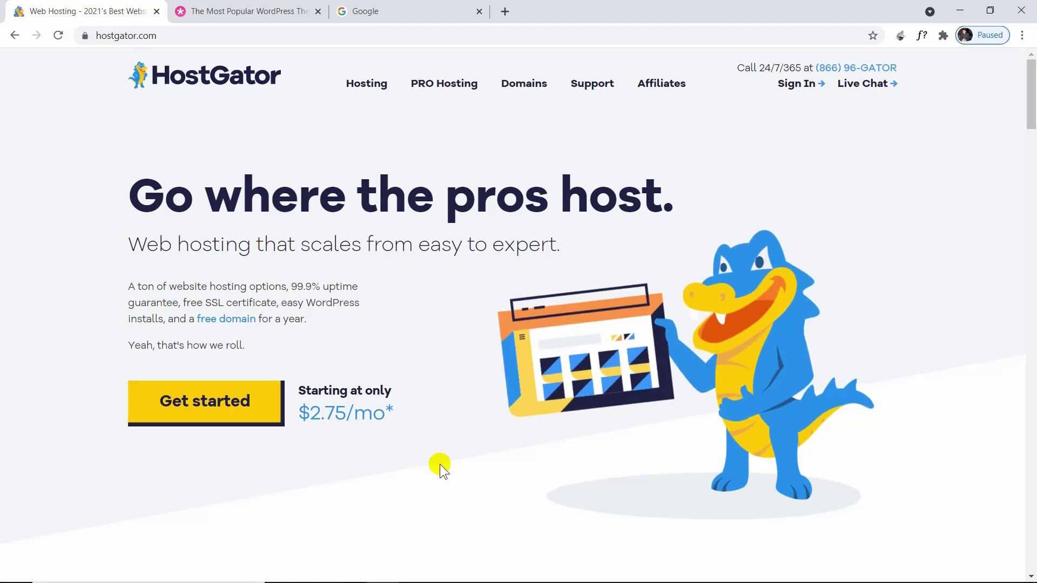
Step: Open HostGator's WordPress hosting plans and start the purchase of the Starter Plan
{"action": "mouse_move", "coordinate": [354, 96]}
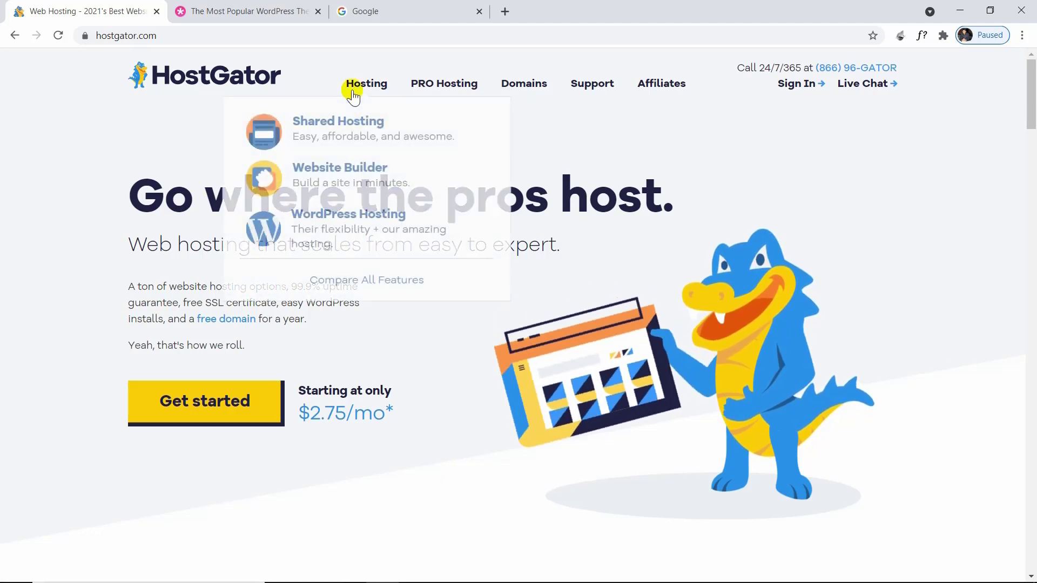
{"action": "left_click", "coordinate": [342, 225]}
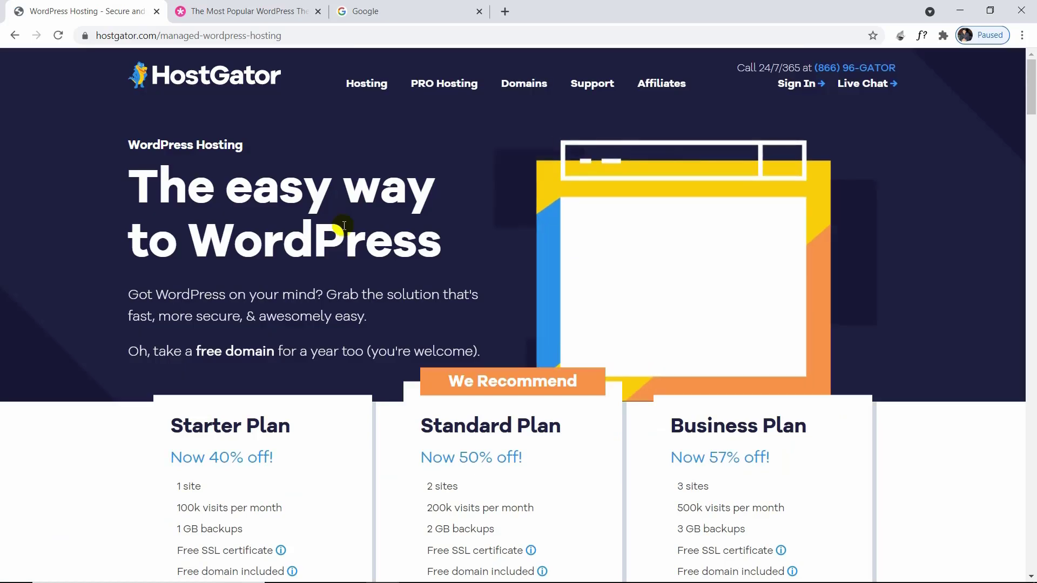
{"action": "scroll", "coordinate": [343, 225], "scroll_direction": "down", "scroll_amount": 4}
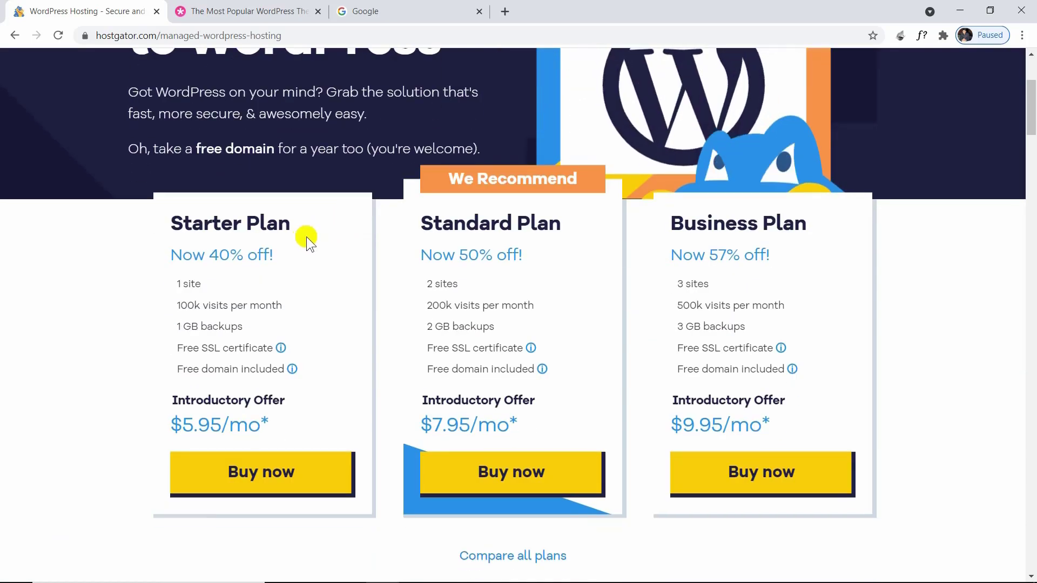
{"action": "left_click", "coordinate": [311, 469]}
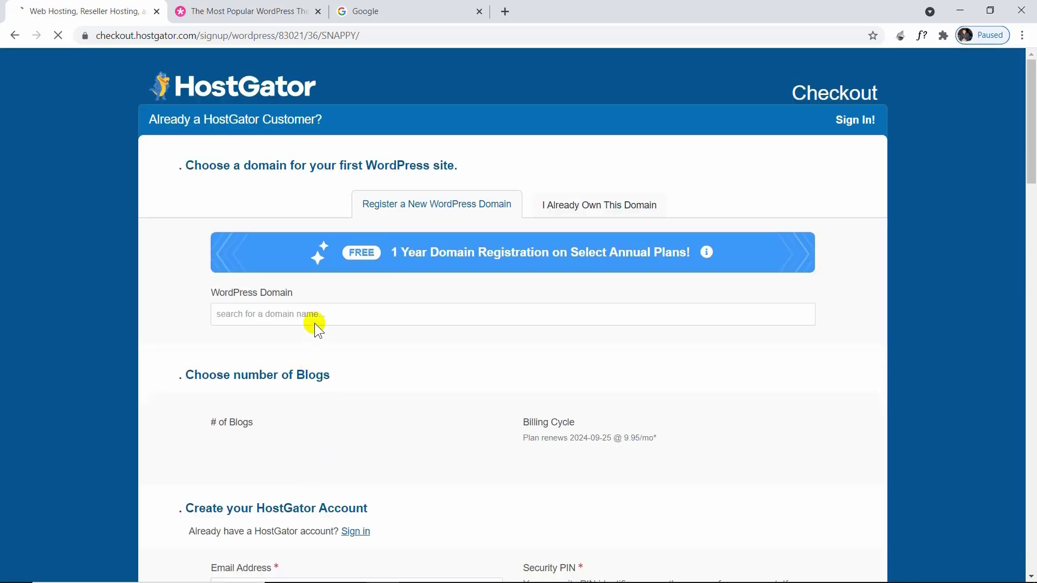
Step: Choose Starter - 1 site as the number of blogs for the WordPress hosting order
{"action": "scroll", "coordinate": [315, 322], "scroll_direction": "down", "scroll_amount": 1}
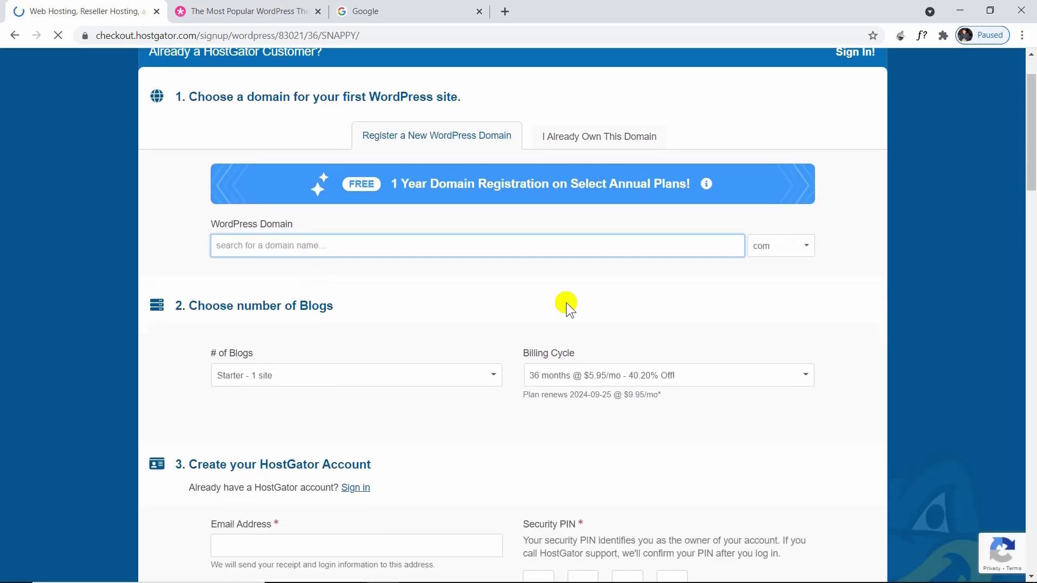
{"action": "left_click", "coordinate": [792, 253]}
{"action": "left_click", "coordinate": [840, 247]}
{"action": "scroll", "coordinate": [820, 240], "scroll_direction": "down", "scroll_amount": 3}
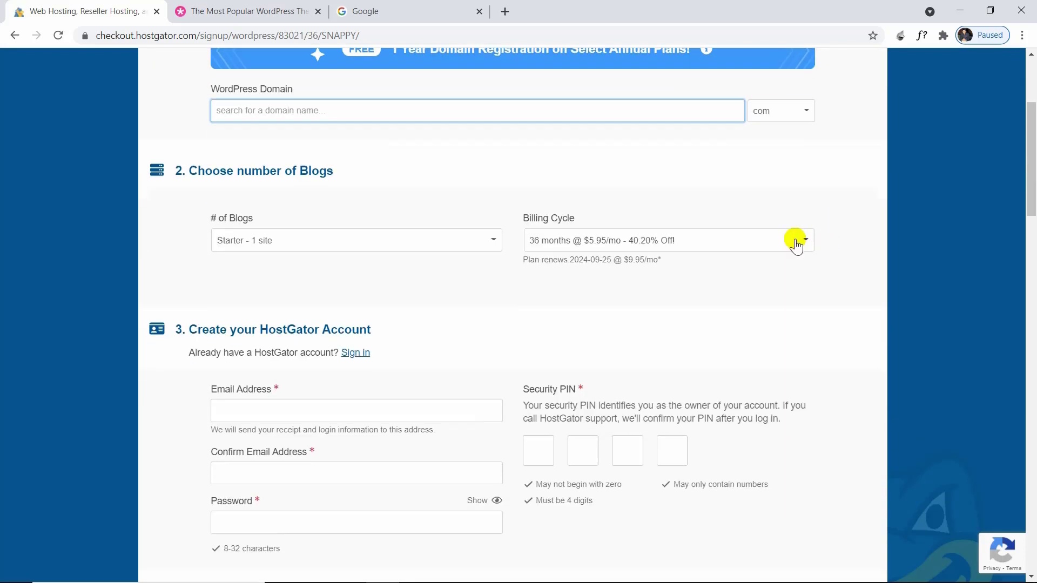
{"action": "left_click", "coordinate": [347, 246]}
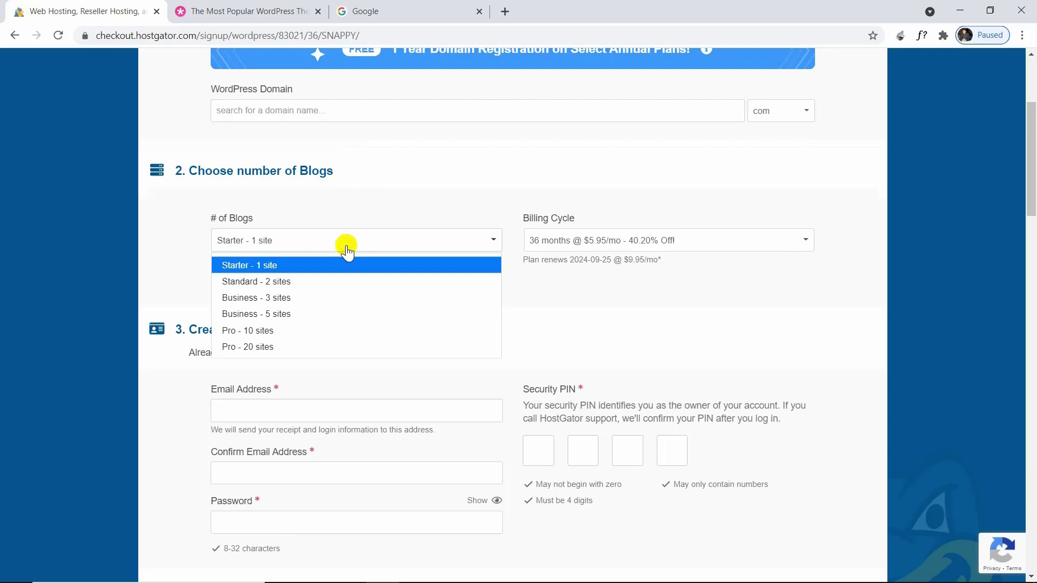
{"action": "left_click", "coordinate": [304, 268]}
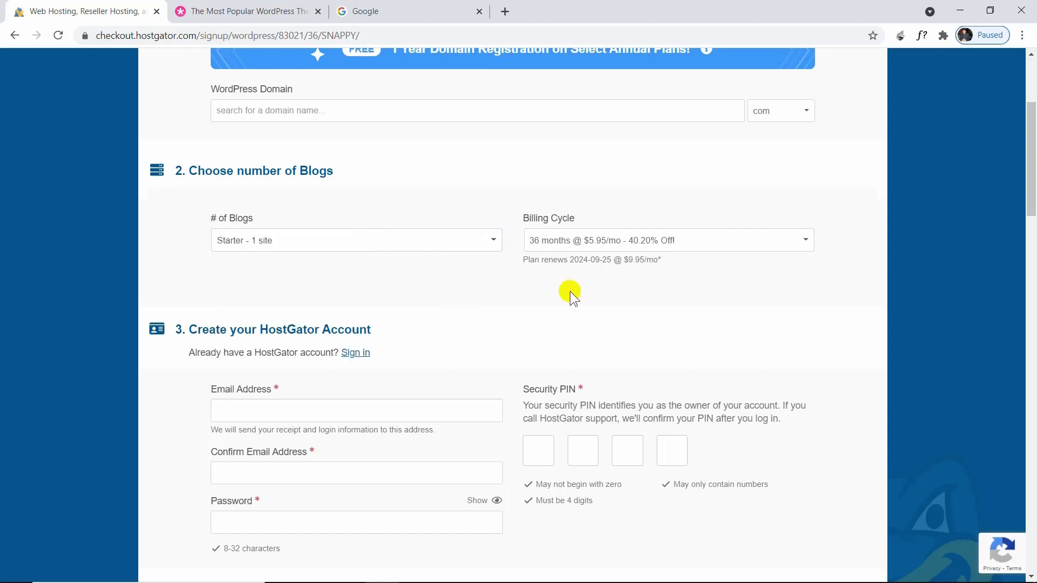
Step: Try the 12-month billing cycle for the hosting order, and settle on 1 month @ $14.95/mo
{"action": "left_click", "coordinate": [682, 241]}
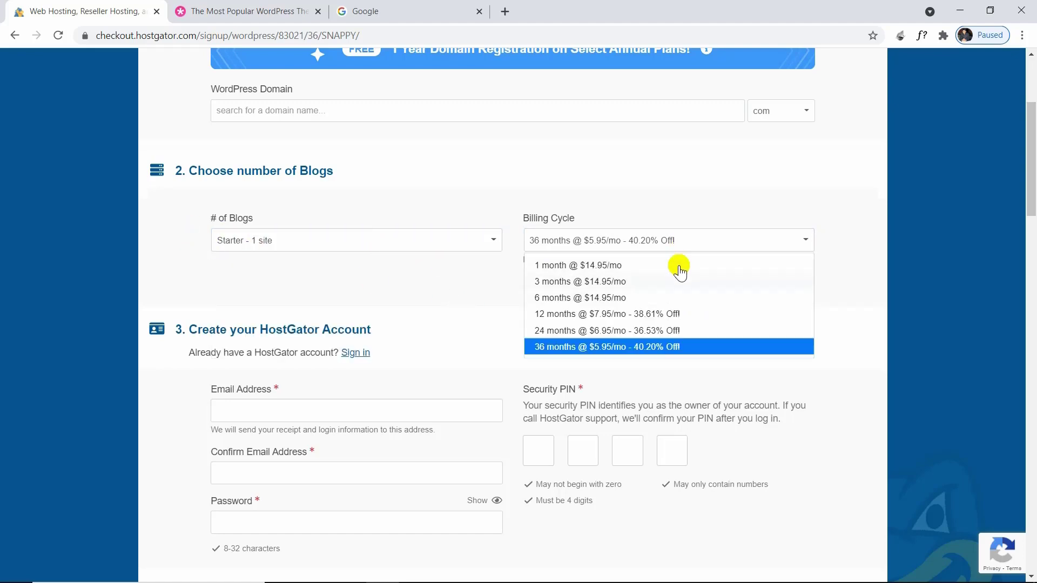
{"action": "left_click", "coordinate": [676, 313]}
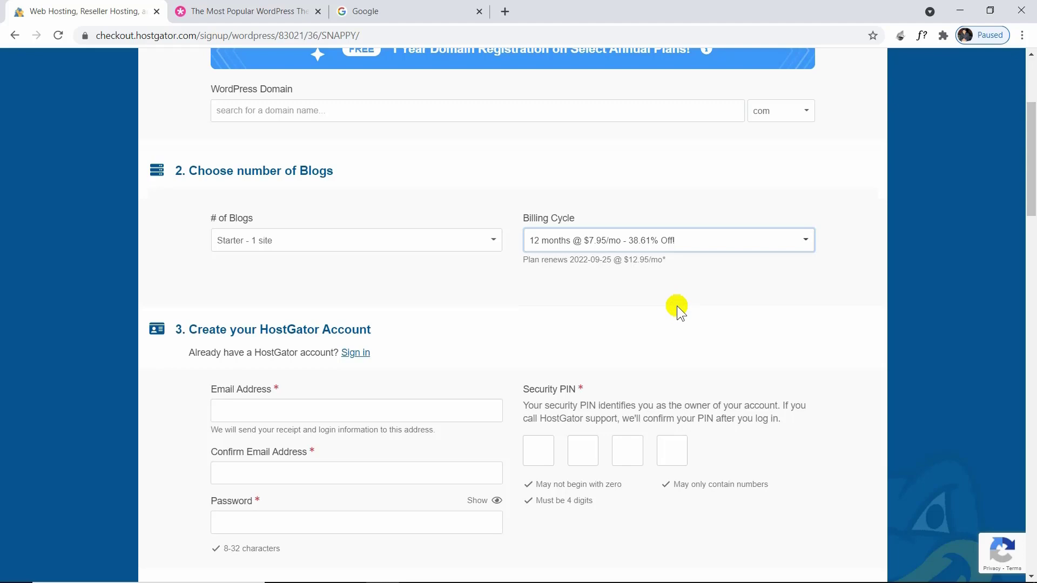
{"action": "left_click", "coordinate": [729, 240]}
{"action": "left_click", "coordinate": [716, 265]}
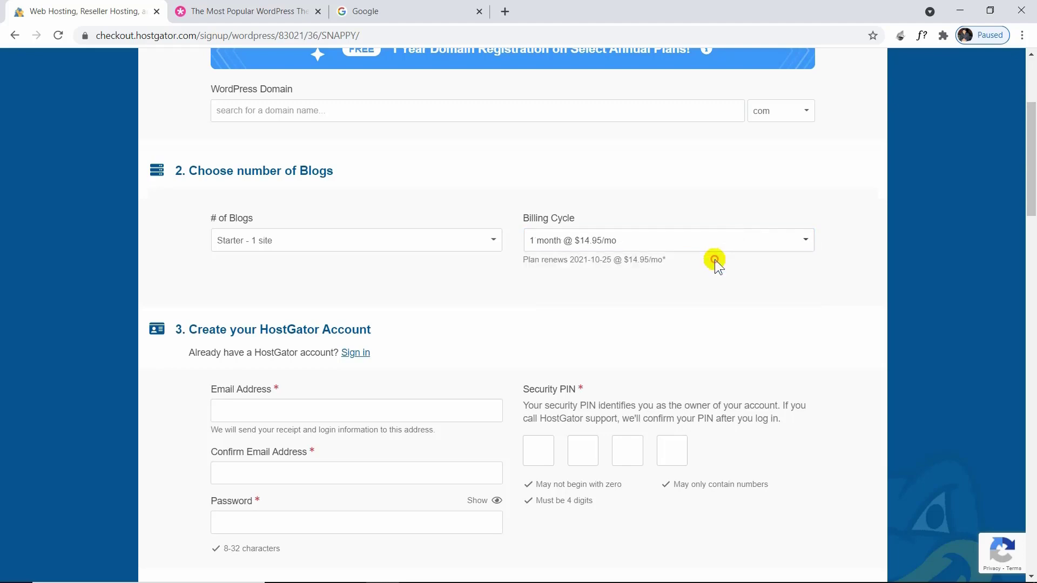
Step: Examine the account, billing, additional services, coupon code and order details sections of the checkout form
{"action": "scroll", "coordinate": [708, 263], "scroll_direction": "down", "scroll_amount": 4}
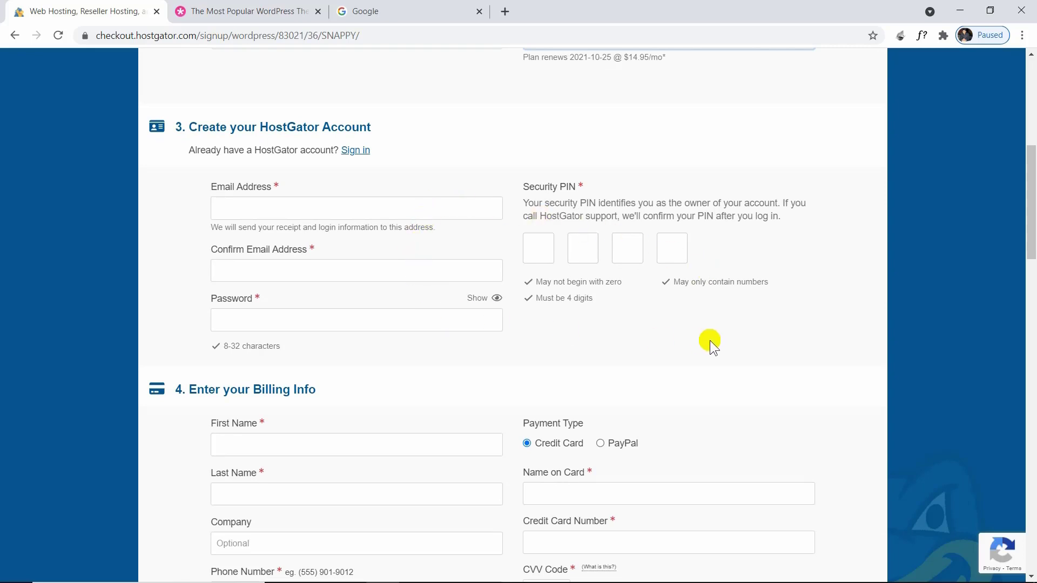
{"action": "scroll", "coordinate": [709, 341], "scroll_direction": "down", "scroll_amount": 4}
{"action": "scroll", "coordinate": [708, 340], "scroll_direction": "down", "scroll_amount": 10}
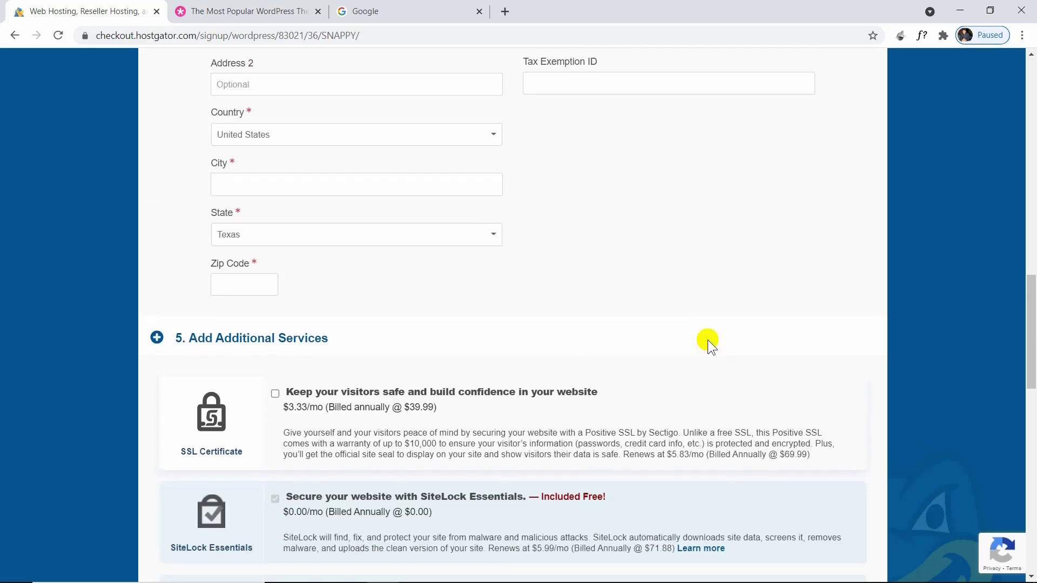
{"action": "scroll", "coordinate": [708, 339], "scroll_direction": "down", "scroll_amount": 1}
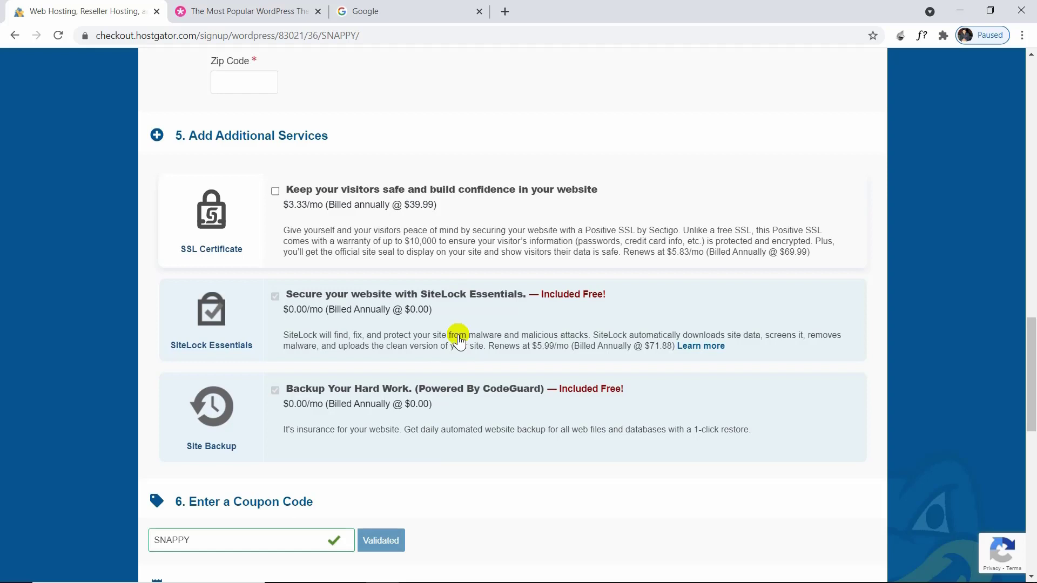
{"action": "scroll", "coordinate": [457, 339], "scroll_direction": "down", "scroll_amount": 5}
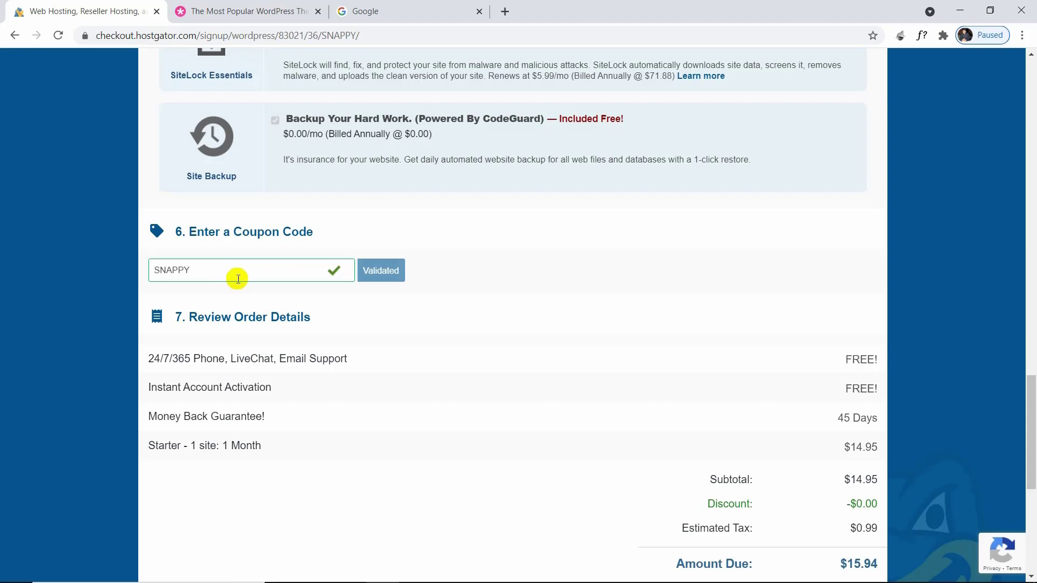
{"action": "scroll", "coordinate": [219, 322], "scroll_direction": "down", "scroll_amount": 5}
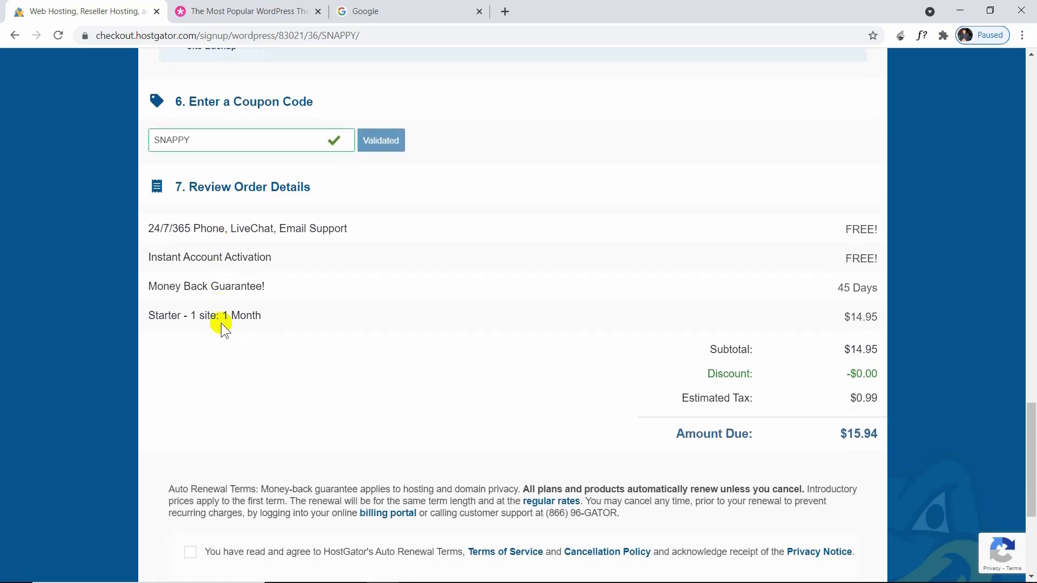
{"action": "scroll", "coordinate": [756, 417], "scroll_direction": "down", "scroll_amount": 2}
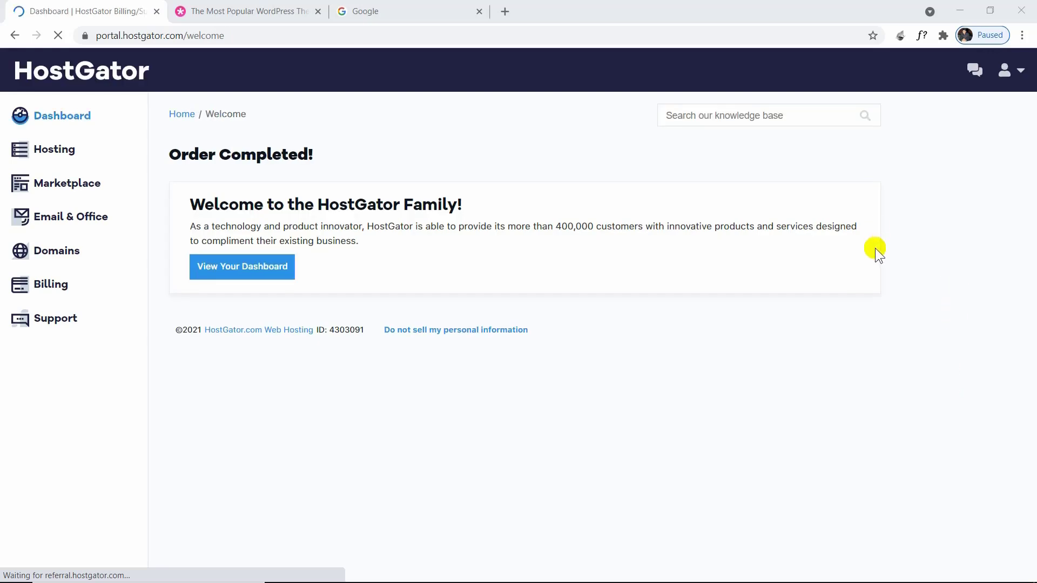
Step: Open the WordPress admin of the Starter-1-site hosting package and dismiss the Personal Data and Privacy notice
{"action": "left_click", "coordinate": [289, 270]}
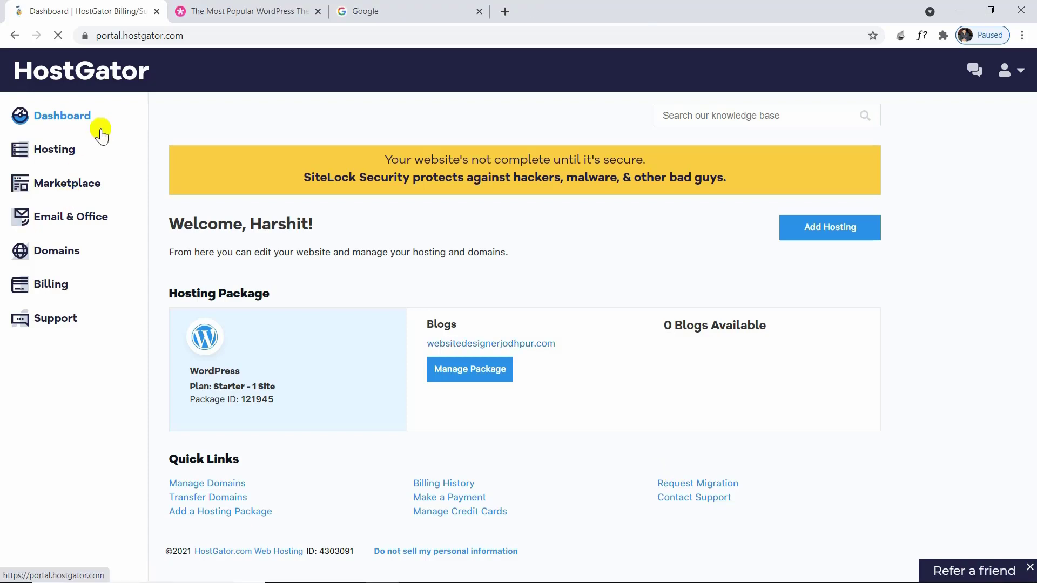
{"action": "left_click", "coordinate": [84, 153]}
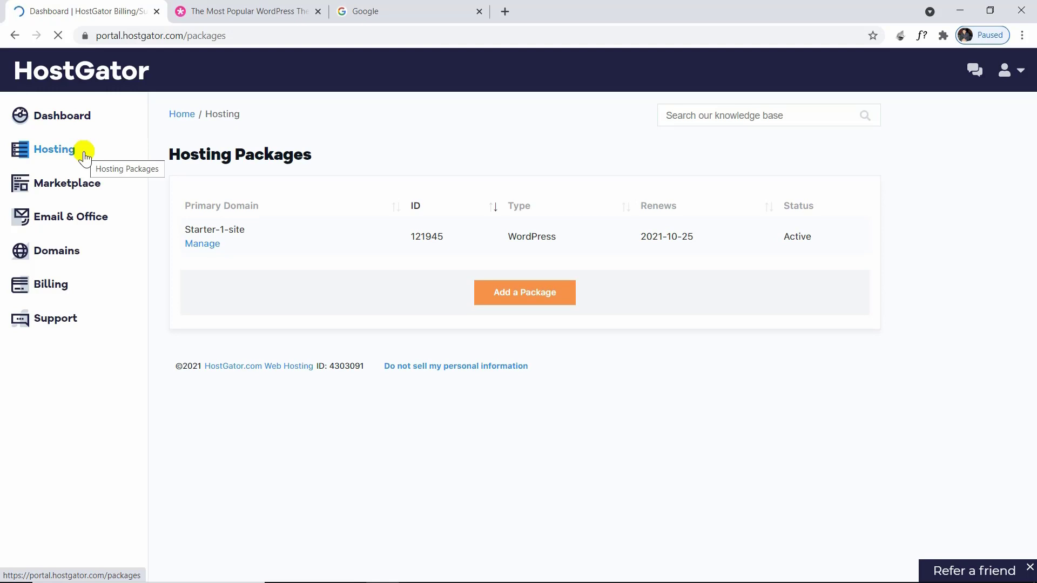
{"action": "left_click", "coordinate": [201, 245]}
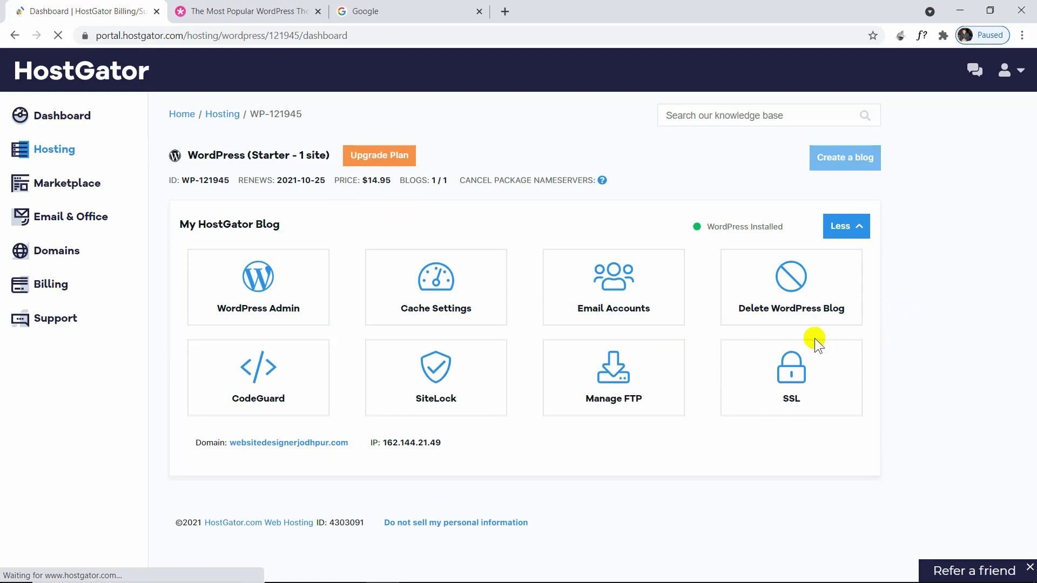
{"action": "left_click", "coordinate": [288, 312]}
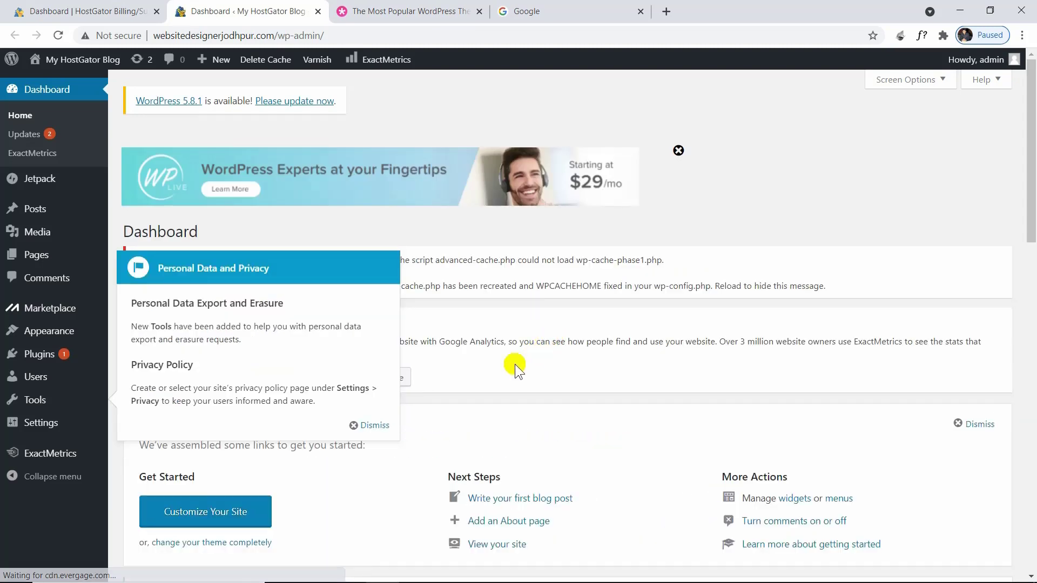
{"action": "left_click", "coordinate": [365, 426]}
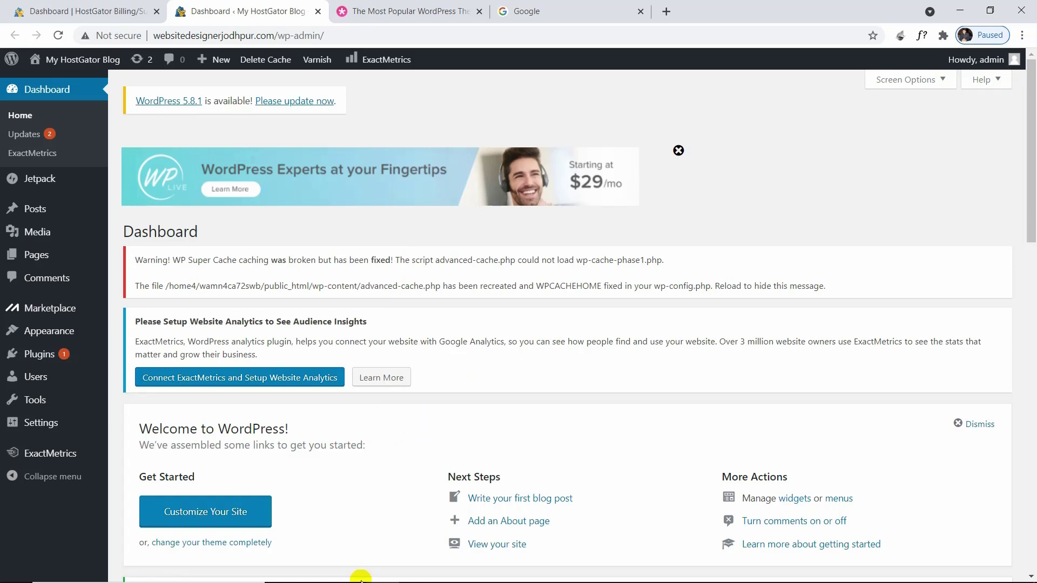
Step: Open the WordPress site's list of installed plugins
{"action": "mouse_move", "coordinate": [89, 357]}
{"action": "left_click", "coordinate": [132, 360]}
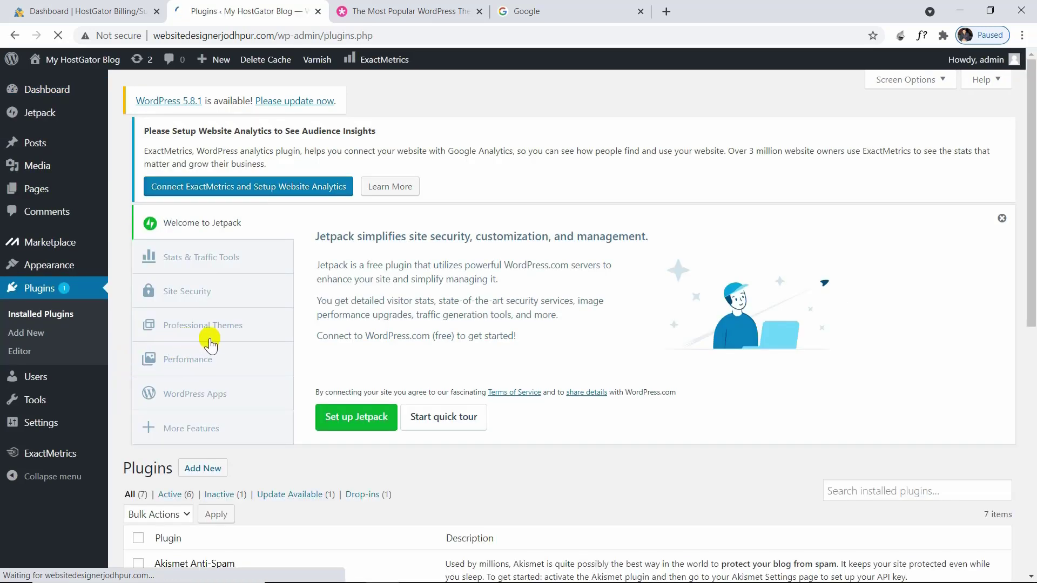
{"action": "scroll", "coordinate": [215, 346], "scroll_direction": "down", "scroll_amount": 3}
{"action": "scroll", "coordinate": [215, 345], "scroll_direction": "down", "scroll_amount": 3}
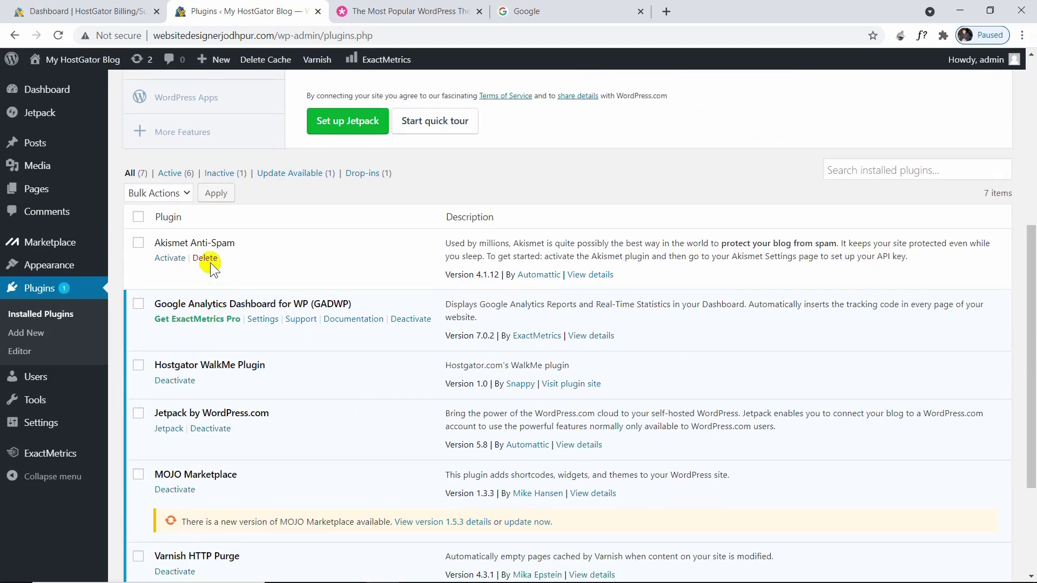
{"action": "scroll", "coordinate": [200, 268], "scroll_direction": "down", "scroll_amount": 1}
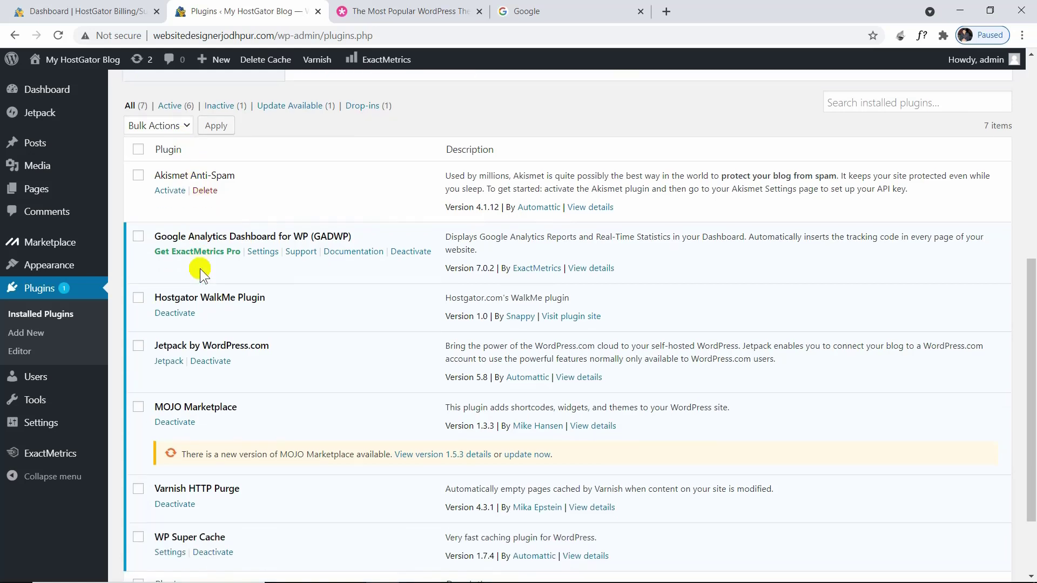
Step: Bulk-deactivate the WP Super Cache, Varnish HTTP Purge, MOJO Marketplace, Jetpack and Google Analytics Dashboard for WP plugins
{"action": "scroll", "coordinate": [200, 268], "scroll_direction": "down", "scroll_amount": 1}
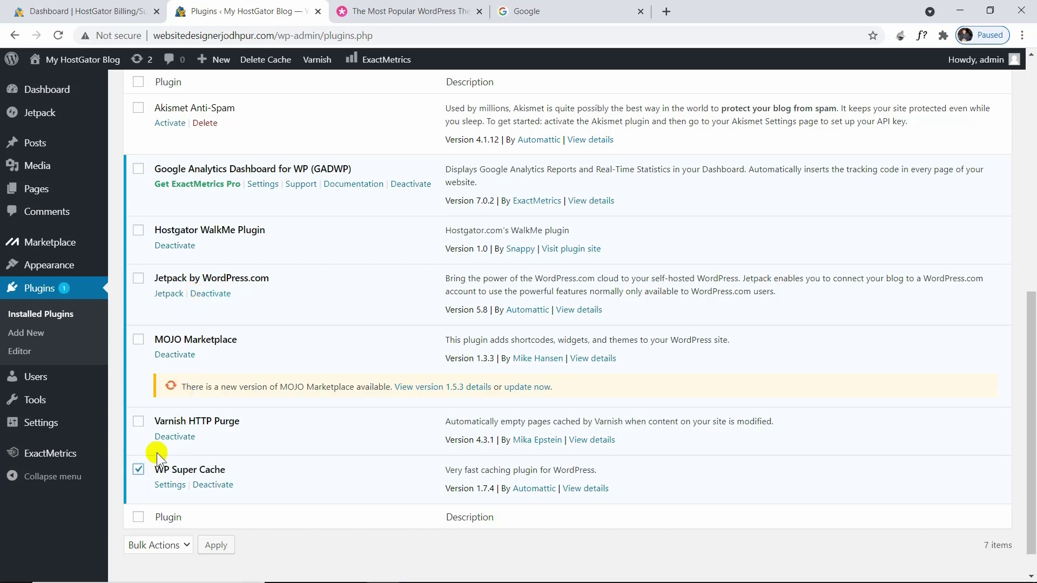
{"action": "left_click", "coordinate": [139, 421]}
{"action": "left_click", "coordinate": [138, 339]}
{"action": "left_click", "coordinate": [138, 279]}
{"action": "left_click", "coordinate": [139, 169]}
{"action": "scroll", "coordinate": [205, 202], "scroll_direction": "up", "scroll_amount": 3}
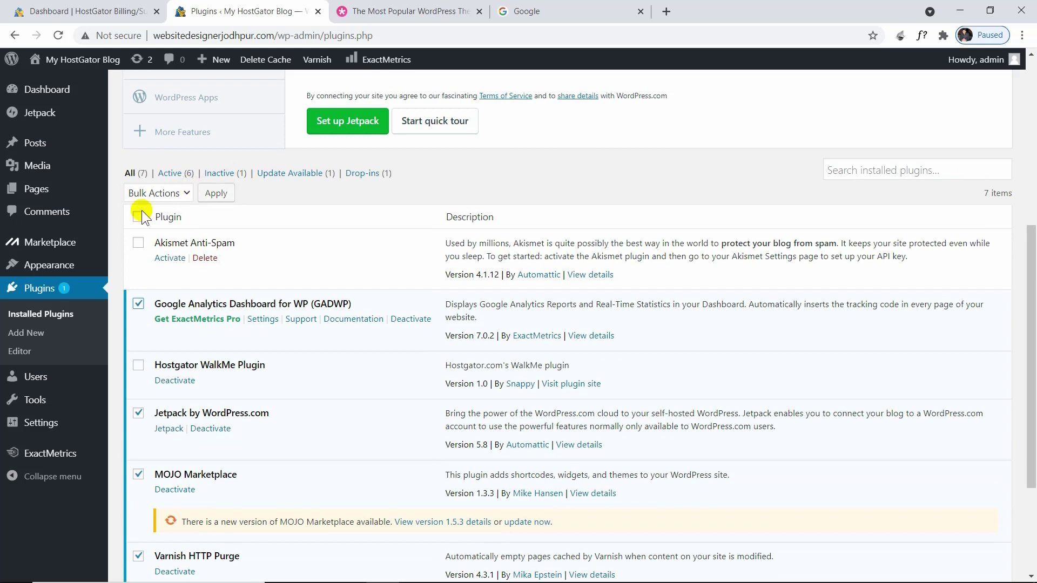
{"action": "left_click", "coordinate": [180, 194]}
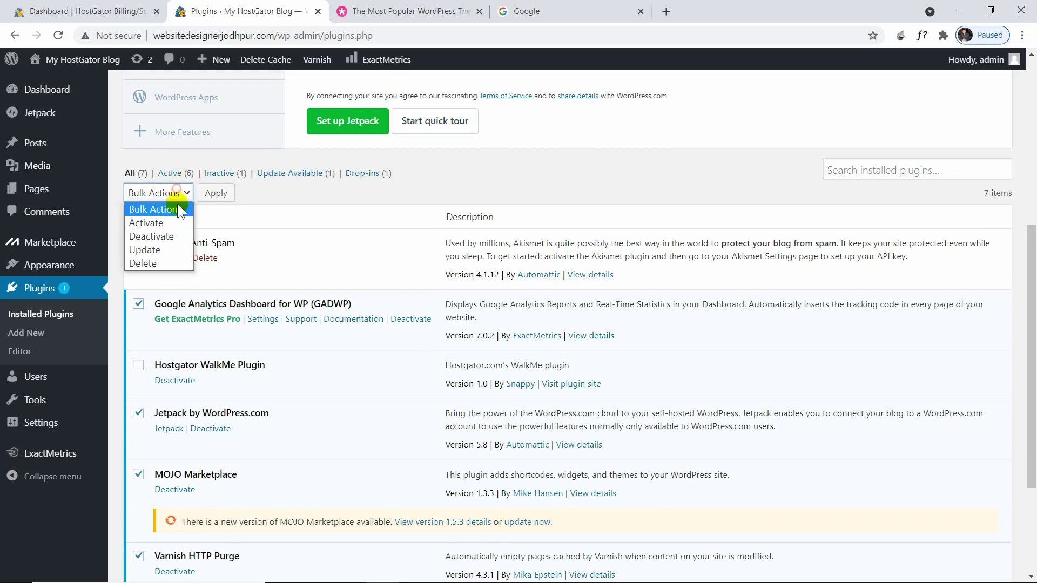
{"action": "left_click", "coordinate": [184, 237]}
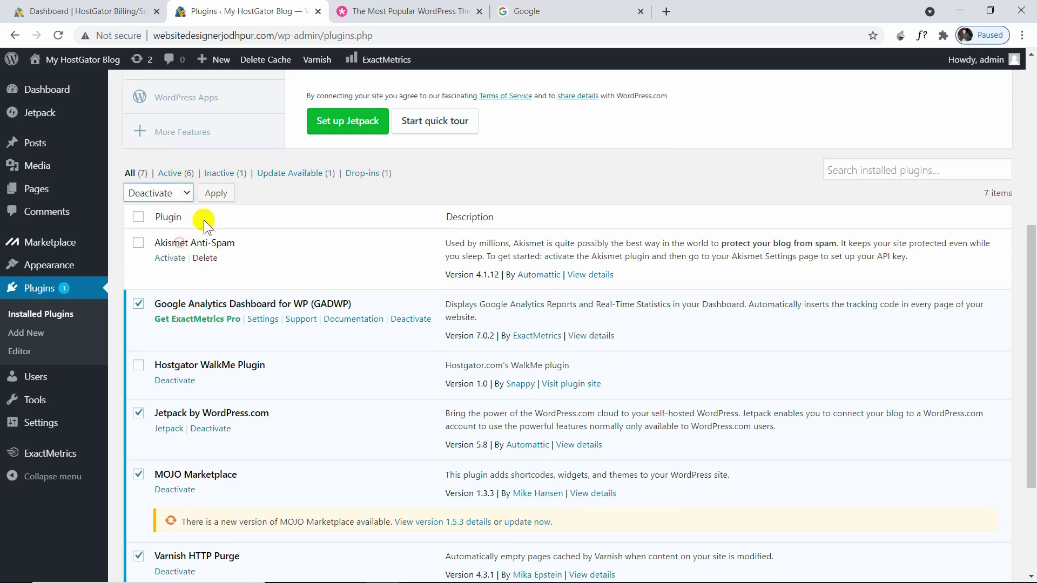
{"action": "left_click", "coordinate": [214, 193]}
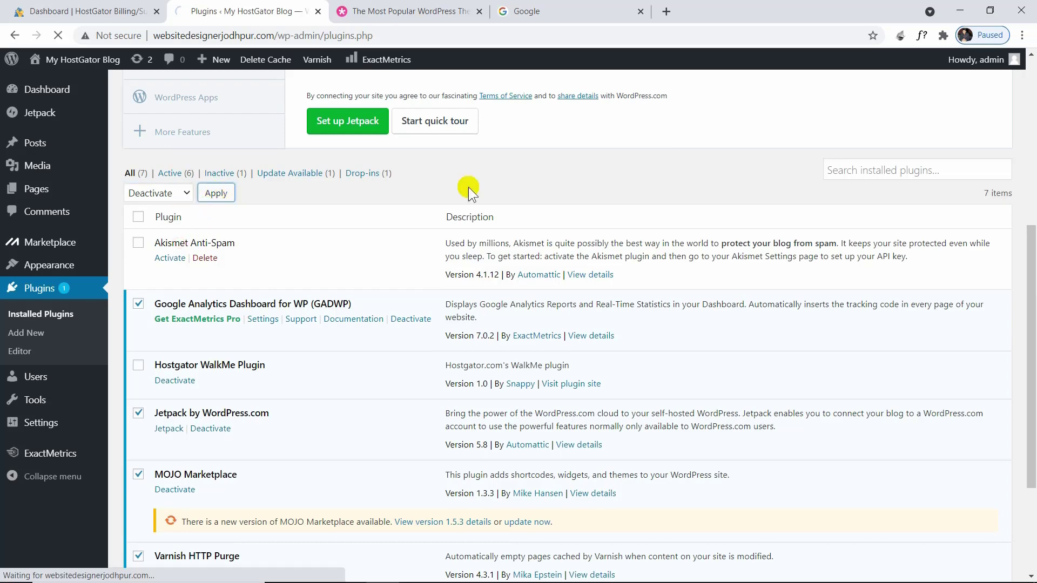
{"action": "scroll", "coordinate": [486, 189], "scroll_direction": "up", "scroll_amount": 3}
{"action": "scroll", "coordinate": [527, 197], "scroll_direction": "up", "scroll_amount": 1}
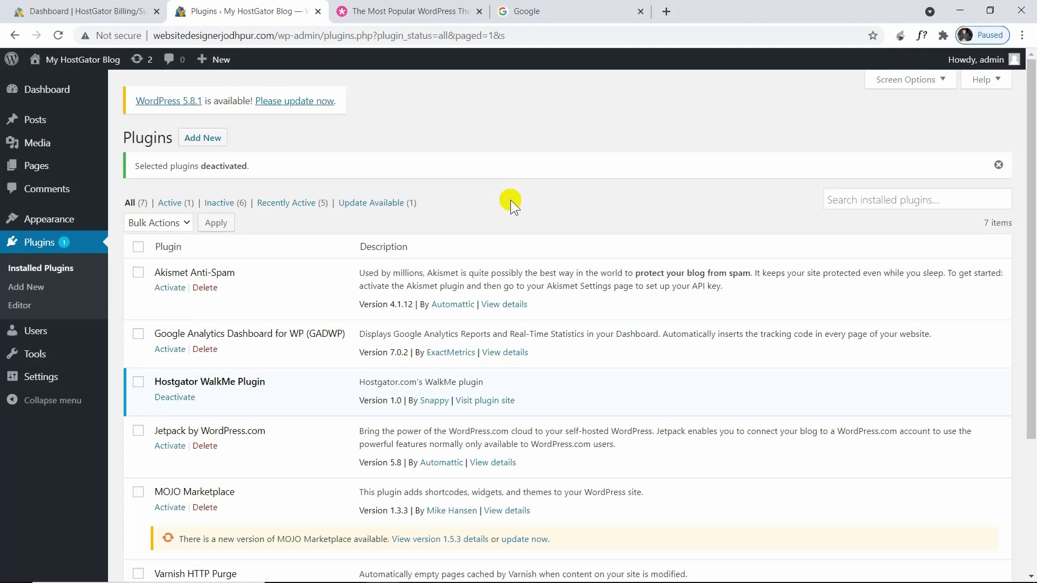
Step: Check the site's connection security and its SSL certificate in the HostGator portal, and return to the WordPress plugins page
{"action": "left_click", "coordinate": [117, 40]}
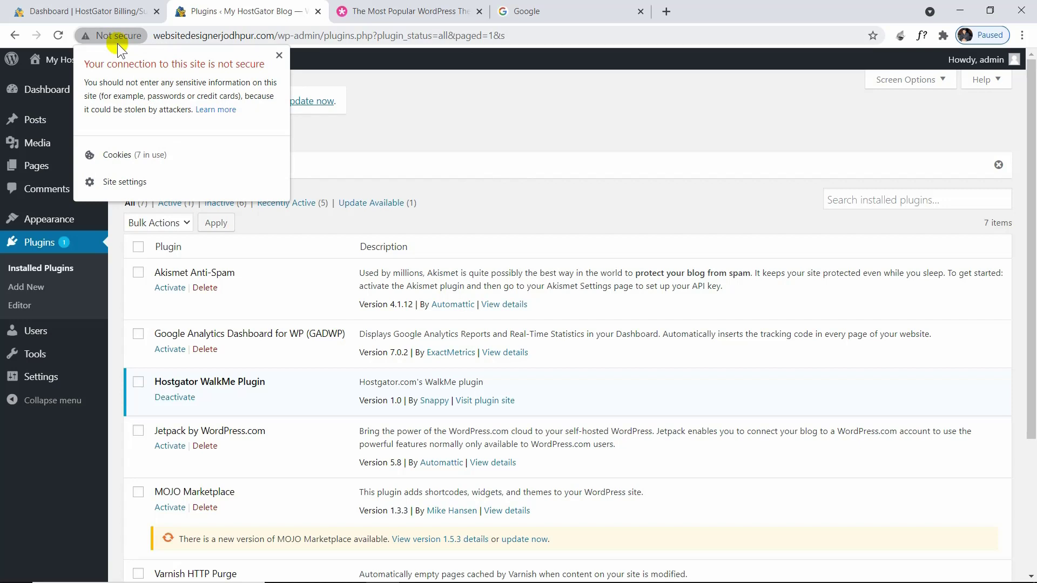
{"action": "left_click", "coordinate": [104, 12]}
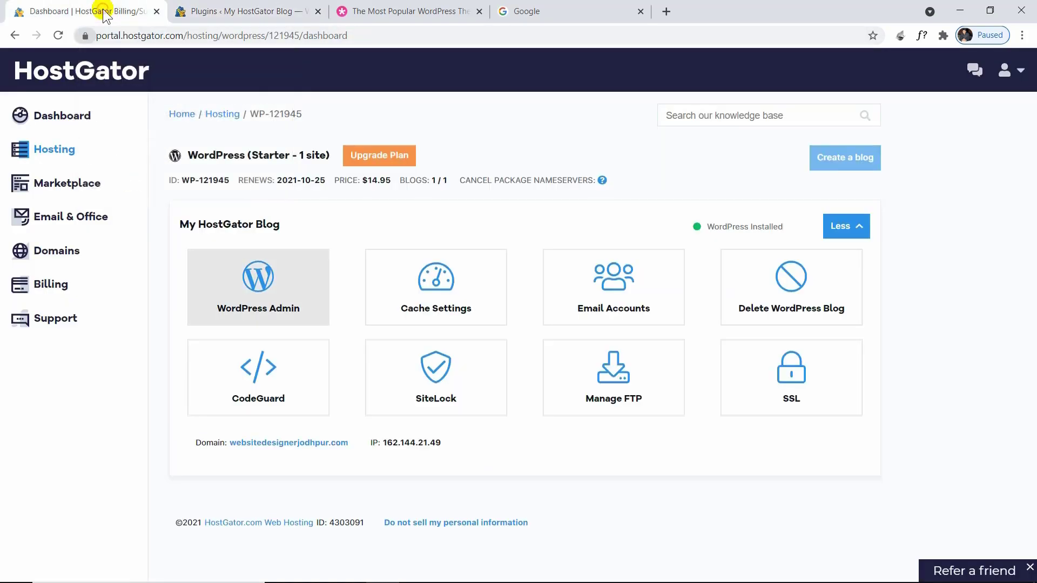
{"action": "left_click", "coordinate": [788, 368]}
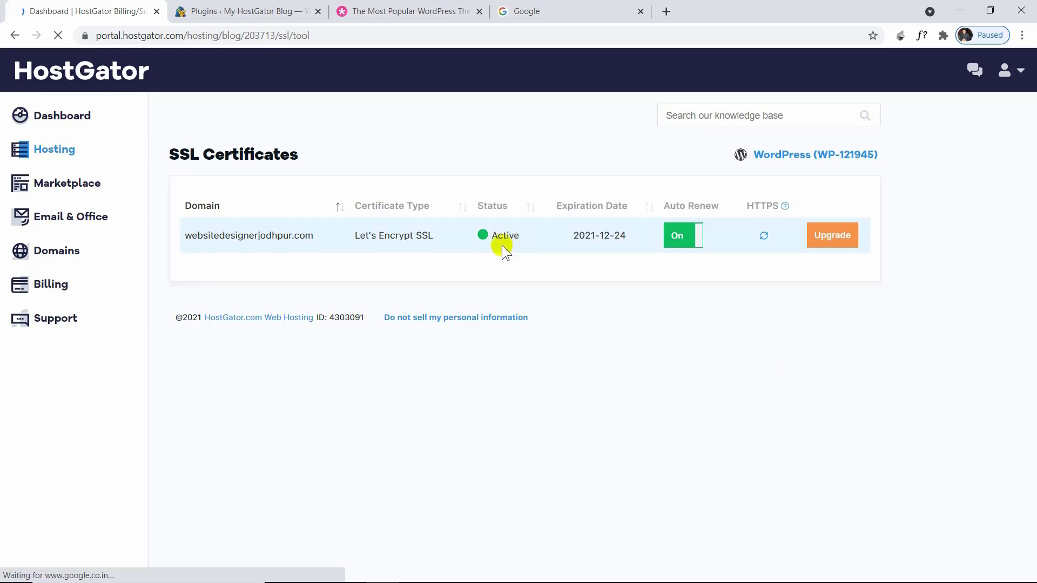
{"action": "left_click", "coordinate": [246, 11]}
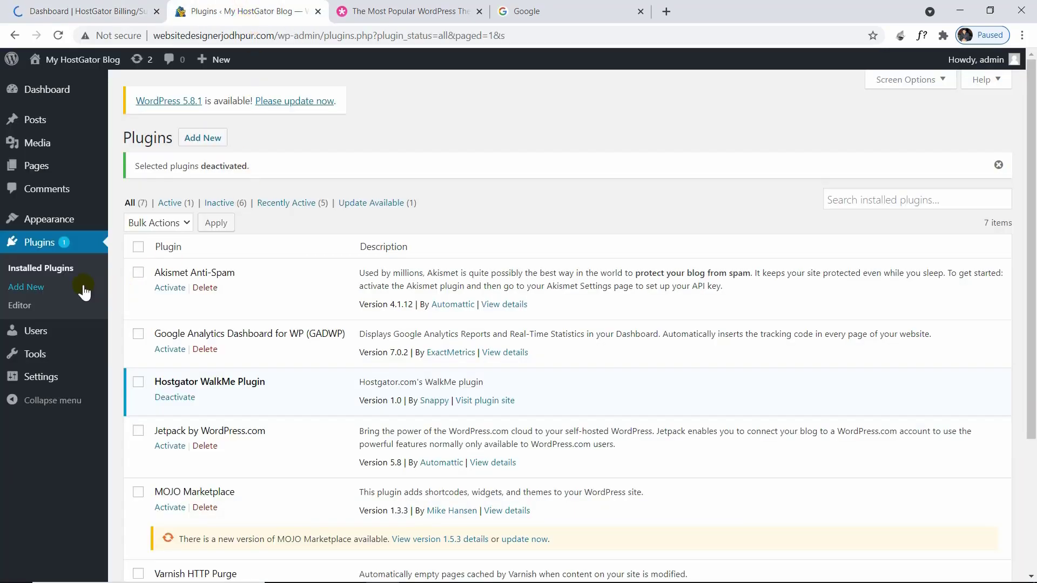
Step: Search the plugin directory for "ssl", then install and activate the Really Simple SSL plugin
{"action": "left_click", "coordinate": [36, 288]}
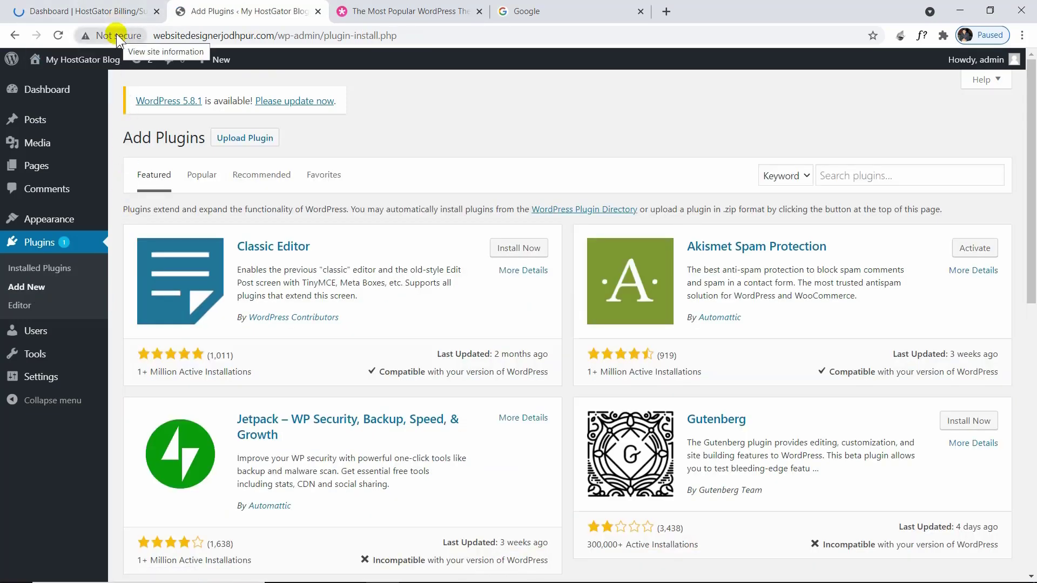
{"action": "left_click", "coordinate": [916, 173]}
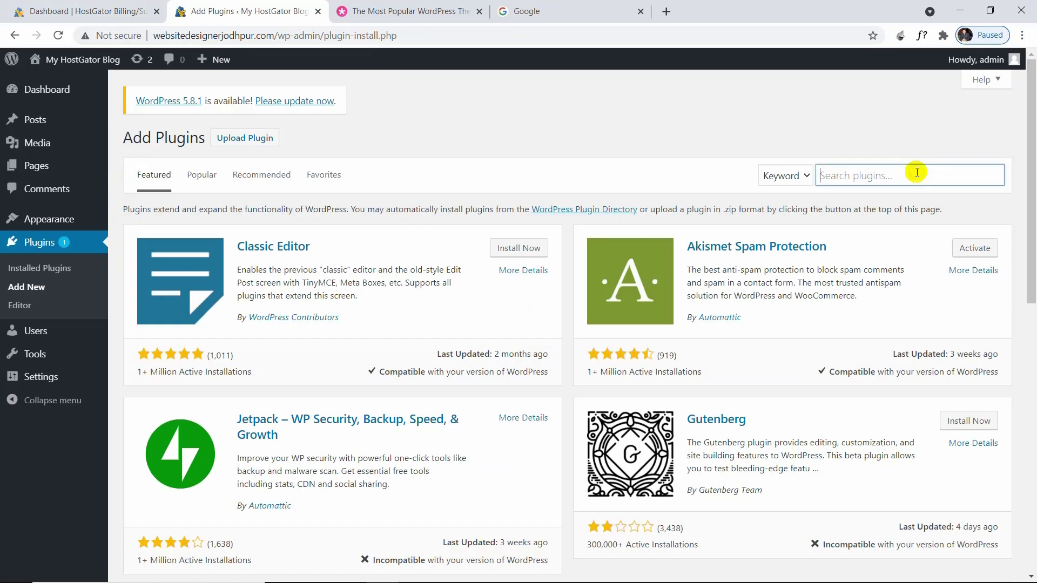
{"action": "type", "text": "ssl"}
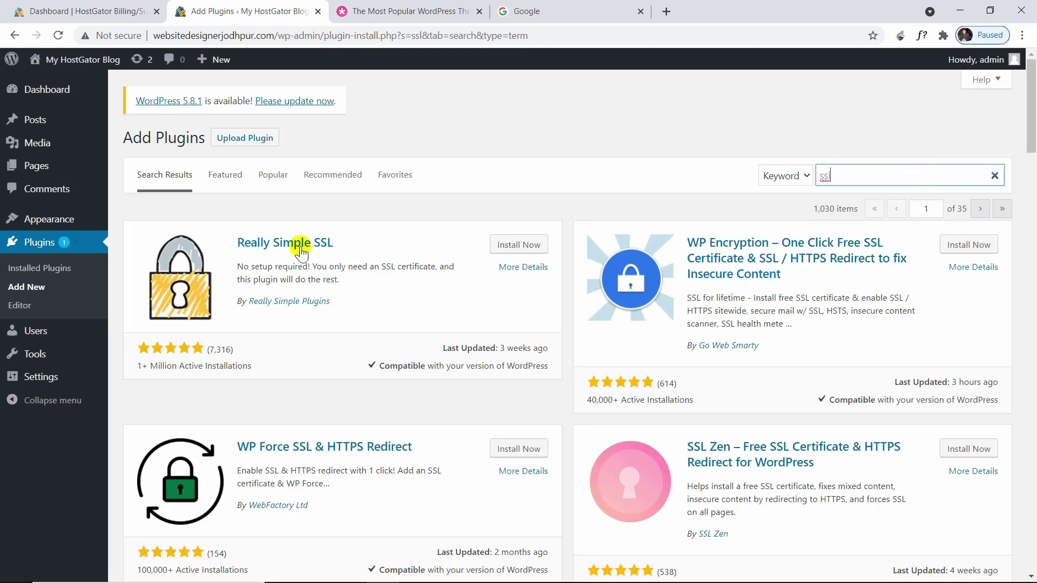
{"action": "left_click", "coordinate": [530, 245]}
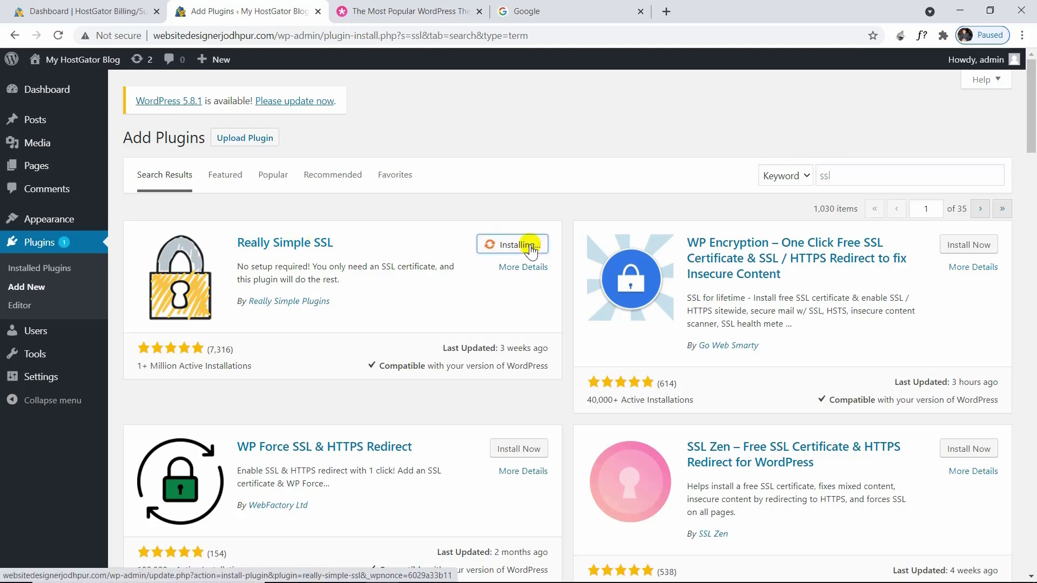
{"action": "left_click", "coordinate": [525, 246]}
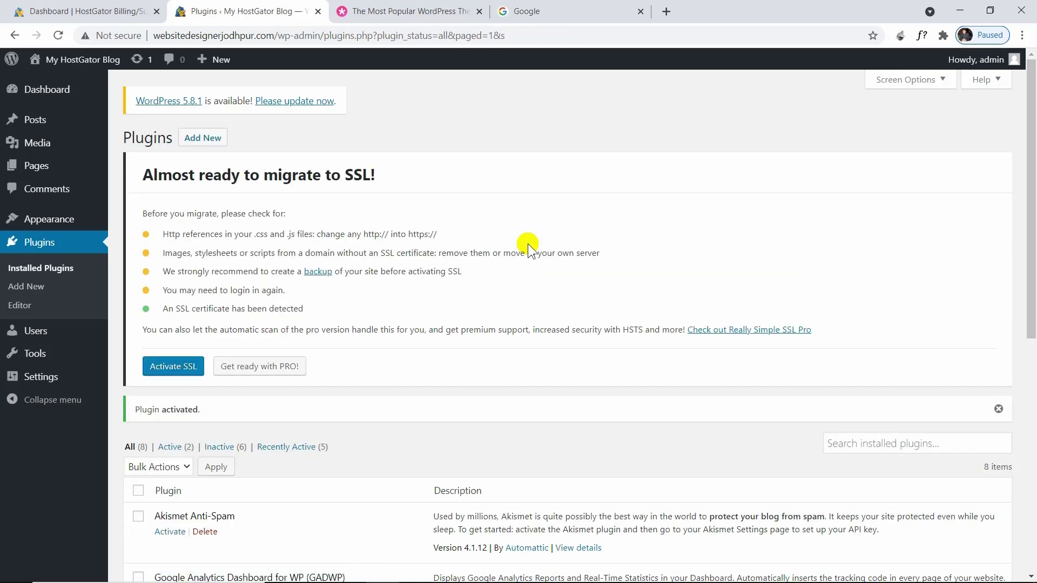
Step: Activate SSL for the site through Really Simple SSL and check the login page's connection security
{"action": "left_click", "coordinate": [176, 368]}
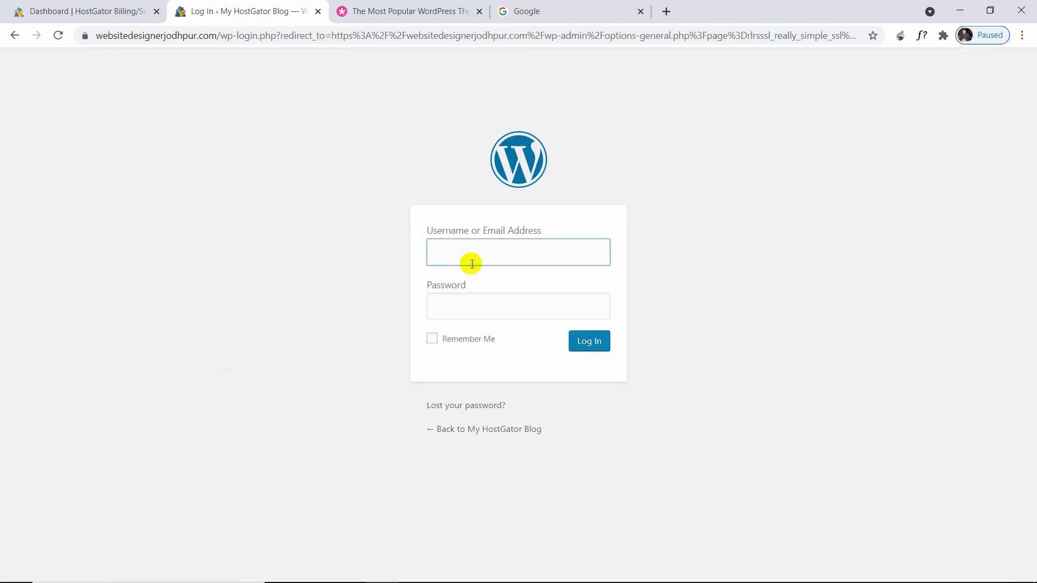
{"action": "left_click", "coordinate": [92, 38]}
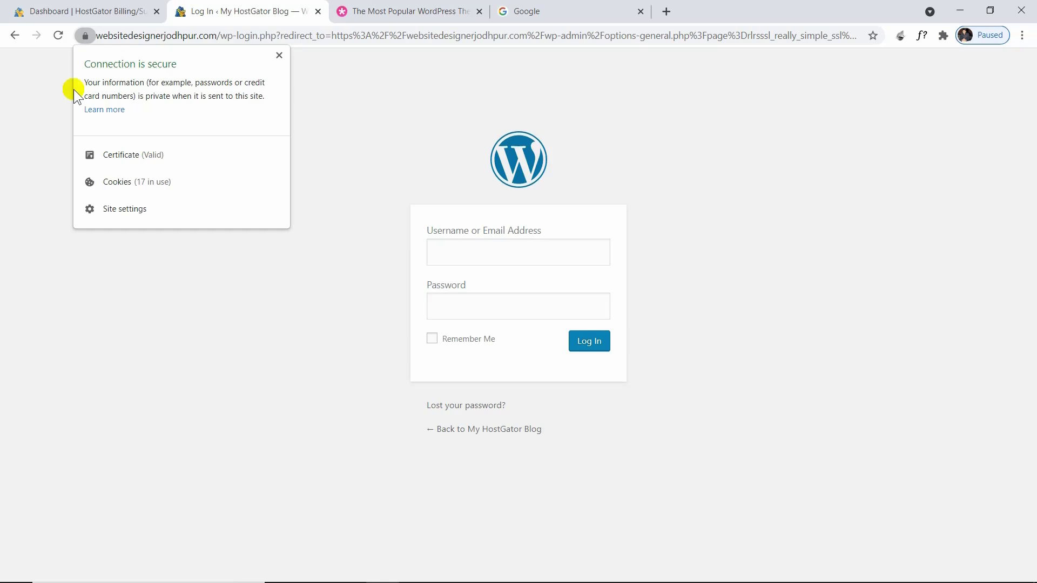
{"action": "left_click", "coordinate": [56, 95]}
Step: Reopen the WordPress admin from the HostGator portal and check the dashboard's address for a secure connection
{"action": "left_click", "coordinate": [76, 10]}
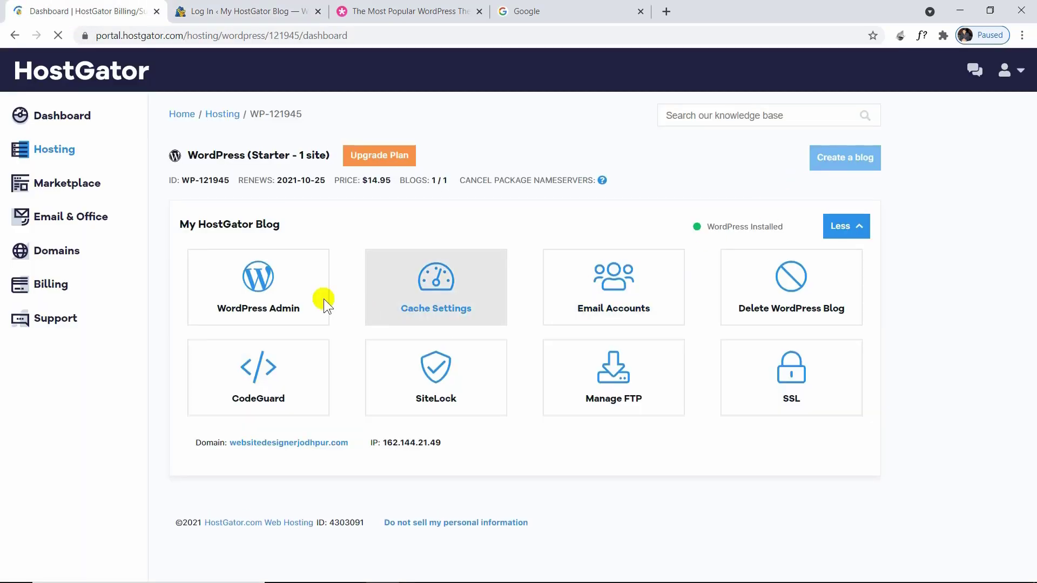
{"action": "left_click", "coordinate": [294, 284]}
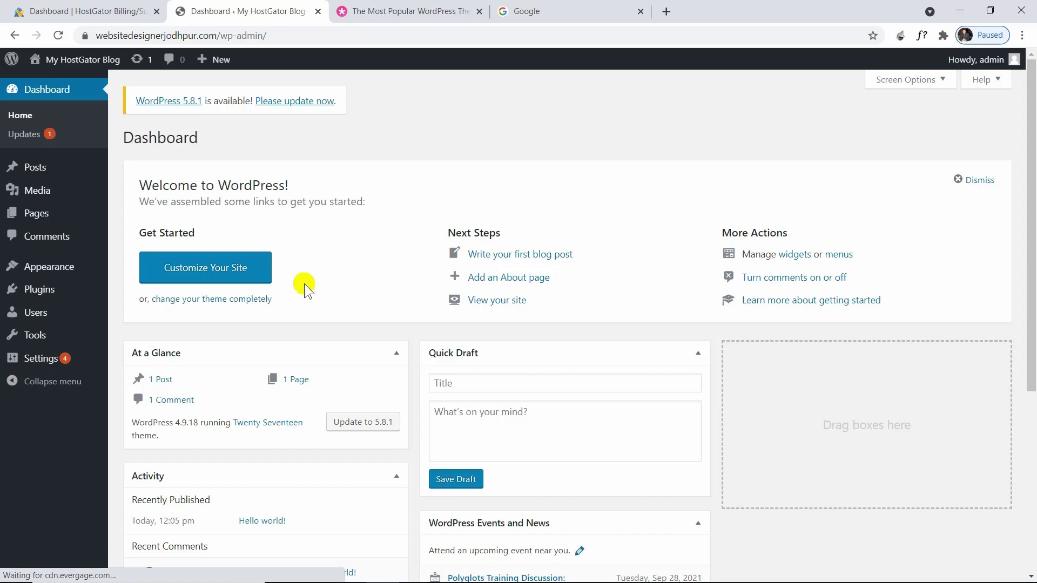
{"action": "left_click", "coordinate": [89, 43]}
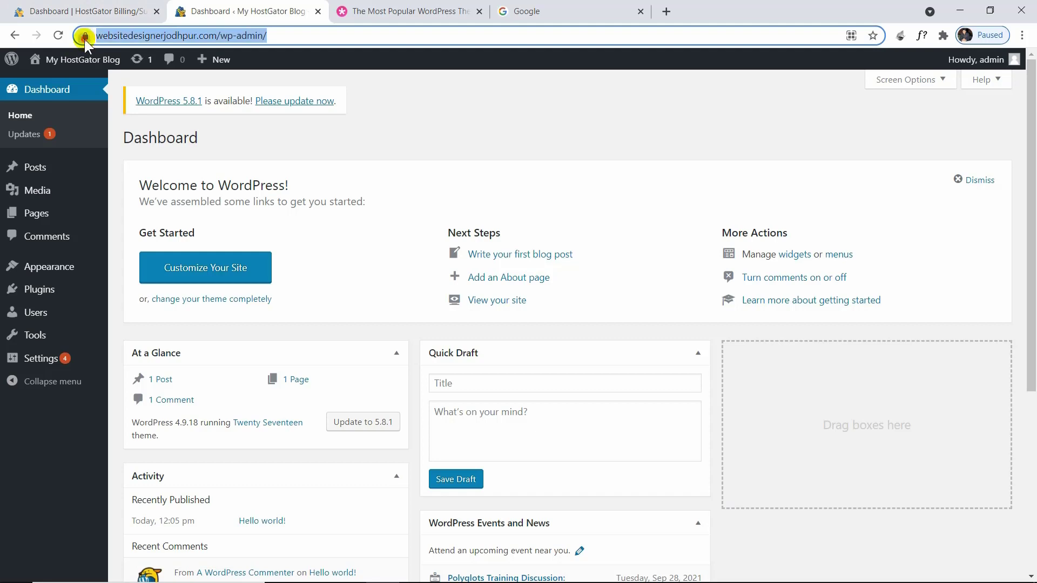
{"action": "left_click", "coordinate": [84, 39]}
{"action": "left_click", "coordinate": [494, 154]}
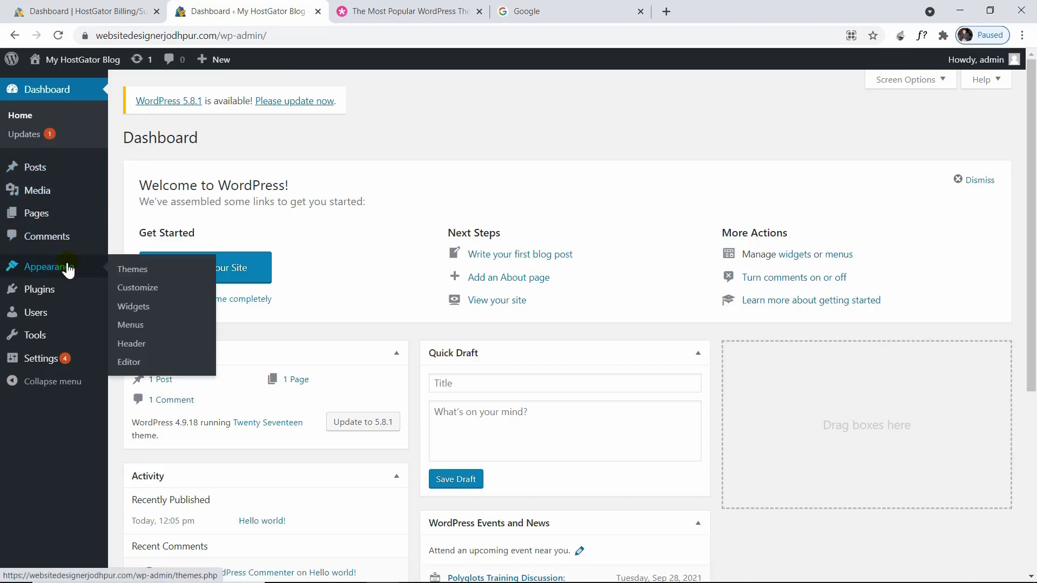
Step: Open the form for uploading a new WordPress theme as a .zip file
{"action": "mouse_move", "coordinate": [45, 344]}
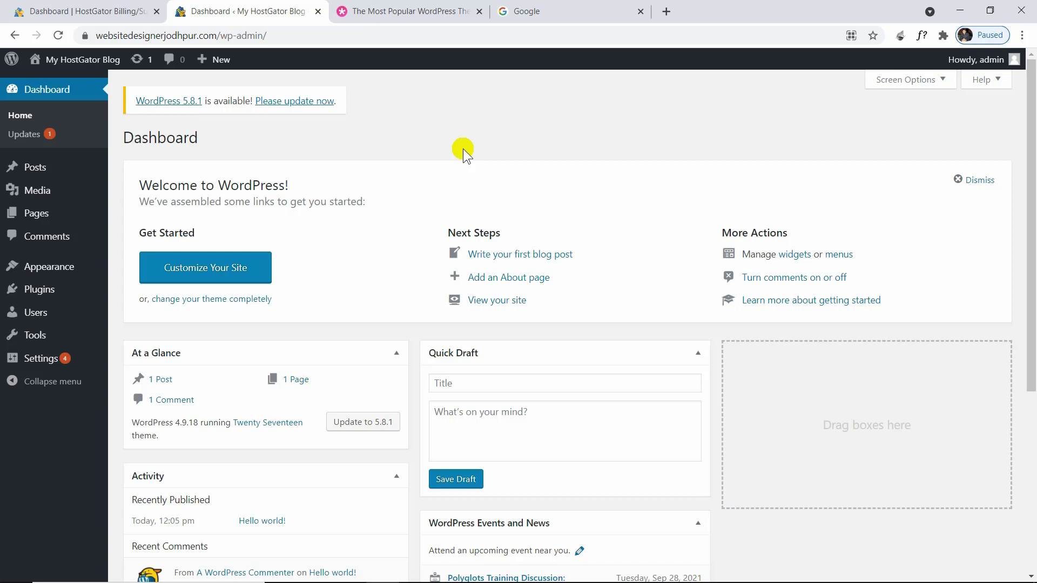
{"action": "mouse_move", "coordinate": [50, 267]}
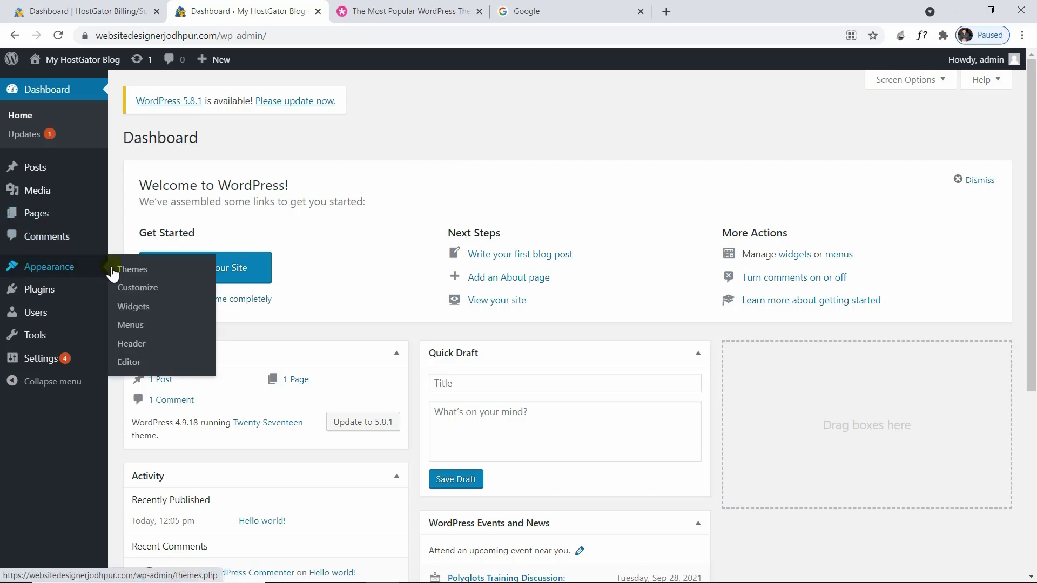
{"action": "left_click", "coordinate": [139, 274]}
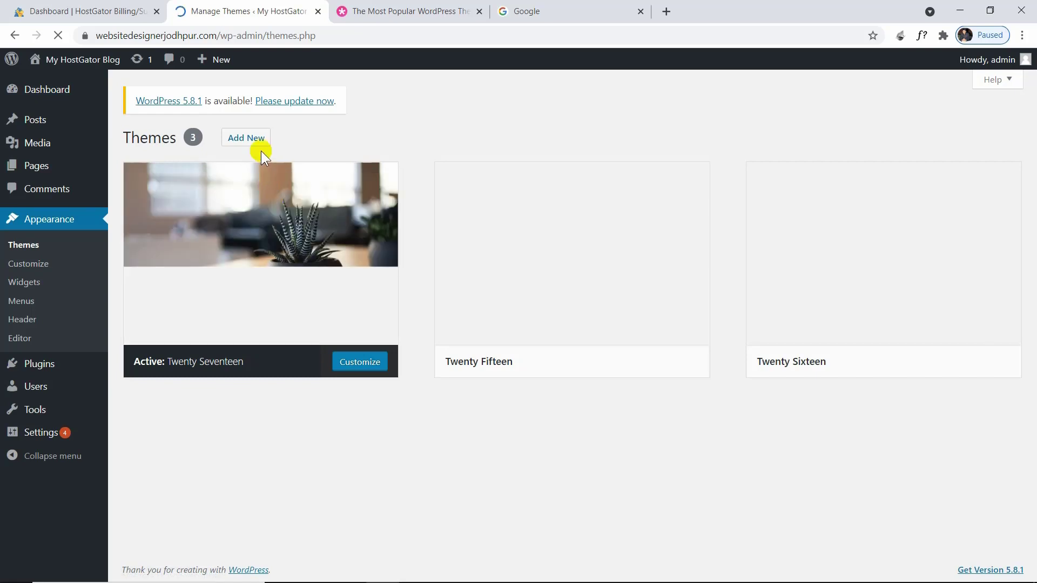
{"action": "left_click", "coordinate": [261, 143]}
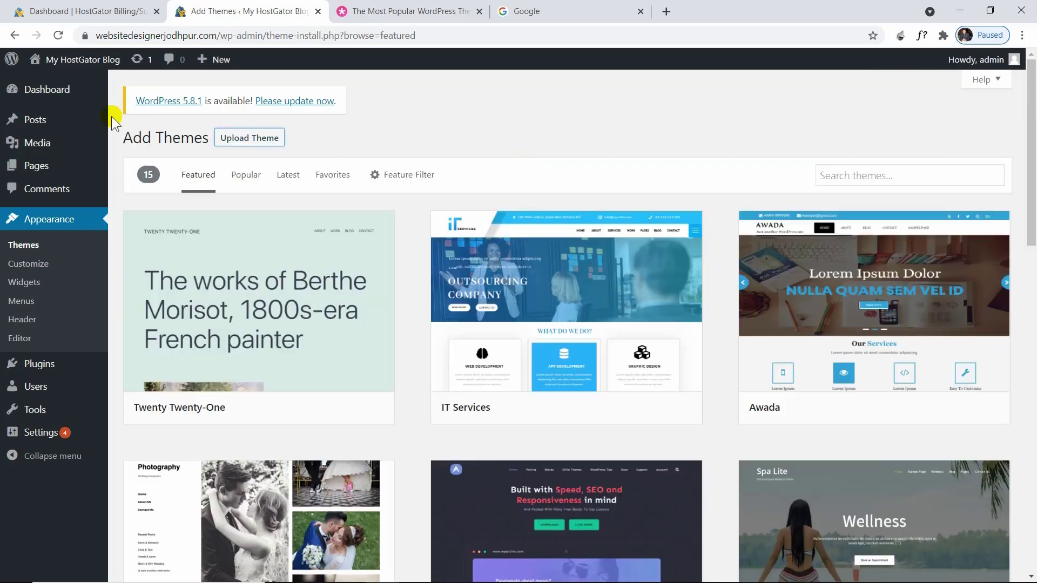
{"action": "left_click", "coordinate": [250, 138]}
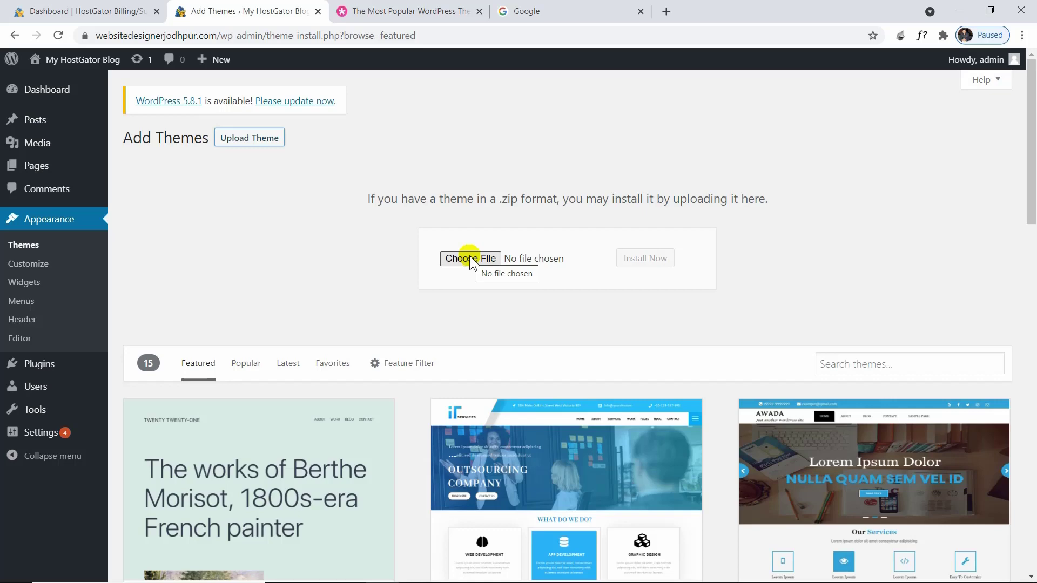
Step: Switch to the Elegant Themes website and compare the prices and features of its yearly and lifetime plans
{"action": "left_click", "coordinate": [346, 11]}
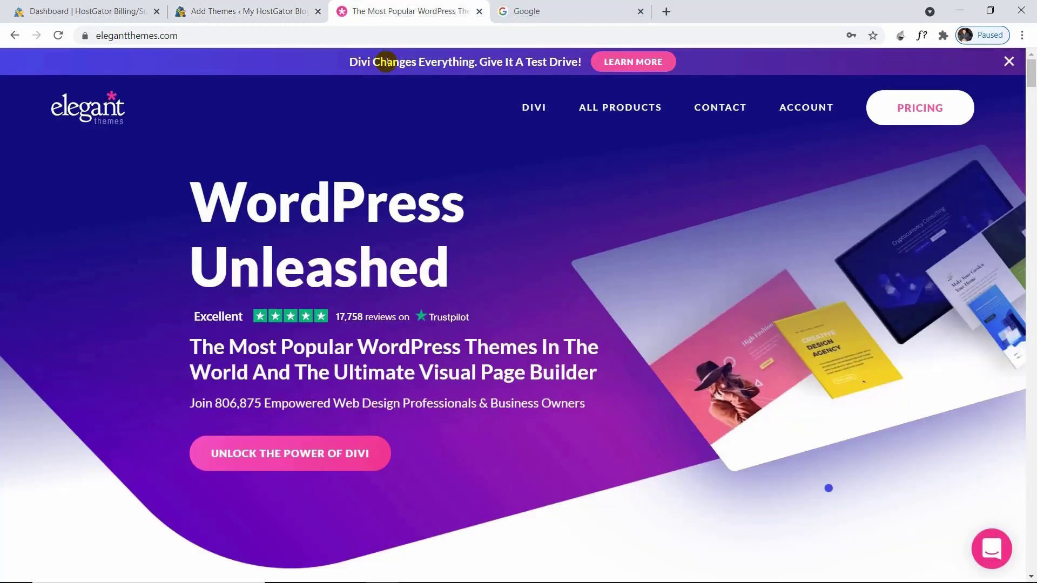
{"action": "left_click", "coordinate": [936, 104]}
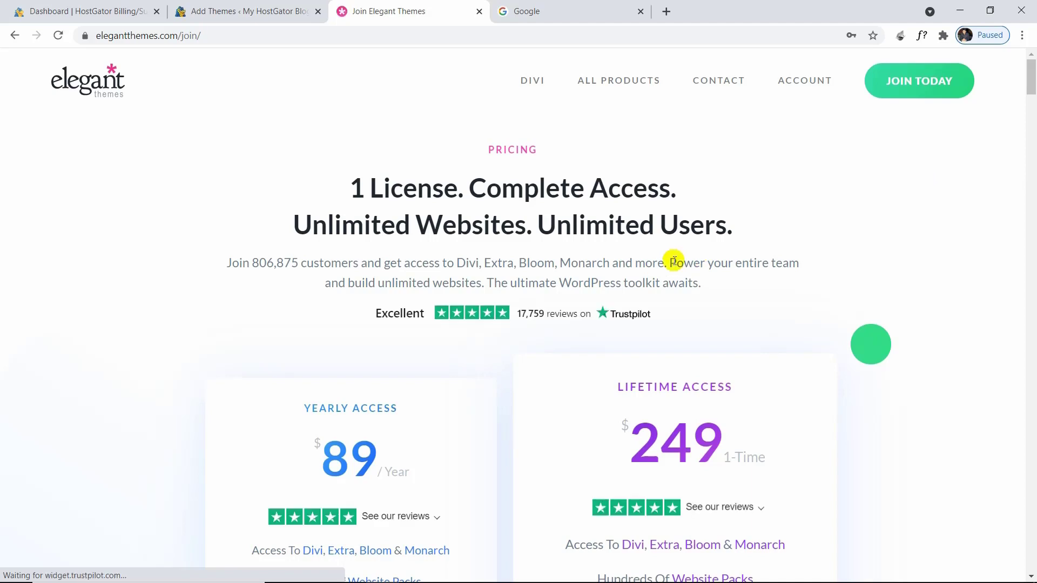
{"action": "scroll", "coordinate": [351, 216], "scroll_direction": "down", "scroll_amount": 3}
{"action": "scroll", "coordinate": [335, 273], "scroll_direction": "down", "scroll_amount": 1}
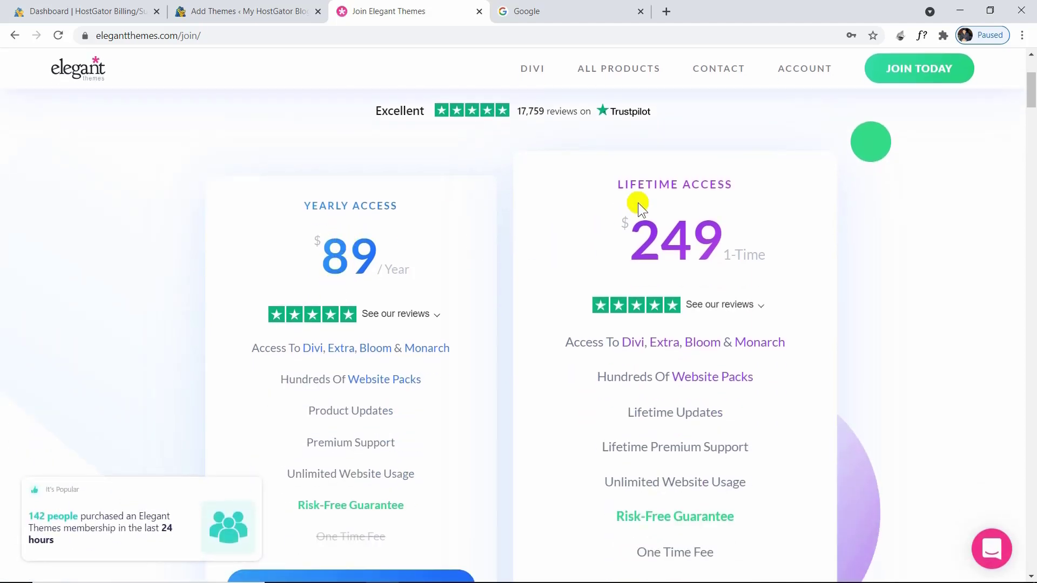
{"action": "left_click_drag", "start_coordinate": [632, 233], "coordinate": [731, 248]}
{"action": "left_click", "coordinate": [785, 248]}
{"action": "scroll", "coordinate": [746, 245], "scroll_direction": "down", "scroll_amount": 1}
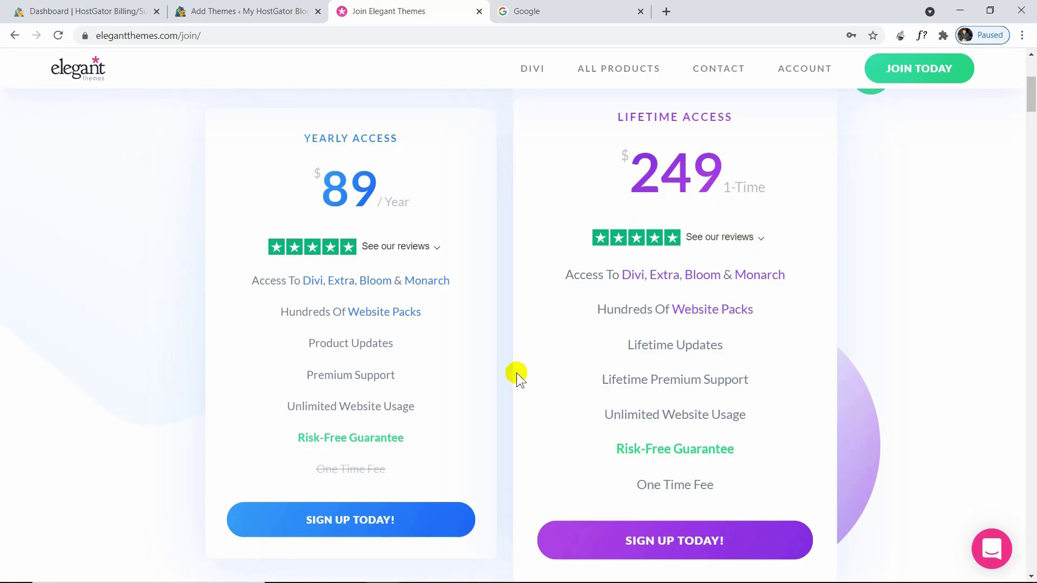
Step: Review the registration form for the yearly Elegant Themes membership and return to the pricing page
{"action": "left_click", "coordinate": [380, 511]}
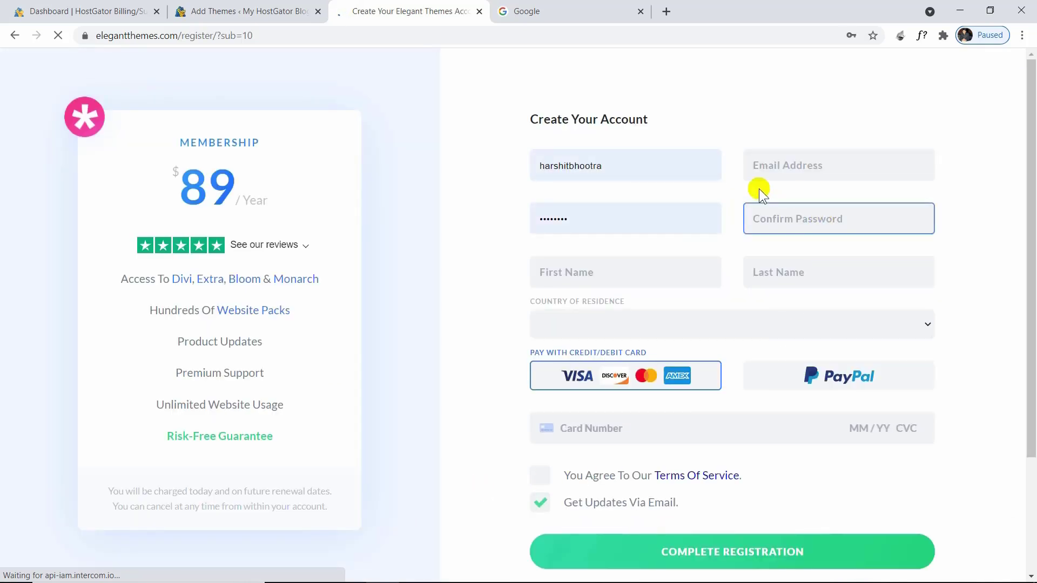
{"action": "scroll", "coordinate": [594, 351], "scroll_direction": "down", "scroll_amount": 1}
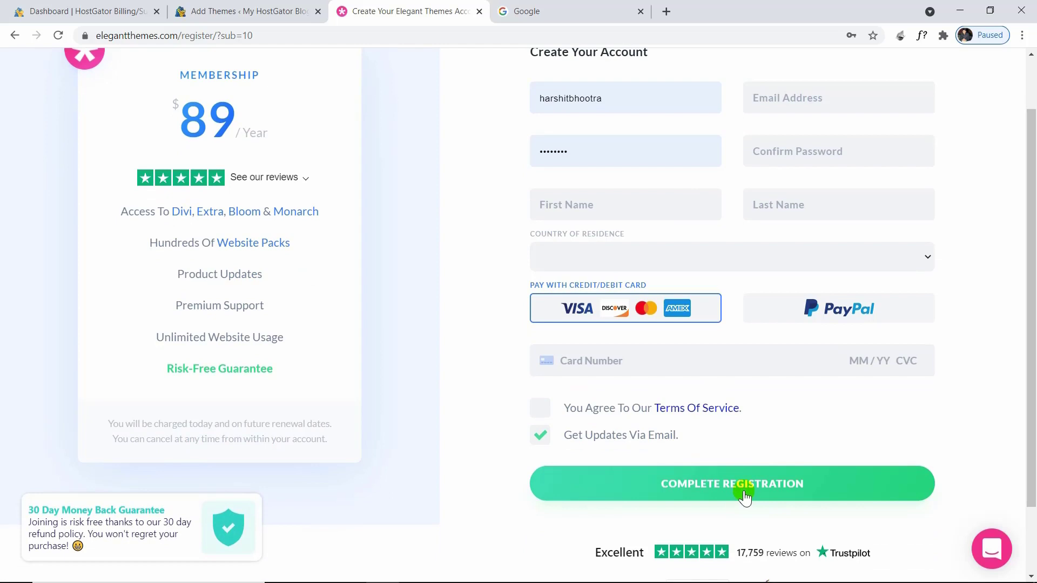
{"action": "scroll", "coordinate": [744, 496], "scroll_direction": "up", "scroll_amount": 1}
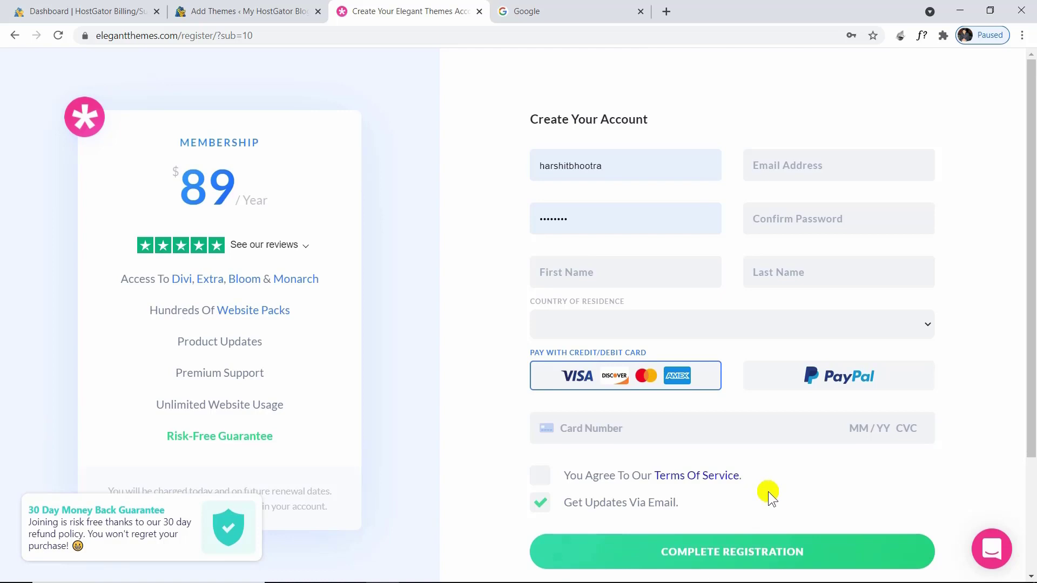
{"action": "left_click", "coordinate": [8, 35]}
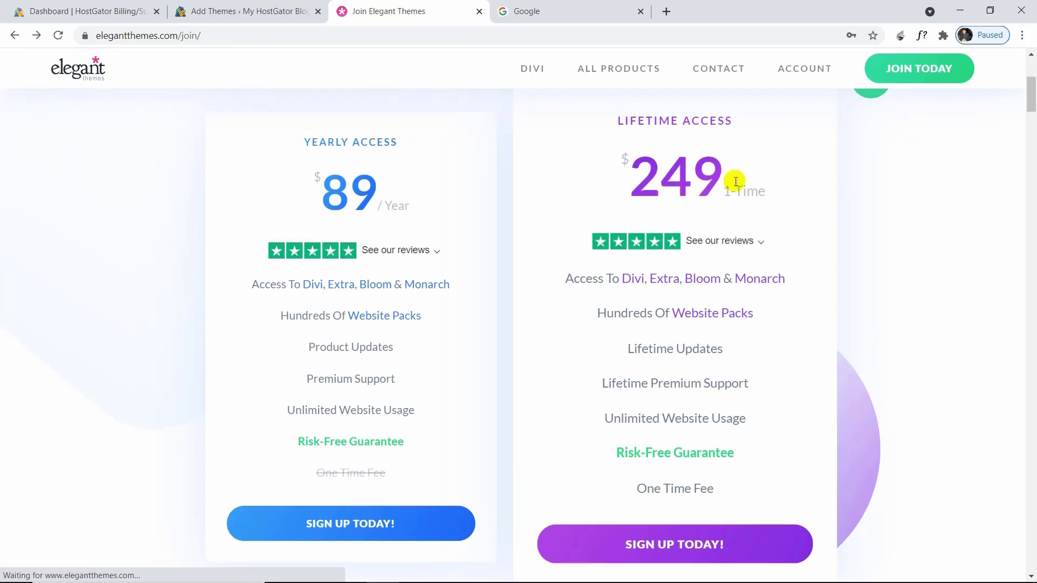
Step: Open the Elegant Themes members area, download the Divi theme and dismiss the free Divi UI Kit offer
{"action": "mouse_move", "coordinate": [804, 66]}
{"action": "left_click", "coordinate": [805, 255]}
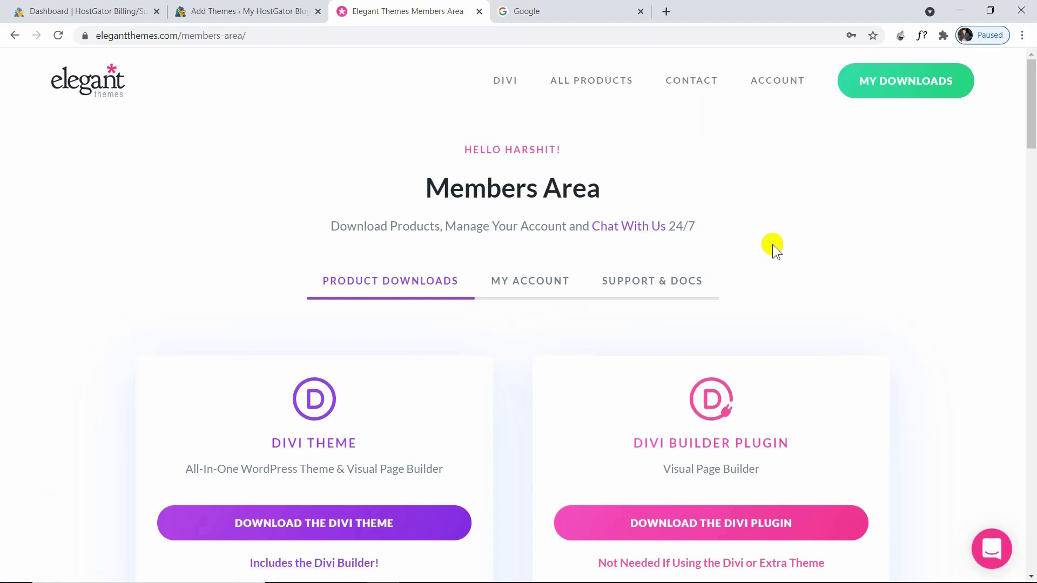
{"action": "scroll", "coordinate": [585, 216], "scroll_direction": "down", "scroll_amount": 3}
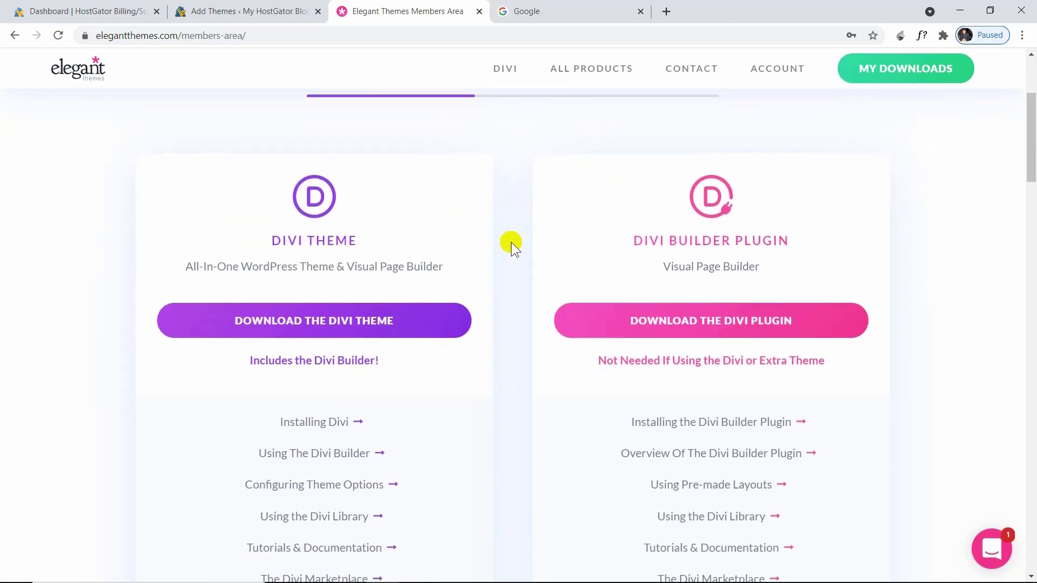
{"action": "left_click", "coordinate": [370, 323]}
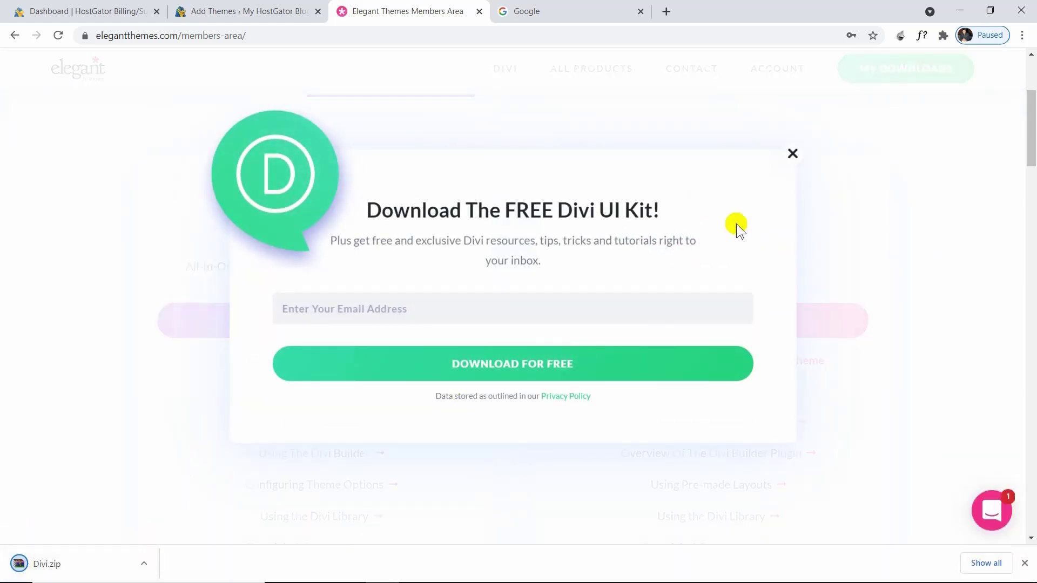
{"action": "left_click", "coordinate": [792, 155]}
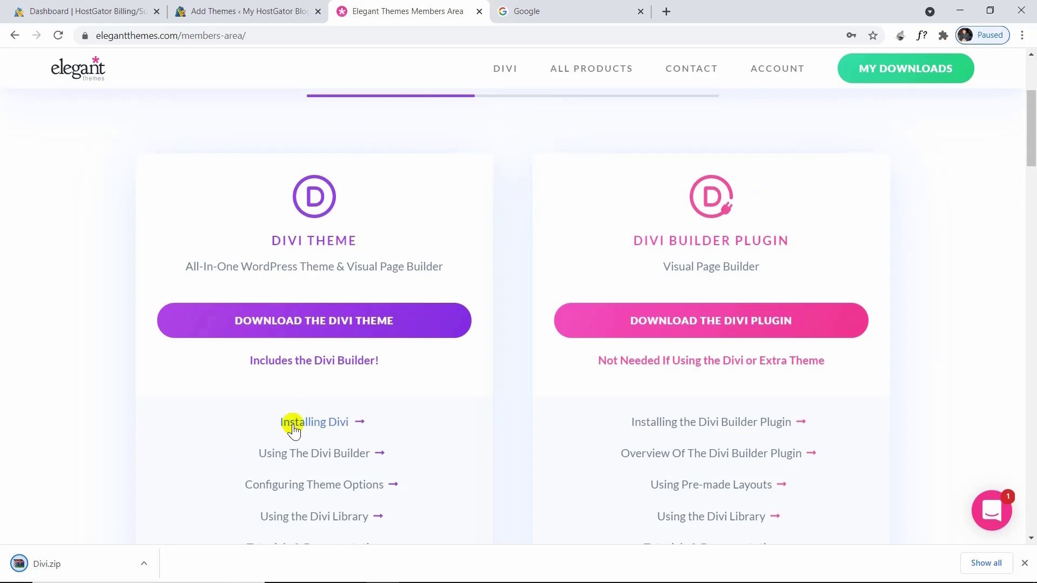
Step: Upload Divi.zip from the Downloads folder to the WordPress site, then install and activate the Divi theme
{"action": "left_click", "coordinate": [244, 9]}
{"action": "left_click", "coordinate": [465, 258]}
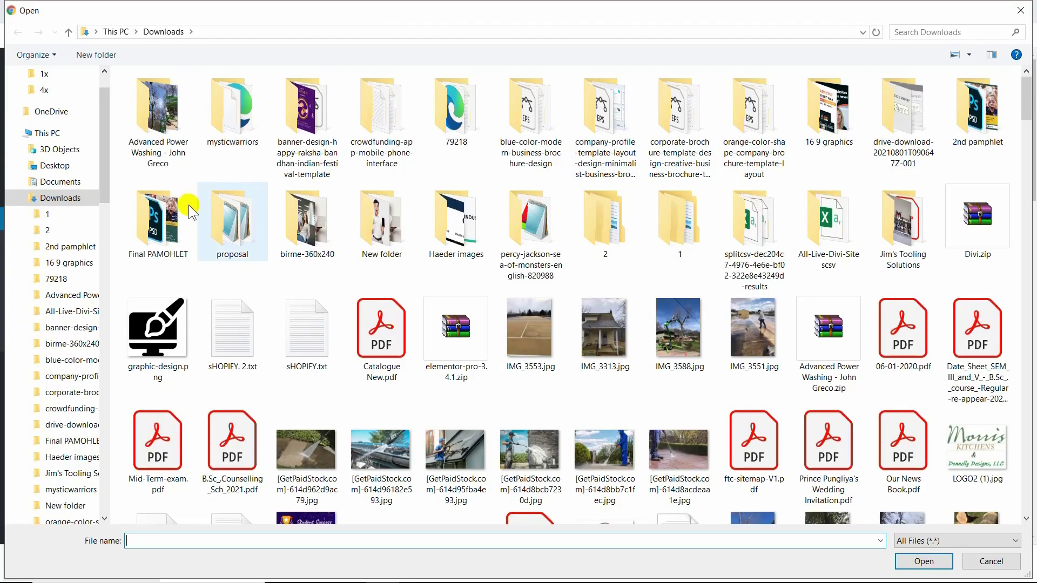
{"action": "left_click", "coordinate": [982, 234]}
{"action": "double_click", "coordinate": [983, 234]}
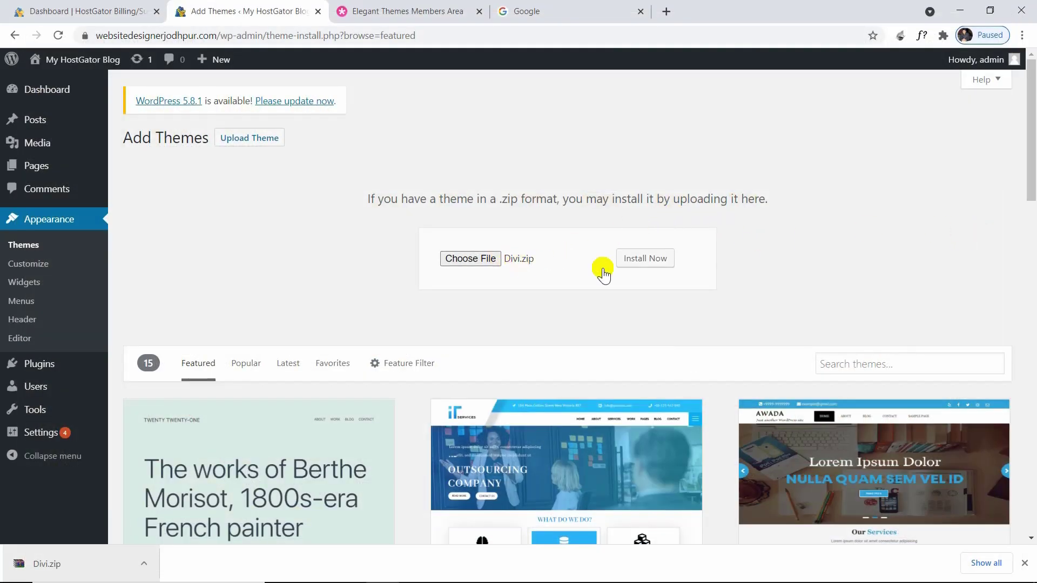
{"action": "left_click", "coordinate": [647, 257]}
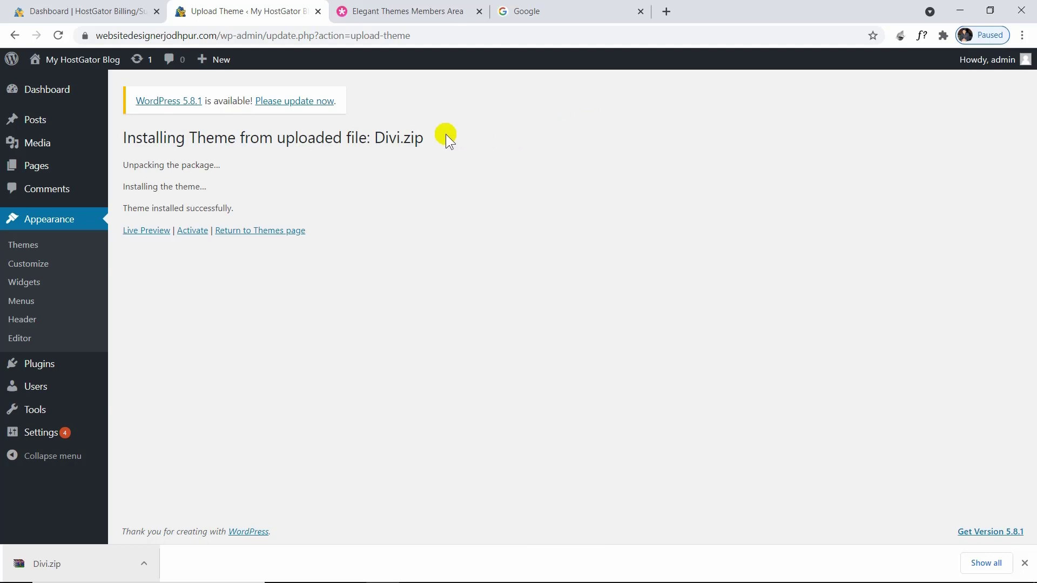
{"action": "left_click", "coordinate": [188, 232]}
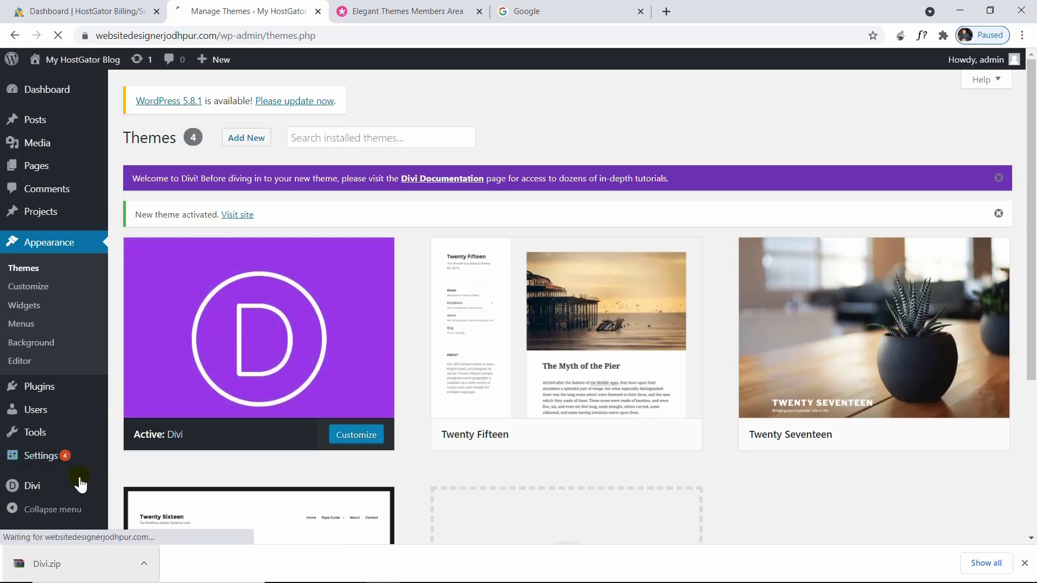
Step: Open the update settings of the Divi Theme Options and locate the Username and API Key fields
{"action": "mouse_move", "coordinate": [76, 488]}
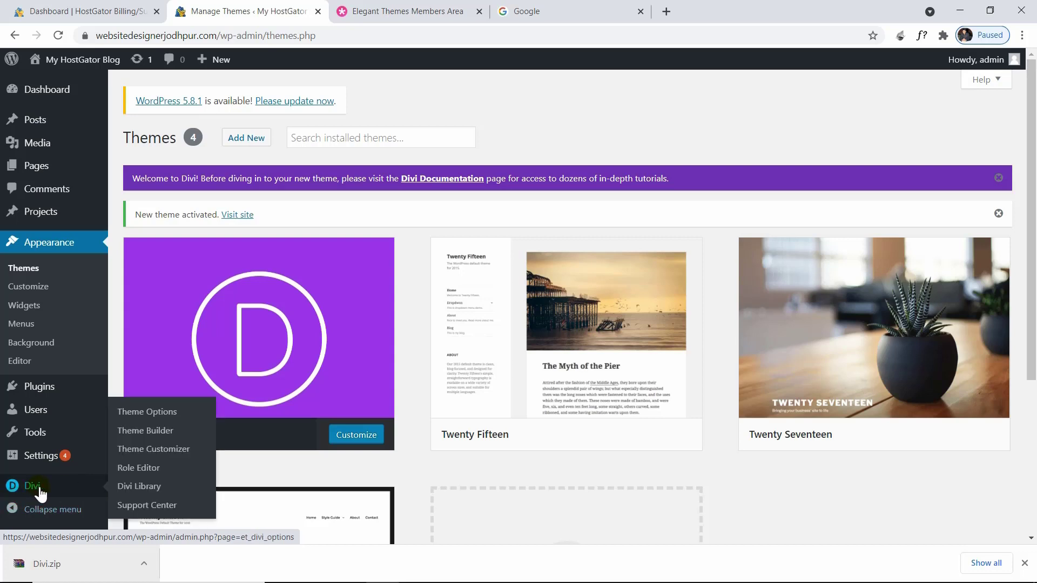
{"action": "left_click", "coordinate": [160, 415]}
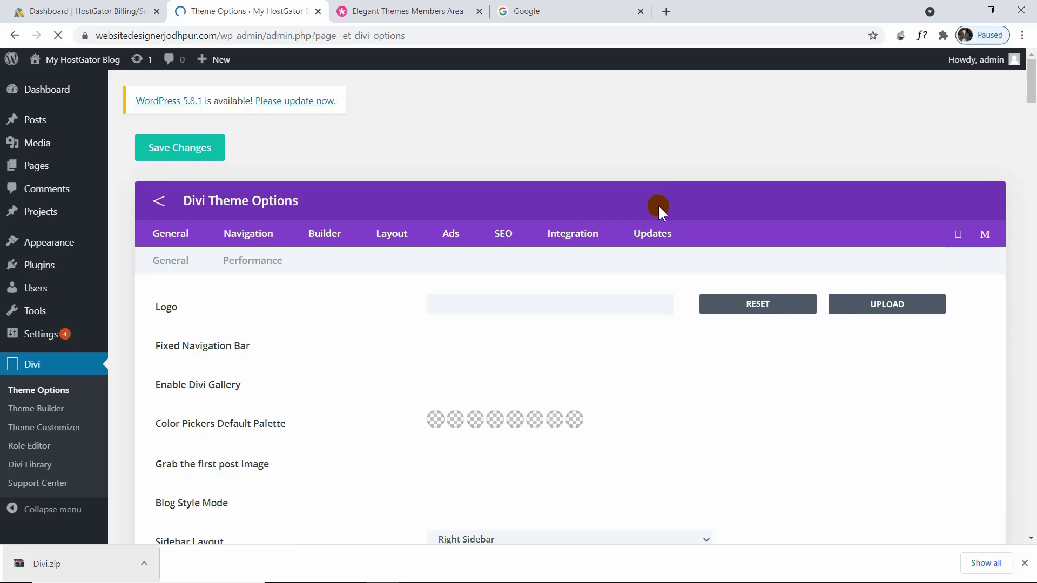
{"action": "left_click", "coordinate": [654, 230]}
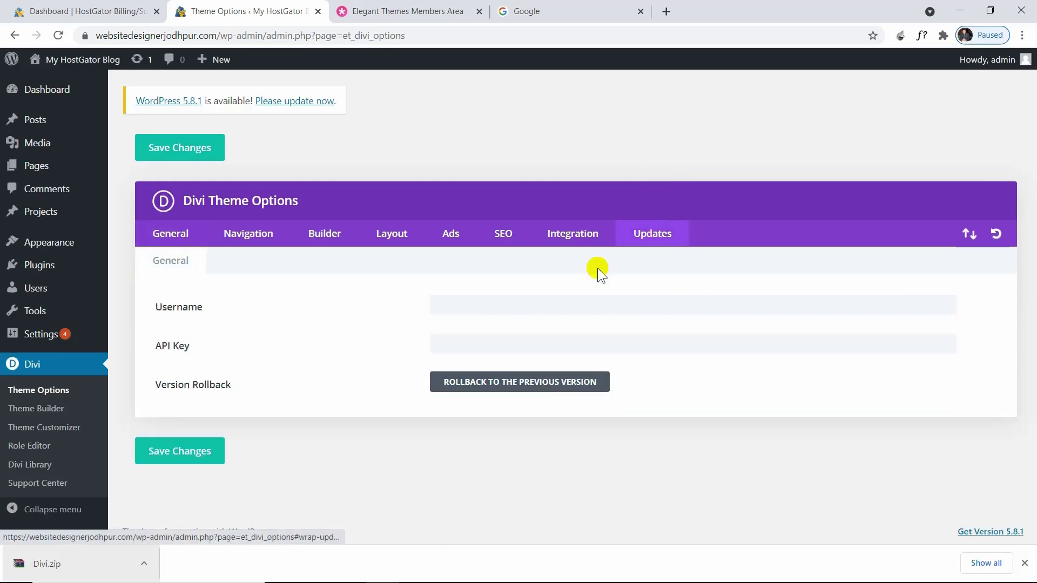
{"action": "left_click", "coordinate": [544, 310]}
{"action": "left_click", "coordinate": [556, 345]}
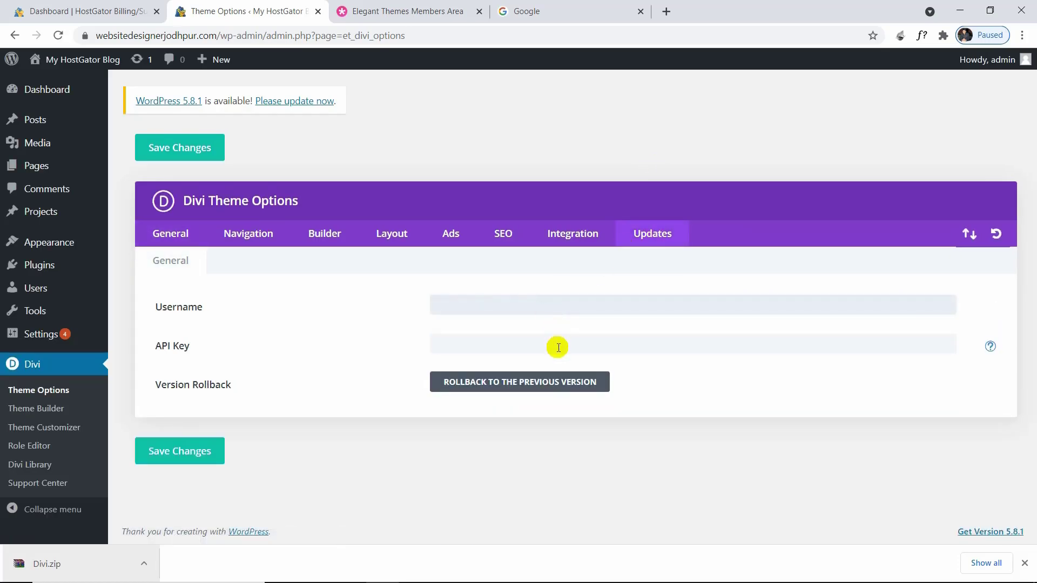
{"action": "left_click", "coordinate": [552, 311]}
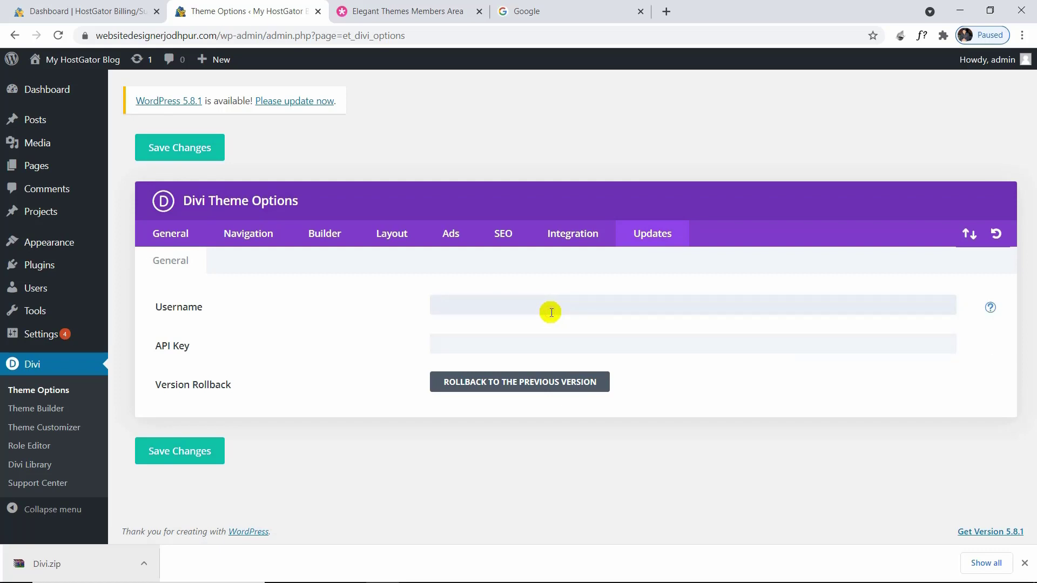
{"action": "left_click", "coordinate": [548, 338]}
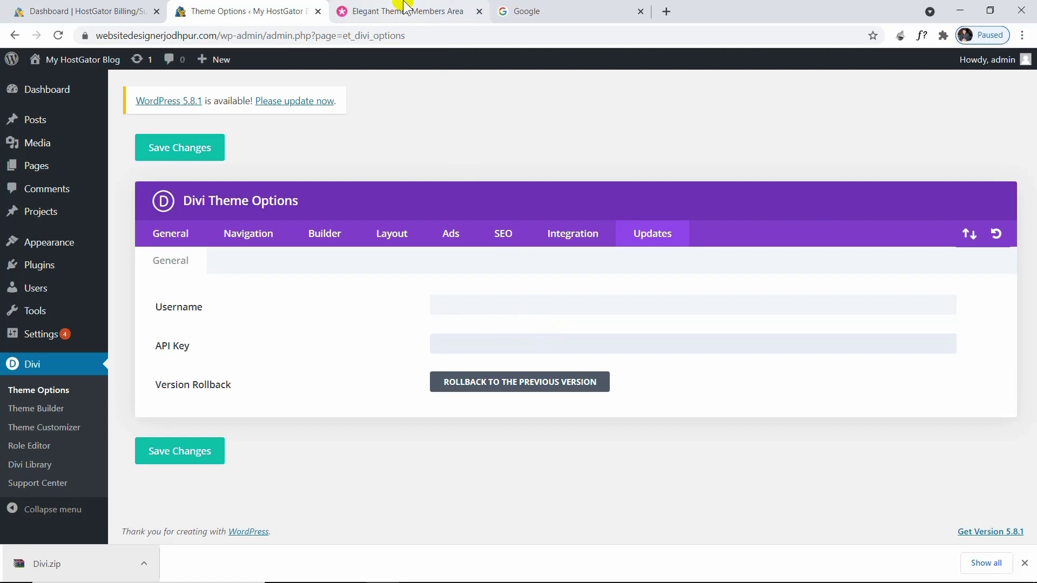
Step: Switch to the Elegant Themes members area, open the account's username and API key page, and copy the active API key
{"action": "left_click", "coordinate": [404, 8]}
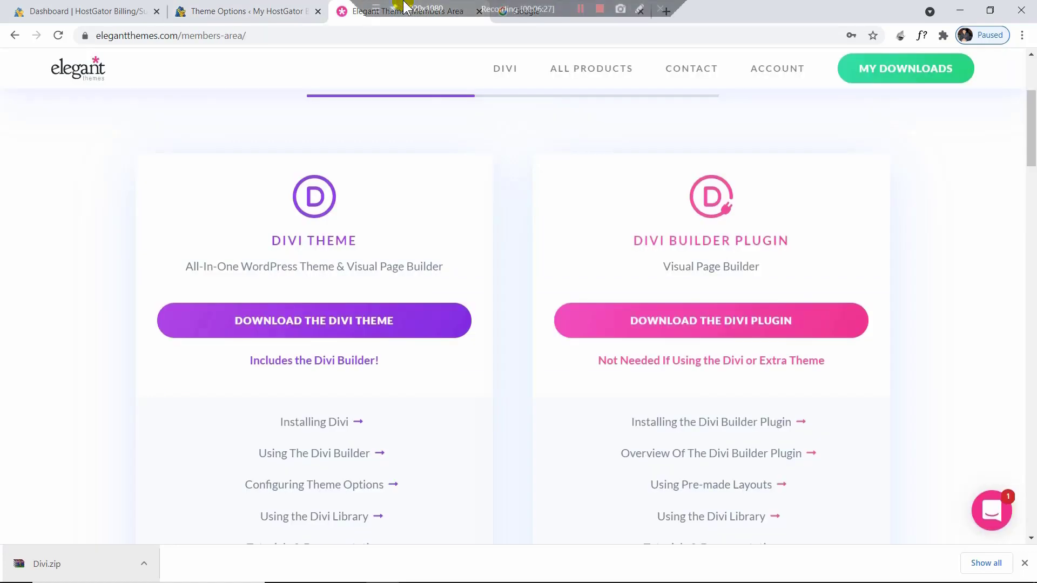
{"action": "mouse_move", "coordinate": [769, 80]}
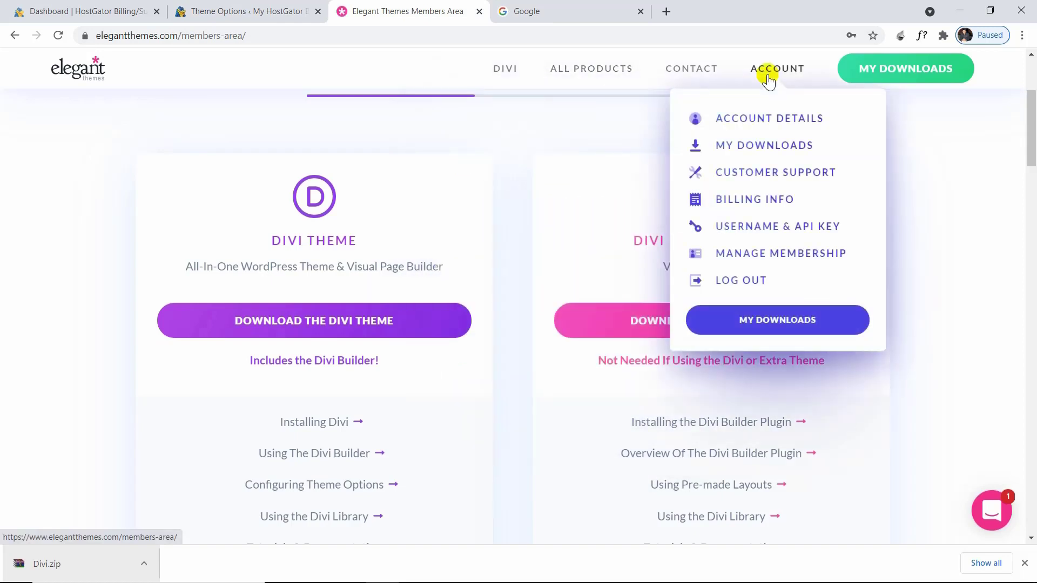
{"action": "left_click", "coordinate": [767, 230]}
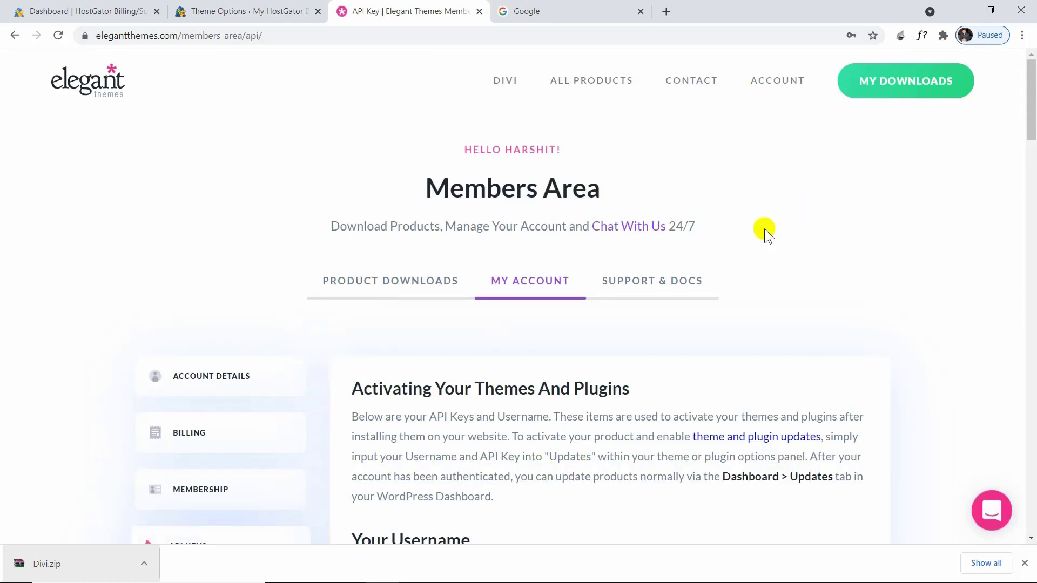
{"action": "scroll", "coordinate": [1031, 133], "scroll_direction": "down", "scroll_amount": 2}
{"action": "left_click_drag", "start_coordinate": [1031, 132], "coordinate": [1032, 174]}
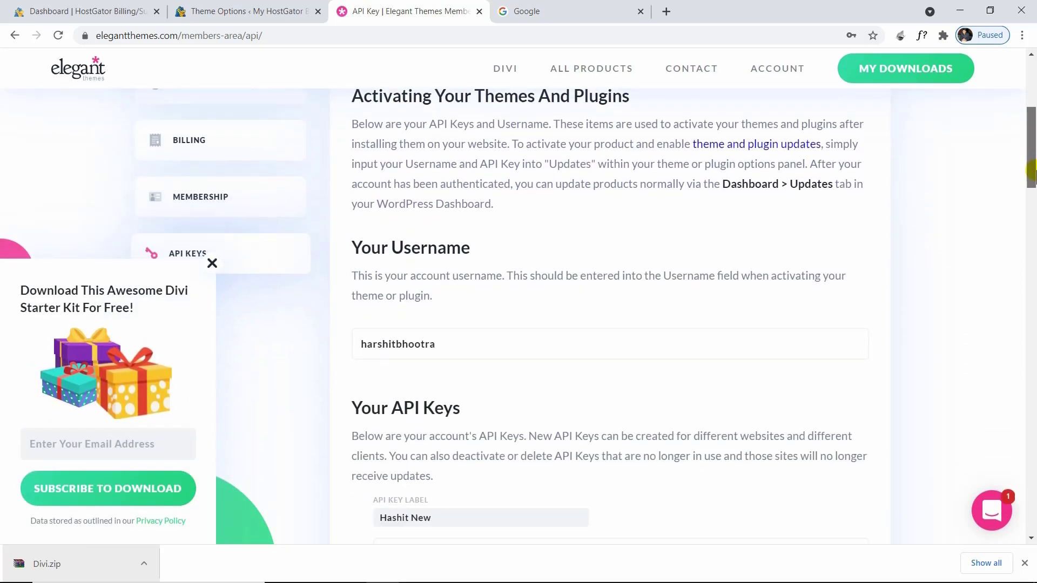
{"action": "scroll", "coordinate": [1030, 185], "scroll_direction": "down", "scroll_amount": 1}
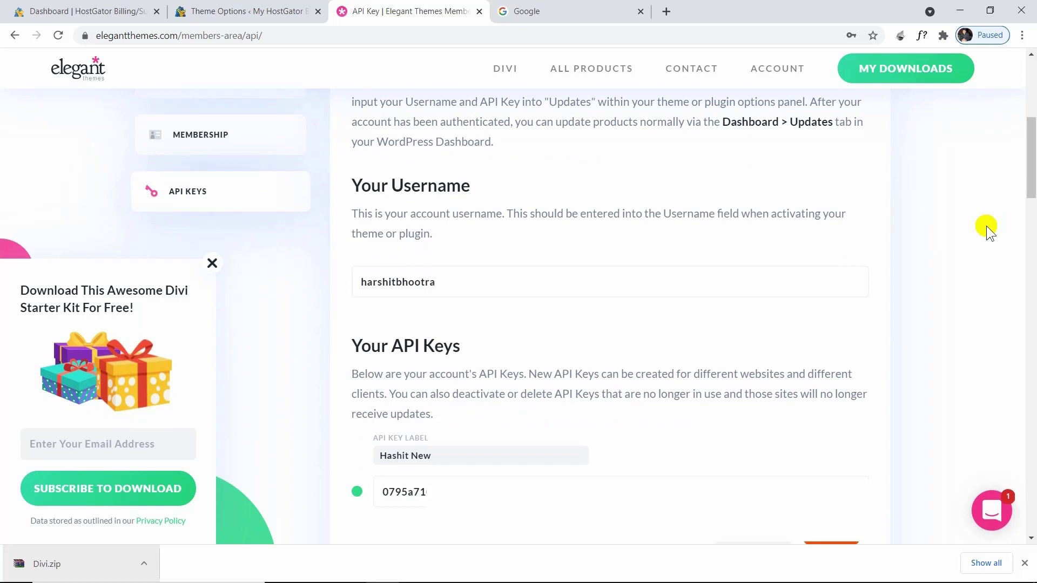
{"action": "left_click", "coordinate": [683, 475]}
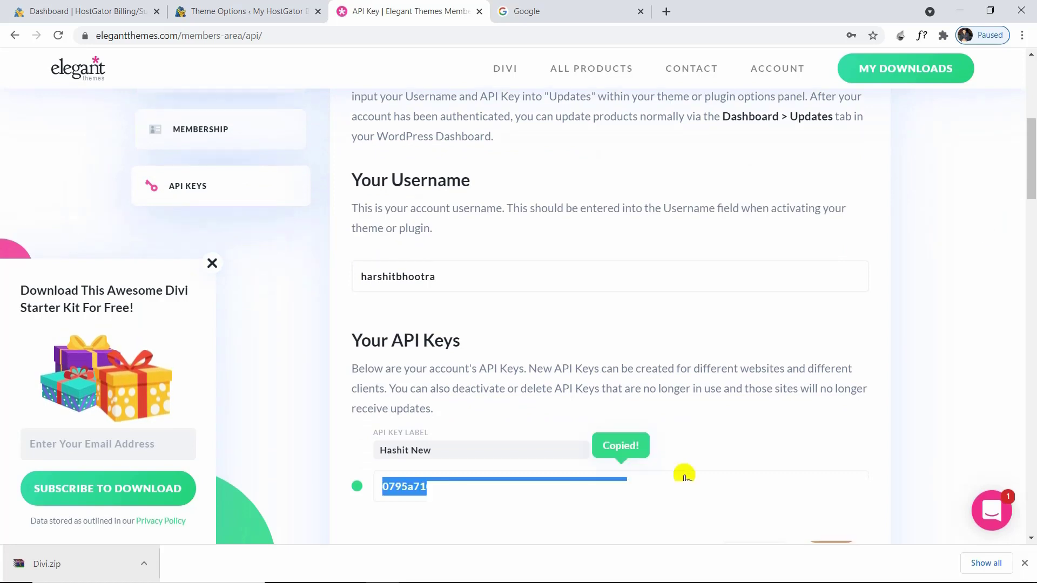
Step: Paste the API key into the Divi update settings, enter the Elegant Themes account username, and save the changes
{"action": "left_click", "coordinate": [188, 7]}
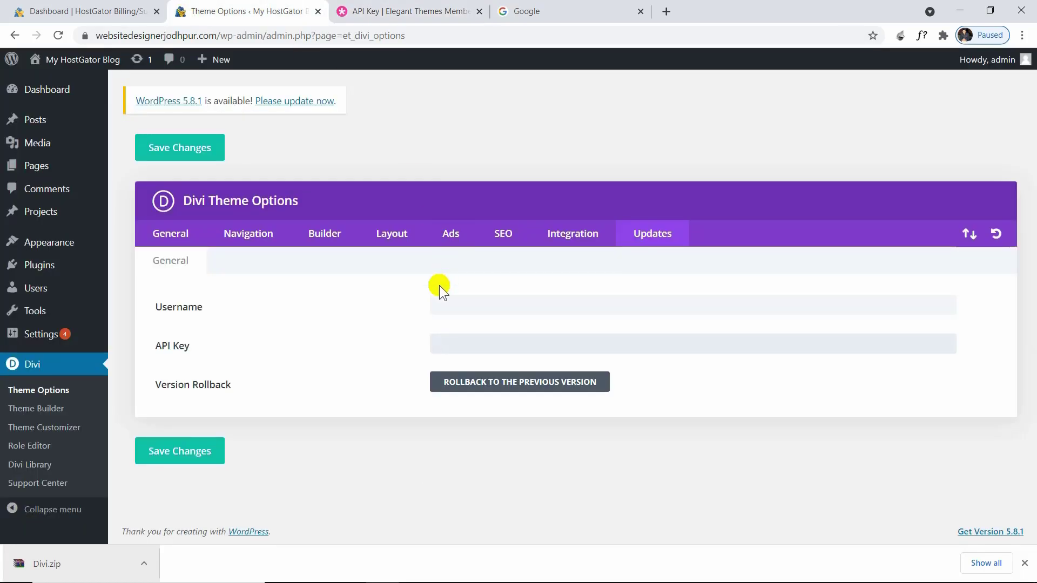
{"action": "right_click", "coordinate": [453, 342]}
{"action": "left_click", "coordinate": [517, 215]}
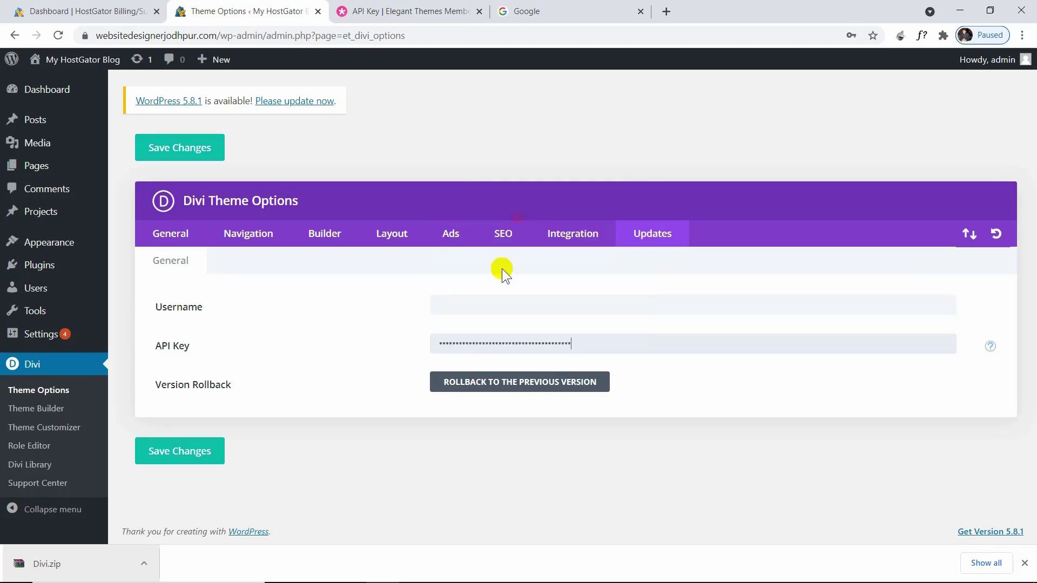
{"action": "left_click", "coordinate": [488, 303]}
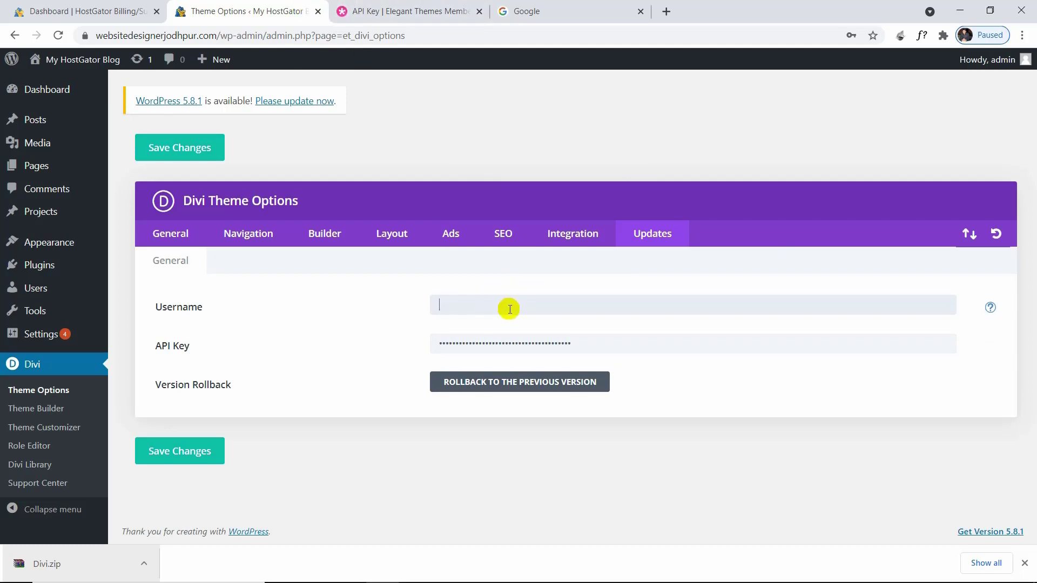
{"action": "type", "text": "••••••••••••••"}
{"action": "left_click", "coordinate": [219, 455]}
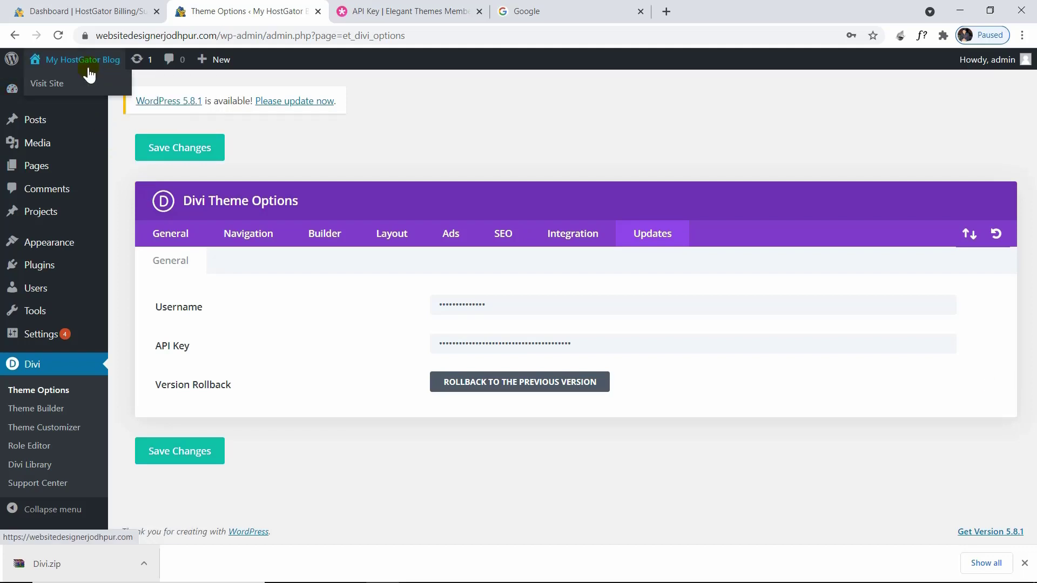
Step: Open the live site in a new browser tab and look over its front page
{"action": "right_click", "coordinate": [84, 86]}
{"action": "left_click", "coordinate": [93, 93]}
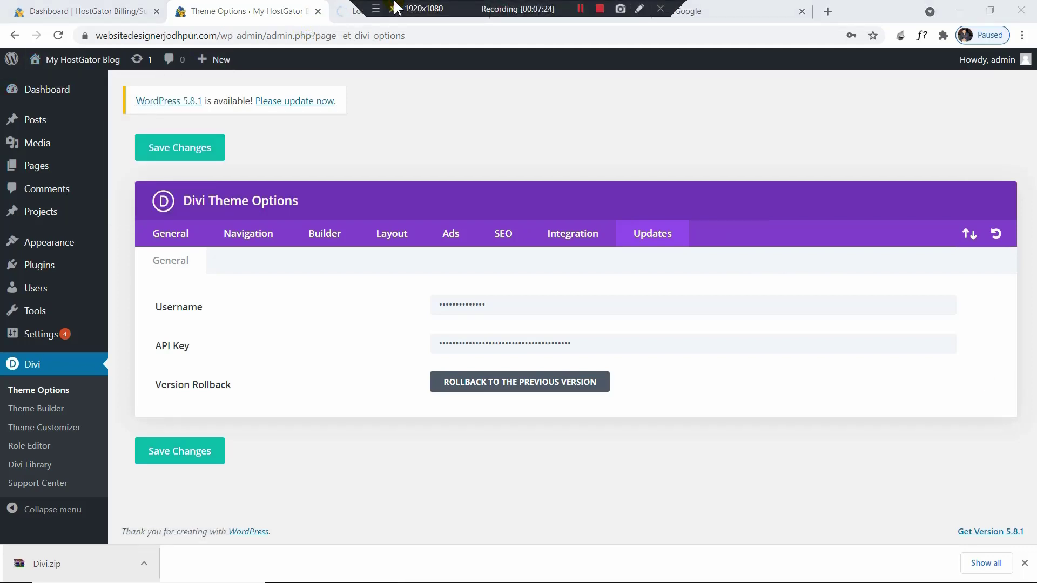
{"action": "left_click", "coordinate": [406, 11]}
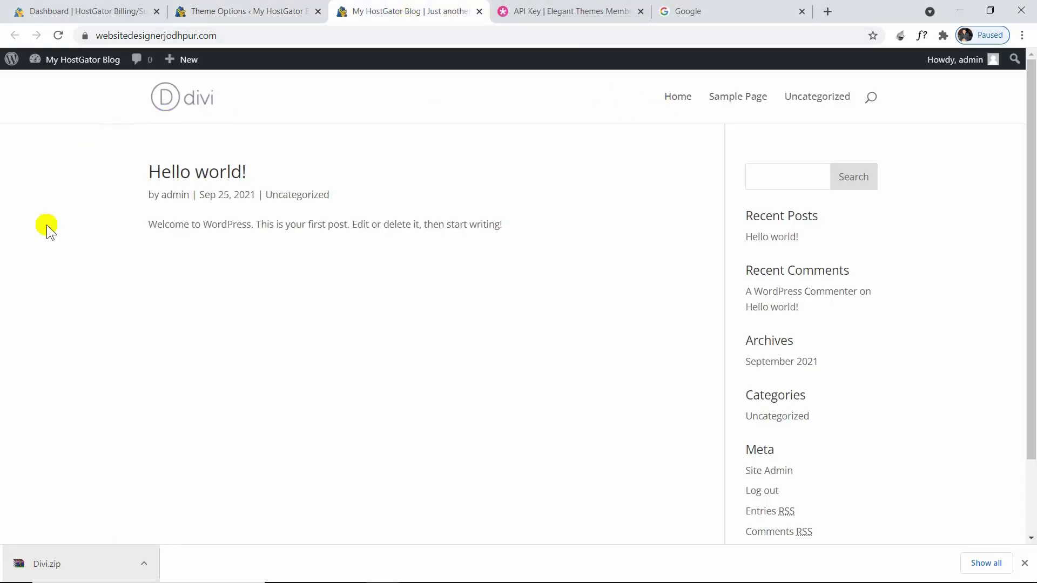
{"action": "scroll", "coordinate": [27, 334], "scroll_direction": "down", "scroll_amount": 3}
{"action": "scroll", "coordinate": [404, 446], "scroll_direction": "up", "scroll_amount": 3}
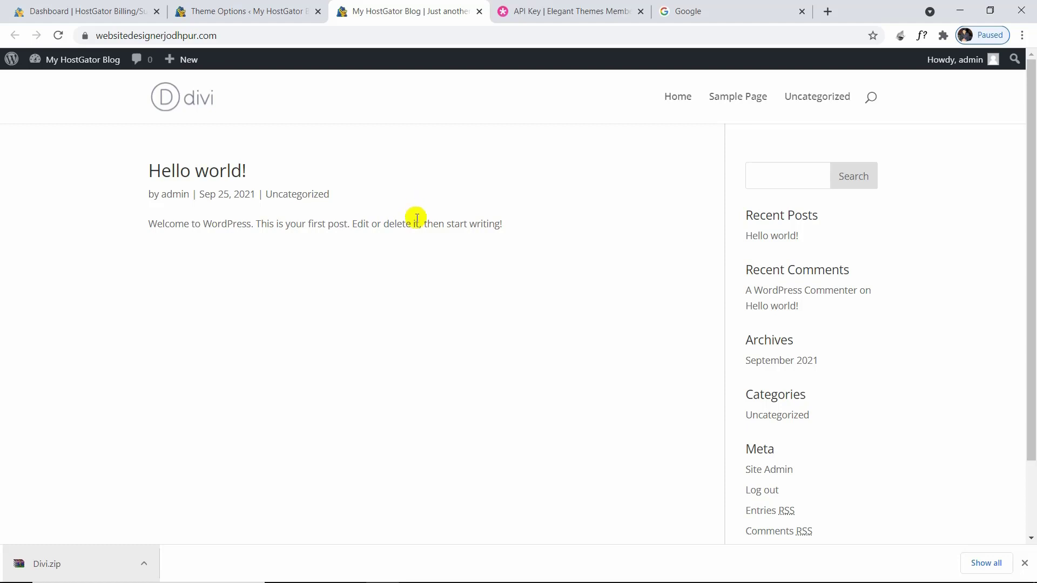
Step: Create a new WordPress page titled Home, enable the Divi Builder for it, and start building on the front end
{"action": "left_click", "coordinate": [208, 8]}
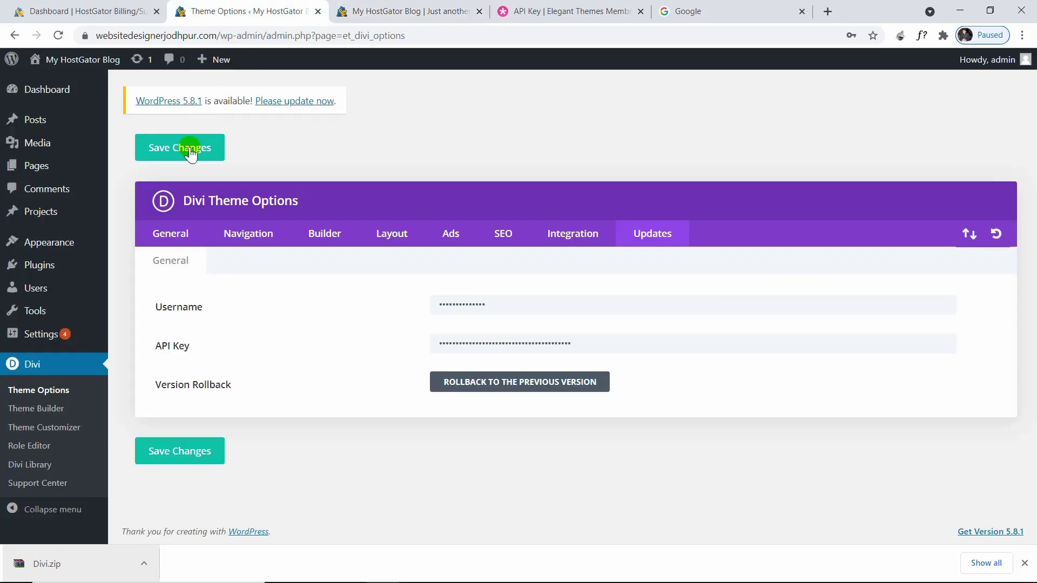
{"action": "mouse_move", "coordinate": [102, 170]}
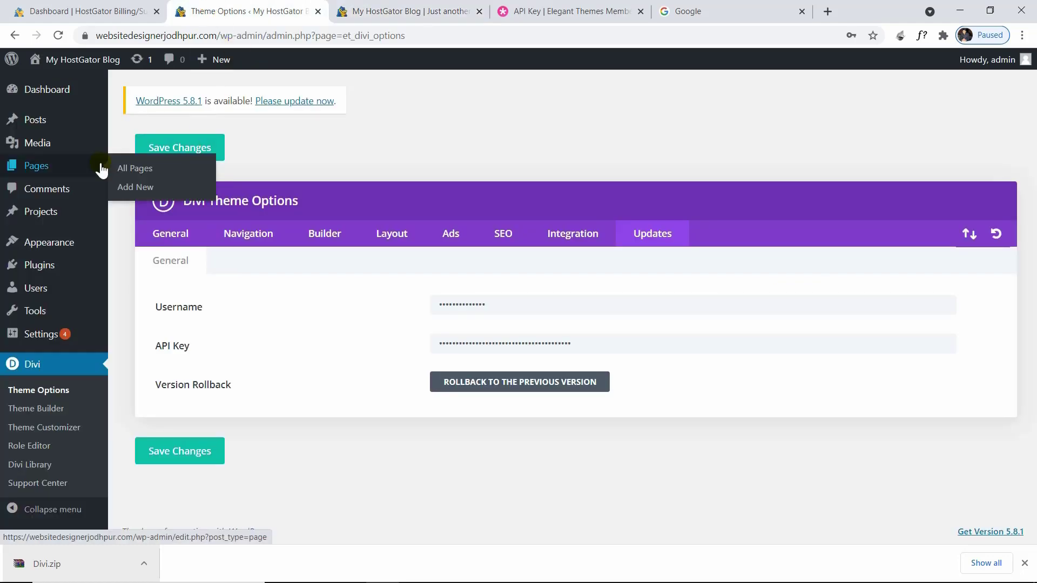
{"action": "left_click", "coordinate": [129, 191]}
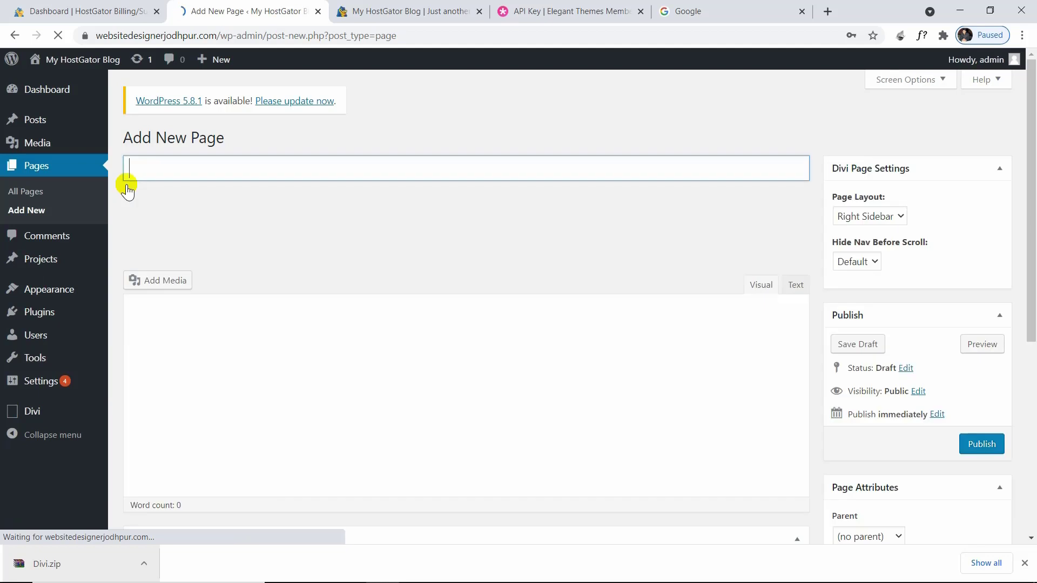
{"action": "type", "text": "Home"}
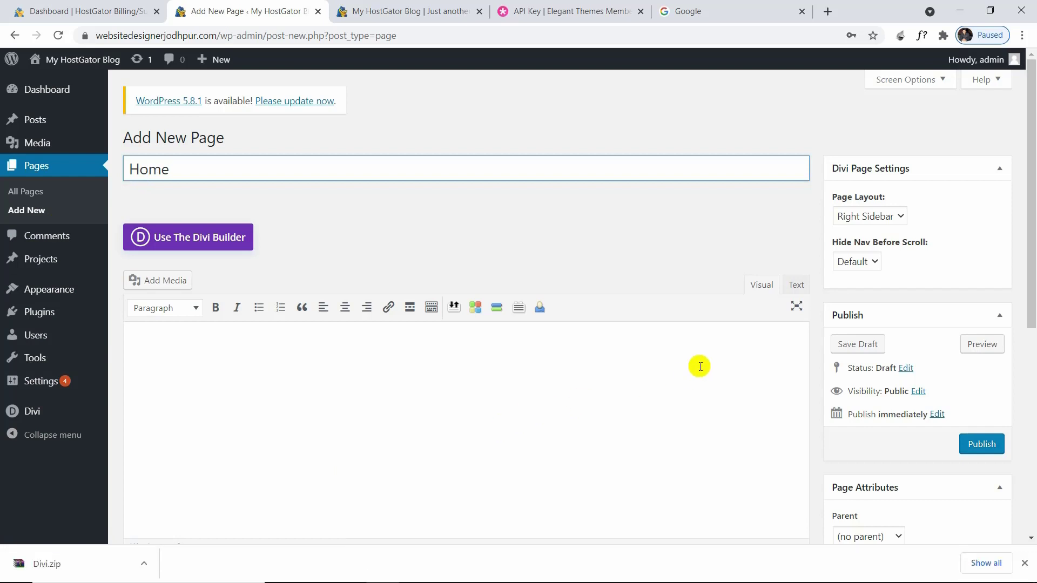
{"action": "left_click", "coordinate": [236, 242]}
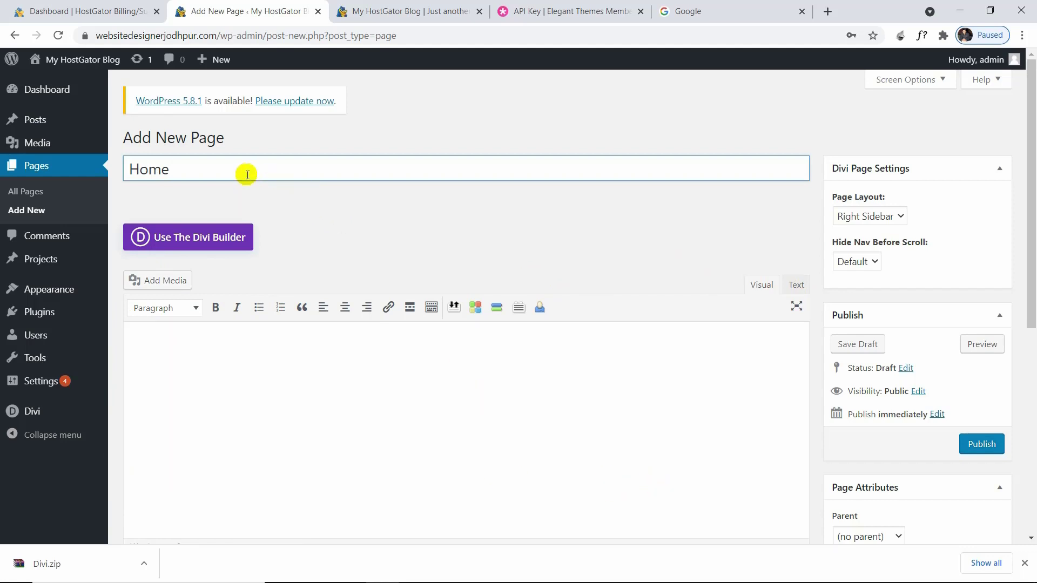
{"action": "left_click", "coordinate": [234, 241]}
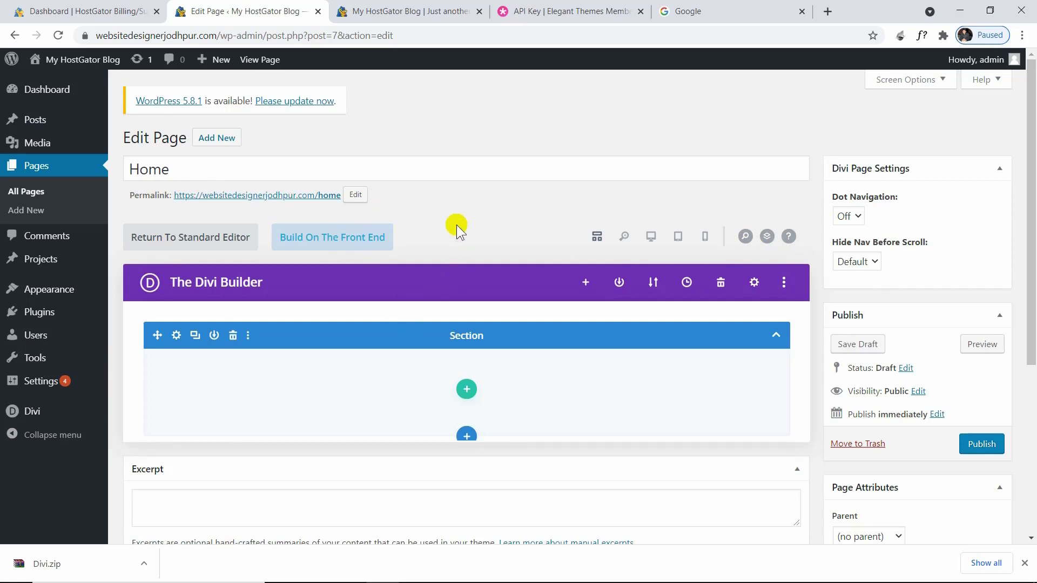
{"action": "left_click", "coordinate": [376, 239]}
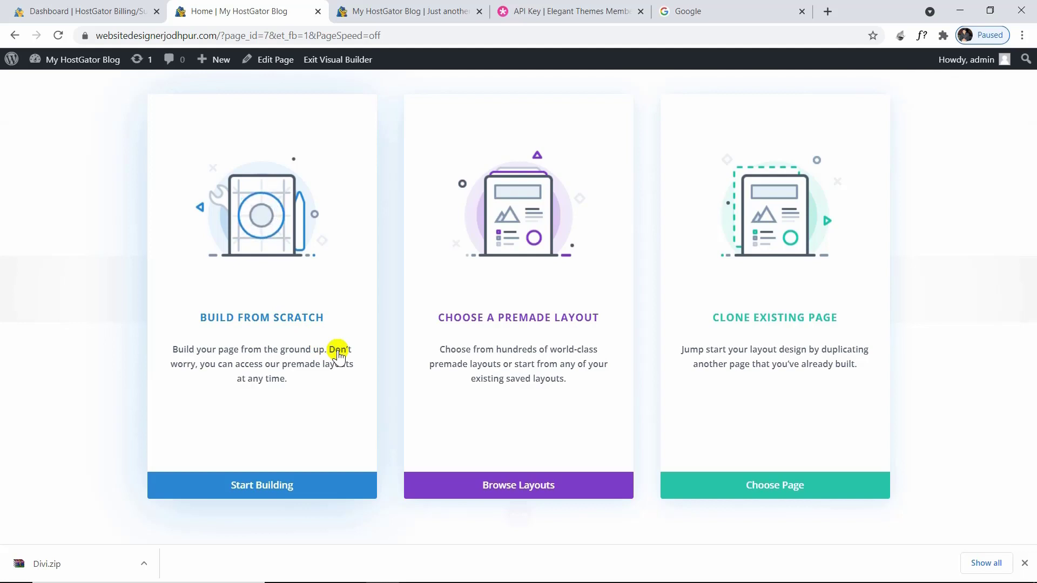
Step: Browse Divi's premade layout packs for the Home page and preview the About layout in the Fashion pack
{"action": "left_click", "coordinate": [418, 292]}
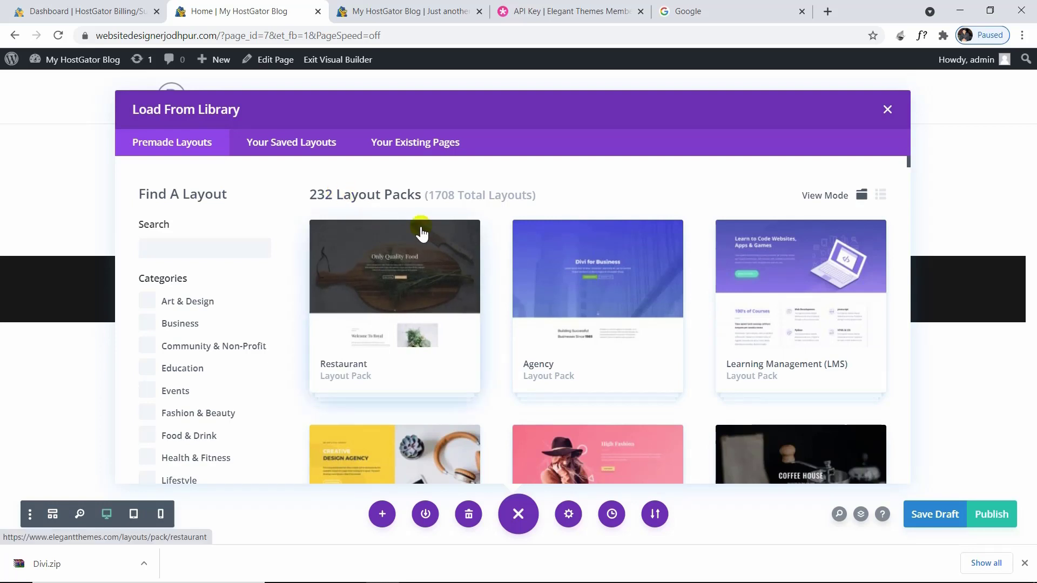
{"action": "double_click", "coordinate": [447, 196]}
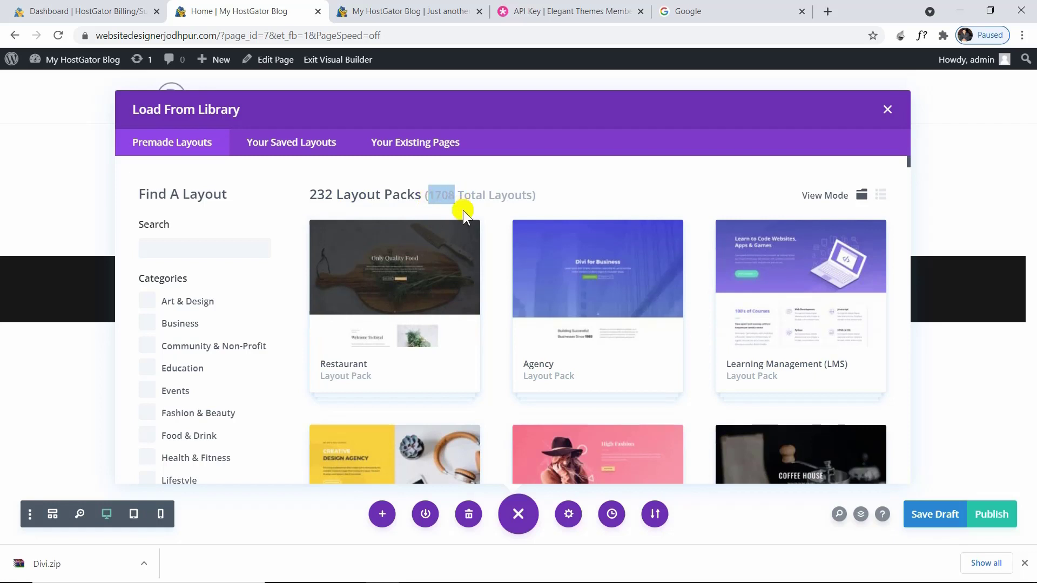
{"action": "left_click", "coordinate": [471, 195]}
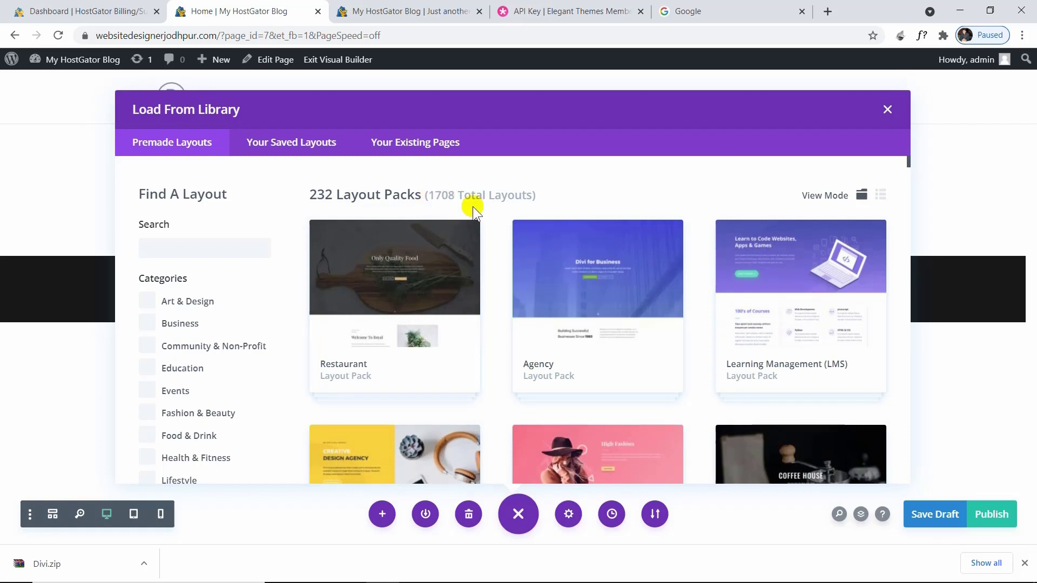
{"action": "scroll", "coordinate": [494, 258], "scroll_direction": "down", "scroll_amount": 3}
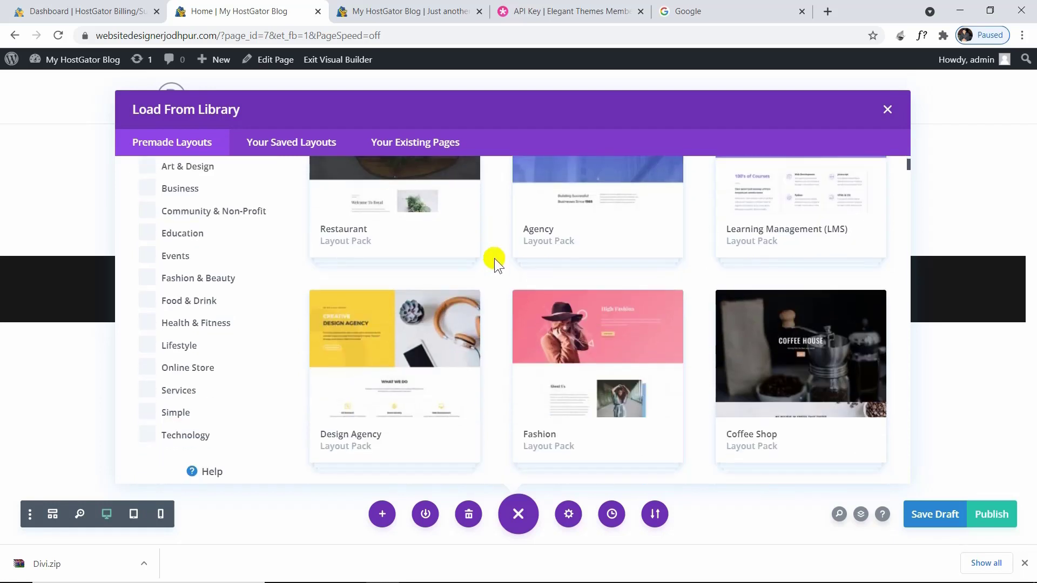
{"action": "scroll", "coordinate": [495, 258], "scroll_direction": "up", "scroll_amount": 3}
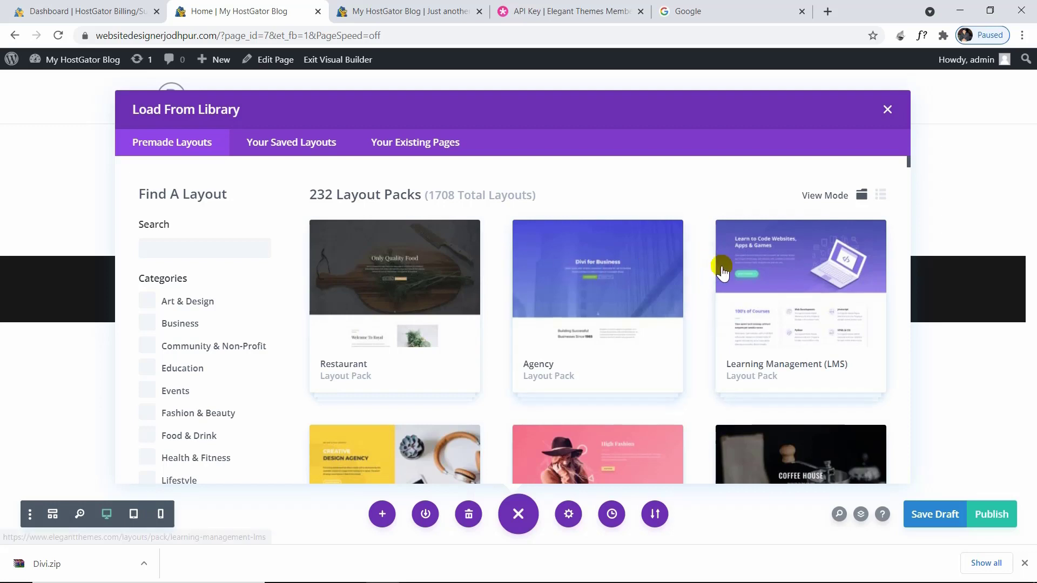
{"action": "scroll", "coordinate": [720, 270], "scroll_direction": "down", "scroll_amount": 7}
{"action": "scroll", "coordinate": [722, 270], "scroll_direction": "down", "scroll_amount": 5}
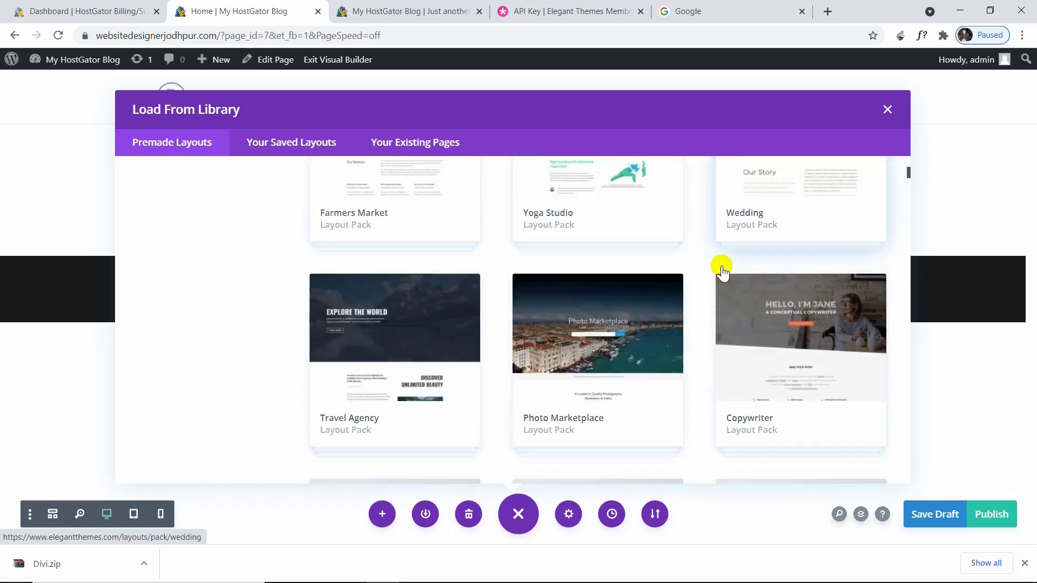
{"action": "scroll", "coordinate": [722, 270], "scroll_direction": "up", "scroll_amount": 2}
{"action": "scroll", "coordinate": [722, 270], "scroll_direction": "up", "scroll_amount": 6}
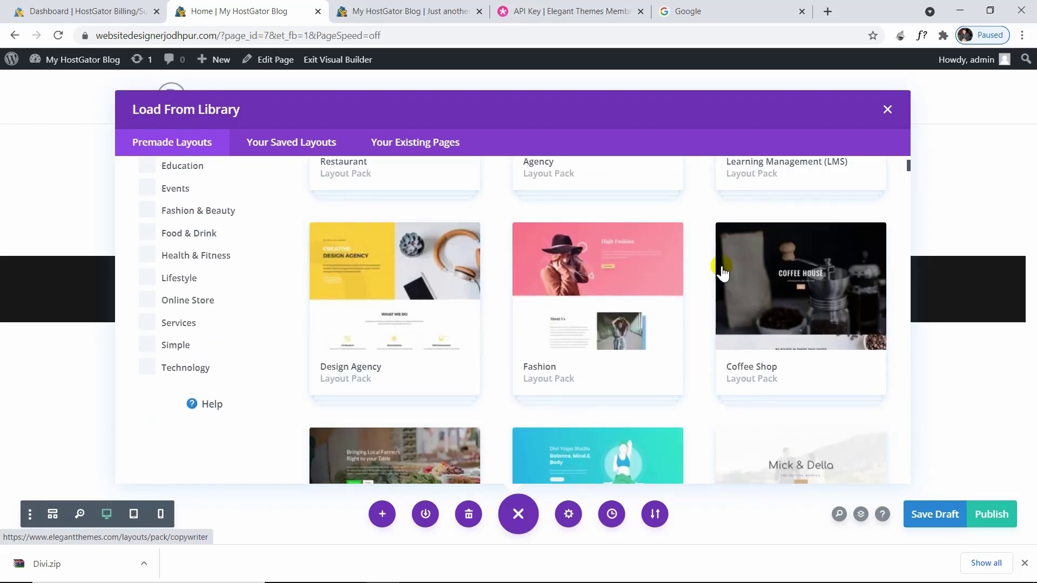
{"action": "left_click", "coordinate": [606, 276]}
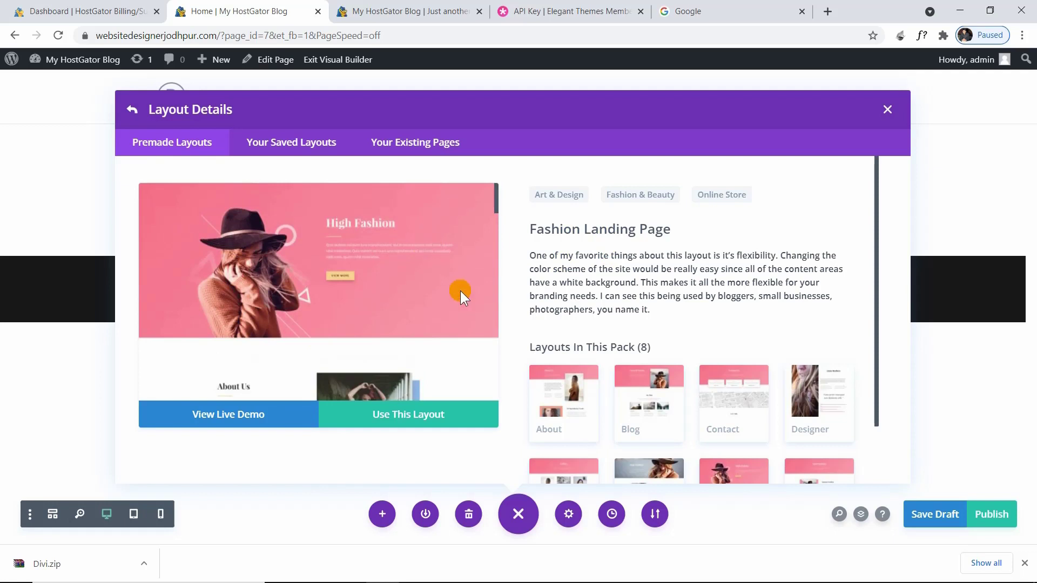
{"action": "left_click", "coordinate": [585, 386]}
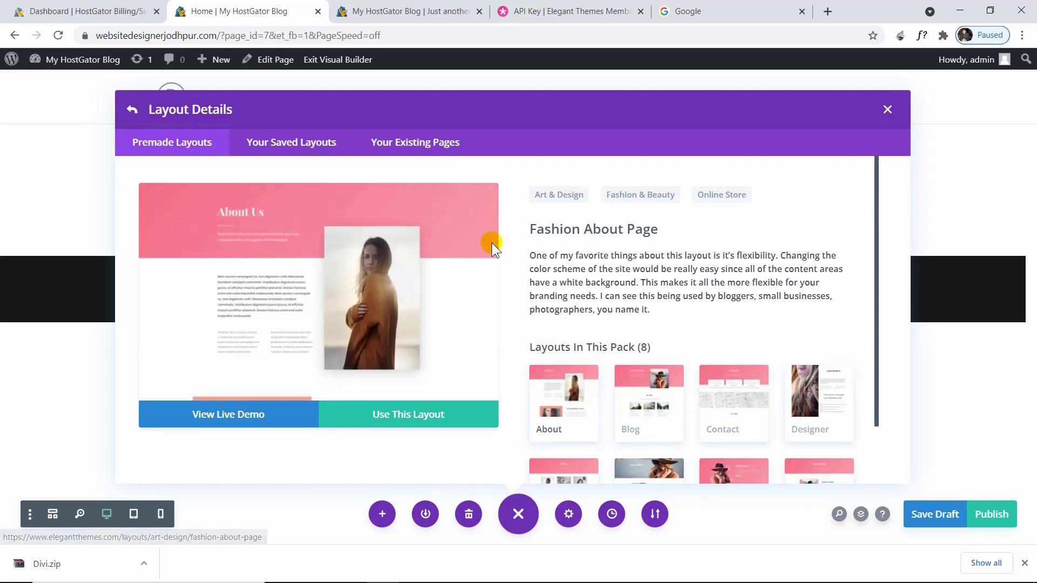
Step: Preview the Blog, Contact and Designer layouts in the Fashion pack
{"action": "left_click", "coordinate": [615, 396]}
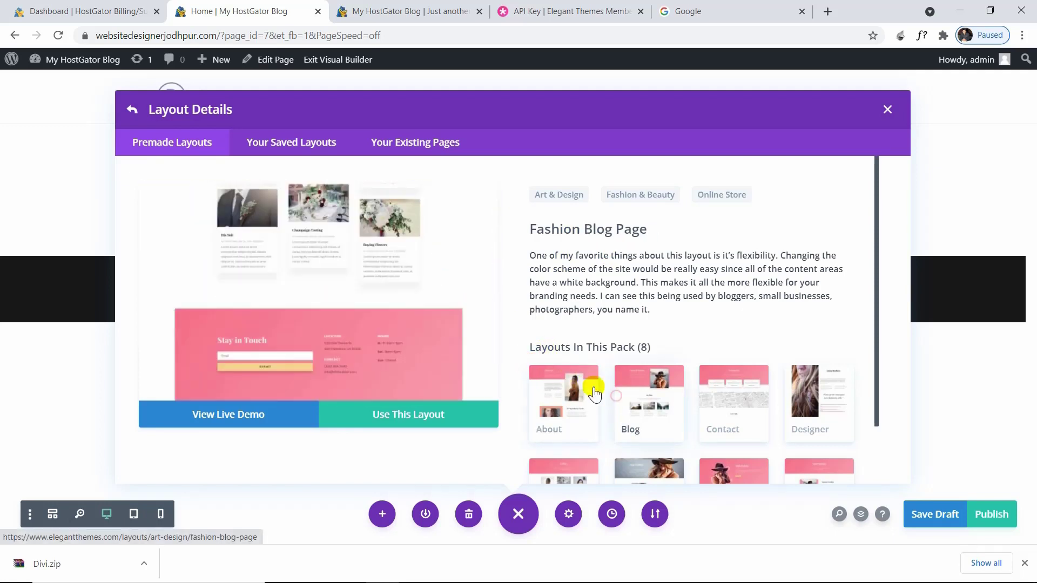
{"action": "scroll", "coordinate": [322, 274], "scroll_direction": "up", "scroll_amount": 8}
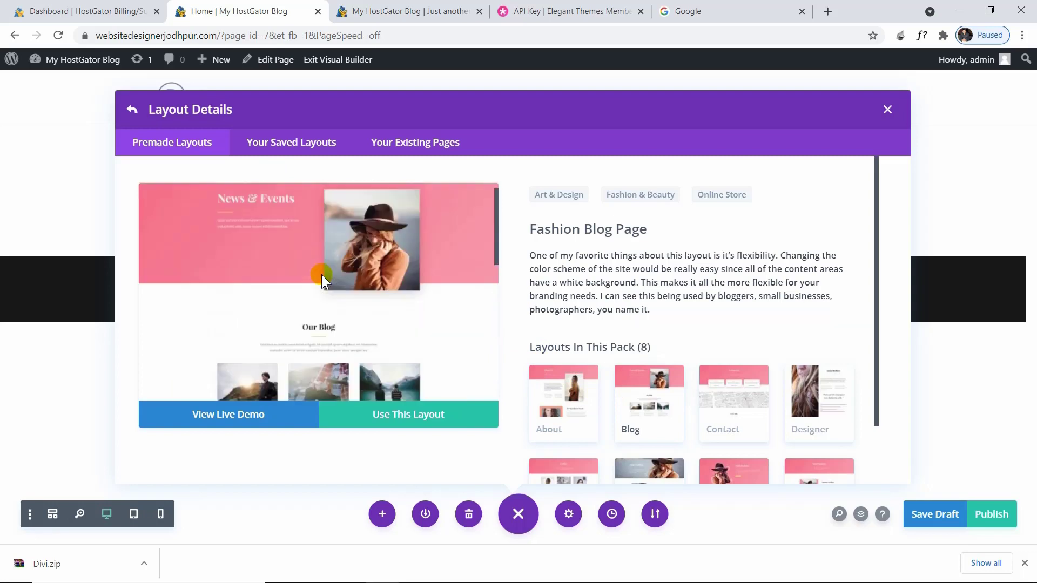
{"action": "left_click", "coordinate": [740, 424]}
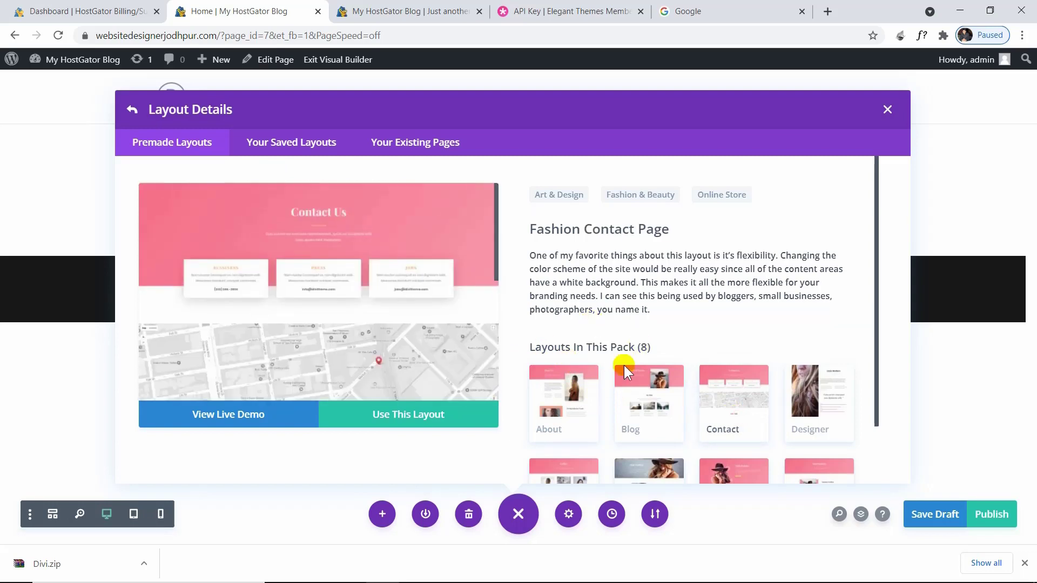
{"action": "left_click", "coordinate": [803, 412]}
{"action": "scroll", "coordinate": [454, 276], "scroll_direction": "down", "scroll_amount": 5}
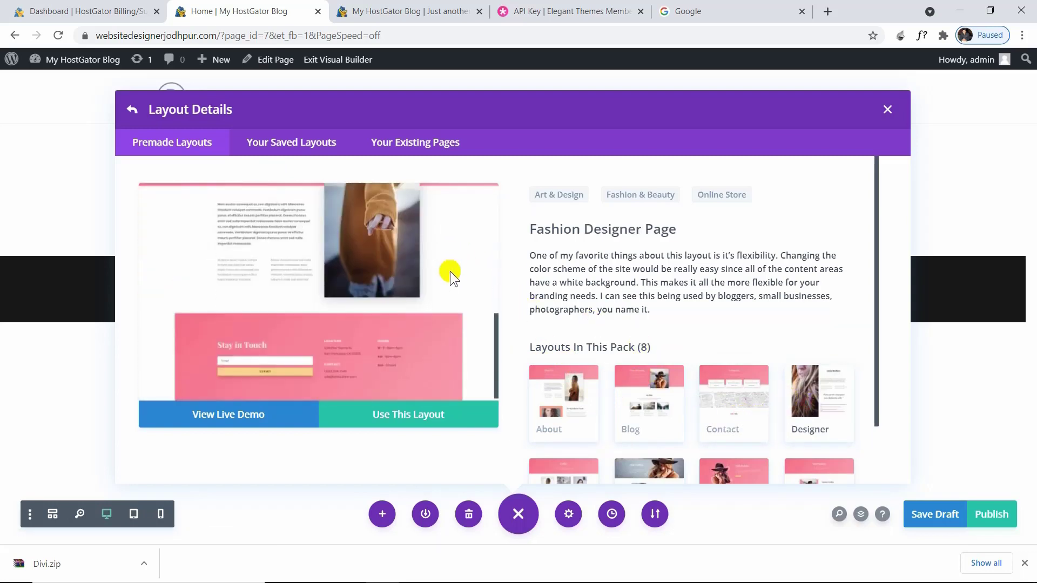
{"action": "scroll", "coordinate": [732, 351], "scroll_direction": "down", "scroll_amount": 1}
{"action": "scroll", "coordinate": [730, 430], "scroll_direction": "up", "scroll_amount": 1}
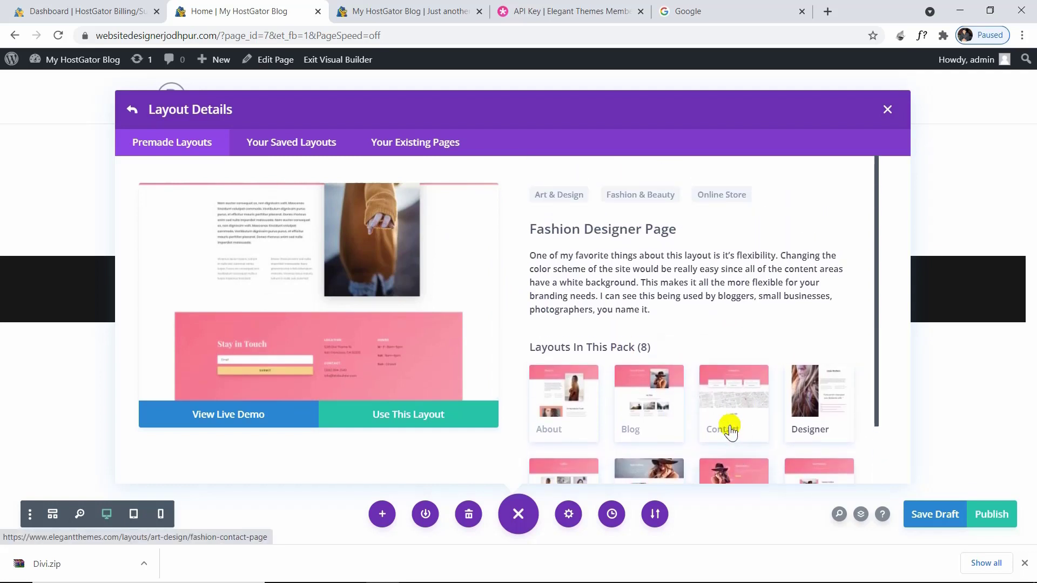
Step: Return to the layout library, load the Agency pack's landing page layout into the Home page, and look through its sections
{"action": "left_click", "coordinate": [133, 111]}
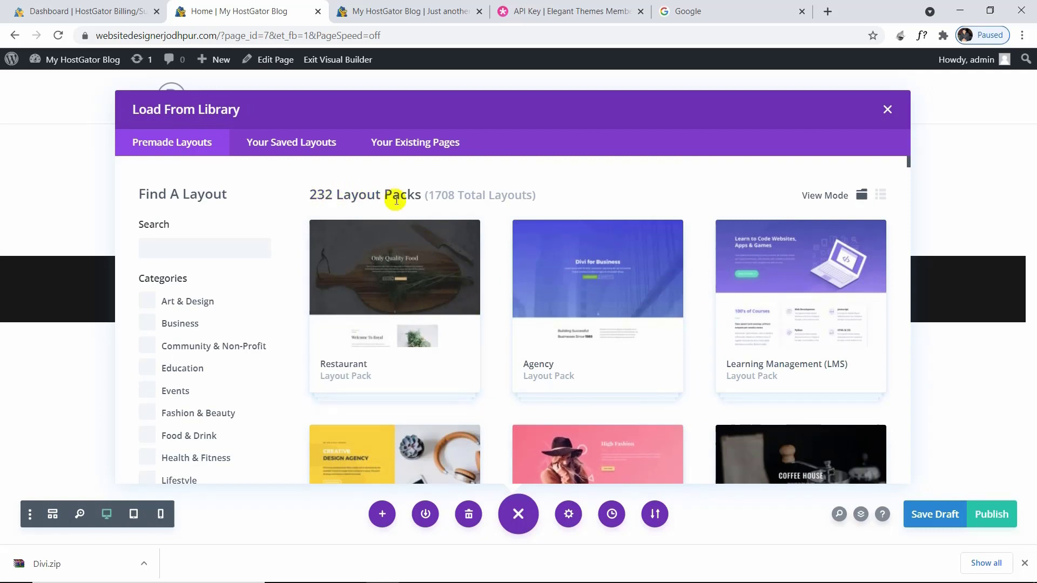
{"action": "left_click", "coordinate": [579, 303]}
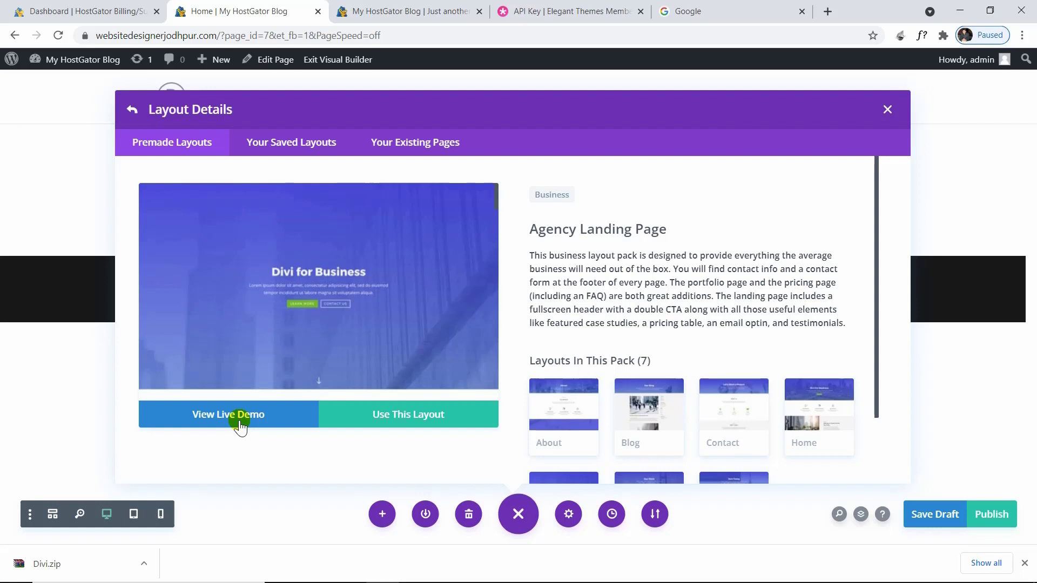
{"action": "left_click", "coordinate": [410, 422]}
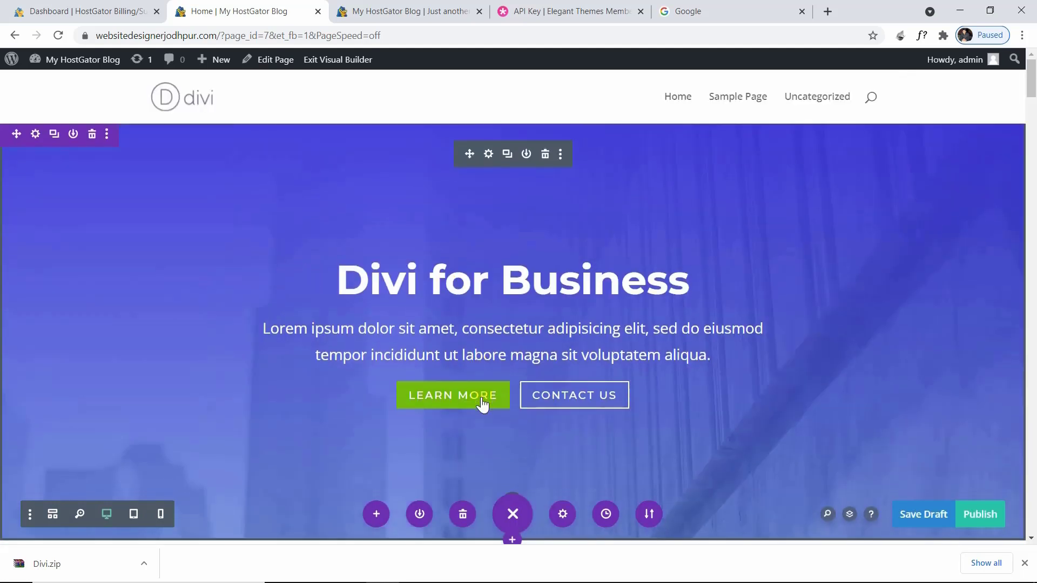
{"action": "scroll", "coordinate": [486, 378], "scroll_direction": "down", "scroll_amount": 10}
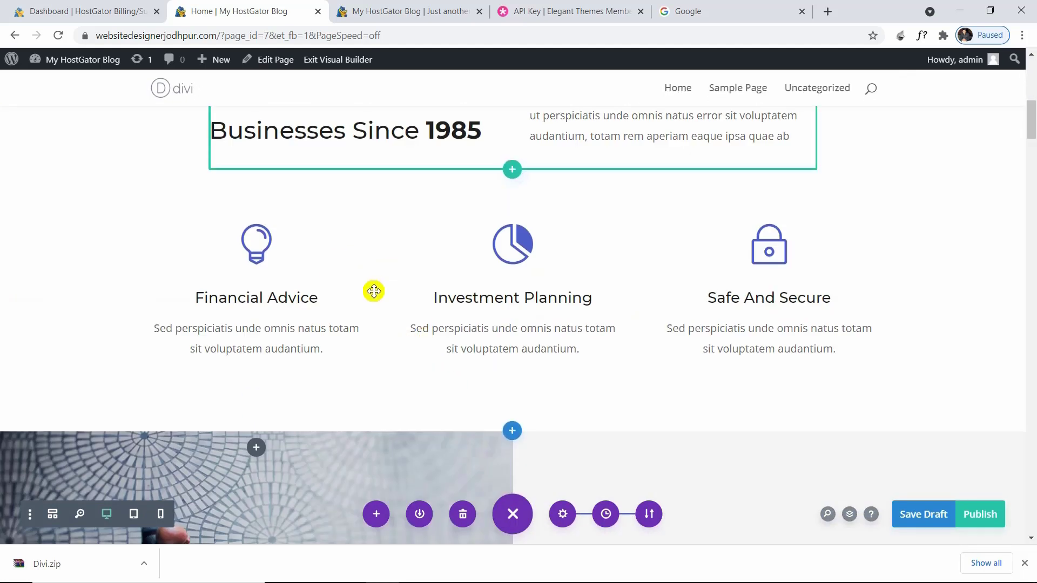
{"action": "scroll", "coordinate": [433, 274], "scroll_direction": "down", "scroll_amount": 15}
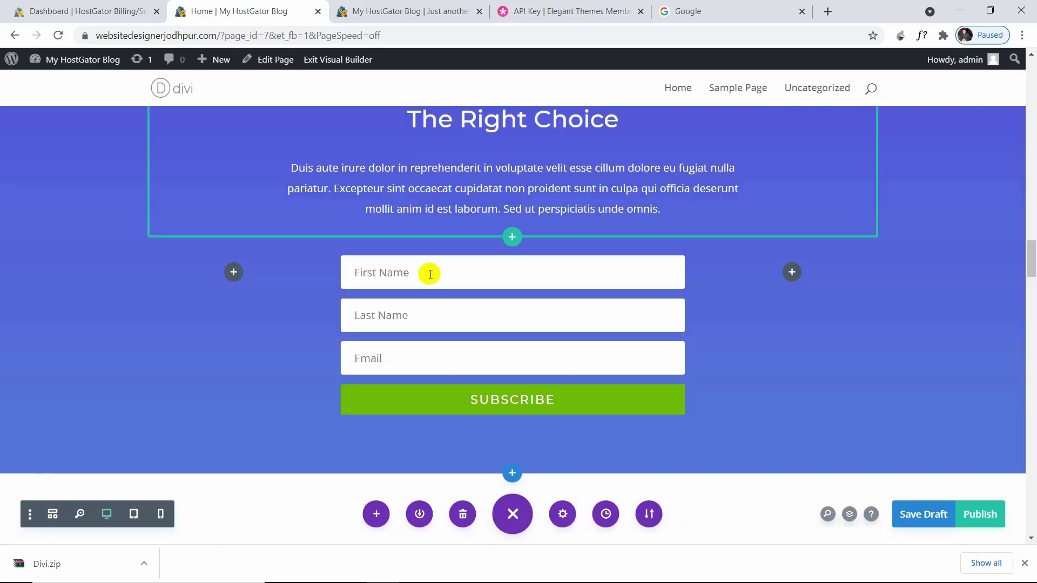
{"action": "scroll", "coordinate": [430, 274], "scroll_direction": "down", "scroll_amount": 15}
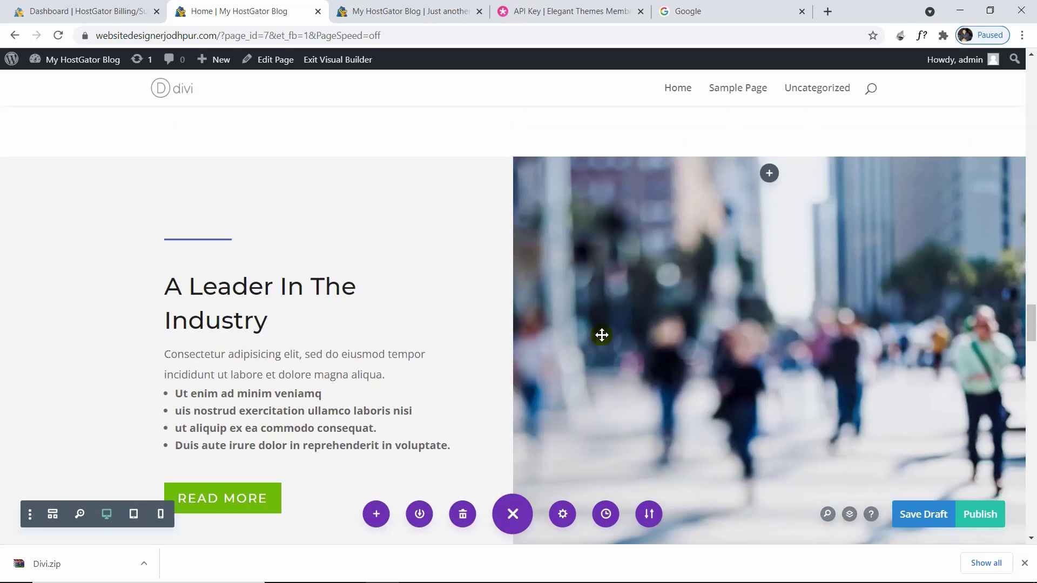
{"action": "scroll", "coordinate": [602, 335], "scroll_direction": "up", "scroll_amount": 20}
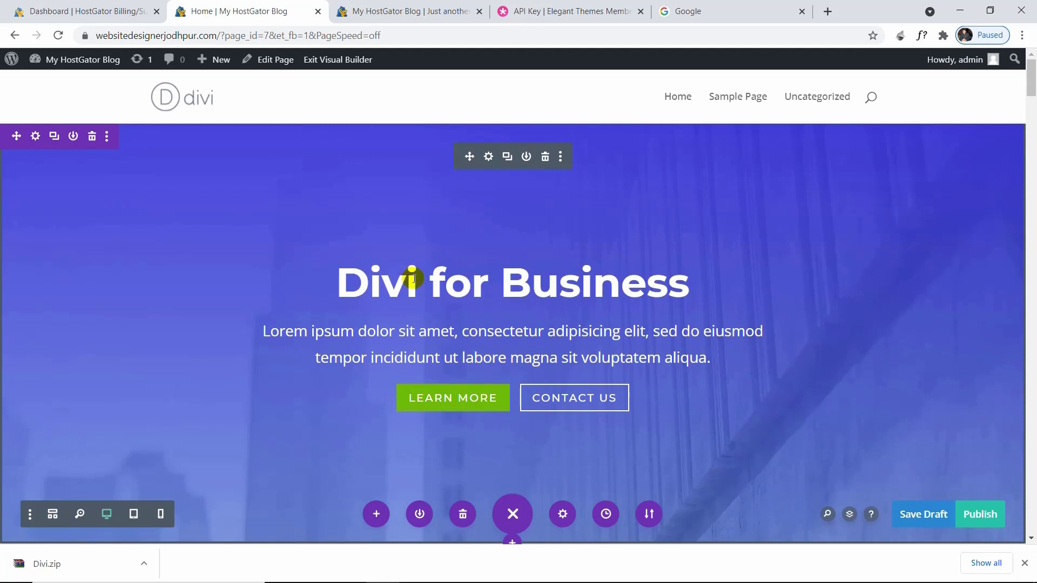
Step: Set the title of the fullwidth header to "Website Designer In Jodhpur"
{"action": "left_click", "coordinate": [487, 162]}
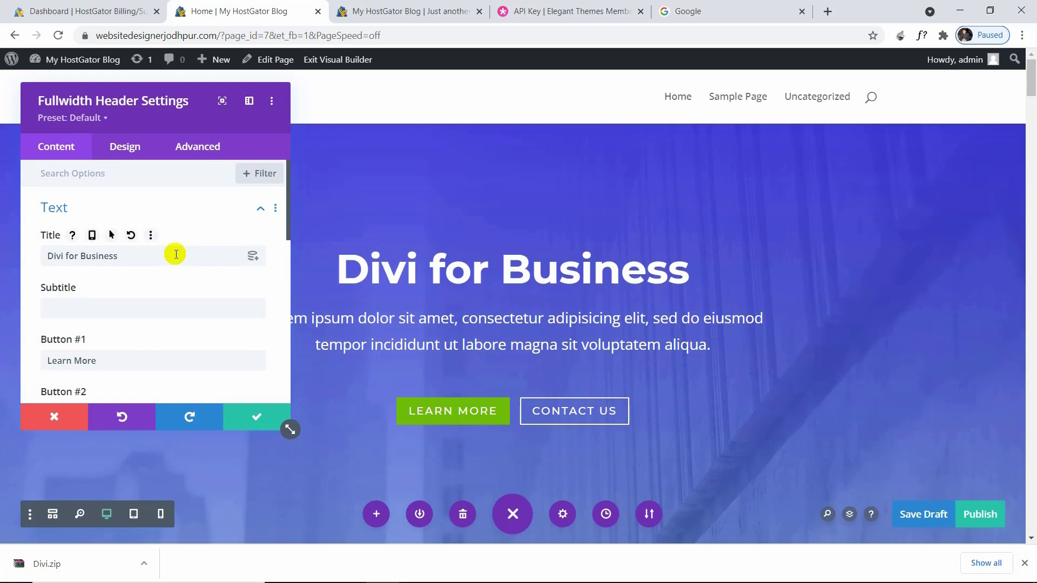
{"action": "scroll", "coordinate": [176, 254], "scroll_direction": "down", "scroll_amount": 1}
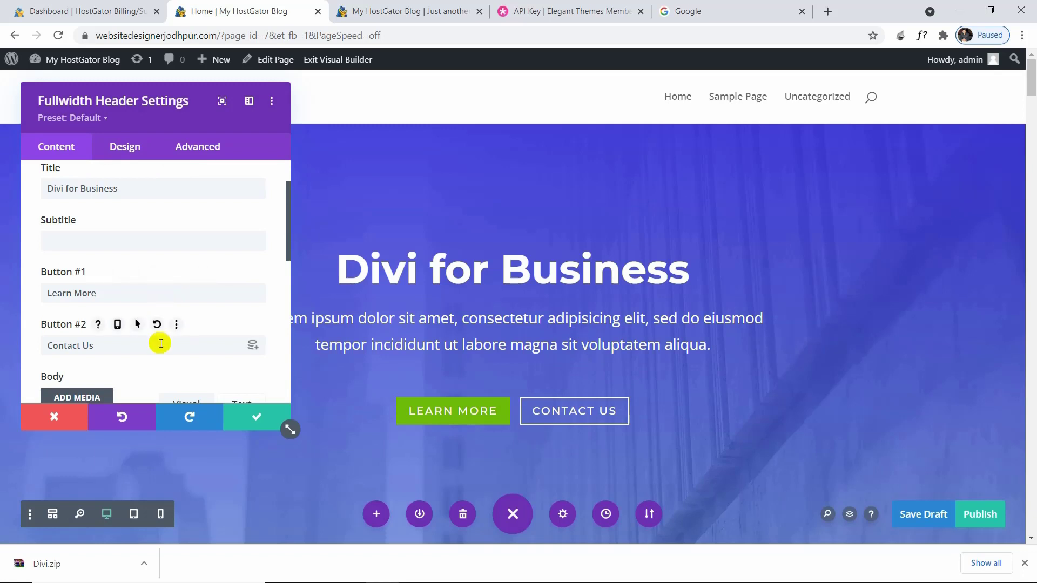
{"action": "scroll", "coordinate": [160, 342], "scroll_direction": "down", "scroll_amount": 2}
{"action": "scroll", "coordinate": [161, 344], "scroll_direction": "down", "scroll_amount": 2}
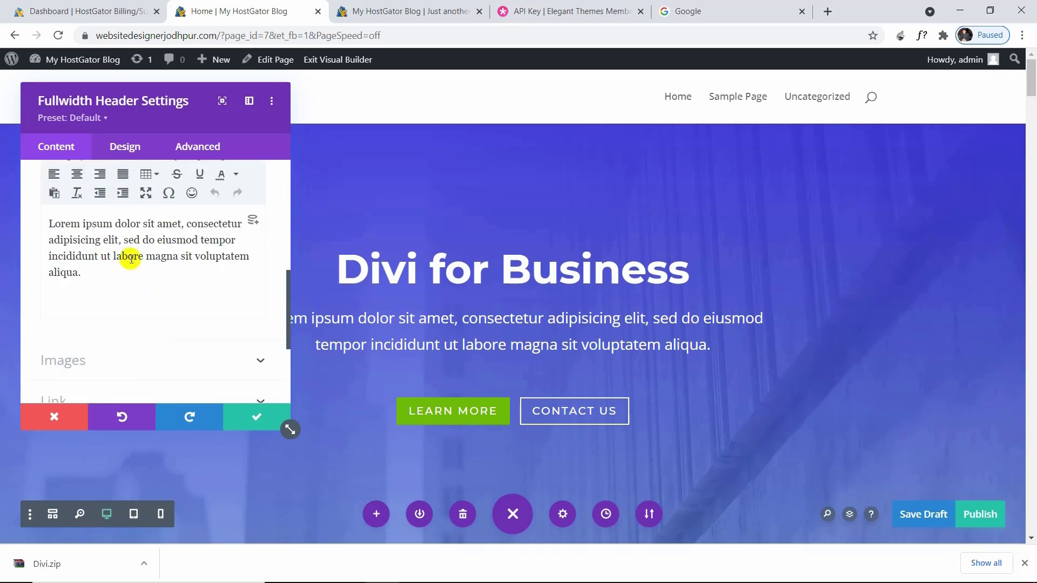
{"action": "scroll", "coordinate": [130, 258], "scroll_direction": "up", "scroll_amount": 6}
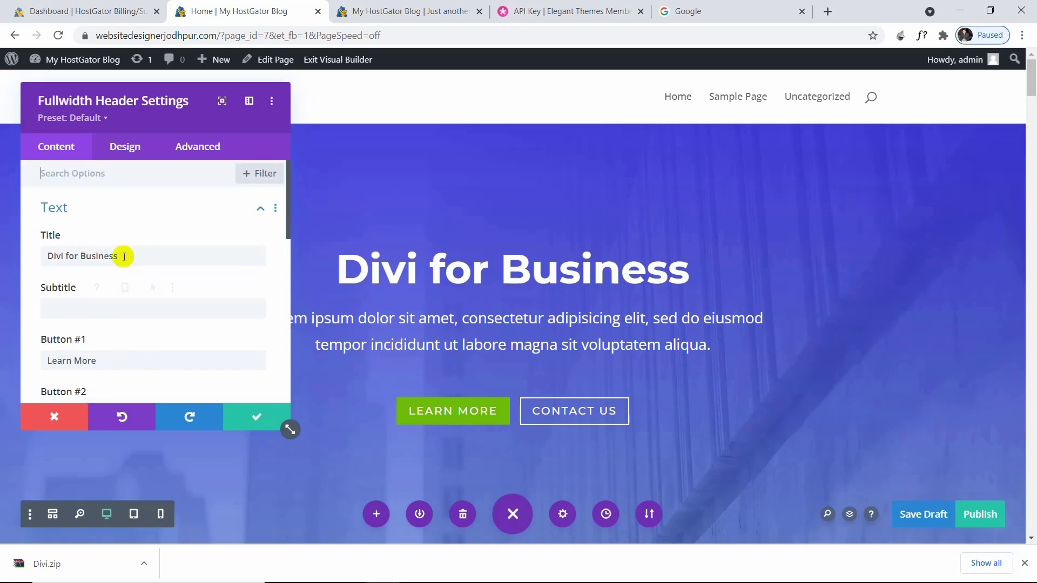
{"action": "left_click", "coordinate": [135, 261]}
{"action": "left_click_drag", "start_coordinate": [135, 261], "coordinate": [49, 241]}
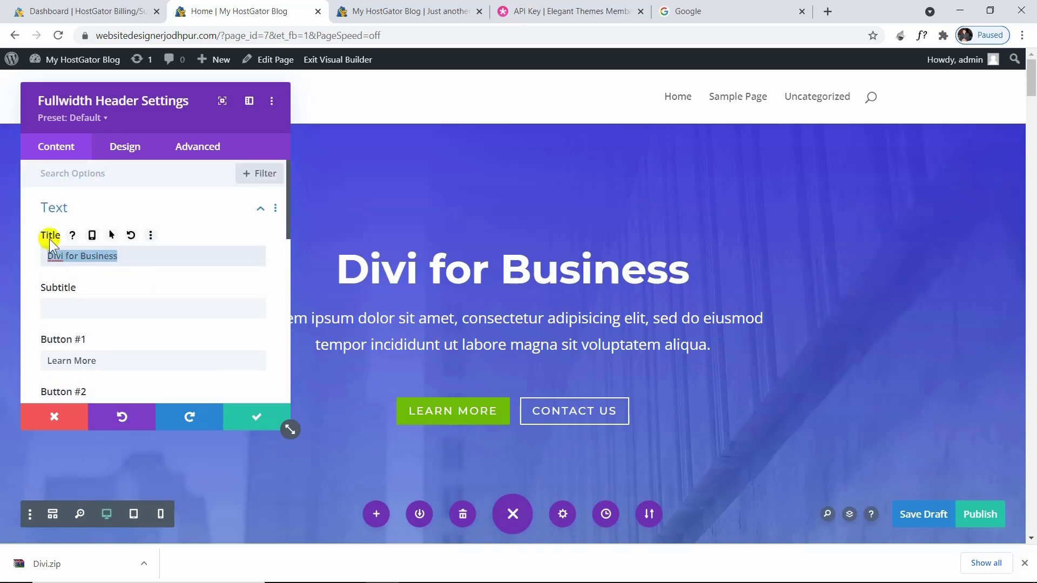
{"action": "type", "text": "W"}
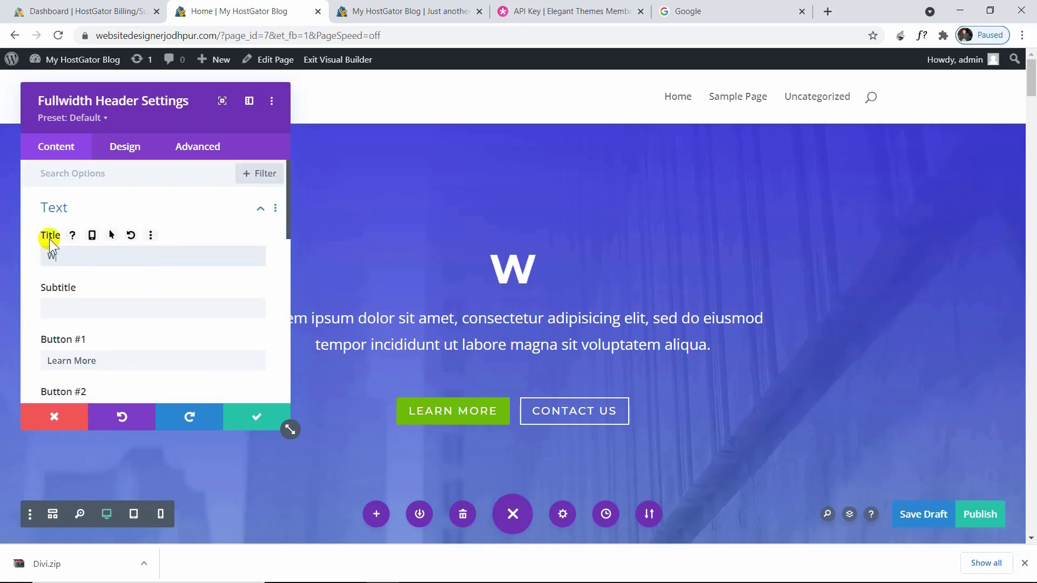
{"action": "type", "text": "ebsite Designer In Jodhpur"}
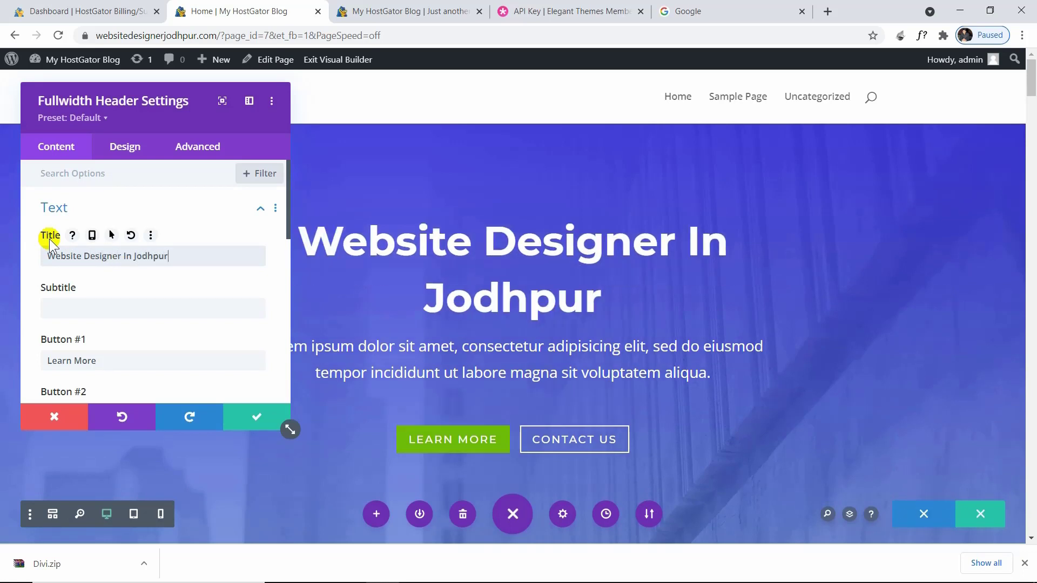
Step: Set the header's Button #1 text to "Contact US", clear the Button #2 text, and save the header settings
{"action": "scroll", "coordinate": [128, 282], "scroll_direction": "down", "scroll_amount": 2}
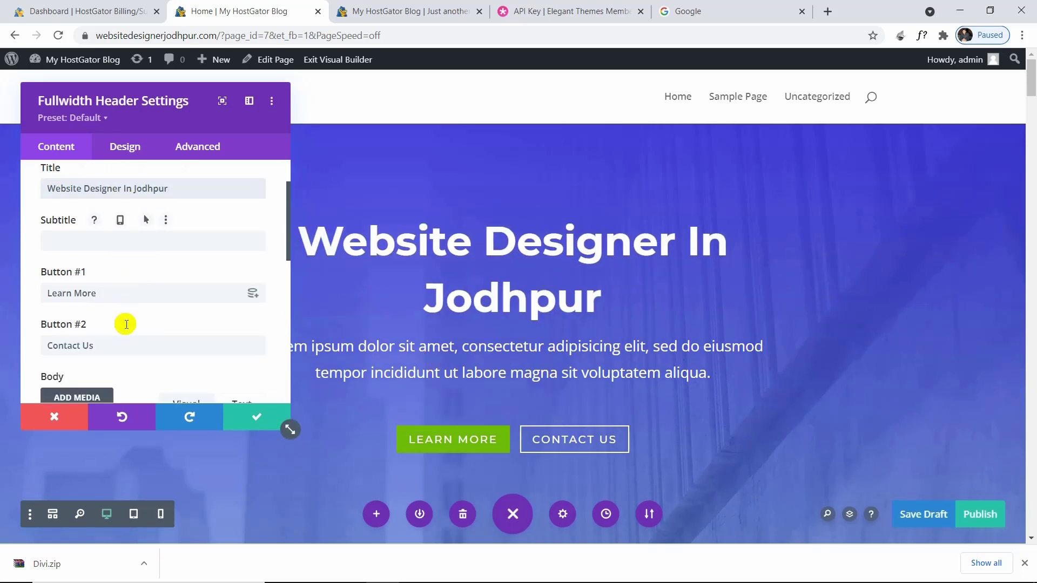
{"action": "left_click_drag", "start_coordinate": [127, 293], "coordinate": [18, 285]}
{"action": "type", "text": "Contact"}
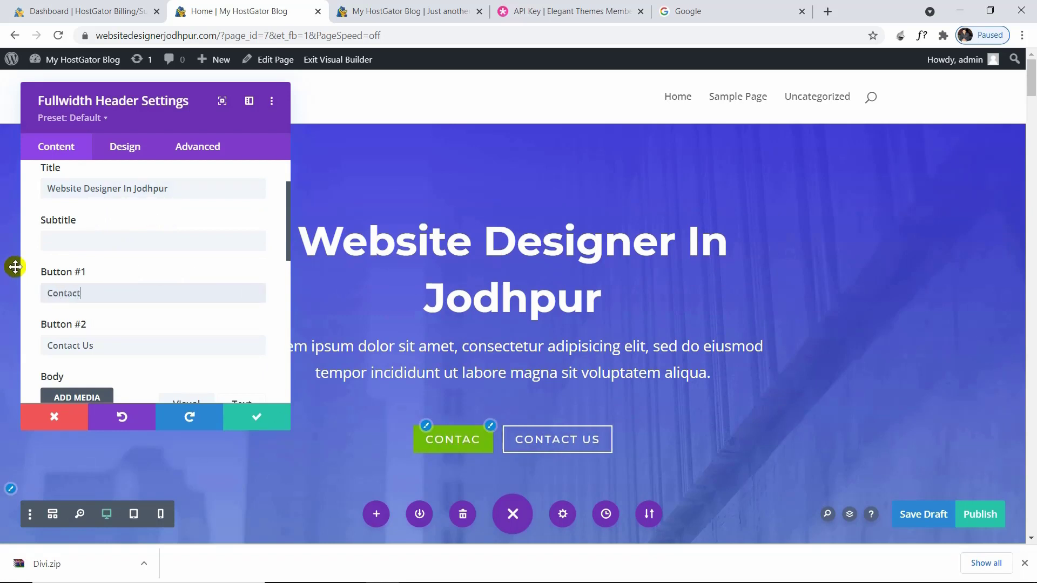
{"action": "type", "text": " US"}
{"action": "left_click_drag", "start_coordinate": [115, 345], "coordinate": [46, 337]}
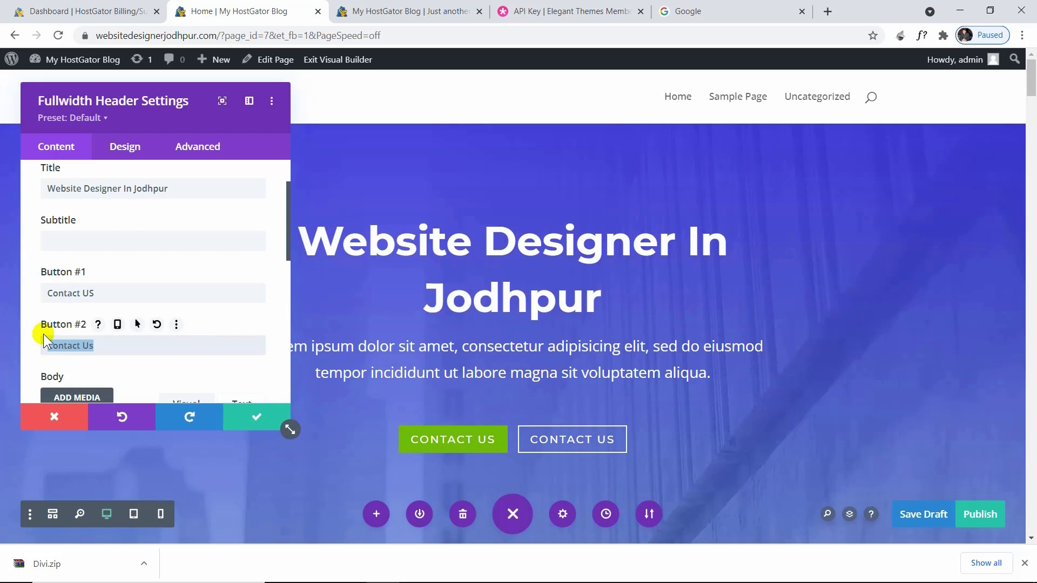
{"action": "key", "text": "BackSpace"}
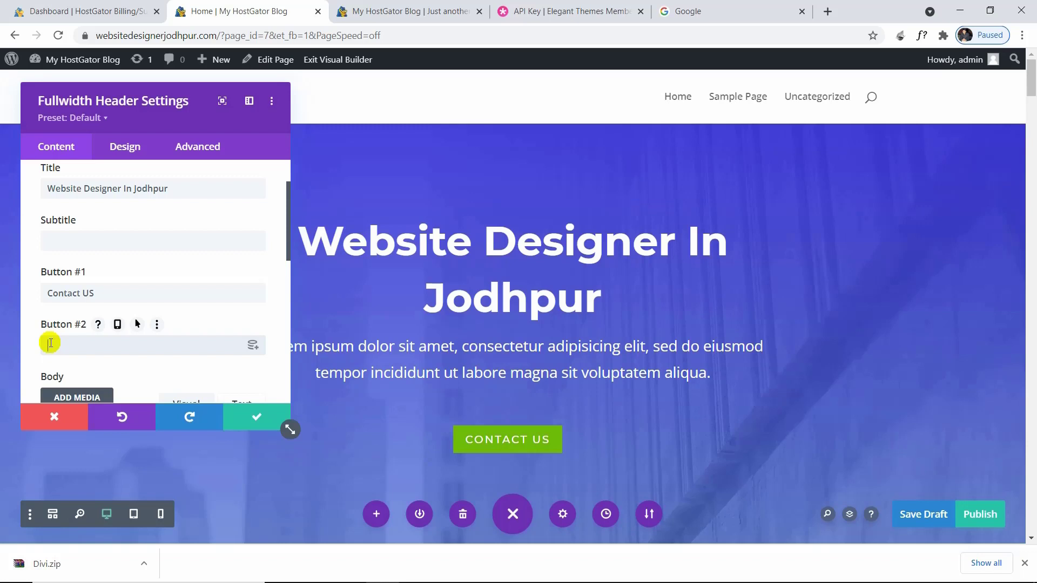
{"action": "type", "text": "HA"}
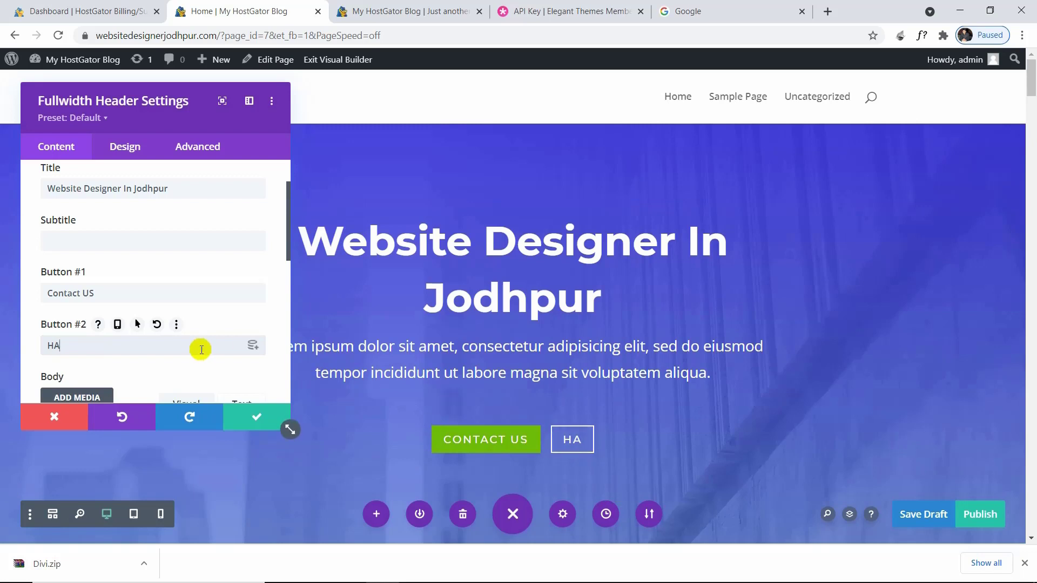
{"action": "key", "text": "BackSpace"}
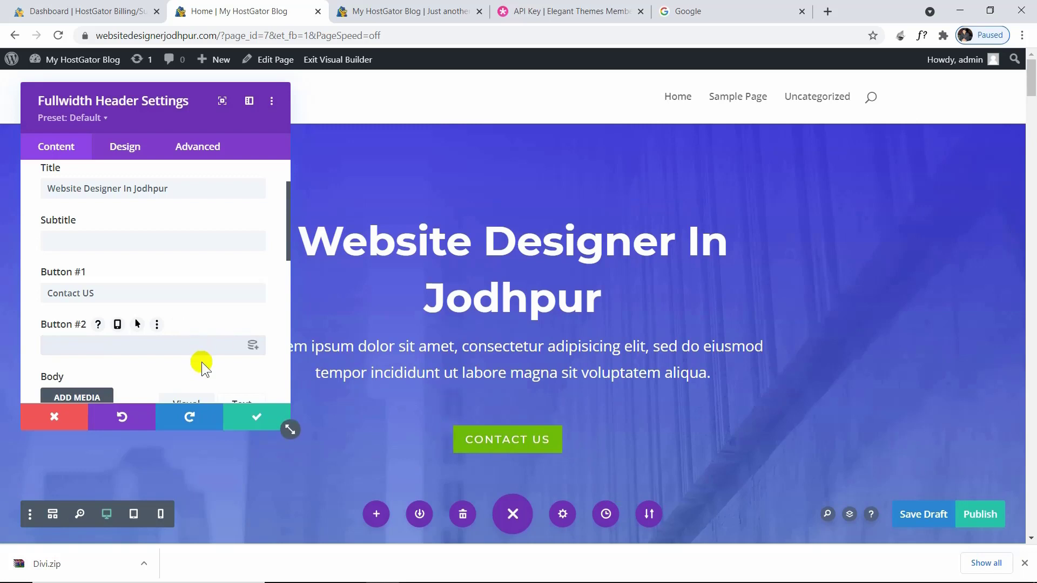
{"action": "left_click", "coordinate": [249, 417]}
Step: Examine the editable body text of the paragraph beside the "Building Successful Businesses Since 1985" heading, then close its settings
{"action": "scroll", "coordinate": [251, 407], "scroll_direction": "down", "scroll_amount": 5}
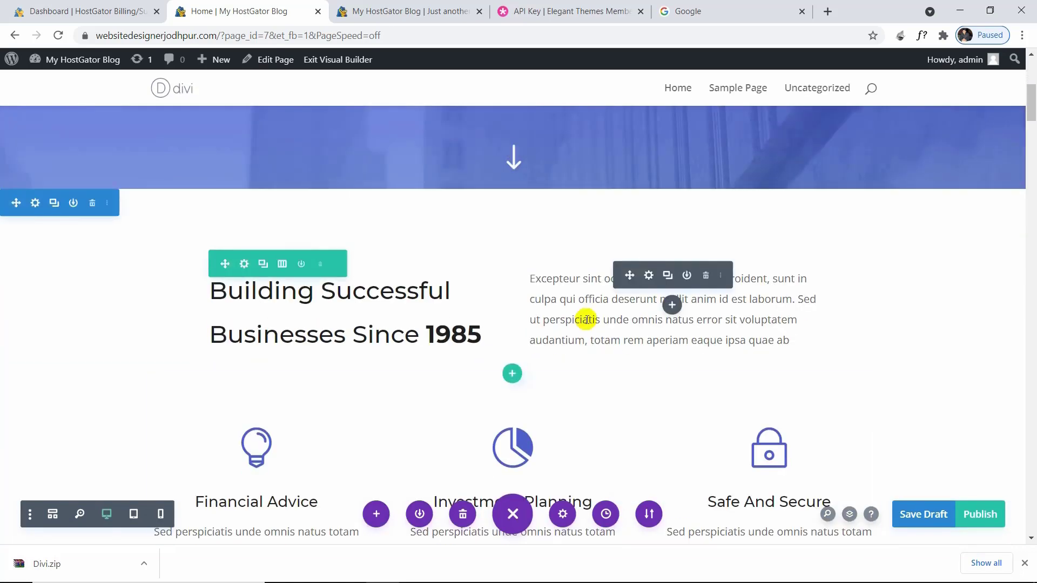
{"action": "left_click", "coordinate": [647, 277]}
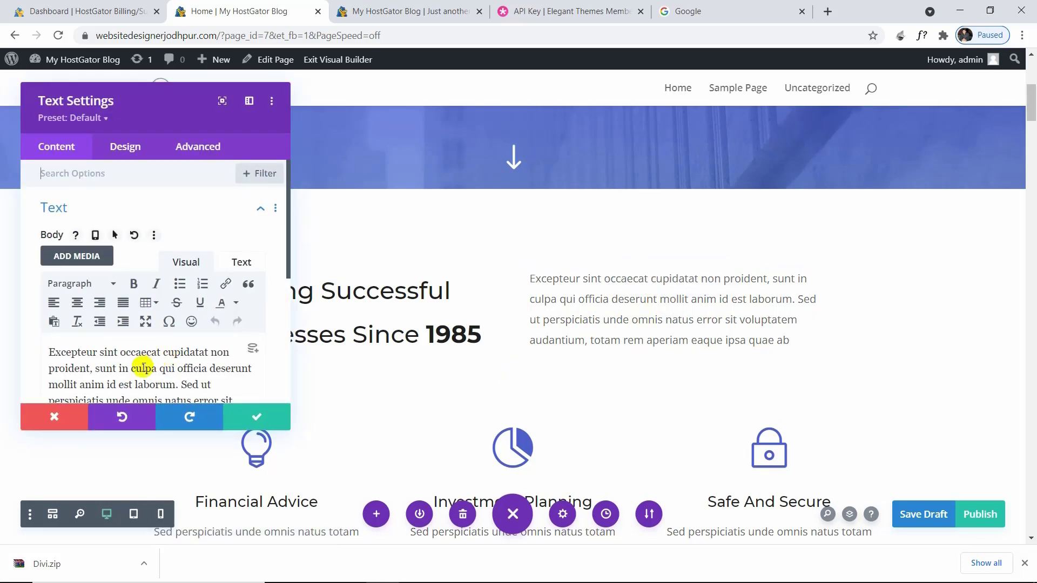
{"action": "left_click_drag", "start_coordinate": [142, 368], "coordinate": [50, 342]}
{"action": "scroll", "coordinate": [54, 340], "scroll_direction": "down", "scroll_amount": 2}
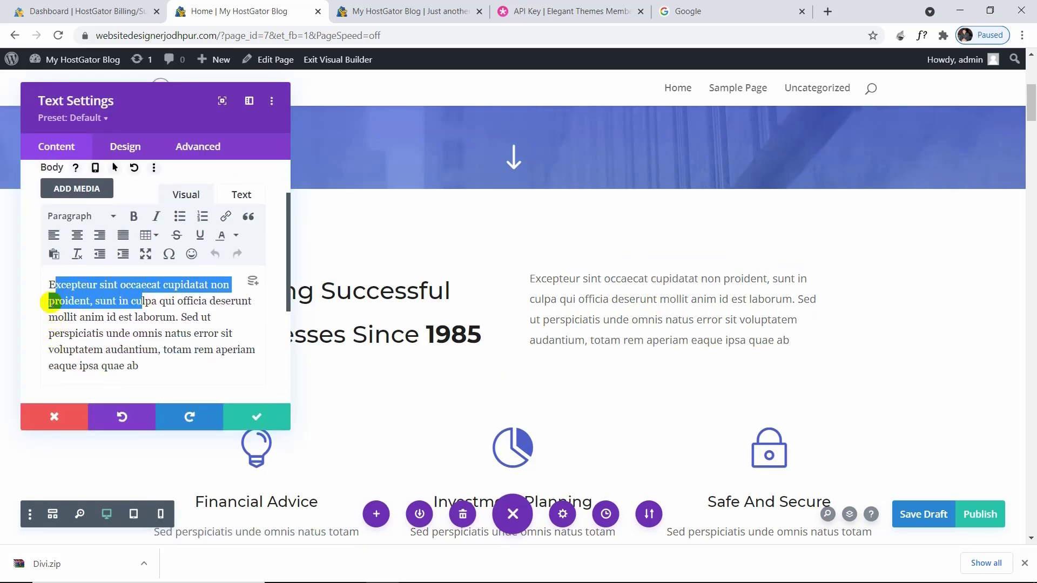
{"action": "left_click", "coordinate": [49, 284]}
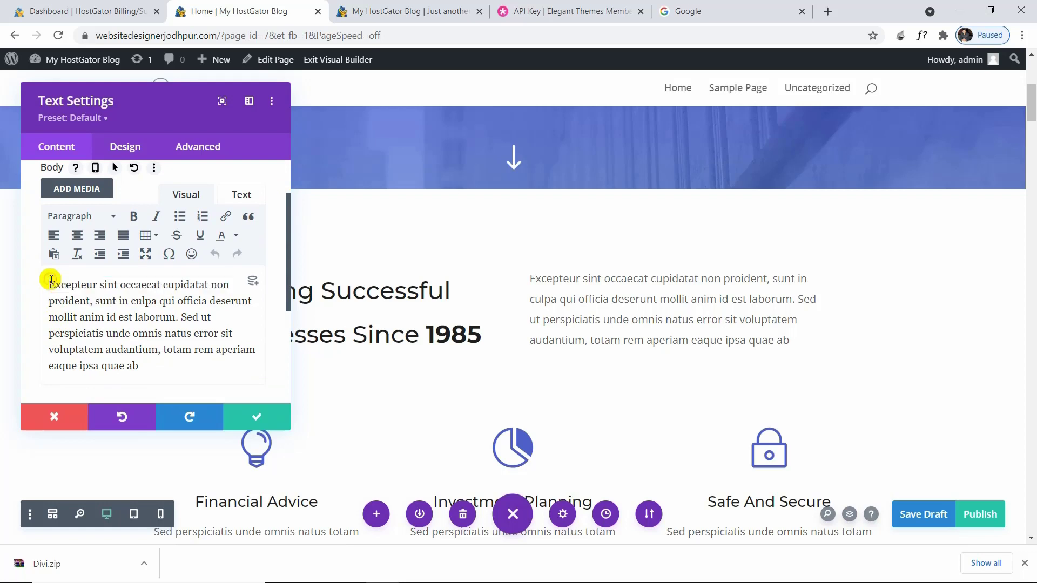
{"action": "left_click", "coordinate": [241, 419]}
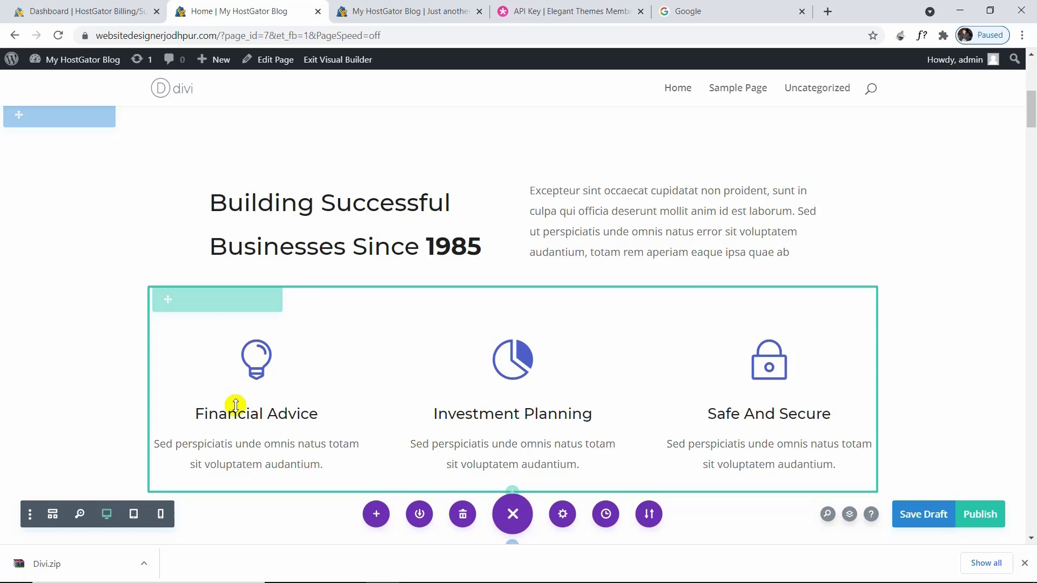
Step: Change the icon of the Financial Advice blurb to the four-way arrow
{"action": "scroll", "coordinate": [236, 405], "scroll_direction": "down", "scroll_amount": 1}
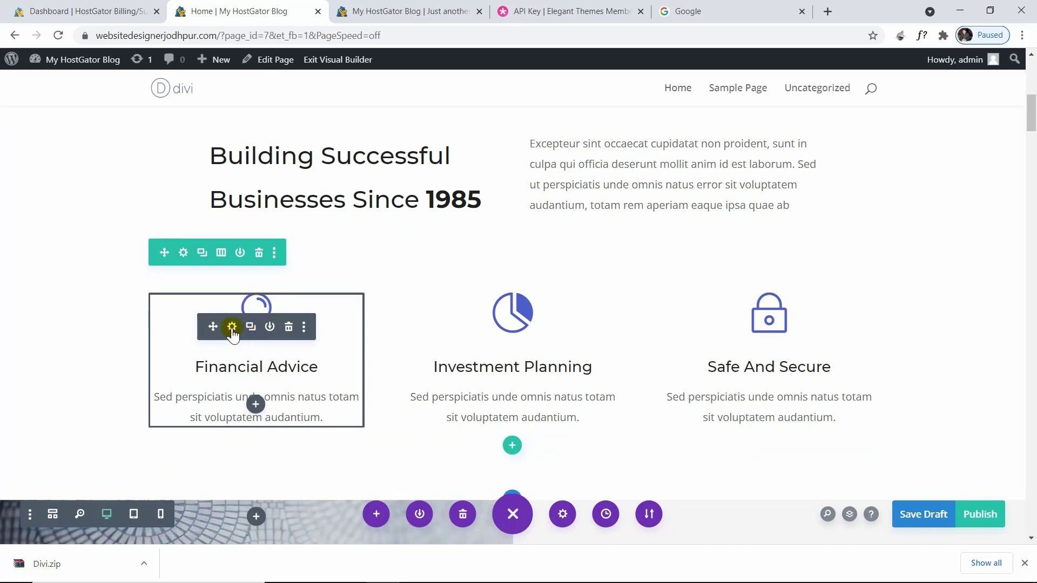
{"action": "left_click", "coordinate": [232, 326]}
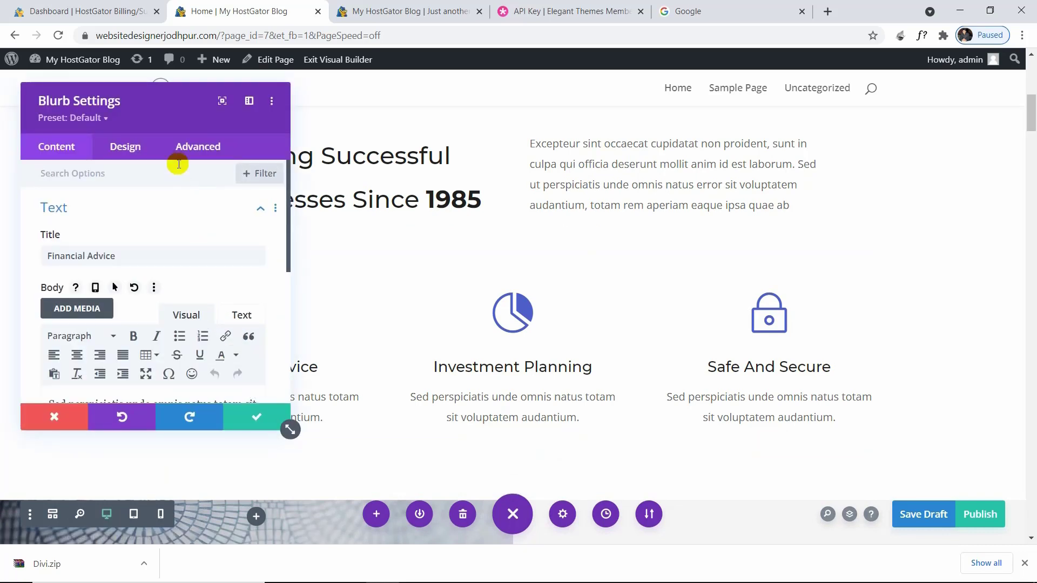
{"action": "scroll", "coordinate": [148, 262], "scroll_direction": "down", "scroll_amount": 4}
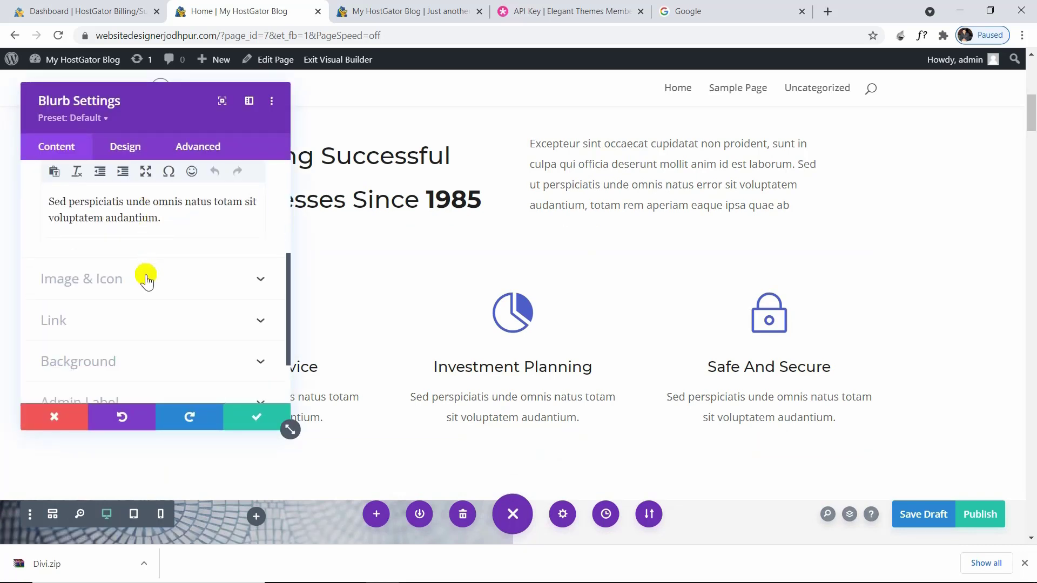
{"action": "left_click", "coordinate": [146, 278]}
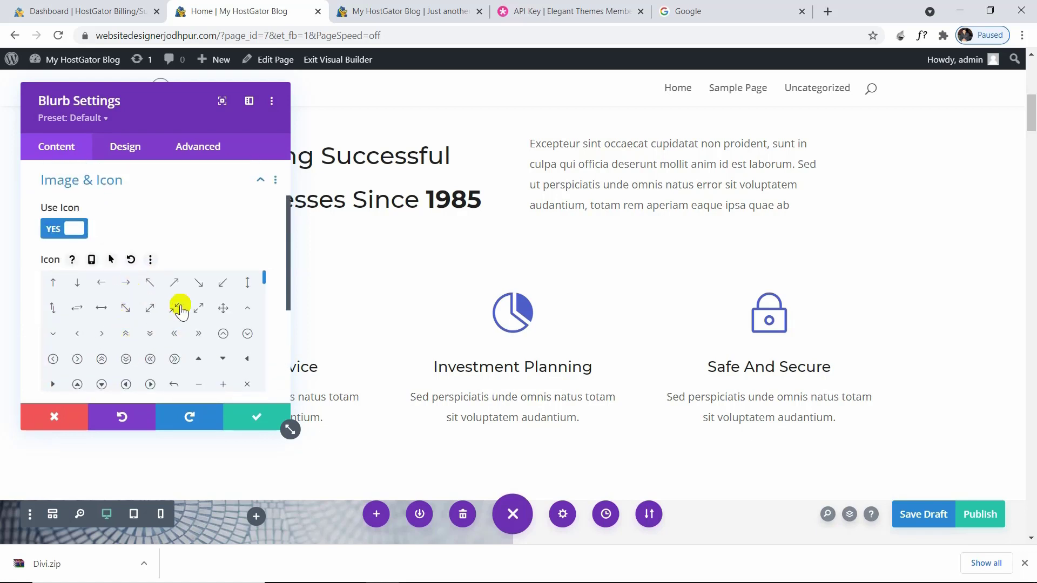
{"action": "left_click_drag", "start_coordinate": [165, 125], "coordinate": [618, 149]}
{"action": "left_click", "coordinate": [677, 335]}
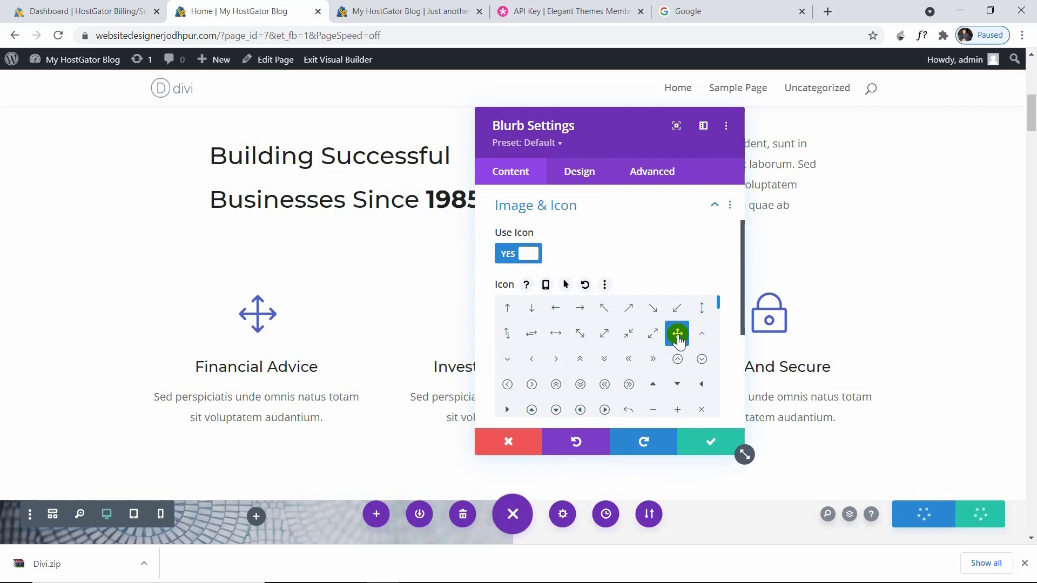
Step: Change the Financial Advice blurb's icon to the circled double right arrow and save the blurb settings
{"action": "left_click", "coordinate": [628, 384]}
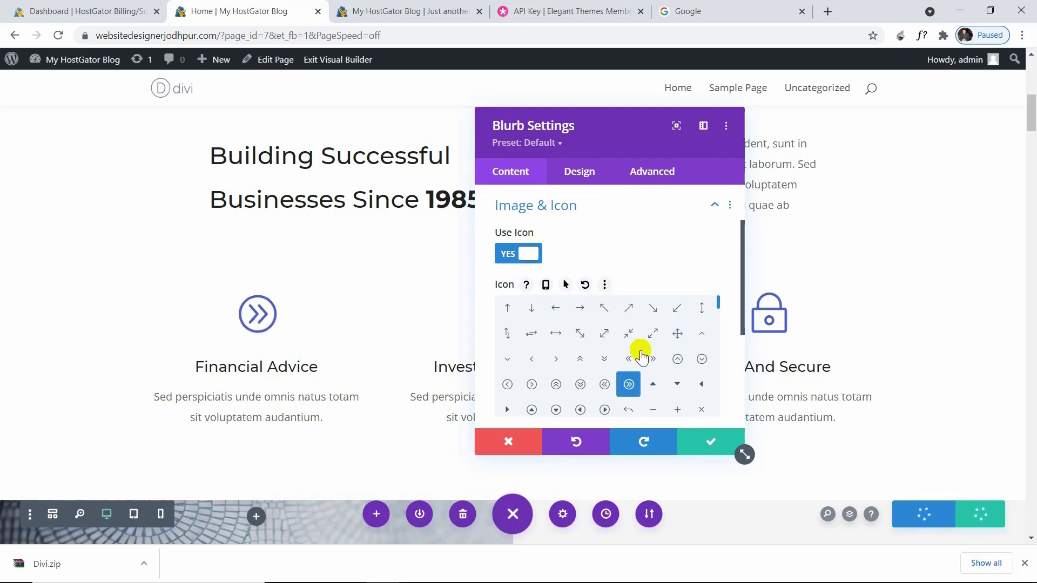
{"action": "left_click", "coordinate": [696, 441]}
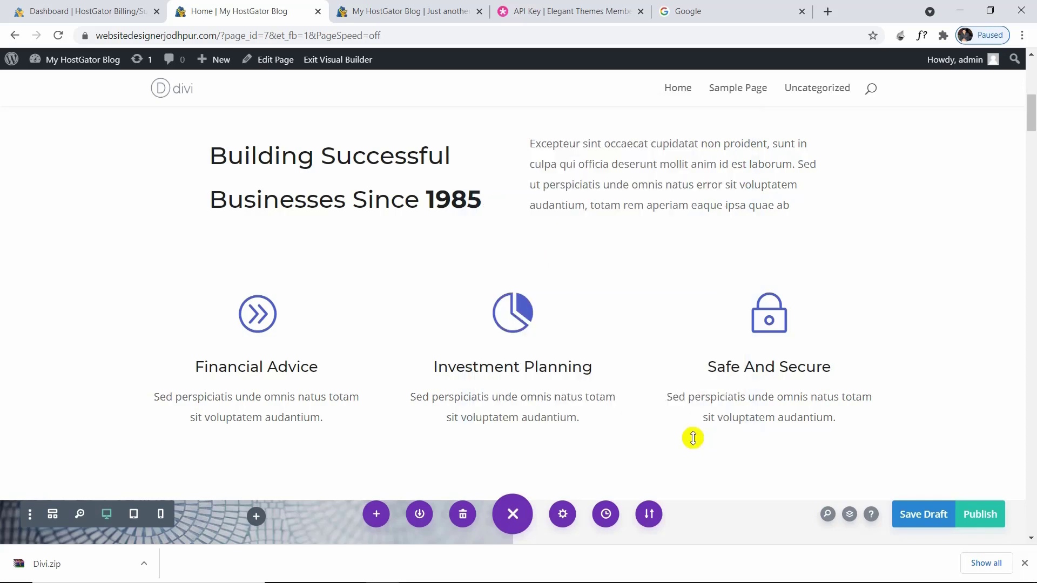
Step: Replace the headphones image under Featured Case Studies with an upload of [GetPaidStock.com]-614d8acdeaa1e.jpg and save the image settings
{"action": "scroll", "coordinate": [486, 319], "scroll_direction": "down", "scroll_amount": 6}
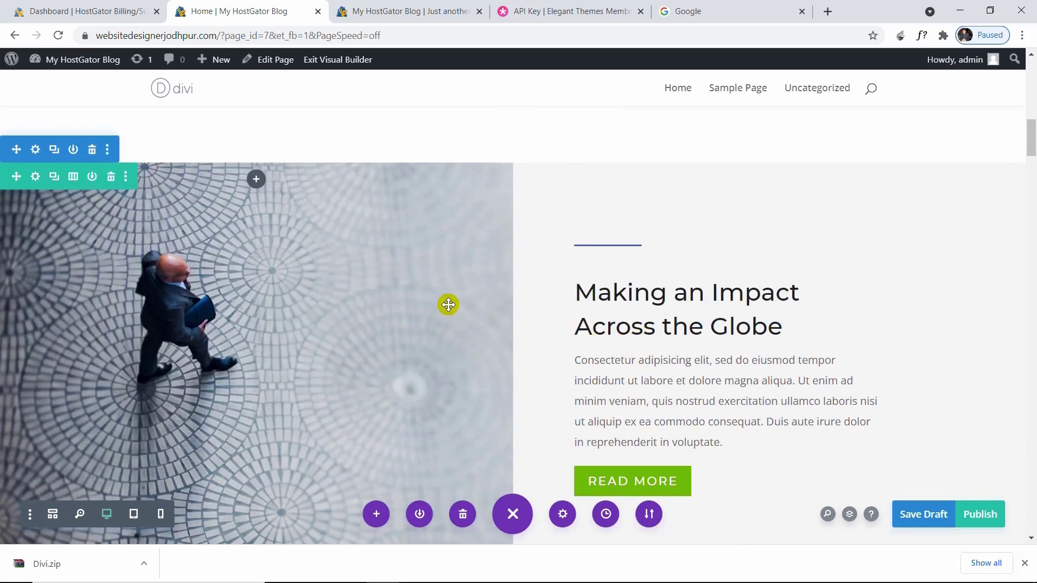
{"action": "scroll", "coordinate": [448, 305], "scroll_direction": "down", "scroll_amount": 12}
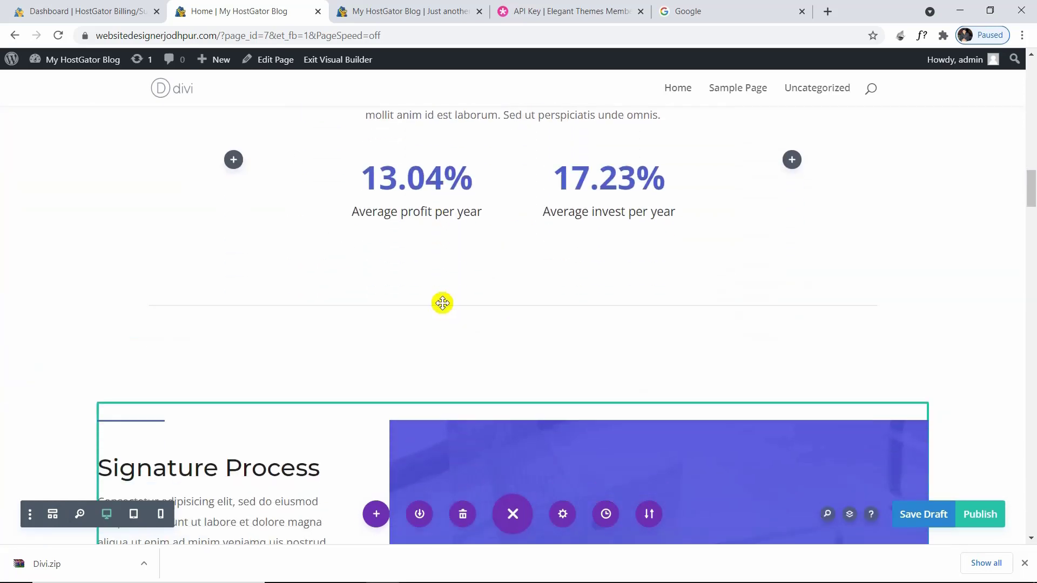
{"action": "scroll", "coordinate": [442, 303], "scroll_direction": "down", "scroll_amount": 15}
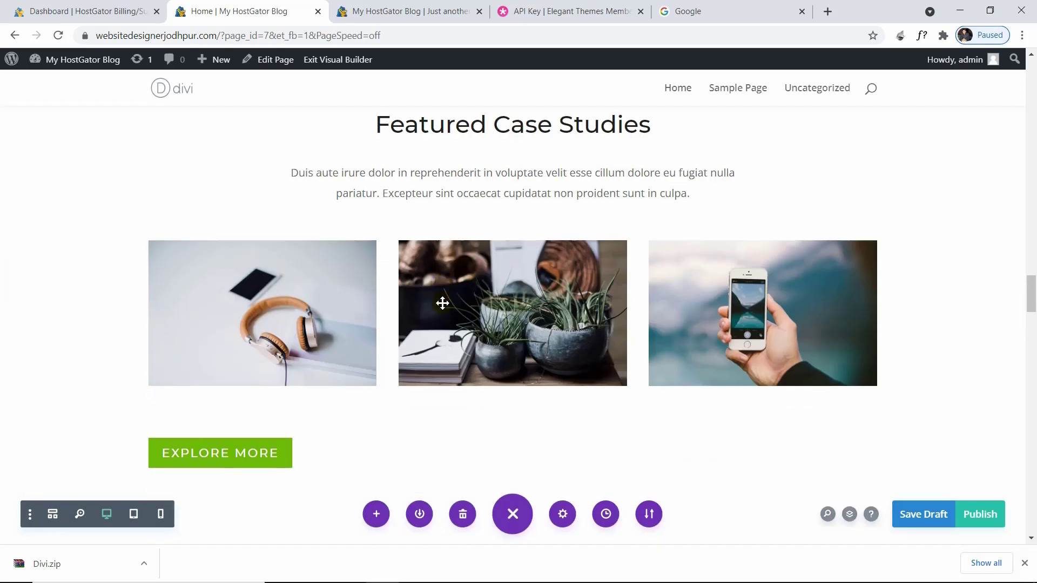
{"action": "mouse_move", "coordinate": [276, 286]}
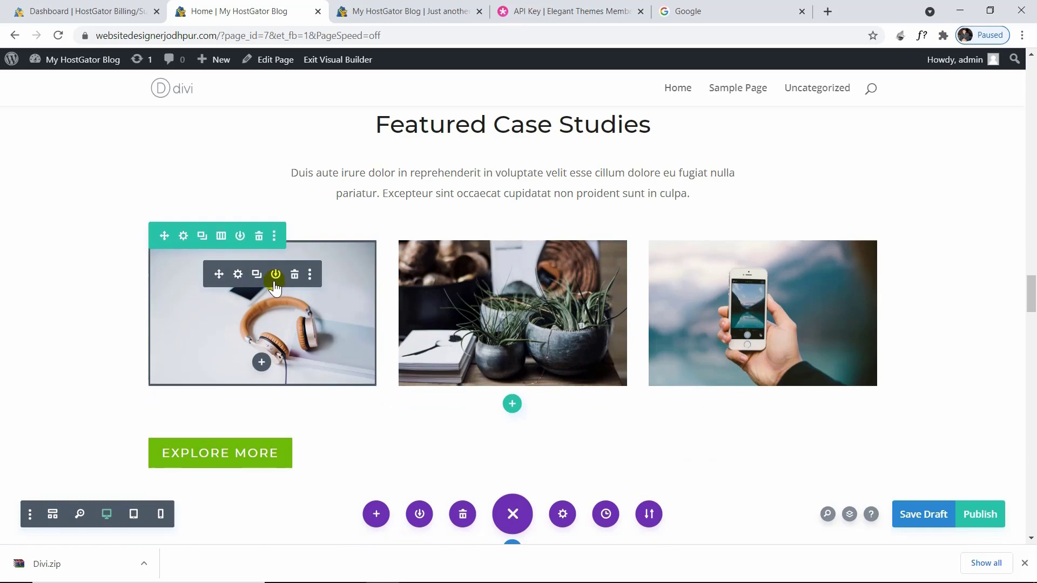
{"action": "left_click", "coordinate": [238, 275]}
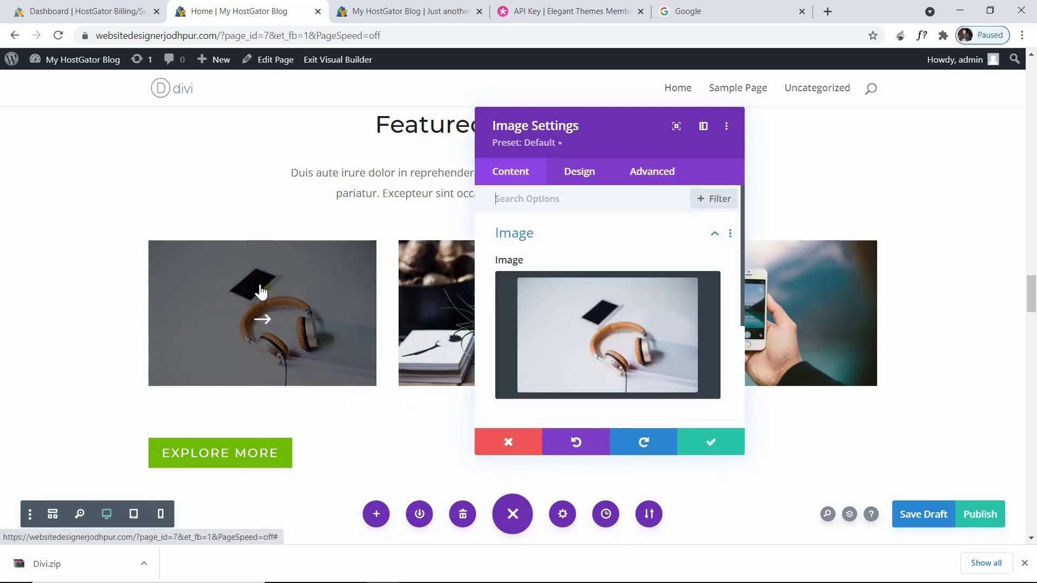
{"action": "left_click", "coordinate": [550, 339]}
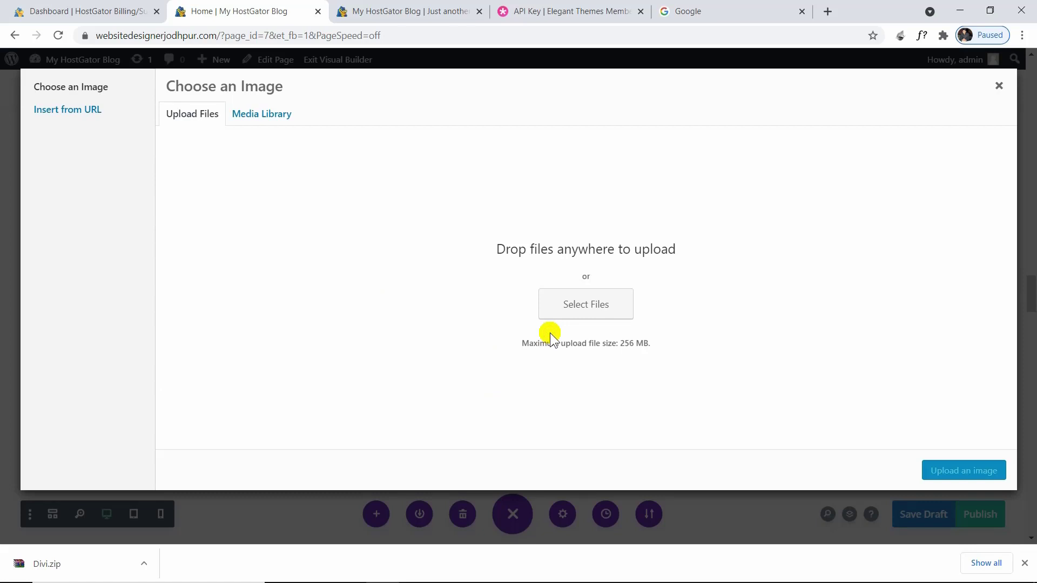
{"action": "left_click", "coordinate": [266, 120]}
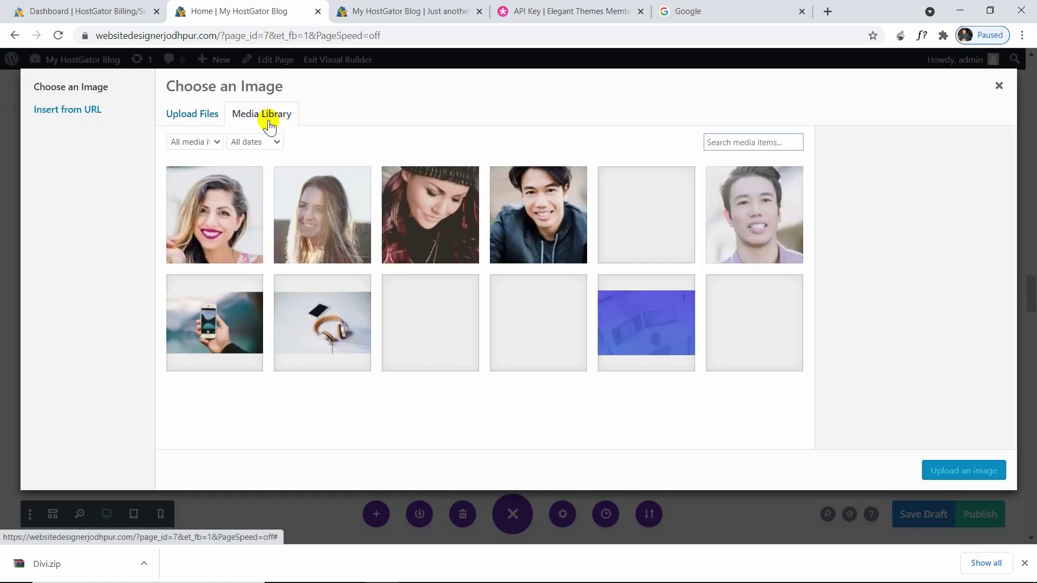
{"action": "left_click", "coordinate": [207, 122]}
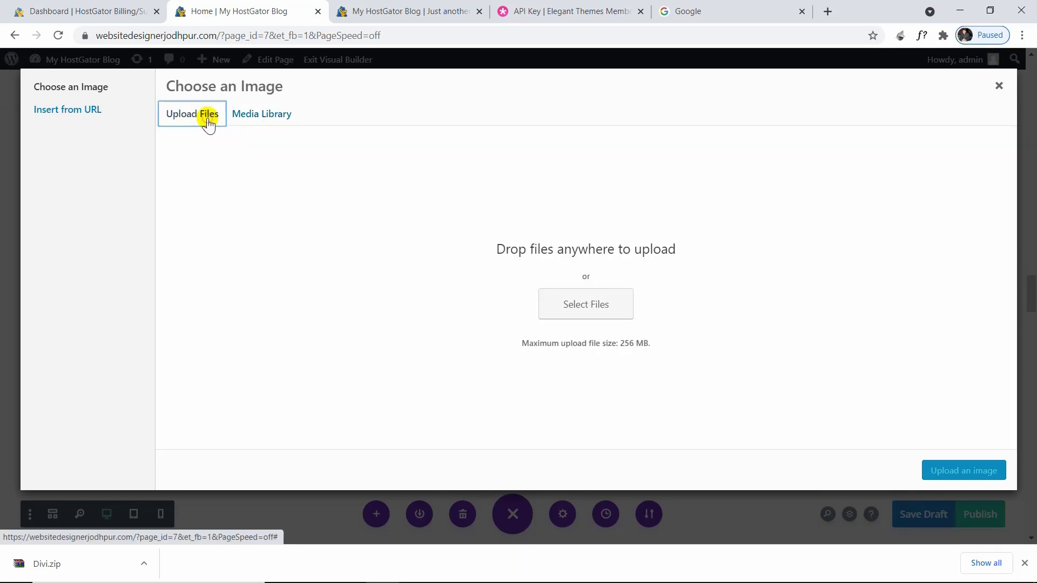
{"action": "left_click", "coordinate": [611, 303]}
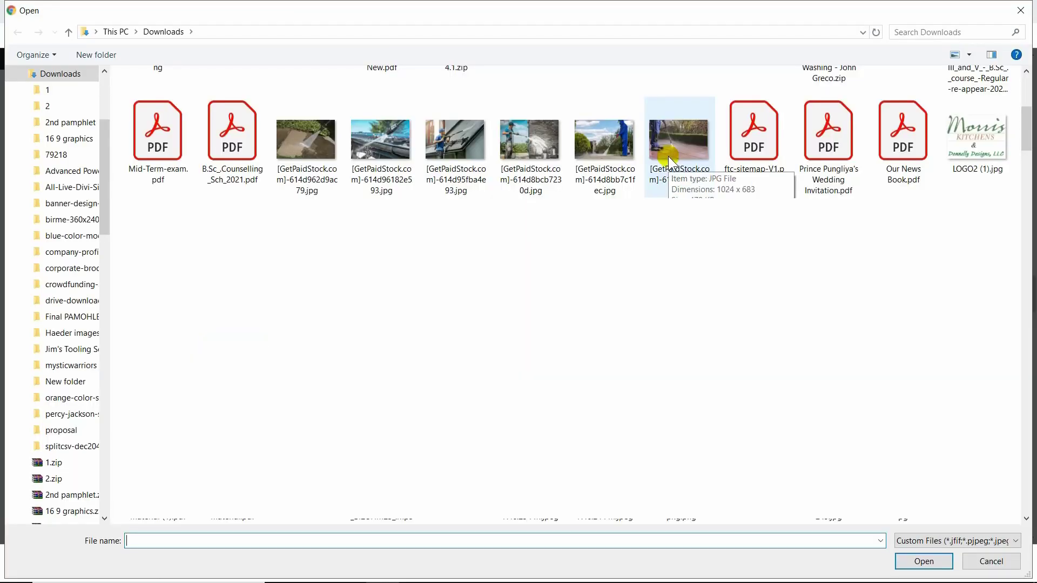
{"action": "double_click", "coordinate": [668, 157]}
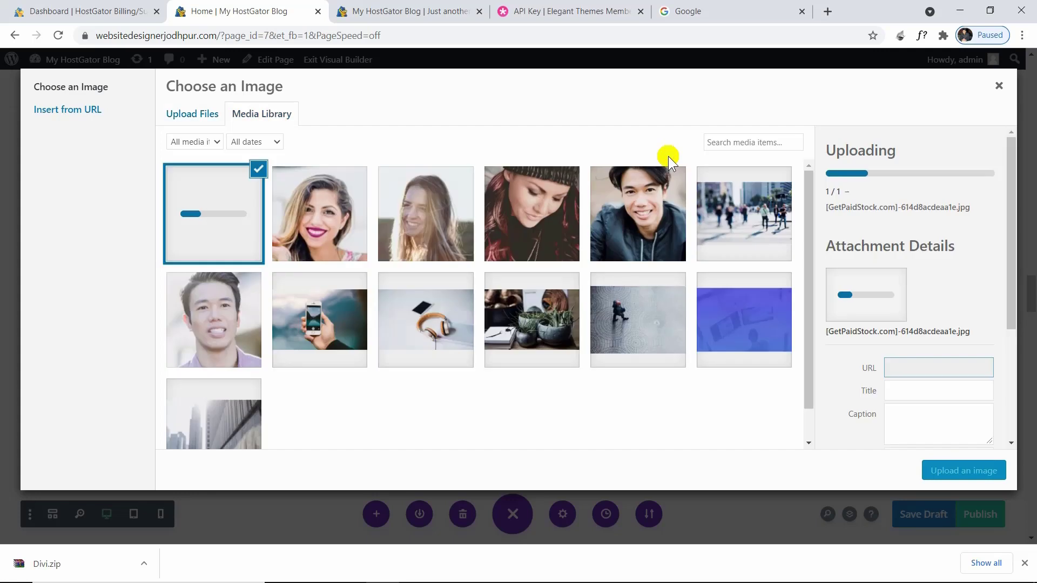
{"action": "left_click", "coordinate": [979, 474]}
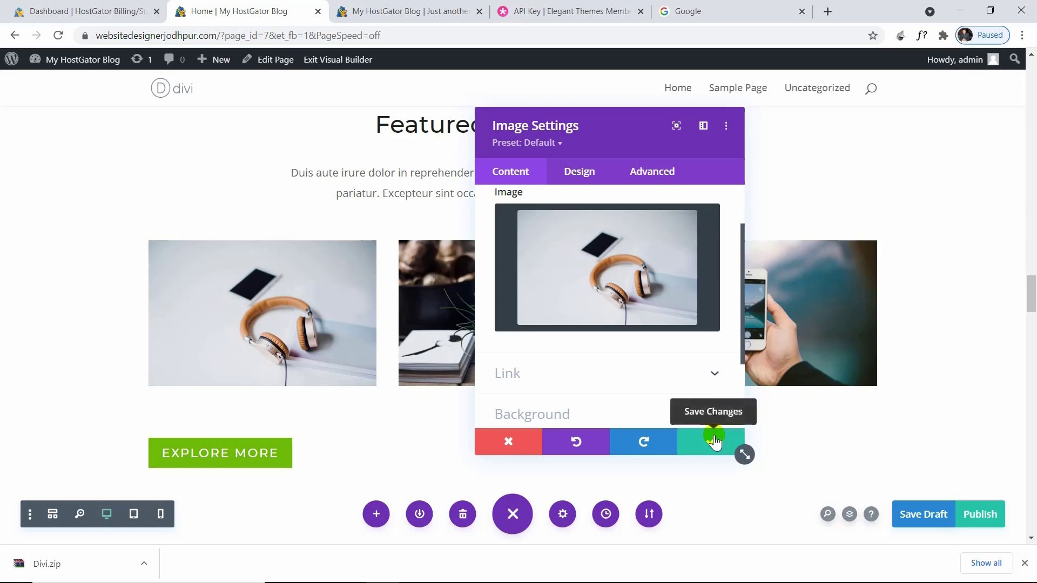
{"action": "left_click", "coordinate": [713, 437]}
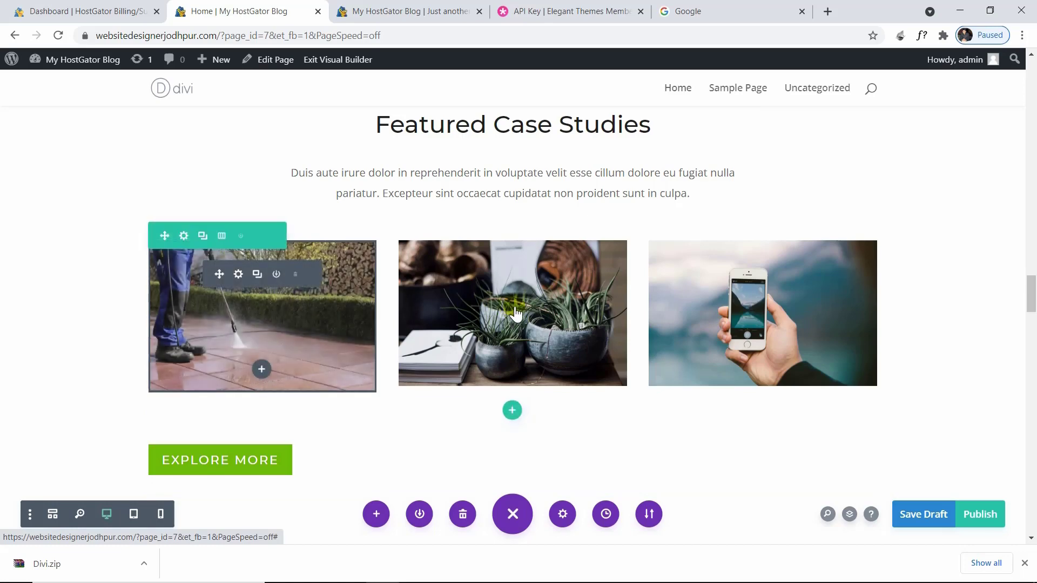
Step: Review the page's sections from Featured Case Studies down to Pricing, then back up to the fullwidth header
{"action": "scroll", "coordinate": [518, 312], "scroll_direction": "up", "scroll_amount": 3}
{"action": "scroll", "coordinate": [517, 312], "scroll_direction": "up", "scroll_amount": 4}
{"action": "scroll", "coordinate": [517, 306], "scroll_direction": "down", "scroll_amount": 10}
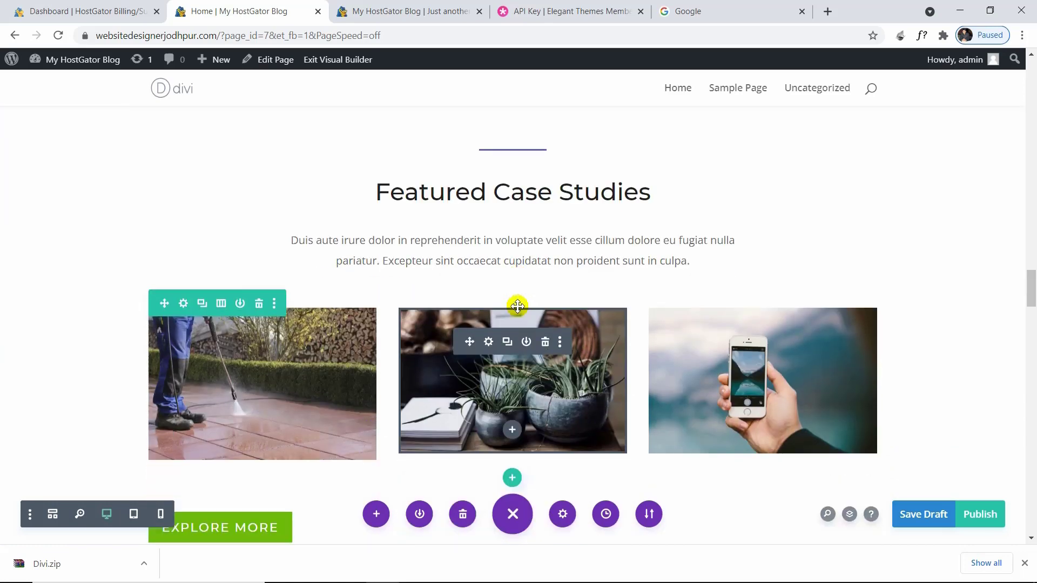
{"action": "scroll", "coordinate": [517, 306], "scroll_direction": "down", "scroll_amount": 9}
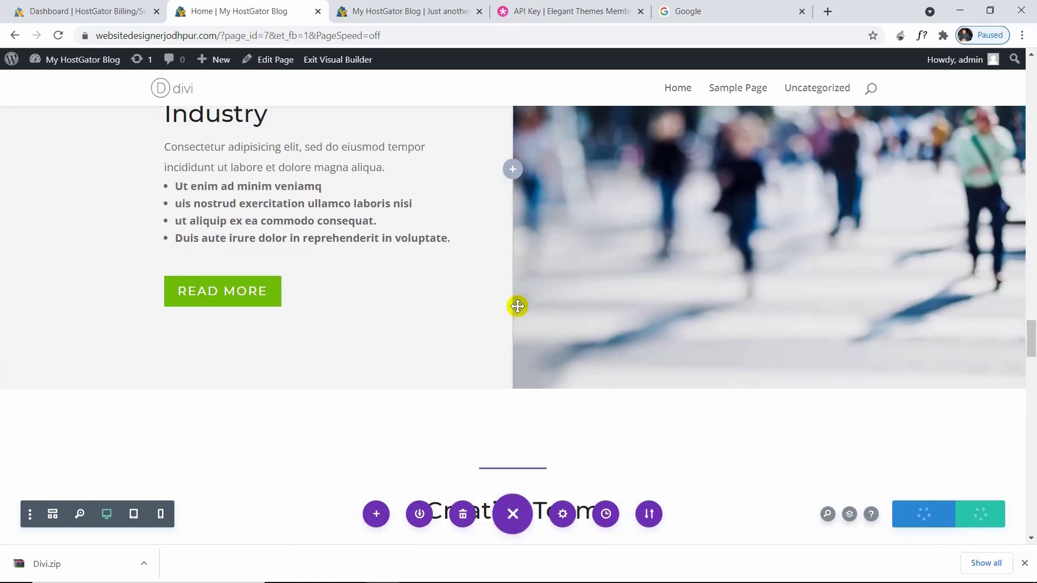
{"action": "scroll", "coordinate": [517, 306], "scroll_direction": "down", "scroll_amount": 7}
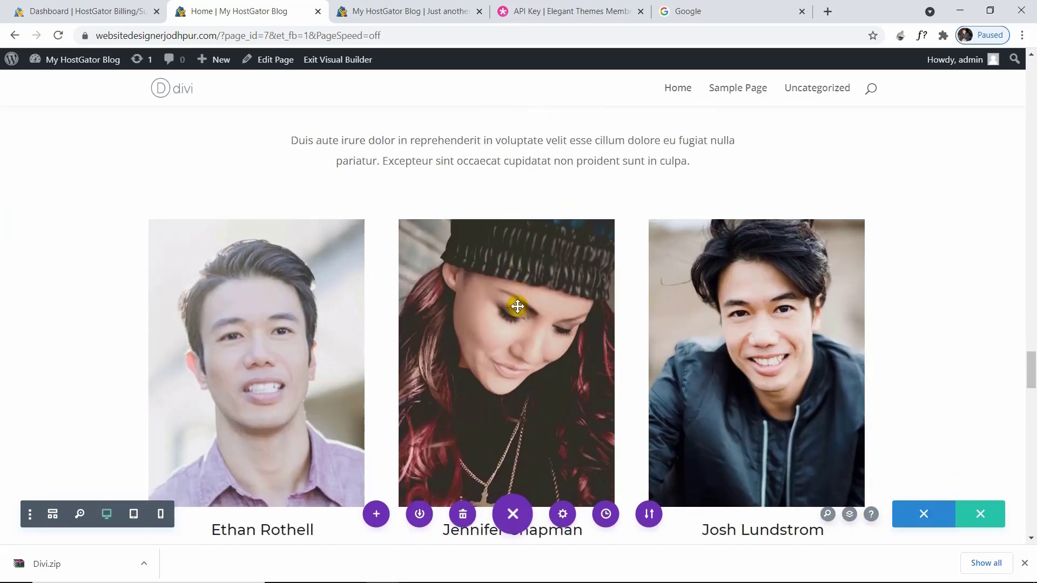
{"action": "scroll", "coordinate": [517, 307], "scroll_direction": "down", "scroll_amount": 8}
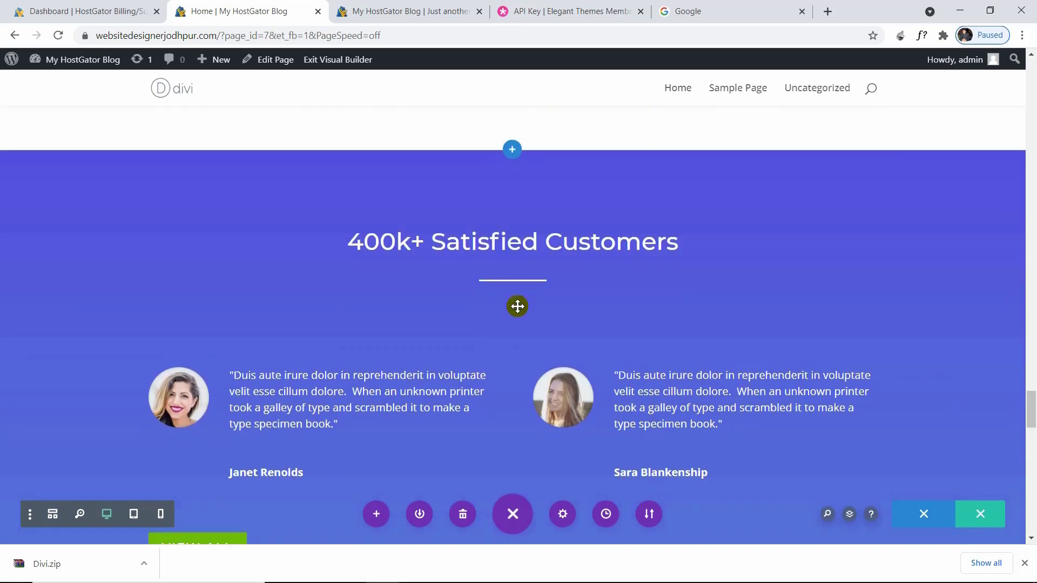
{"action": "scroll", "coordinate": [517, 306], "scroll_direction": "down", "scroll_amount": 5}
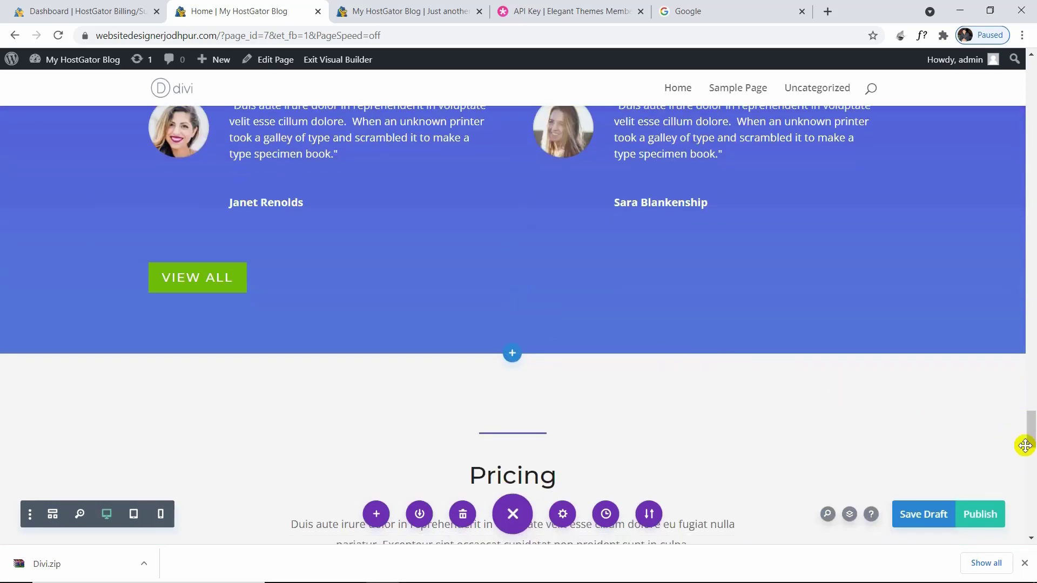
{"action": "scroll", "coordinate": [993, 413], "scroll_direction": "up", "scroll_amount": 20}
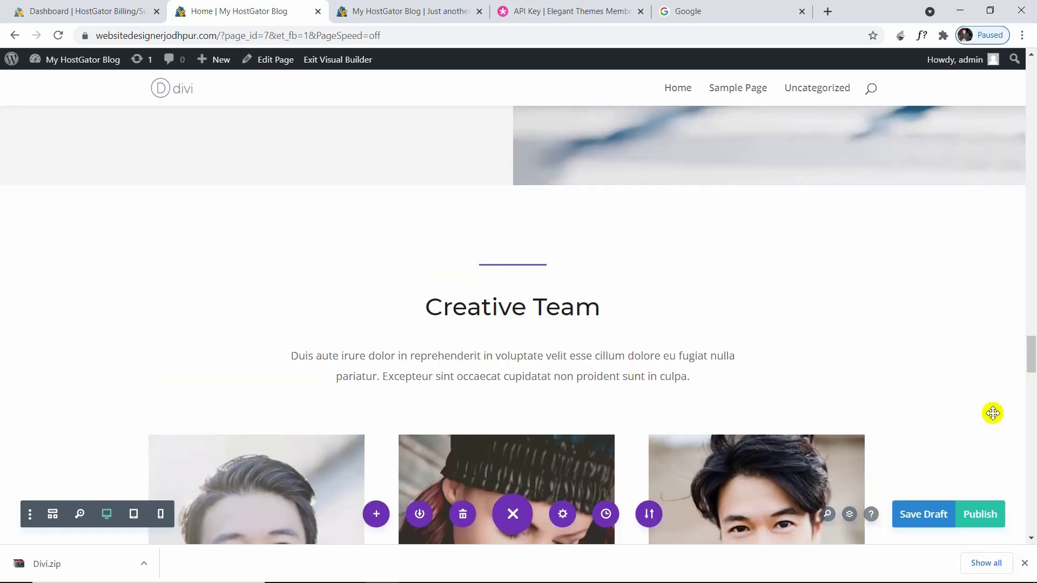
{"action": "scroll", "coordinate": [993, 413], "scroll_direction": "up", "scroll_amount": 10}
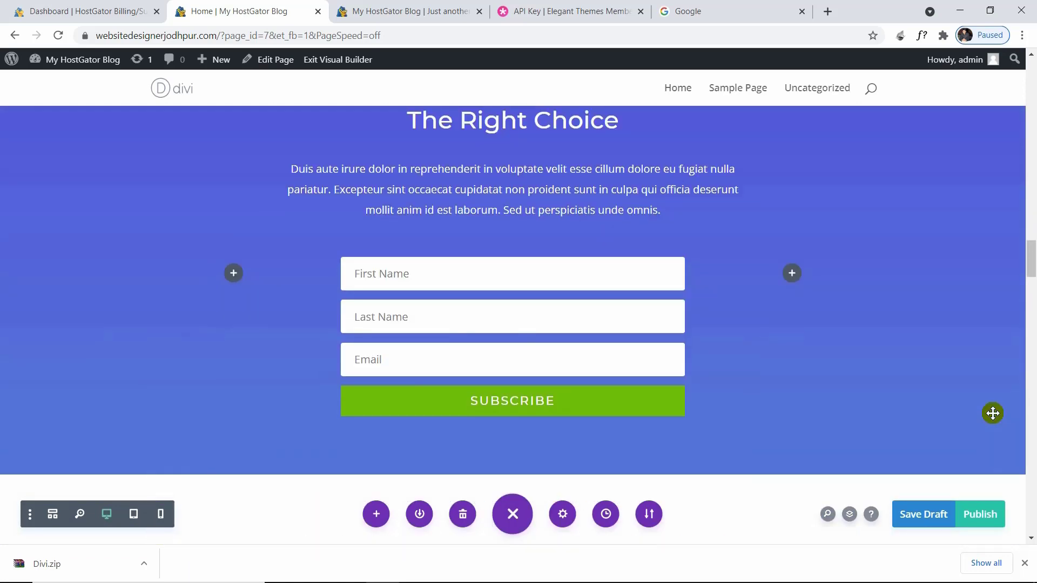
{"action": "scroll", "coordinate": [993, 413], "scroll_direction": "up", "scroll_amount": 10}
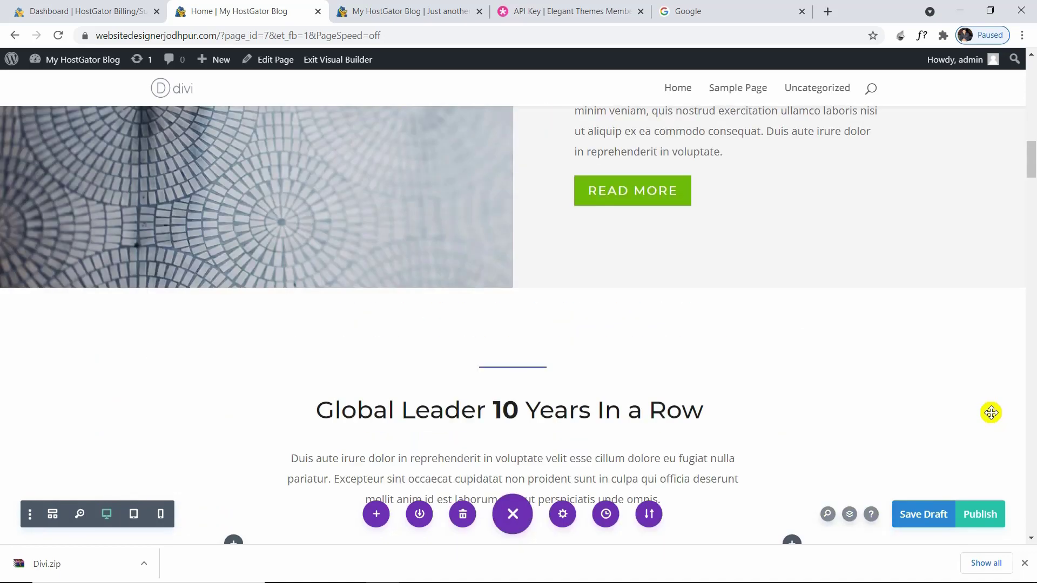
{"action": "scroll", "coordinate": [991, 413], "scroll_direction": "up", "scroll_amount": 10}
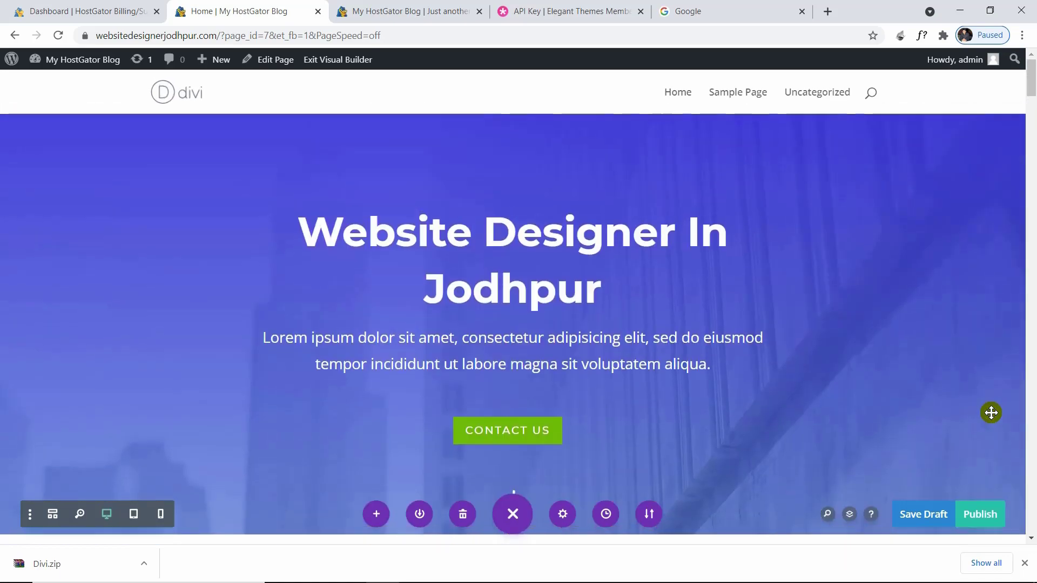
Step: Examine the section, row and module controls around the "Building Successful Businesses Since 1985" heading and the fullwidth header's section controls
{"action": "scroll", "coordinate": [991, 413], "scroll_direction": "down", "scroll_amount": 8}
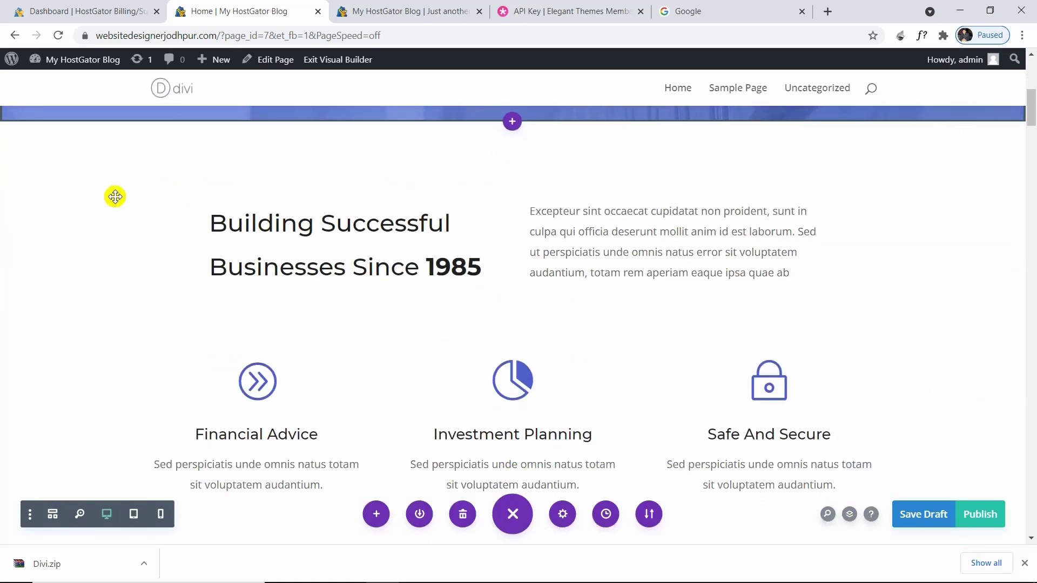
{"action": "mouse_move", "coordinate": [63, 167]}
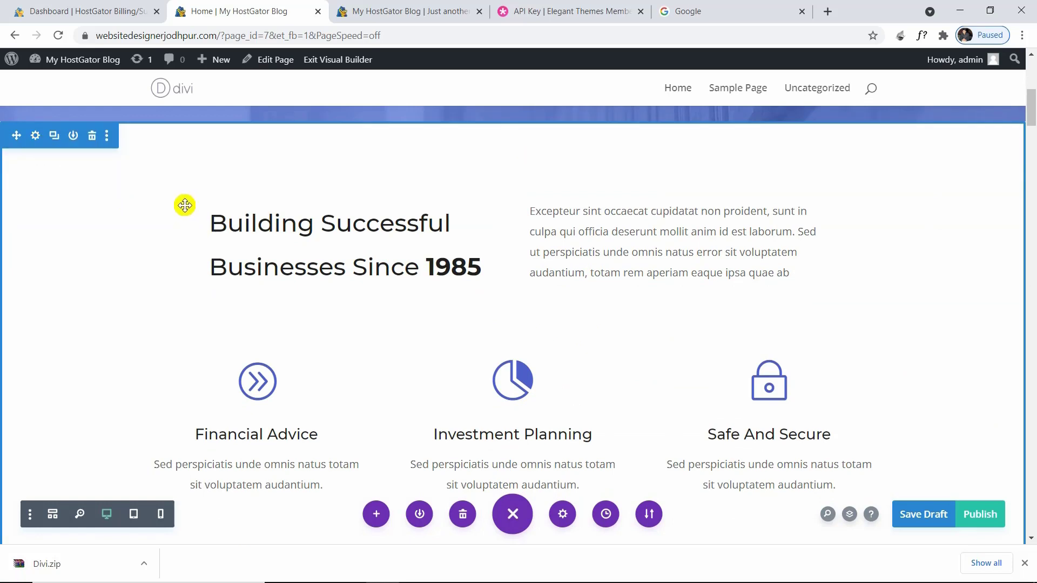
{"action": "mouse_move", "coordinate": [296, 194]}
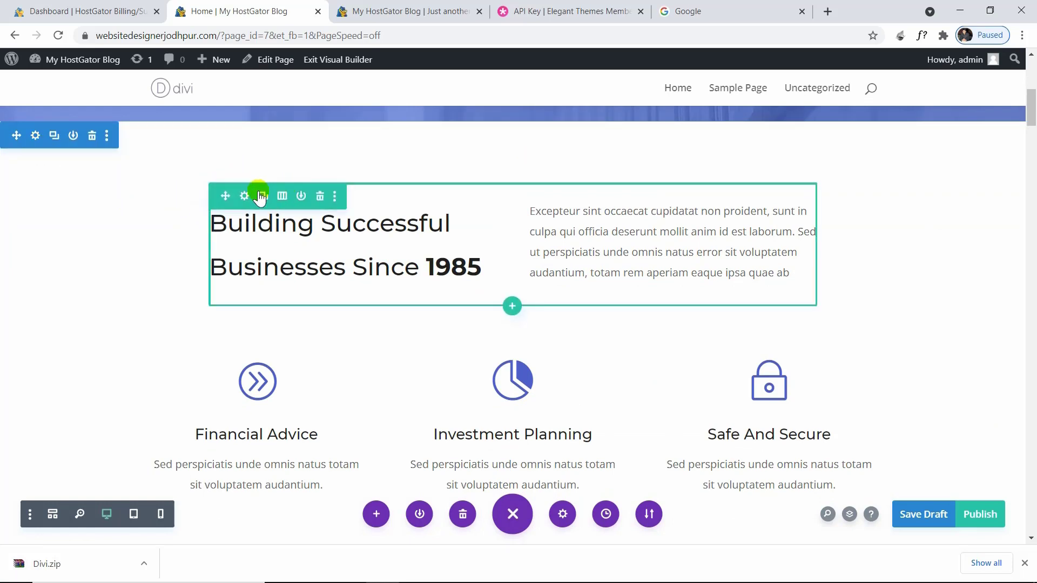
{"action": "mouse_move", "coordinate": [315, 244]}
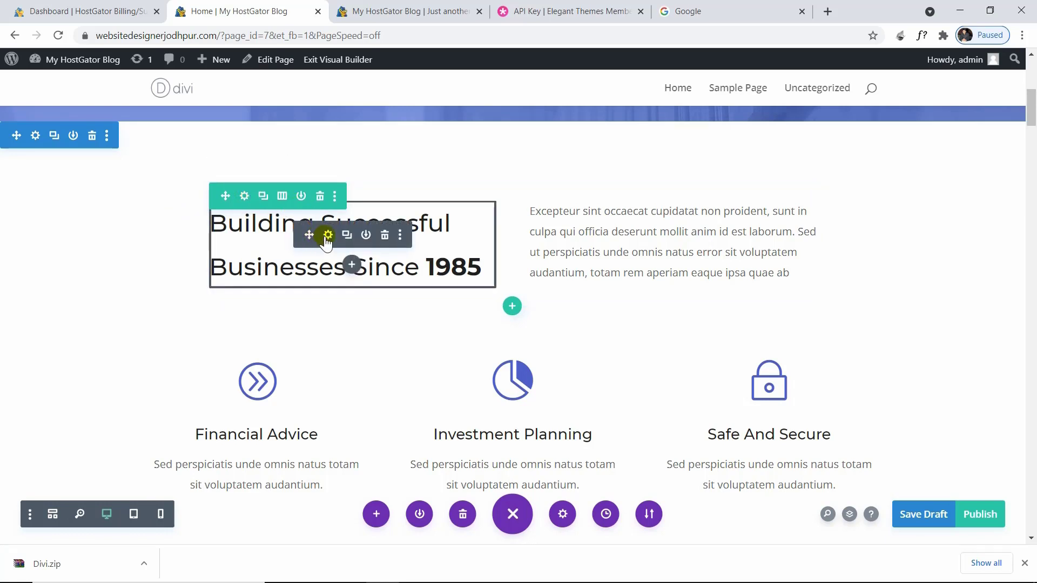
{"action": "scroll", "coordinate": [326, 242], "scroll_direction": "up", "scroll_amount": 8}
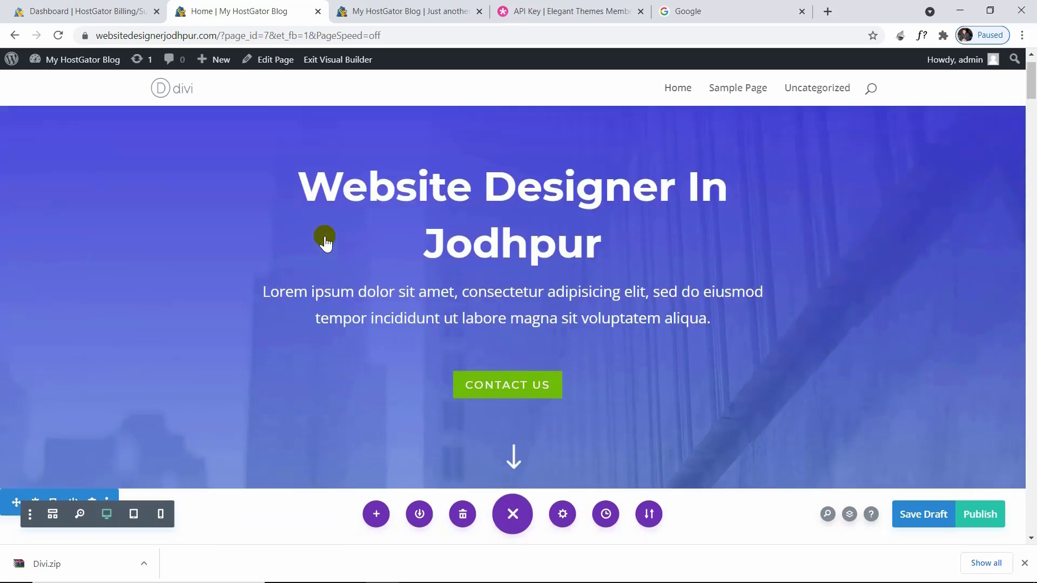
{"action": "mouse_move", "coordinate": [115, 143]}
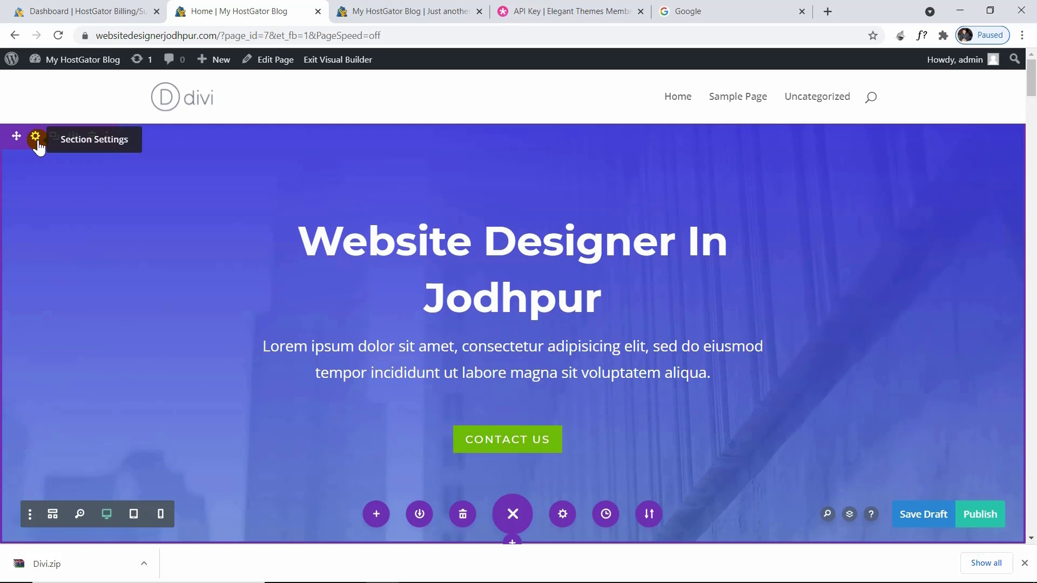
Step: Open the module inserter below the paragraph beside the "Building Successful Businesses Since 1985" heading and examine the available module types
{"action": "scroll", "coordinate": [38, 145], "scroll_direction": "down", "scroll_amount": 7}
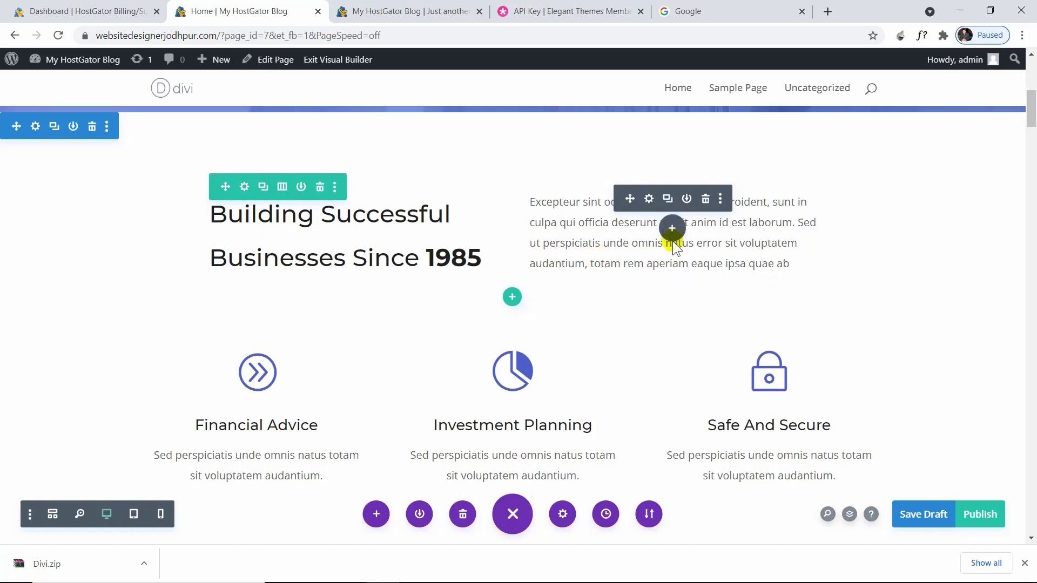
{"action": "left_click", "coordinate": [672, 238]}
{"action": "scroll", "coordinate": [712, 332], "scroll_direction": "down", "scroll_amount": 1}
{"action": "scroll", "coordinate": [623, 348], "scroll_direction": "down", "scroll_amount": 6}
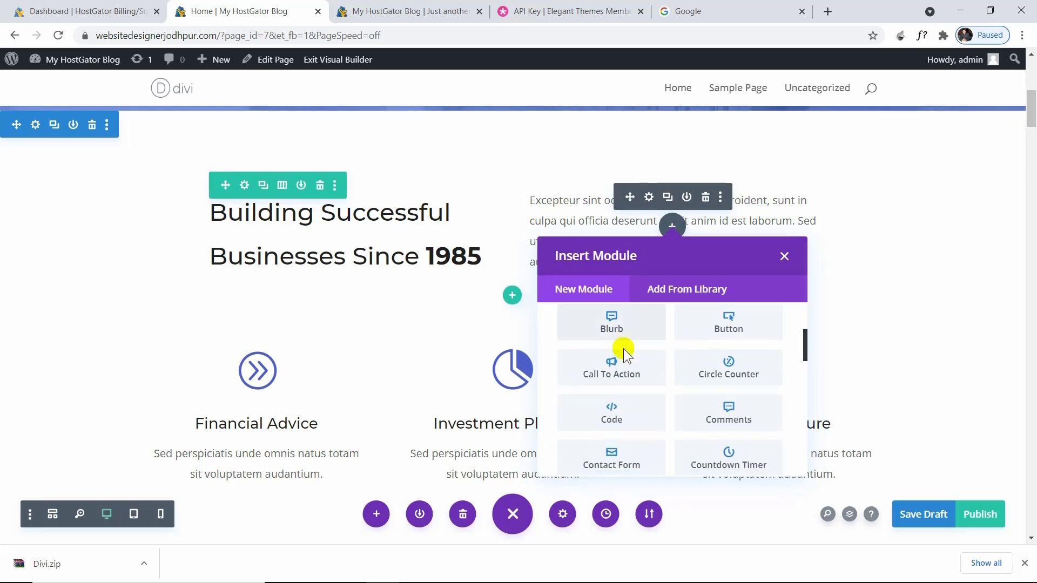
{"action": "scroll", "coordinate": [623, 351], "scroll_direction": "up", "scroll_amount": 1}
{"action": "scroll", "coordinate": [623, 351], "scroll_direction": "up", "scroll_amount": 10}
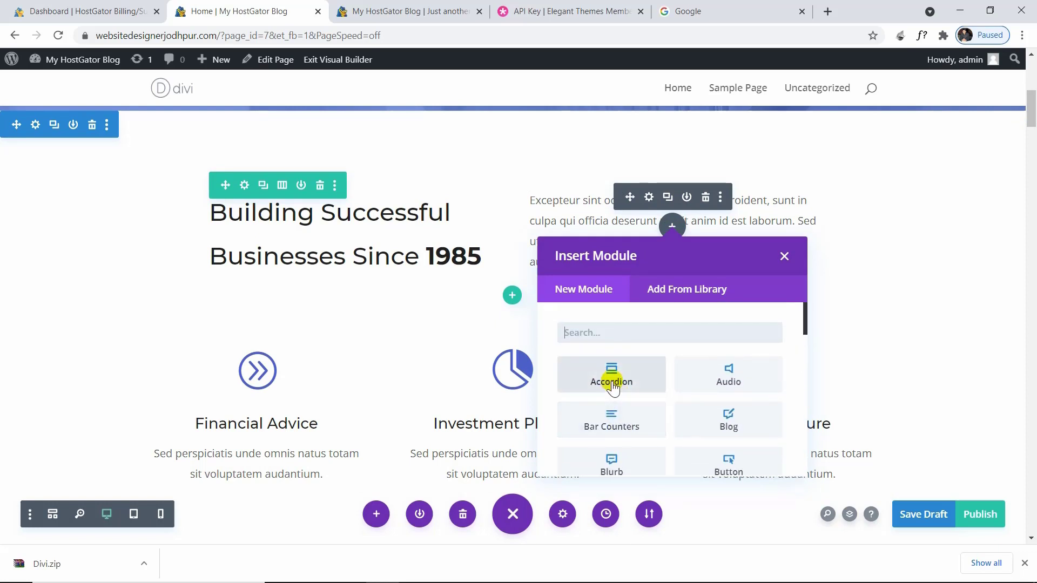
{"action": "scroll", "coordinate": [732, 413], "scroll_direction": "down", "scroll_amount": 1}
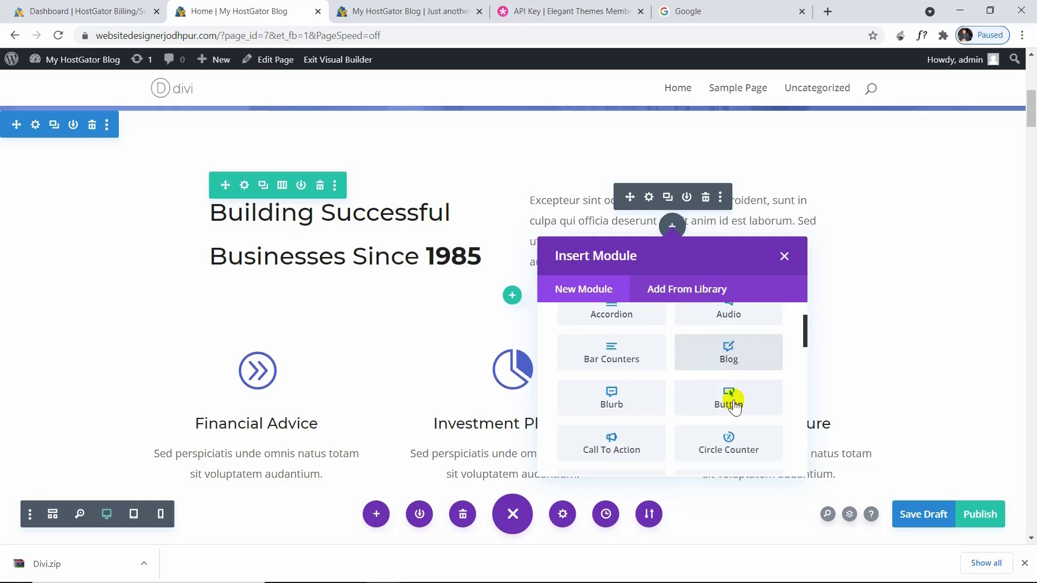
{"action": "scroll", "coordinate": [733, 405], "scroll_direction": "down", "scroll_amount": 1}
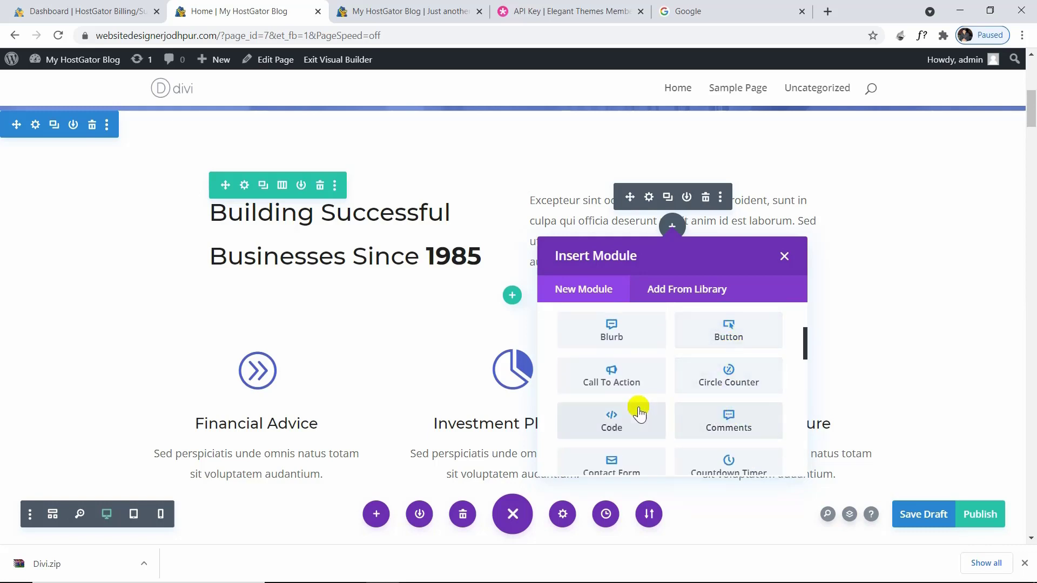
{"action": "scroll", "coordinate": [639, 405], "scroll_direction": "down", "scroll_amount": 1}
{"action": "scroll", "coordinate": [631, 416], "scroll_direction": "down", "scroll_amount": 1}
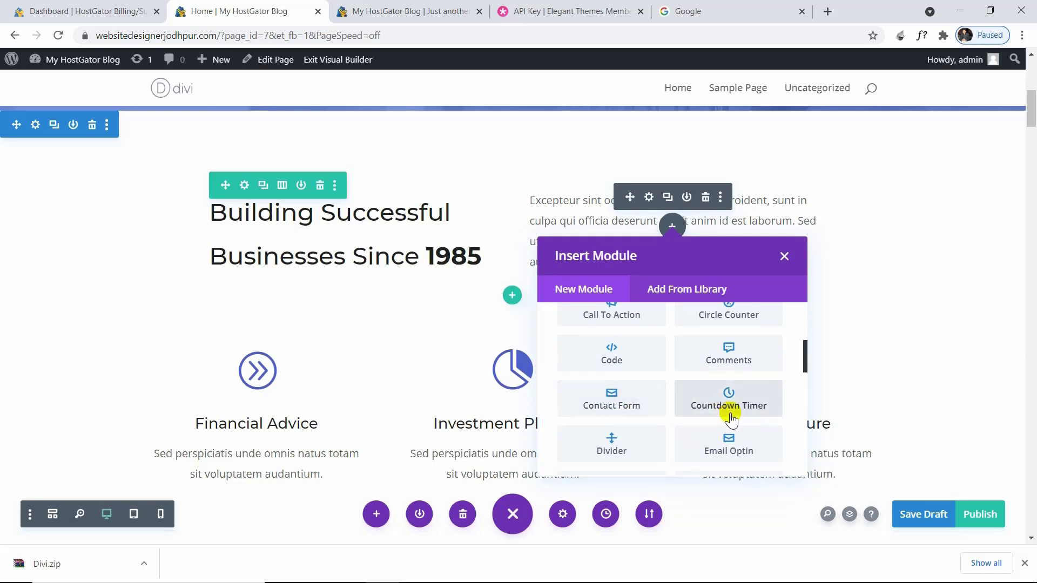
{"action": "scroll", "coordinate": [732, 411], "scroll_direction": "down", "scroll_amount": 2}
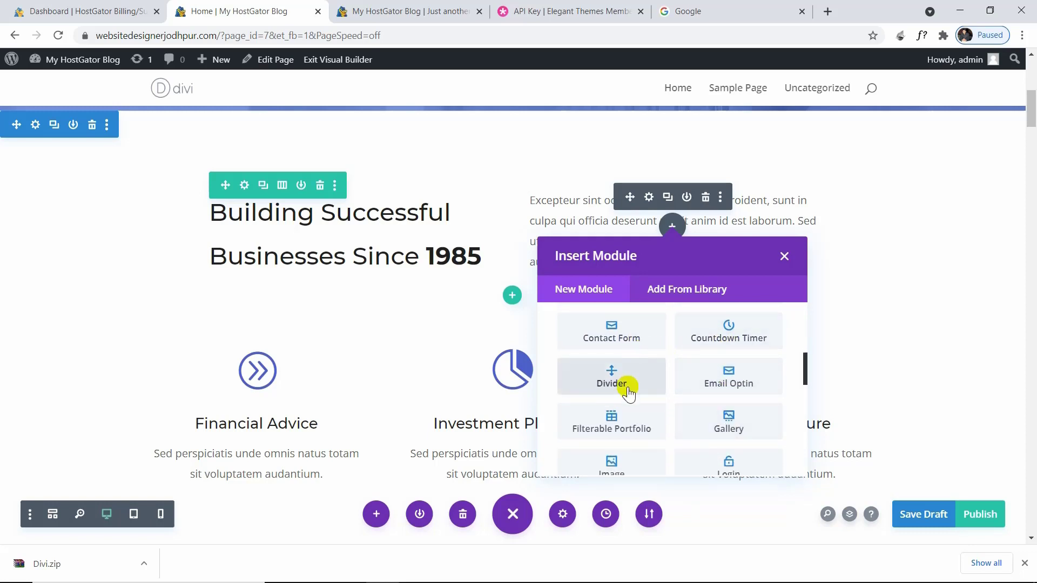
{"action": "scroll", "coordinate": [714, 378], "scroll_direction": "down", "scroll_amount": 1}
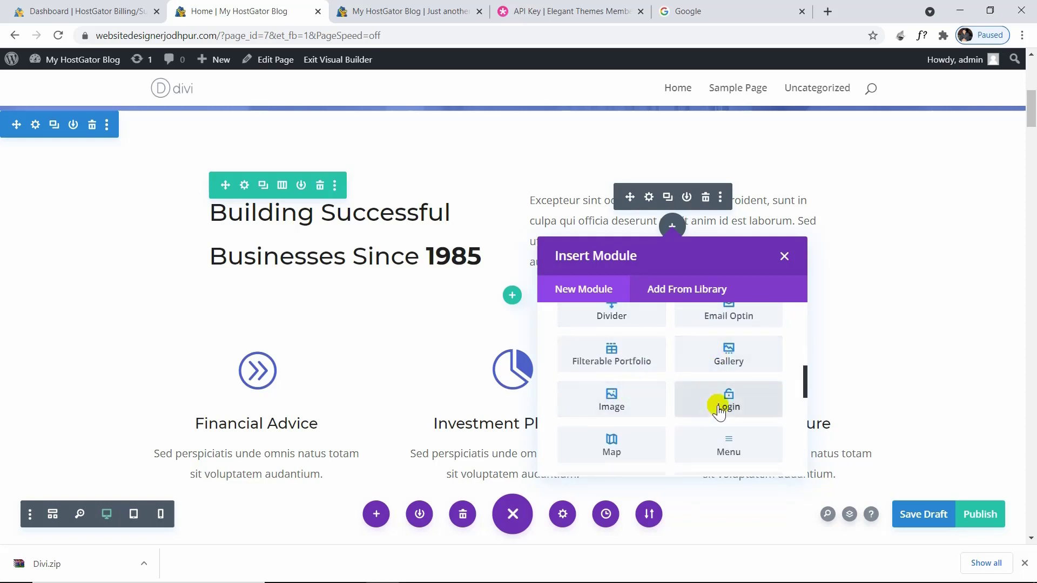
{"action": "scroll", "coordinate": [683, 402], "scroll_direction": "down", "scroll_amount": 4}
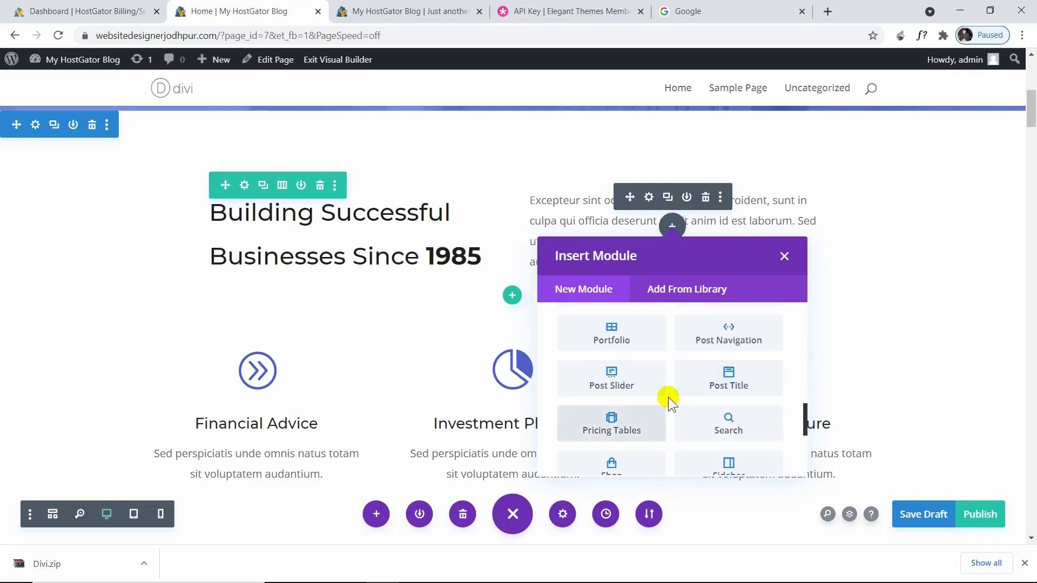
{"action": "scroll", "coordinate": [667, 401], "scroll_direction": "up", "scroll_amount": 2}
{"action": "scroll", "coordinate": [663, 400], "scroll_direction": "up", "scroll_amount": 3}
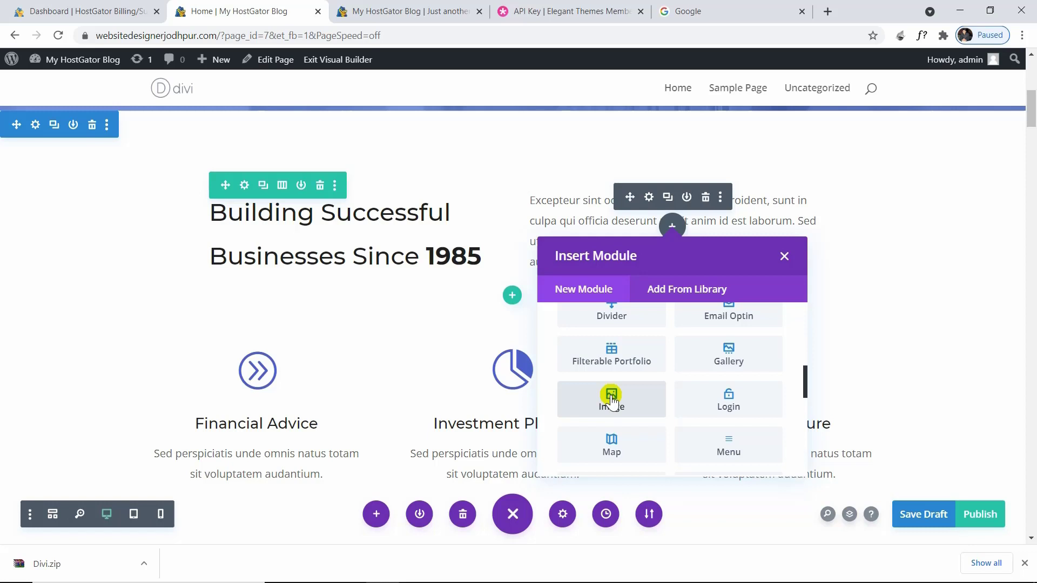
Step: Insert an Image module below the paragraph using GetPaidStock.com-614d8acdeaa1e.jpg from the media library and save its settings
{"action": "left_click", "coordinate": [612, 400]}
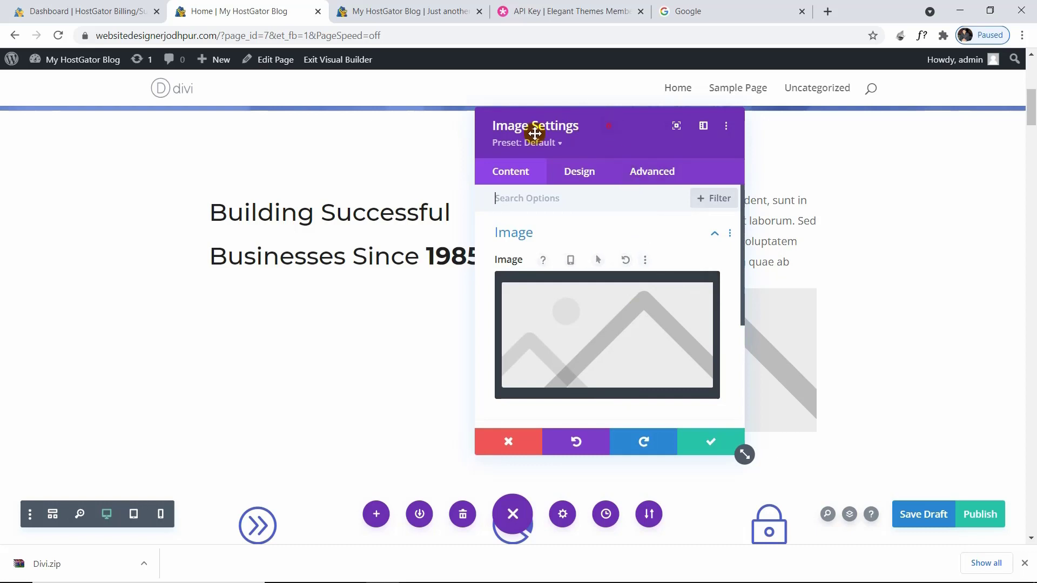
{"action": "left_click_drag", "start_coordinate": [533, 132], "coordinate": [268, 154]}
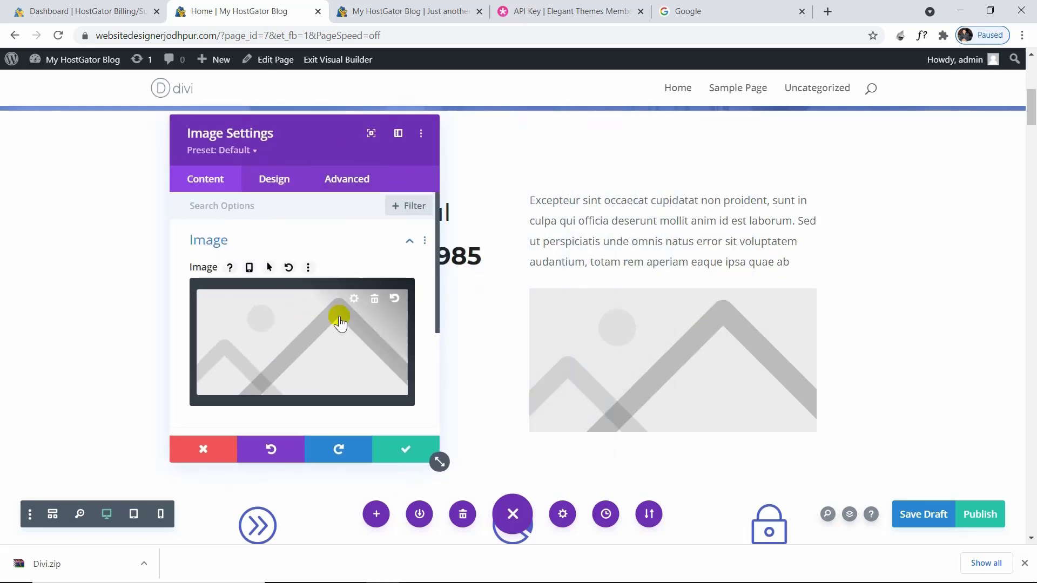
{"action": "left_click", "coordinate": [352, 301]}
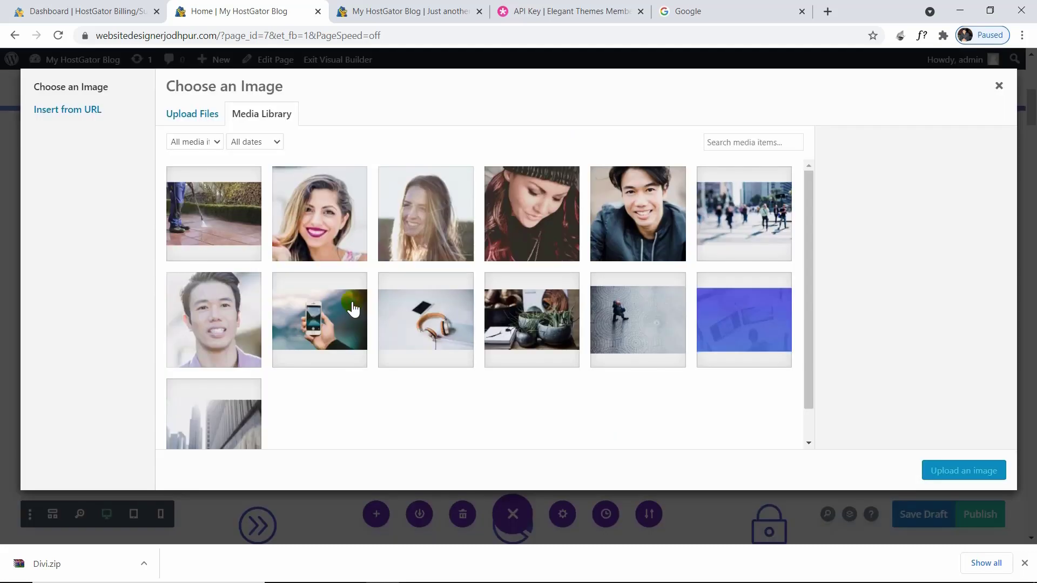
{"action": "left_click", "coordinate": [239, 216]}
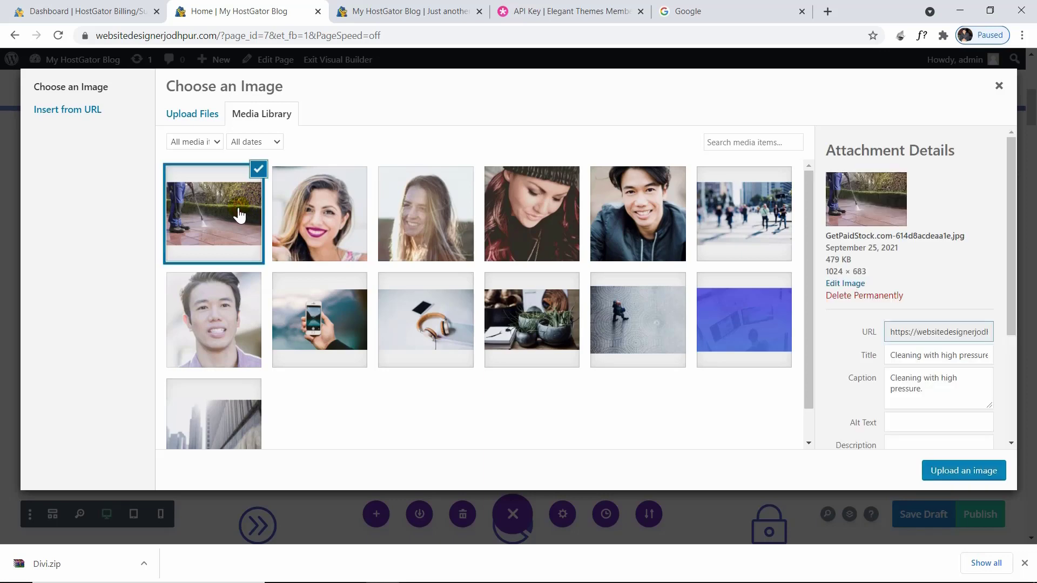
{"action": "left_click", "coordinate": [944, 483]}
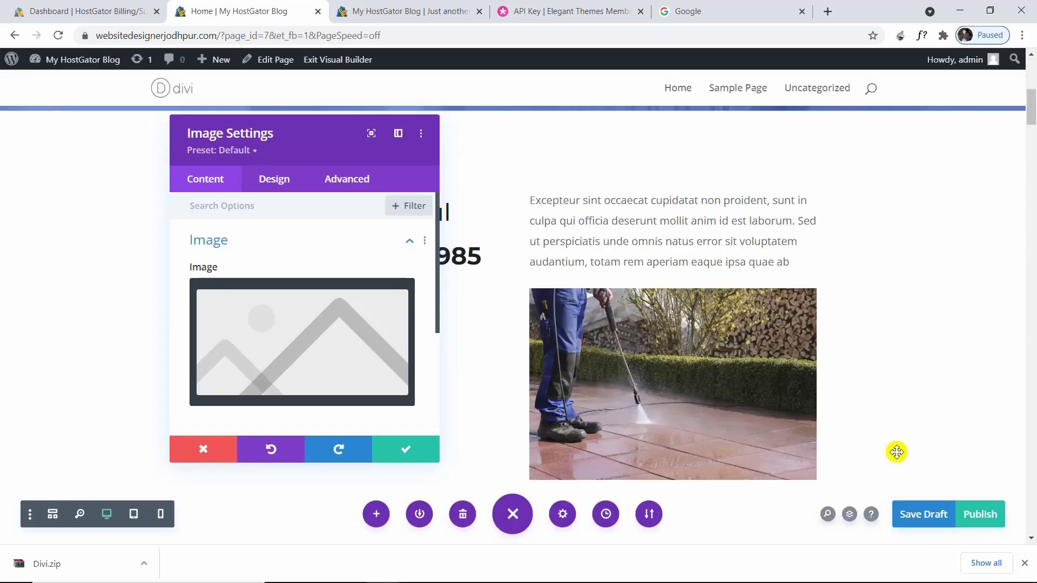
{"action": "left_click", "coordinate": [414, 448]}
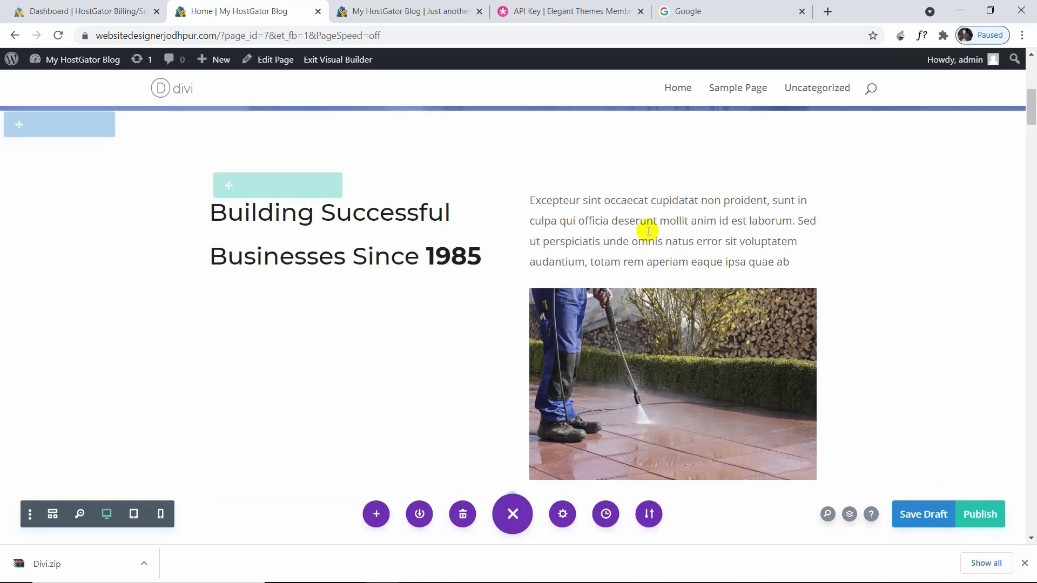
Step: Move the paragraph module from above the pressure-washing image to beneath the "Building Successful Businesses Since 1985" heading
{"action": "left_click_drag", "start_coordinate": [648, 232], "coordinate": [332, 324]}
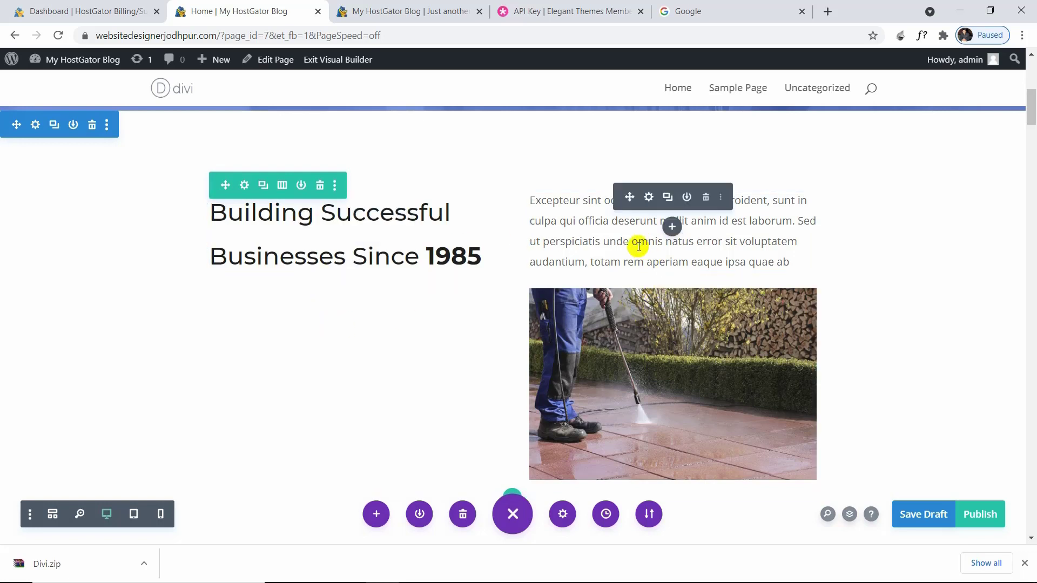
{"action": "left_click_drag", "start_coordinate": [629, 197], "coordinate": [352, 274]}
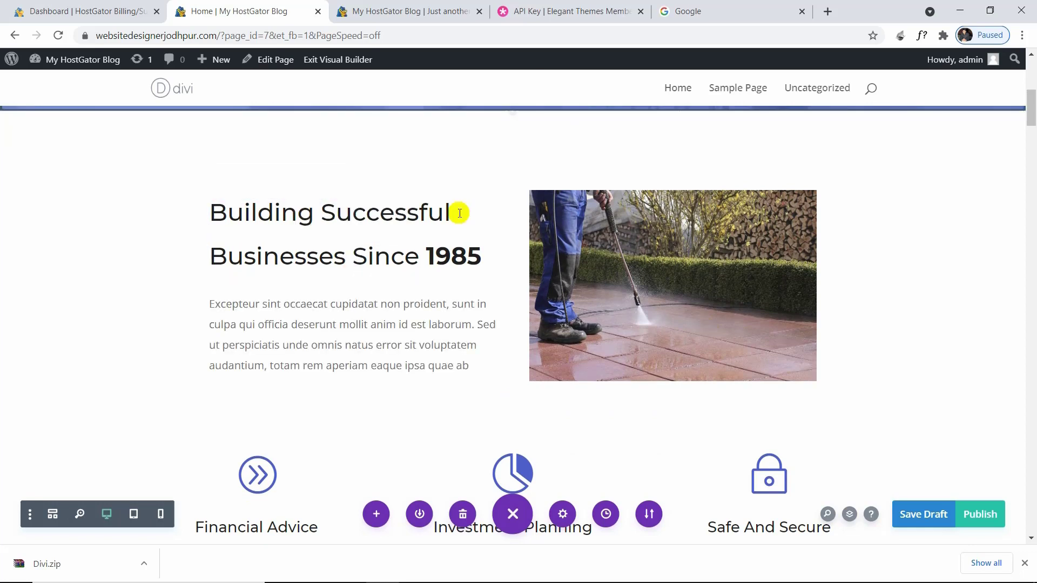
Step: Set the "Building Successful Businesses Since 1985" heading's text font to Poppins and its font weight to Bold
{"action": "mouse_move", "coordinate": [456, 213]}
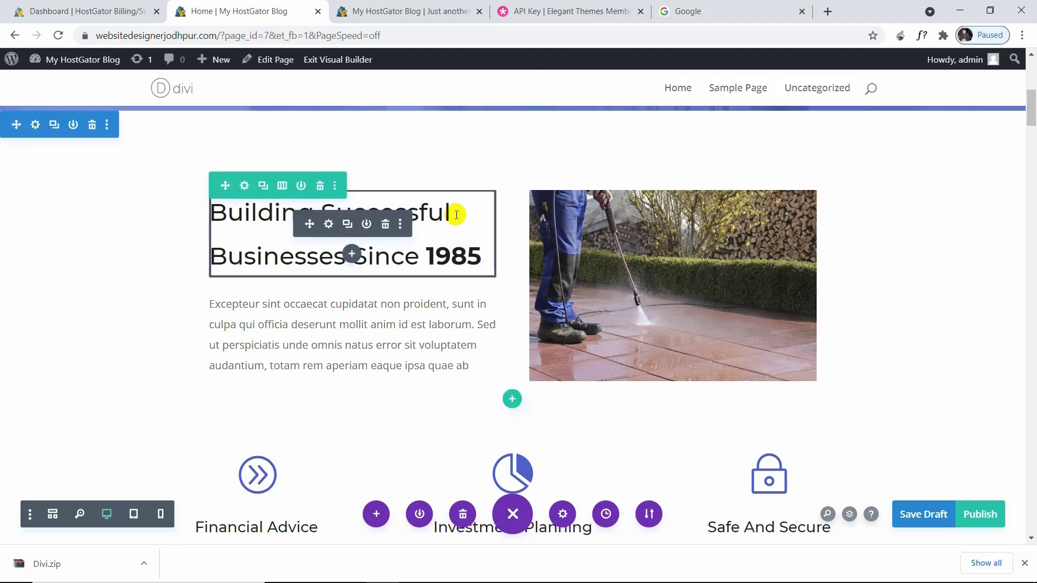
{"action": "left_click", "coordinate": [328, 224]}
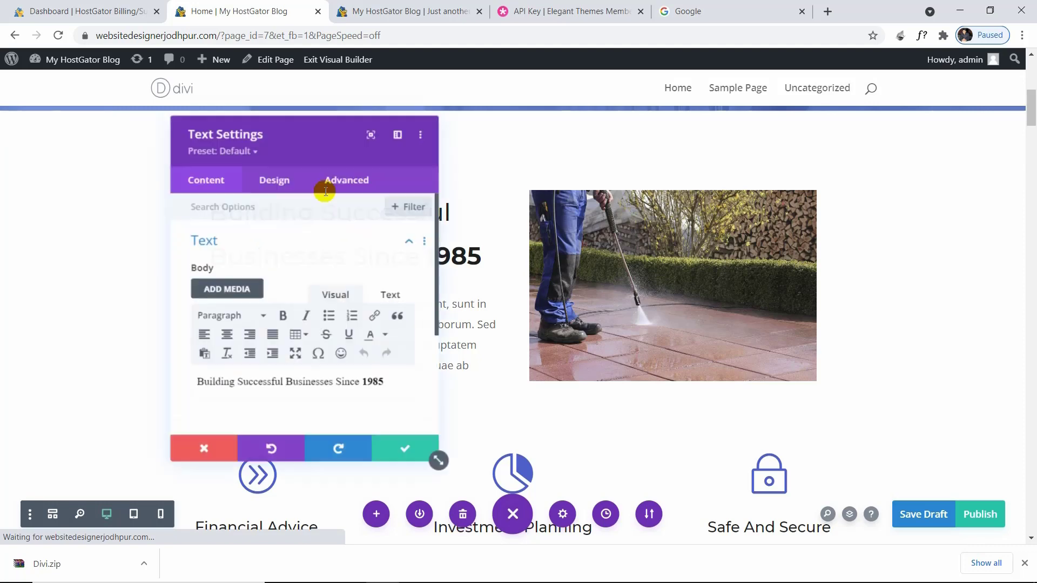
{"action": "left_click_drag", "start_coordinate": [331, 147], "coordinate": [674, 155]}
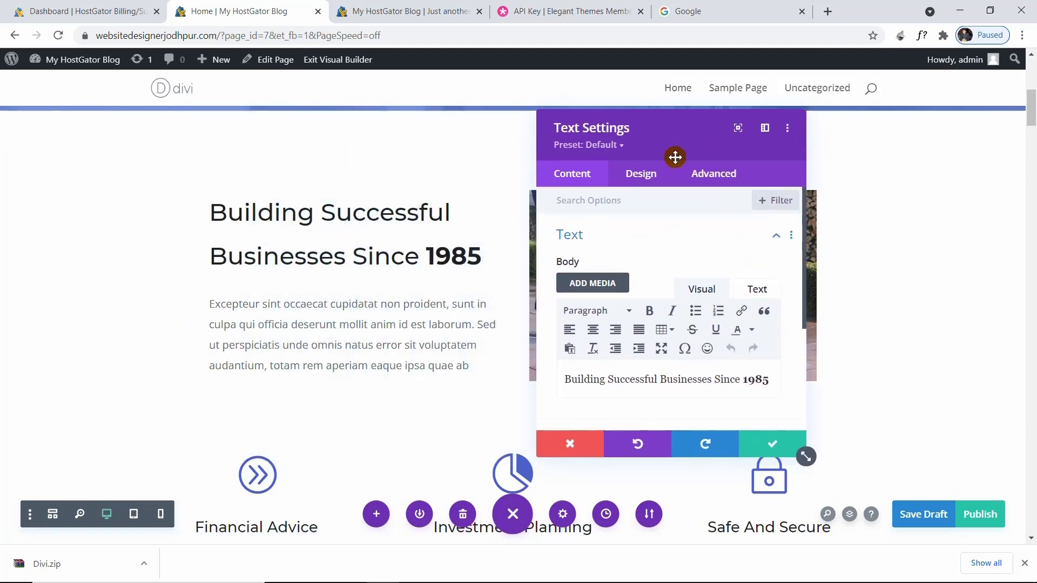
{"action": "left_click", "coordinate": [632, 179]}
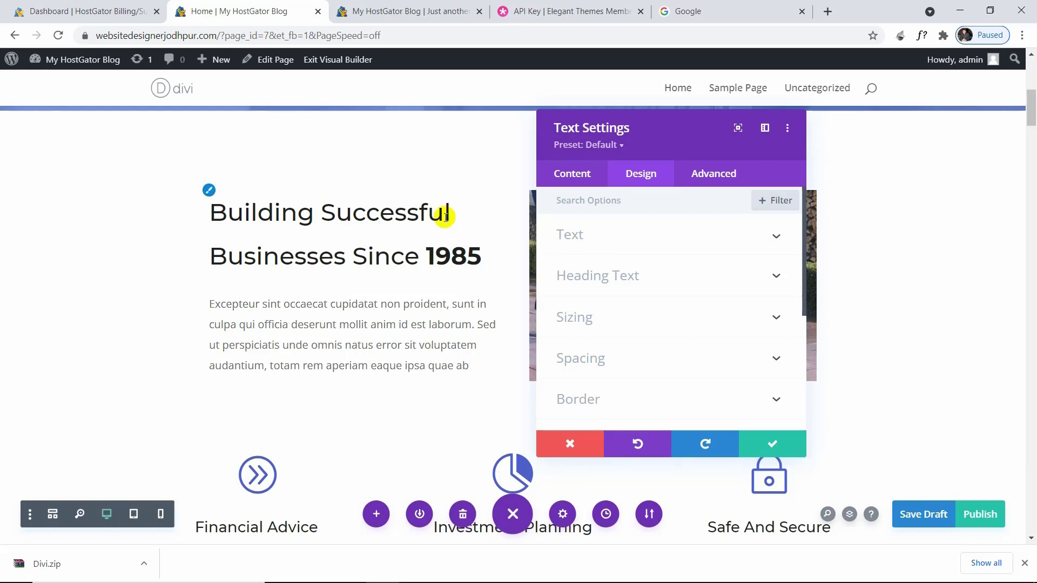
{"action": "left_click", "coordinate": [573, 239]}
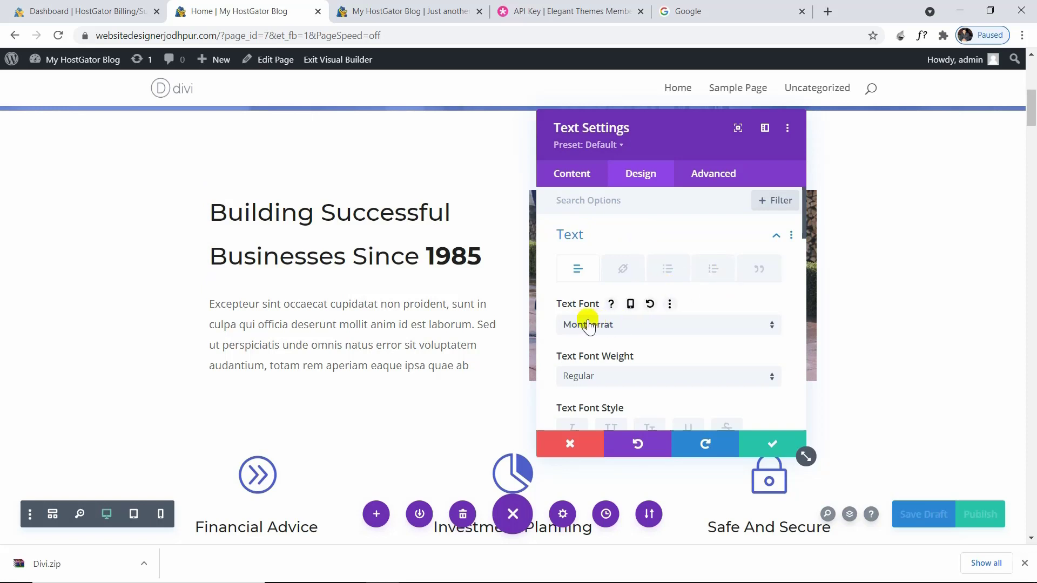
{"action": "left_click", "coordinate": [661, 331]}
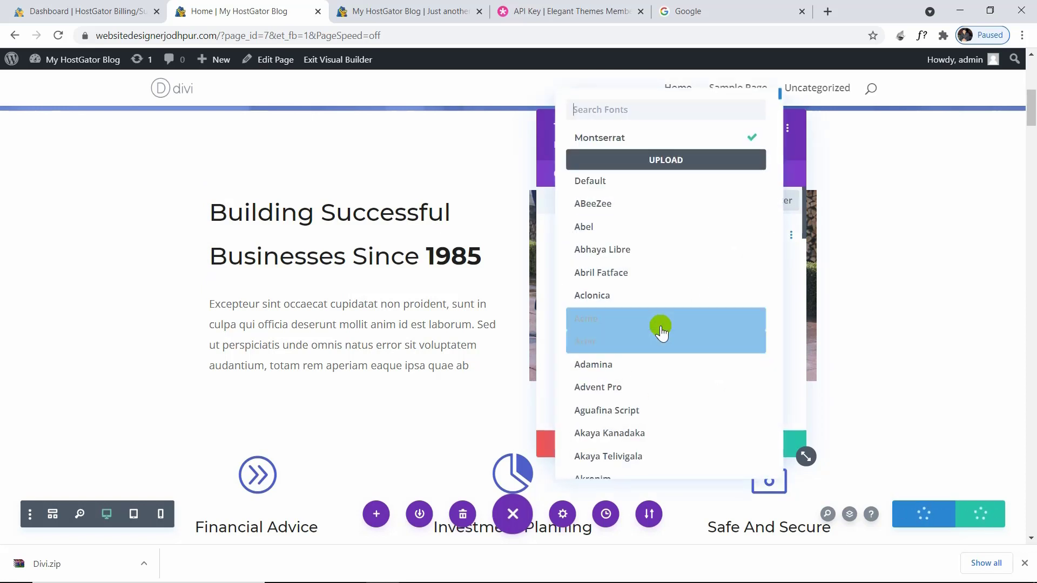
{"action": "type", "text": "POPP"}
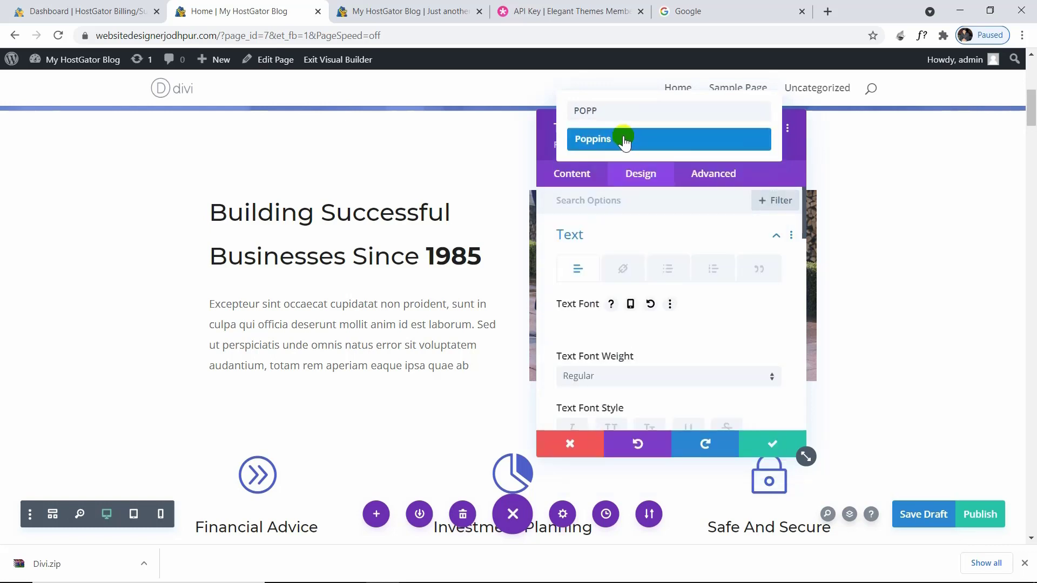
{"action": "left_click", "coordinate": [624, 140]}
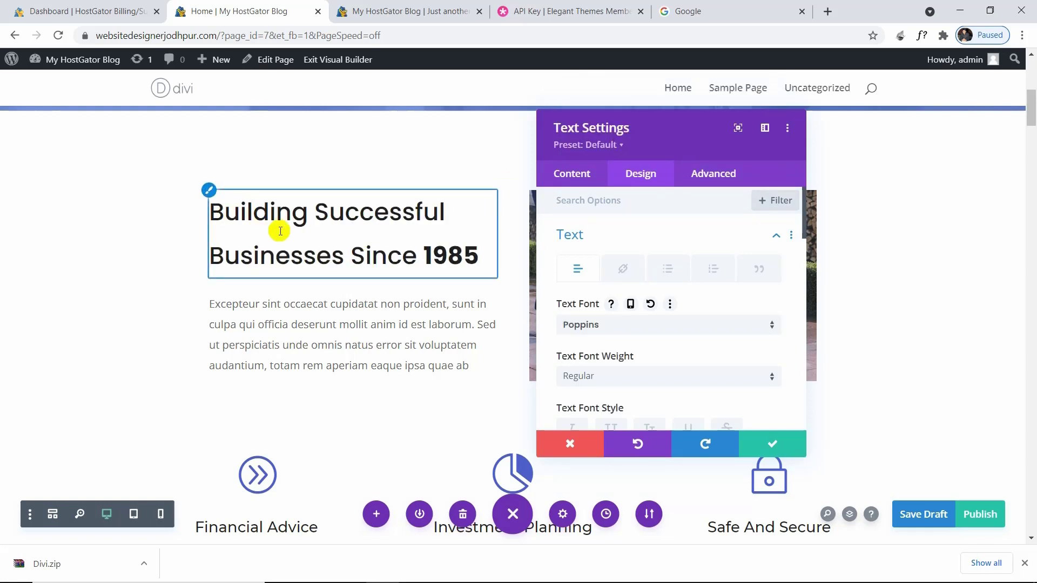
{"action": "left_click", "coordinate": [612, 376]}
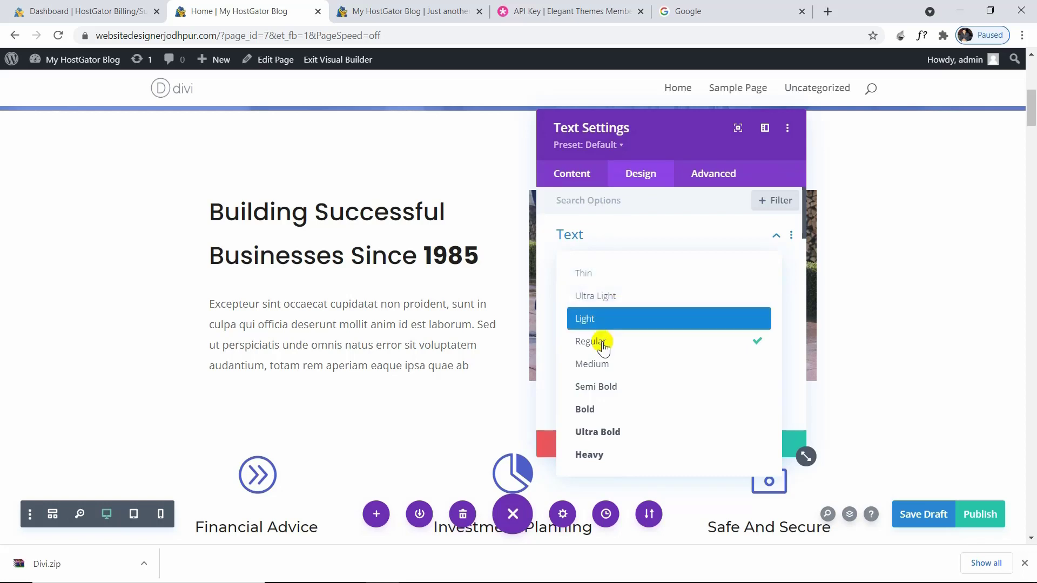
{"action": "left_click", "coordinate": [614, 409]}
Step: Try the italic, uppercase, small caps and underline font styles on the heading text
{"action": "scroll", "coordinate": [688, 366], "scroll_direction": "down", "scroll_amount": 3}
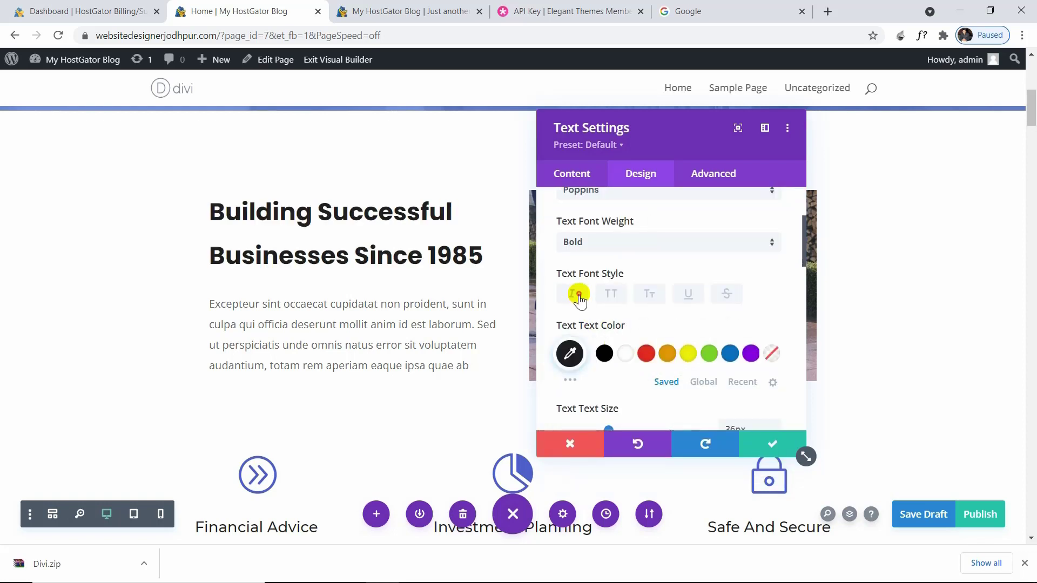
{"action": "left_click", "coordinate": [577, 294]}
{"action": "left_click", "coordinate": [581, 297]}
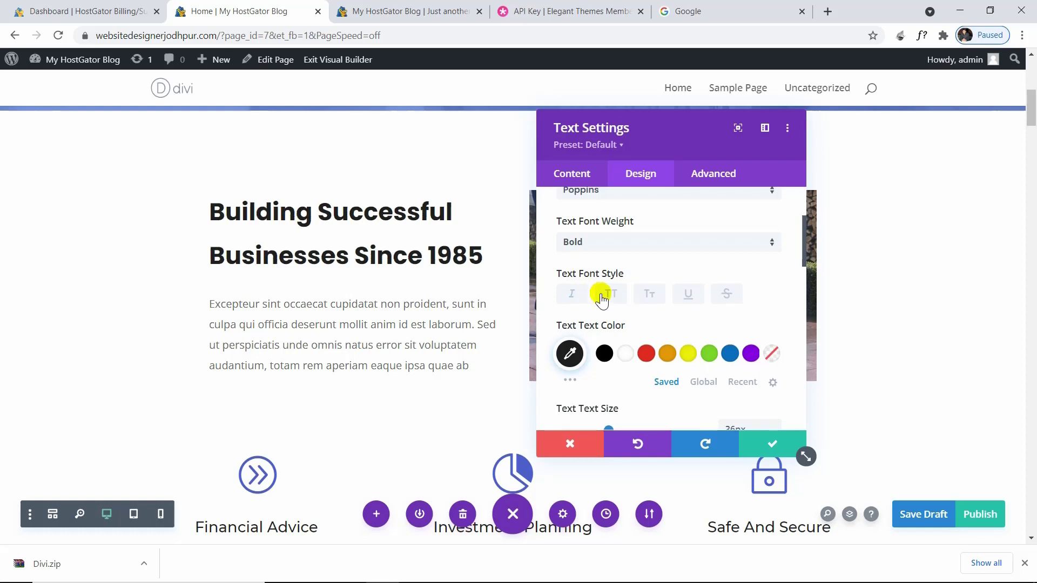
{"action": "left_click", "coordinate": [612, 298]}
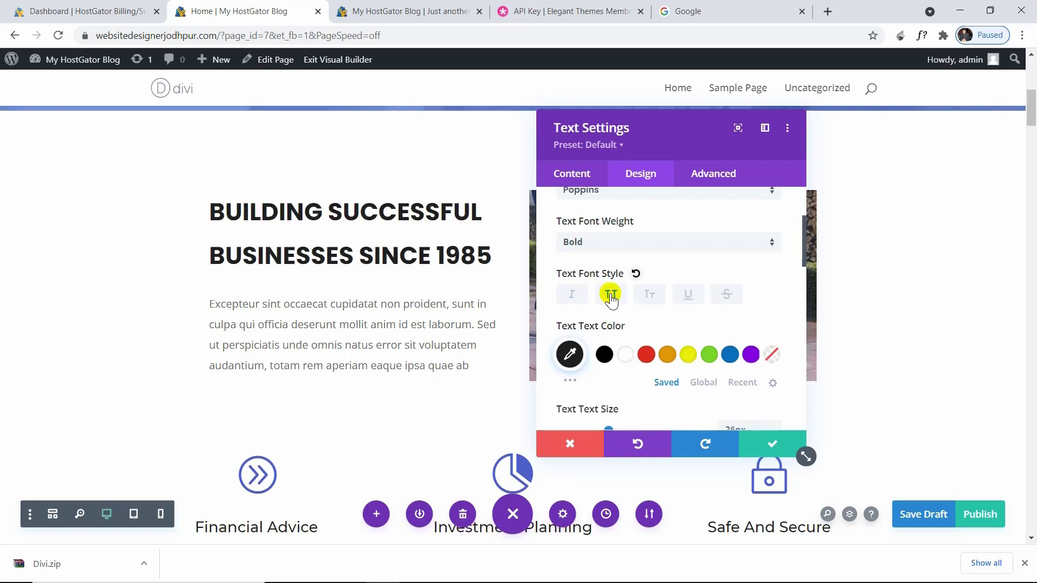
{"action": "left_click", "coordinate": [649, 301]}
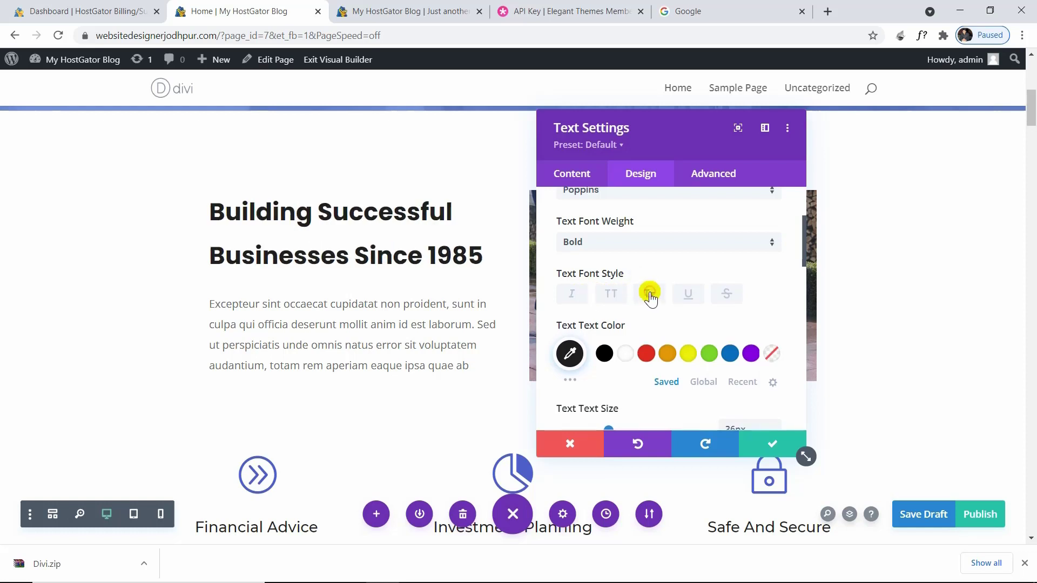
{"action": "left_click", "coordinate": [651, 298]}
{"action": "left_click", "coordinate": [656, 296]}
{"action": "left_click", "coordinate": [689, 294]}
{"action": "left_click", "coordinate": [690, 295]}
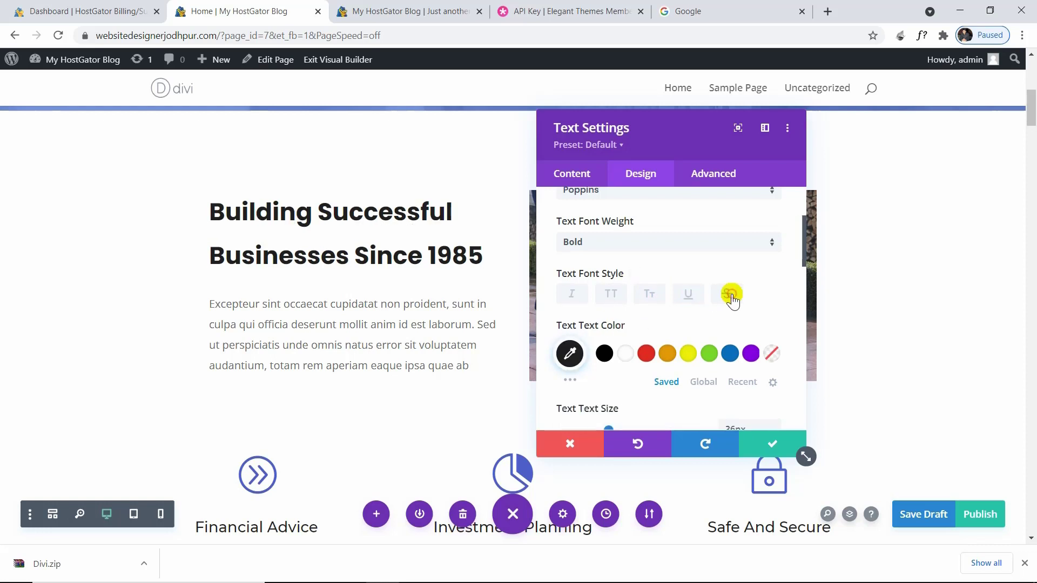
Step: Try the orange #e09900 text color on the heading, and set it to the preset blue instead
{"action": "scroll", "coordinate": [691, 297], "scroll_direction": "down", "scroll_amount": 1}
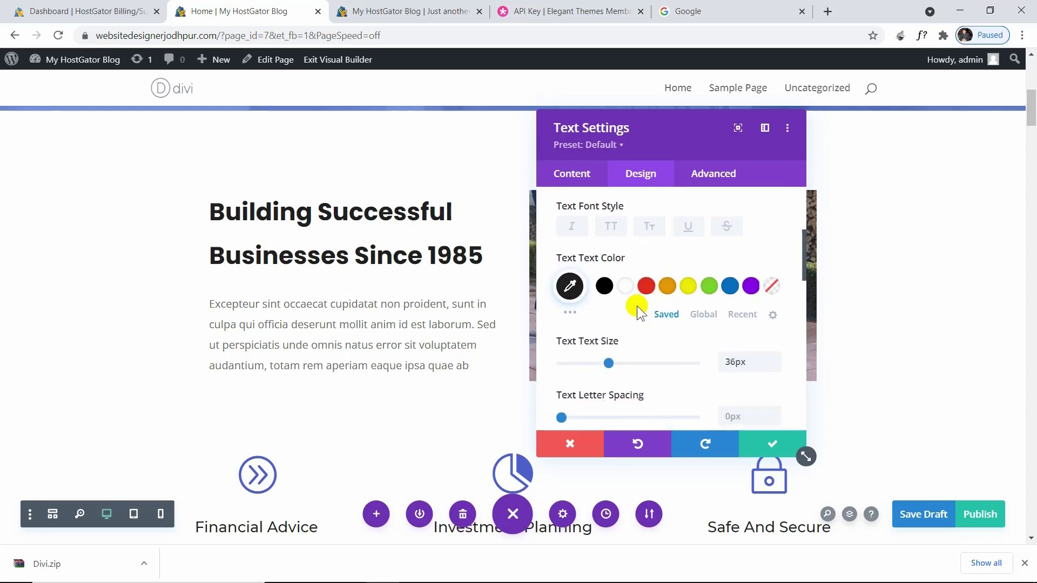
{"action": "left_click", "coordinate": [671, 294]}
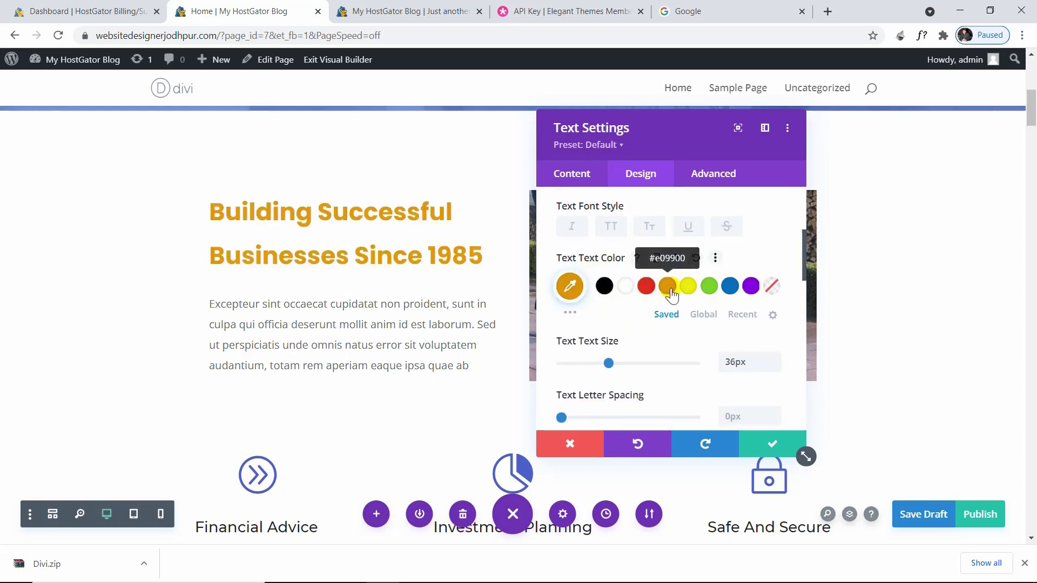
{"action": "left_click", "coordinate": [730, 288]}
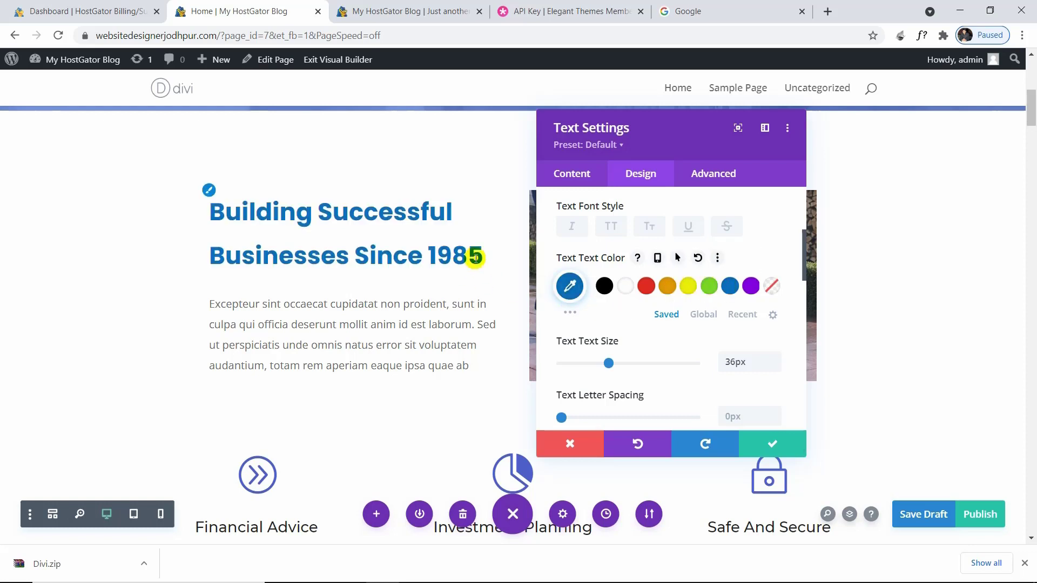
Step: Set the "Building Successful Businesses Since 1985" heading's desktop text size to 34px
{"action": "scroll", "coordinate": [688, 302], "scroll_direction": "down", "scroll_amount": 1}
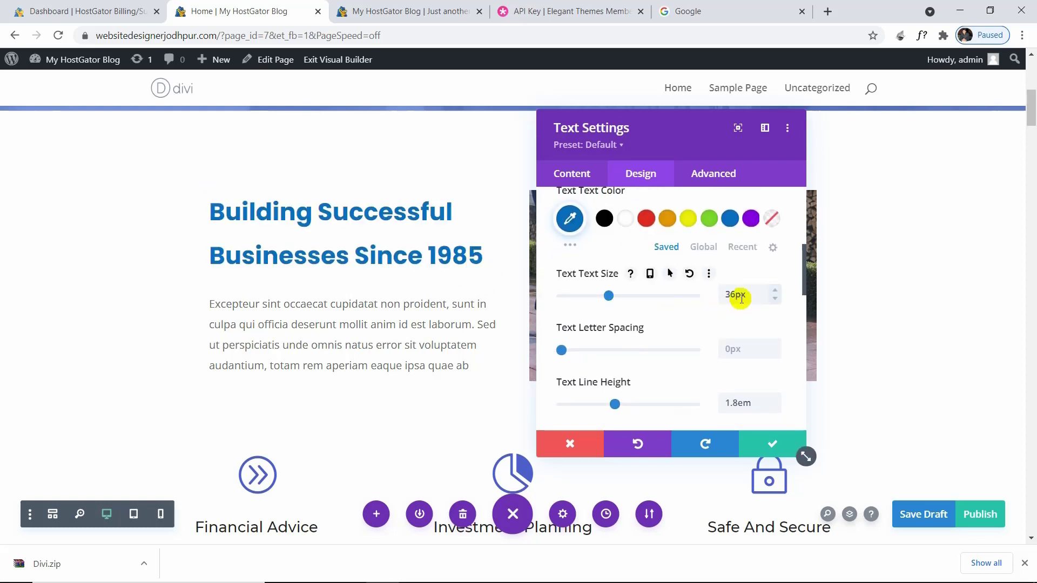
{"action": "left_click", "coordinate": [776, 291]}
{"action": "left_click", "coordinate": [776, 290]}
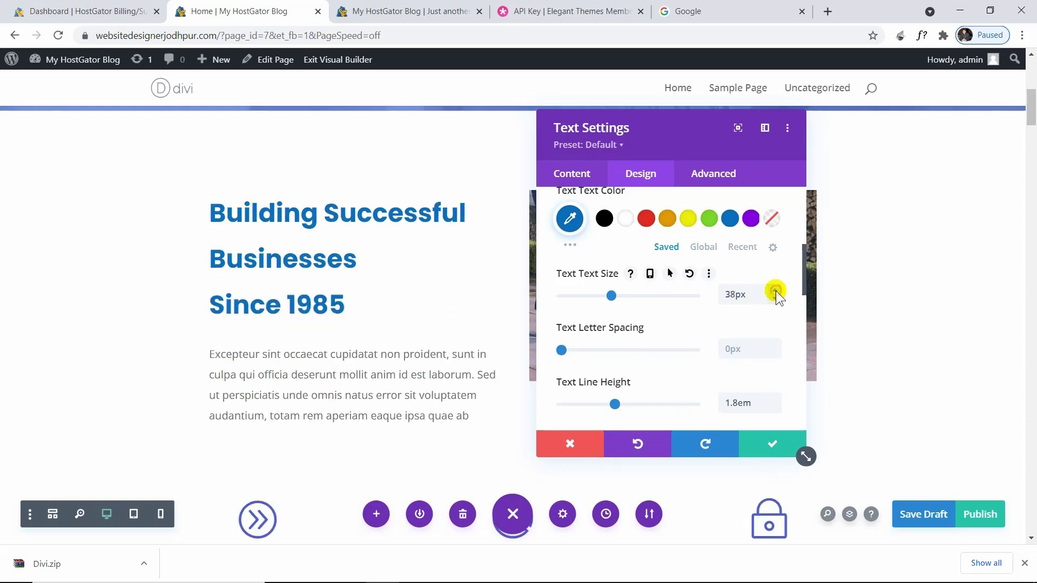
{"action": "left_click", "coordinate": [775, 291]}
{"action": "left_click", "coordinate": [776, 291]}
{"action": "left_click", "coordinate": [776, 297]}
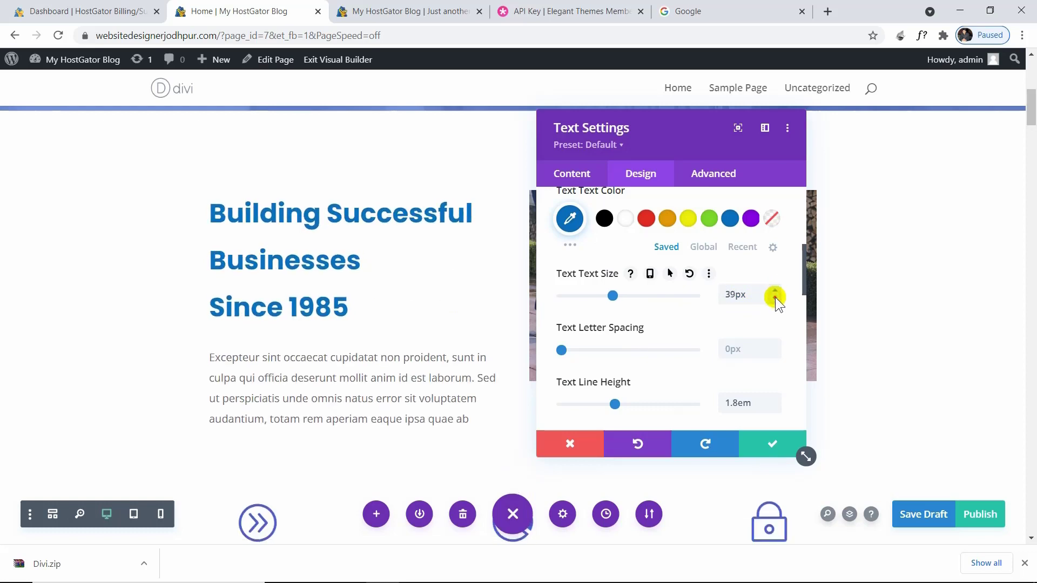
{"action": "left_click", "coordinate": [776, 297]}
{"action": "left_click", "coordinate": [775, 297]}
{"action": "left_click", "coordinate": [775, 297]}
{"action": "left_click", "coordinate": [776, 297]}
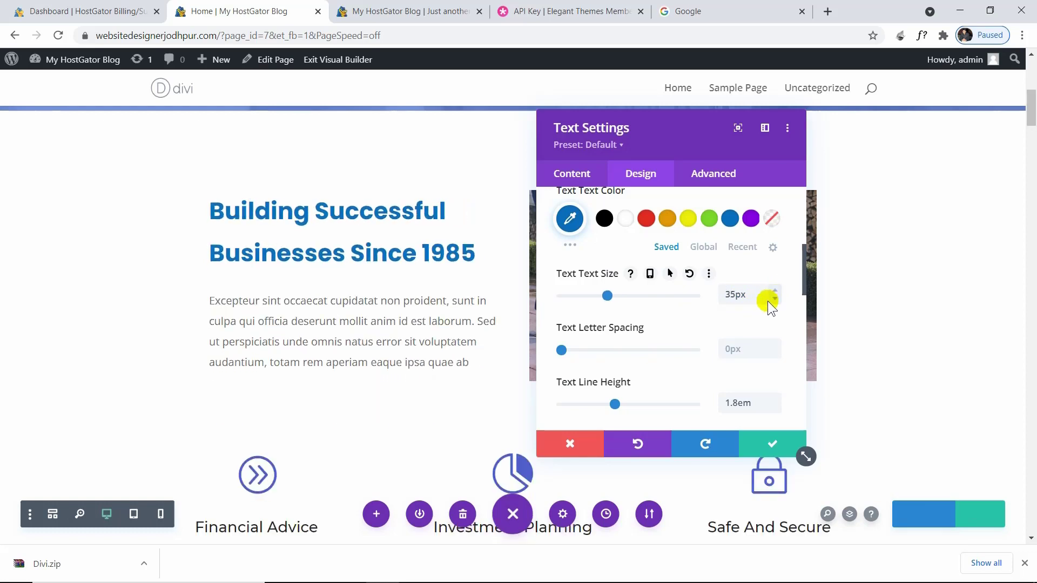
{"action": "left_click", "coordinate": [775, 297]}
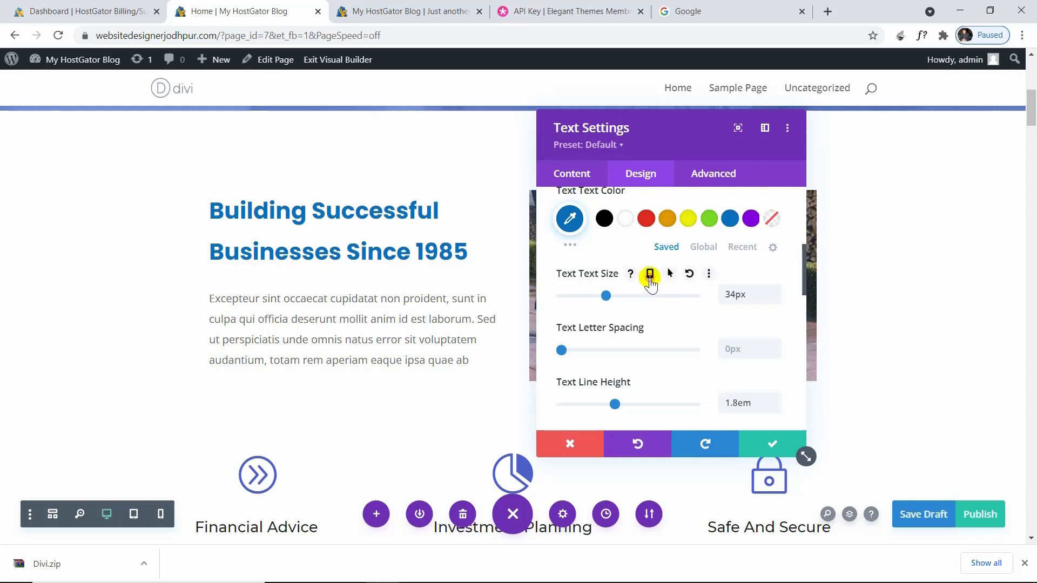
Step: Enable responsive text sizes for the heading, set the phone size to 22px, and return to the desktop view
{"action": "left_click", "coordinate": [650, 275]}
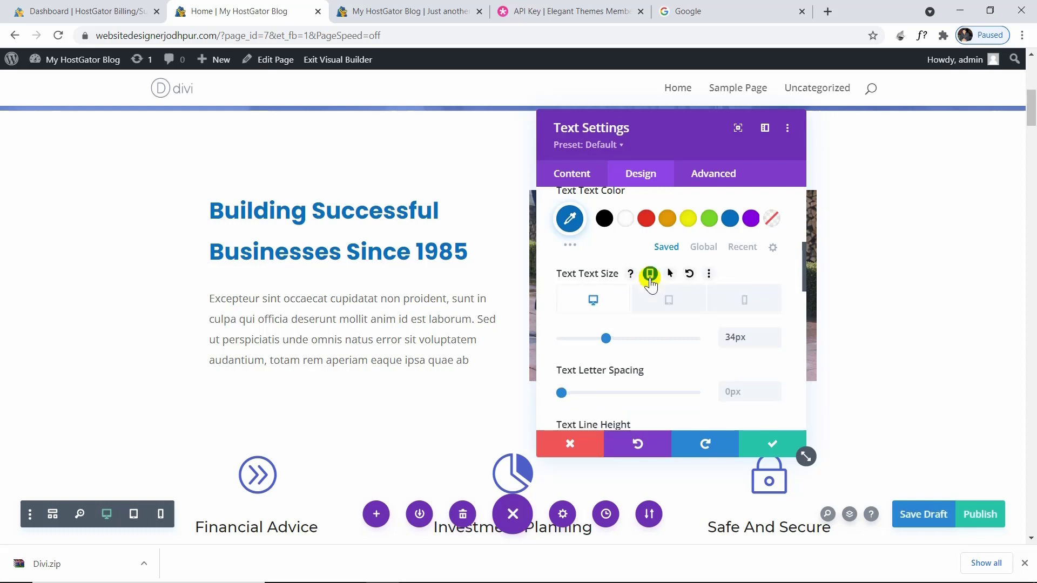
{"action": "left_click", "coordinate": [738, 298]}
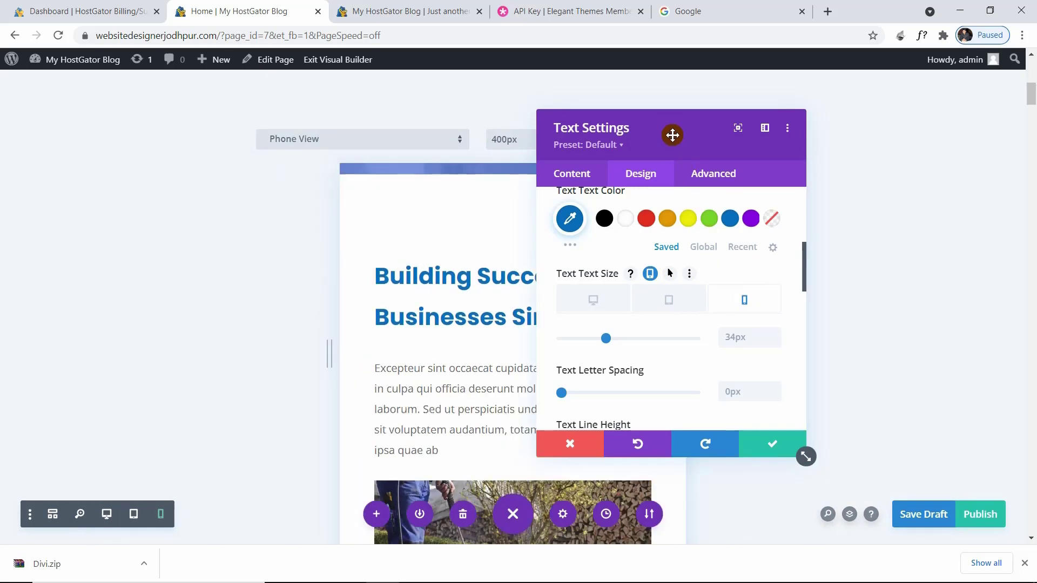
{"action": "left_click_drag", "start_coordinate": [672, 135], "coordinate": [785, 119]}
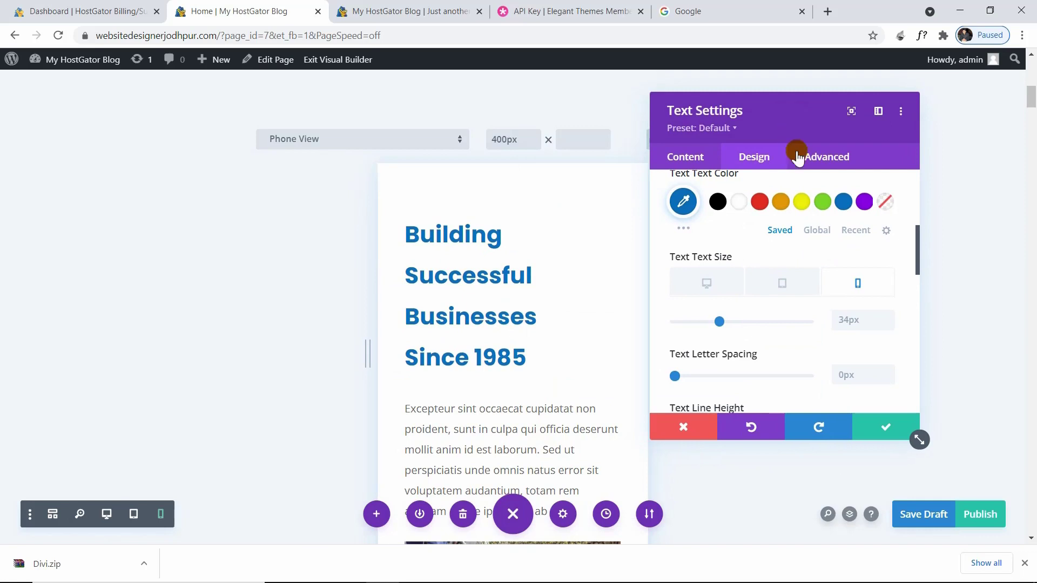
{"action": "left_click", "coordinate": [869, 317]}
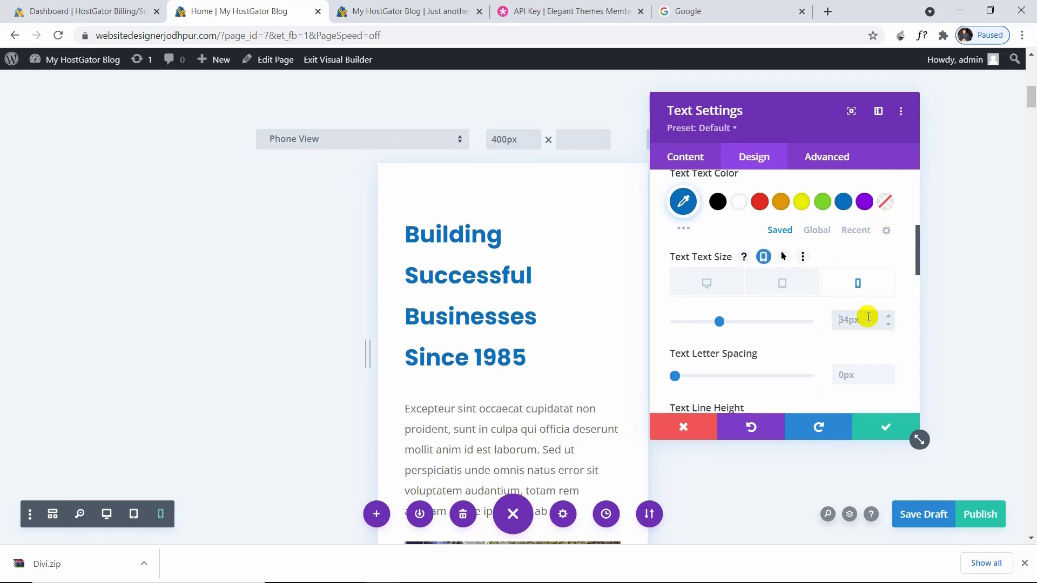
{"action": "type", "text": "22px"}
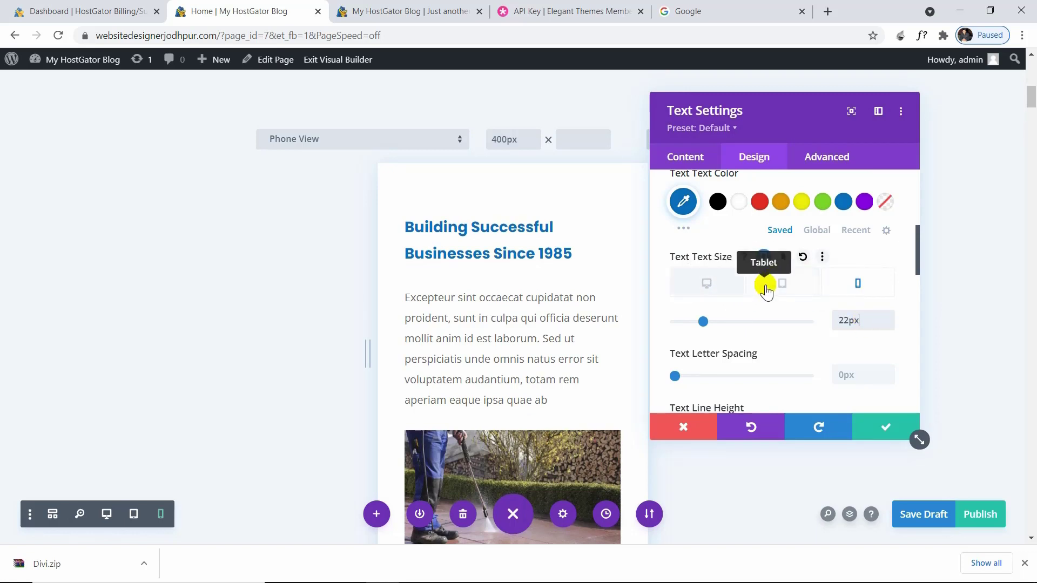
{"action": "left_click", "coordinate": [726, 292]}
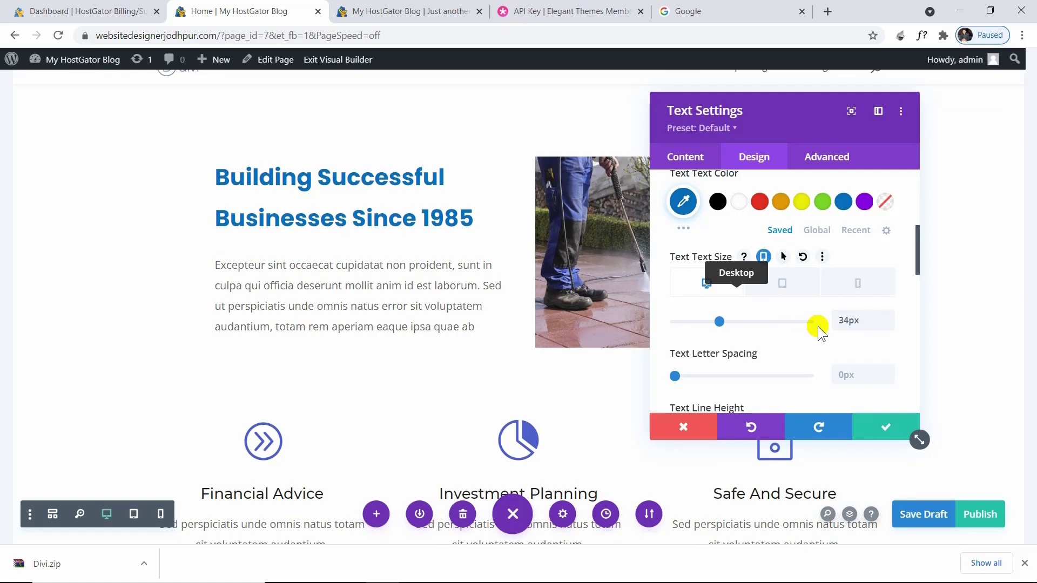
Step: Set the heading's letter spacing to 1px and its line height to 1.3em
{"action": "scroll", "coordinate": [817, 329], "scroll_direction": "down", "scroll_amount": 2}
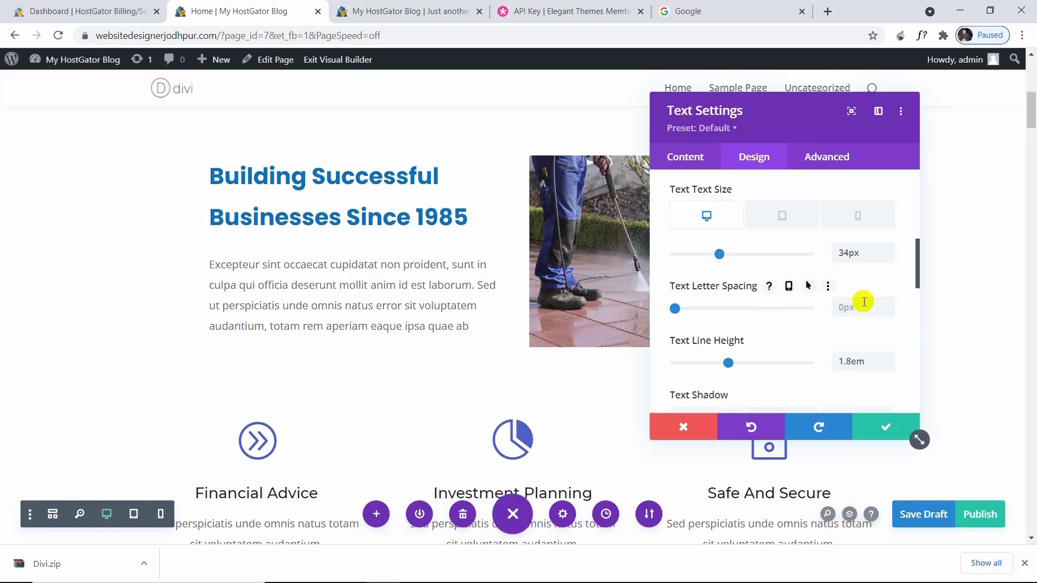
{"action": "left_click", "coordinate": [889, 305]}
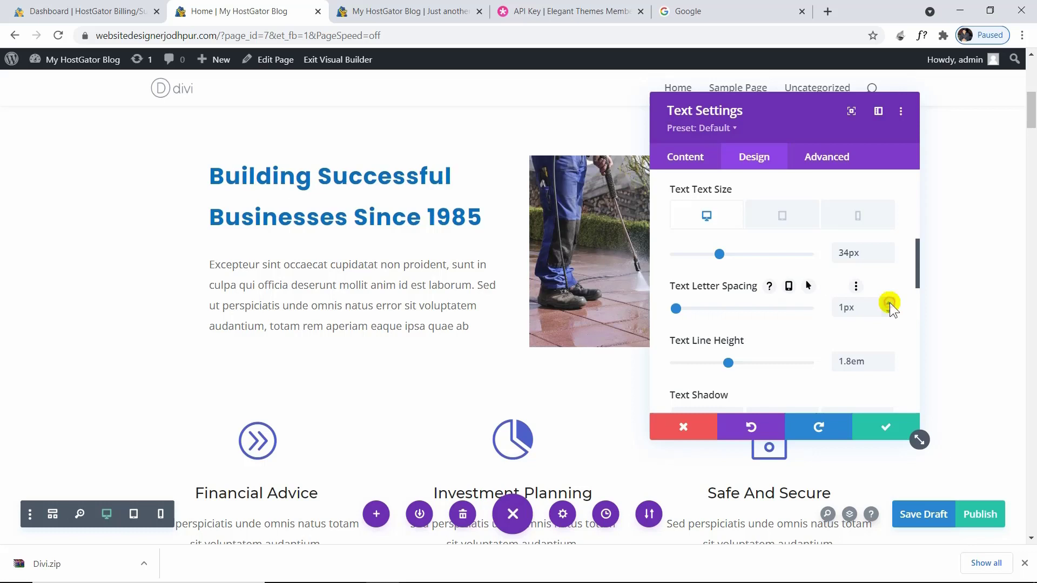
{"action": "left_click", "coordinate": [888, 365]}
{"action": "left_click", "coordinate": [887, 365]}
{"action": "left_click", "coordinate": [887, 365]}
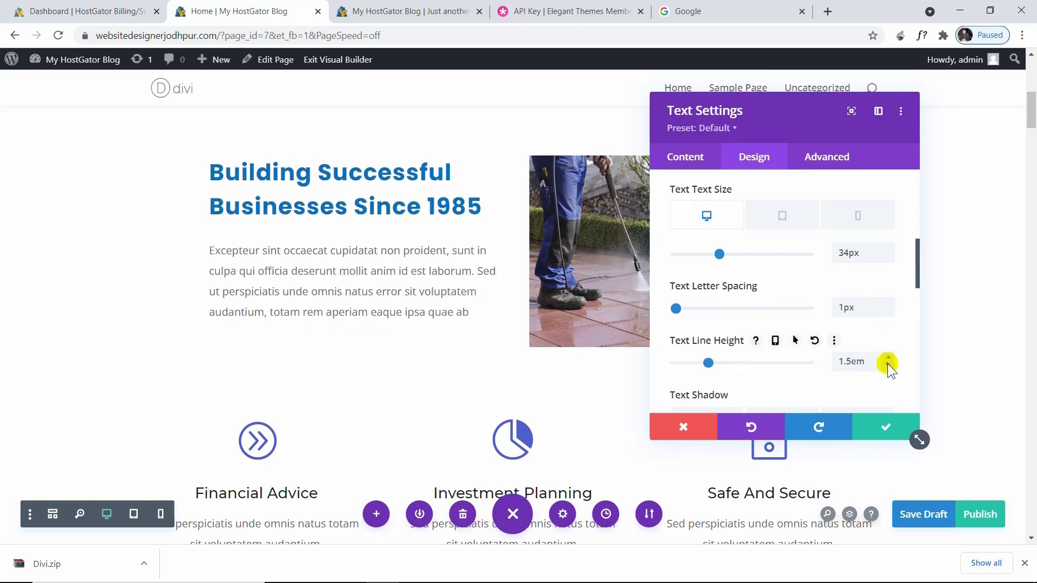
{"action": "left_click", "coordinate": [887, 365]}
{"action": "left_click", "coordinate": [888, 365]}
Step: Try different text shadow presets on the heading and review the shadow length and blur options
{"action": "scroll", "coordinate": [834, 372], "scroll_direction": "down", "scroll_amount": 3}
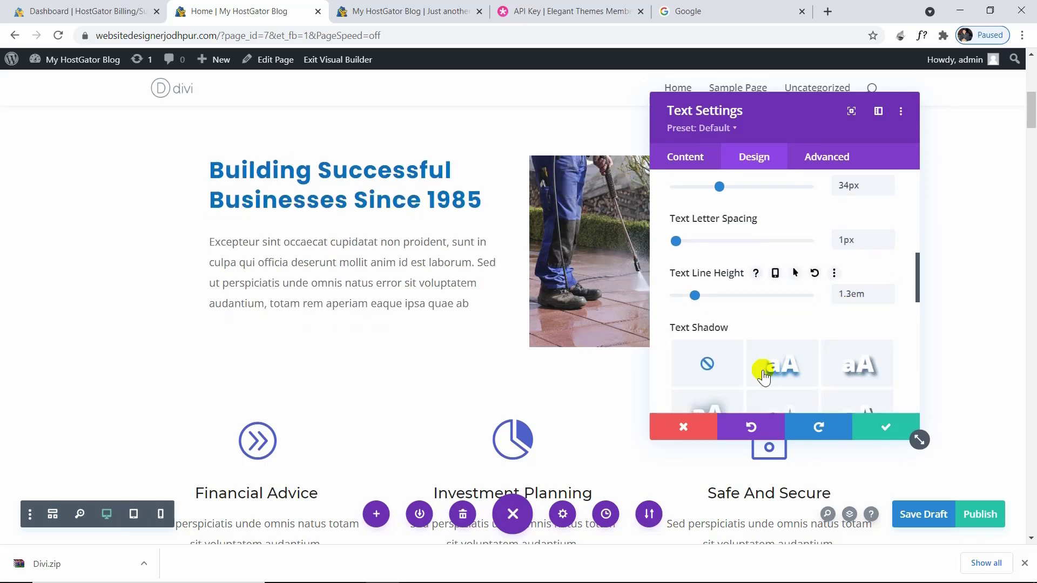
{"action": "left_click", "coordinate": [787, 304]}
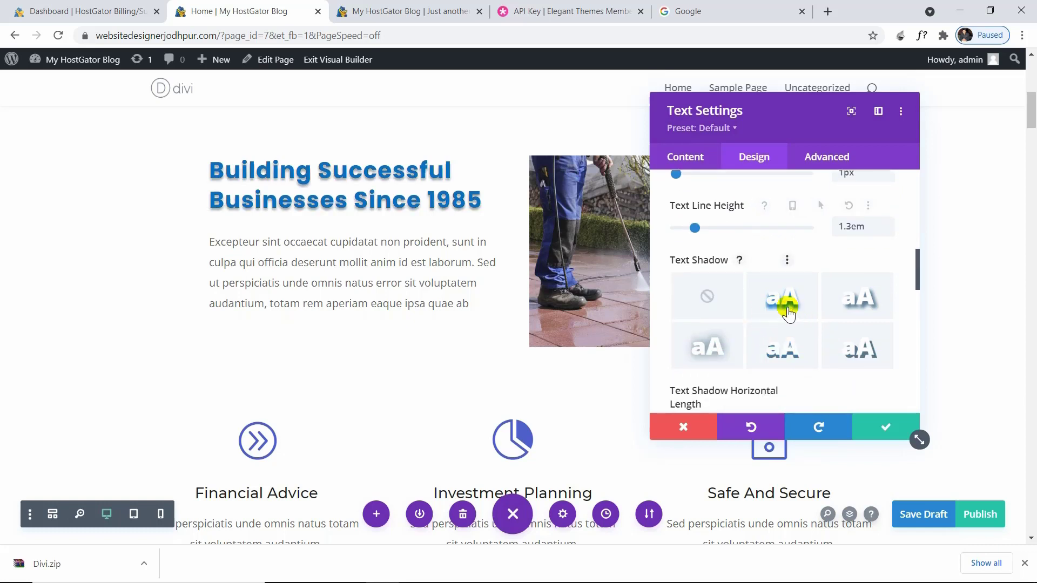
{"action": "left_click", "coordinate": [856, 342]}
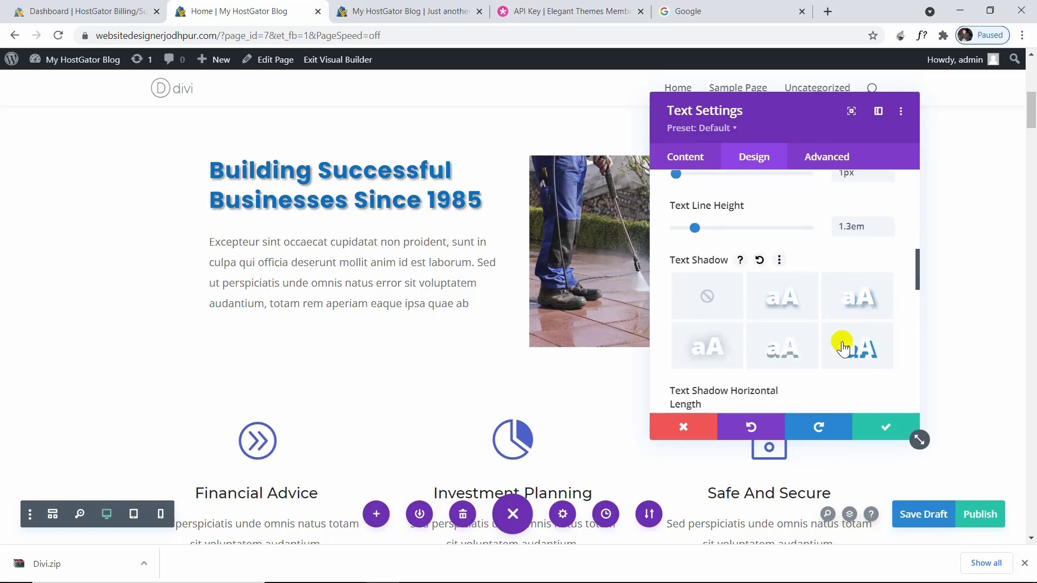
{"action": "scroll", "coordinate": [810, 291], "scroll_direction": "down", "scroll_amount": 3}
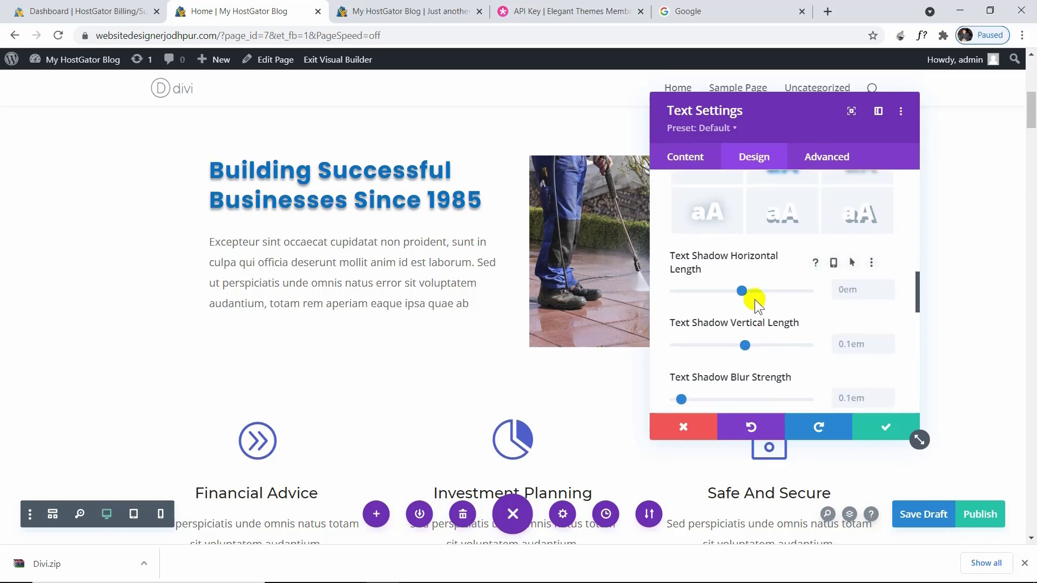
{"action": "scroll", "coordinate": [727, 303], "scroll_direction": "down", "scroll_amount": 1}
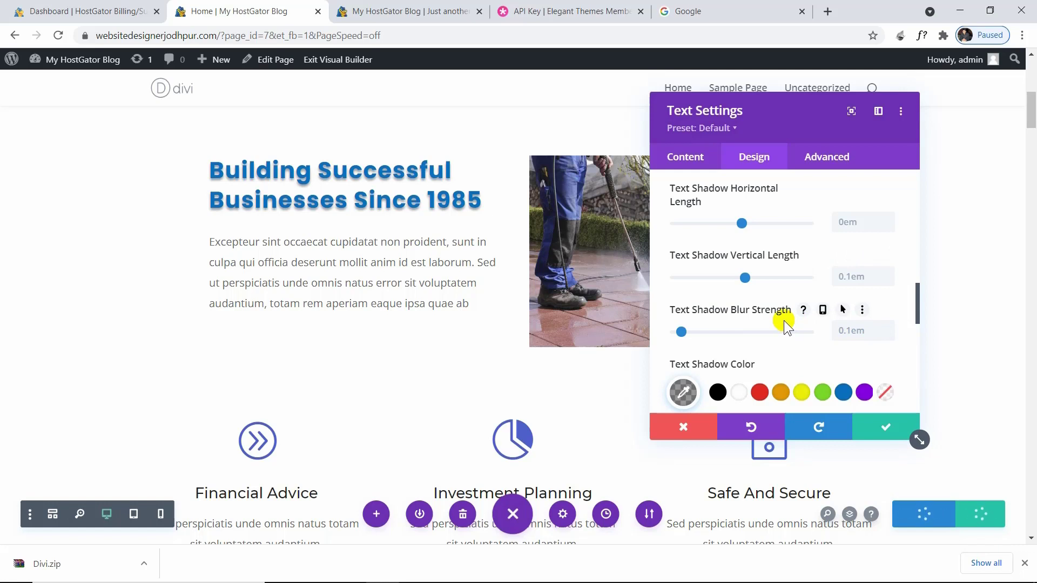
Step: Try right and center text alignment on the heading, and return it to left alignment
{"action": "scroll", "coordinate": [783, 320], "scroll_direction": "down", "scroll_amount": 3}
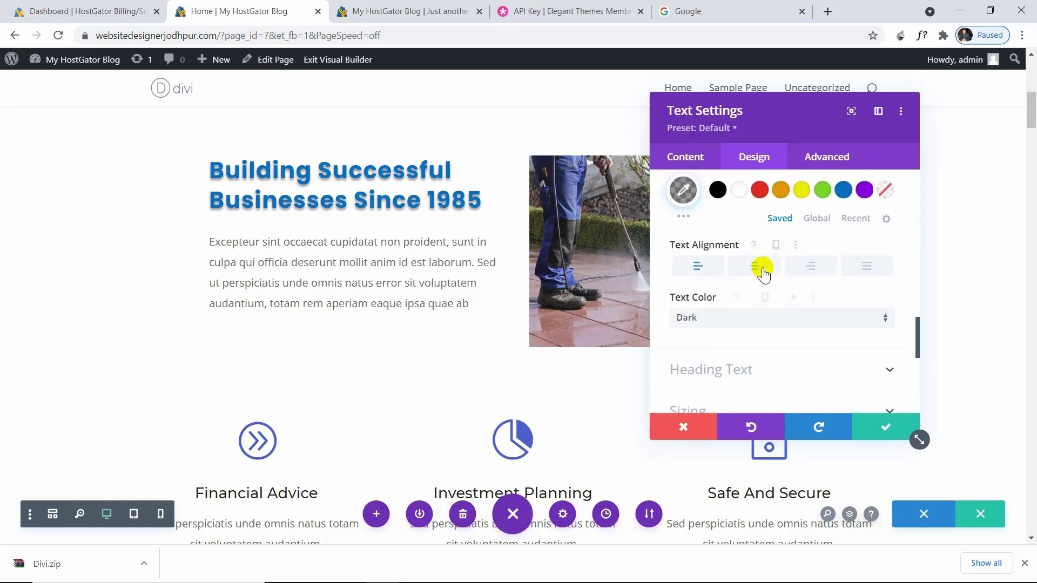
{"action": "left_click", "coordinate": [811, 266]}
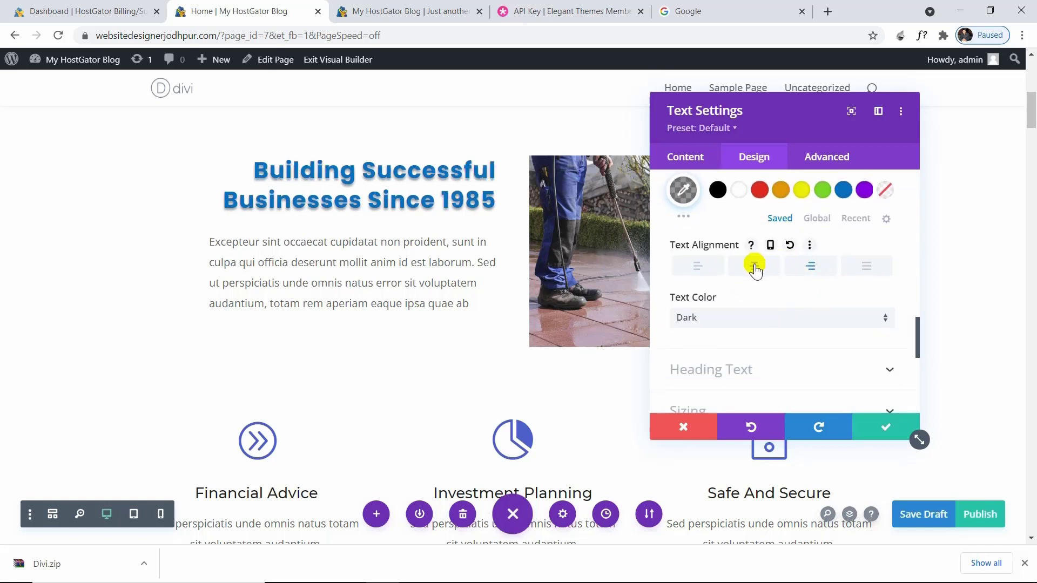
{"action": "left_click", "coordinate": [752, 266]}
{"action": "left_click", "coordinate": [696, 265]}
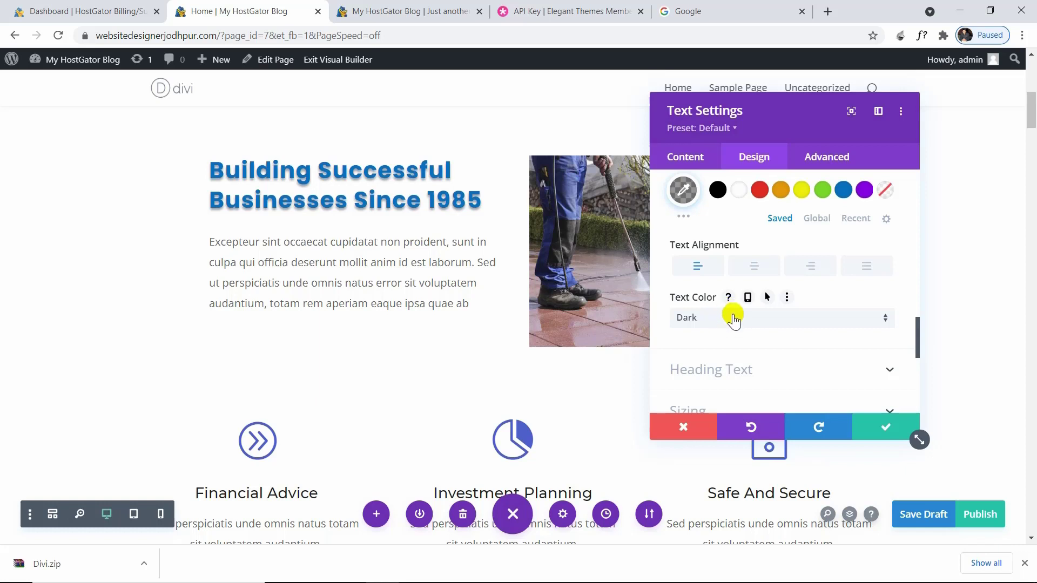
Step: Remove the text shadow from the heading and save the text module's settings
{"action": "scroll", "coordinate": [763, 377], "scroll_direction": "up", "scroll_amount": 3}
{"action": "scroll", "coordinate": [763, 377], "scroll_direction": "up", "scroll_amount": 3}
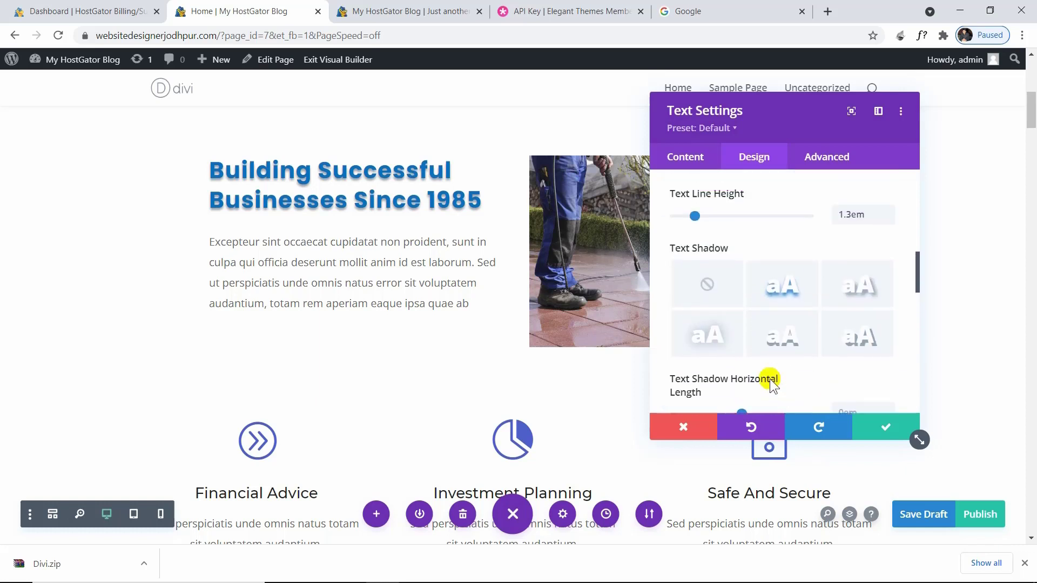
{"action": "scroll", "coordinate": [769, 378], "scroll_direction": "down", "scroll_amount": 5}
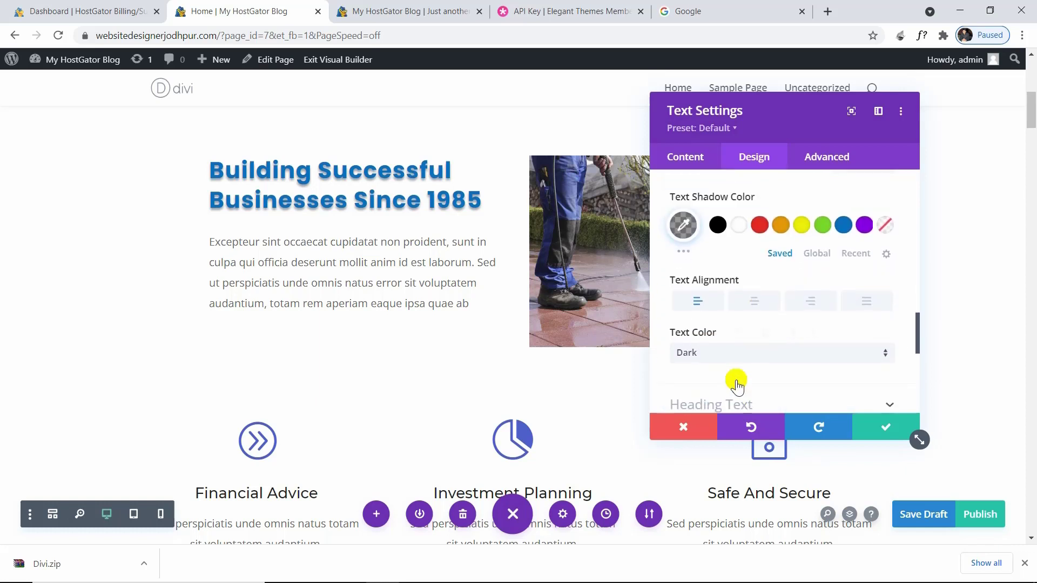
{"action": "scroll", "coordinate": [737, 380], "scroll_direction": "up", "scroll_amount": 6}
{"action": "left_click", "coordinate": [724, 296]}
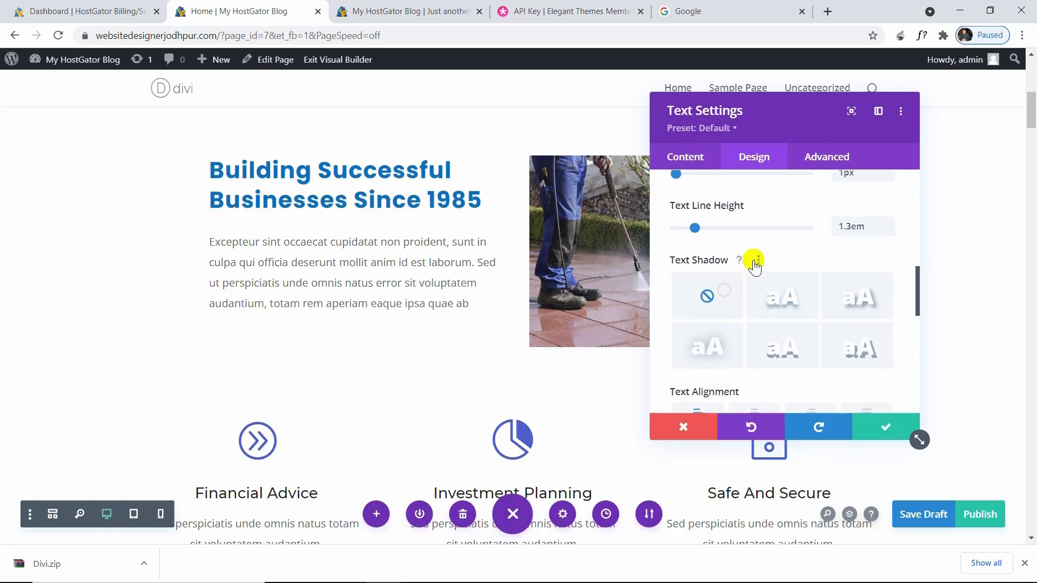
{"action": "left_click", "coordinate": [762, 168]}
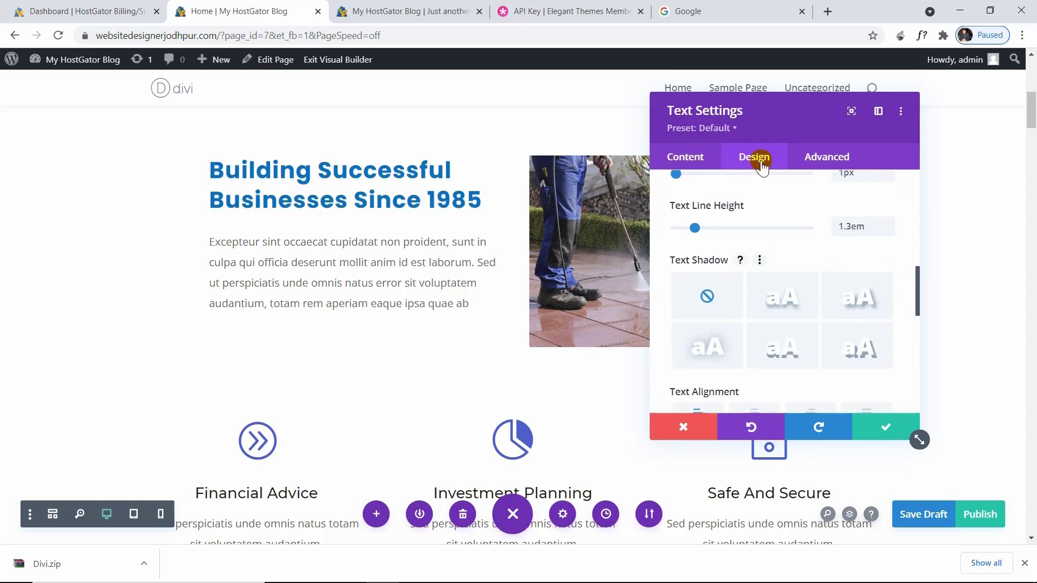
{"action": "left_click", "coordinate": [881, 425]}
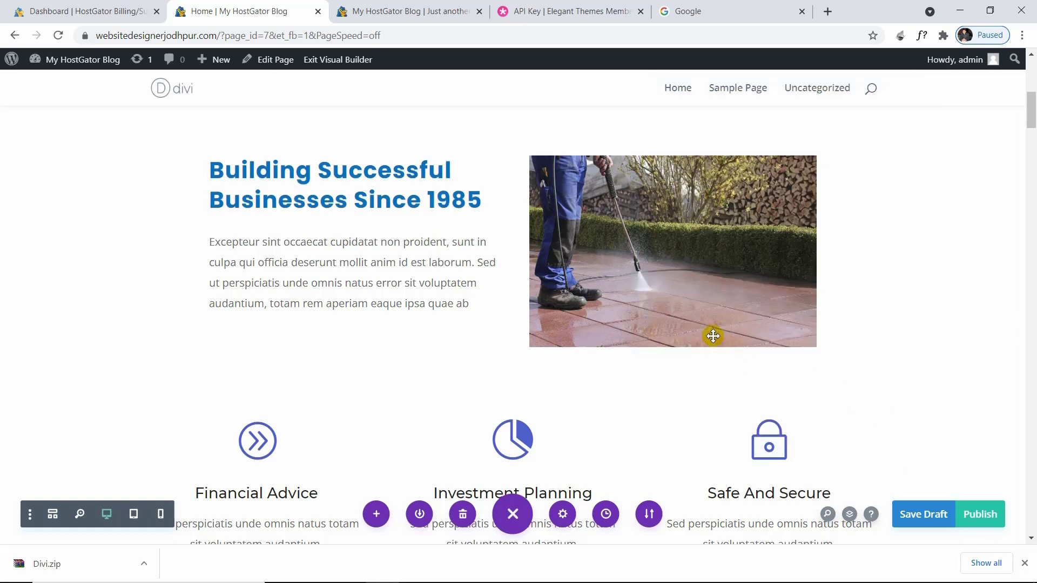
Step: Open the border design options of the pressure-washing image
{"action": "mouse_move", "coordinate": [587, 298]}
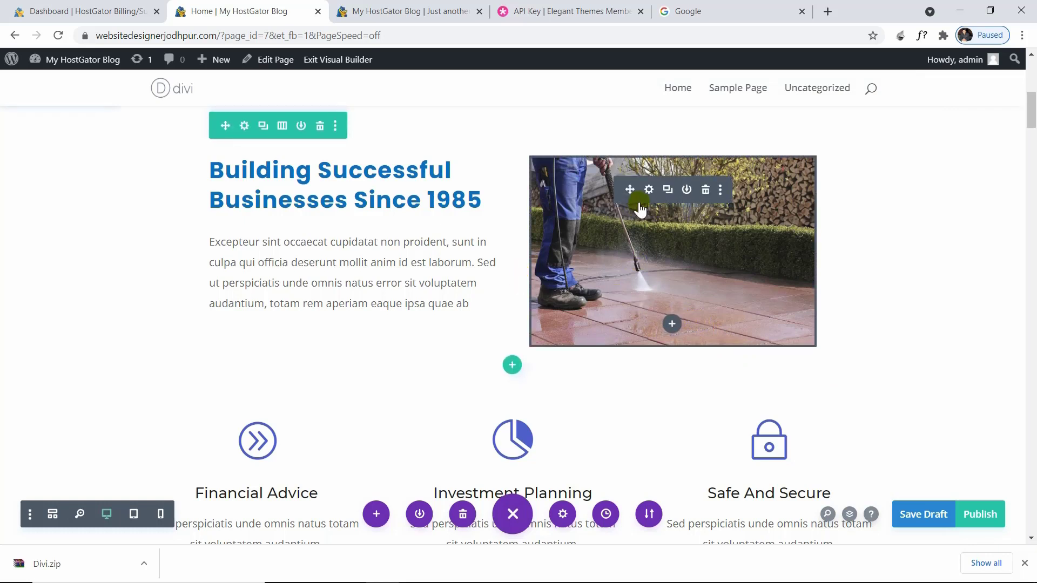
{"action": "left_click", "coordinate": [649, 189]}
{"action": "left_click", "coordinate": [741, 162]}
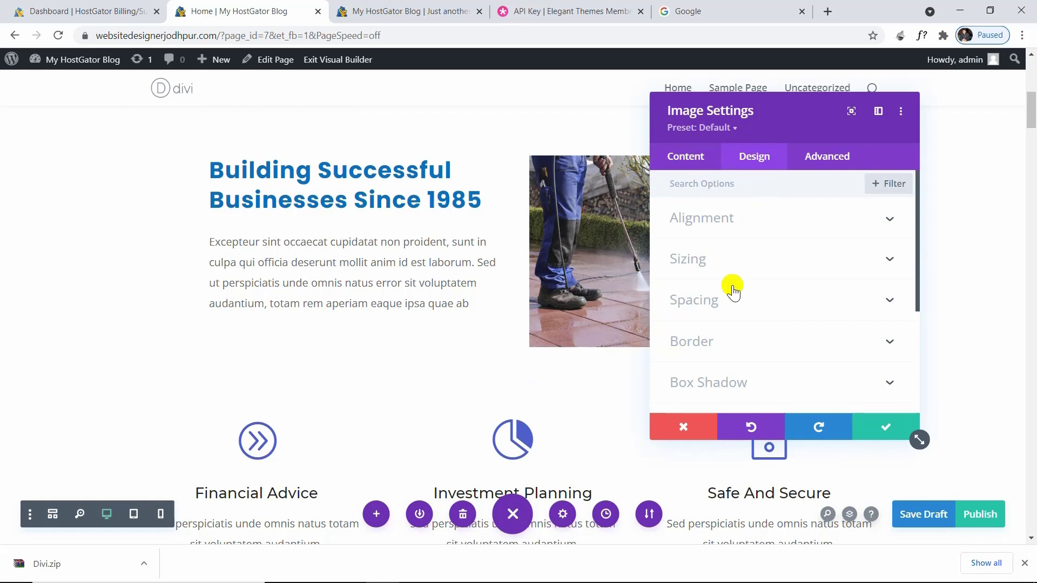
{"action": "scroll", "coordinate": [731, 294], "scroll_direction": "down", "scroll_amount": 2}
{"action": "left_click", "coordinate": [727, 279]}
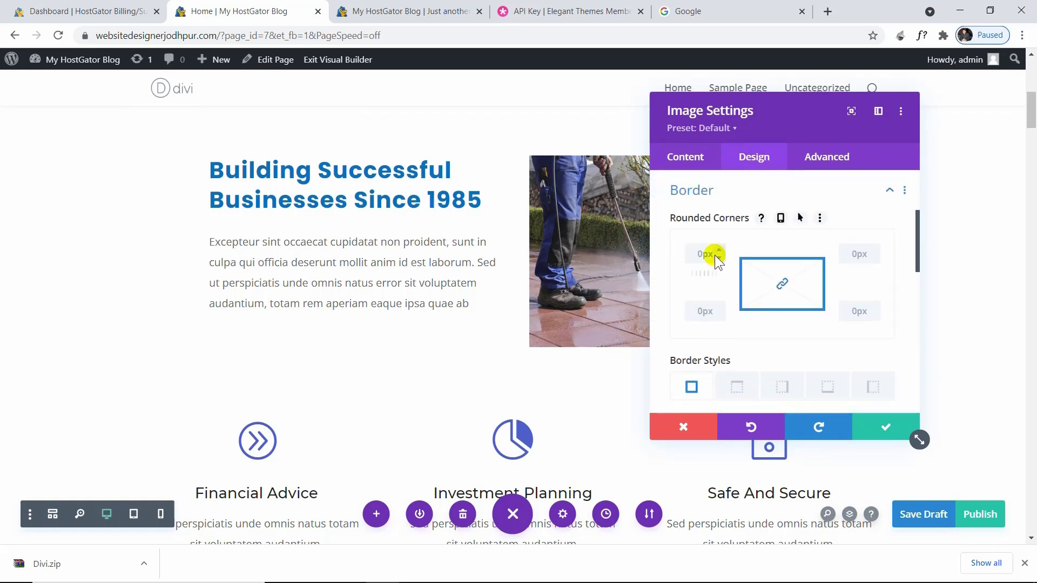
Step: Try 50px rounded corners on the image, unlink them with the top-left corner at 0px, and relink all four at 0px
{"action": "left_click", "coordinate": [693, 253]}
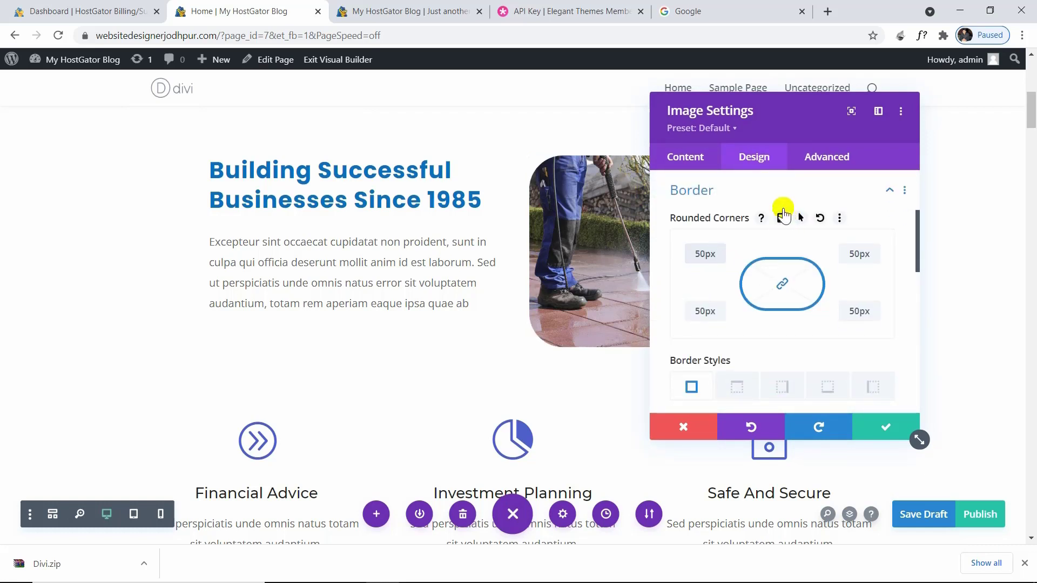
{"action": "left_click_drag", "start_coordinate": [719, 127], "coordinate": [798, 140]}
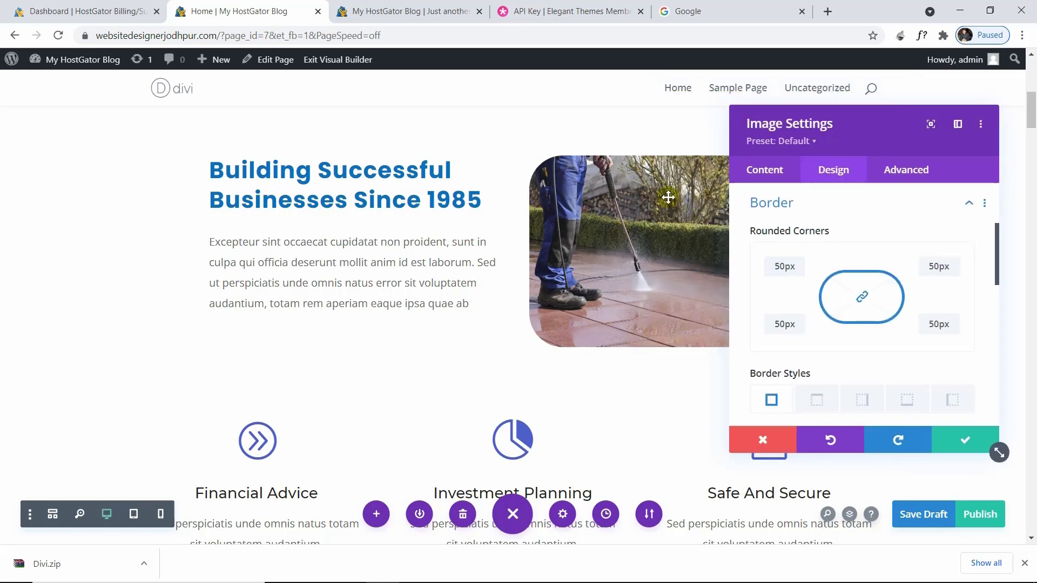
{"action": "left_click", "coordinate": [864, 298]}
{"action": "left_click_drag", "start_coordinate": [768, 269], "coordinate": [801, 267]}
{"action": "type", "text": "0"}
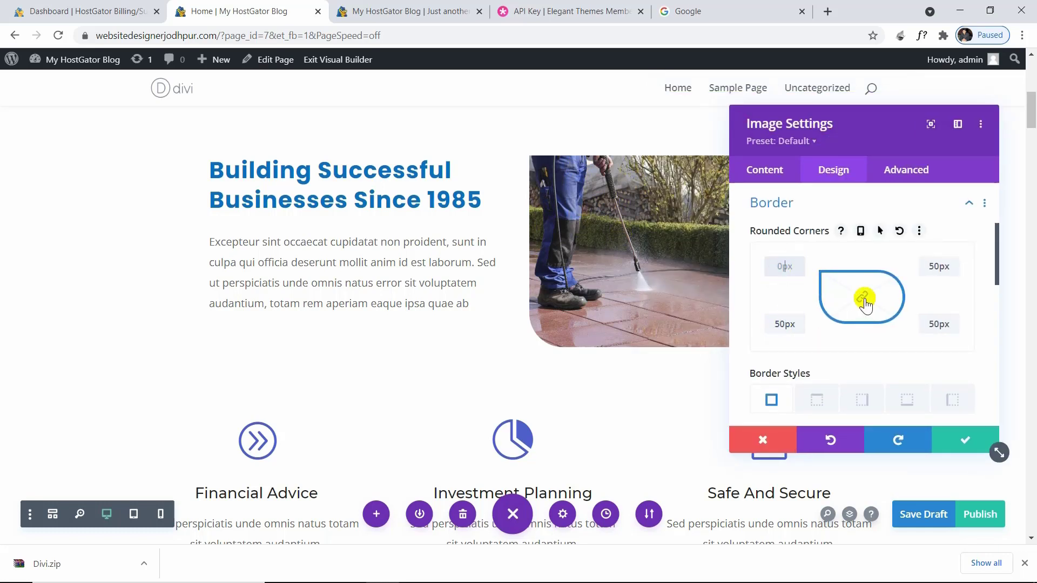
{"action": "left_click", "coordinate": [864, 300]}
Step: Give the pressure-washing image a border on all sides, 5px wide and coloured blue #0c71c3
{"action": "scroll", "coordinate": [863, 302], "scroll_direction": "down", "scroll_amount": 1}
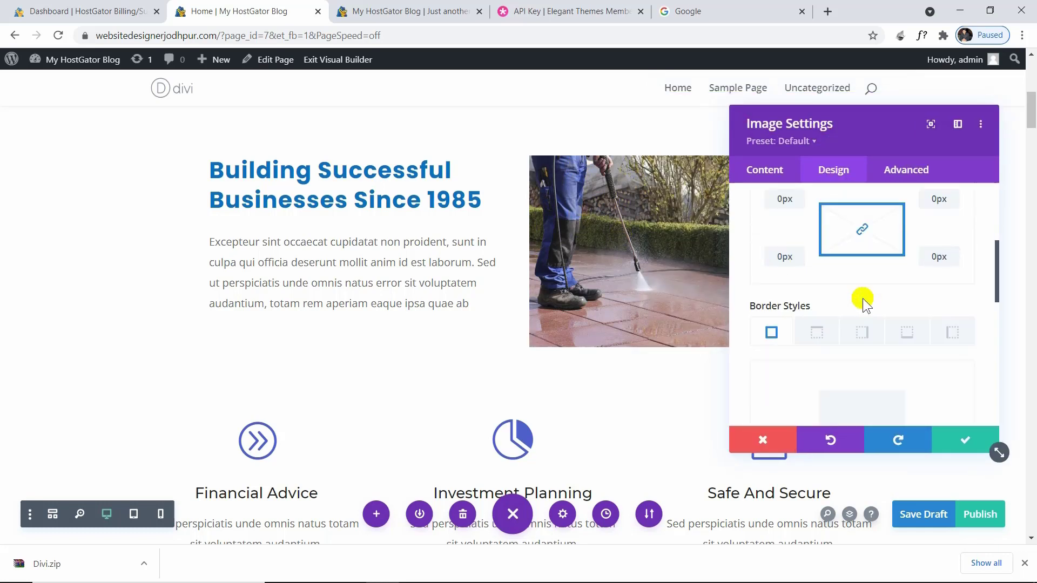
{"action": "scroll", "coordinate": [778, 324], "scroll_direction": "down", "scroll_amount": 1}
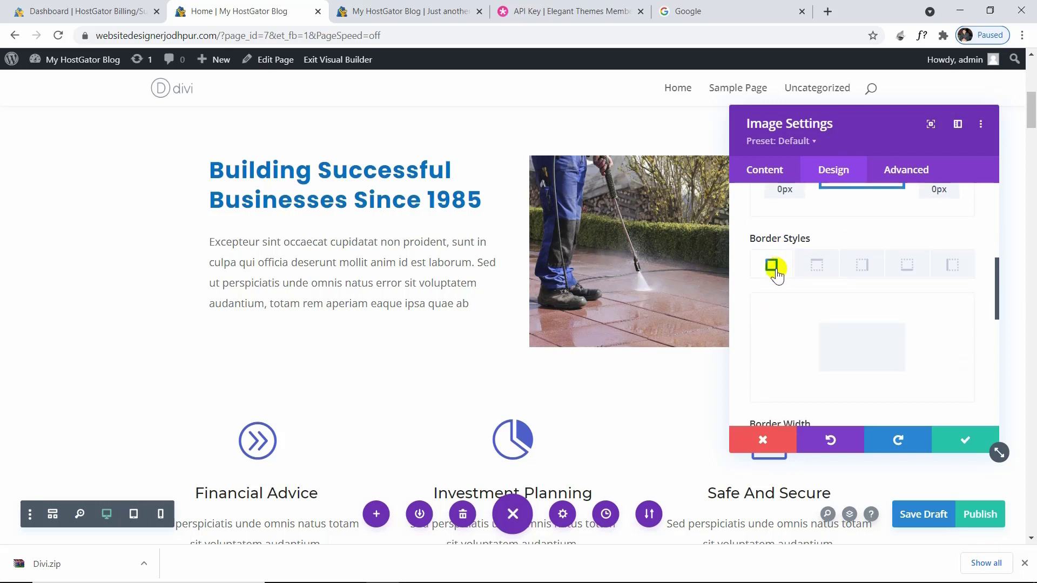
{"action": "scroll", "coordinate": [776, 270], "scroll_direction": "down", "scroll_amount": 2}
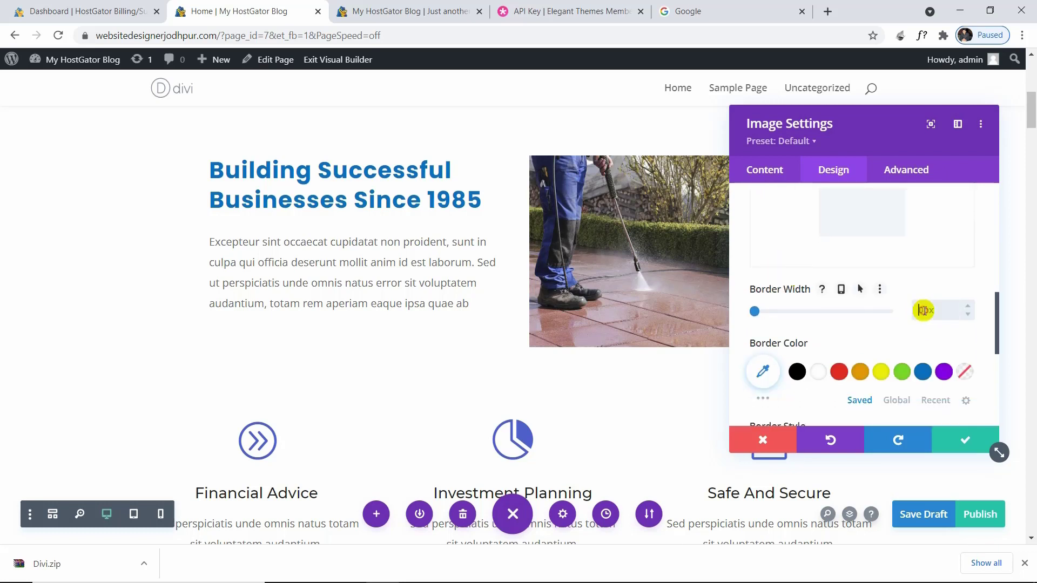
{"action": "left_click", "coordinate": [859, 350]}
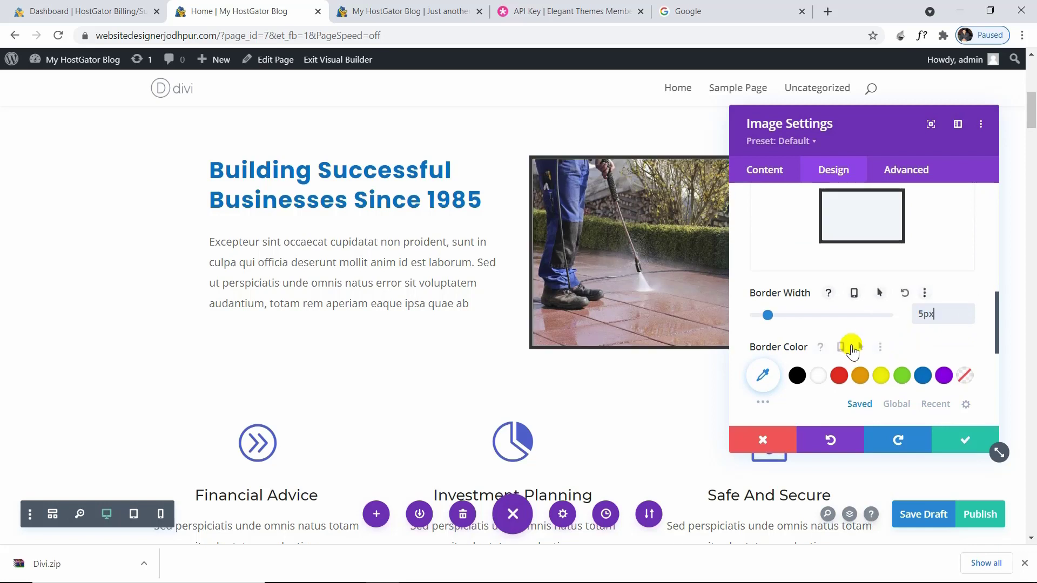
{"action": "left_click", "coordinate": [923, 378]}
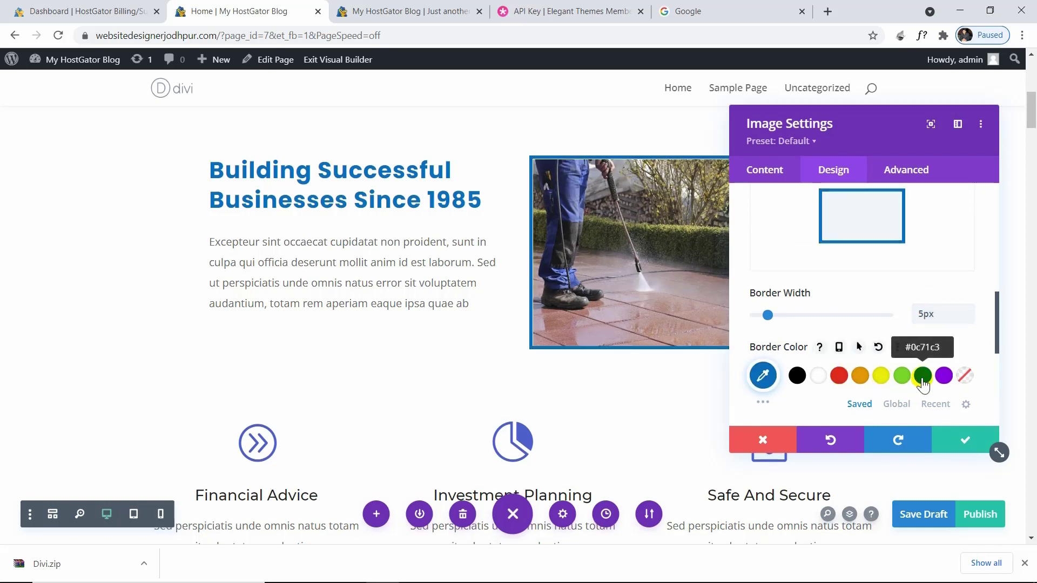
Step: Apply the fourth preset box shadow, cast beneath the bottom edge, to the pressure-washing image
{"action": "left_click_drag", "start_coordinate": [834, 129], "coordinate": [348, 114]}
{"action": "scroll", "coordinate": [338, 241], "scroll_direction": "down", "scroll_amount": 4}
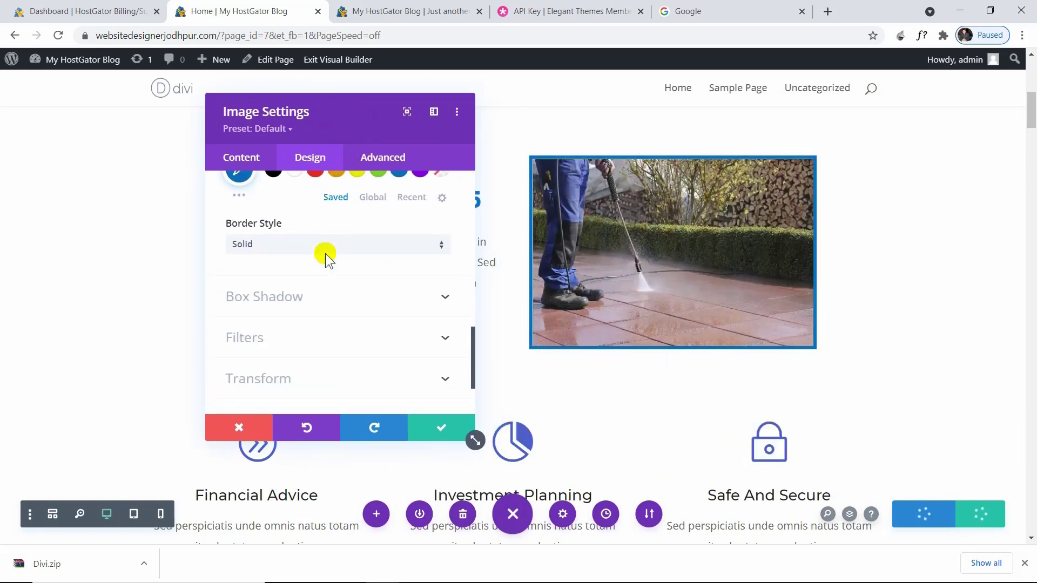
{"action": "left_click", "coordinate": [313, 290]}
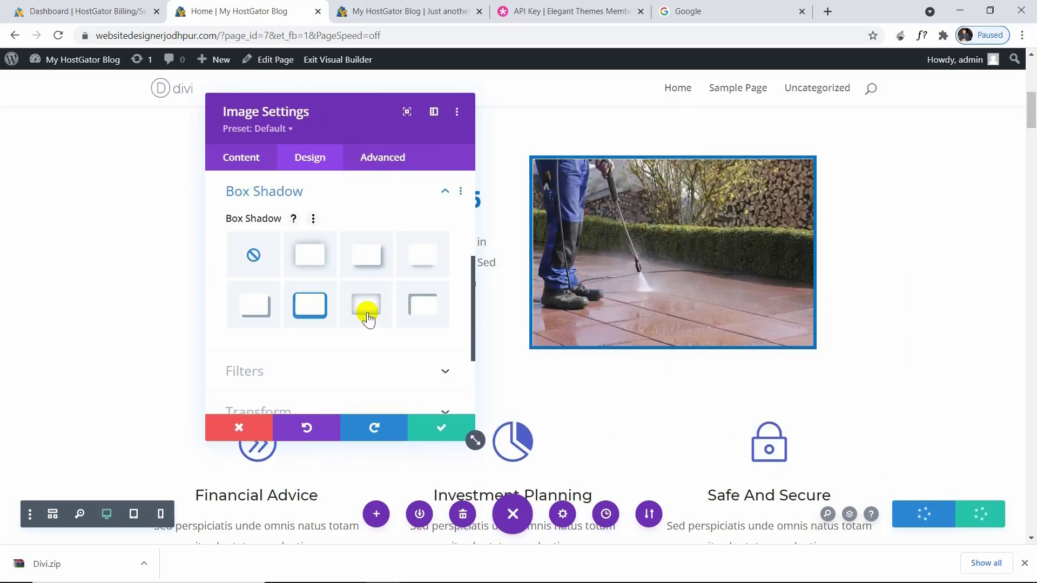
{"action": "left_click", "coordinate": [423, 258]}
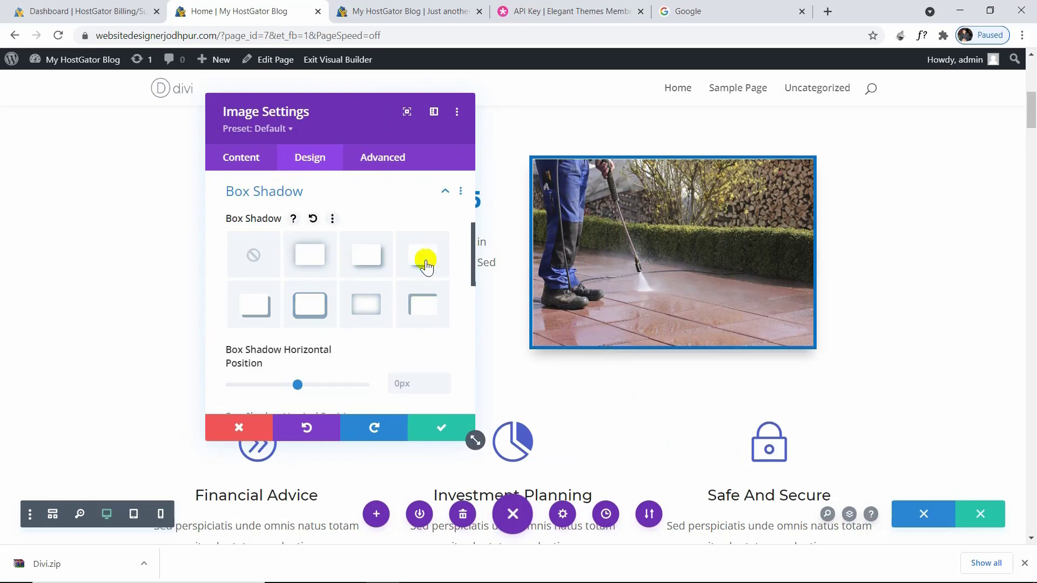
Step: Apply a Slide animation to the image, trying the Left direction before choosing Right
{"action": "scroll", "coordinate": [329, 305], "scroll_direction": "down", "scroll_amount": 3}
{"action": "scroll", "coordinate": [329, 305], "scroll_direction": "down", "scroll_amount": 5}
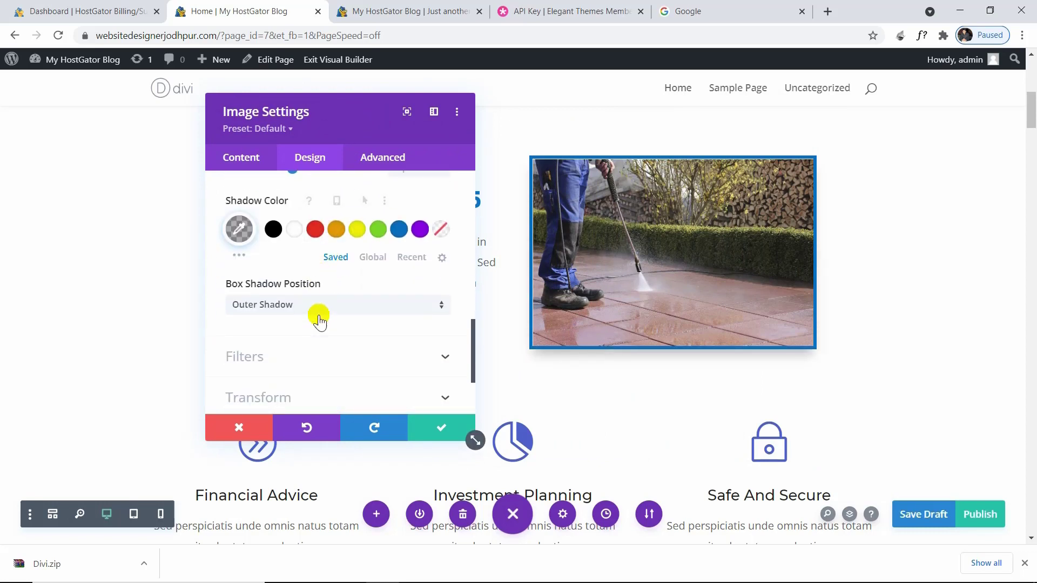
{"action": "scroll", "coordinate": [308, 338], "scroll_direction": "down", "scroll_amount": 2}
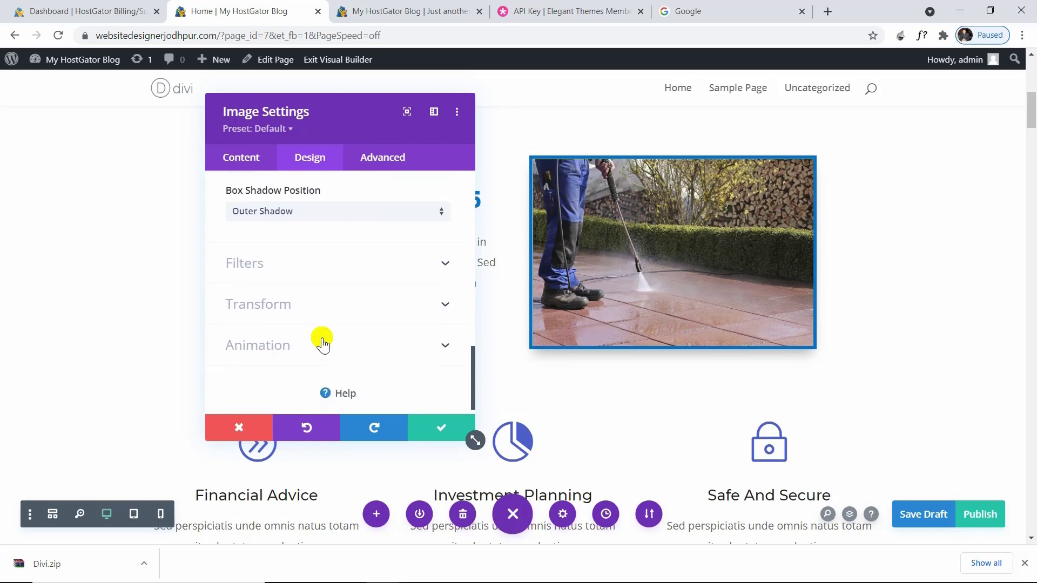
{"action": "left_click", "coordinate": [324, 347]}
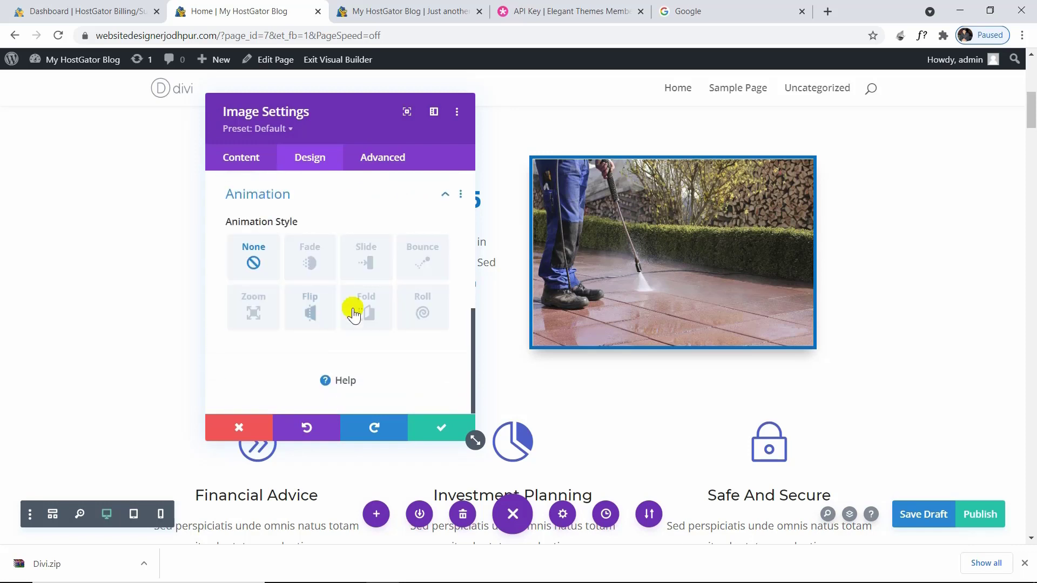
{"action": "left_click", "coordinate": [364, 251]}
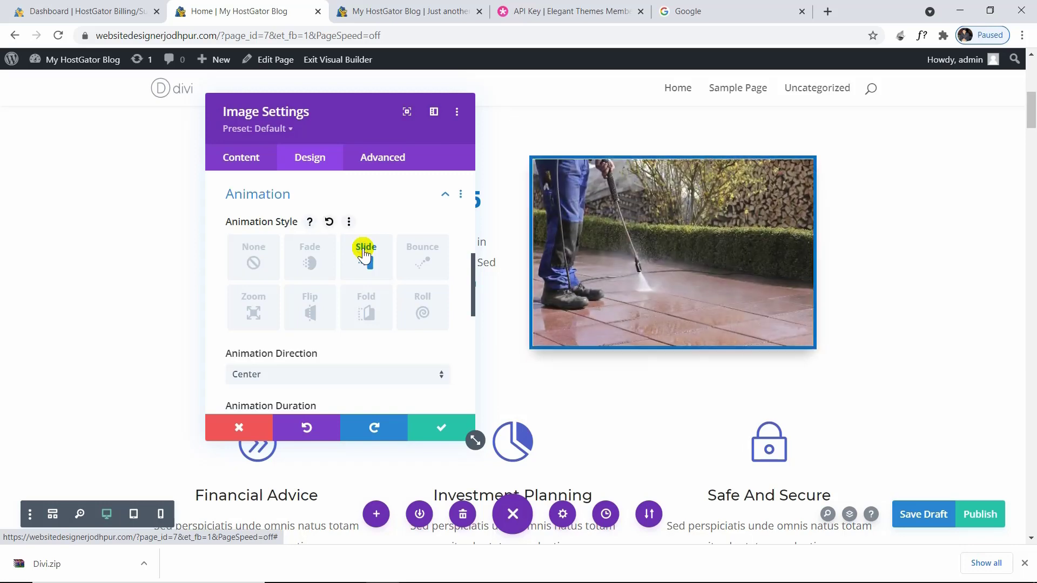
{"action": "left_click", "coordinate": [317, 373]}
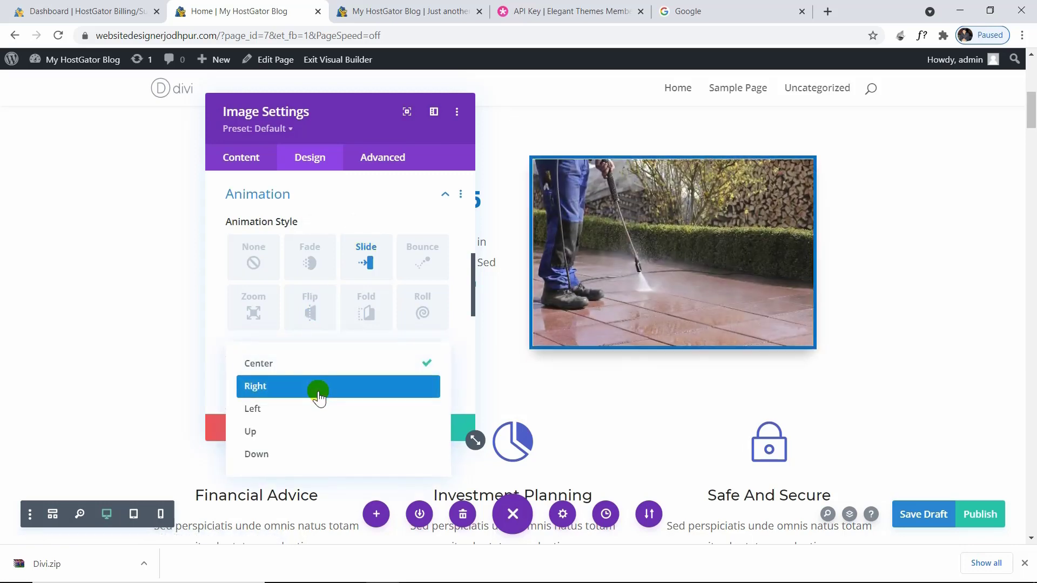
{"action": "left_click", "coordinate": [317, 409]}
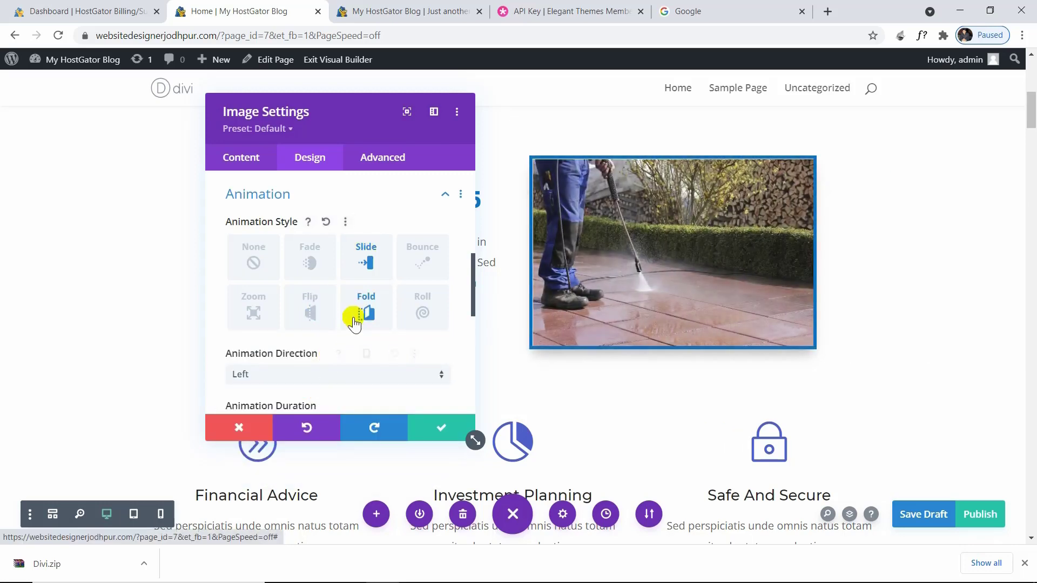
{"action": "left_click", "coordinate": [318, 378]}
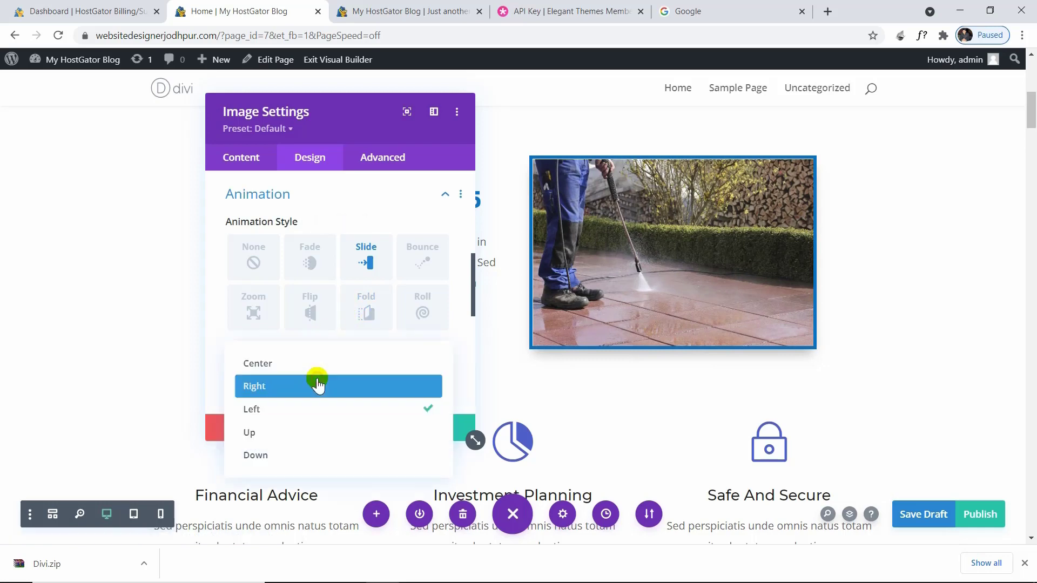
{"action": "left_click", "coordinate": [316, 386]}
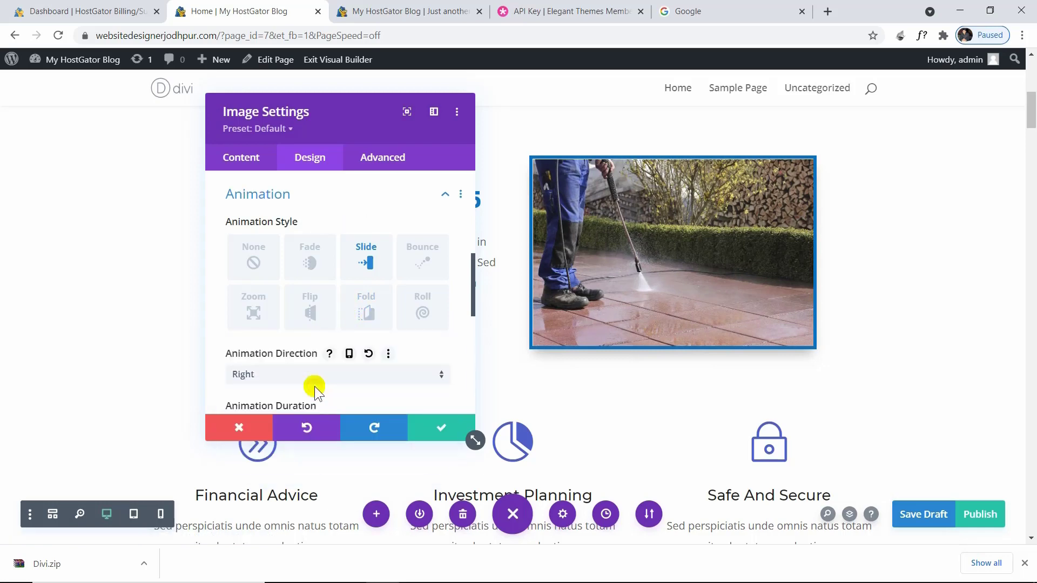
Step: Review the image's remaining animation and design options and save the image settings
{"action": "scroll", "coordinate": [338, 327], "scroll_direction": "down", "scroll_amount": 4}
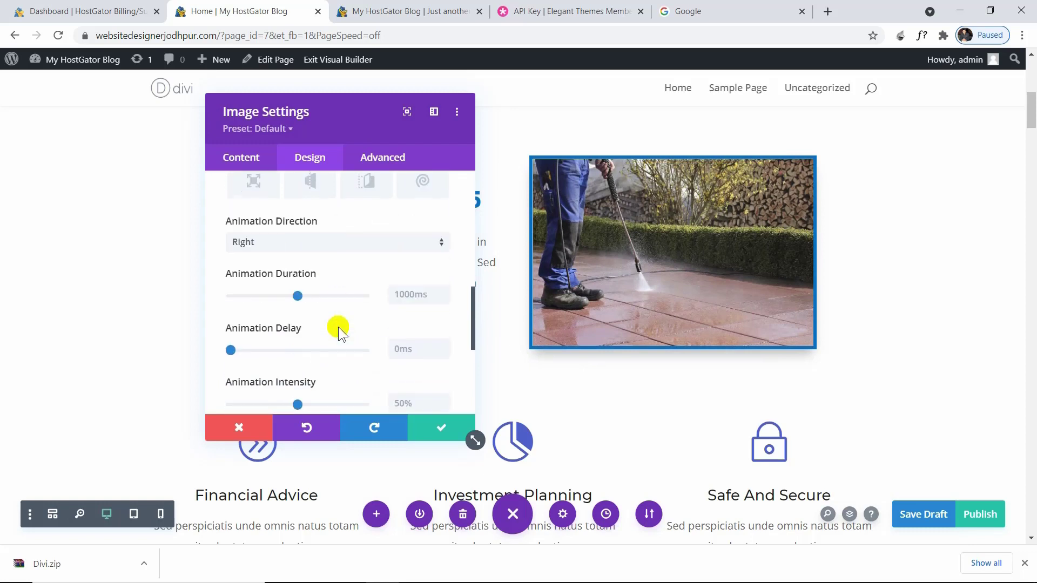
{"action": "scroll", "coordinate": [340, 277], "scroll_direction": "down", "scroll_amount": 3}
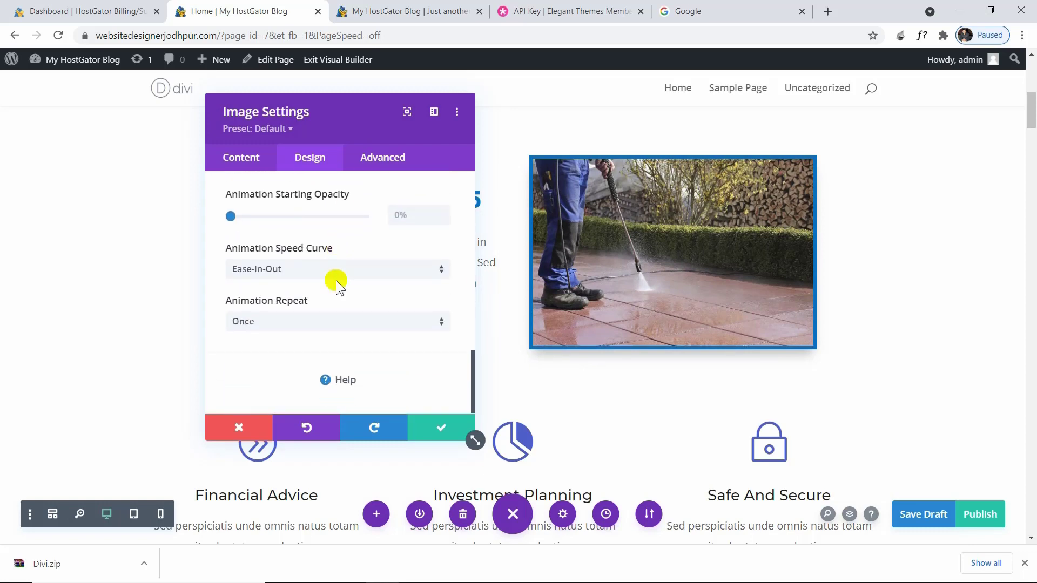
{"action": "scroll", "coordinate": [336, 281], "scroll_direction": "up", "scroll_amount": 8}
{"action": "scroll", "coordinate": [346, 282], "scroll_direction": "up", "scroll_amount": 6}
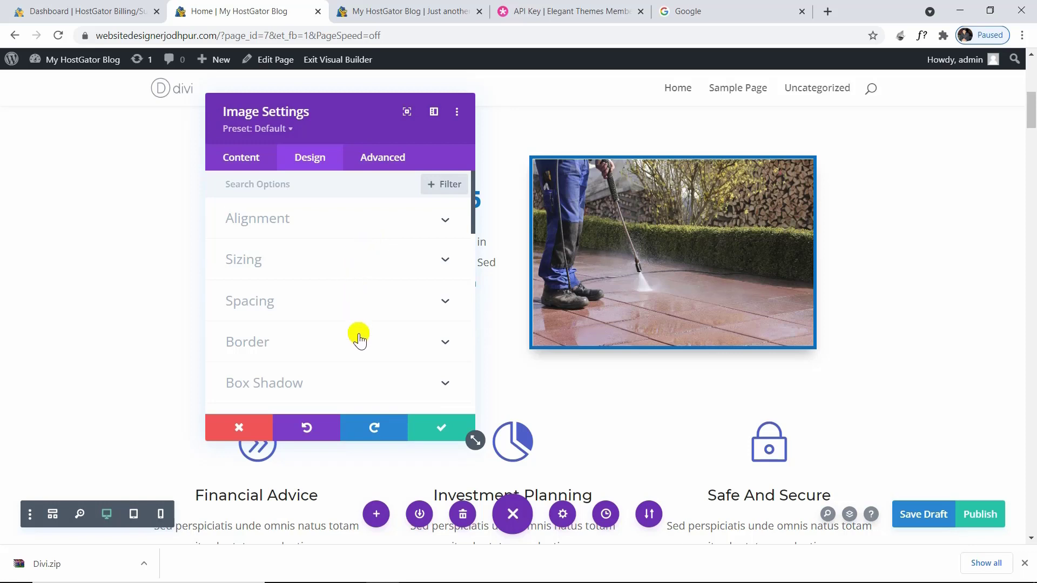
{"action": "scroll", "coordinate": [359, 339], "scroll_direction": "down", "scroll_amount": 1}
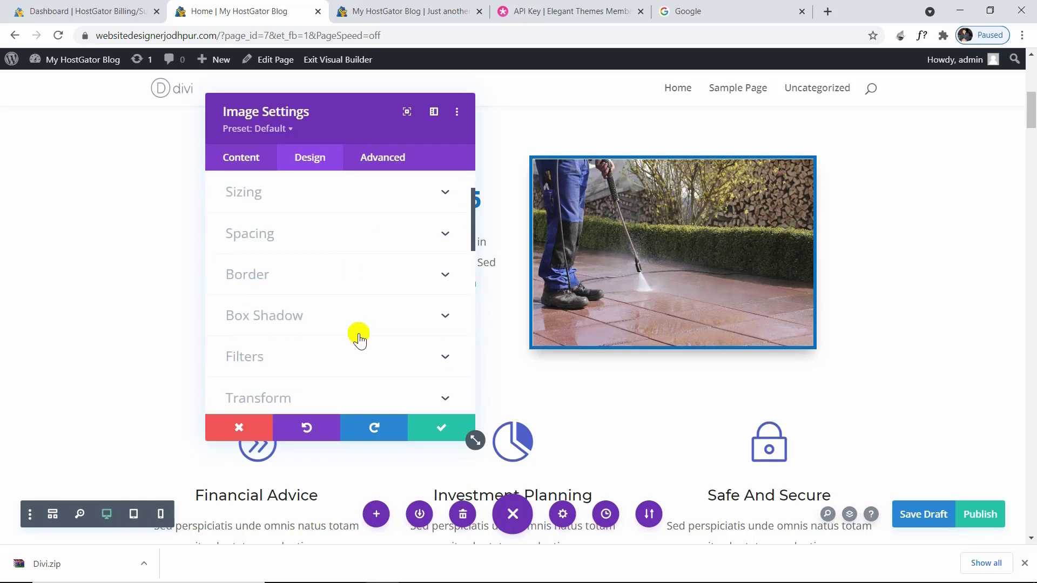
{"action": "left_click", "coordinate": [436, 428]}
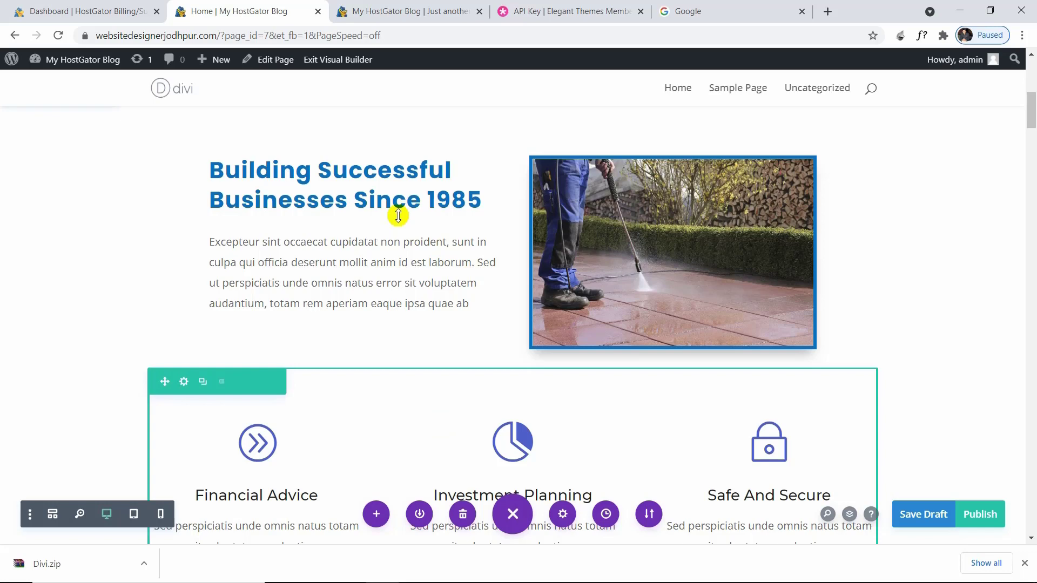
Step: Add a 1px border on all sides of the "Building Successful Businesses Since 1985" heading module
{"action": "mouse_move", "coordinate": [293, 173]}
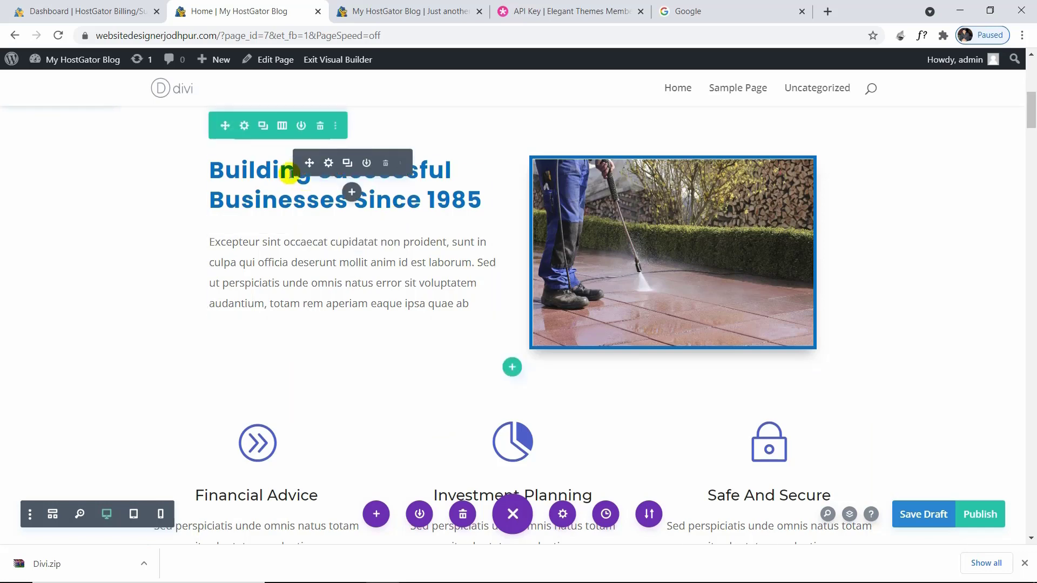
{"action": "left_click", "coordinate": [329, 163]}
{"action": "left_click_drag", "start_coordinate": [419, 138], "coordinate": [684, 132]}
{"action": "left_click", "coordinate": [636, 167]}
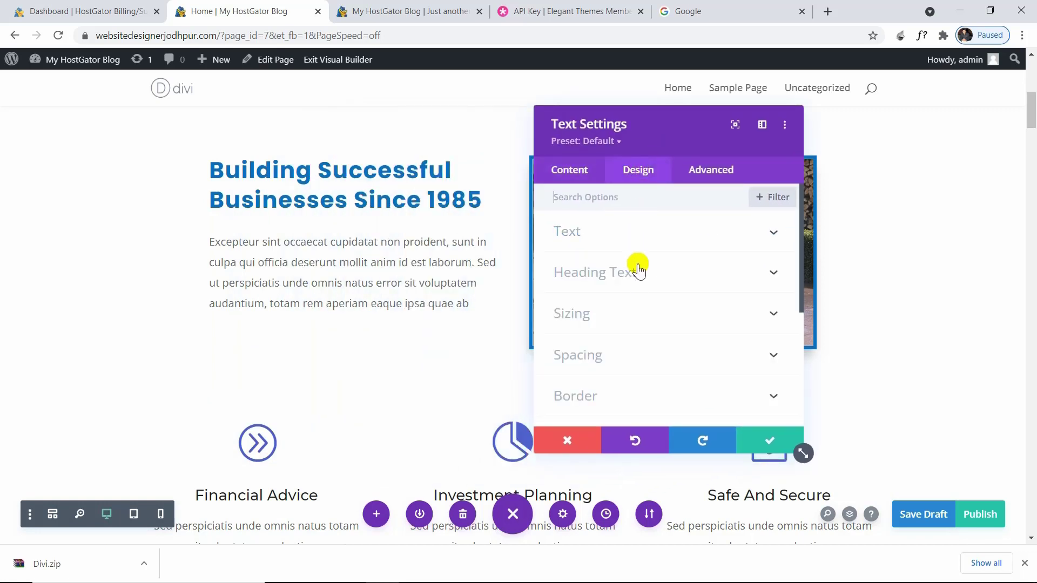
{"action": "scroll", "coordinate": [638, 273], "scroll_direction": "down", "scroll_amount": 1}
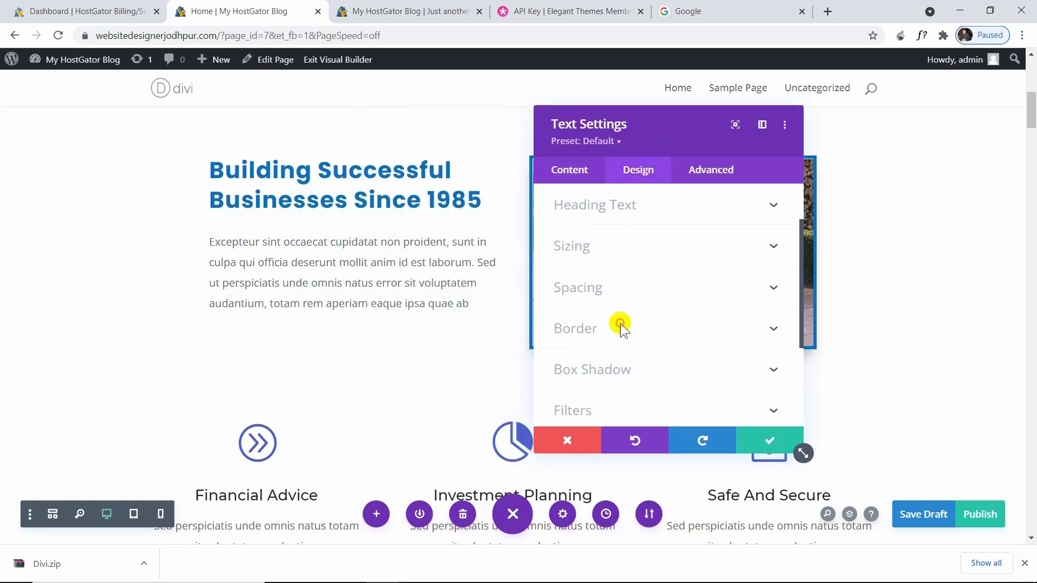
{"action": "left_click", "coordinate": [620, 323]}
{"action": "scroll", "coordinate": [615, 312], "scroll_direction": "down", "scroll_amount": 2}
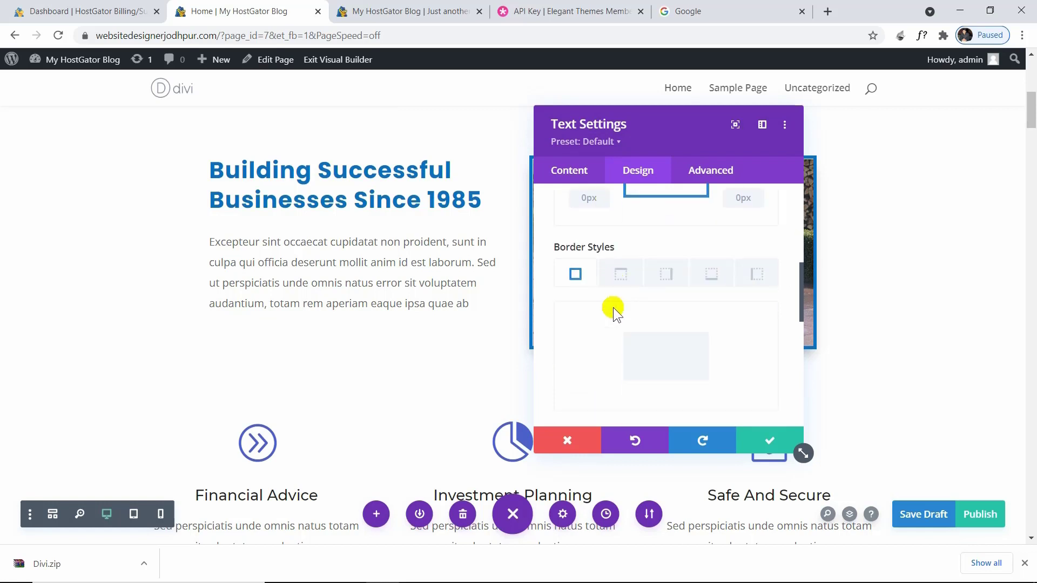
{"action": "scroll", "coordinate": [614, 313], "scroll_direction": "down", "scroll_amount": 1}
{"action": "left_click", "coordinate": [773, 374]}
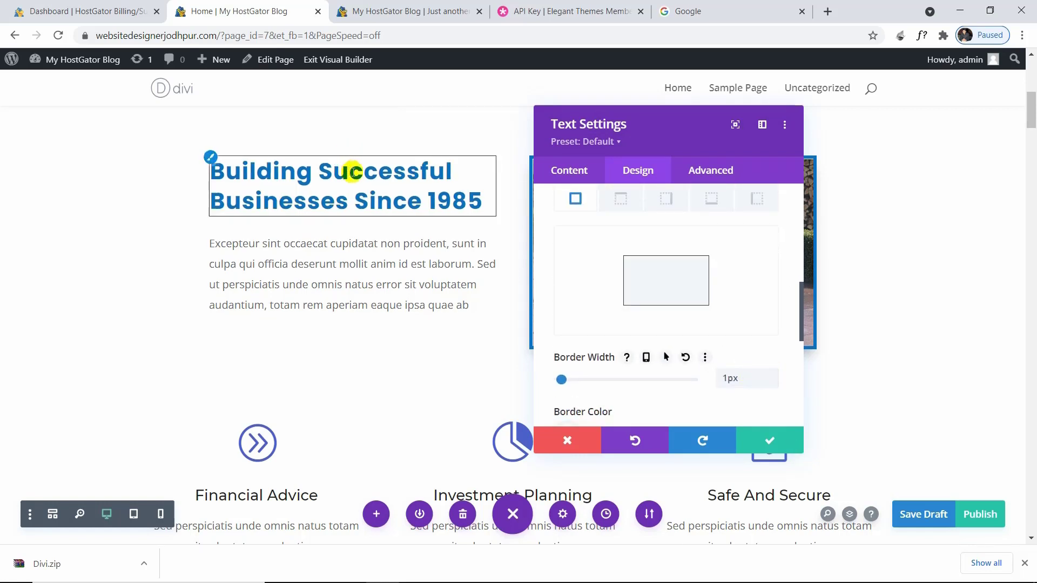
Step: Set the heading module's top, bottom, left and right padding to 20px and save the text settings
{"action": "scroll", "coordinate": [593, 302], "scroll_direction": "up", "scroll_amount": 2}
{"action": "scroll", "coordinate": [593, 303], "scroll_direction": "up", "scroll_amount": 2}
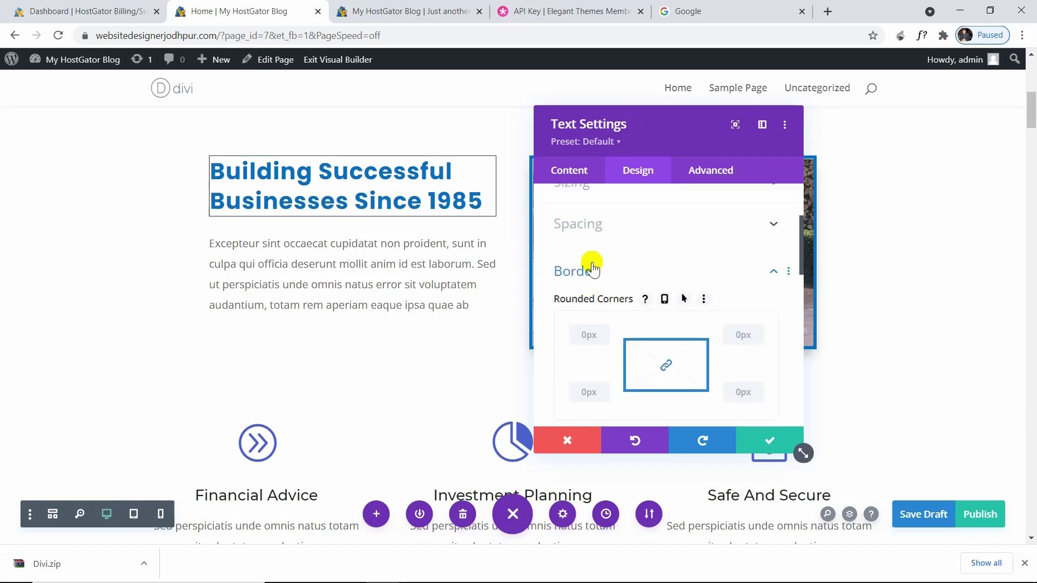
{"action": "left_click", "coordinate": [592, 269]}
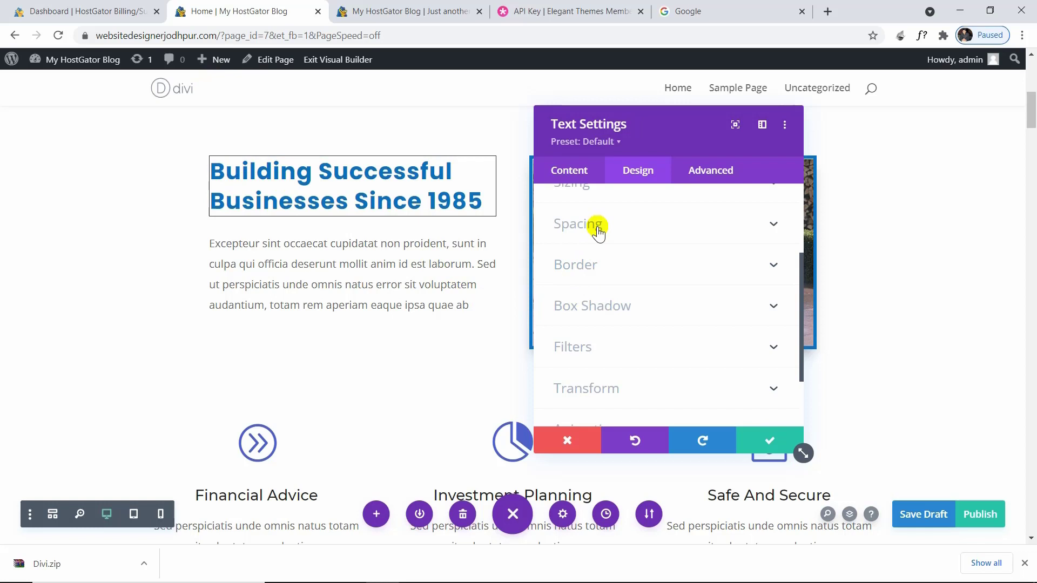
{"action": "left_click", "coordinate": [597, 228]}
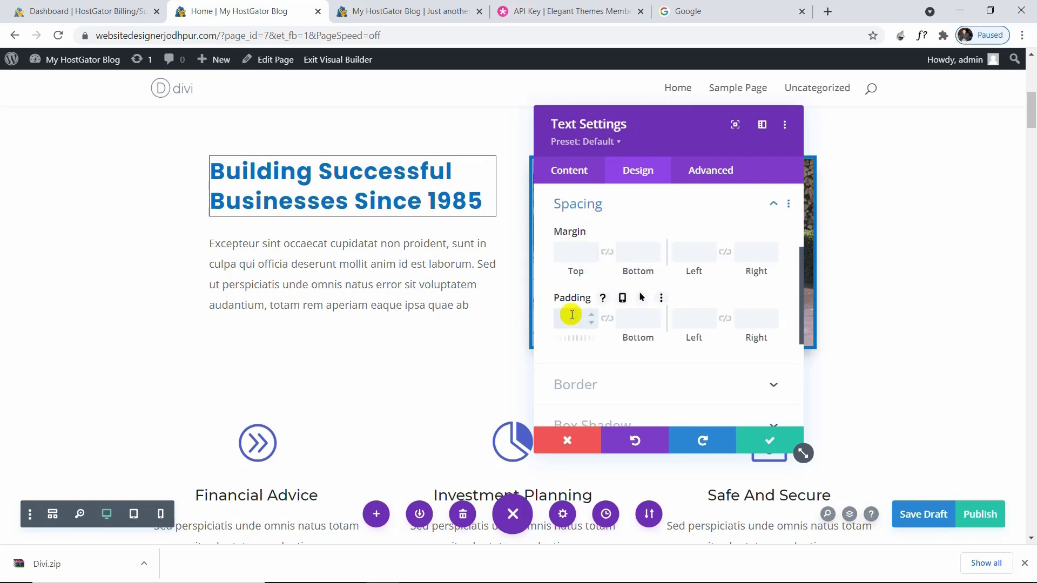
{"action": "type", "text": "20"}
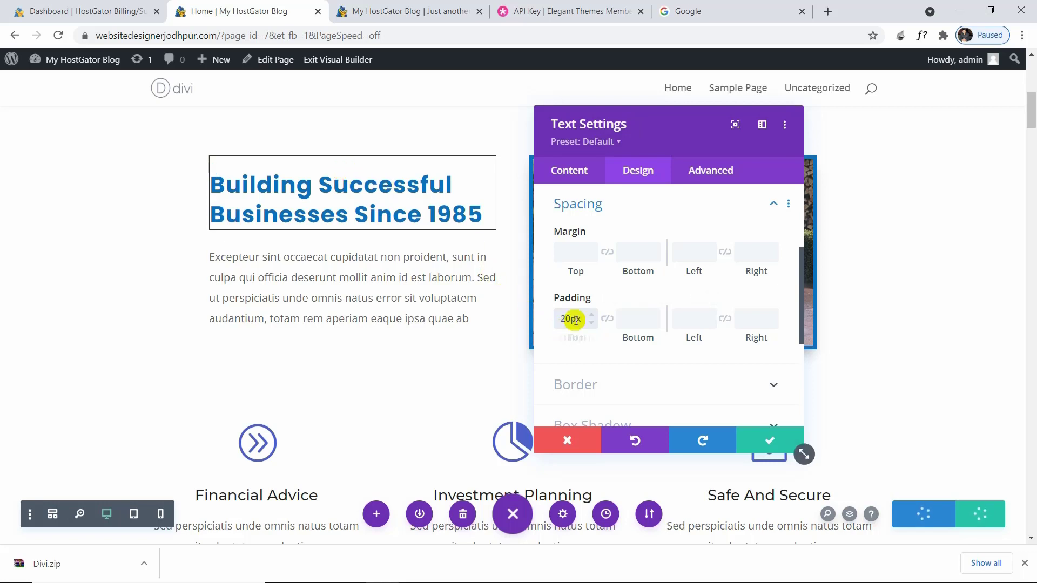
{"action": "left_click", "coordinate": [601, 322]}
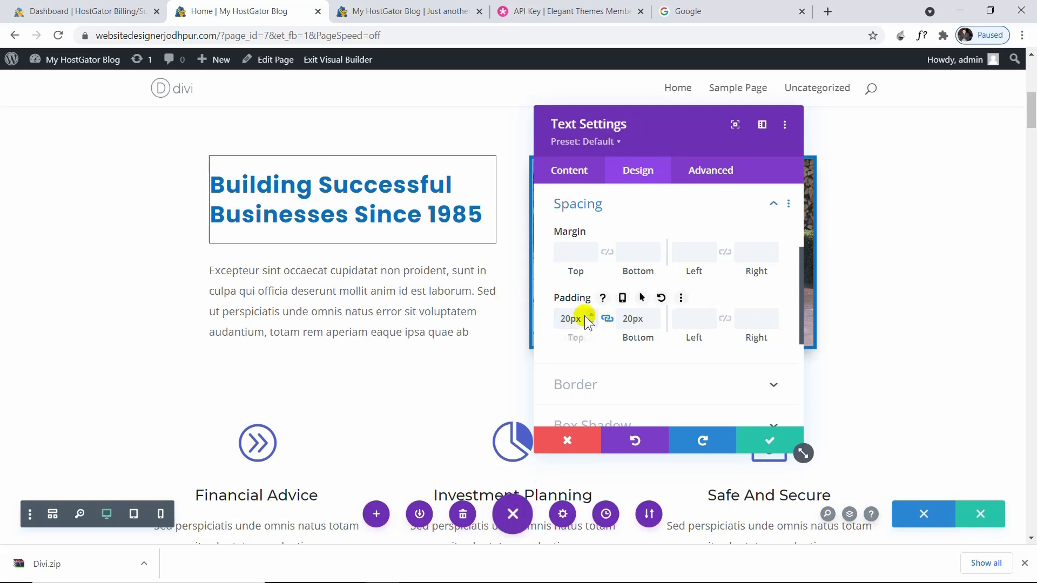
{"action": "left_click", "coordinate": [607, 318]}
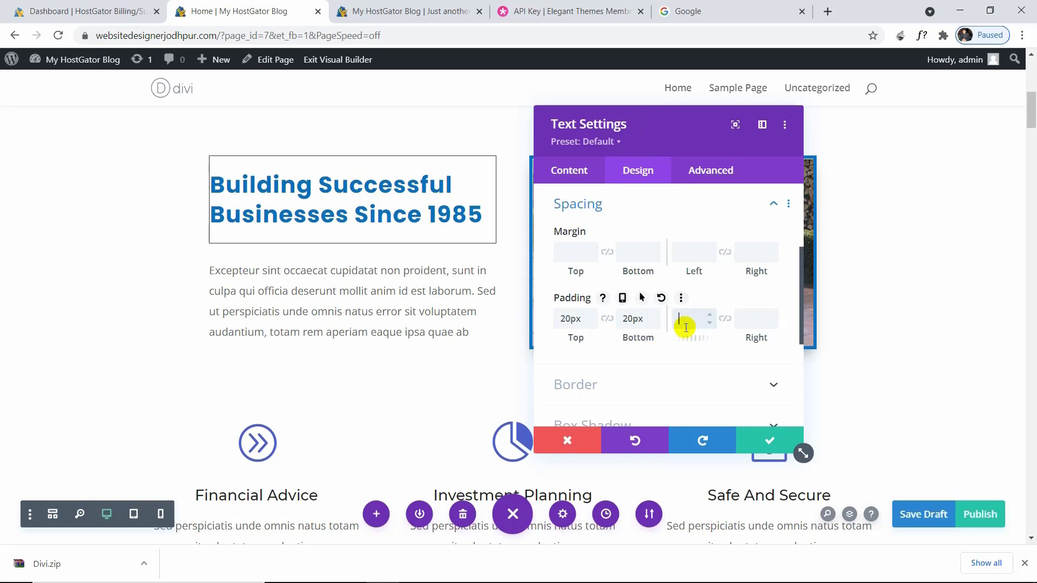
{"action": "type", "text": "20px"}
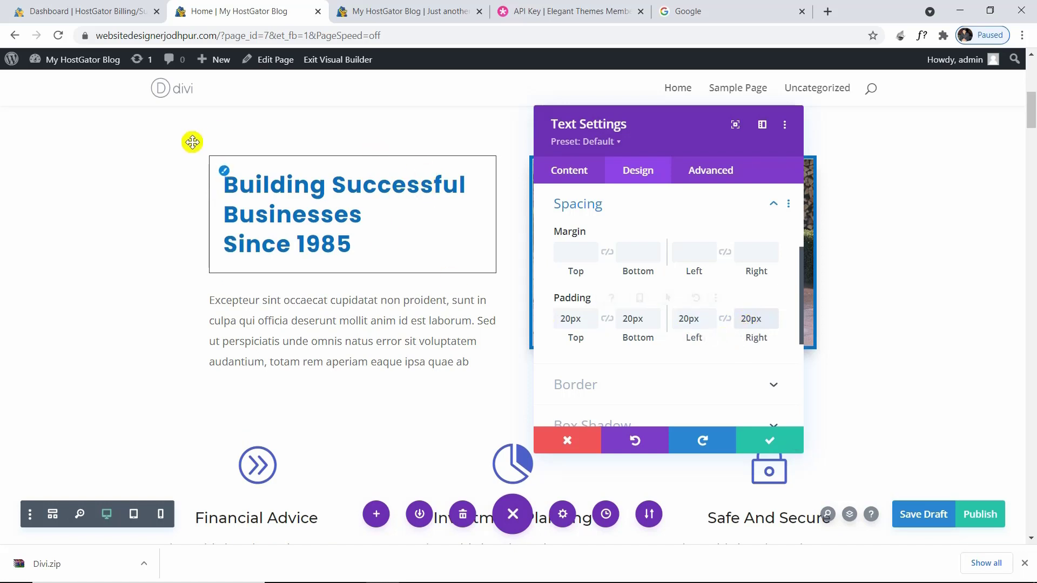
{"action": "left_click", "coordinate": [285, 195]}
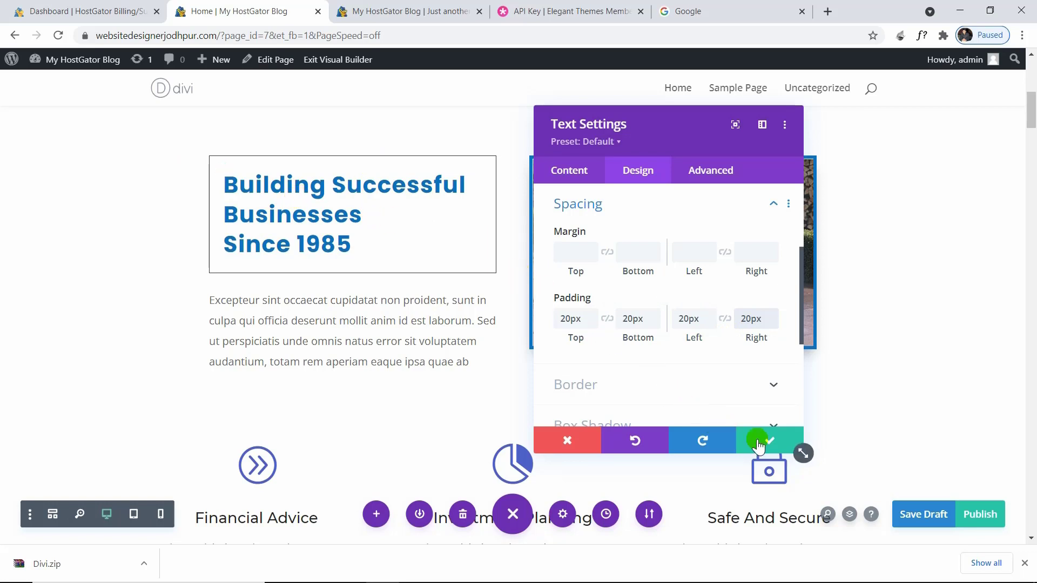
{"action": "left_click", "coordinate": [758, 443]}
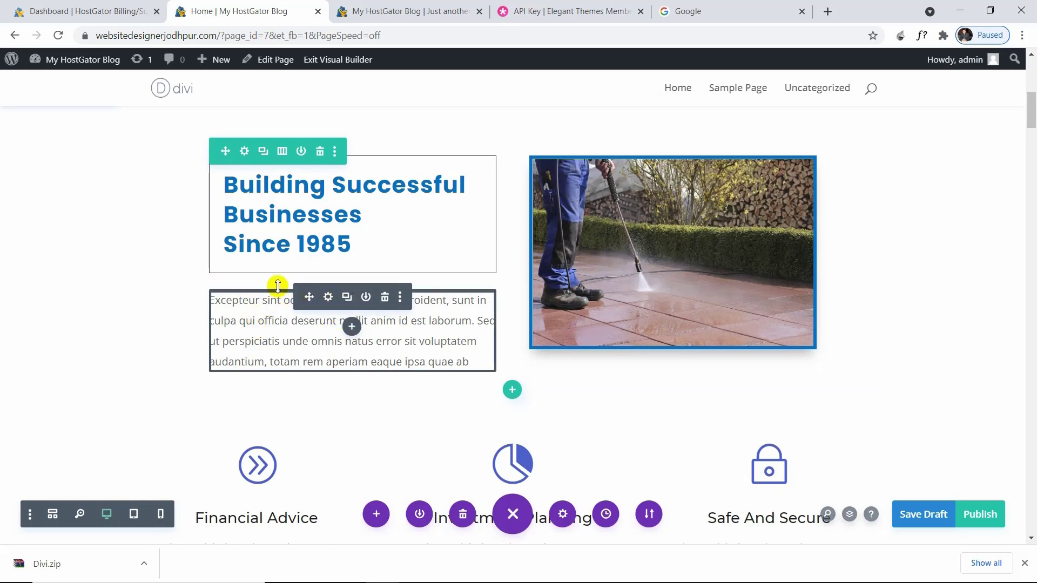
Step: Try larger top margins on the paragraph below the heading, settle on 20px and save the text settings
{"action": "left_click_drag", "start_coordinate": [278, 279], "coordinate": [261, 366]}
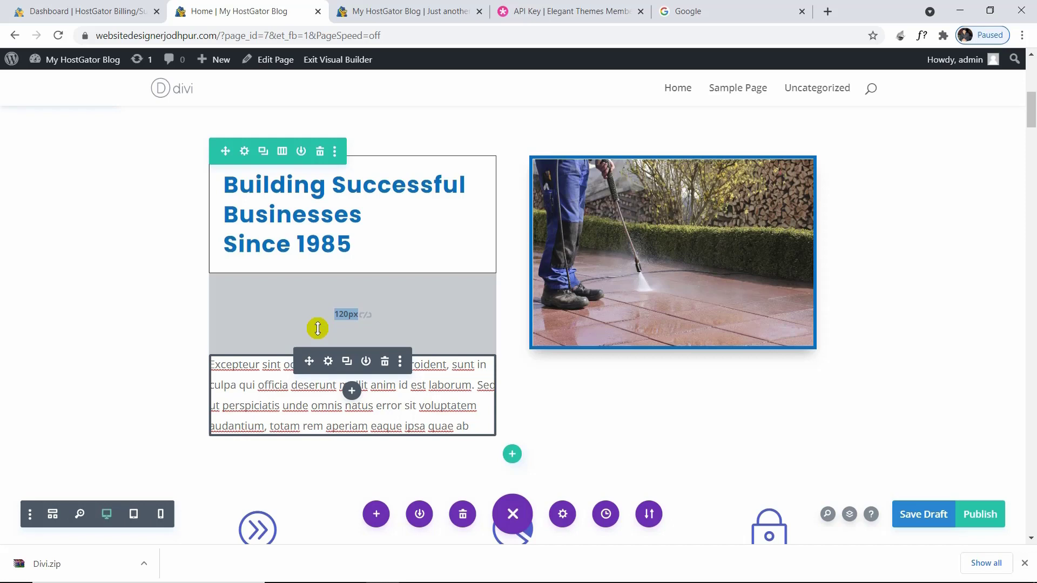
{"action": "left_click", "coordinate": [328, 362]}
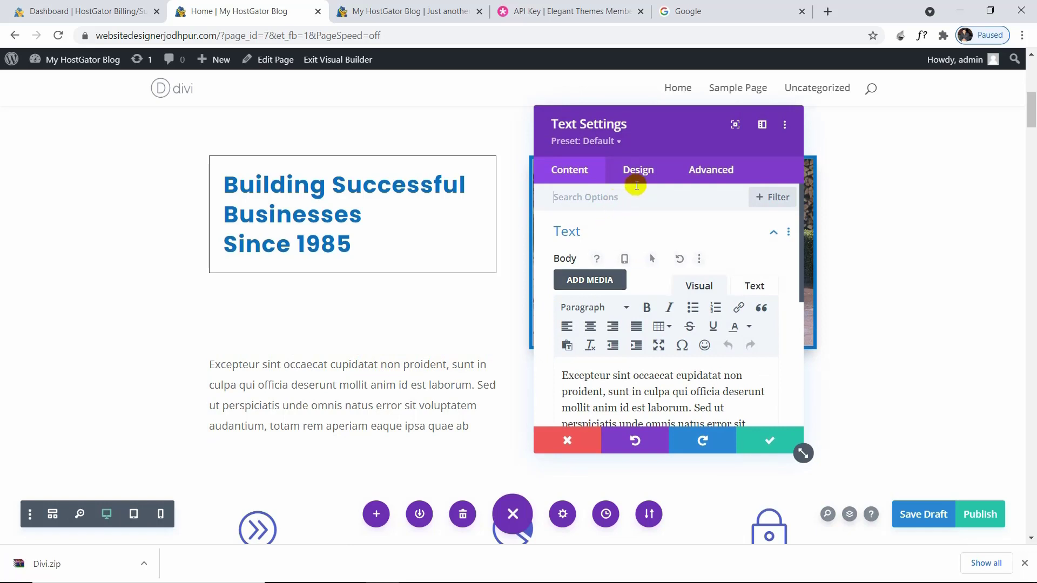
{"action": "left_click", "coordinate": [639, 174]}
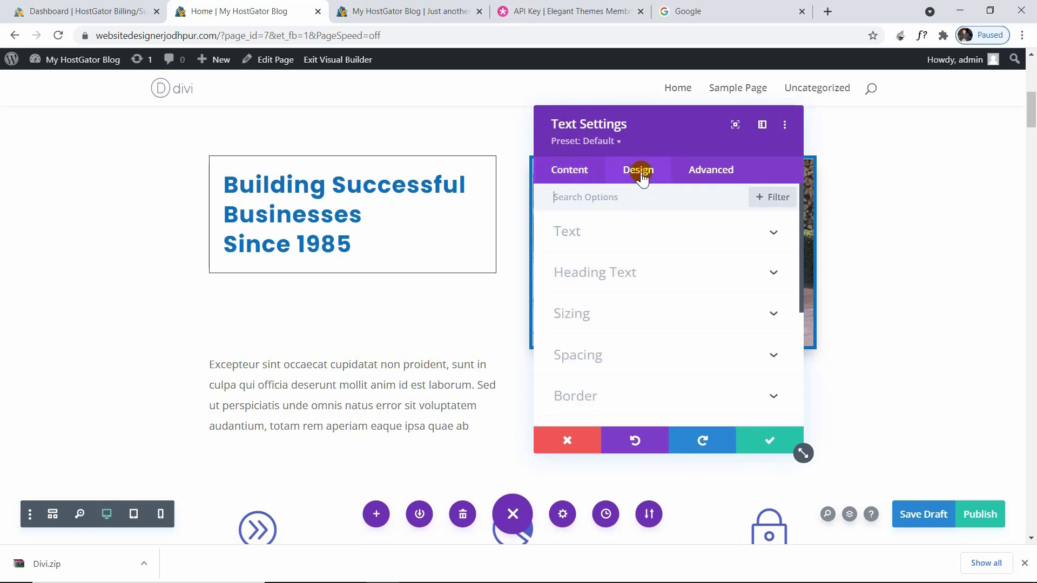
{"action": "left_click", "coordinate": [598, 346]}
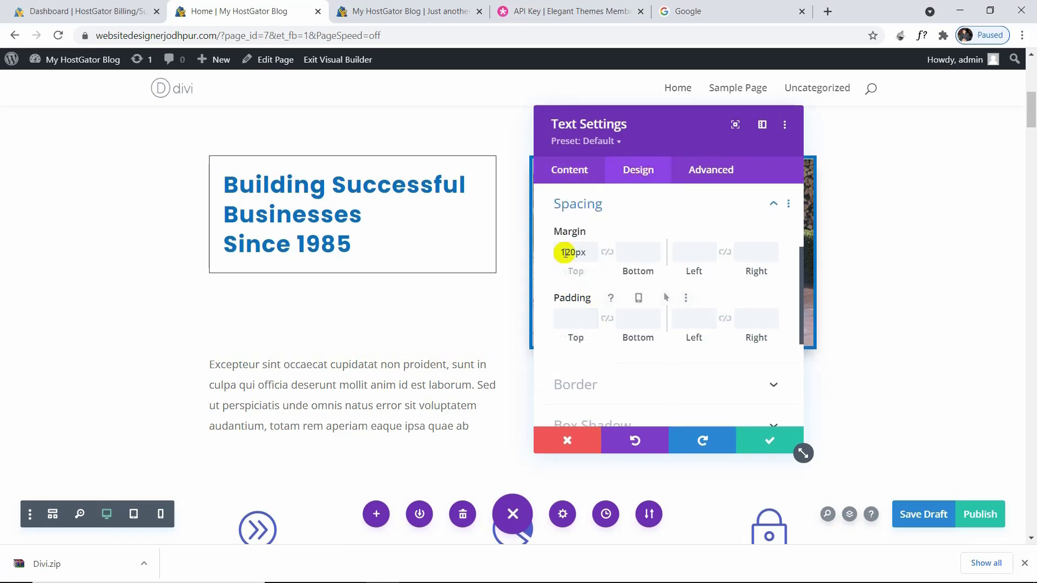
{"action": "double_click", "coordinate": [588, 252]}
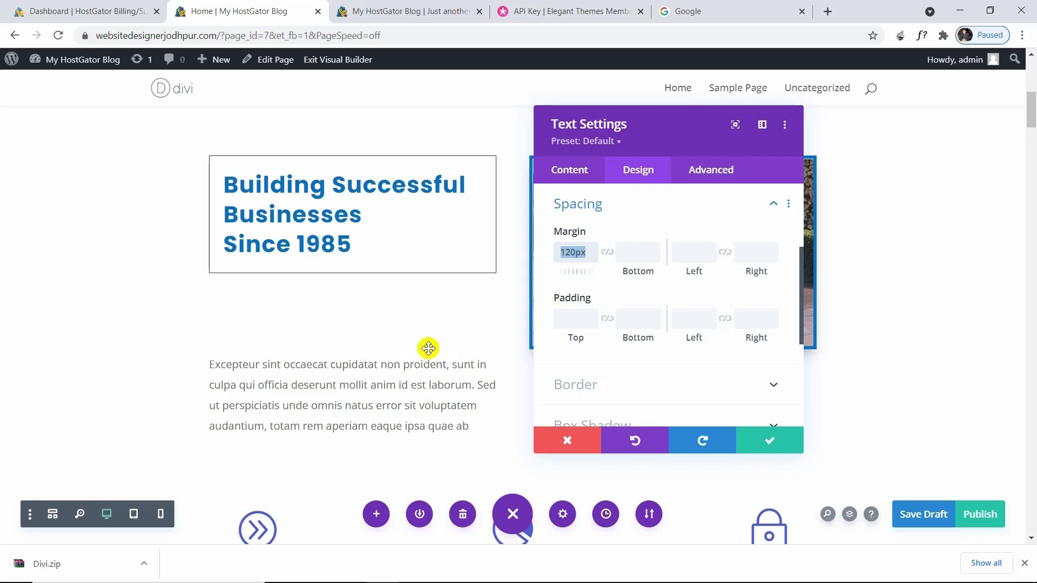
{"action": "left_click_drag", "start_coordinate": [585, 270], "coordinate": [516, 271]}
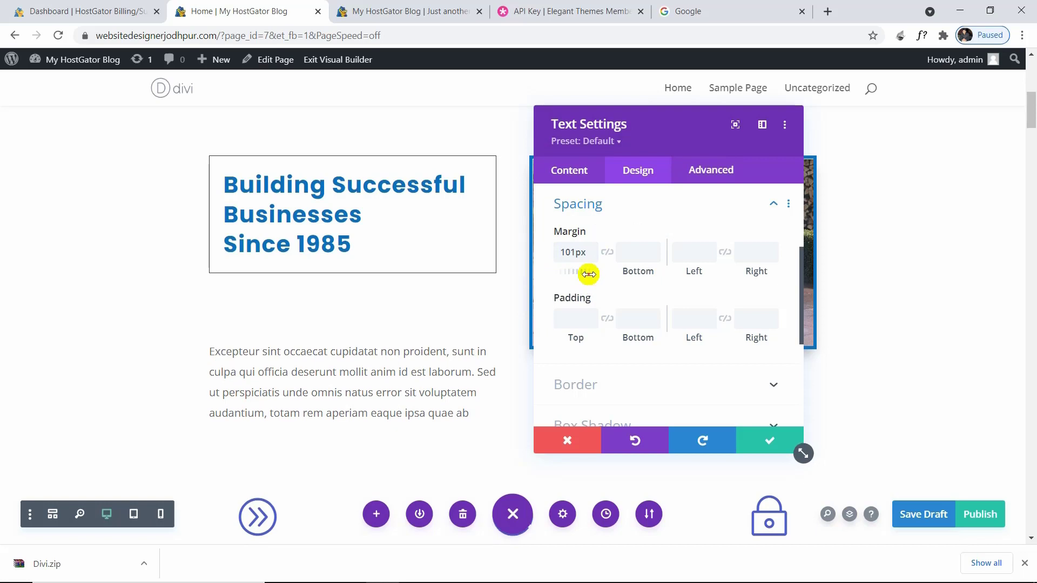
{"action": "left_click_drag", "start_coordinate": [588, 273], "coordinate": [551, 270]}
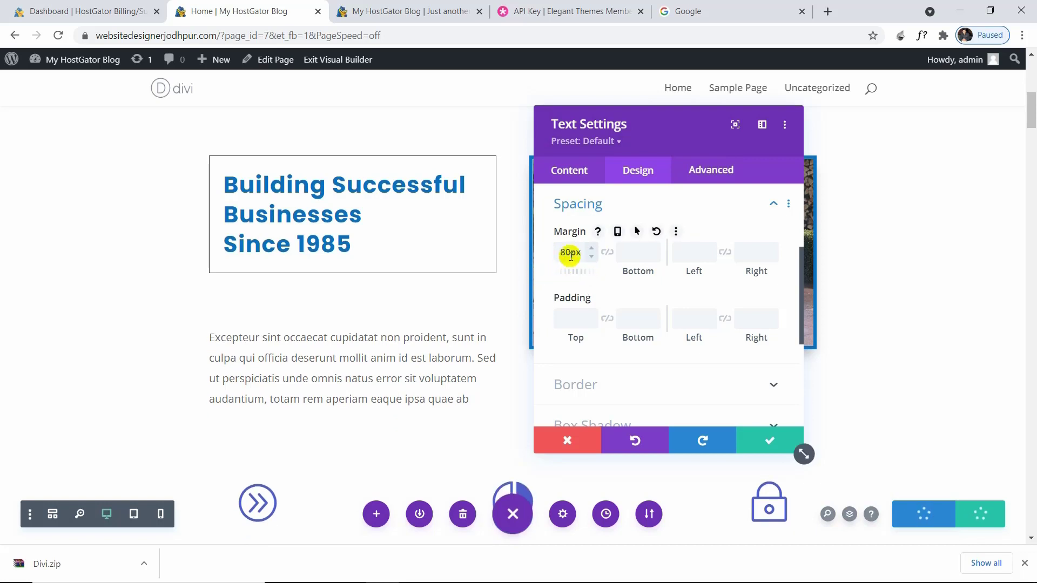
{"action": "left_click_drag", "start_coordinate": [570, 256], "coordinate": [547, 255]}
{"action": "type", "text": "20"}
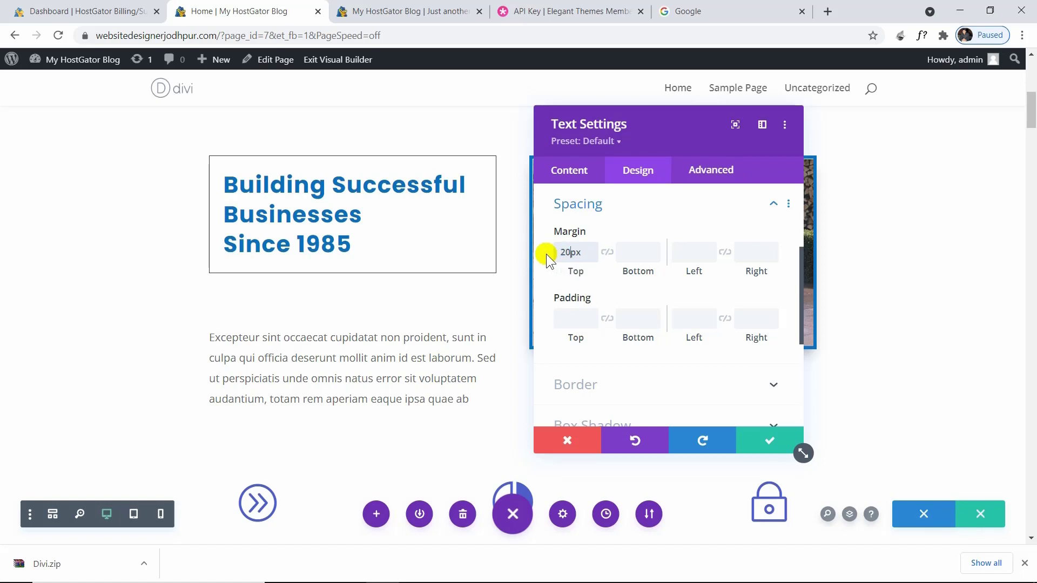
{"action": "left_click", "coordinate": [756, 436]}
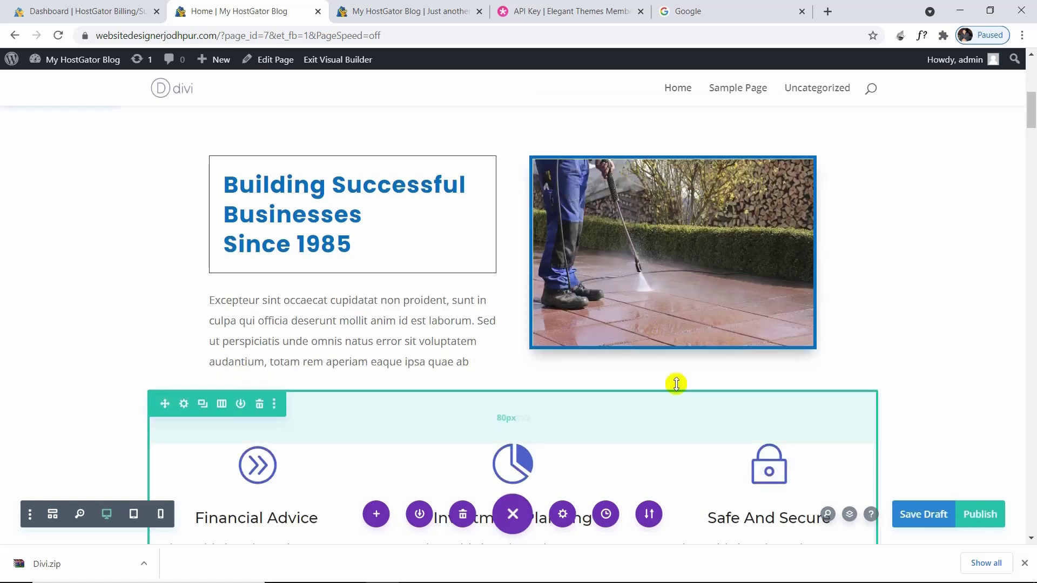
Step: Delete the row holding the First Name, Last Name and Email subscribe form in "The Right Choice" section
{"action": "scroll", "coordinate": [535, 337], "scroll_direction": "up", "scroll_amount": 8}
{"action": "scroll", "coordinate": [532, 335], "scroll_direction": "down", "scroll_amount": 8}
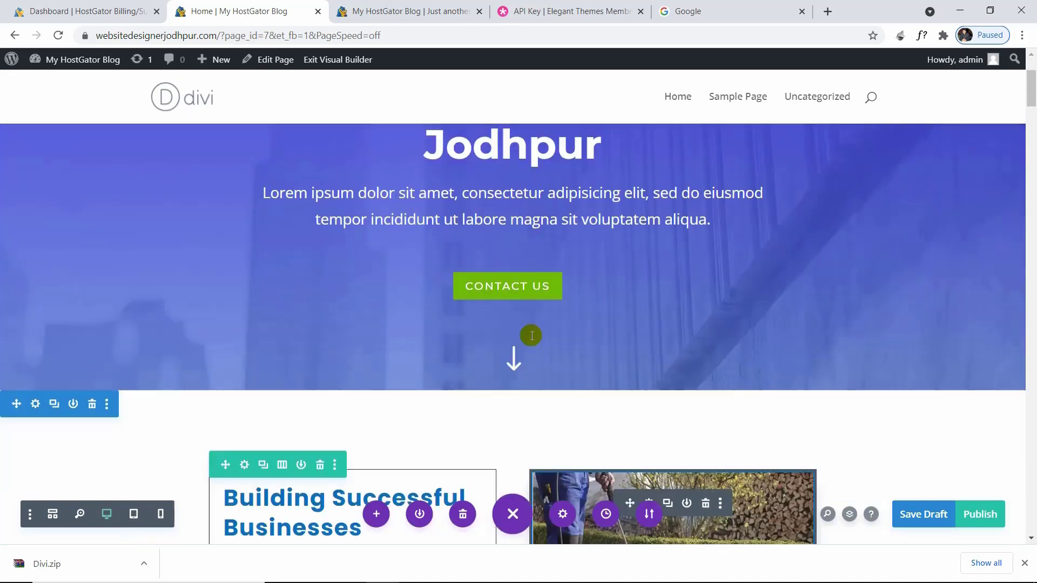
{"action": "scroll", "coordinate": [528, 336], "scroll_direction": "down", "scroll_amount": 10}
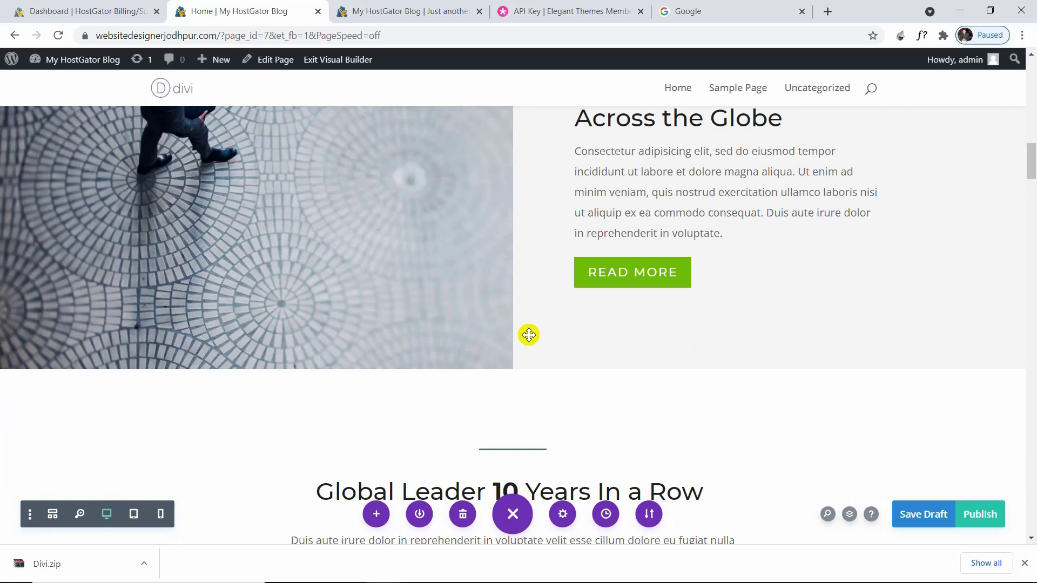
{"action": "mouse_move", "coordinate": [511, 363]}
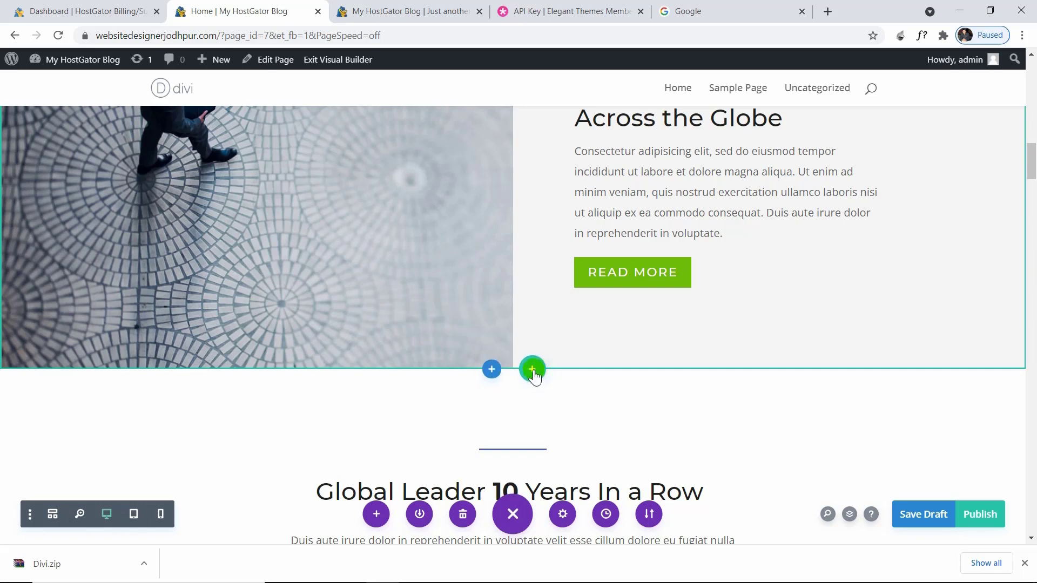
{"action": "scroll", "coordinate": [533, 373], "scroll_direction": "down", "scroll_amount": 4}
{"action": "scroll", "coordinate": [532, 371], "scroll_direction": "down", "scroll_amount": 2}
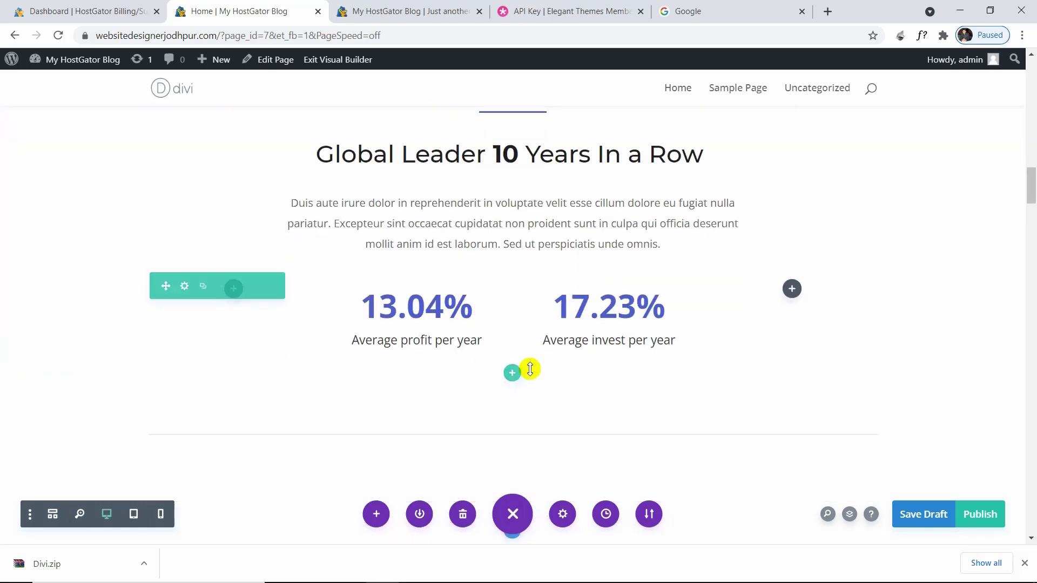
{"action": "scroll", "coordinate": [528, 369], "scroll_direction": "down", "scroll_amount": 3}
{"action": "scroll", "coordinate": [527, 369], "scroll_direction": "down", "scroll_amount": 8}
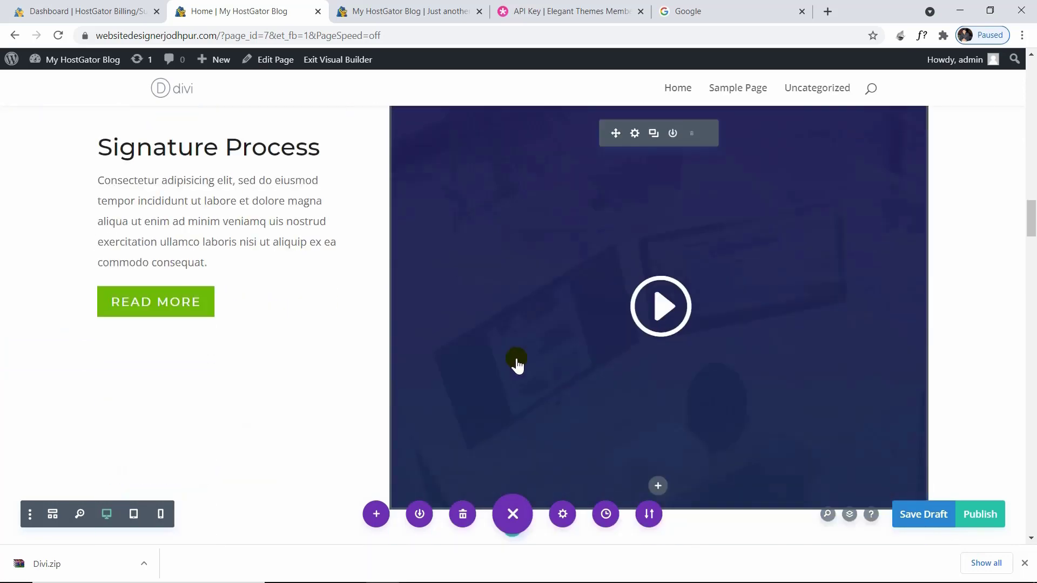
{"action": "scroll", "coordinate": [514, 356], "scroll_direction": "down", "scroll_amount": 7}
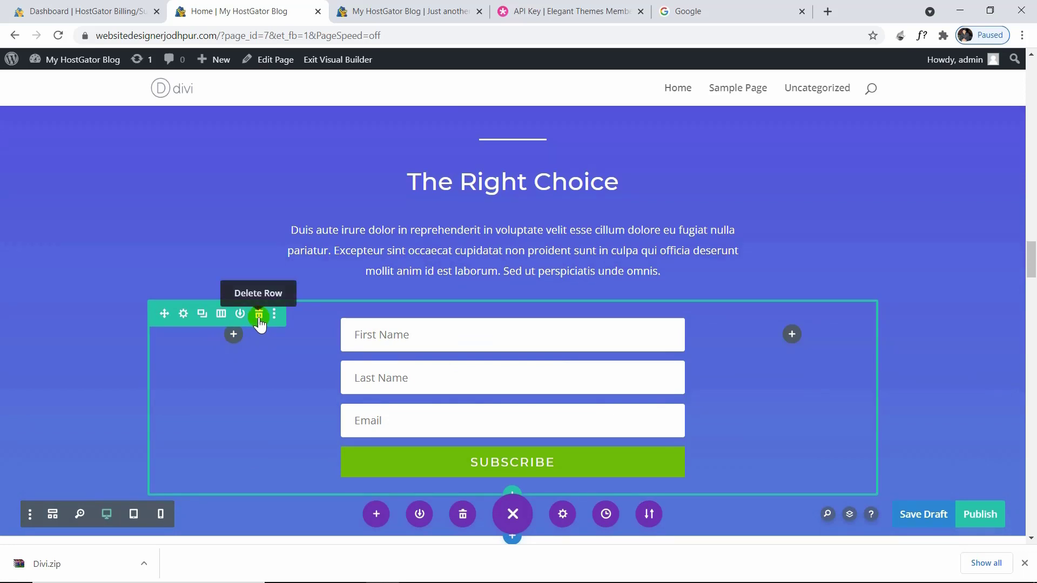
{"action": "left_click", "coordinate": [259, 314]}
Step: Look over the remaining sections down to Creative Team and publish the Home page
{"action": "scroll", "coordinate": [560, 313], "scroll_direction": "down", "scroll_amount": 7}
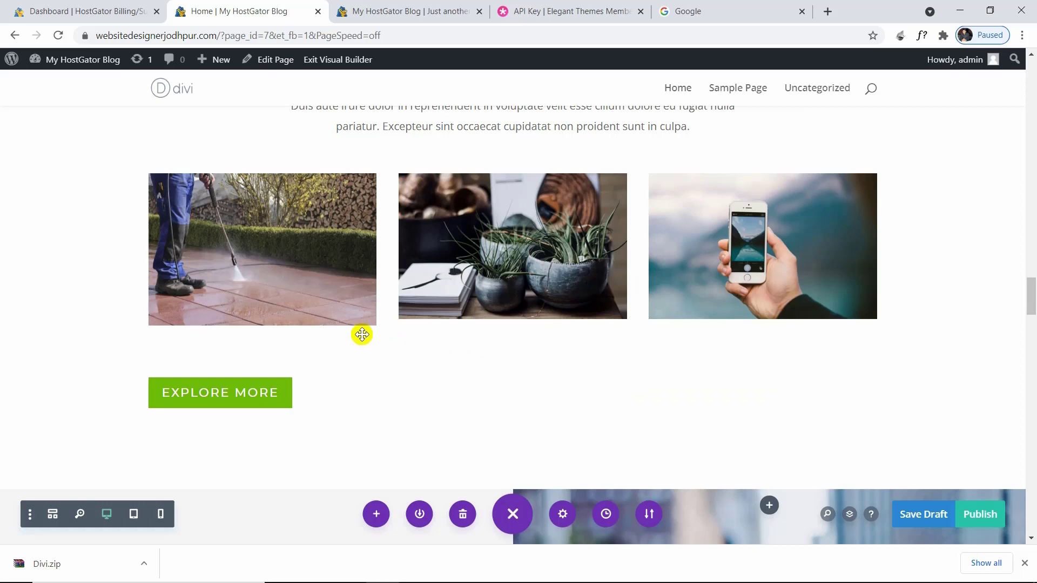
{"action": "scroll", "coordinate": [362, 335], "scroll_direction": "down", "scroll_amount": 5}
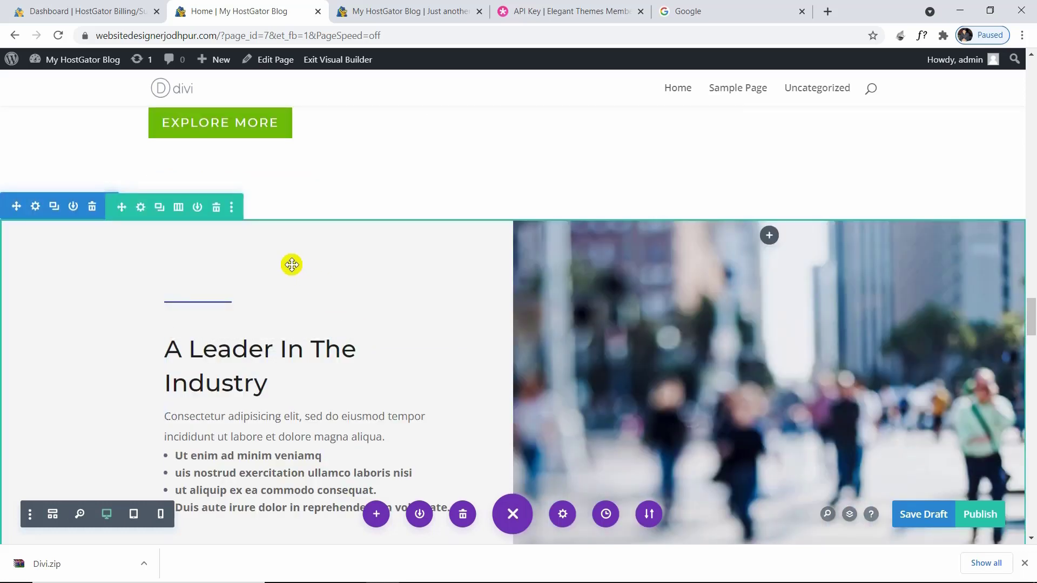
{"action": "scroll", "coordinate": [291, 265], "scroll_direction": "down", "scroll_amount": 4}
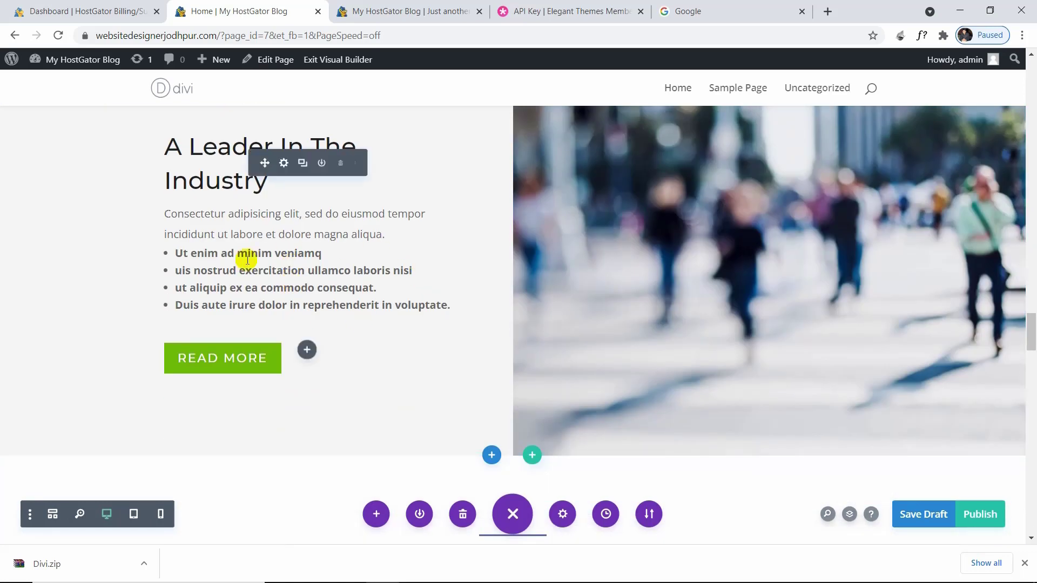
{"action": "scroll", "coordinate": [334, 291], "scroll_direction": "down", "scroll_amount": 2}
{"action": "scroll", "coordinate": [365, 313], "scroll_direction": "down", "scroll_amount": 4}
{"action": "scroll", "coordinate": [516, 349], "scroll_direction": "down", "scroll_amount": 1}
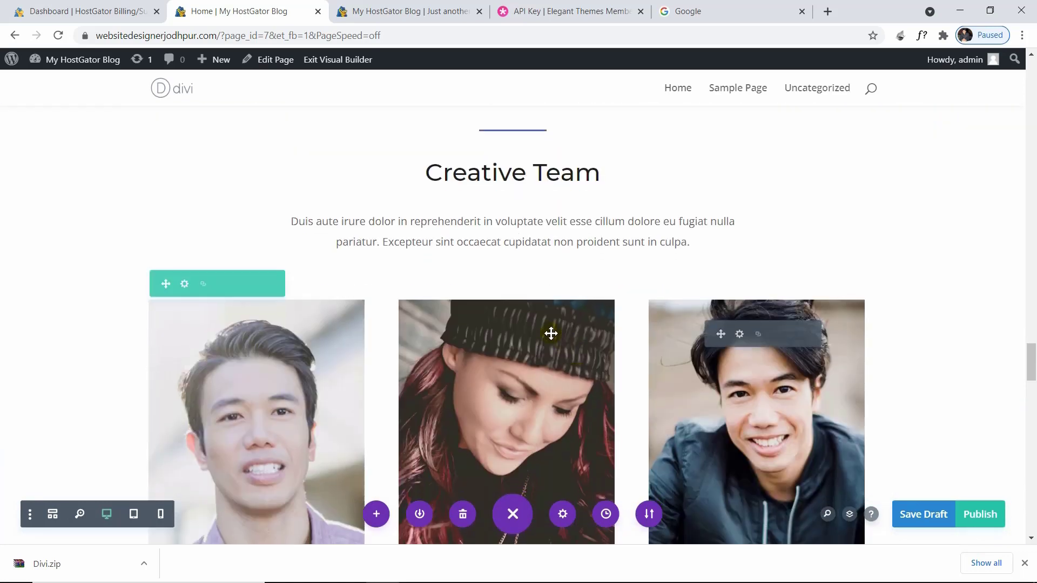
{"action": "scroll", "coordinate": [481, 340], "scroll_direction": "down", "scroll_amount": 3}
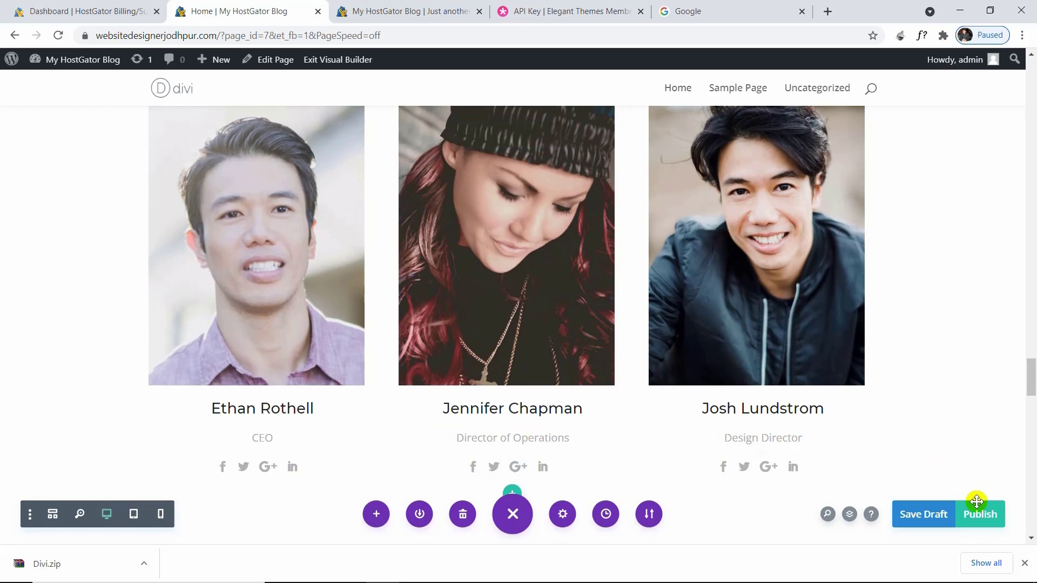
{"action": "left_click", "coordinate": [980, 516]}
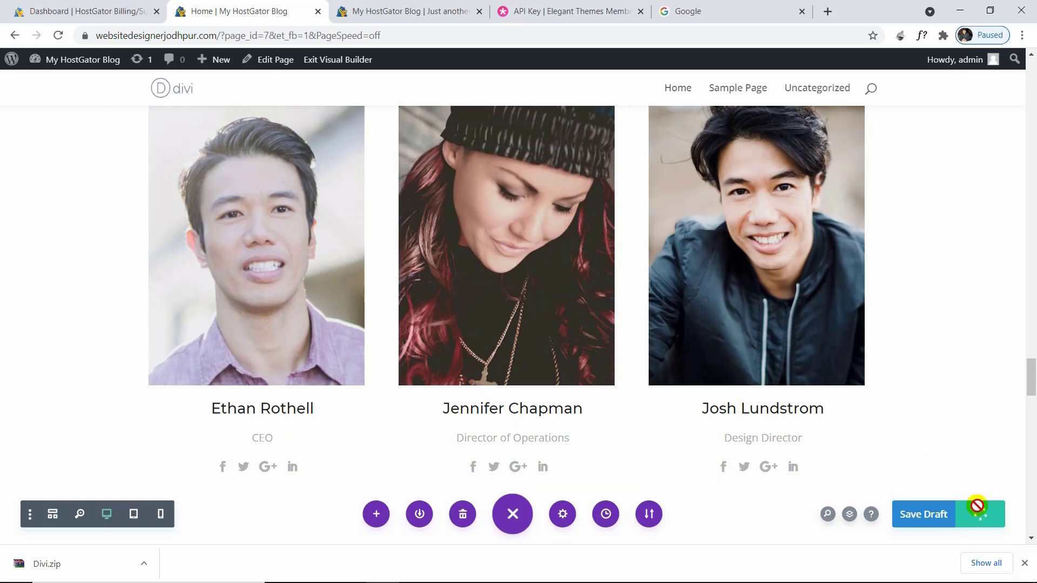
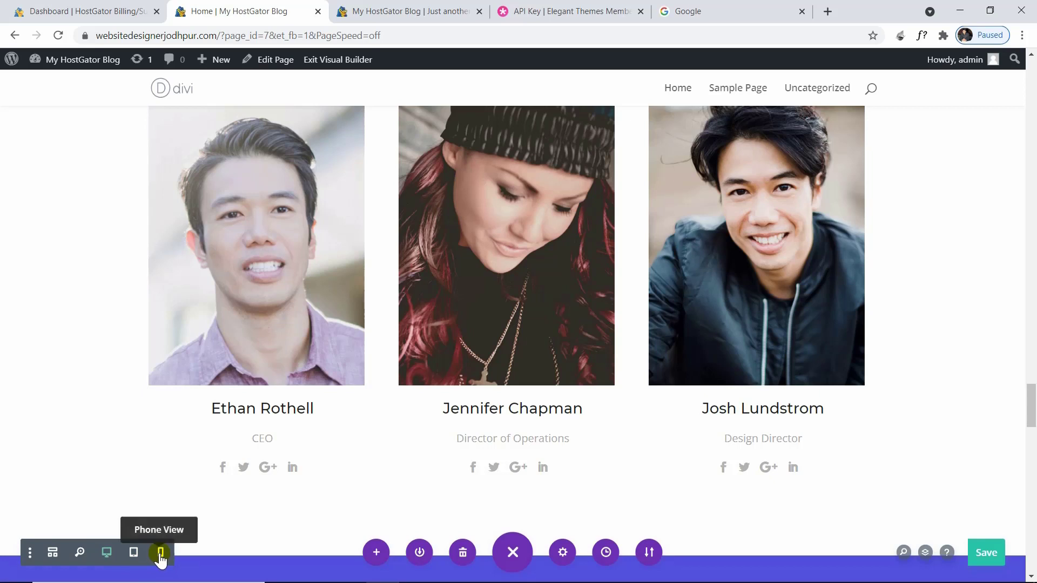
Step: Look through the library's premade layouts, saved layouts and existing pages, and close it without loading anything
{"action": "left_click", "coordinate": [381, 549]}
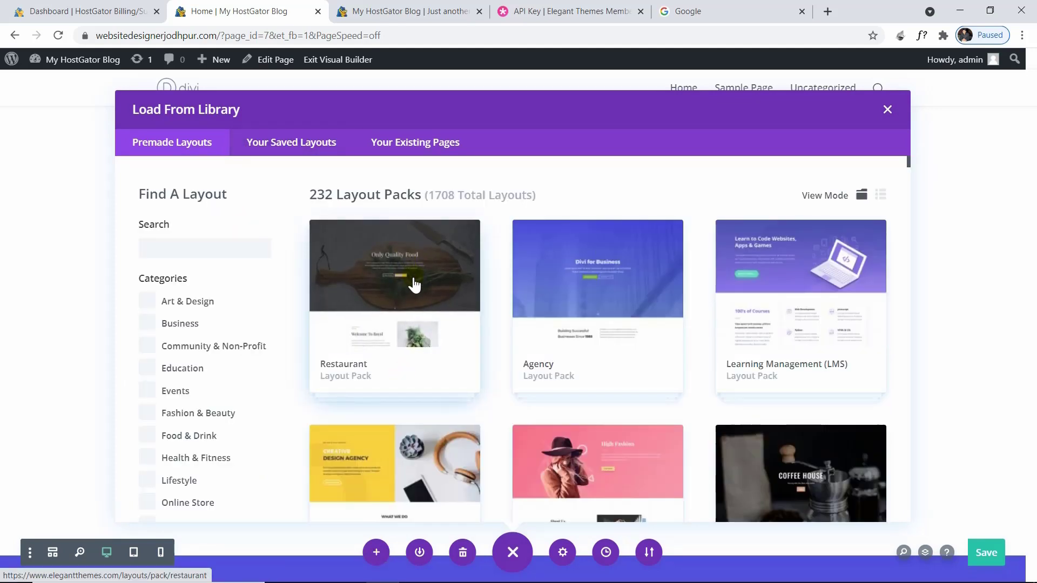
{"action": "left_click", "coordinate": [302, 154]}
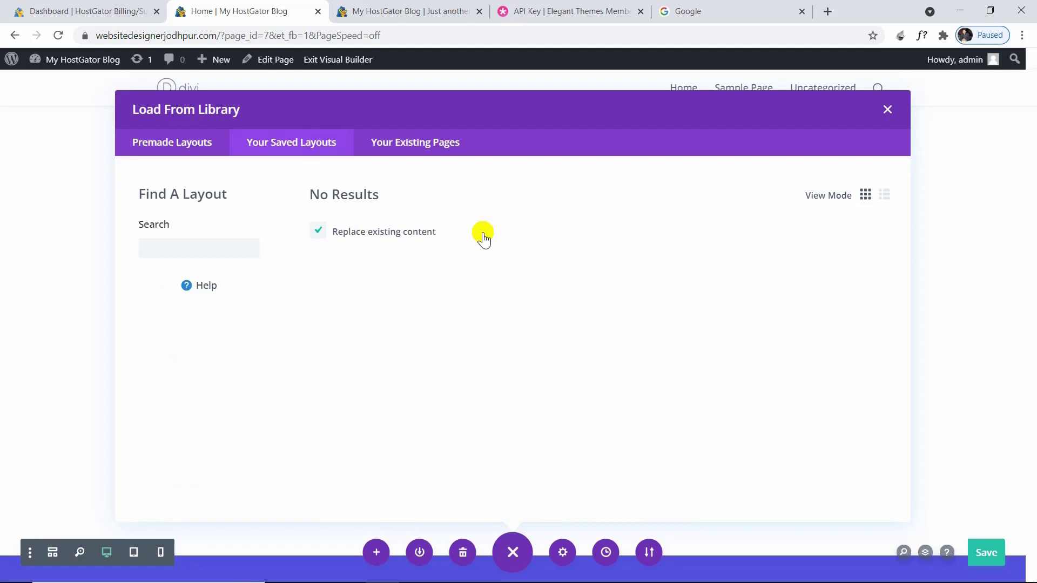
{"action": "left_click", "coordinate": [418, 156]}
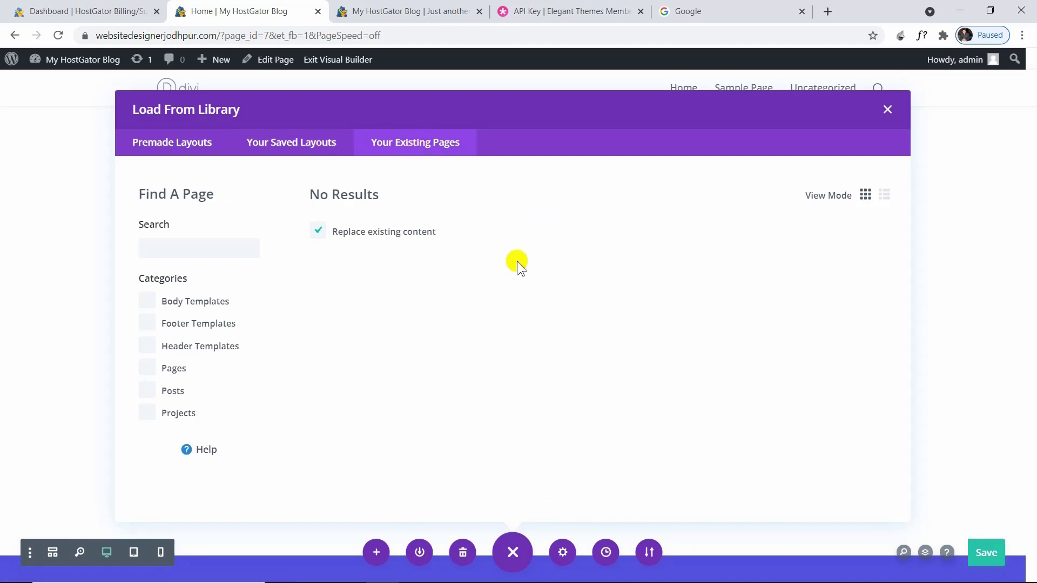
{"action": "left_click", "coordinate": [882, 107]}
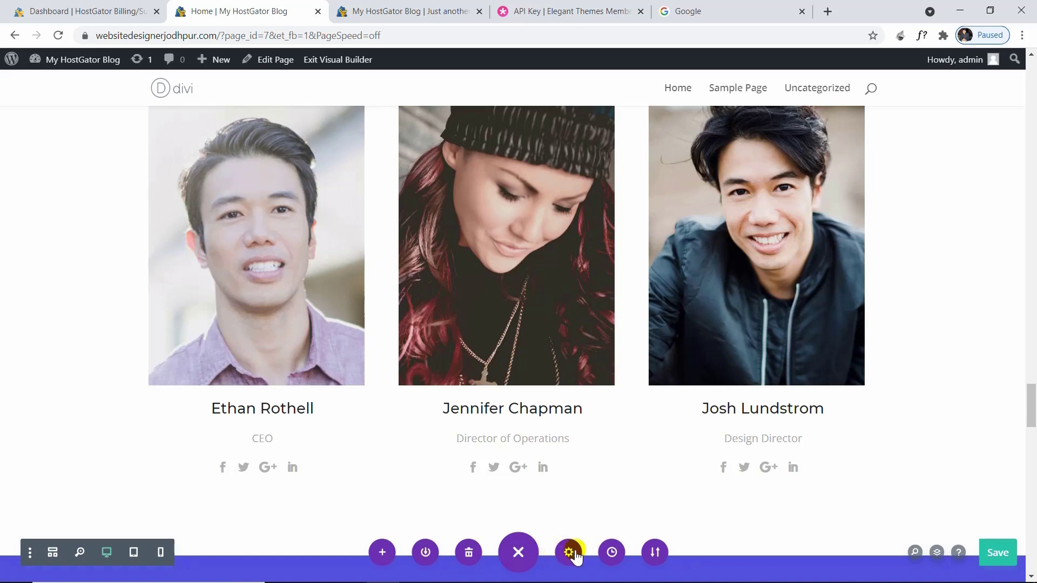
Step: Review the page's editing history back to the earliest state and close it without restoring anything
{"action": "left_click", "coordinate": [611, 553]}
{"action": "scroll", "coordinate": [637, 275], "scroll_direction": "down", "scroll_amount": 5}
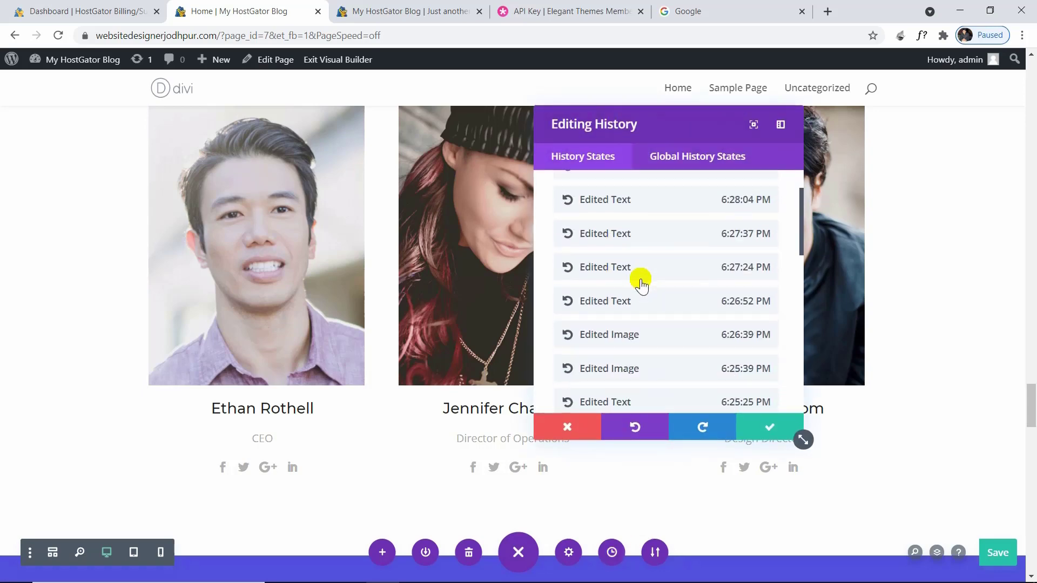
{"action": "scroll", "coordinate": [637, 270], "scroll_direction": "down", "scroll_amount": 8}
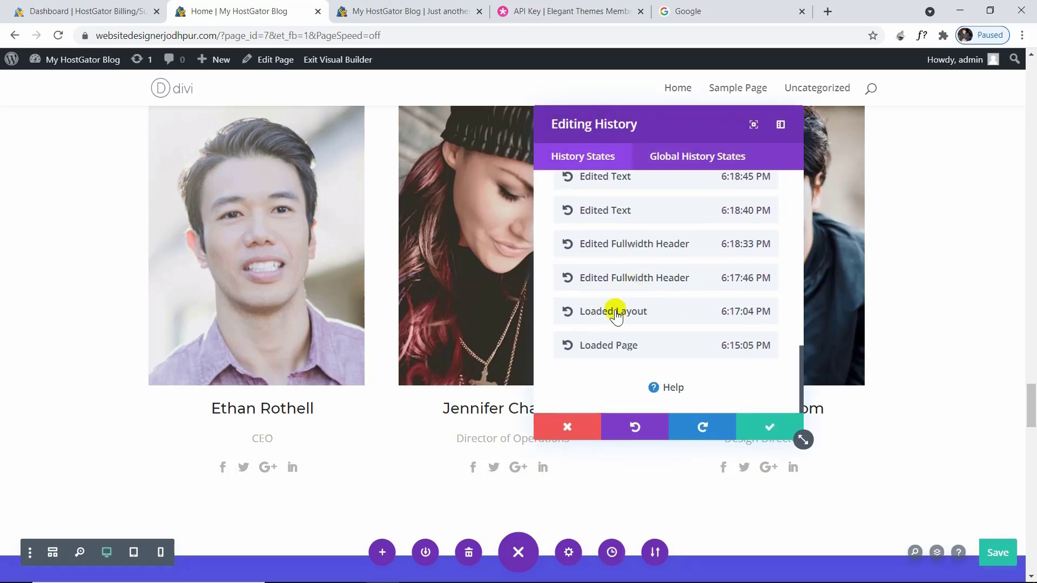
{"action": "left_click", "coordinate": [574, 427]}
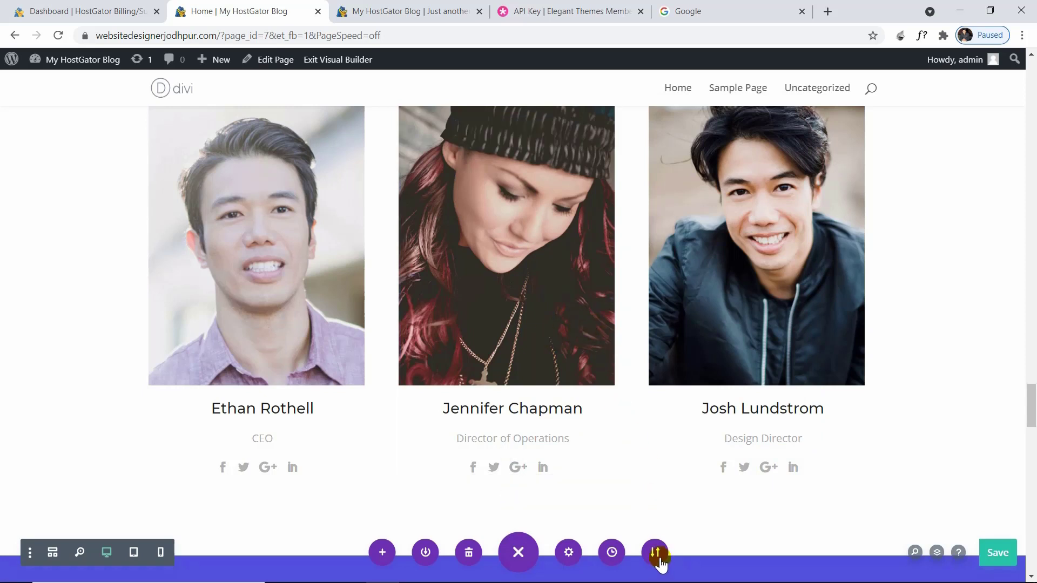
Step: View the import options in the Portability dialog and close it without importing a layout
{"action": "left_click", "coordinate": [659, 559]}
{"action": "left_click", "coordinate": [618, 378]}
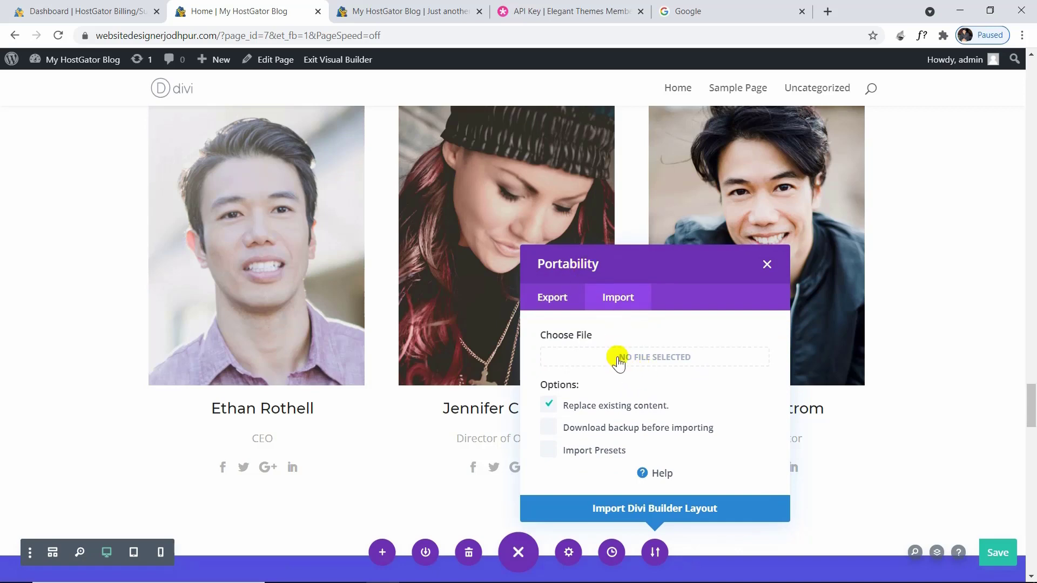
{"action": "left_click", "coordinate": [767, 264]}
Step: Save the Home page, exit the Visual Builder and view the live page
{"action": "scroll", "coordinate": [621, 398], "scroll_direction": "up", "scroll_amount": 1}
{"action": "scroll", "coordinate": [999, 489], "scroll_direction": "down", "scroll_amount": 4}
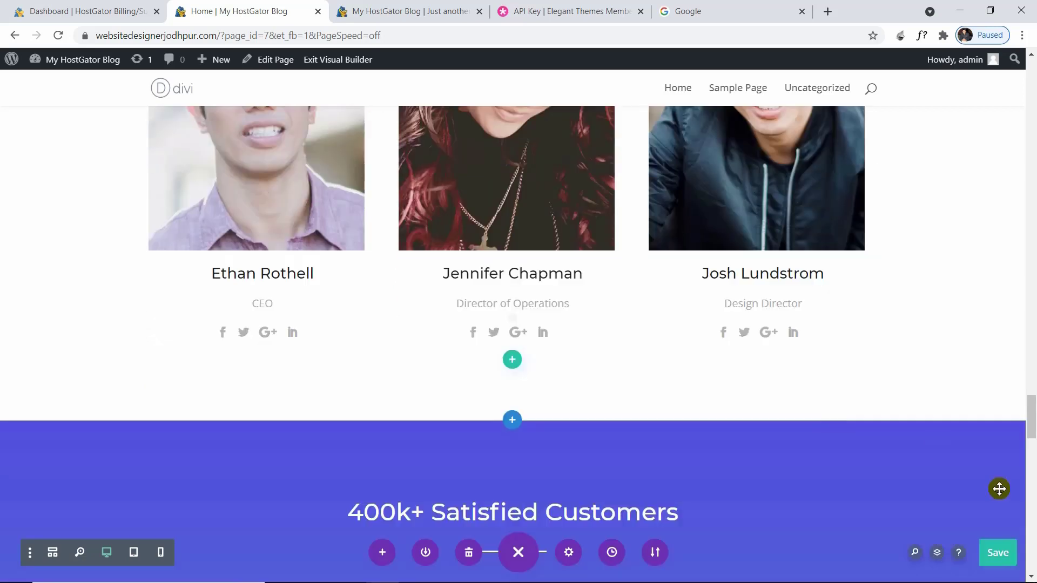
{"action": "left_click", "coordinate": [998, 552]}
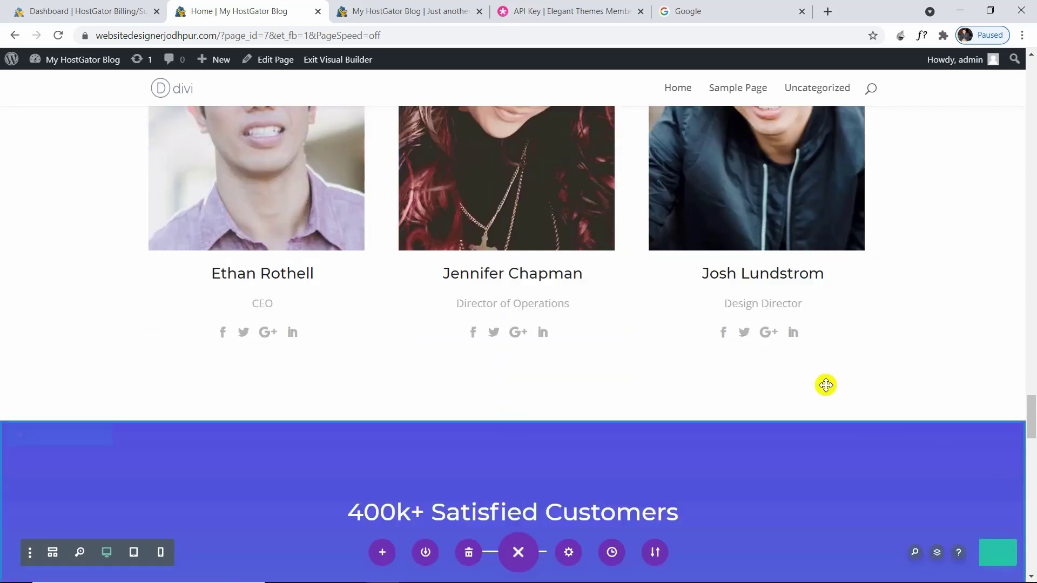
{"action": "scroll", "coordinate": [825, 385], "scroll_direction": "down", "scroll_amount": 5}
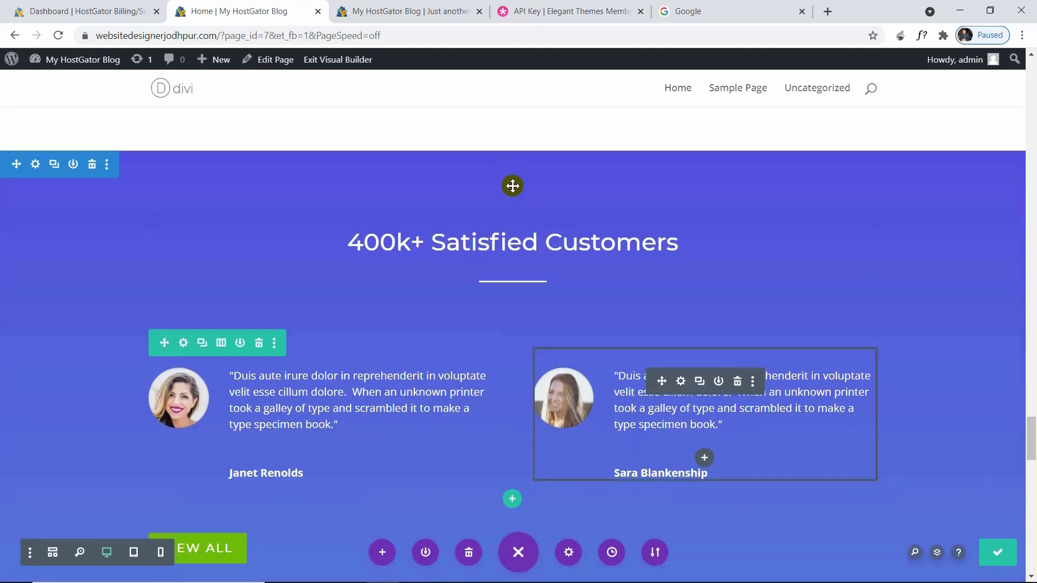
{"action": "left_click", "coordinate": [335, 60]}
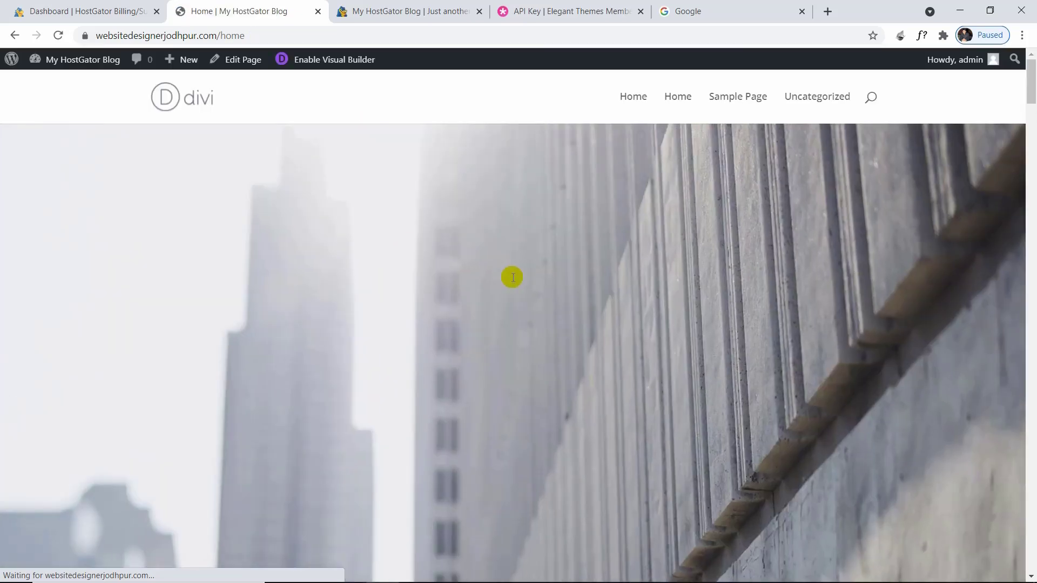
{"action": "scroll", "coordinate": [507, 279], "scroll_direction": "down", "scroll_amount": 4}
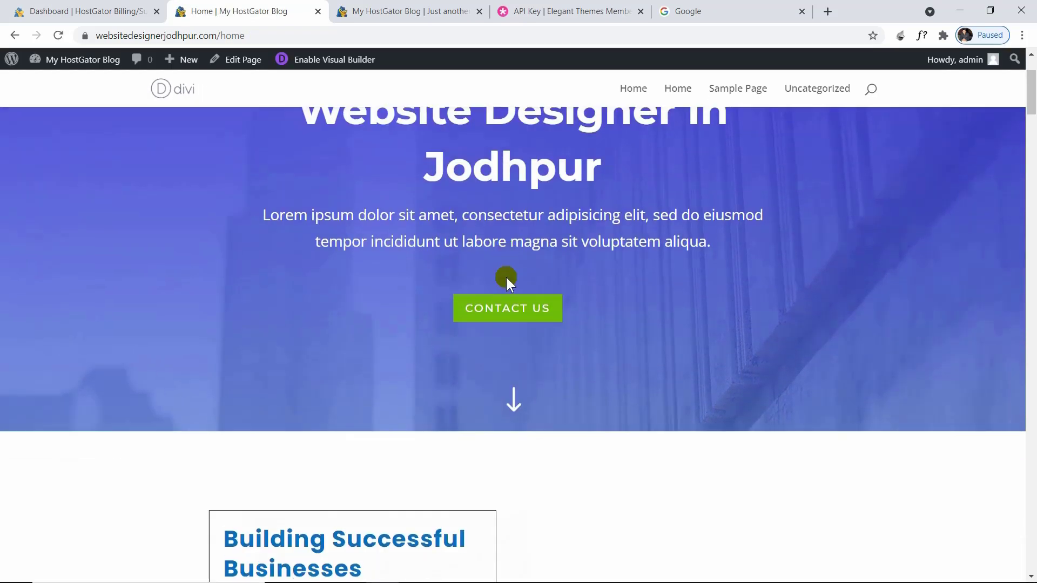
Step: Review the live Home page from the hero section down to the contact form and return to its start
{"action": "scroll", "coordinate": [545, 301], "scroll_direction": "up", "scroll_amount": 2}
{"action": "scroll", "coordinate": [545, 301], "scroll_direction": "up", "scroll_amount": 1}
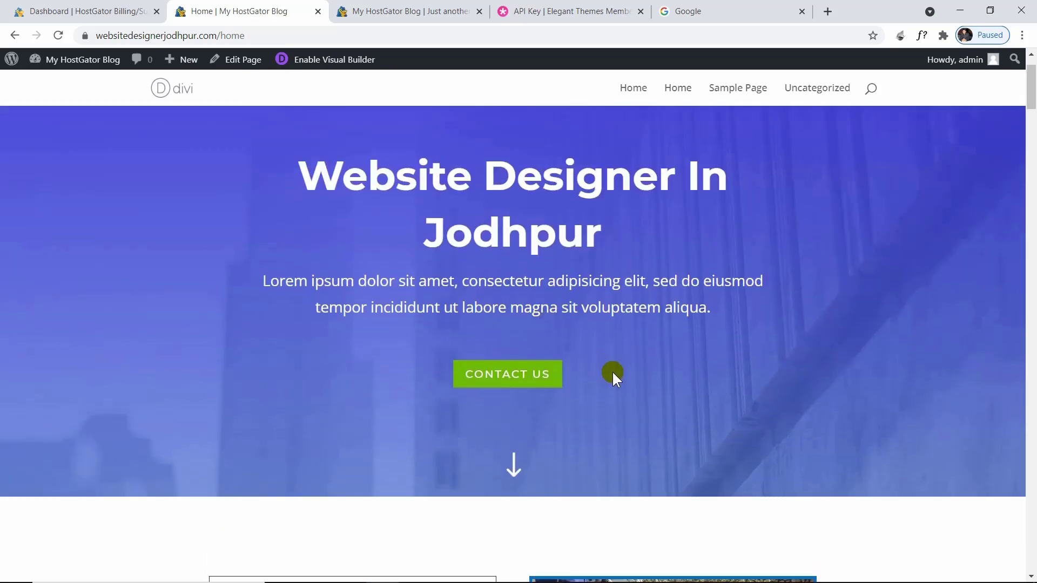
{"action": "scroll", "coordinate": [506, 365], "scroll_direction": "down", "scroll_amount": 5}
{"action": "scroll", "coordinate": [633, 302], "scroll_direction": "up", "scroll_amount": 3}
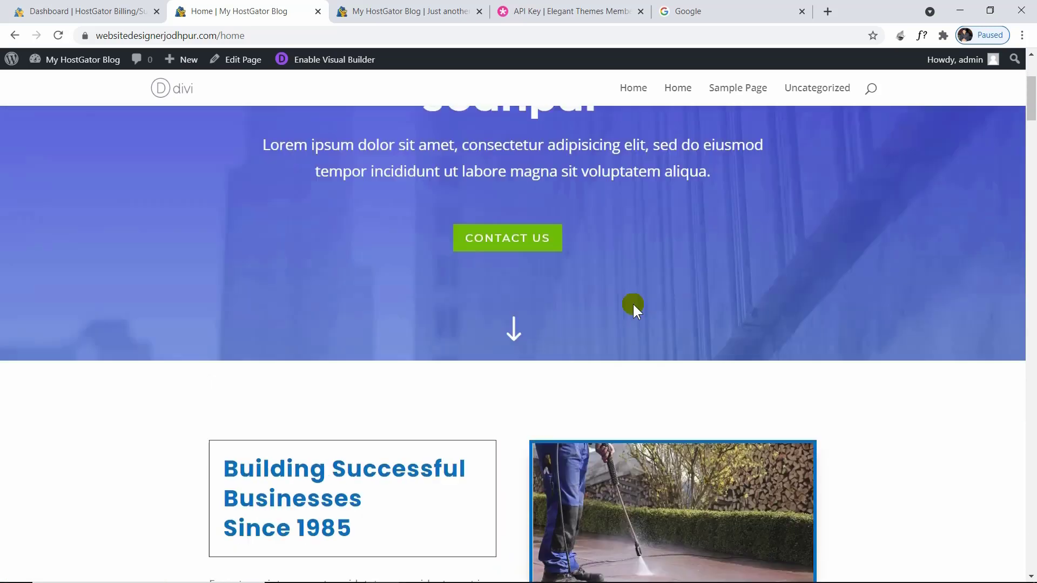
{"action": "scroll", "coordinate": [485, 264], "scroll_direction": "down", "scroll_amount": 5}
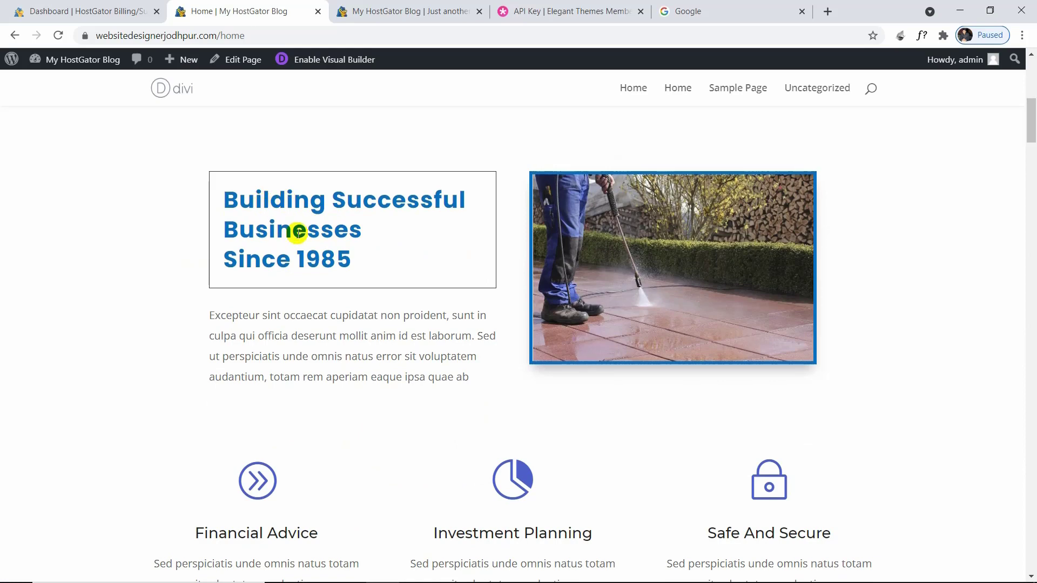
{"action": "scroll", "coordinate": [292, 266], "scroll_direction": "down", "scroll_amount": 1}
{"action": "scroll", "coordinate": [627, 189], "scroll_direction": "down", "scroll_amount": 2}
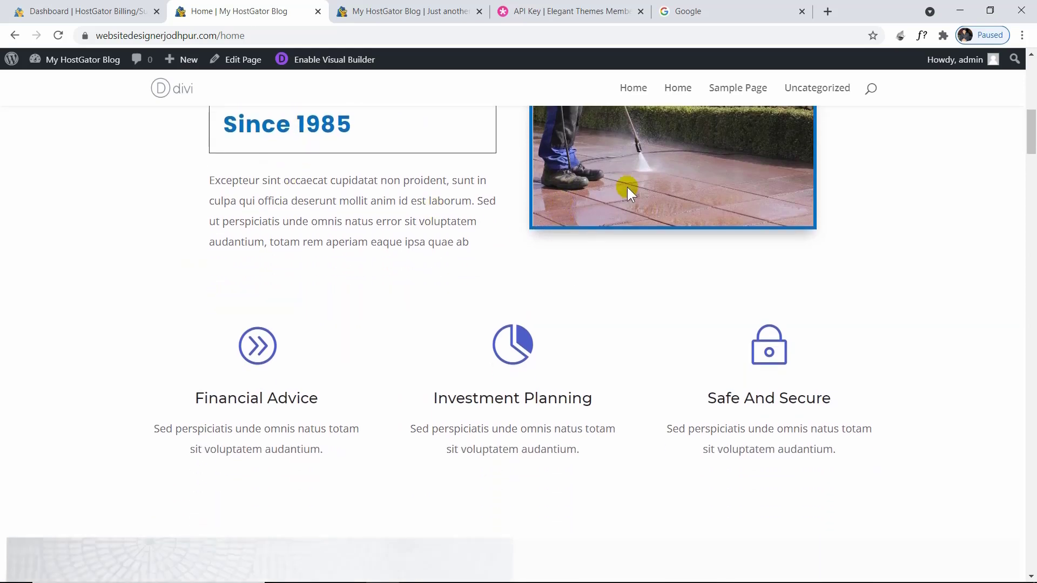
{"action": "scroll", "coordinate": [625, 202], "scroll_direction": "down", "scroll_amount": 15}
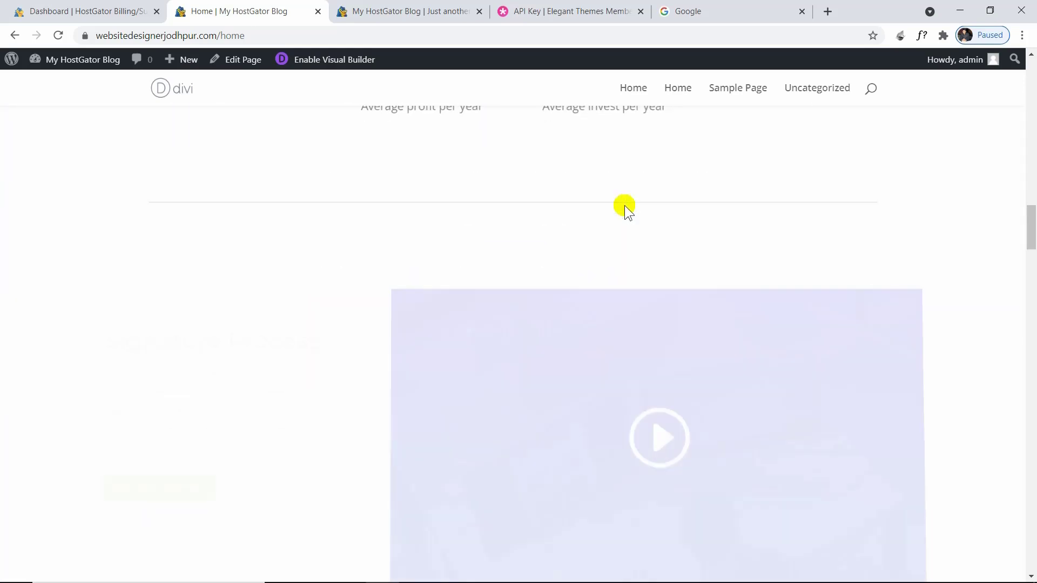
{"action": "scroll", "coordinate": [625, 205], "scroll_direction": "down", "scroll_amount": 5}
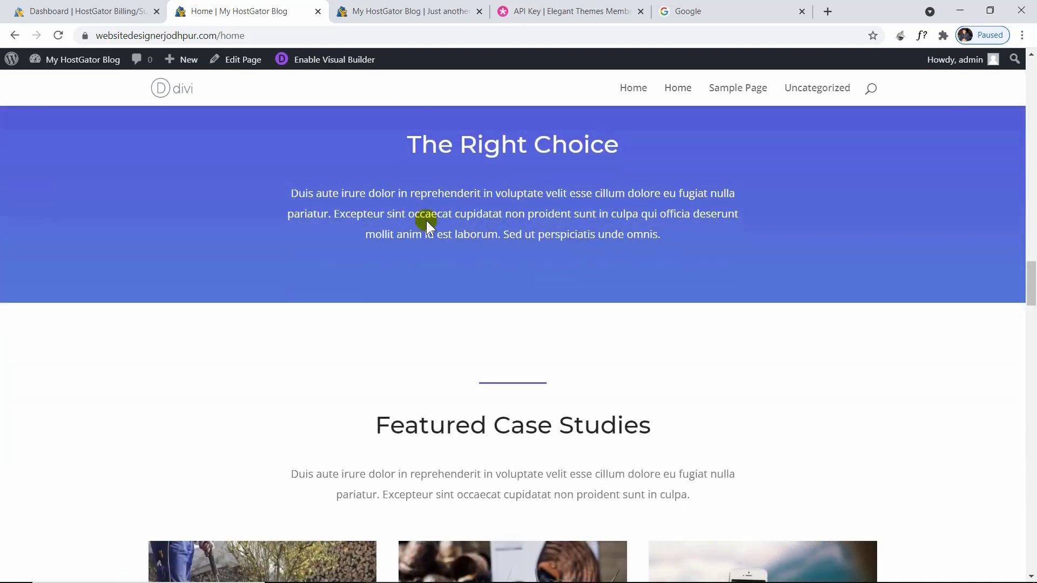
{"action": "scroll", "coordinate": [669, 261], "scroll_direction": "down", "scroll_amount": 12}
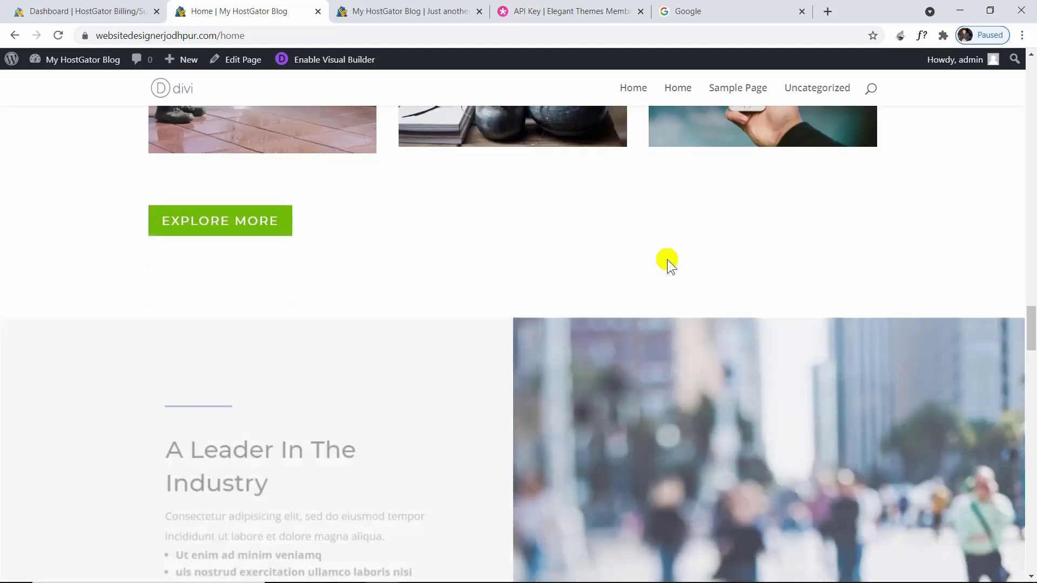
{"action": "scroll", "coordinate": [667, 262], "scroll_direction": "down", "scroll_amount": 12}
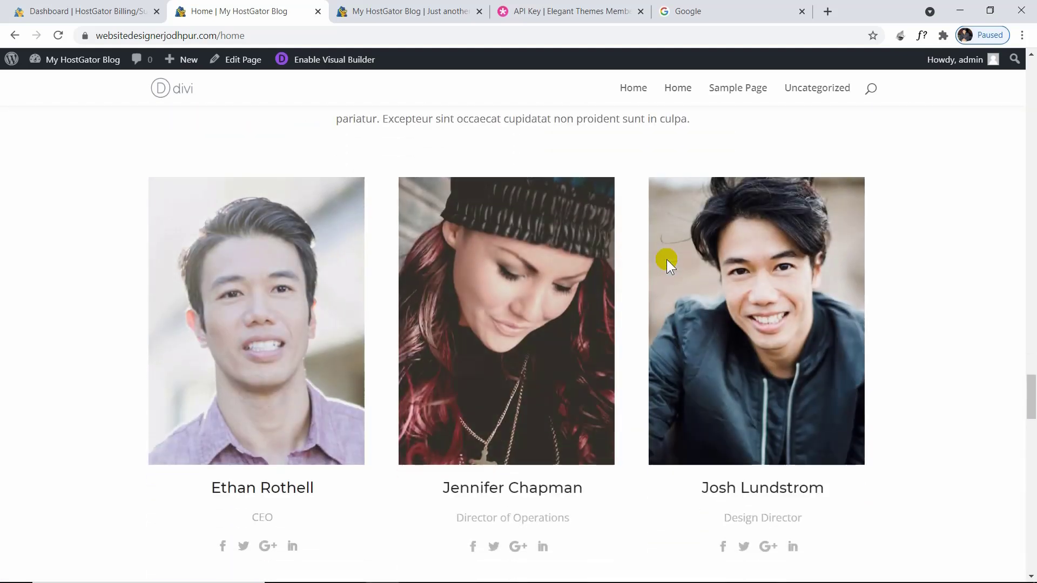
{"action": "scroll", "coordinate": [669, 265], "scroll_direction": "down", "scroll_amount": 10}
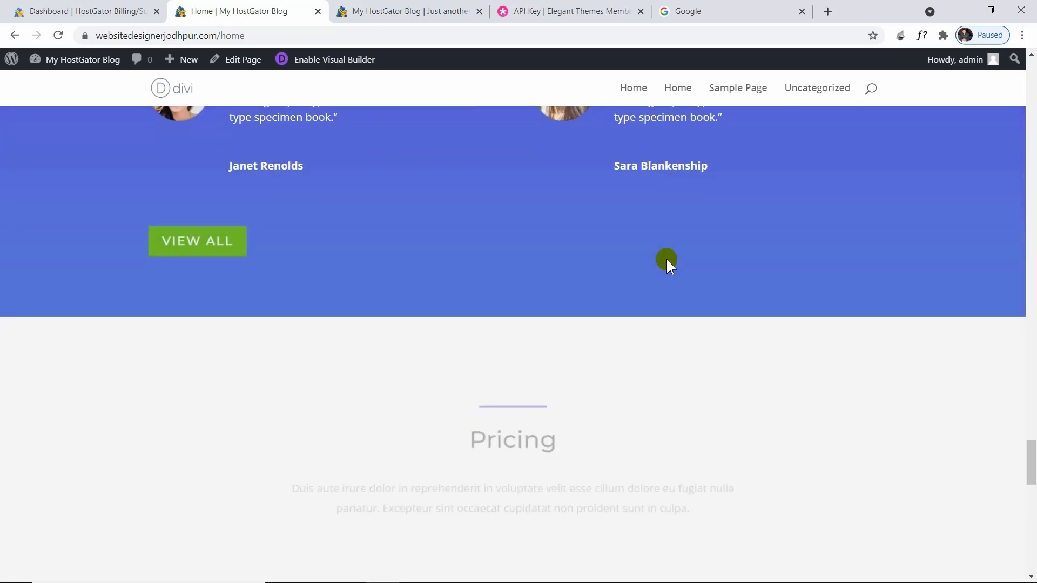
{"action": "scroll", "coordinate": [666, 259], "scroll_direction": "down", "scroll_amount": 12}
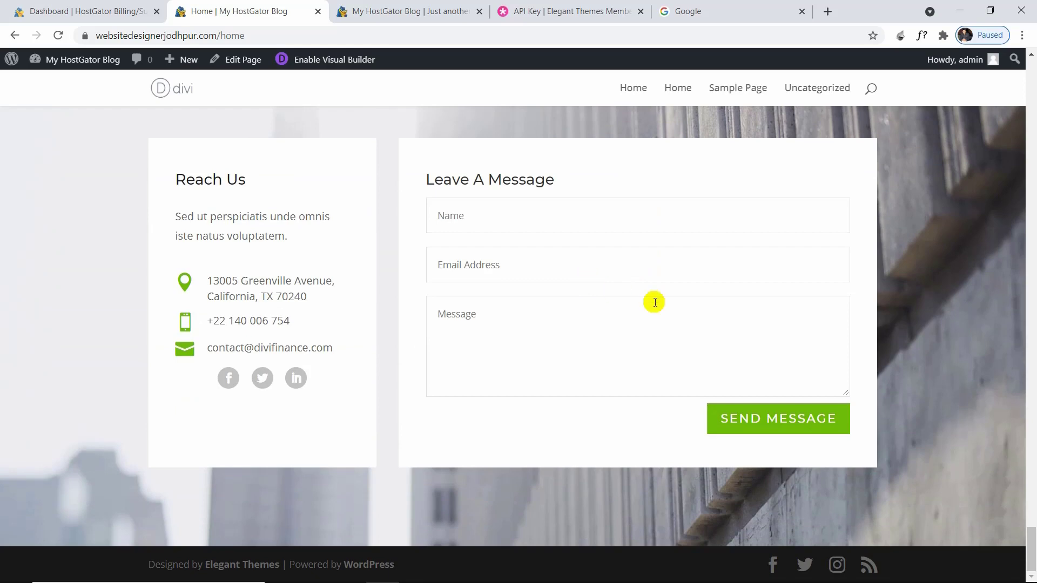
{"action": "left_click_drag", "start_coordinate": [1032, 548], "coordinate": [1028, 100]}
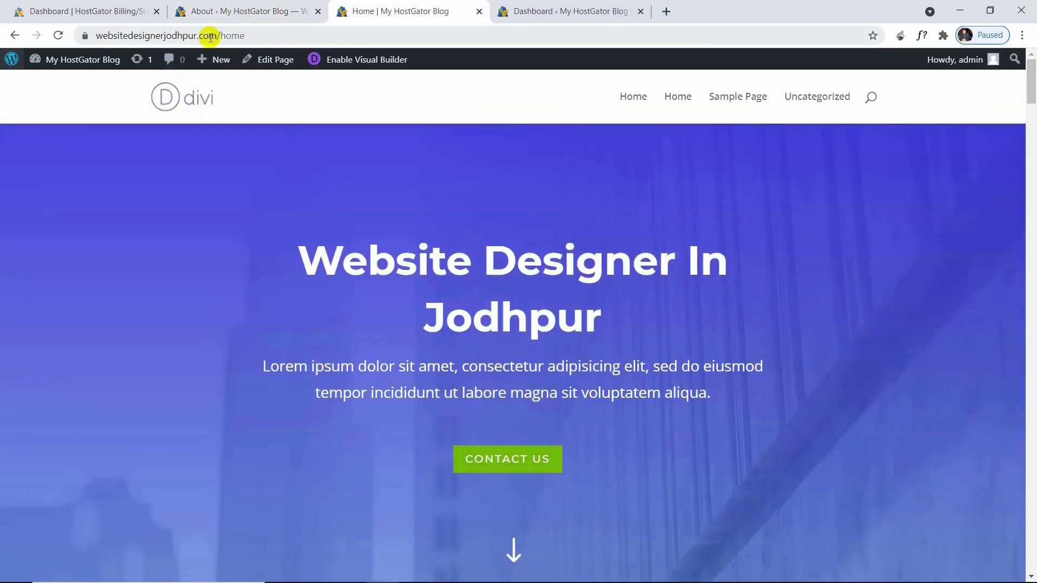
Step: Open the site's root address without the /home path to check what the front page displays
{"action": "left_click_drag", "start_coordinate": [219, 37], "coordinate": [324, 53]}
{"action": "key", "text": "BackSpace"}
{"action": "key", "text": "Return"}
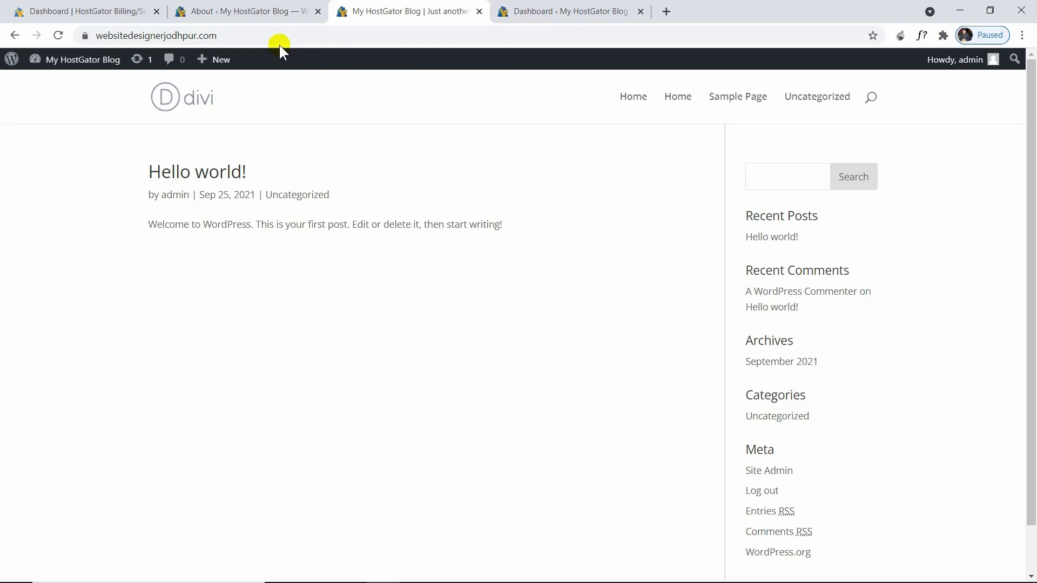
Step: Go to the WordPress dashboard in the admin tab and open the theme customizer
{"action": "left_click", "coordinate": [216, 11]}
{"action": "mouse_move", "coordinate": [46, 98]}
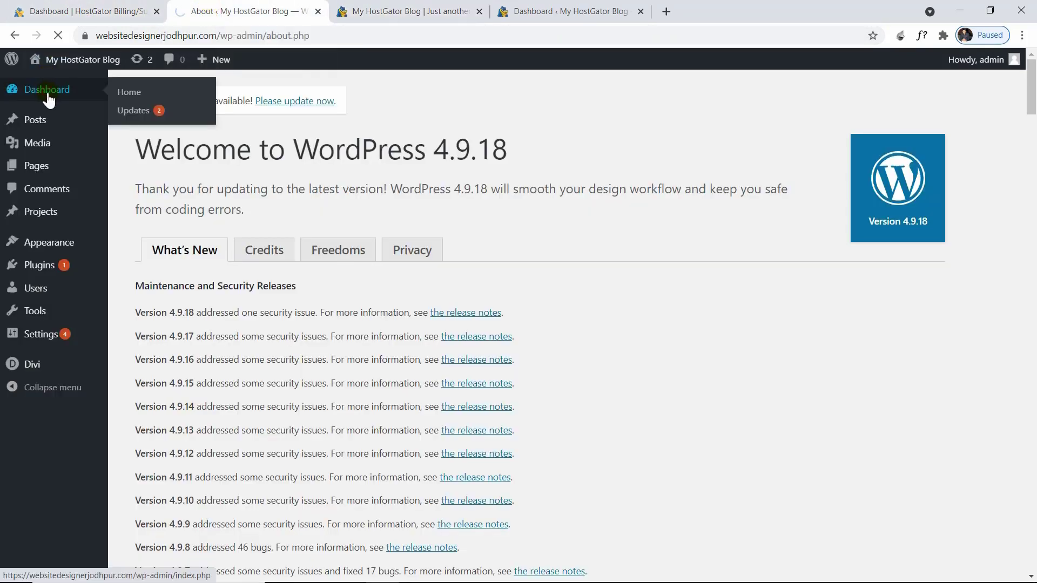
{"action": "left_click", "coordinate": [48, 91]}
{"action": "mouse_move", "coordinate": [62, 300]}
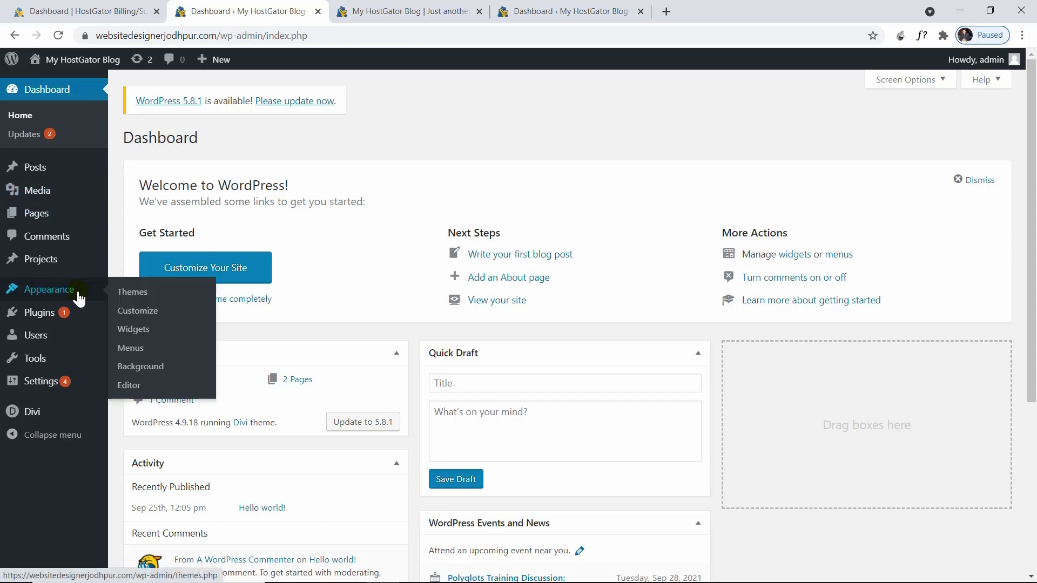
{"action": "left_click", "coordinate": [142, 313]}
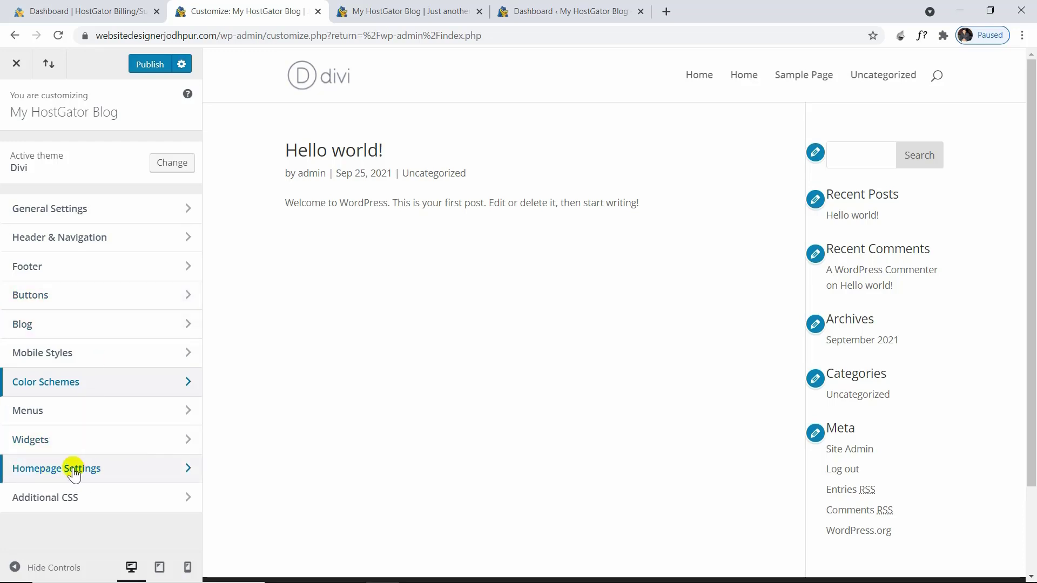
Step: Set the homepage to display a static page, choose Home as that page, and publish the change
{"action": "left_click", "coordinate": [128, 471]}
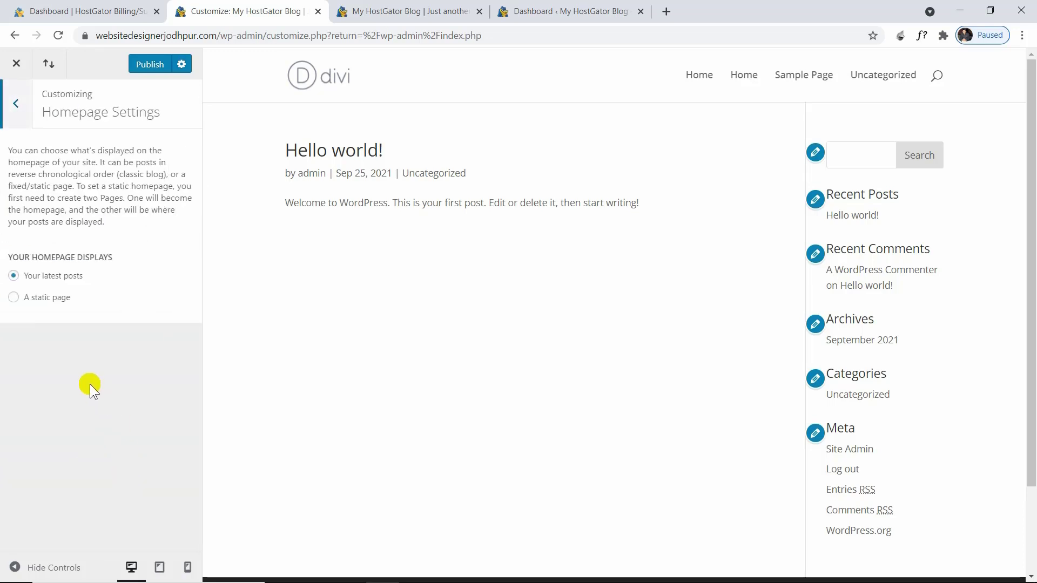
{"action": "left_click", "coordinate": [43, 299]}
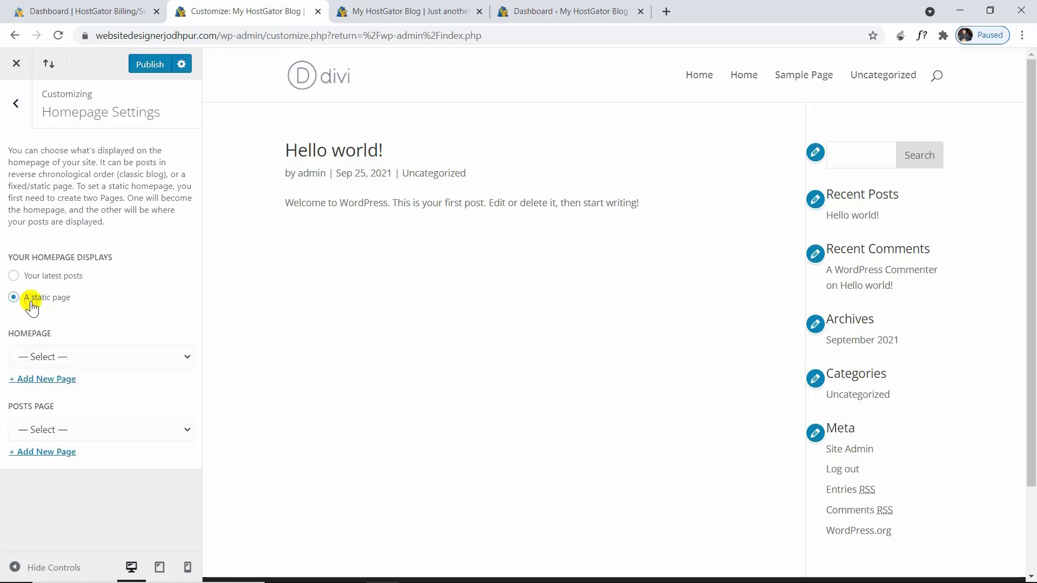
{"action": "left_click", "coordinate": [76, 357]}
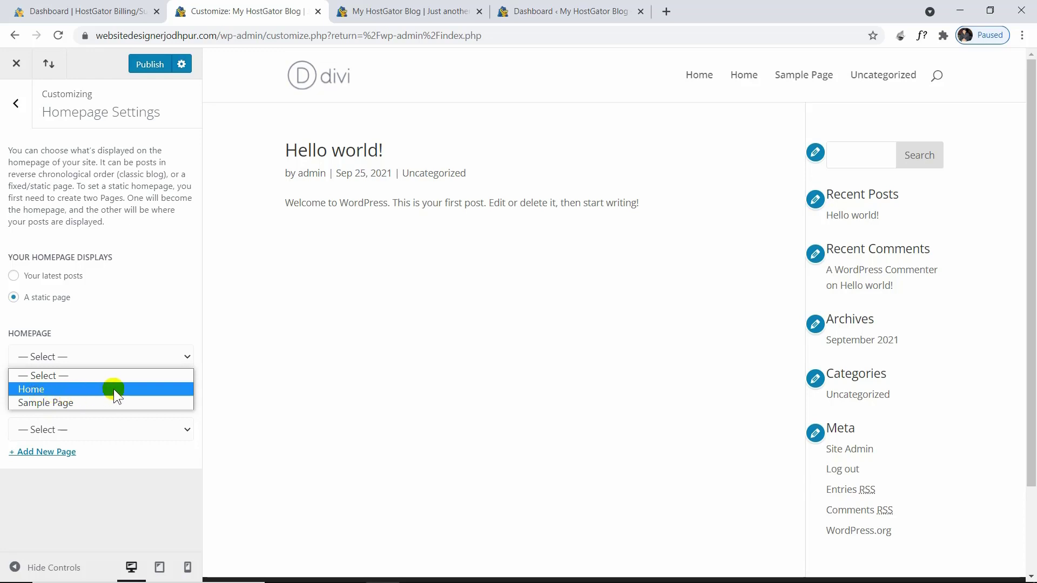
{"action": "left_click", "coordinate": [45, 389]}
{"action": "left_click", "coordinate": [134, 73]}
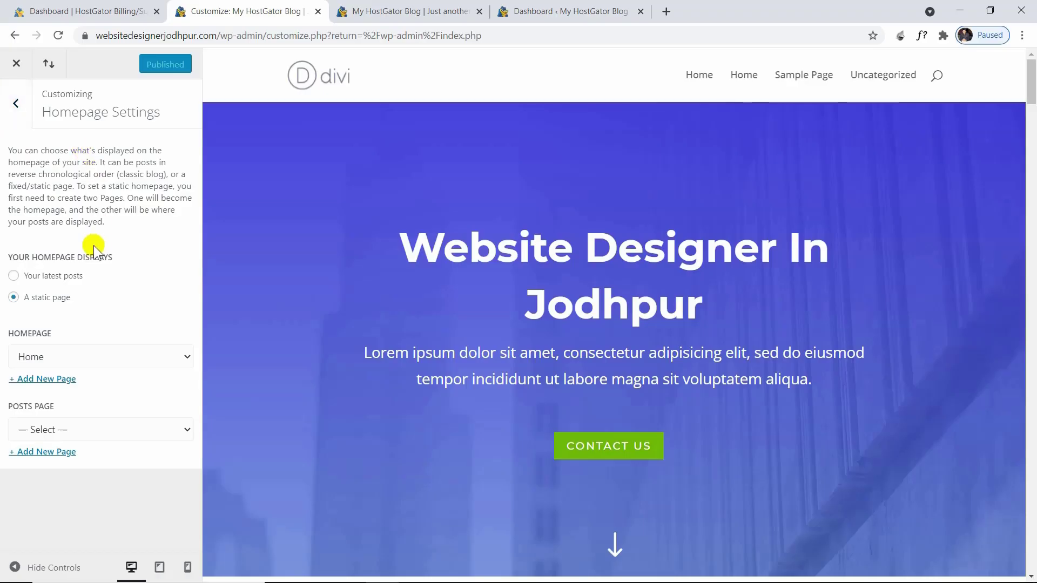
Step: Change the site title in the general Site Identity settings to "Website Designer In Jodhpur"
{"action": "left_click", "coordinate": [18, 105]}
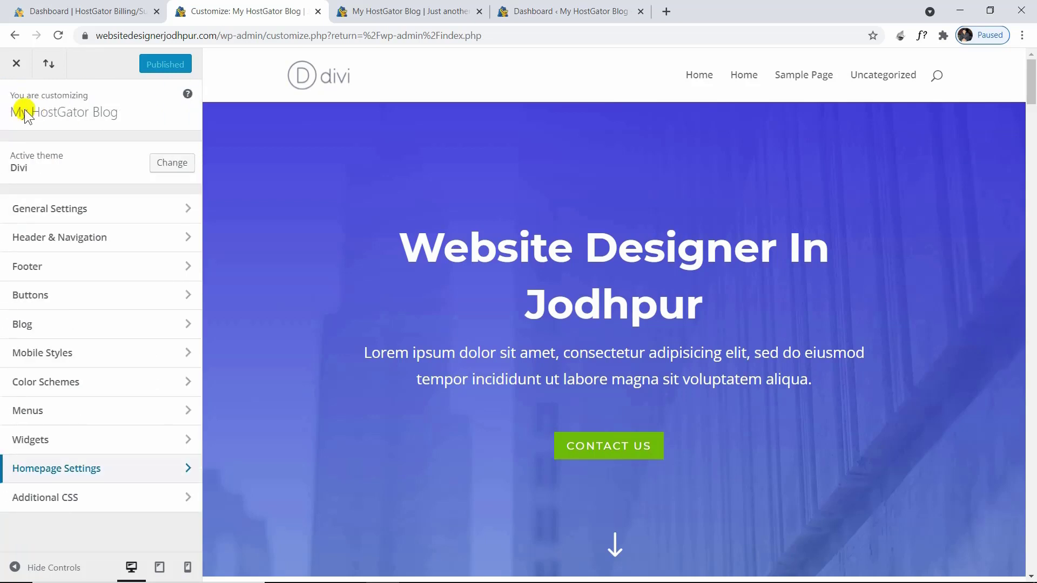
{"action": "left_click", "coordinate": [137, 208]}
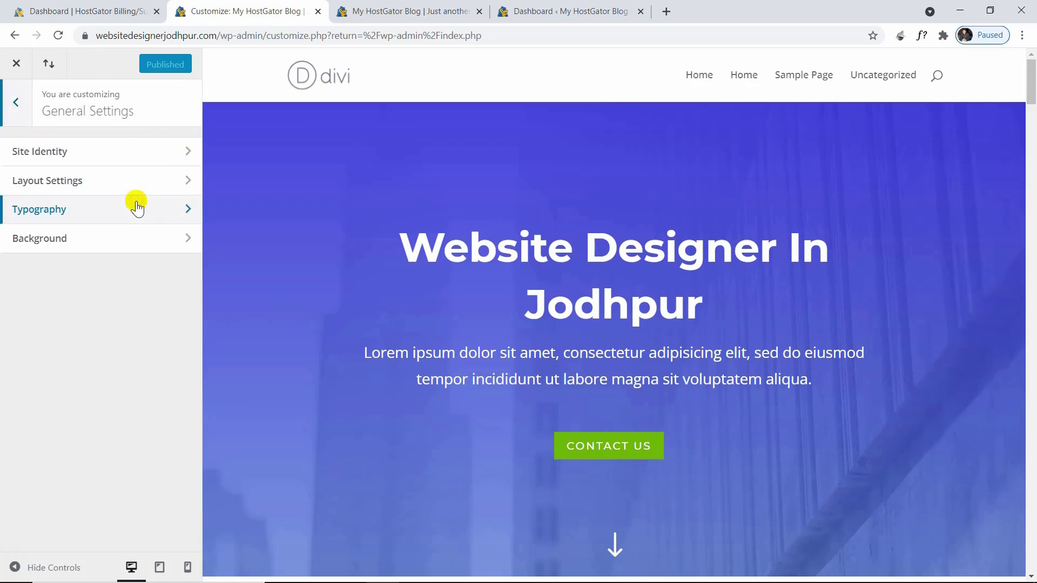
{"action": "left_click", "coordinate": [93, 157]}
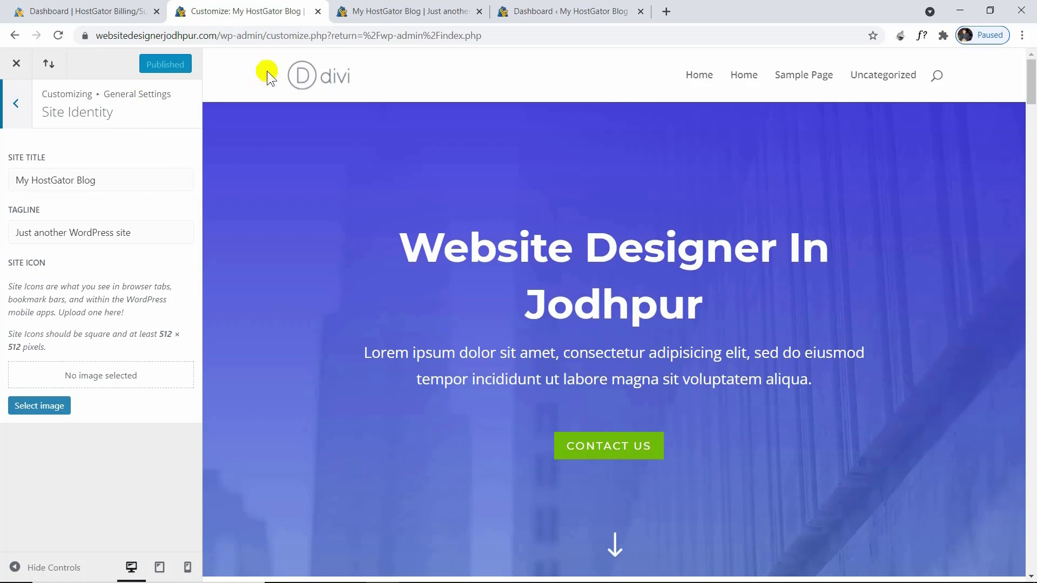
{"action": "left_click", "coordinate": [429, 8]}
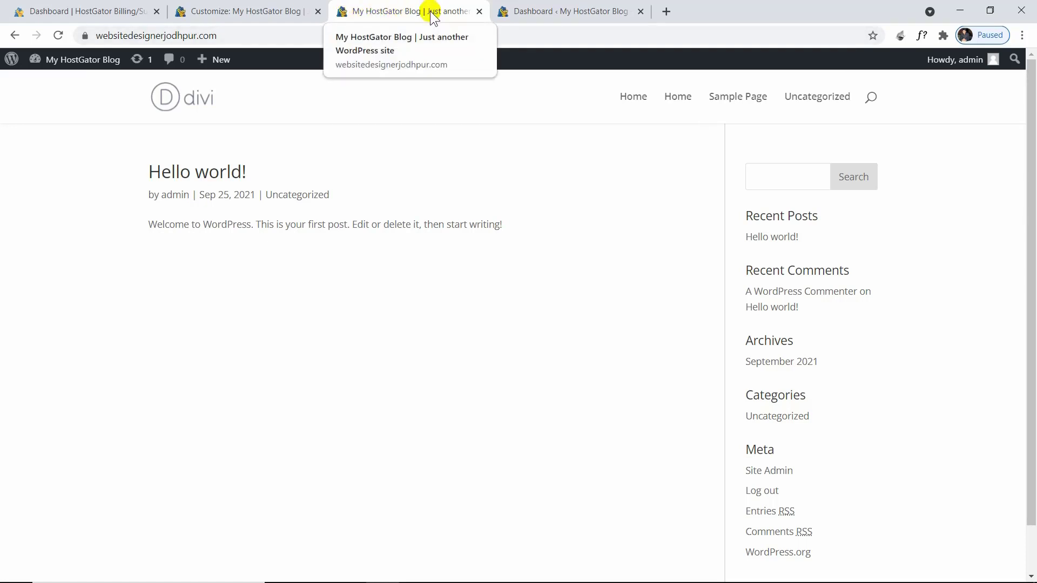
{"action": "left_click", "coordinate": [197, 8]}
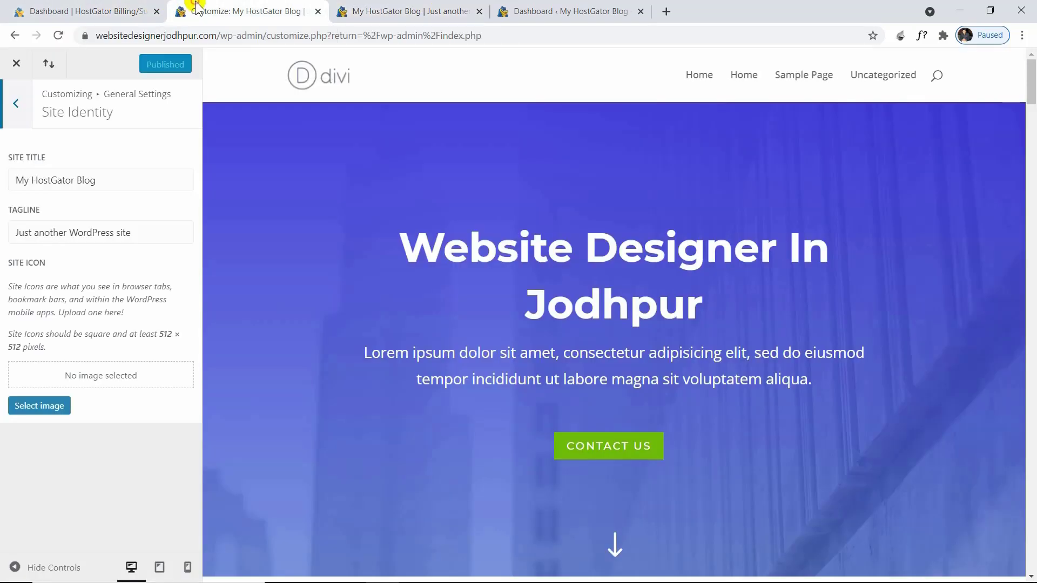
{"action": "triple_click", "coordinate": [130, 179]}
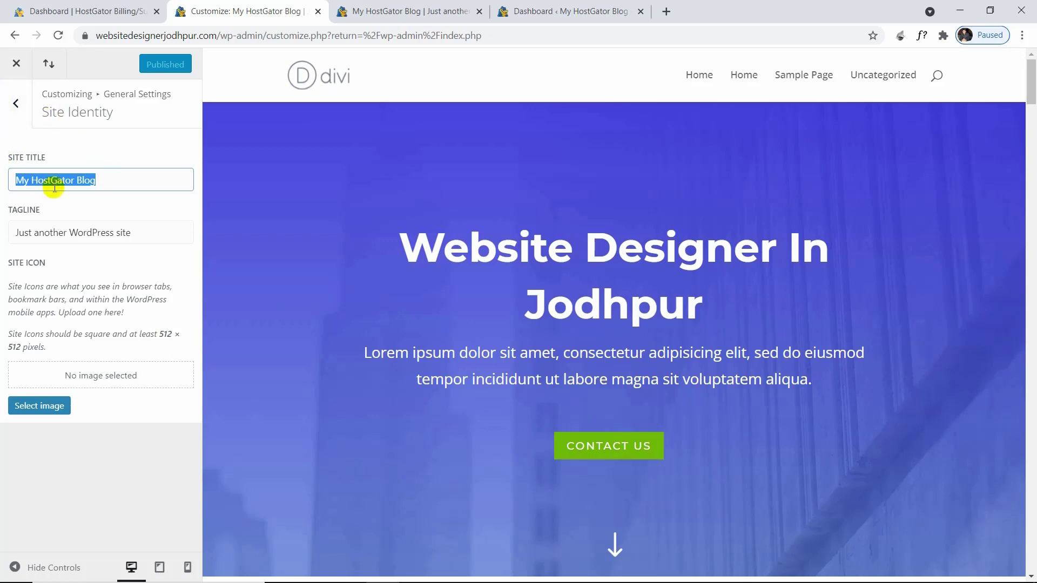
{"action": "type", "text": "Website Designer In Jodhpur"}
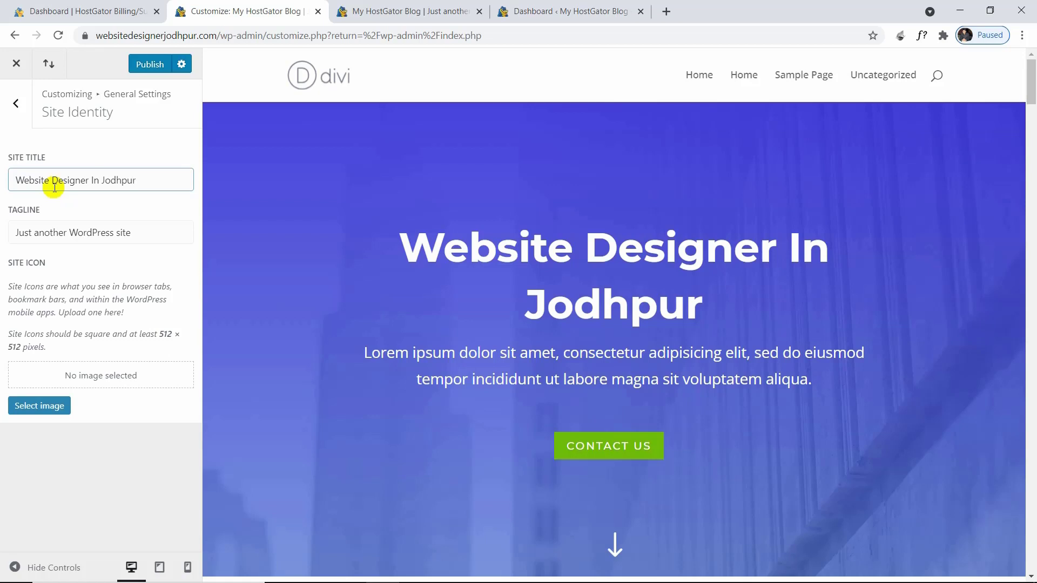
Step: Set the site's tagline to "Best Web Designer In Jodhpur"
{"action": "key", "text": "Tab"}
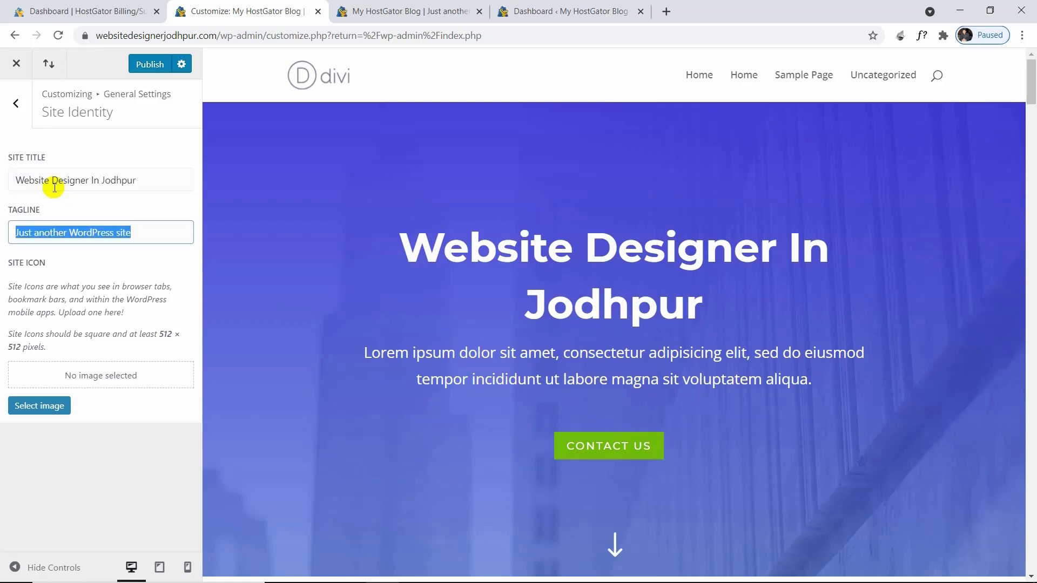
{"action": "type", "text": "Best Web Designe"}
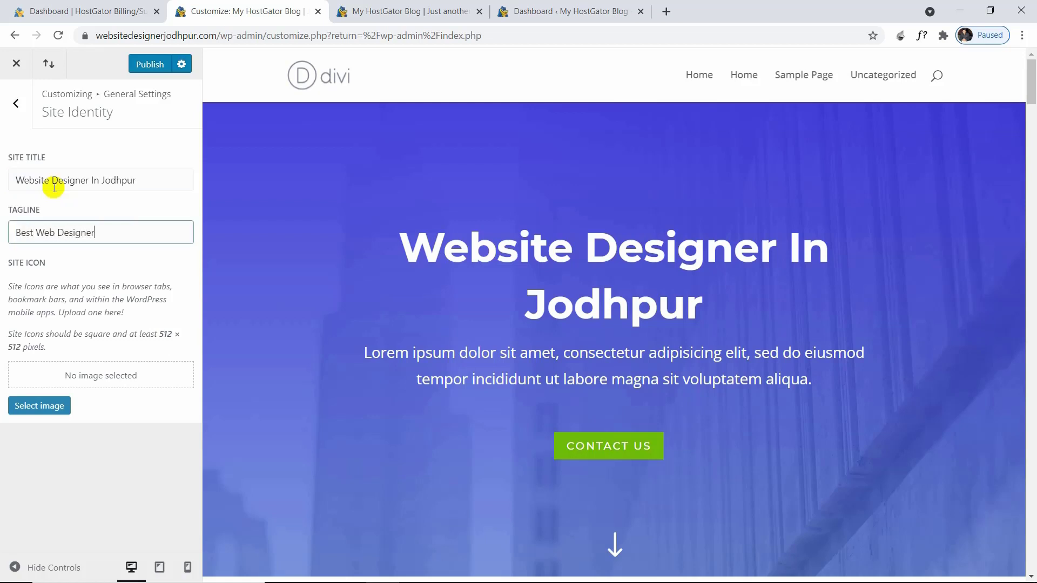
{"action": "type", "text": "r"}
{"action": "left_click", "coordinate": [99, 233]}
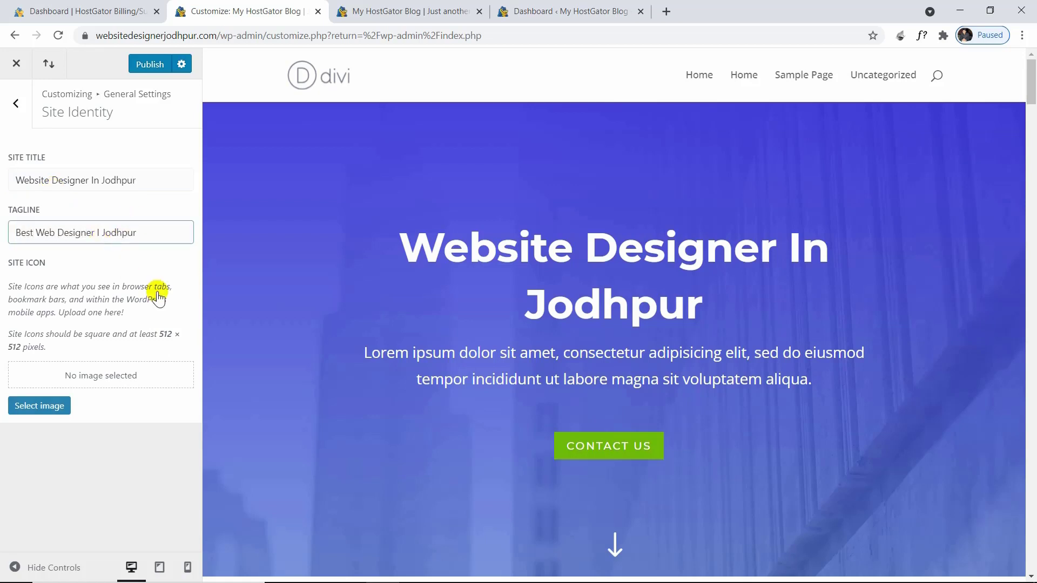
{"action": "type", "text": "n"}
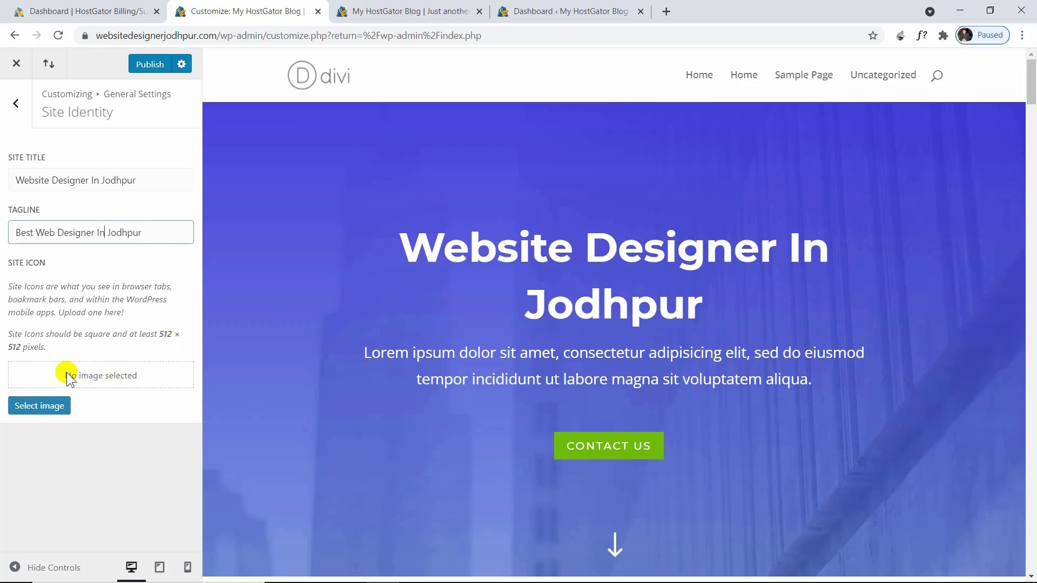
Step: Upload logo.png from the Desktop's Divi folder and select it as the image for the site icon
{"action": "left_click", "coordinate": [56, 402]}
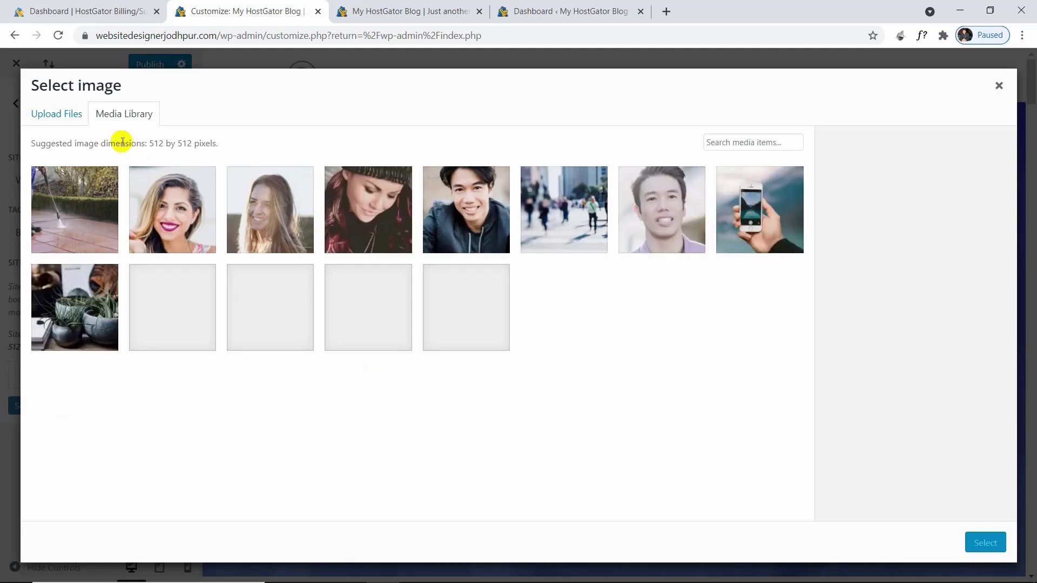
{"action": "left_click", "coordinate": [65, 122]}
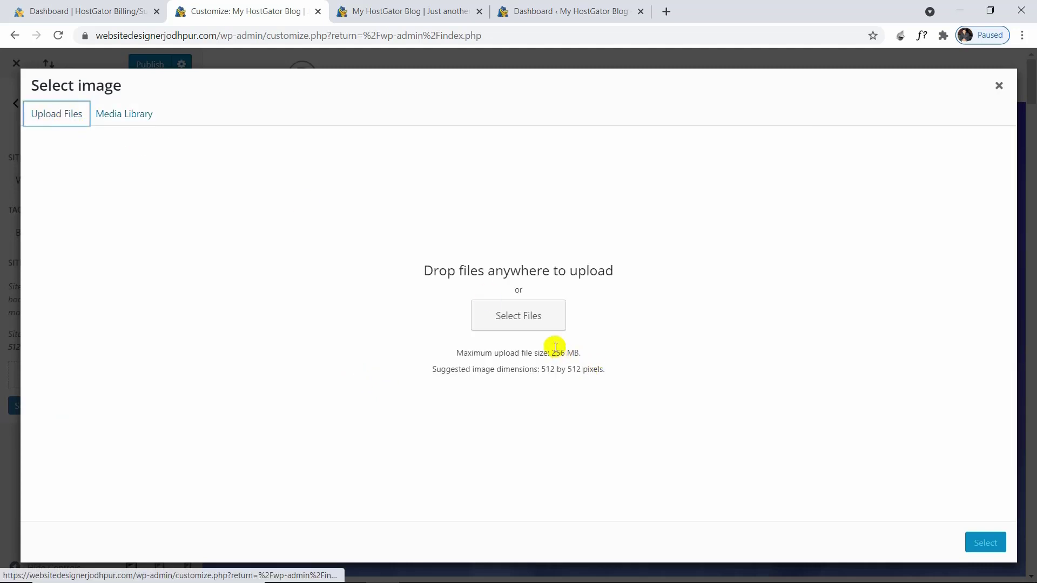
{"action": "left_click", "coordinate": [521, 328]}
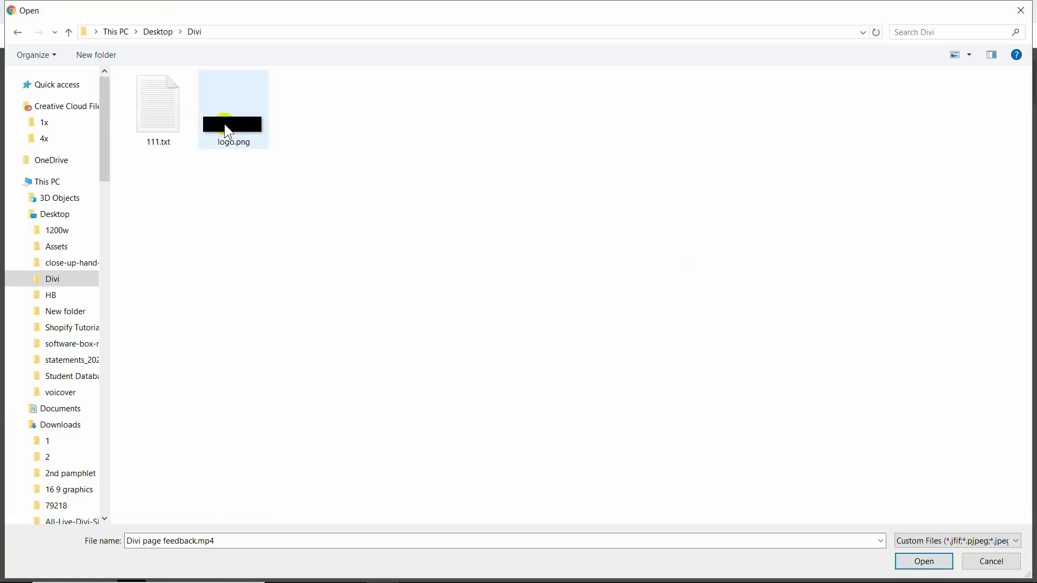
{"action": "double_click", "coordinate": [224, 125]}
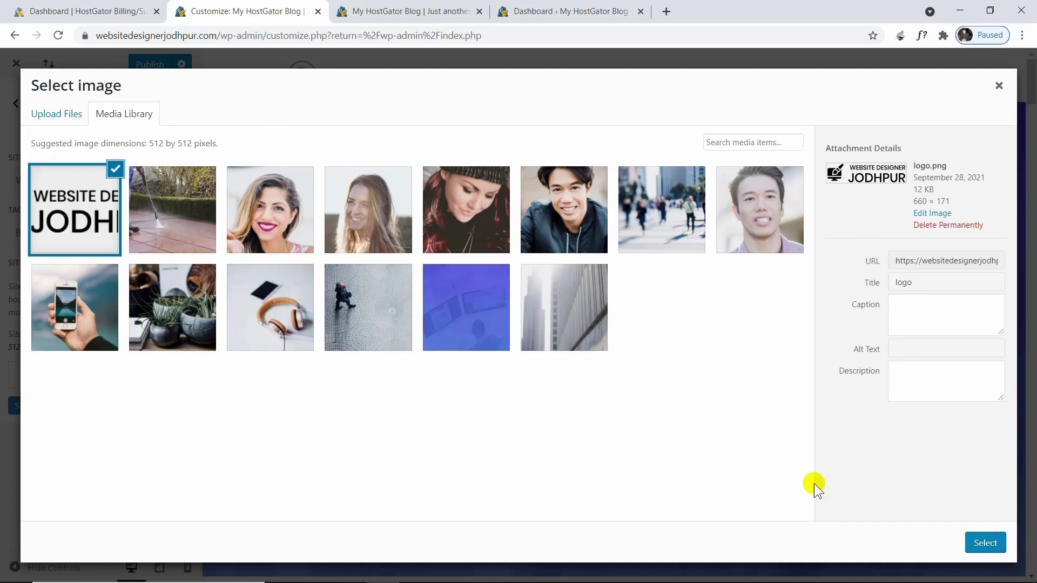
{"action": "left_click", "coordinate": [985, 542]}
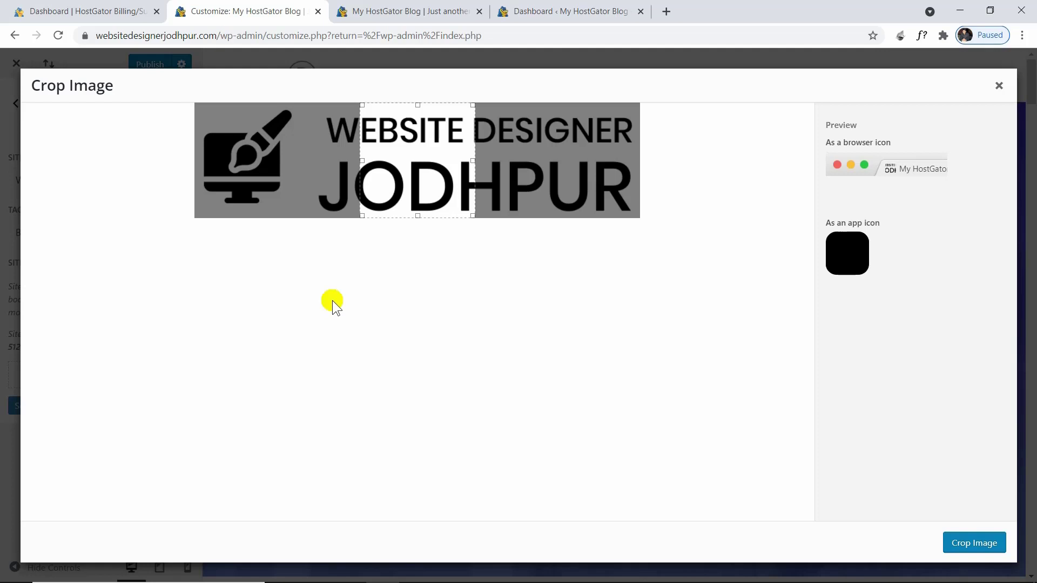
Step: Crop the site icon image to the monitor-and-brush symbol of the logo and publish the site identity changes
{"action": "left_click_drag", "start_coordinate": [405, 174], "coordinate": [243, 181]}
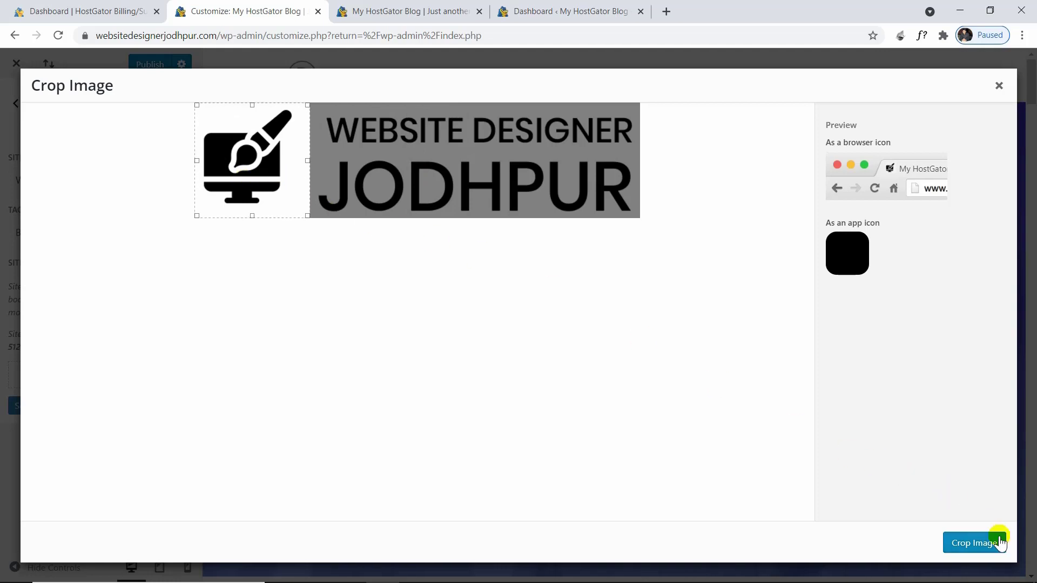
{"action": "left_click", "coordinate": [983, 543]}
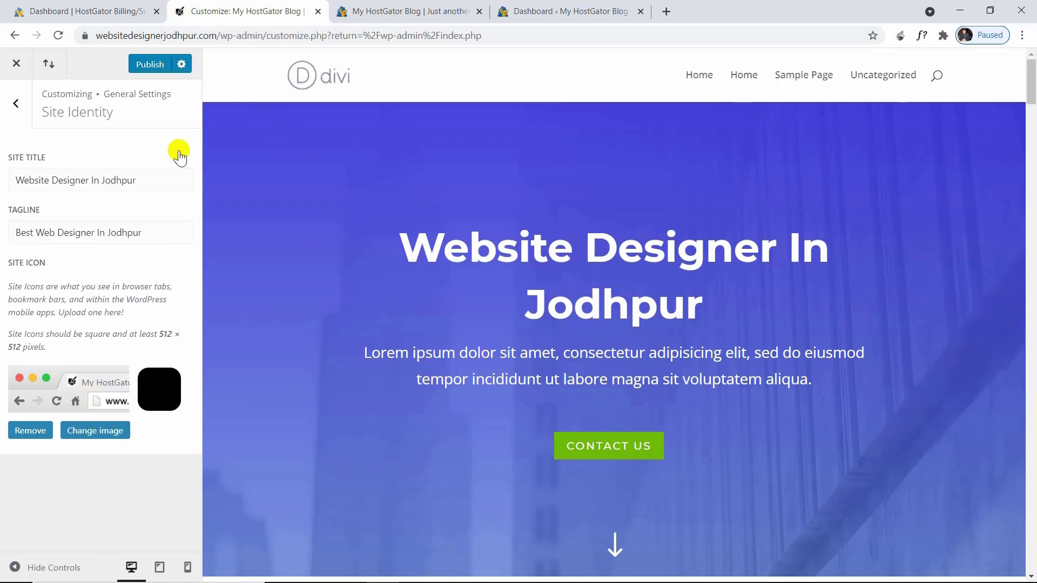
{"action": "left_click", "coordinate": [154, 67]}
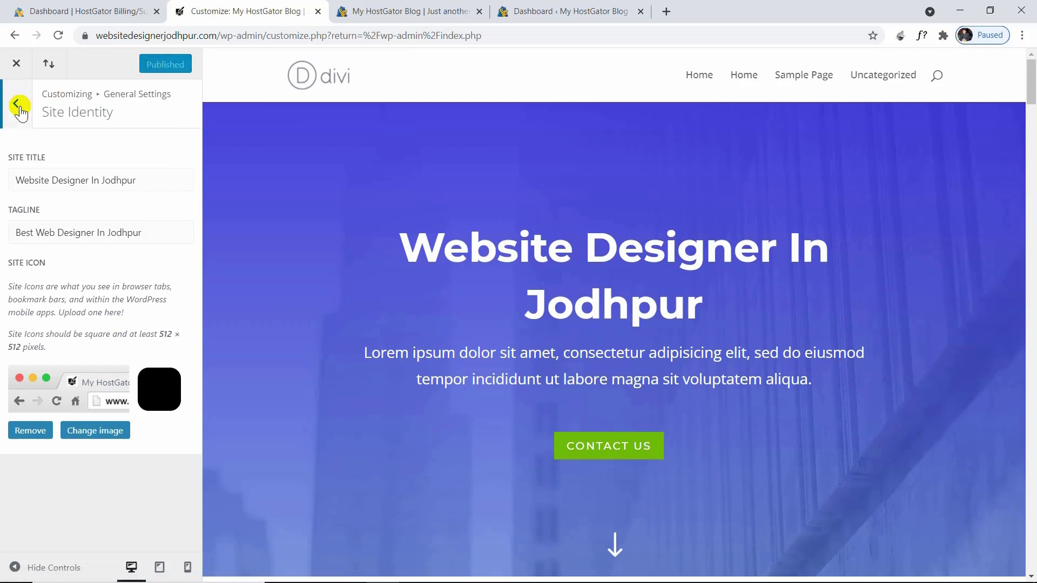
Step: Leave the Site Identity and General Settings and close the customizer to return to the WordPress dashboard
{"action": "left_click", "coordinate": [18, 106]}
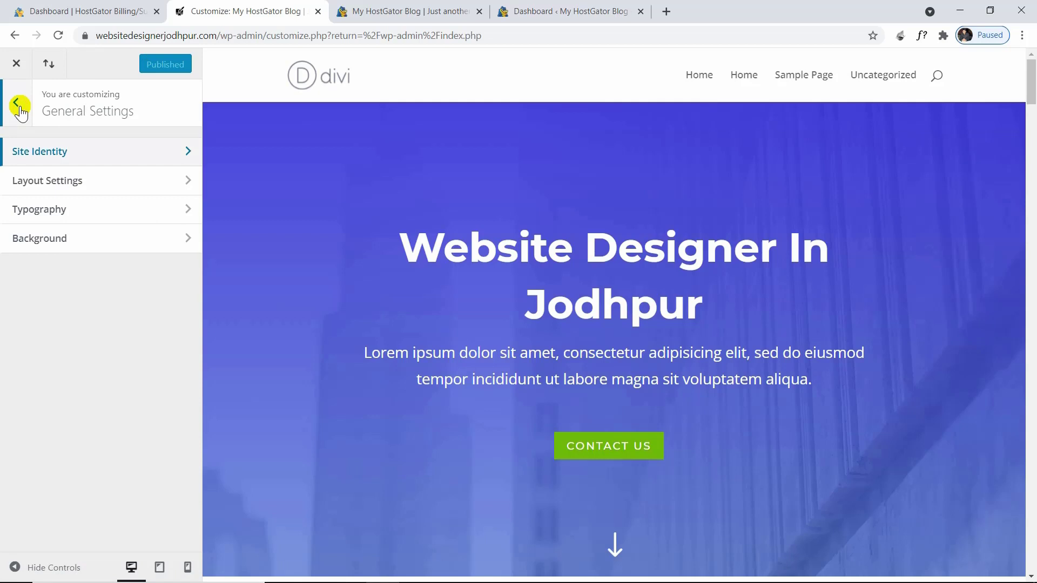
{"action": "left_click", "coordinate": [19, 108]}
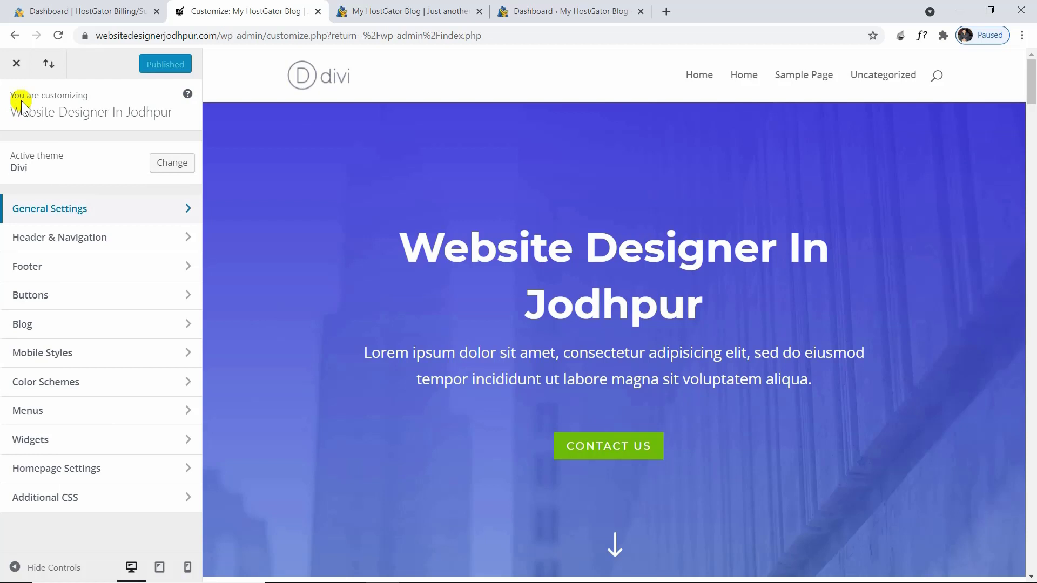
{"action": "left_click", "coordinate": [16, 69]}
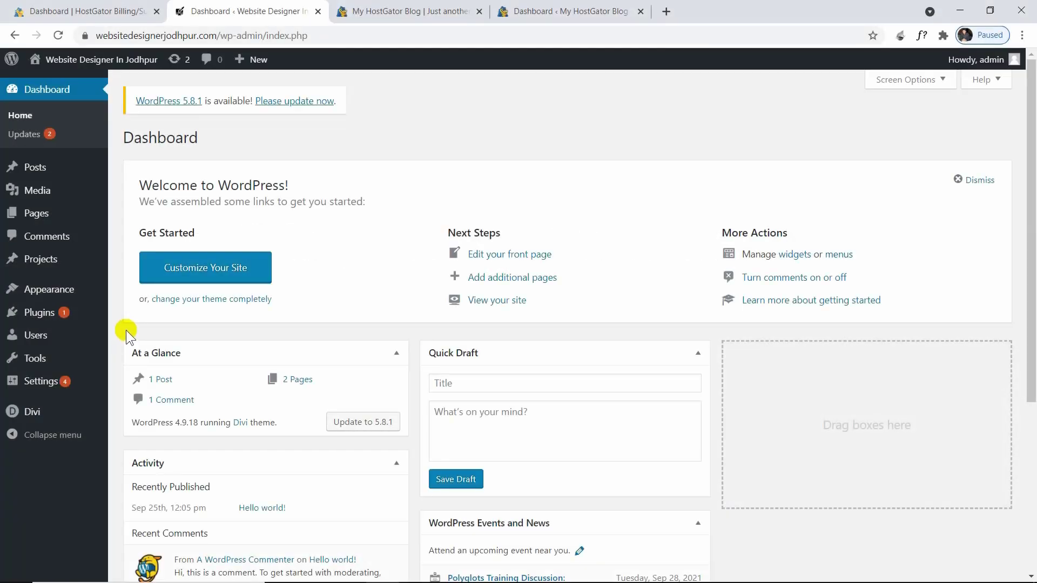
Step: Add a new page to the site and title it "About Us"
{"action": "mouse_move", "coordinate": [47, 215]}
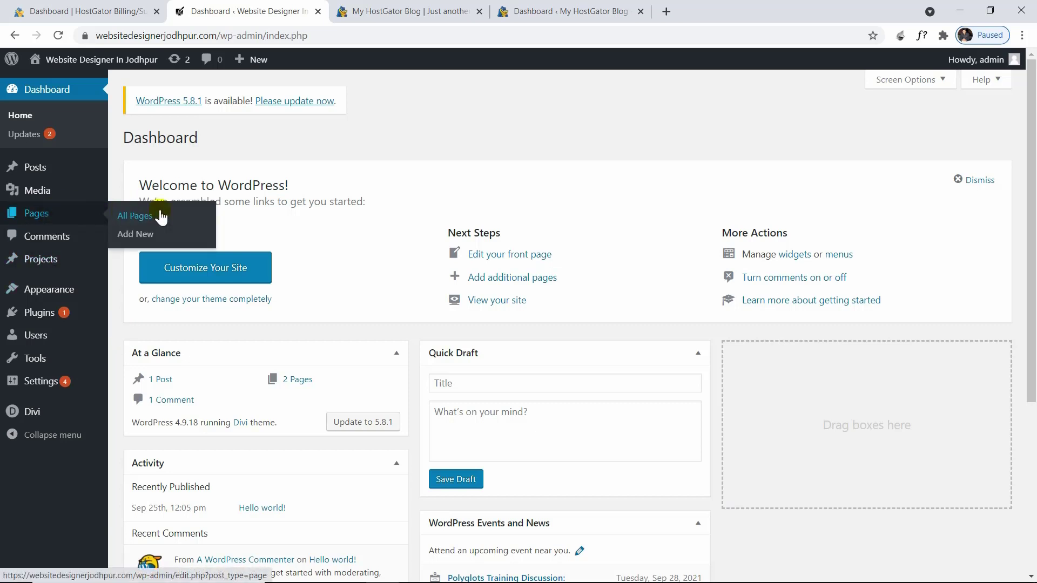
{"action": "left_click", "coordinate": [146, 236]}
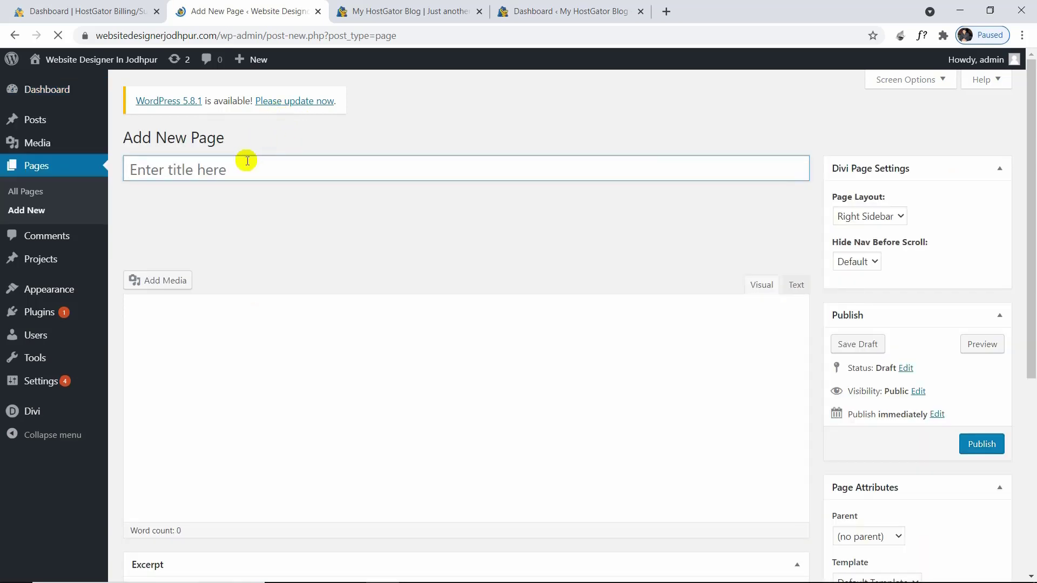
{"action": "type", "text": "About Us"}
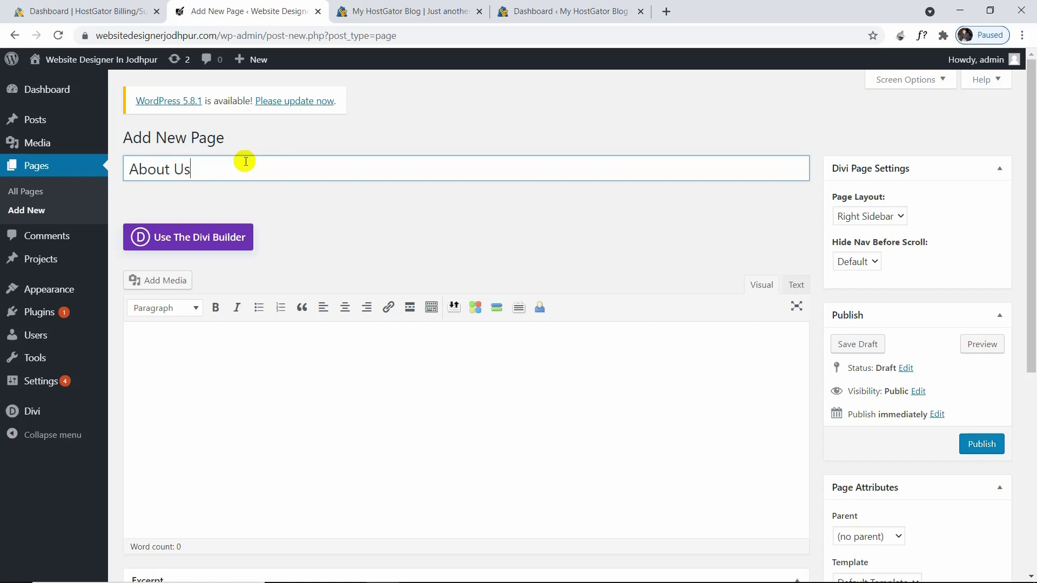
Step: Open the About Us page in the Divi Builder, start building from scratch, and dismiss the initial row chooser
{"action": "scroll", "coordinate": [259, 159], "scroll_direction": "down", "scroll_amount": 1}
{"action": "left_click", "coordinate": [198, 173]}
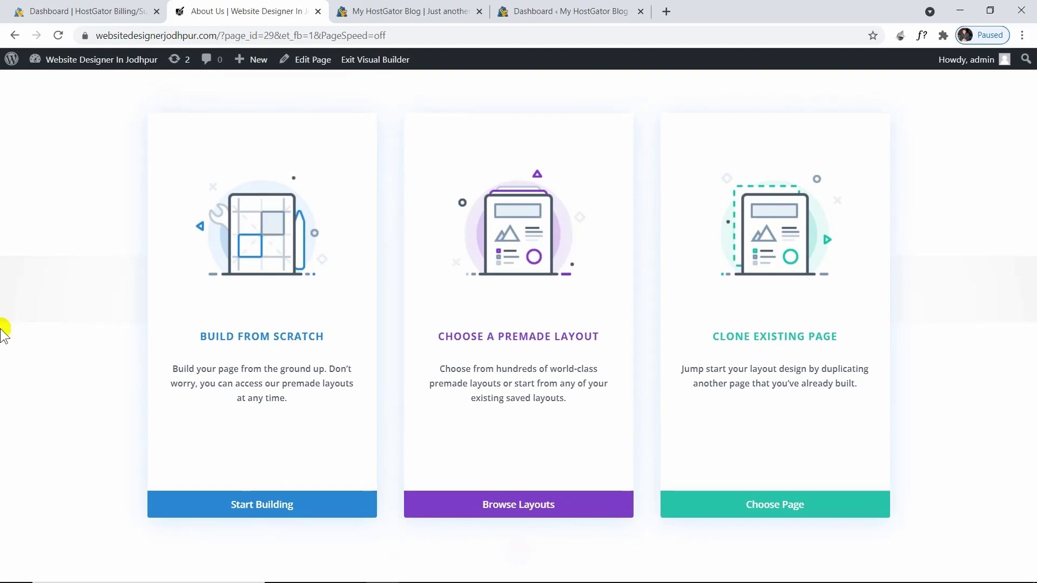
{"action": "left_click", "coordinate": [245, 413]}
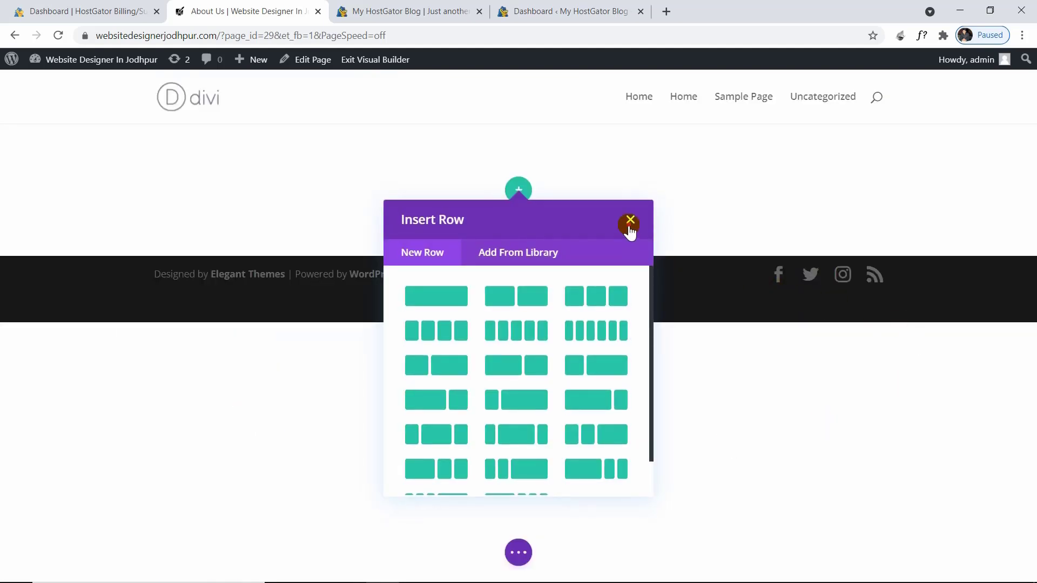
{"action": "left_click", "coordinate": [629, 221]}
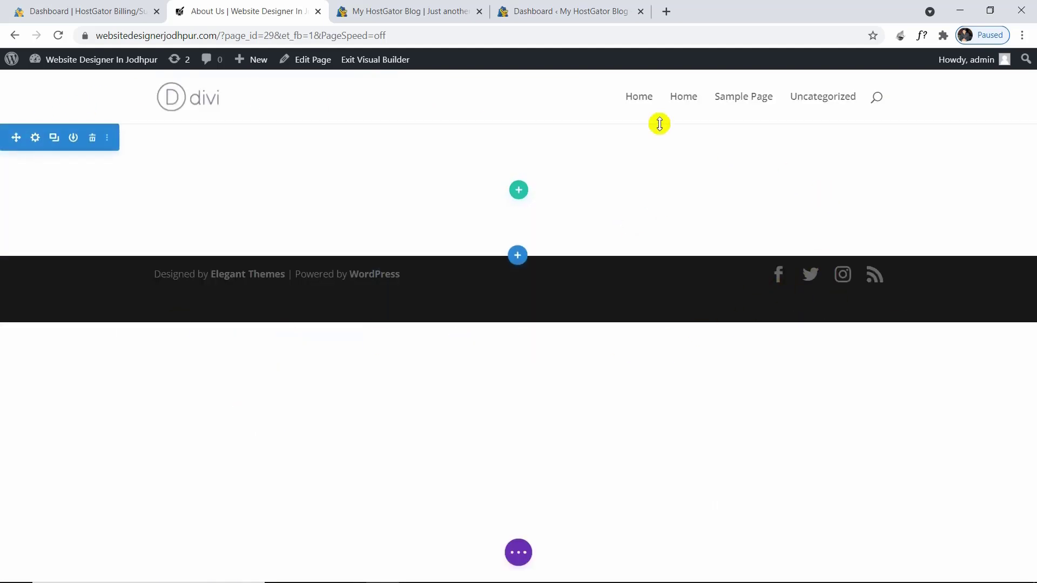
{"action": "left_click", "coordinate": [26, 140]}
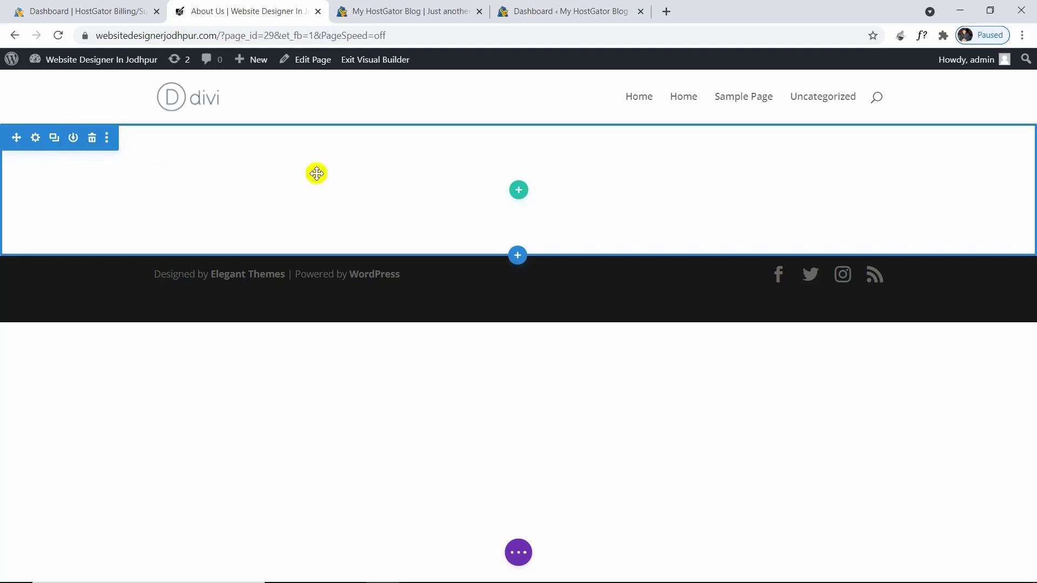
Step: Insert a single-column row in the empty section and add a Text module to it
{"action": "left_click", "coordinate": [517, 191]}
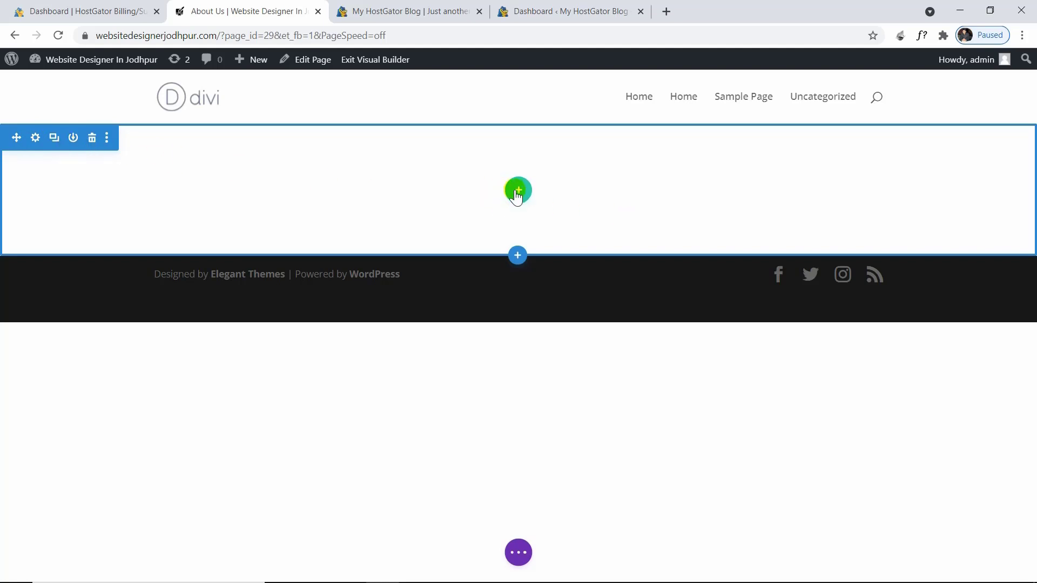
{"action": "left_click", "coordinate": [445, 296]}
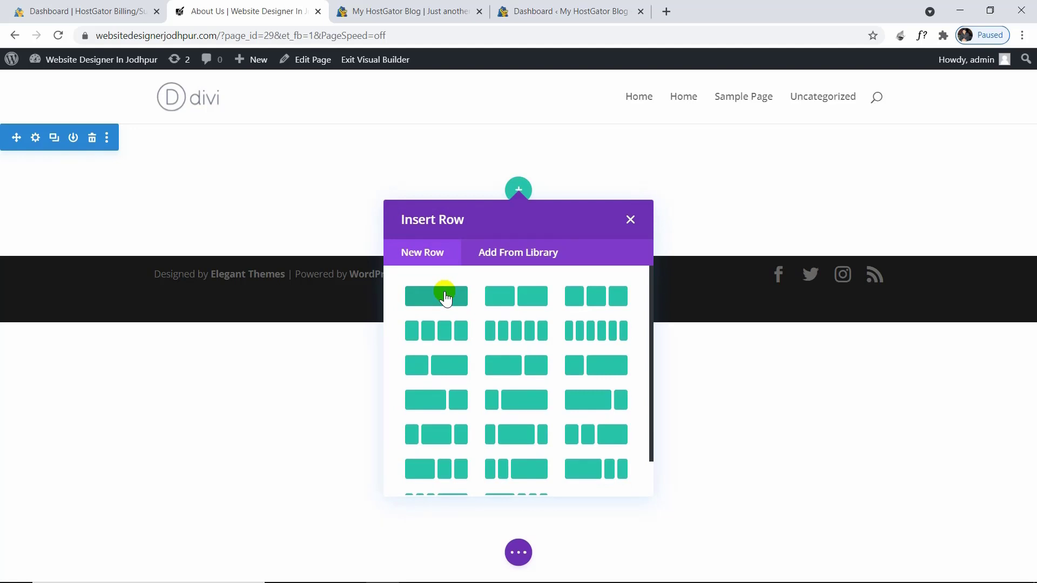
{"action": "type", "text": "tex"}
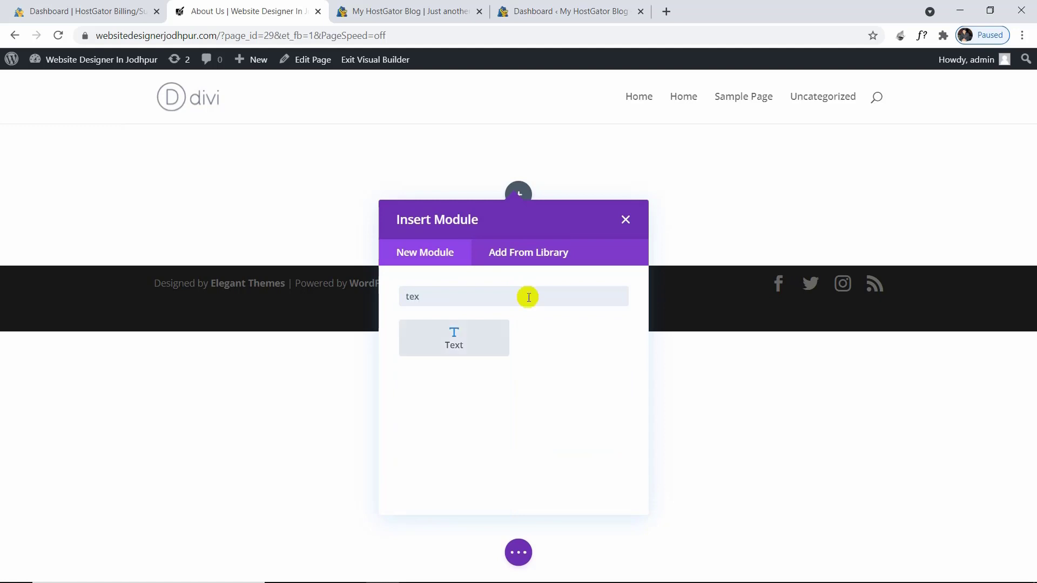
{"action": "left_click", "coordinate": [449, 344]}
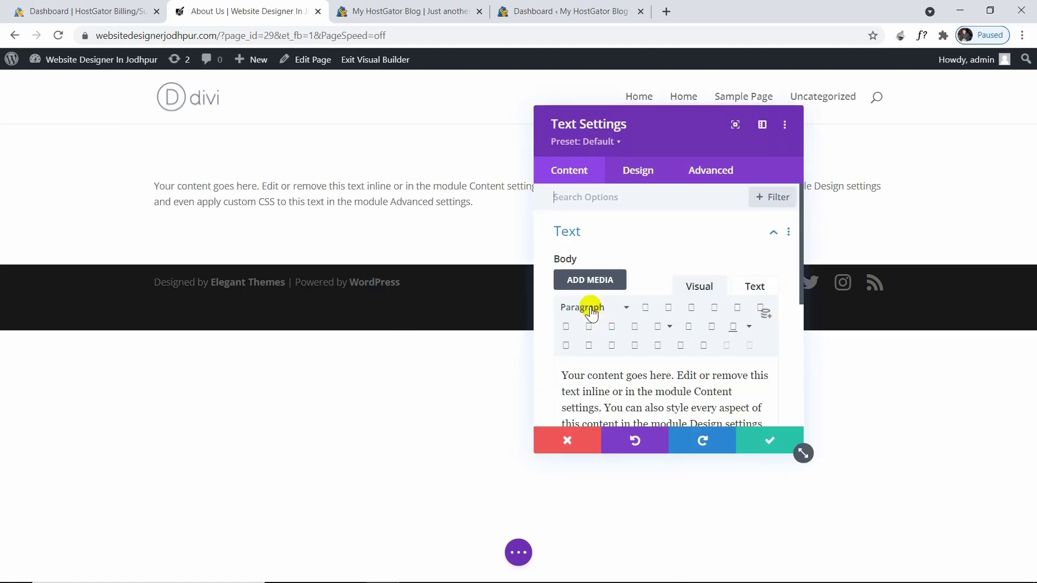
Step: Replace the Text module's placeholder content with "About-Website Designer In Jodhpur"
{"action": "left_click_drag", "start_coordinate": [562, 371], "coordinate": [597, 398]}
{"action": "type", "text": "Website Designer In Jodhpur"}
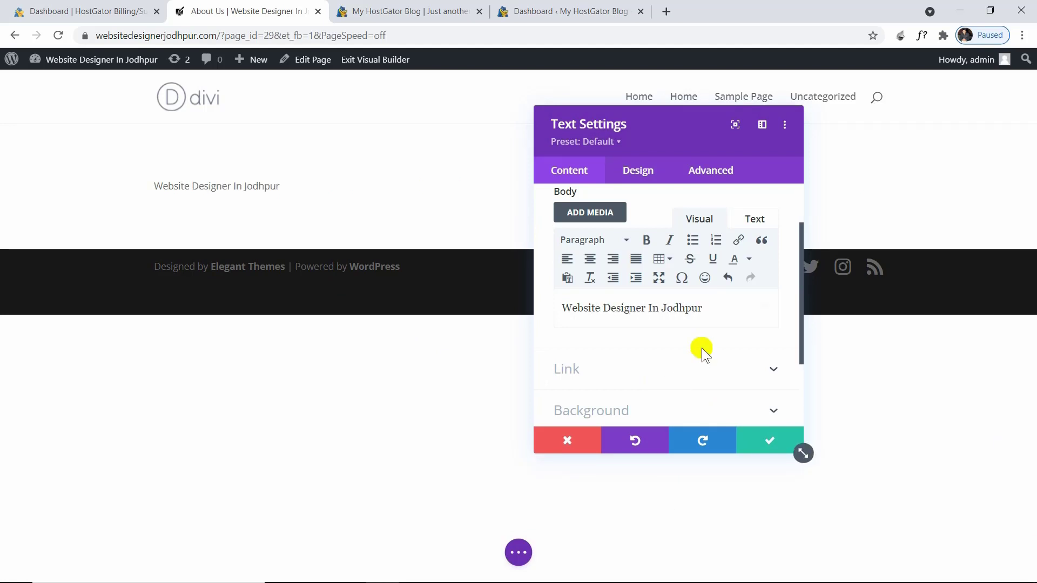
{"action": "left_click", "coordinate": [606, 327]}
{"action": "type", "text": "About-"}
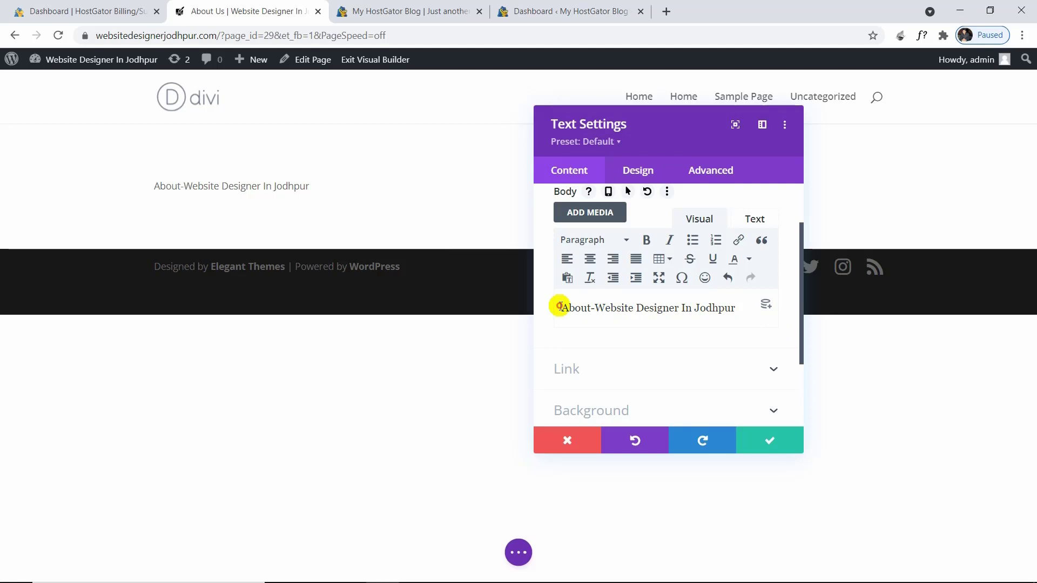
Step: Format the line "About-Website Designer In Jodhpur" as Heading 2
{"action": "left_click_drag", "start_coordinate": [734, 308], "coordinate": [561, 307]}
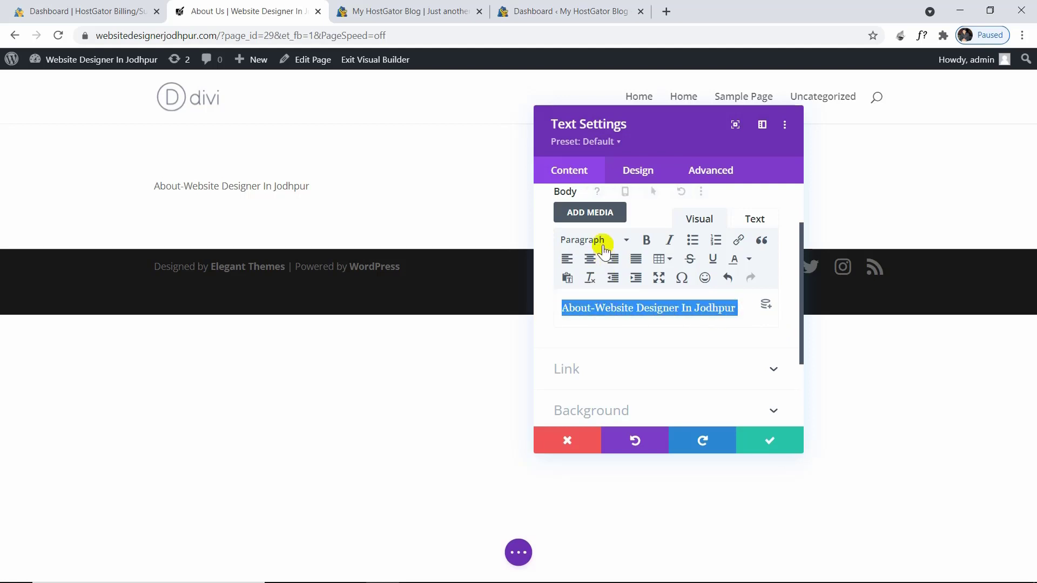
{"action": "left_click", "coordinate": [602, 242]}
{"action": "left_click", "coordinate": [625, 318]}
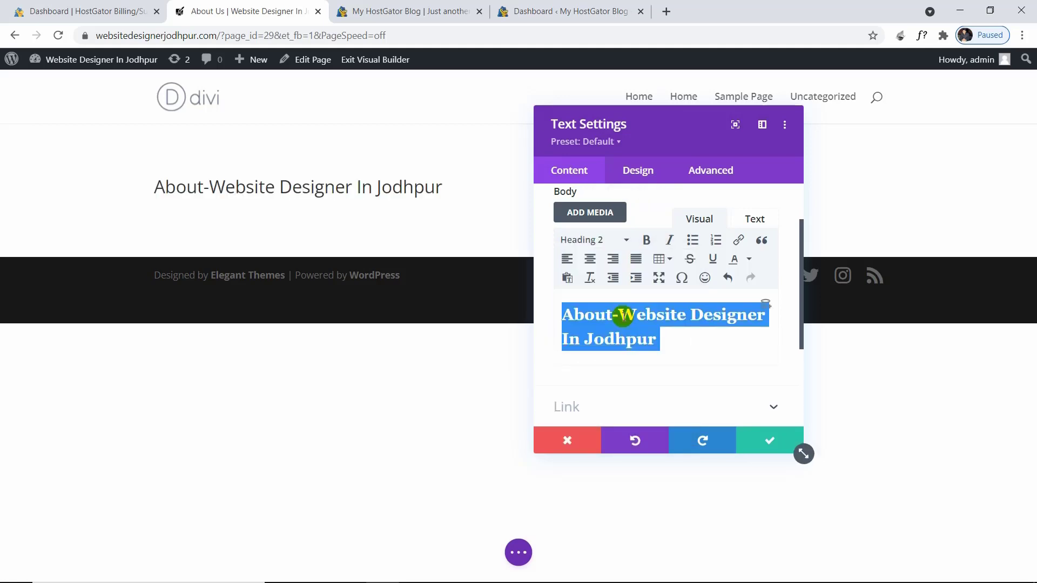
{"action": "left_click", "coordinate": [627, 241]}
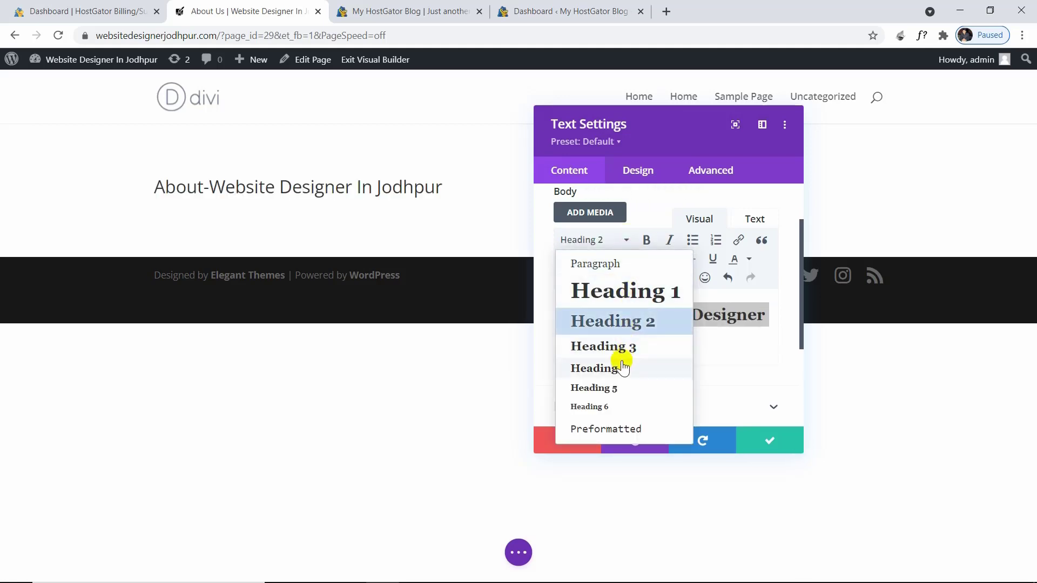
{"action": "left_click", "coordinate": [747, 316]}
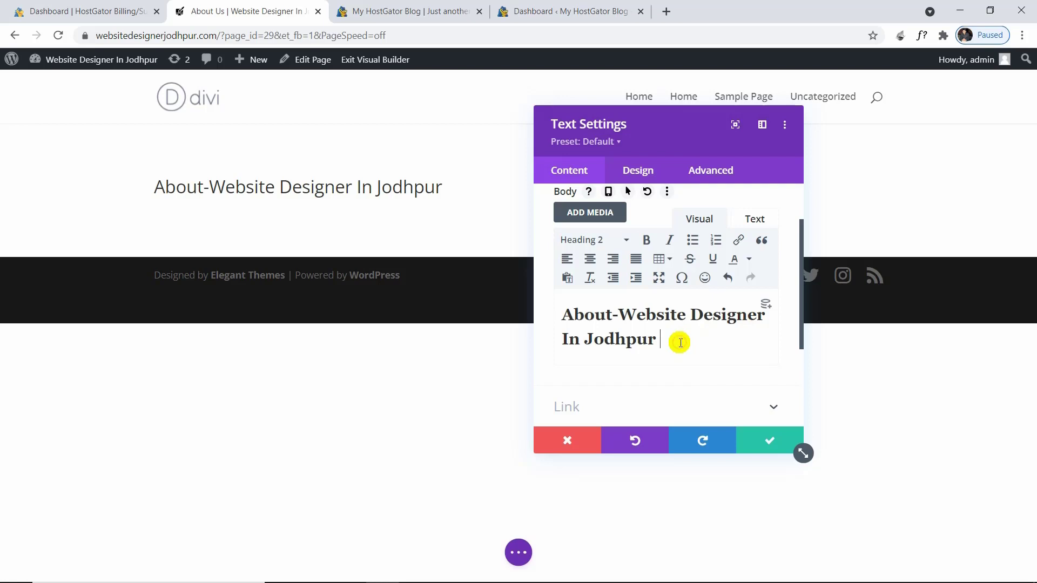
Step: Paste the copied Lorem ipsum paragraph on a new line below the heading
{"action": "key", "text": "Return"}
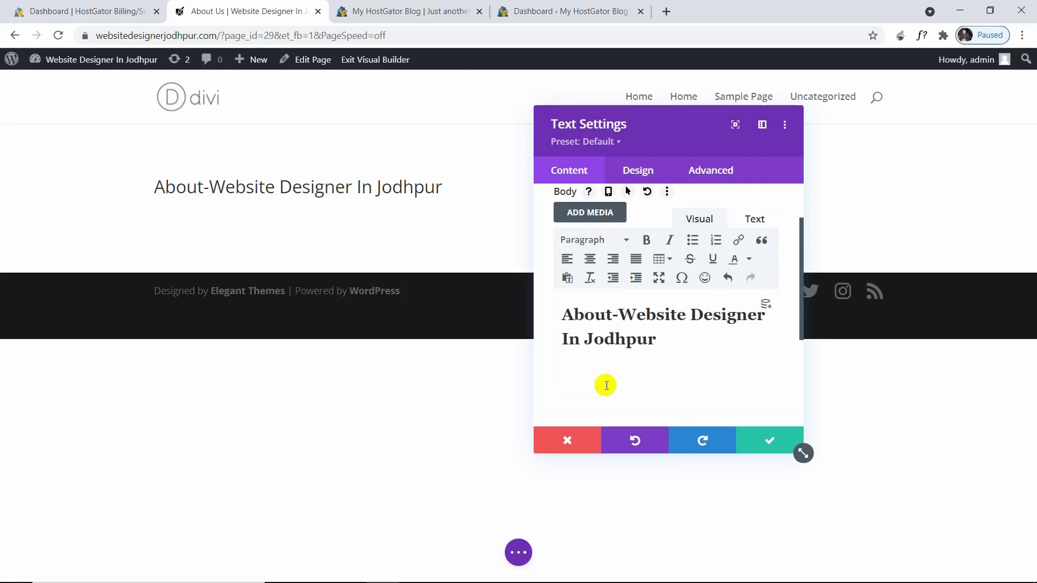
{"action": "key", "text": "ctrl+v"}
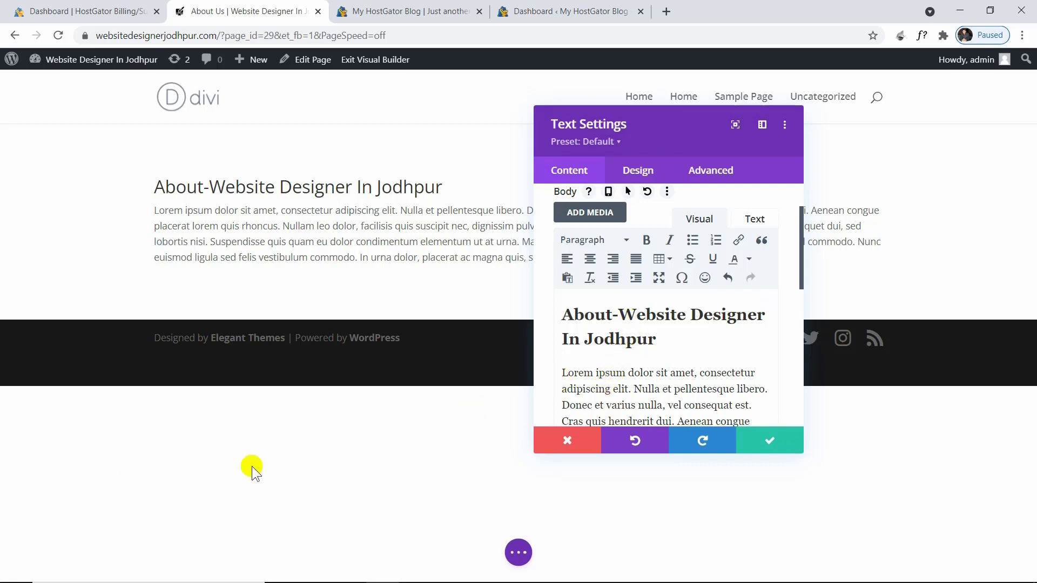
{"action": "mouse_move", "coordinate": [1, 581]}
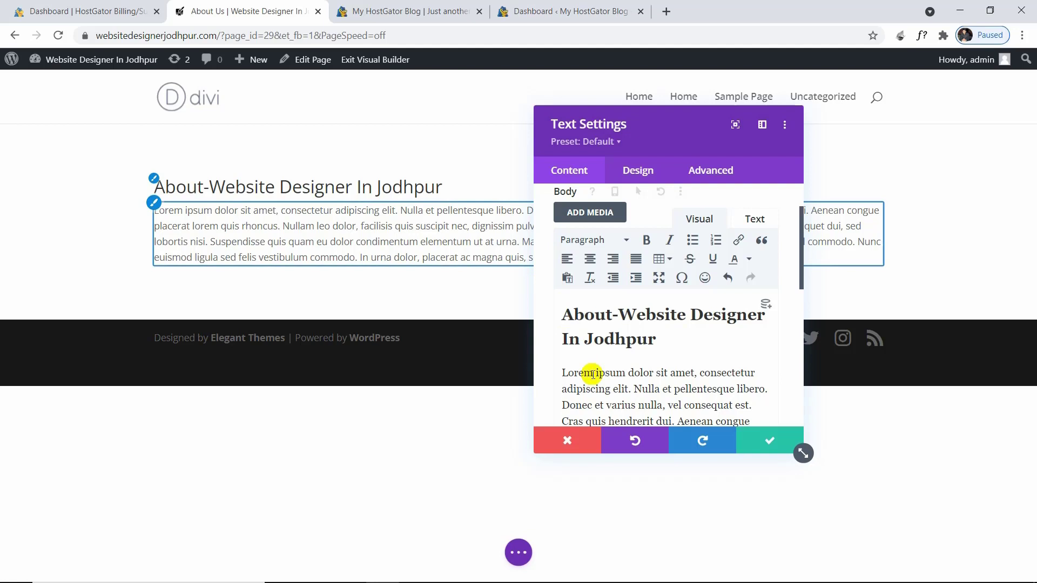
Step: Set the Text module's Heading 2 font to Poppins and its font weight to Bold
{"action": "left_click", "coordinate": [642, 171]}
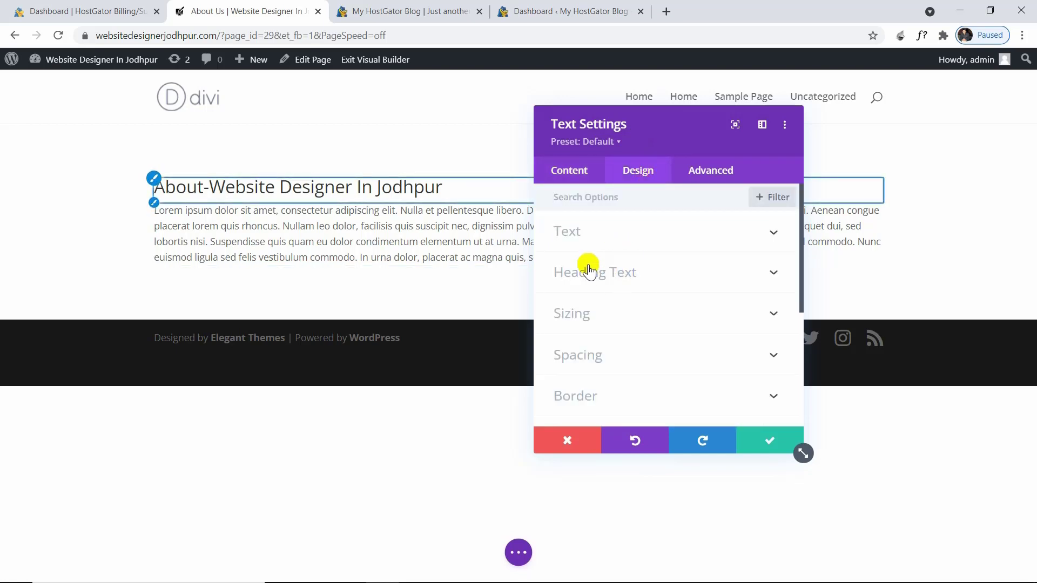
{"action": "left_click", "coordinate": [621, 270]}
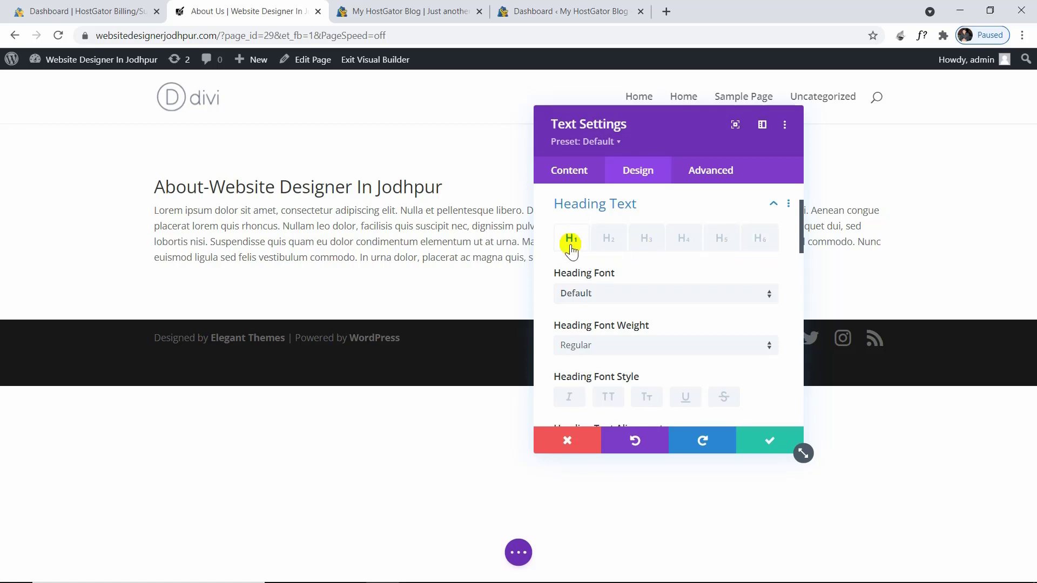
{"action": "left_click", "coordinate": [608, 248]}
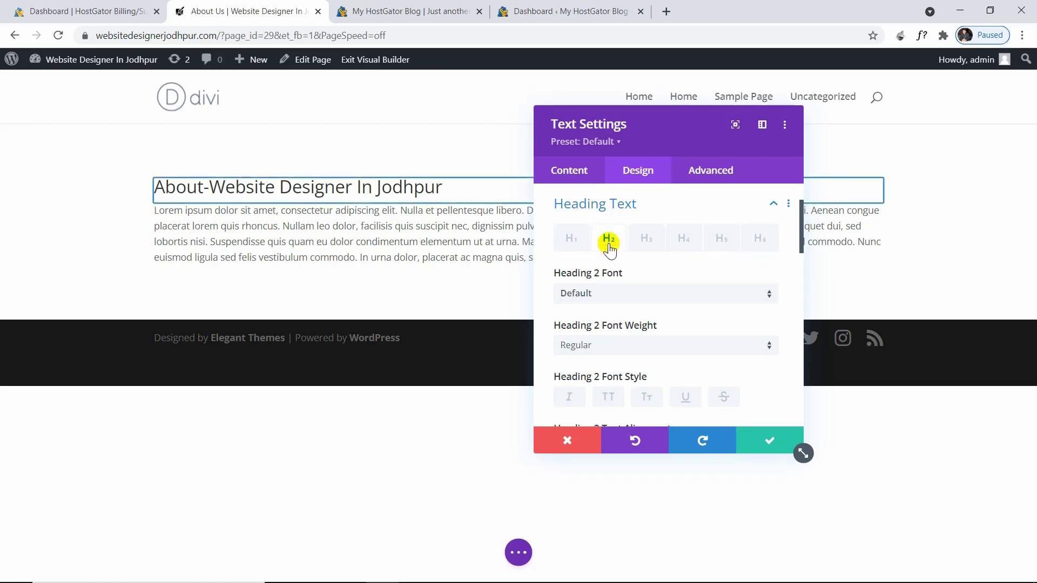
{"action": "left_click", "coordinate": [617, 294]}
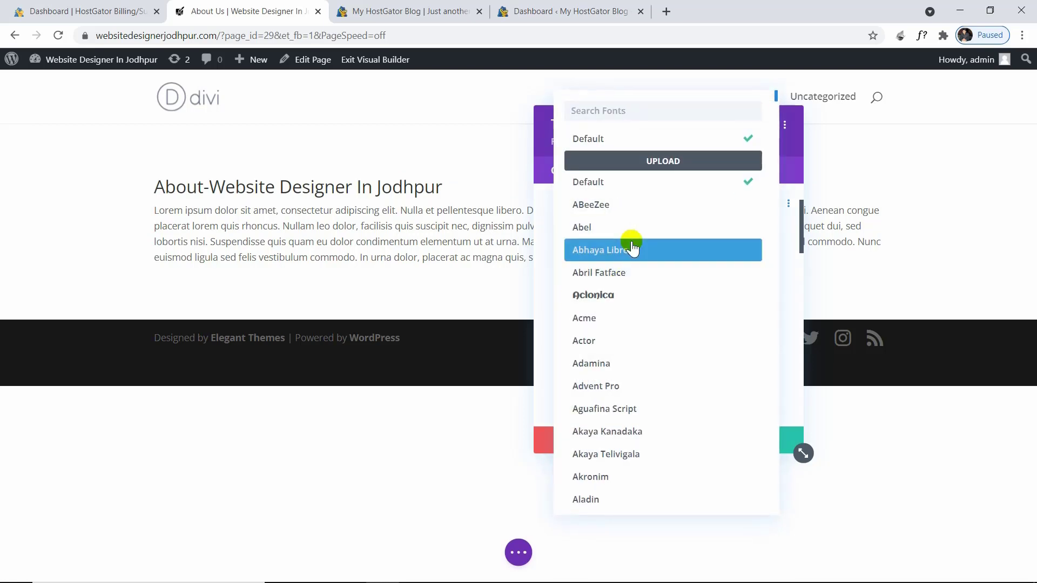
{"action": "type", "text": "popp"}
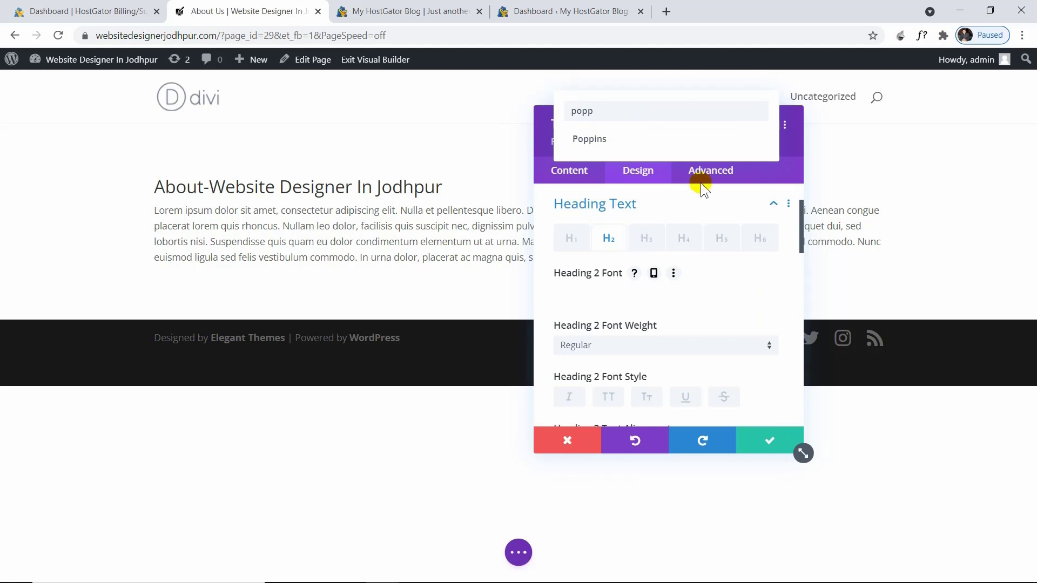
{"action": "left_click", "coordinate": [651, 145]}
{"action": "scroll", "coordinate": [624, 278], "scroll_direction": "down", "scroll_amount": 1}
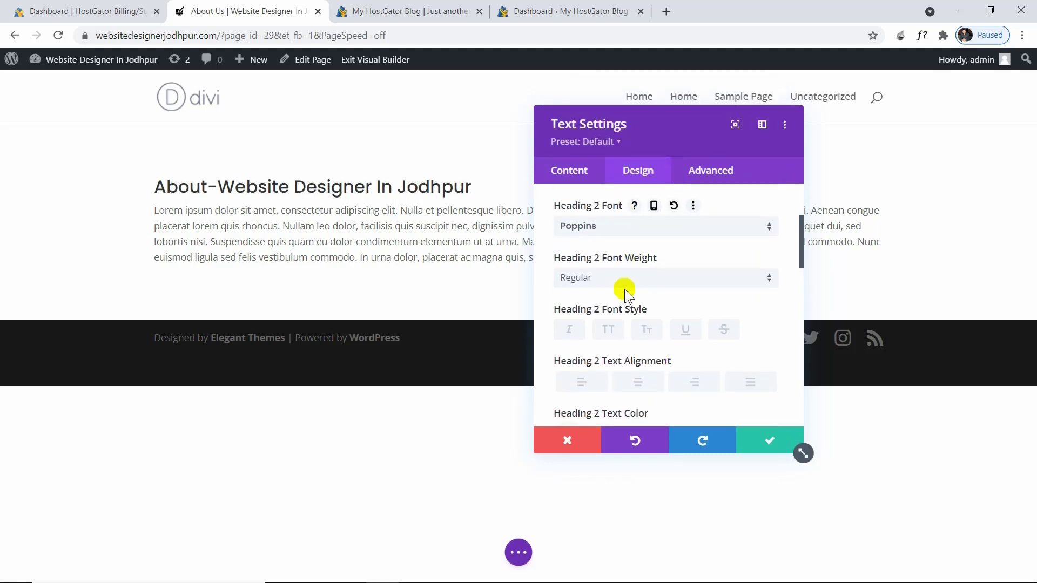
{"action": "left_click", "coordinate": [592, 278]}
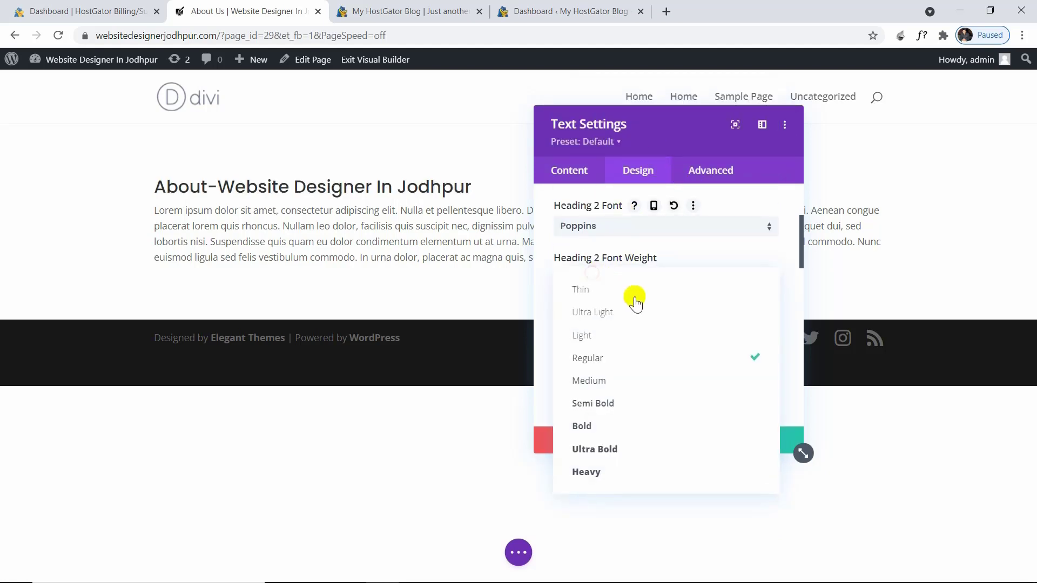
{"action": "left_click", "coordinate": [613, 422]}
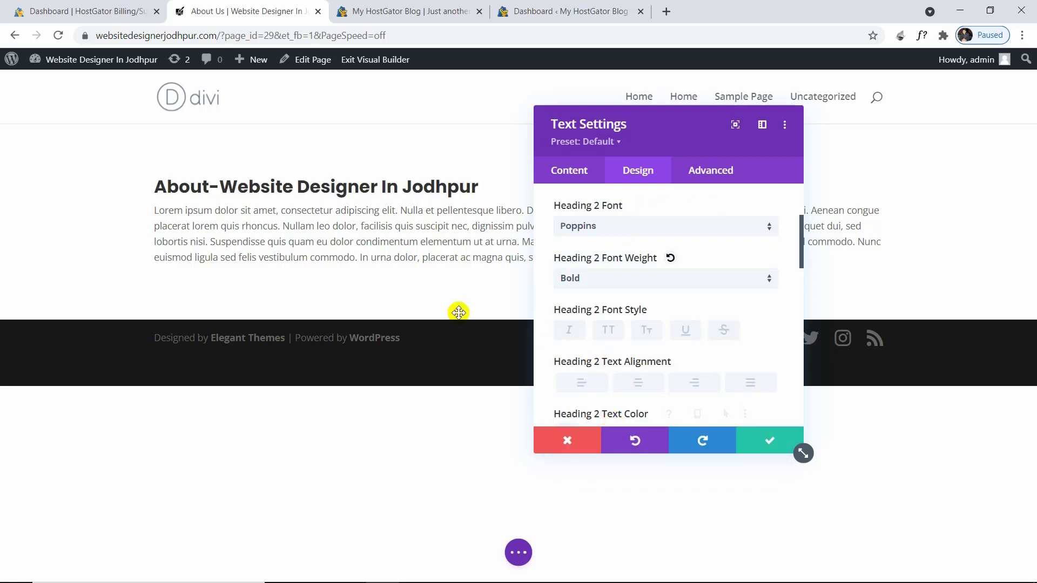
{"action": "scroll", "coordinate": [613, 336], "scroll_direction": "down", "scroll_amount": 1}
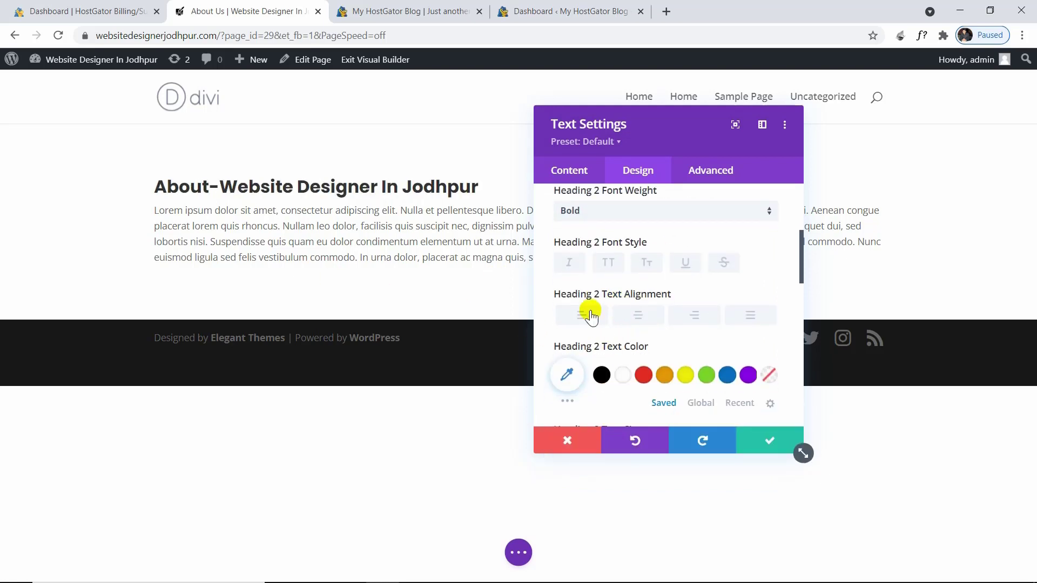
{"action": "left_click", "coordinate": [578, 264]}
{"action": "left_click", "coordinate": [578, 264]}
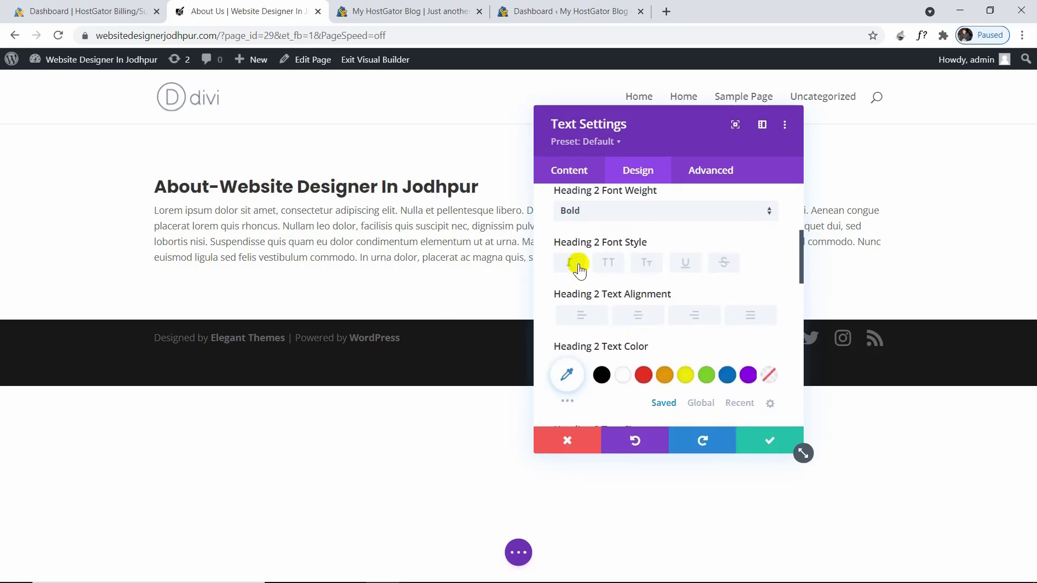
Step: Set the Heading 2 text color to the saved blue #0c71c3, after trying the red #e02b20
{"action": "scroll", "coordinate": [644, 316], "scroll_direction": "down", "scroll_amount": 1}
{"action": "left_click", "coordinate": [645, 309]}
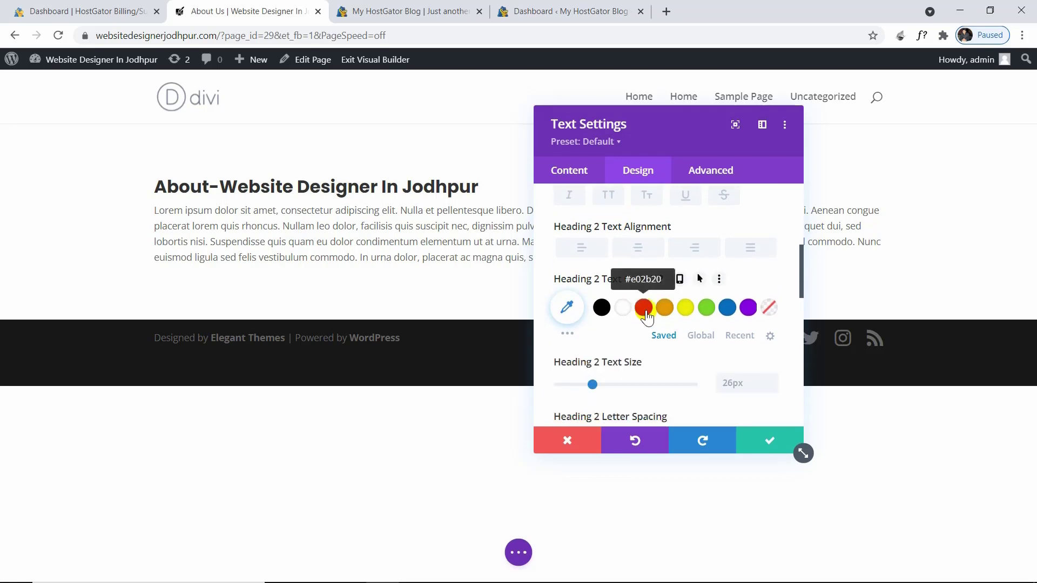
{"action": "left_click", "coordinate": [645, 311]}
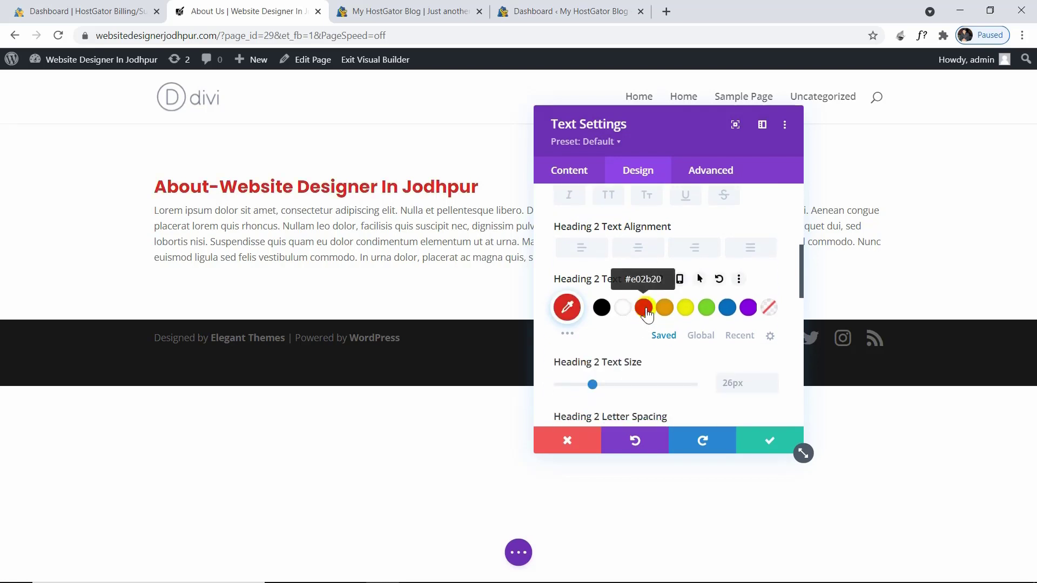
{"action": "left_click", "coordinate": [727, 308]}
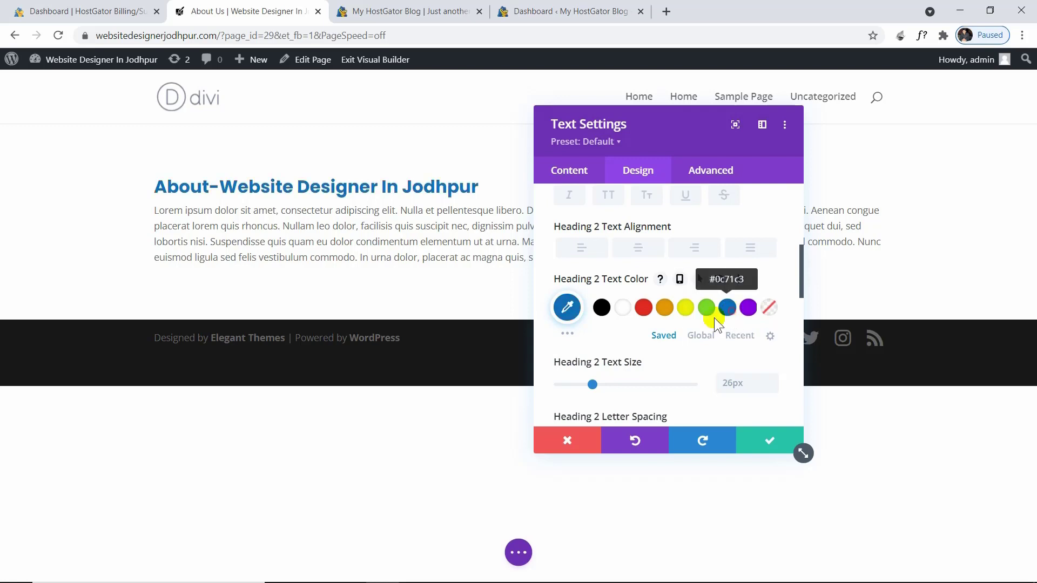
Step: Increase the Heading 2 text size to 29px
{"action": "scroll", "coordinate": [620, 327], "scroll_direction": "down", "scroll_amount": 1}
{"action": "scroll", "coordinate": [620, 328], "scroll_direction": "down", "scroll_amount": 1}
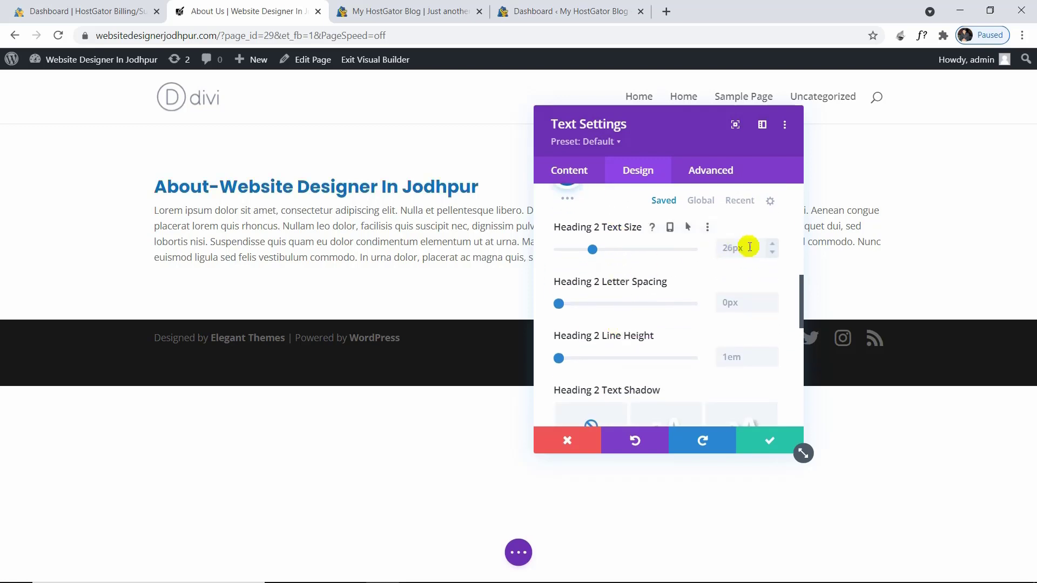
{"action": "left_click", "coordinate": [769, 245]}
{"action": "left_click", "coordinate": [769, 245]}
{"action": "left_click", "coordinate": [769, 246]}
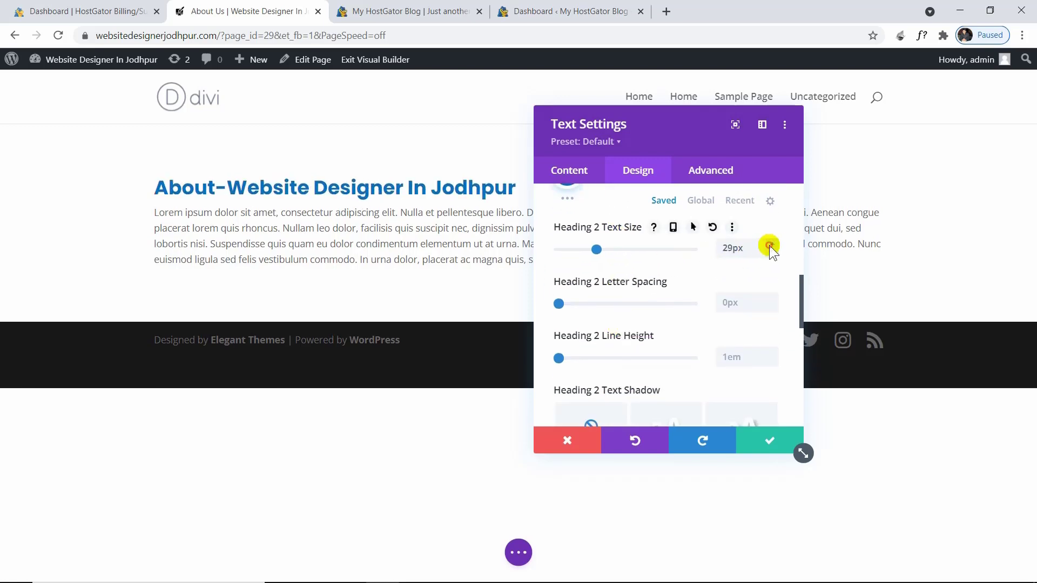
{"action": "left_click", "coordinate": [775, 294]}
{"action": "left_click", "coordinate": [771, 309]}
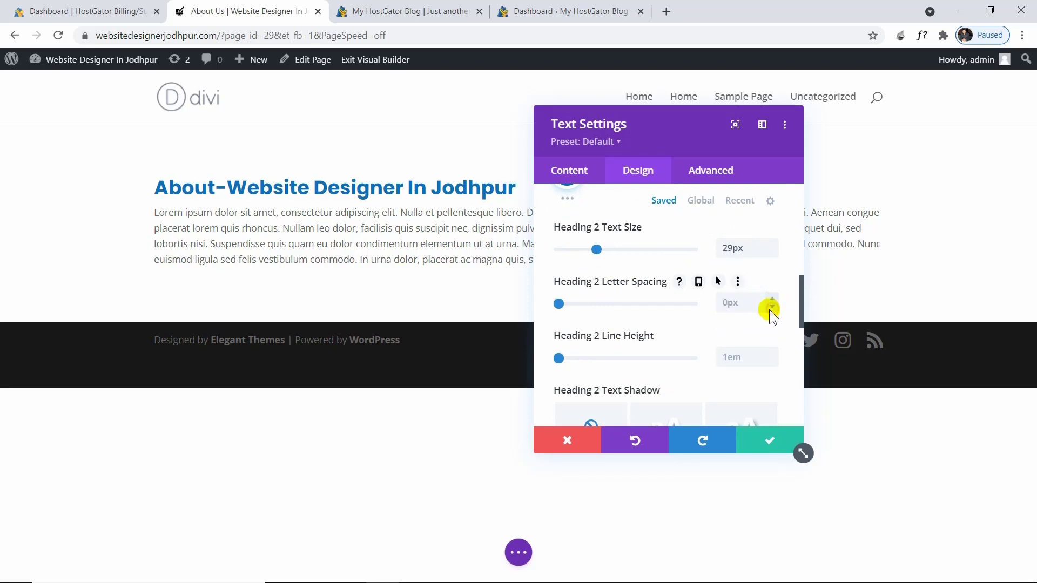
Step: Set the Text module's body text font to Poppins
{"action": "scroll", "coordinate": [720, 303], "scroll_direction": "up", "scroll_amount": 6}
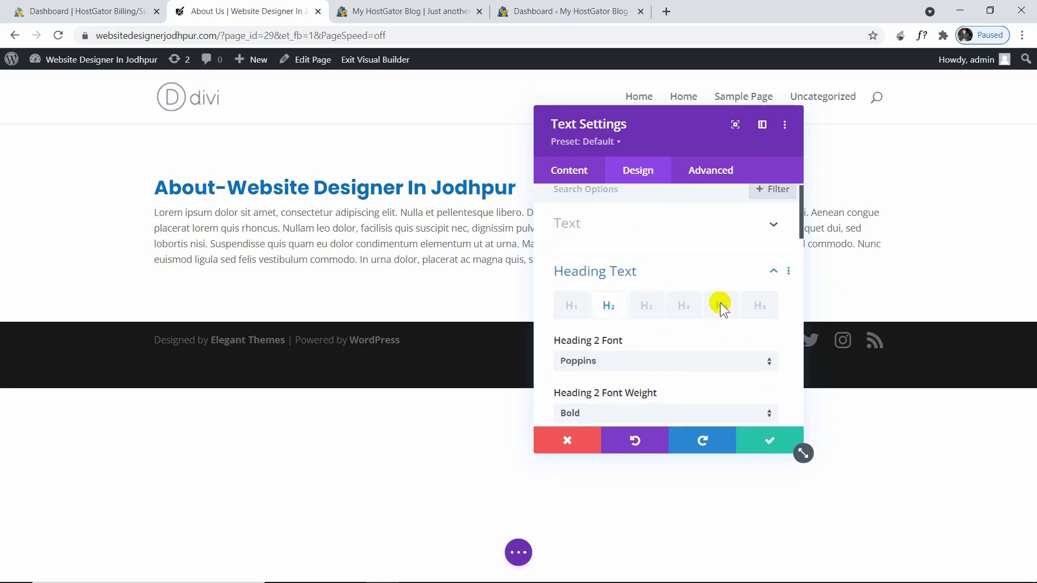
{"action": "left_click", "coordinate": [722, 282]}
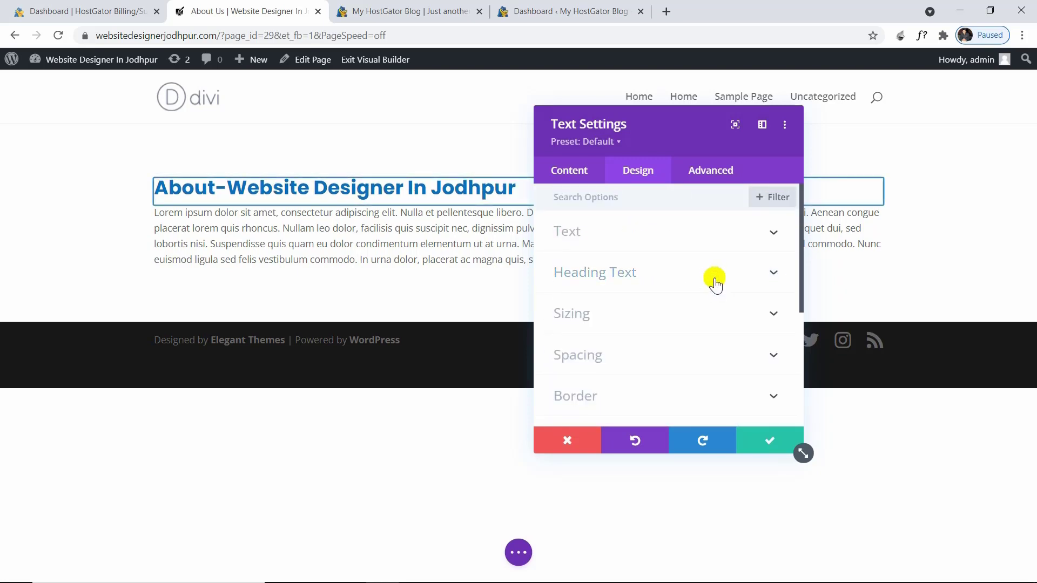
{"action": "left_click", "coordinate": [715, 280]}
{"action": "left_click", "coordinate": [713, 211]}
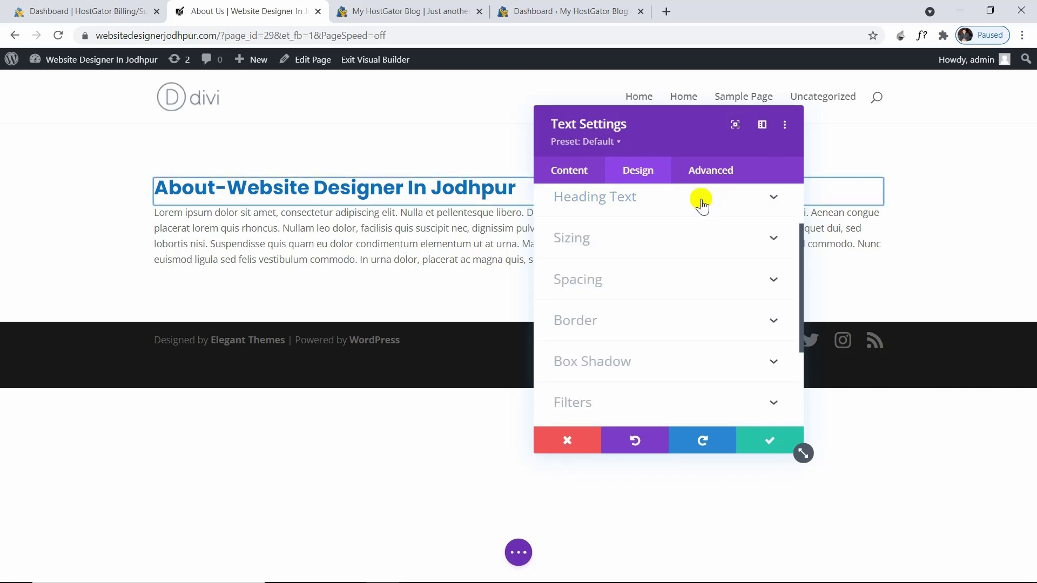
{"action": "scroll", "coordinate": [675, 221], "scroll_direction": "up", "scroll_amount": 2}
{"action": "left_click", "coordinate": [642, 236]}
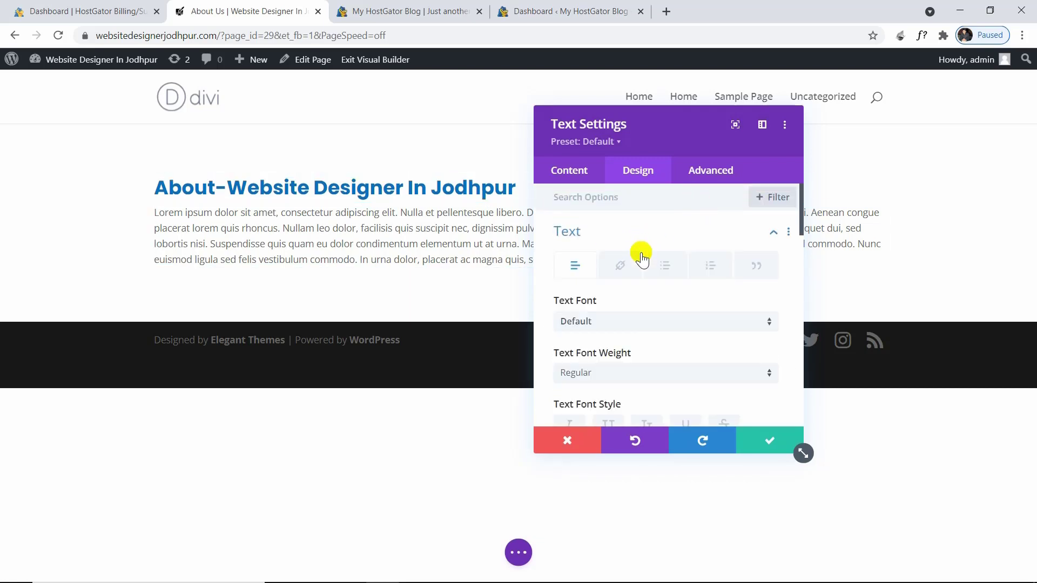
{"action": "scroll", "coordinate": [657, 277], "scroll_direction": "down", "scroll_amount": 2}
{"action": "left_click", "coordinate": [660, 257]}
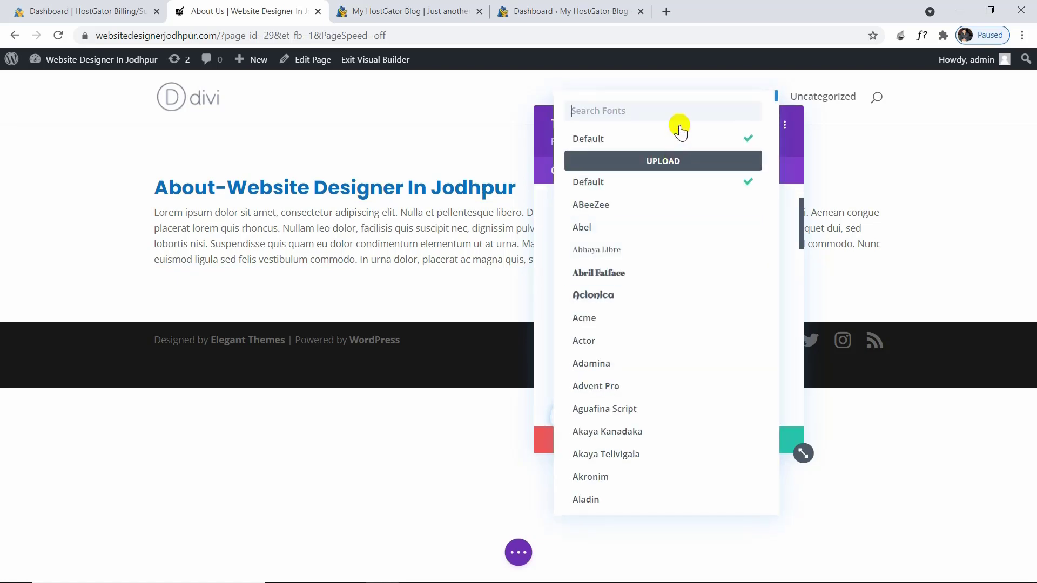
{"action": "type", "text": "popp"}
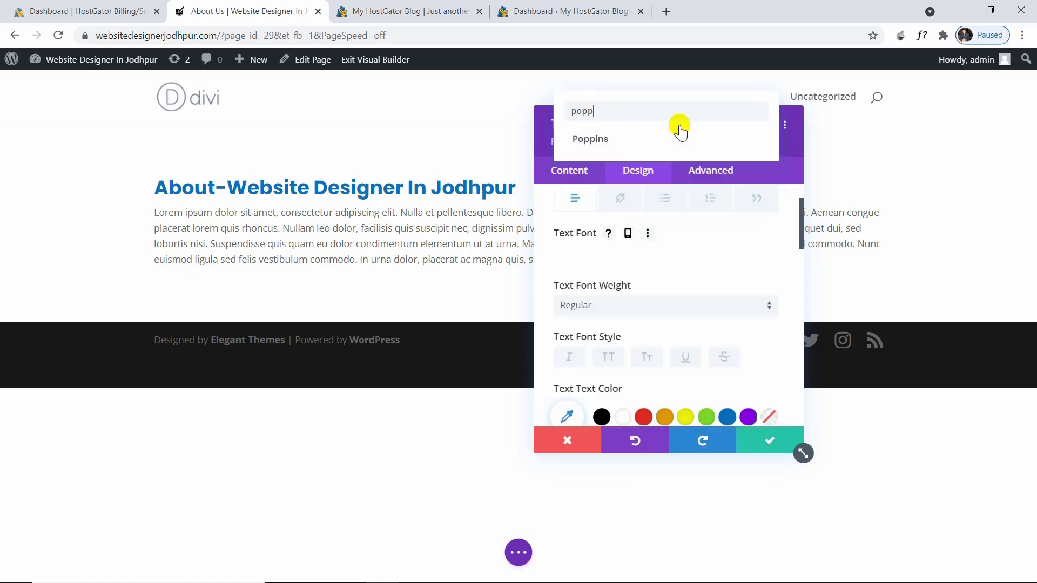
{"action": "left_click", "coordinate": [675, 142]}
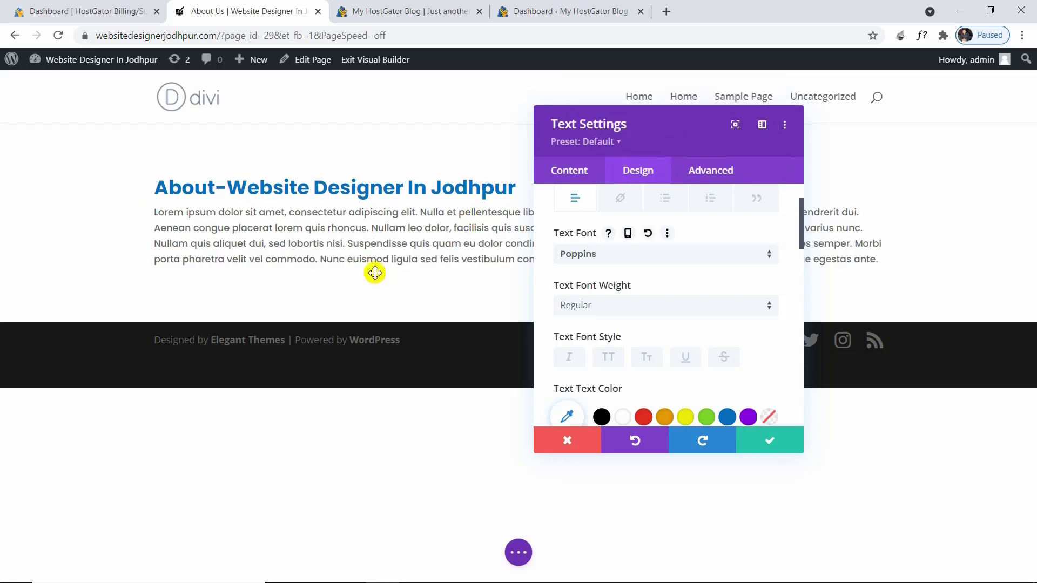
Step: Increase the body text size to 16px and save the Text module's settings
{"action": "scroll", "coordinate": [626, 311], "scroll_direction": "down", "scroll_amount": 4}
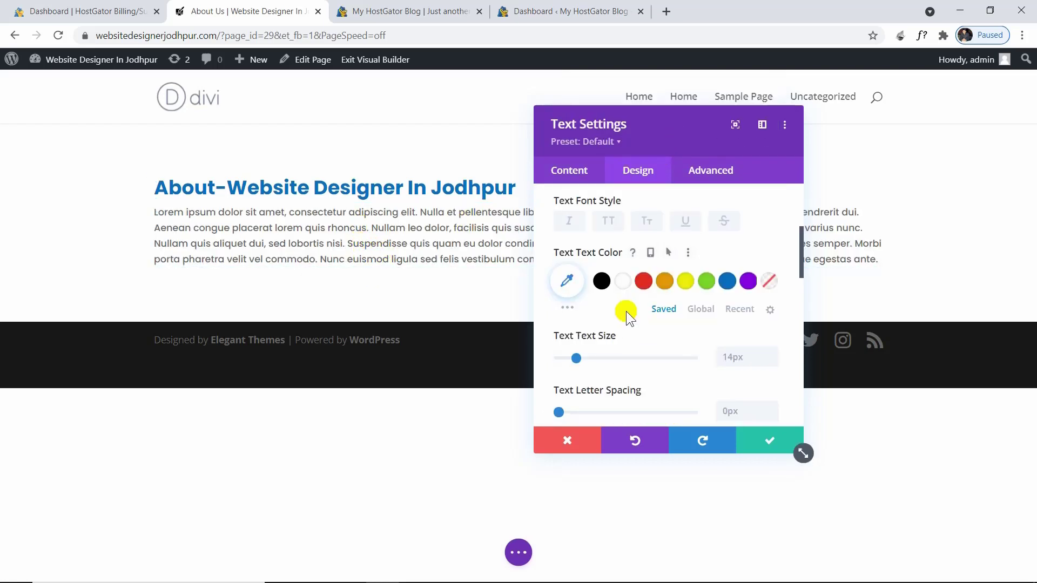
{"action": "left_click", "coordinate": [771, 289]}
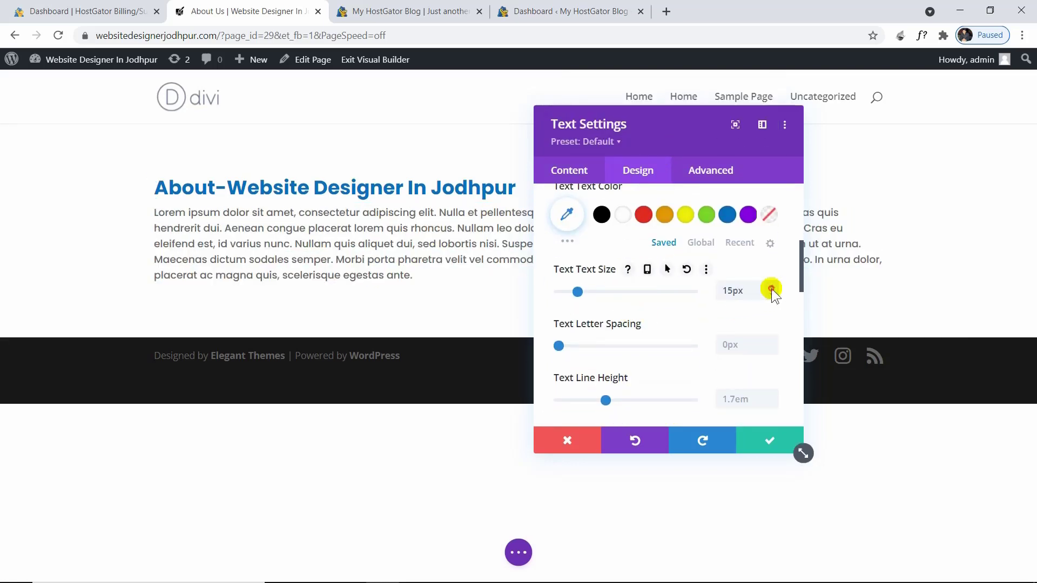
{"action": "left_click", "coordinate": [771, 288]}
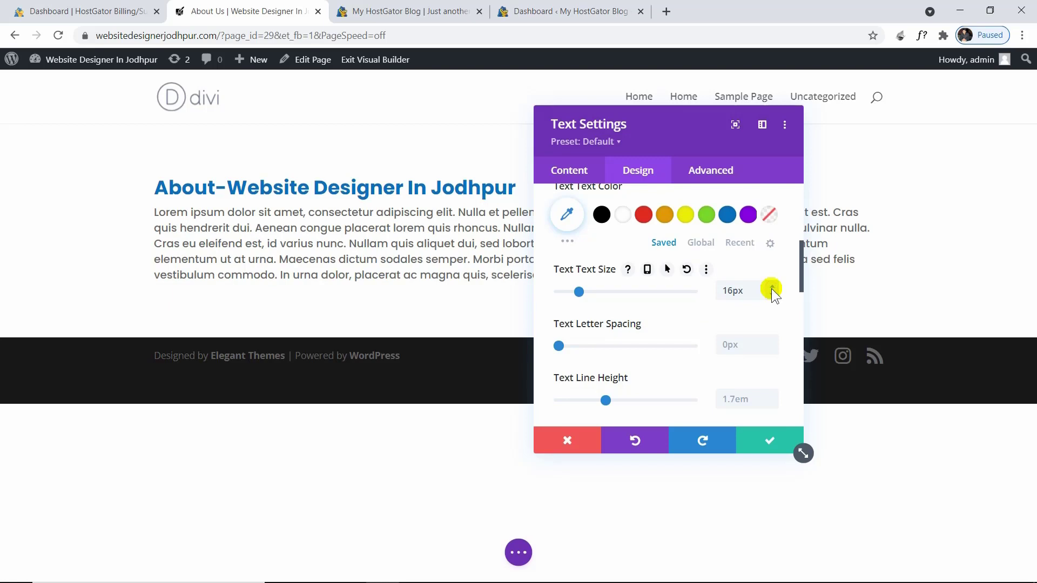
{"action": "left_click", "coordinate": [761, 444]}
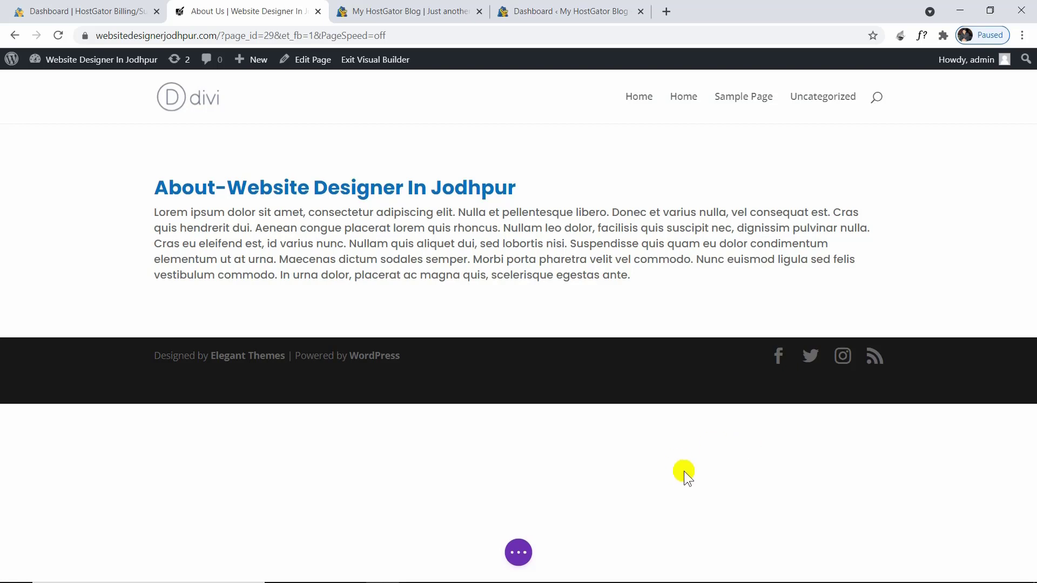
Step: Insert a Specialty section below the About section, using the layout with a row area on the left and one full-height column on the right
{"action": "mouse_move", "coordinate": [5, 189]}
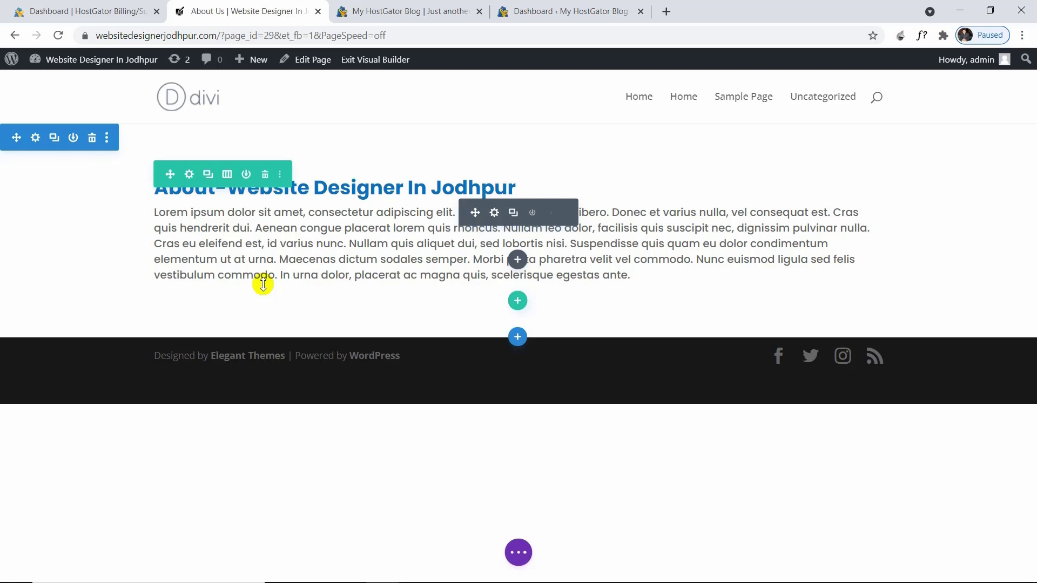
{"action": "left_click", "coordinate": [517, 337]}
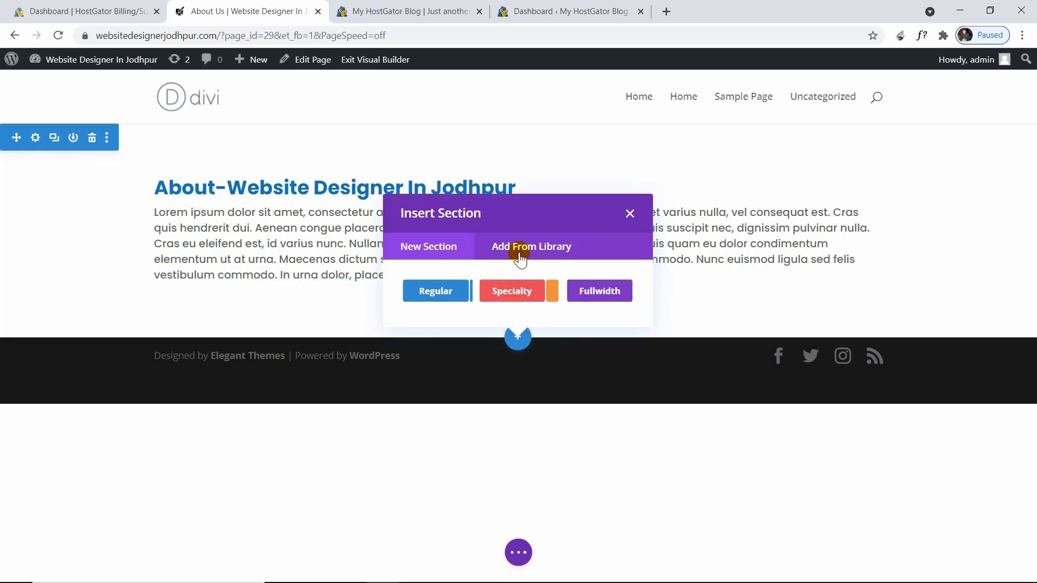
{"action": "left_click", "coordinate": [437, 294]}
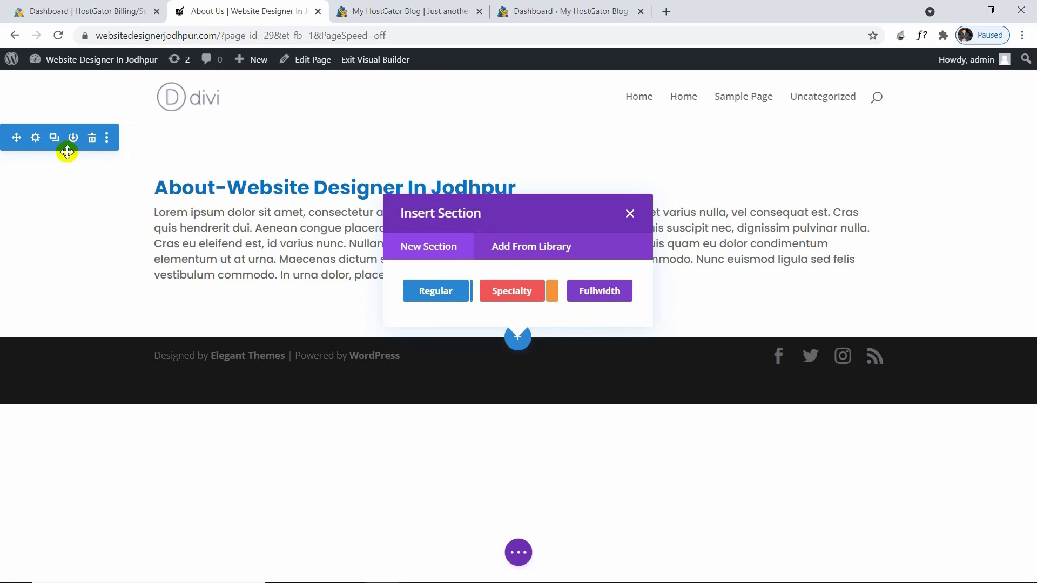
{"action": "left_click", "coordinate": [520, 294]}
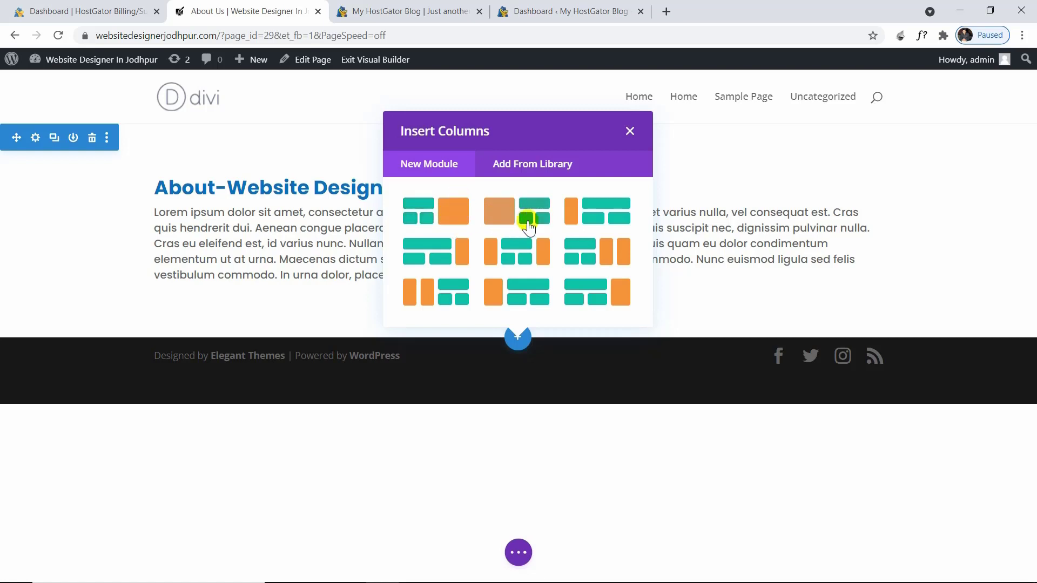
{"action": "left_click", "coordinate": [452, 227]}
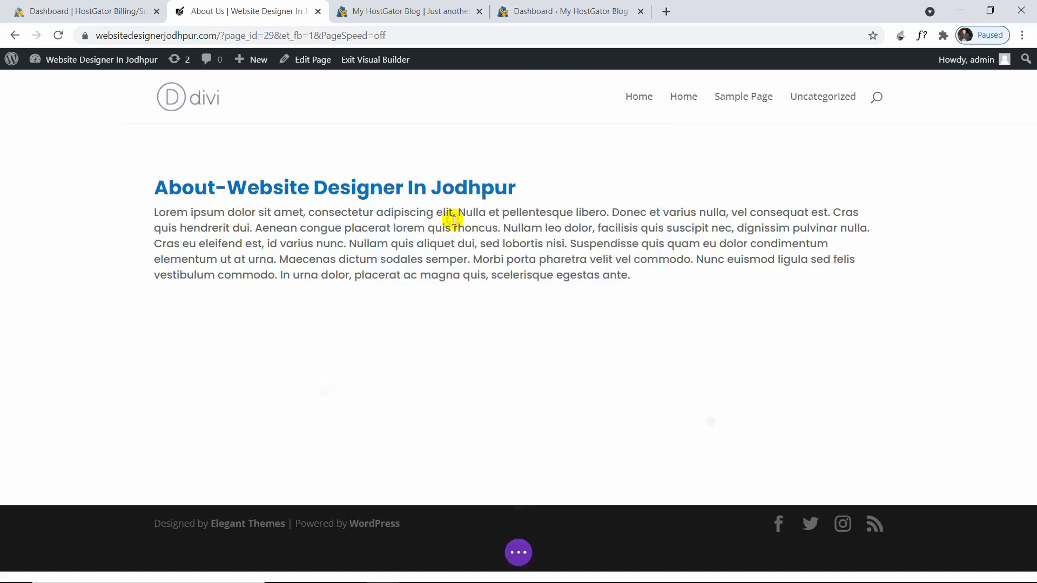
{"action": "left_click", "coordinate": [438, 266]}
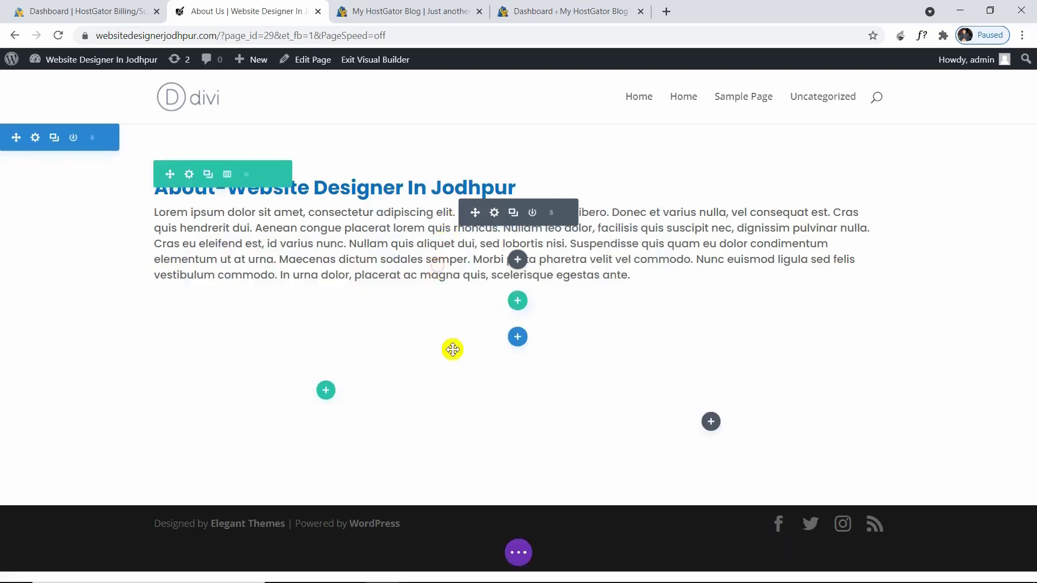
Step: Add a Bar Counters module to the specialty section's right column and duplicate it twice
{"action": "left_click", "coordinate": [711, 422]}
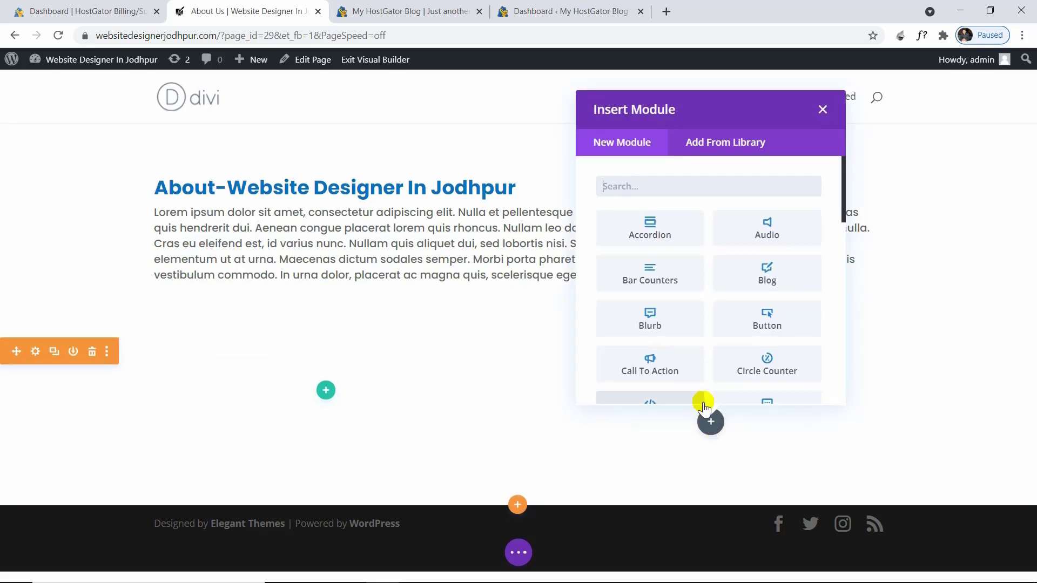
{"action": "left_click", "coordinate": [664, 270]}
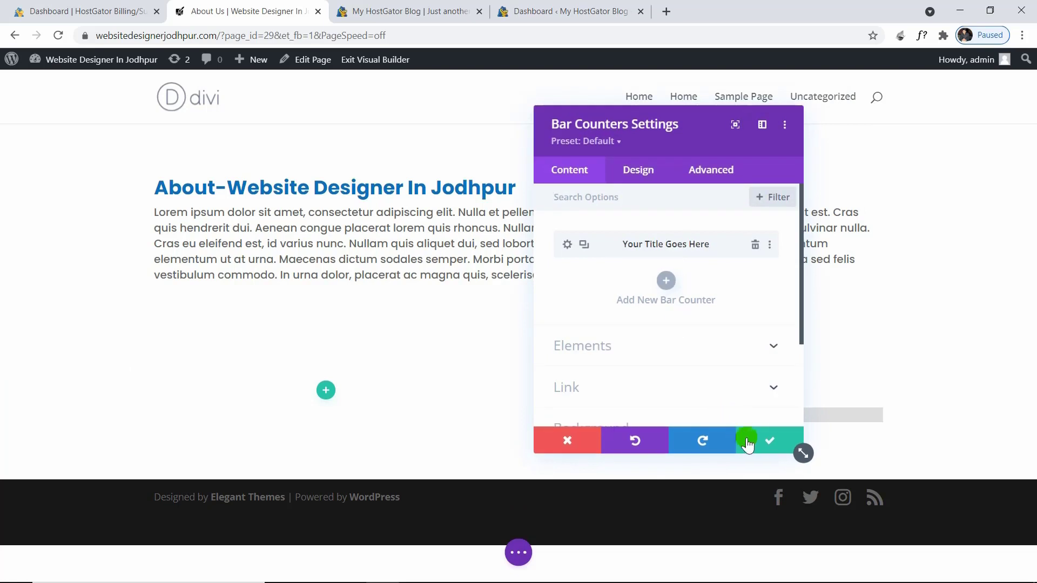
{"action": "left_click", "coordinate": [748, 446]}
{"action": "left_click", "coordinate": [706, 401]}
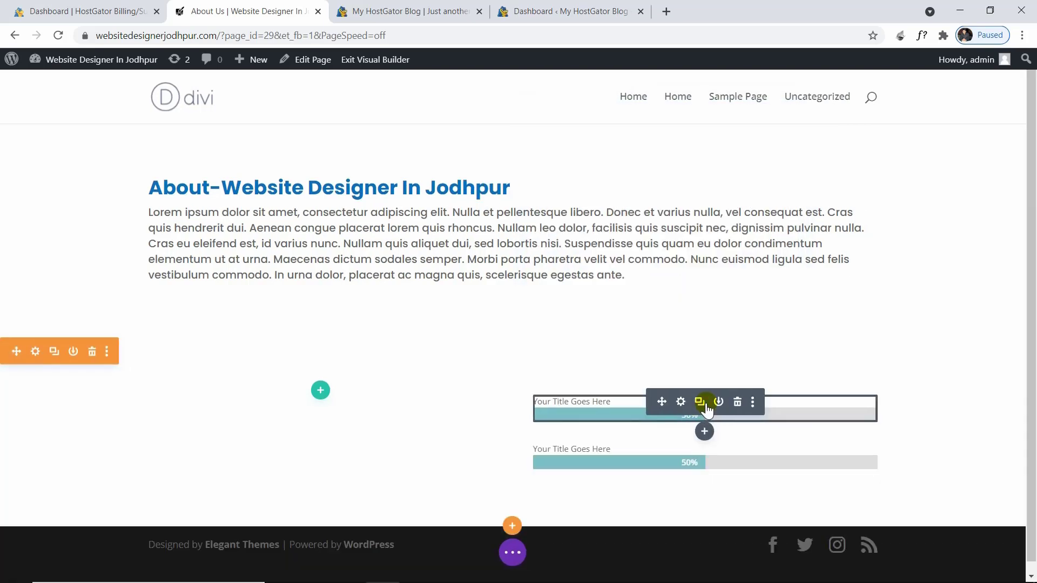
{"action": "left_click", "coordinate": [705, 401]}
{"action": "scroll", "coordinate": [688, 378], "scroll_direction": "down", "scroll_amount": 1}
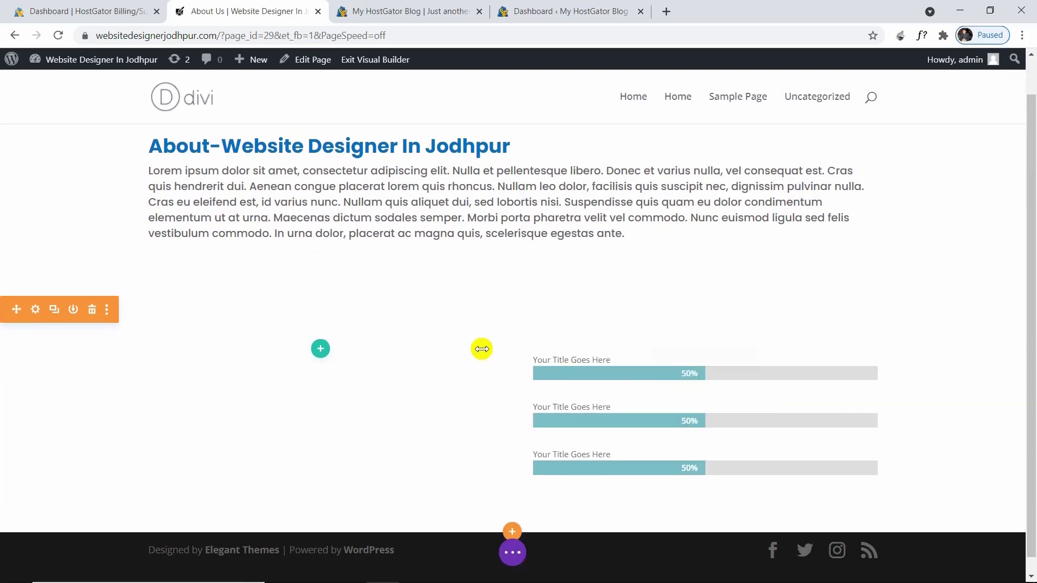
Step: Insert a two-column row in the specialty section's left area and add a Blurb module with default content to each column
{"action": "left_click", "coordinate": [319, 352]}
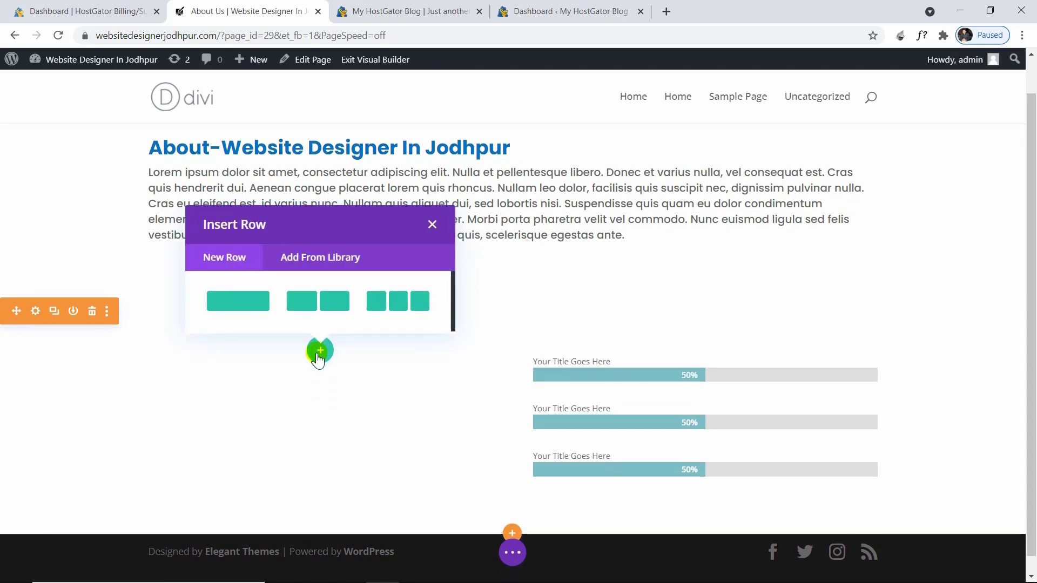
{"action": "left_click", "coordinate": [331, 302]}
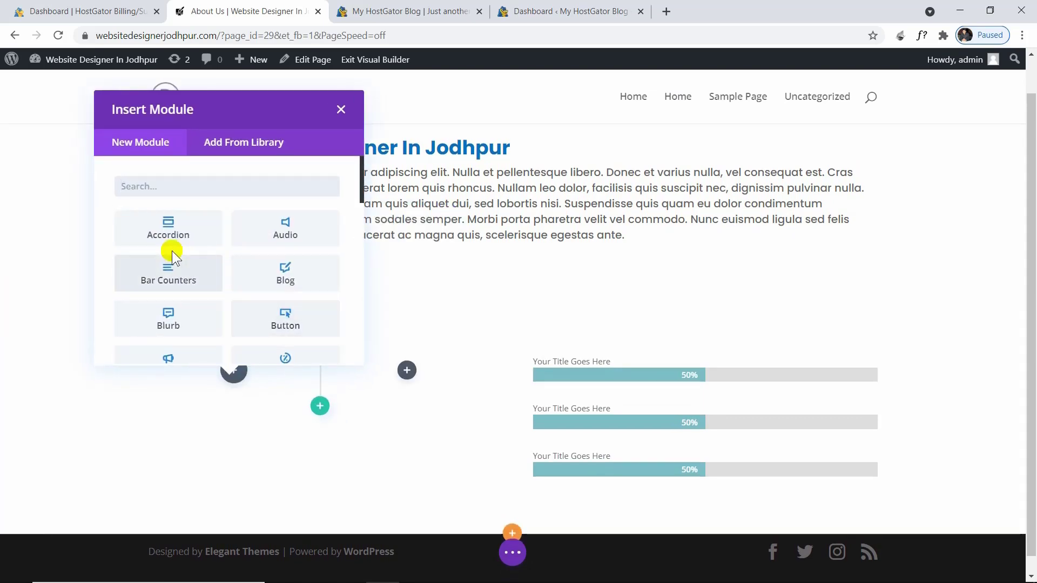
{"action": "key", "text": "Escape"}
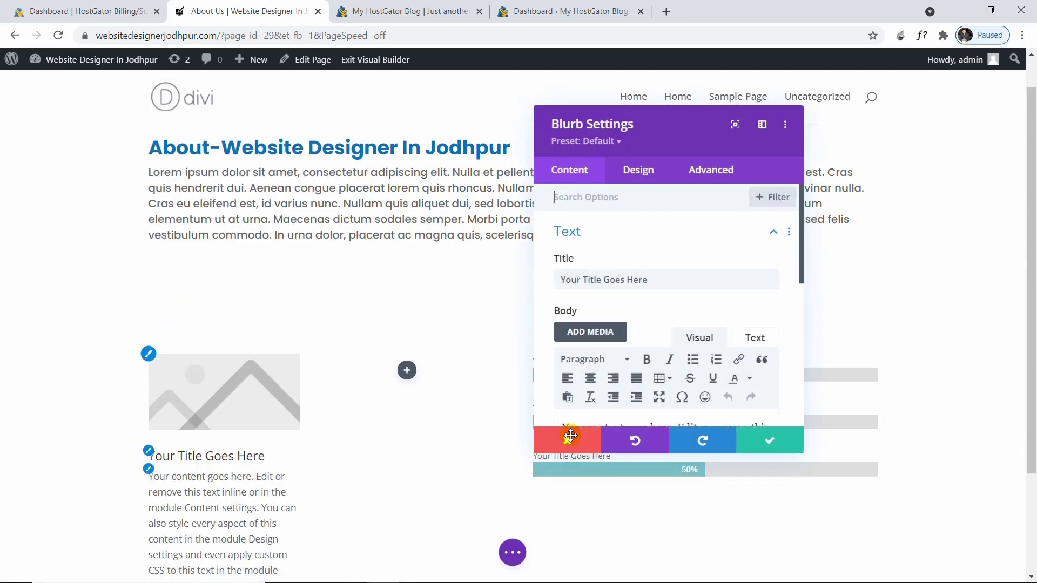
{"action": "left_click", "coordinate": [777, 439]}
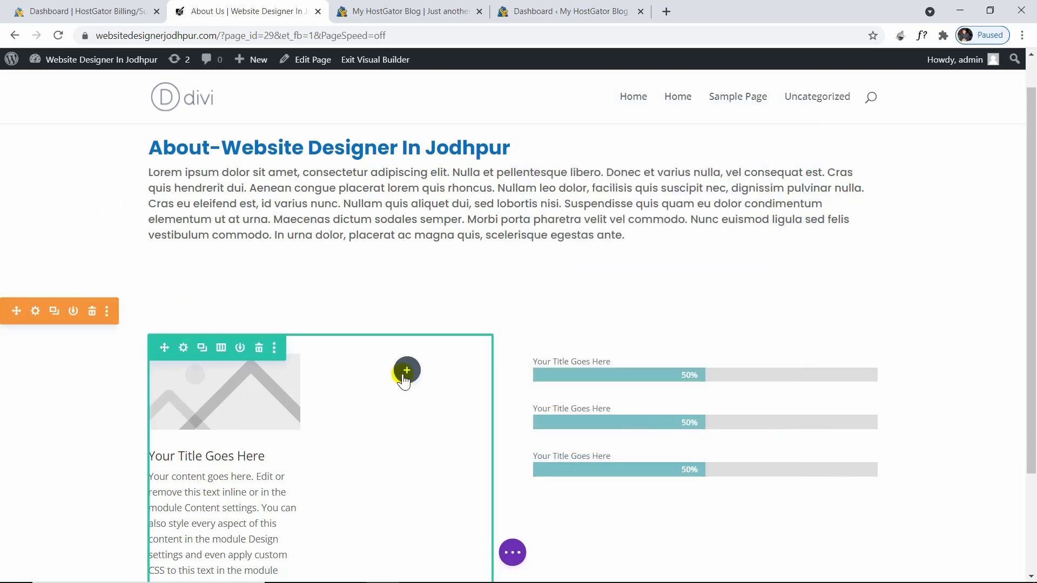
{"action": "left_click", "coordinate": [407, 371]}
{"action": "left_click", "coordinate": [376, 320]}
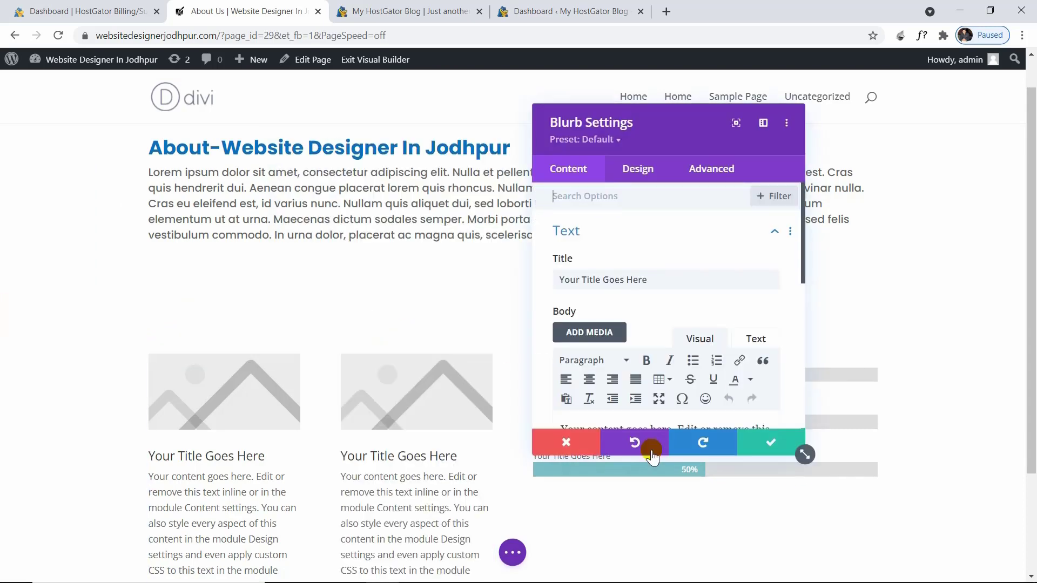
{"action": "left_click", "coordinate": [757, 440]}
Step: Insert a single-column row below the two blurbs and add a Button module to it
{"action": "scroll", "coordinate": [345, 467], "scroll_direction": "down", "scroll_amount": 3}
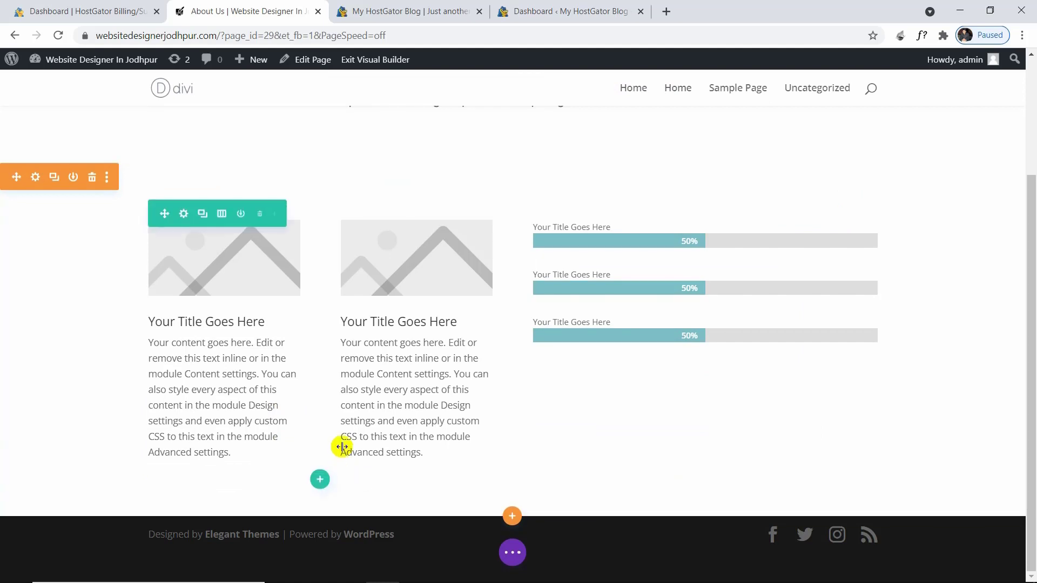
{"action": "left_click", "coordinate": [321, 477]}
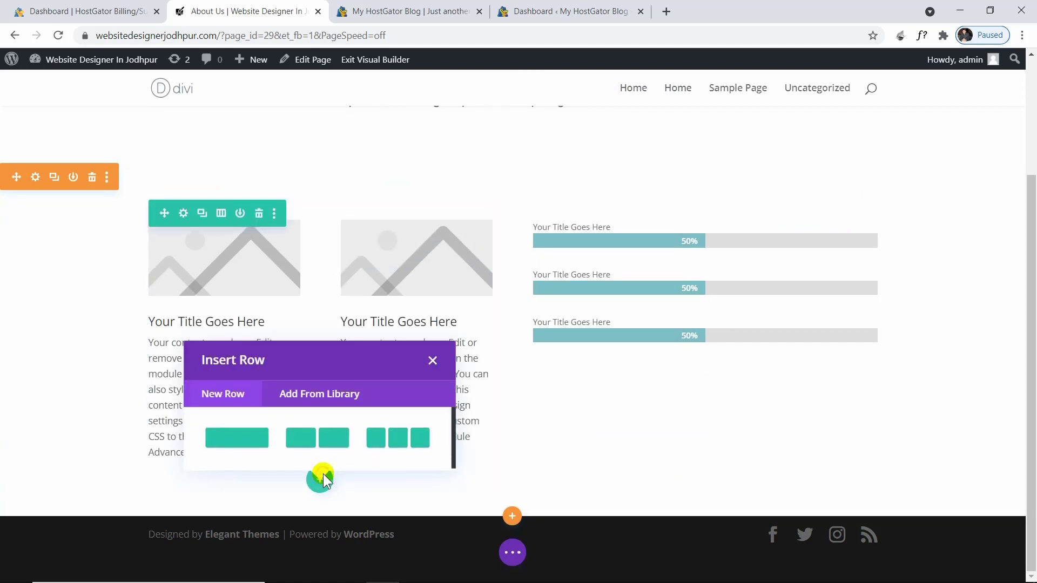
{"action": "left_click", "coordinate": [253, 434]}
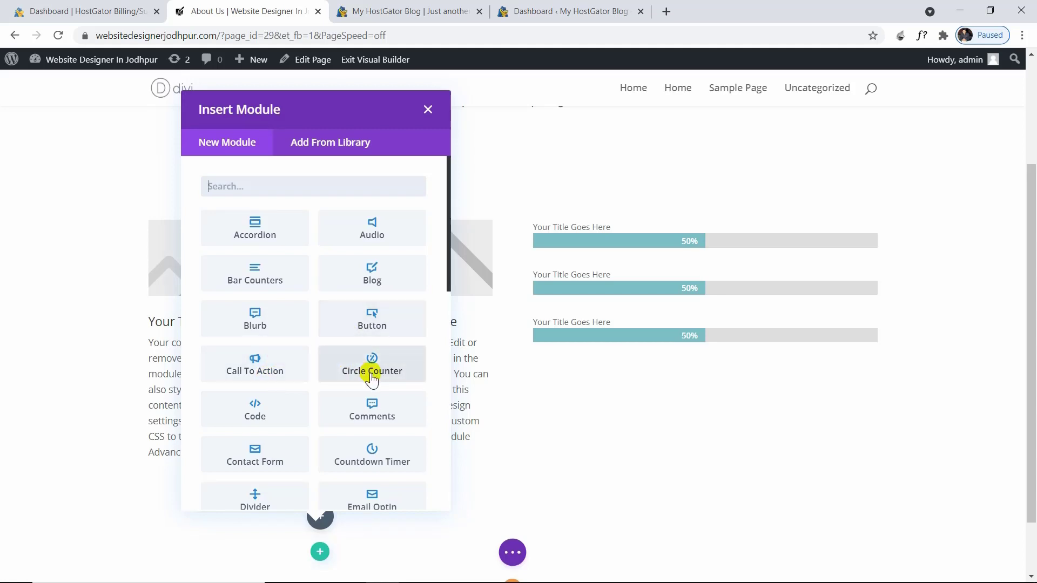
{"action": "left_click", "coordinate": [371, 323]}
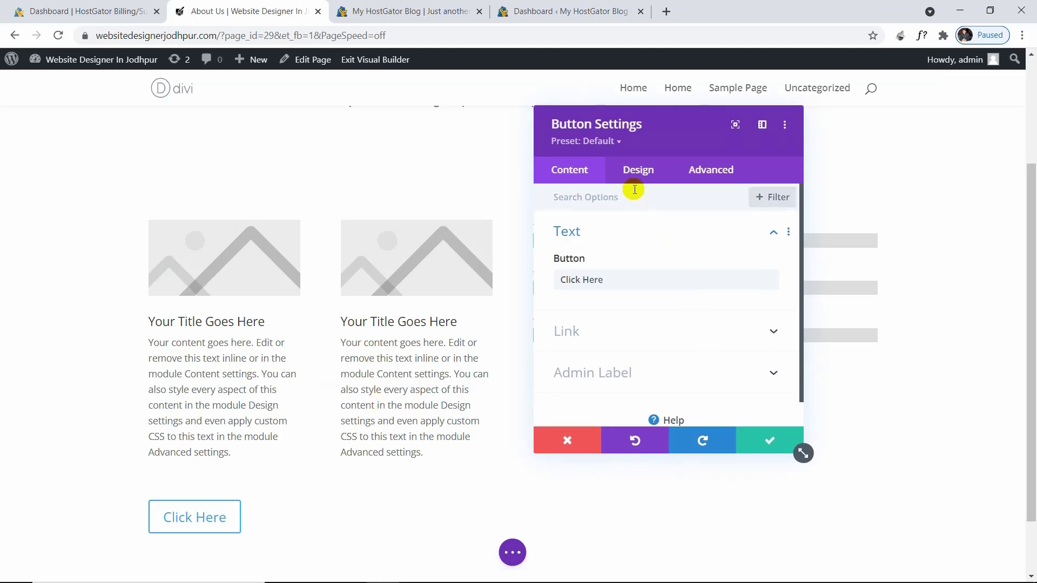
Step: Enable custom styles for the button and give it a blue background with white text
{"action": "left_click", "coordinate": [640, 172]}
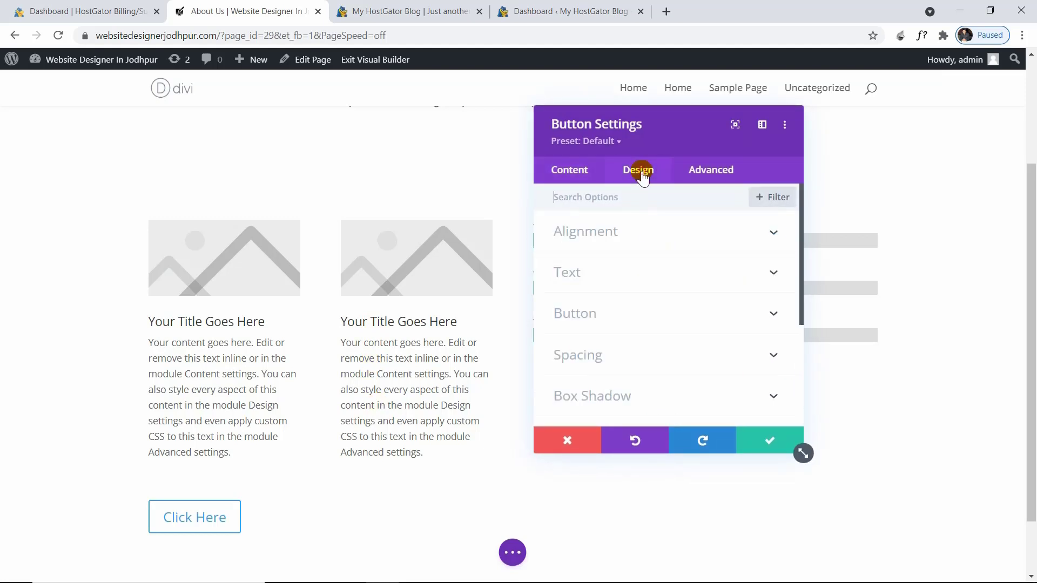
{"action": "left_click", "coordinate": [603, 317]}
{"action": "left_click", "coordinate": [592, 253]}
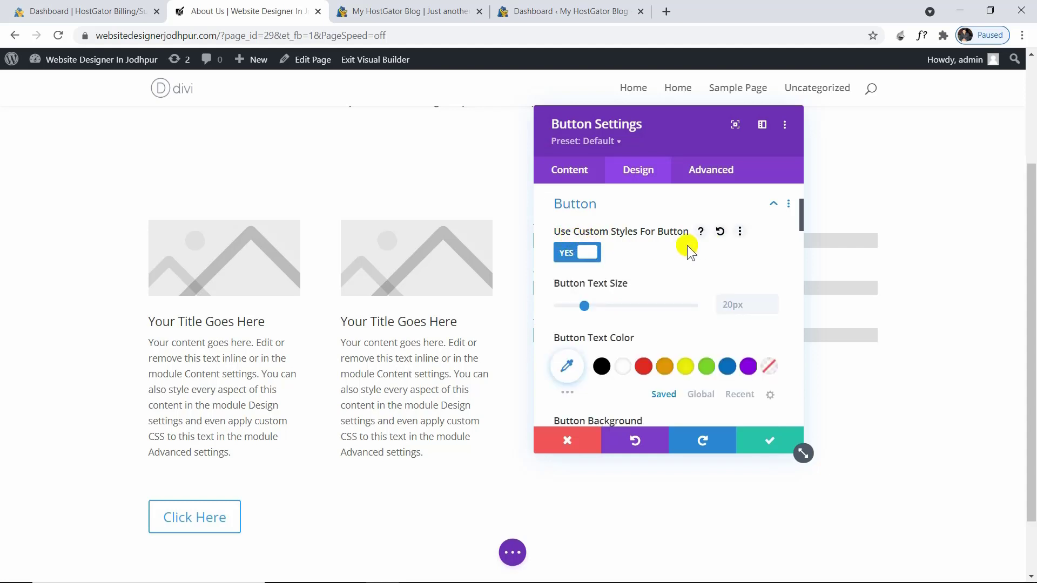
{"action": "scroll", "coordinate": [660, 322], "scroll_direction": "down", "scroll_amount": 2}
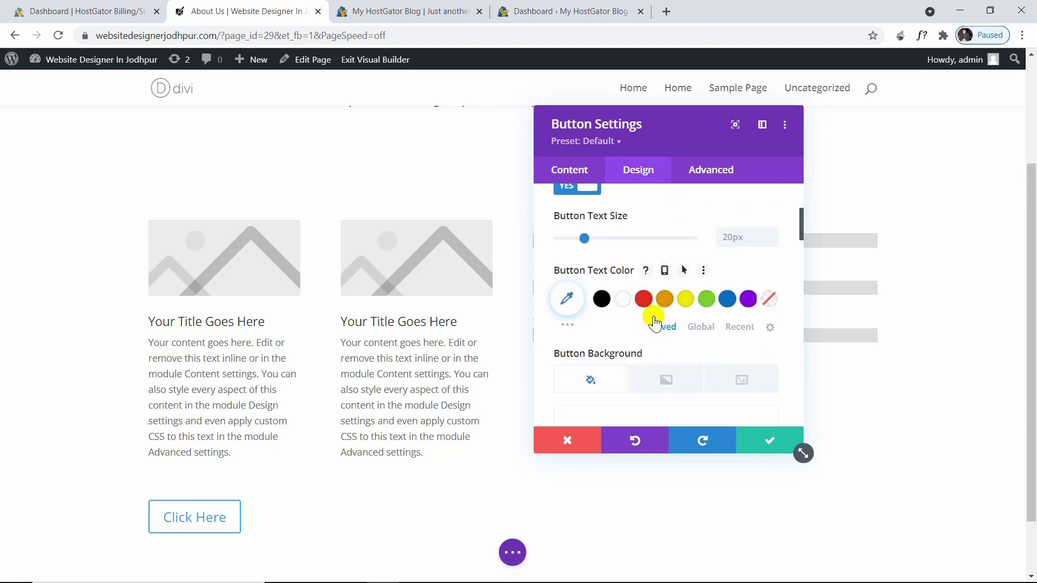
{"action": "scroll", "coordinate": [658, 335], "scroll_direction": "down", "scroll_amount": 1}
{"action": "scroll", "coordinate": [657, 347], "scroll_direction": "down", "scroll_amount": 3}
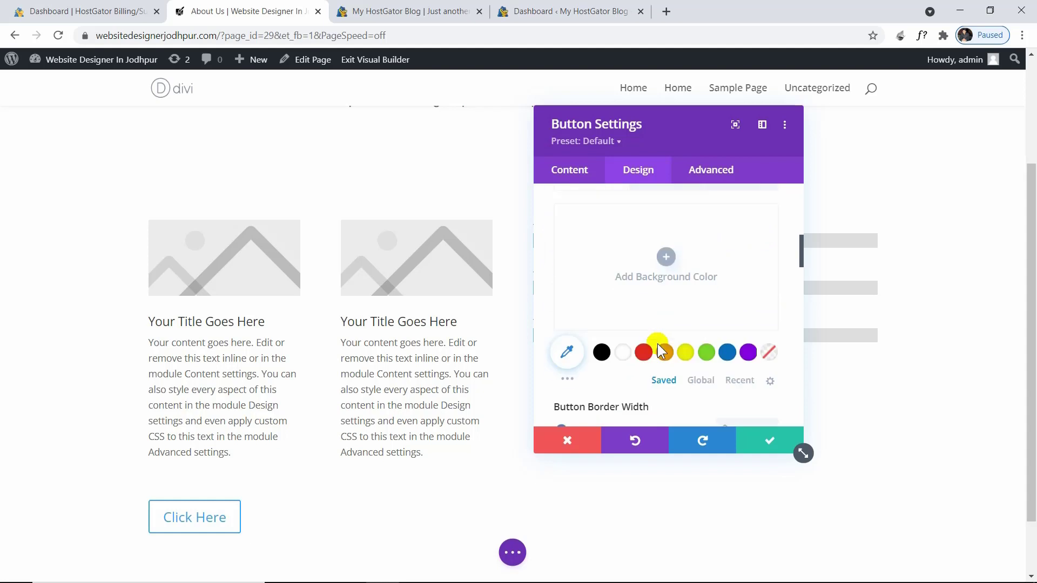
{"action": "left_click", "coordinate": [723, 358]}
{"action": "scroll", "coordinate": [670, 346], "scroll_direction": "up", "scroll_amount": 3}
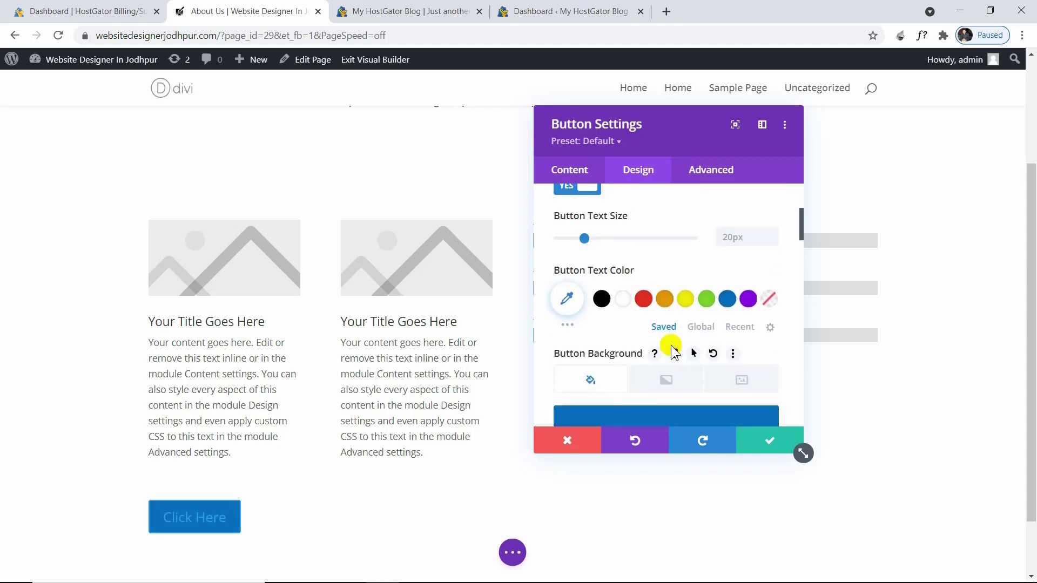
{"action": "left_click", "coordinate": [622, 299]}
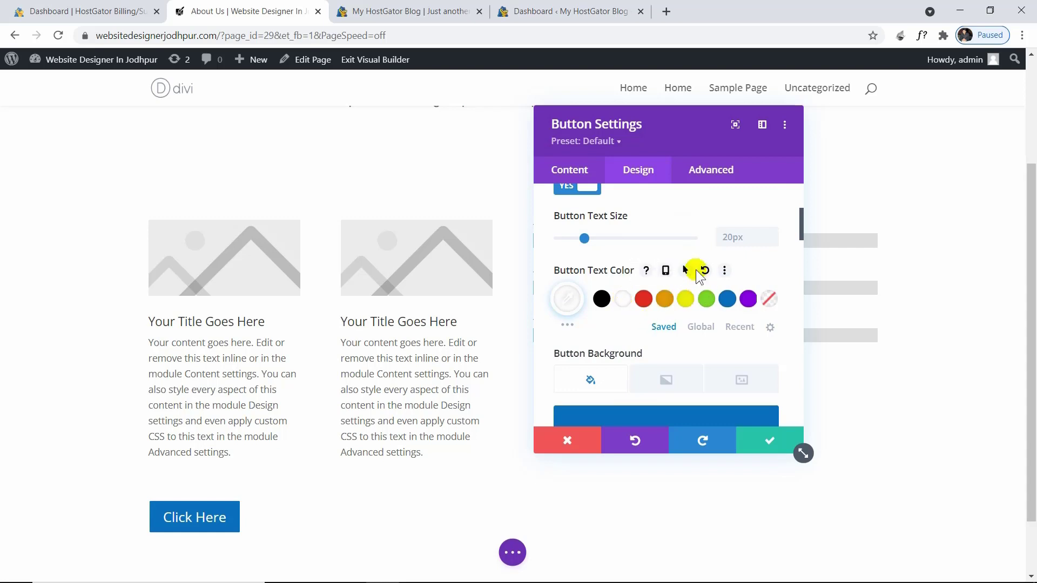
Step: Set the button's hover colors to blue #0c71c3 text on a white #ffffff background and save the button settings
{"action": "left_click", "coordinate": [688, 271]}
{"action": "left_click", "coordinate": [726, 338]}
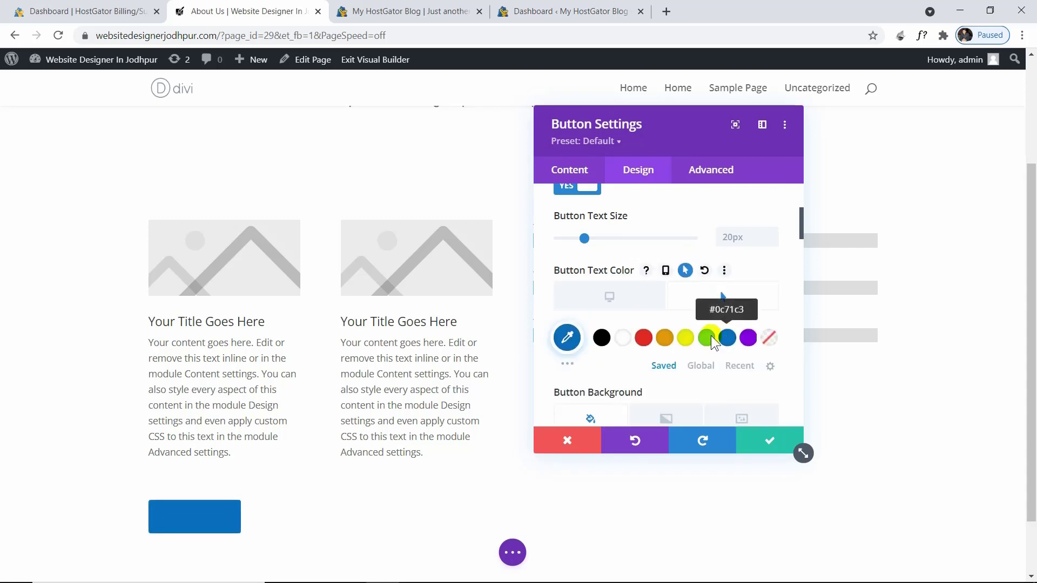
{"action": "scroll", "coordinate": [697, 340], "scroll_direction": "down", "scroll_amount": 1}
{"action": "left_click", "coordinate": [697, 345]}
{"action": "left_click", "coordinate": [663, 268]}
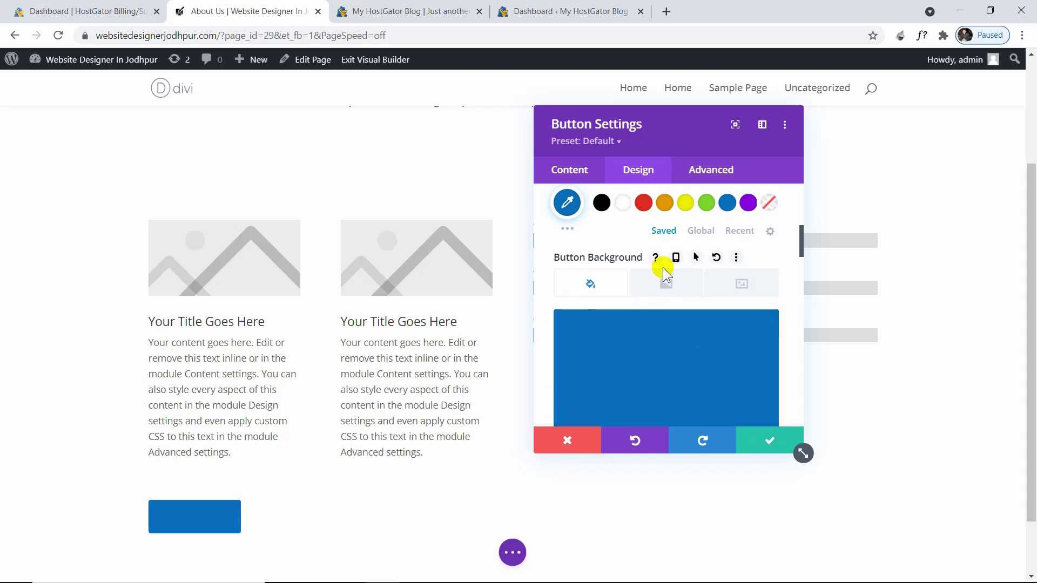
{"action": "left_click", "coordinate": [693, 259]}
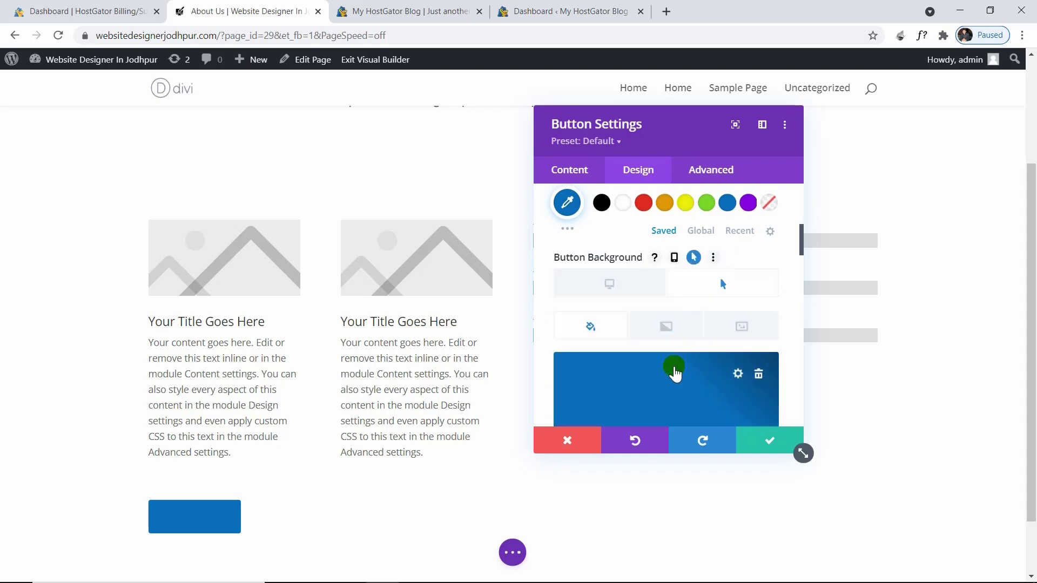
{"action": "left_click", "coordinate": [675, 372]}
{"action": "left_click", "coordinate": [626, 368]}
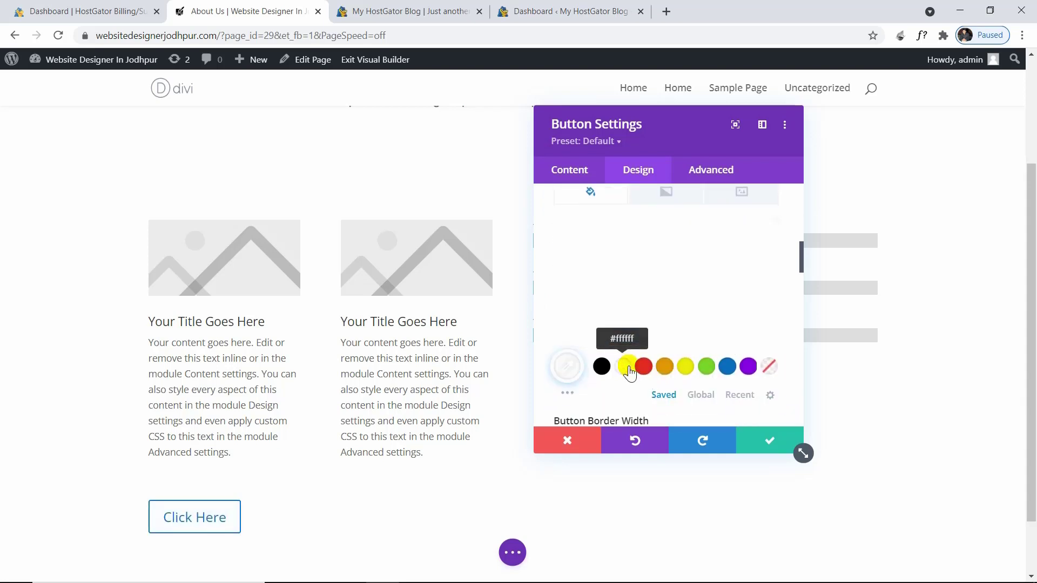
{"action": "left_click", "coordinate": [748, 446]}
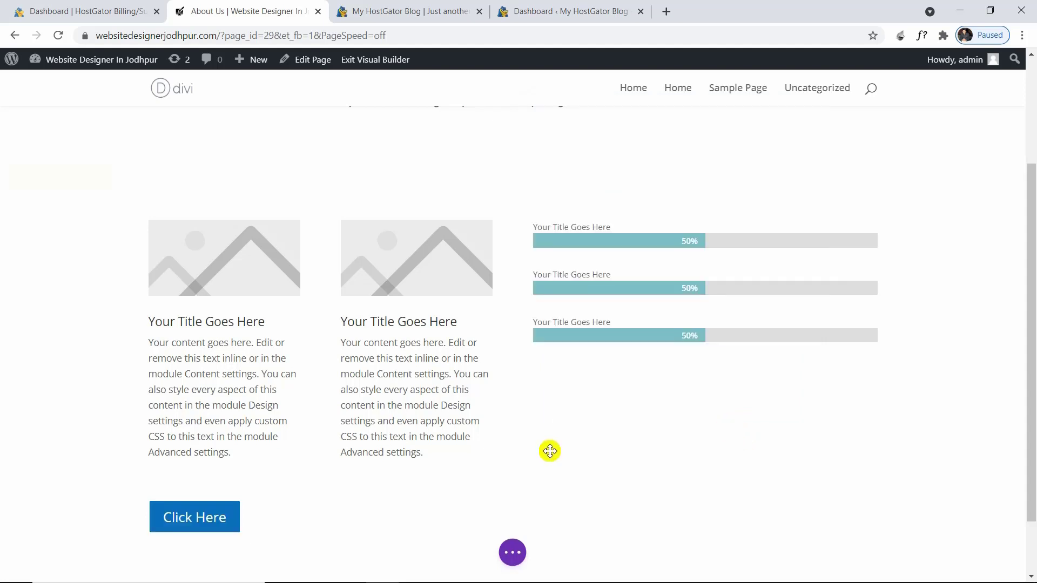
{"action": "left_click", "coordinate": [194, 521]}
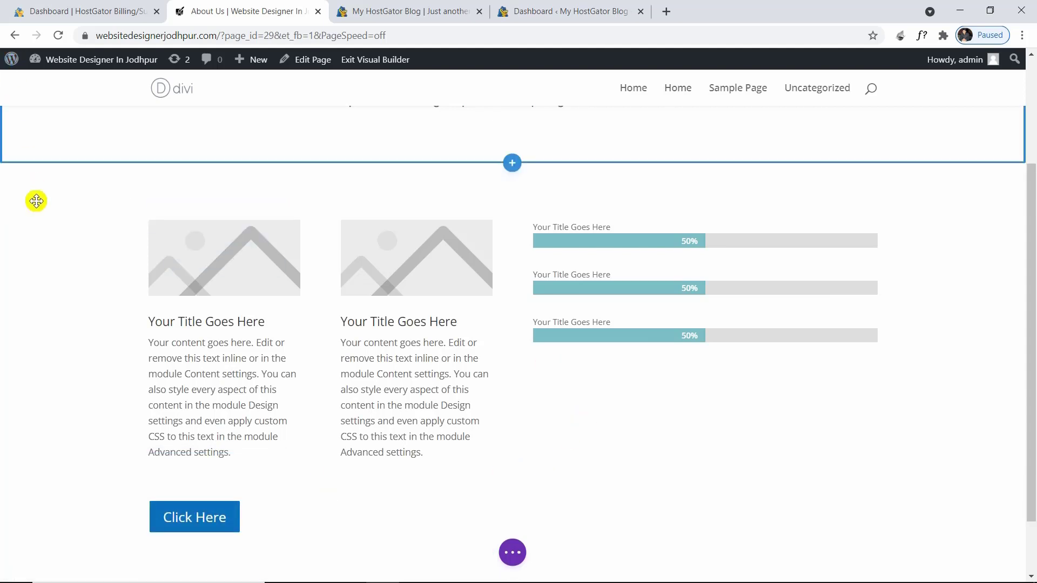
Step: Add a default blue-to-green background gradient to the specialty section
{"action": "left_click", "coordinate": [36, 178]}
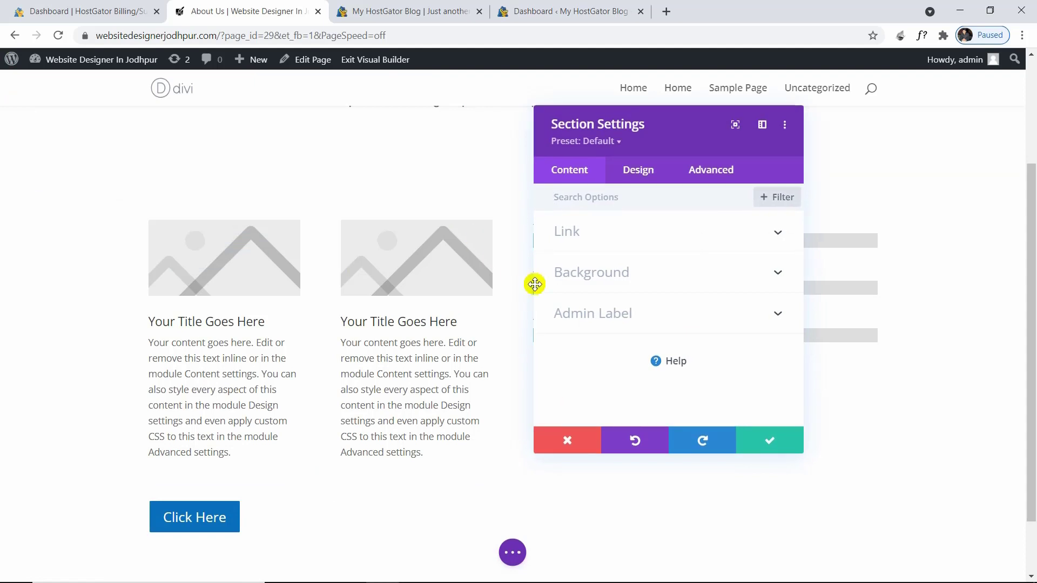
{"action": "left_click", "coordinate": [606, 276]}
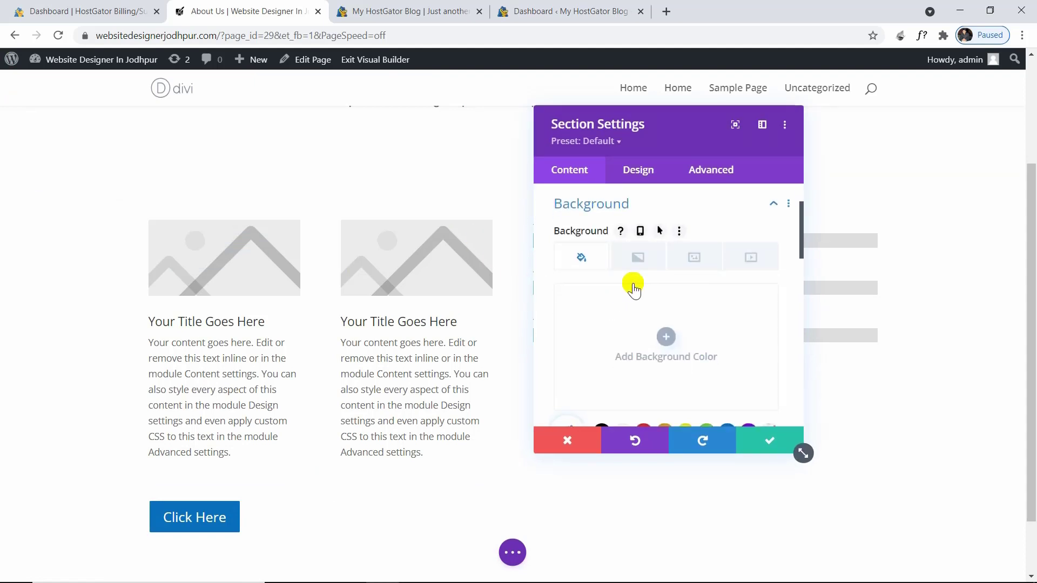
{"action": "scroll", "coordinate": [640, 332], "scroll_direction": "down", "scroll_amount": 1}
{"action": "scroll", "coordinate": [640, 329], "scroll_direction": "up", "scroll_amount": 2}
{"action": "left_click", "coordinate": [635, 334]}
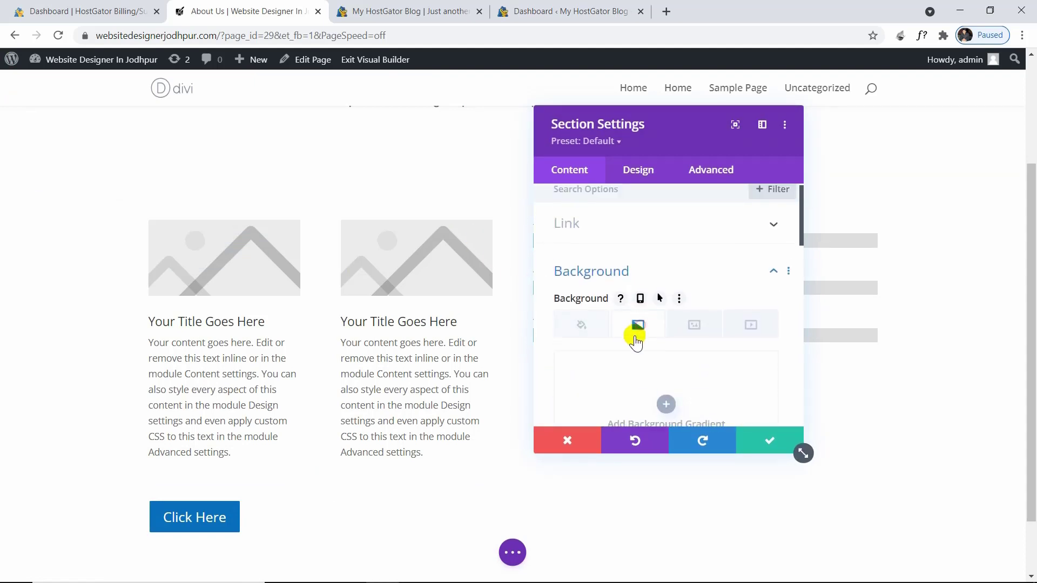
{"action": "scroll", "coordinate": [636, 342], "scroll_direction": "down", "scroll_amount": 3}
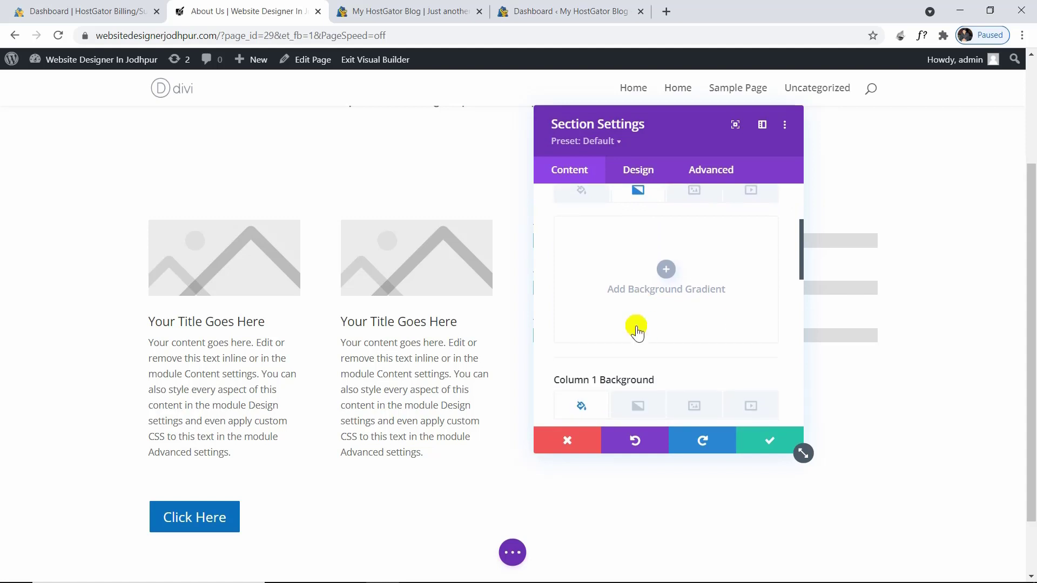
{"action": "scroll", "coordinate": [643, 319], "scroll_direction": "up", "scroll_amount": 1}
{"action": "left_click", "coordinate": [661, 327]}
{"action": "scroll", "coordinate": [660, 324], "scroll_direction": "down", "scroll_amount": 1}
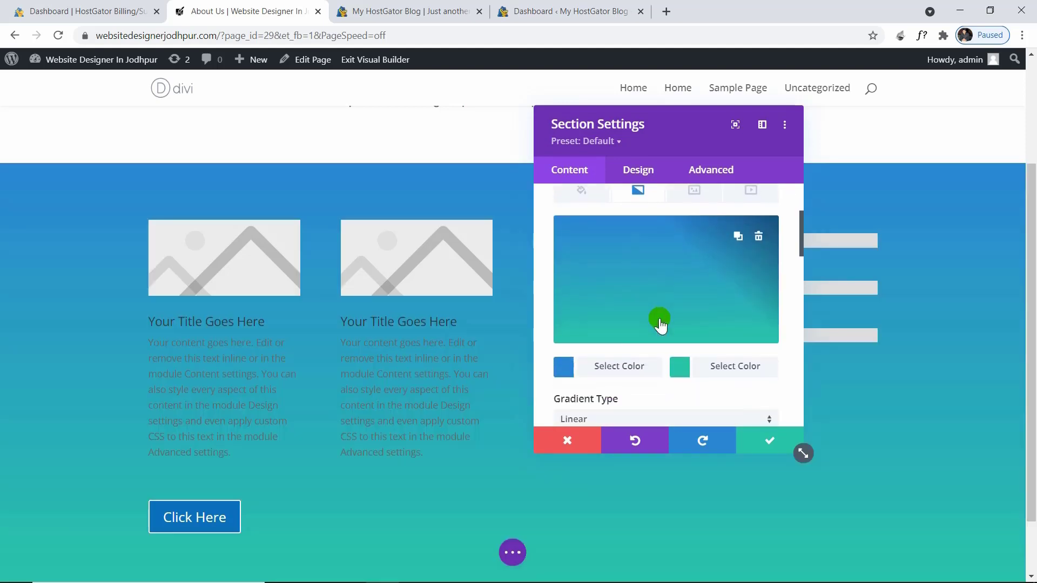
Step: Reduce the first gradient color's opacity to about 0.36, set the second to about rgba(35,73,168,0.34), and save the section settings
{"action": "left_click", "coordinate": [563, 366]}
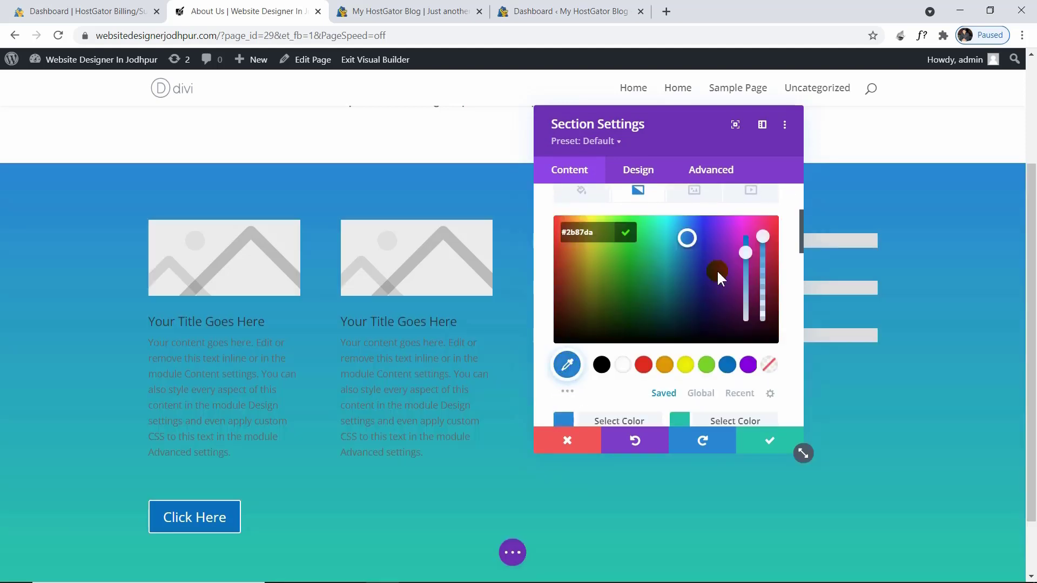
{"action": "left_click", "coordinate": [763, 295]}
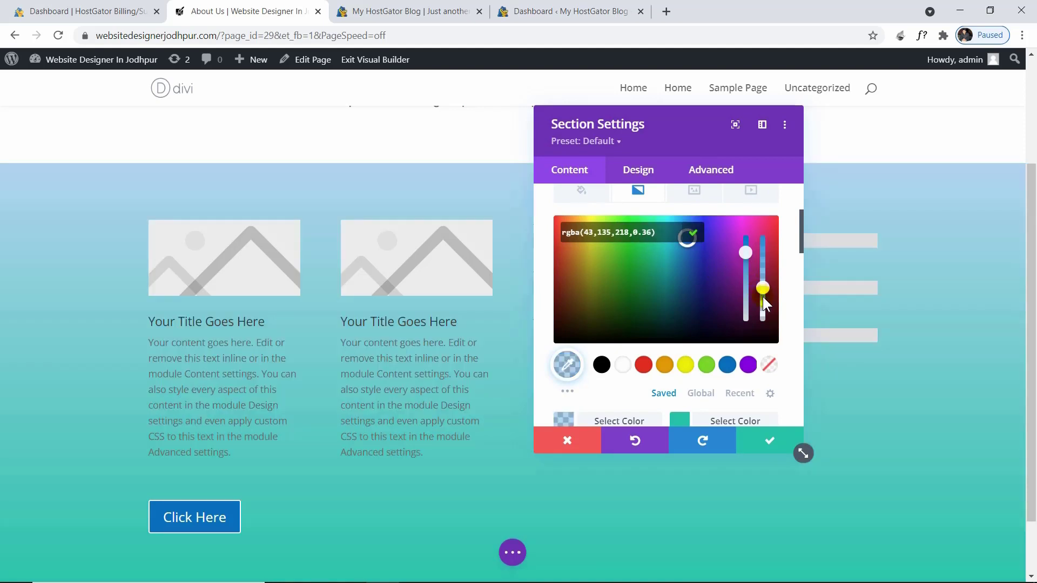
{"action": "left_click", "coordinate": [700, 418]}
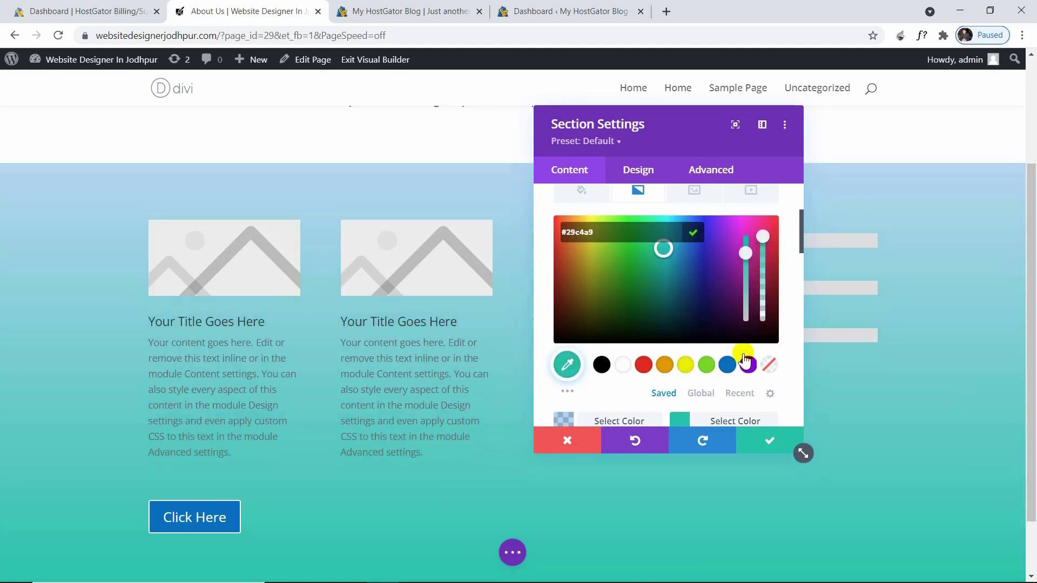
{"action": "left_click", "coordinate": [695, 263]}
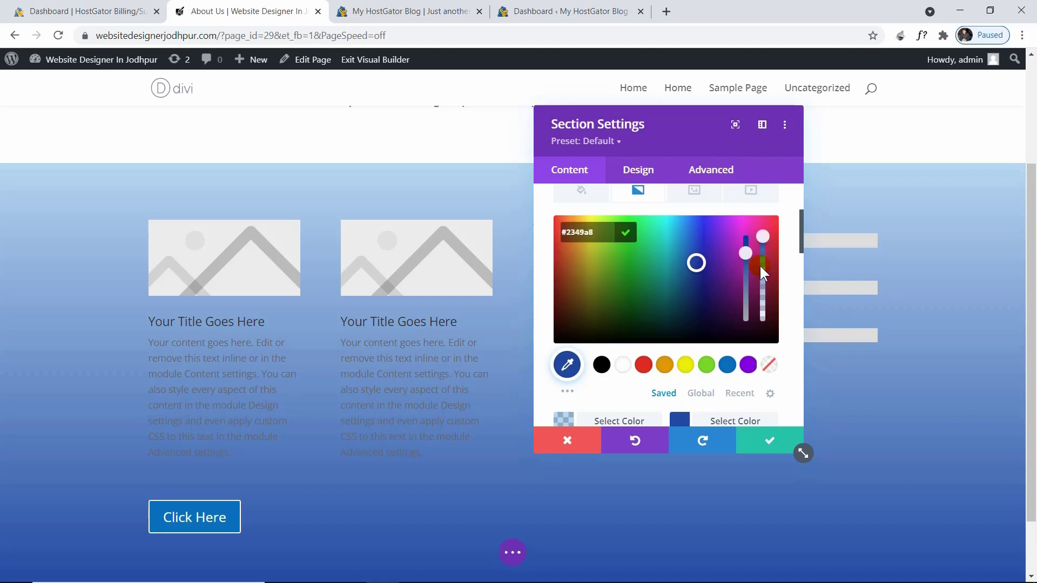
{"action": "left_click", "coordinate": [762, 296]}
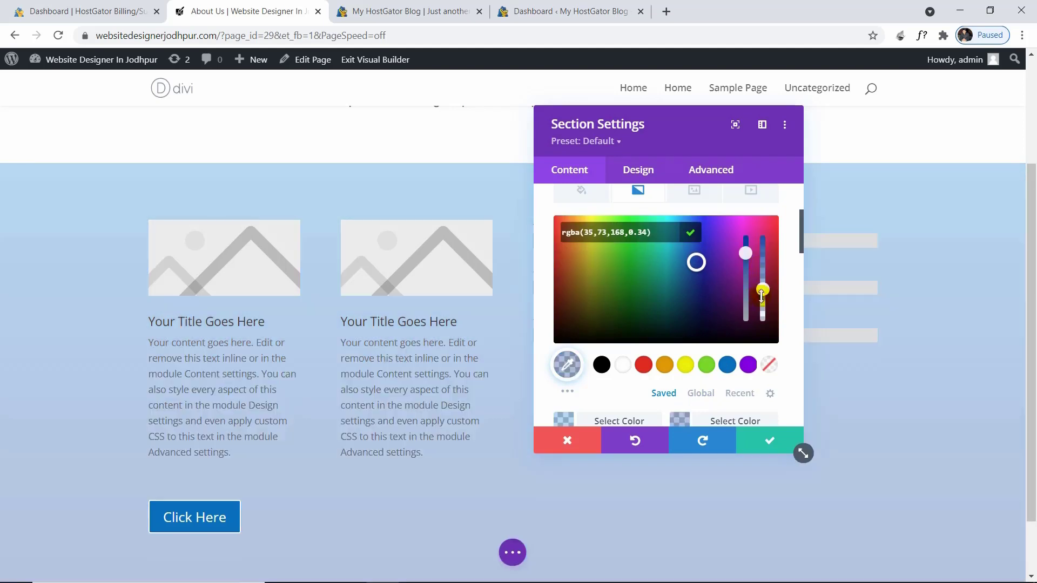
{"action": "left_click", "coordinate": [763, 443]}
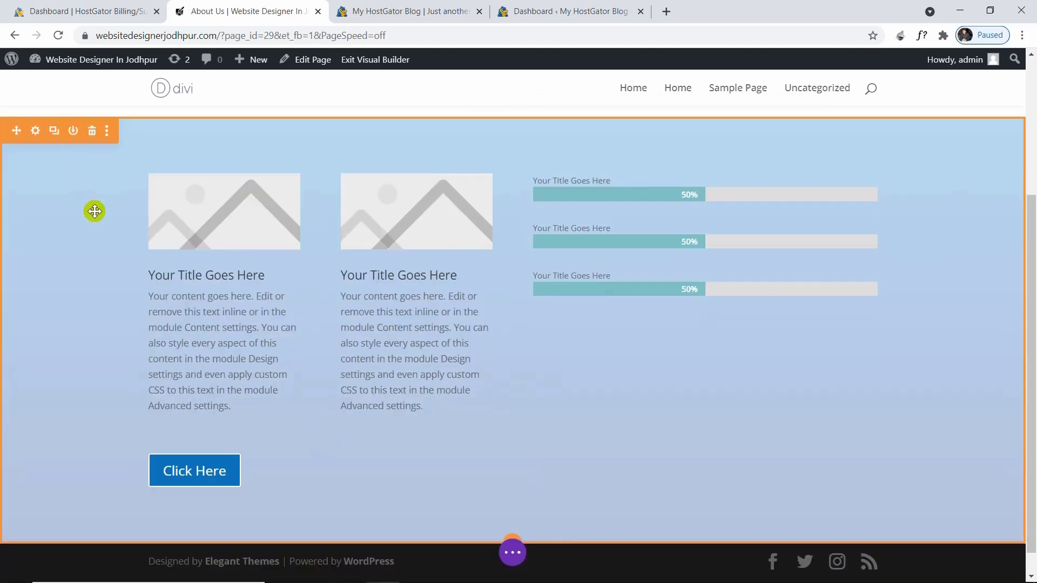
Step: Move the About text section below the specialty section
{"action": "scroll", "coordinate": [92, 211], "scroll_direction": "up", "scroll_amount": 3}
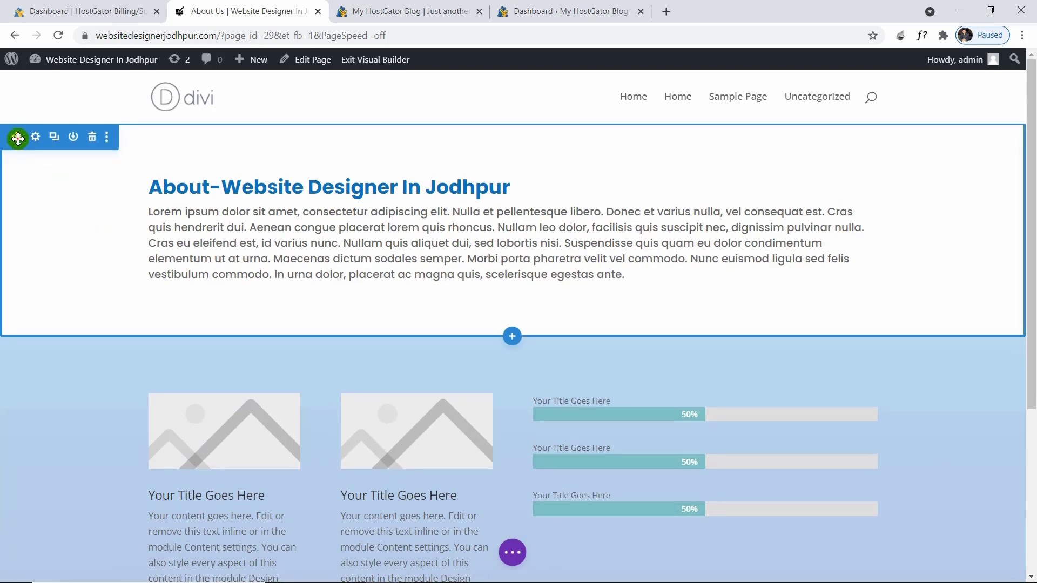
{"action": "left_click_drag", "start_coordinate": [18, 138], "coordinate": [486, 564]}
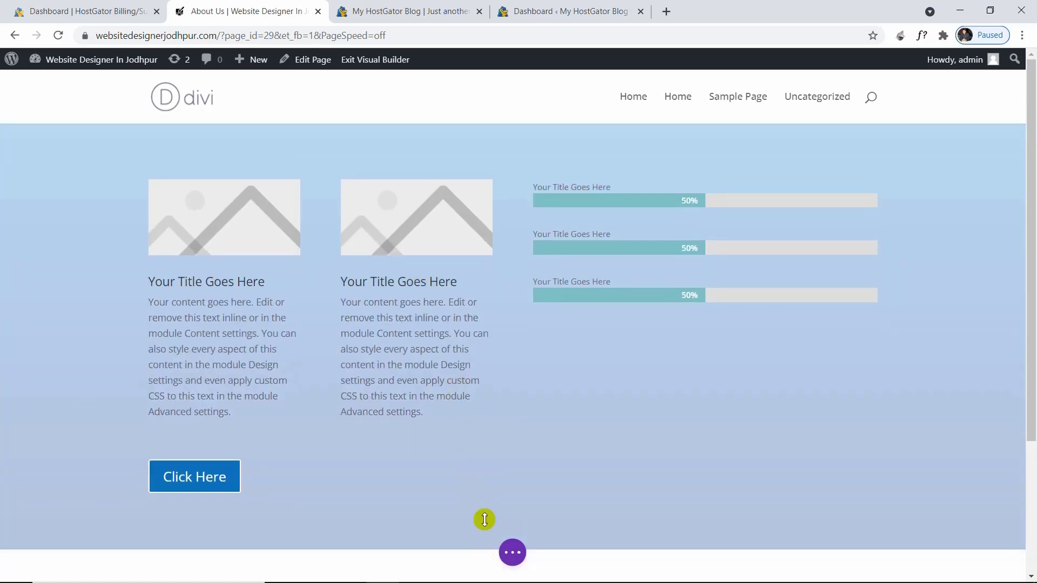
{"action": "scroll", "coordinate": [475, 431], "scroll_direction": "down", "scroll_amount": 5}
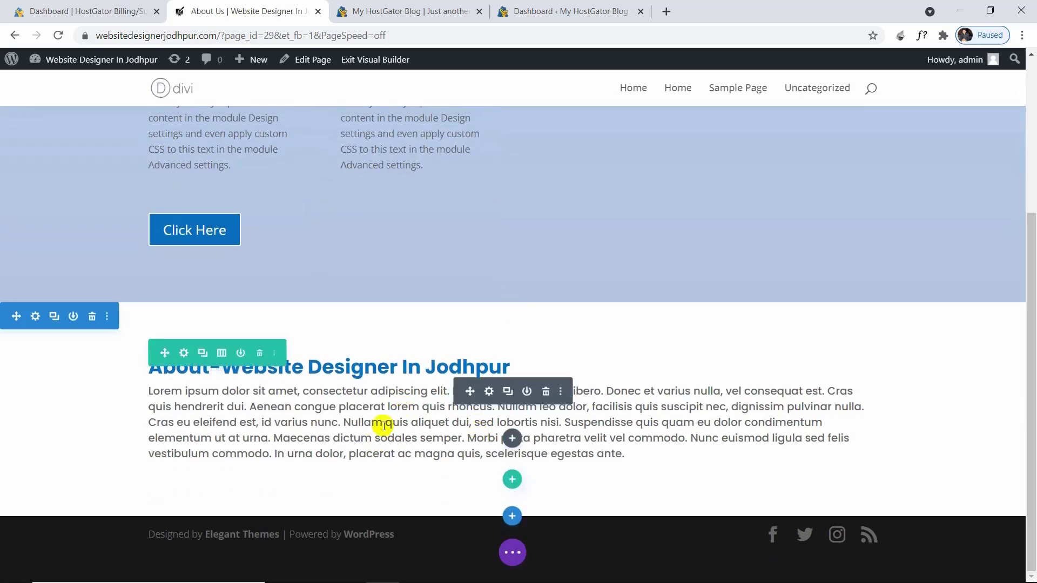
Step: Try the Button module below the bar counters in the other column, and return it to its row under the blurbs
{"action": "scroll", "coordinate": [497, 405], "scroll_direction": "up", "scroll_amount": 5}
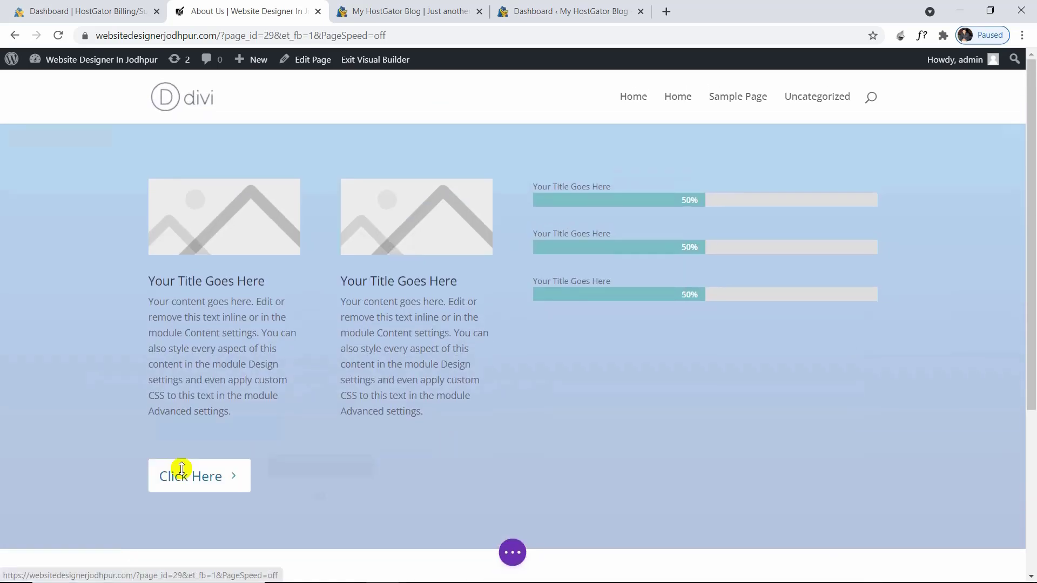
{"action": "left_click_drag", "start_coordinate": [278, 468], "coordinate": [609, 316]}
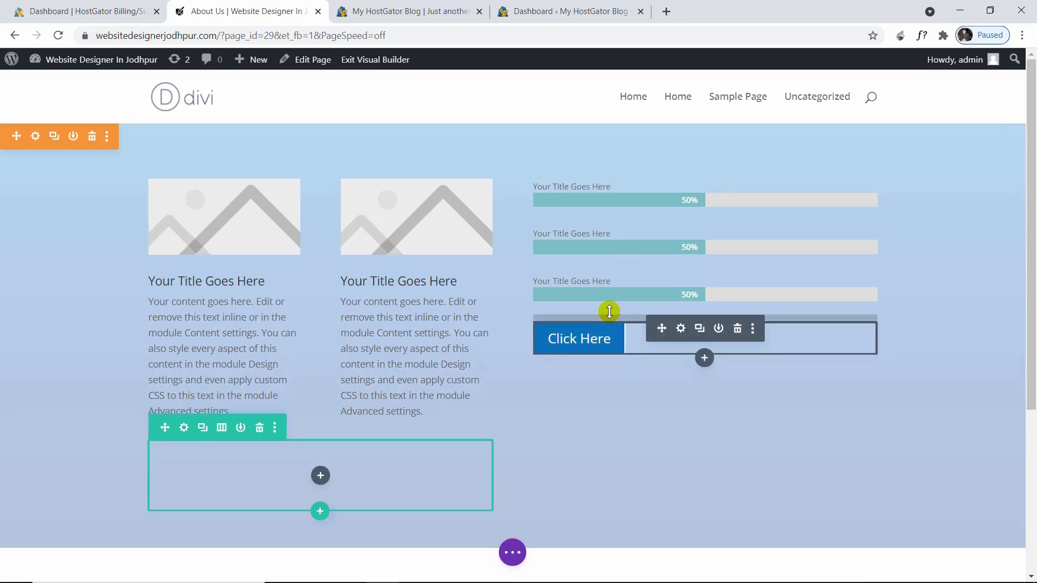
{"action": "left_click_drag", "start_coordinate": [661, 328], "coordinate": [306, 462]}
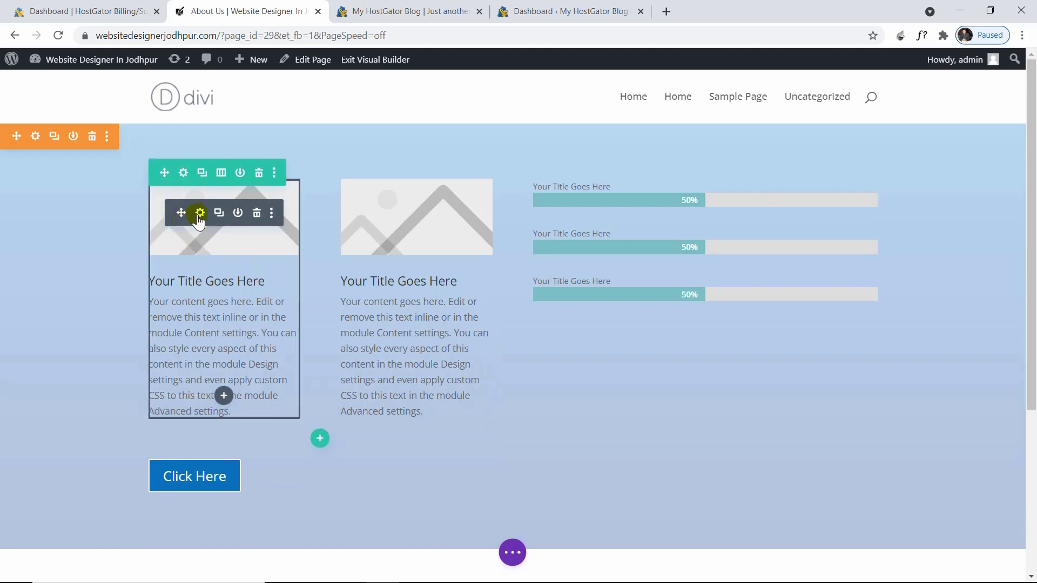
Step: Examine the Design options in the column settings of the About section's row, and close the column settings
{"action": "scroll", "coordinate": [203, 221], "scroll_direction": "down", "scroll_amount": 5}
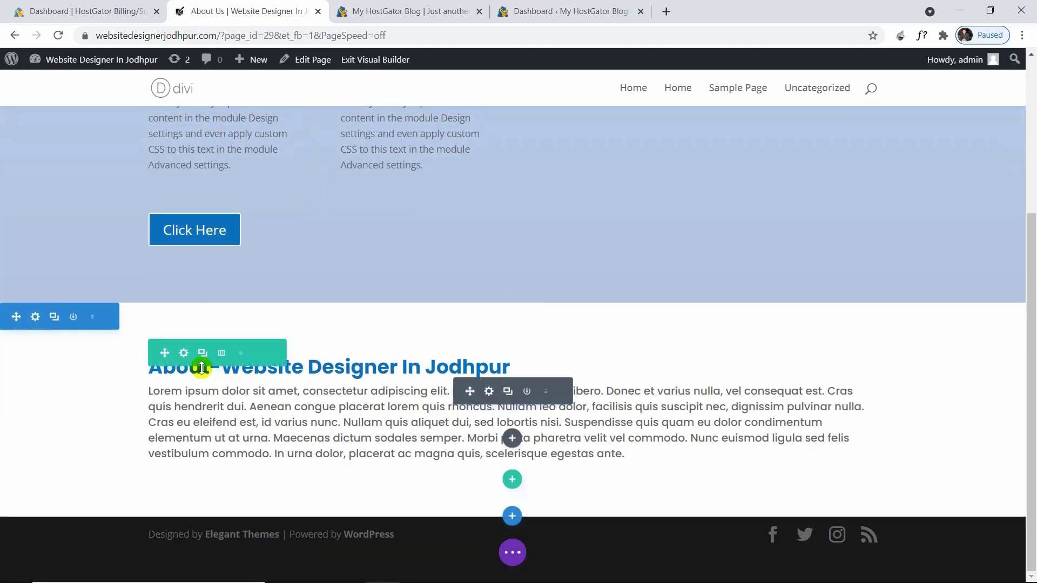
{"action": "left_click", "coordinate": [184, 354]}
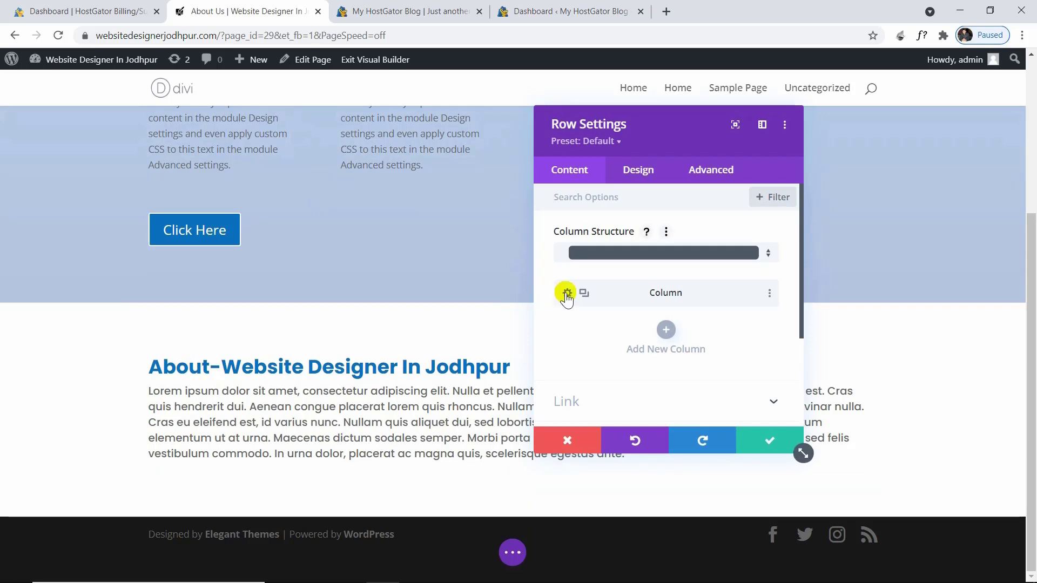
{"action": "left_click", "coordinate": [566, 294]}
{"action": "left_click", "coordinate": [638, 169]}
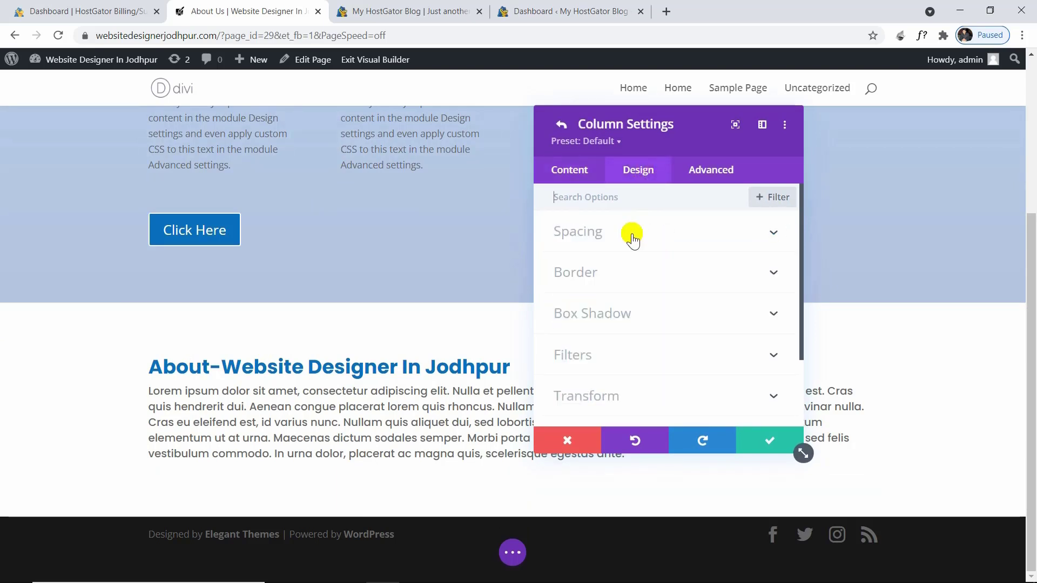
{"action": "scroll", "coordinate": [626, 338], "scroll_direction": "down", "scroll_amount": 1}
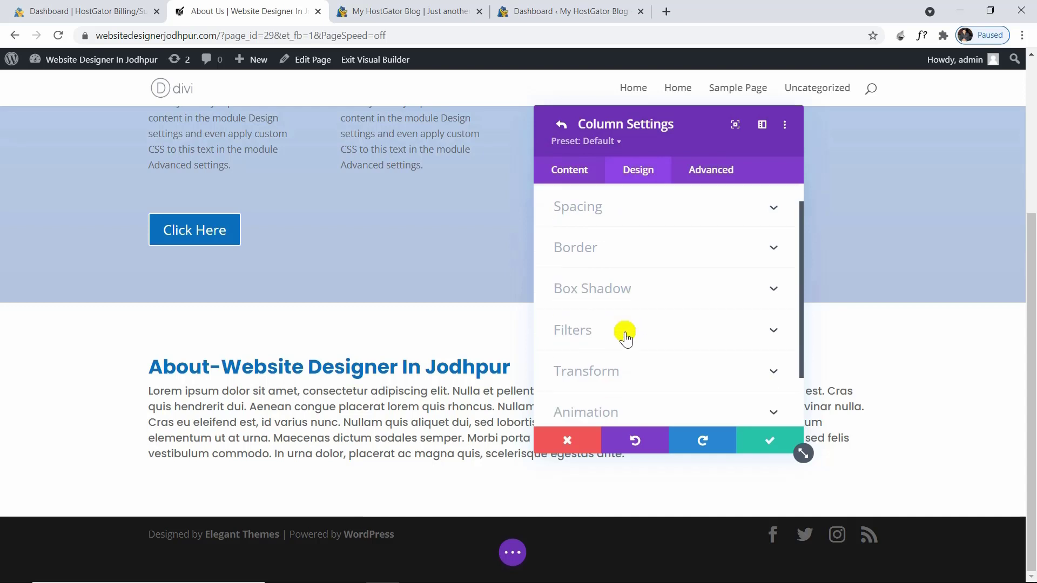
{"action": "scroll", "coordinate": [624, 329], "scroll_direction": "down", "scroll_amount": 3}
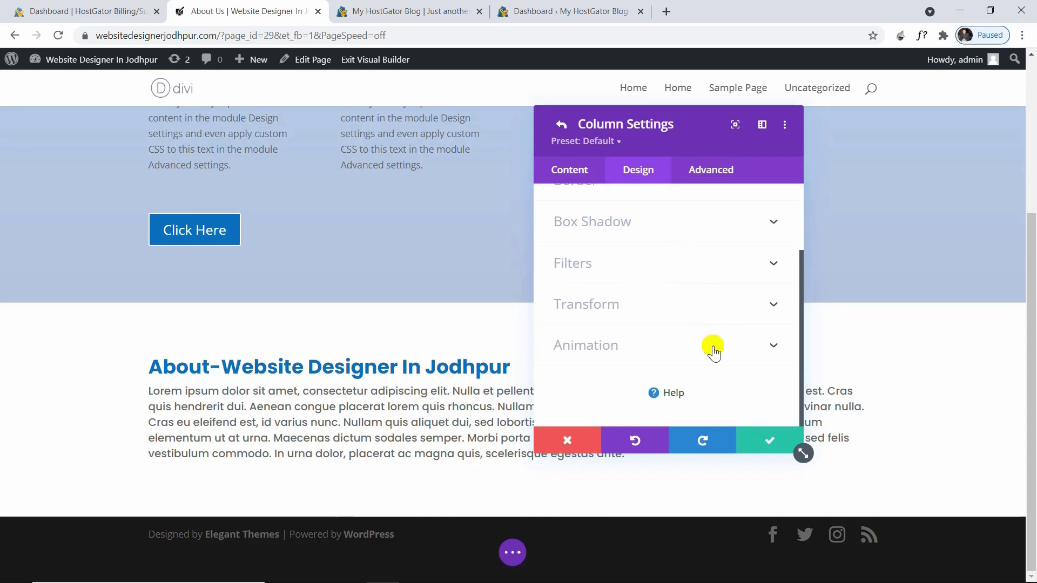
{"action": "left_click", "coordinate": [756, 437]}
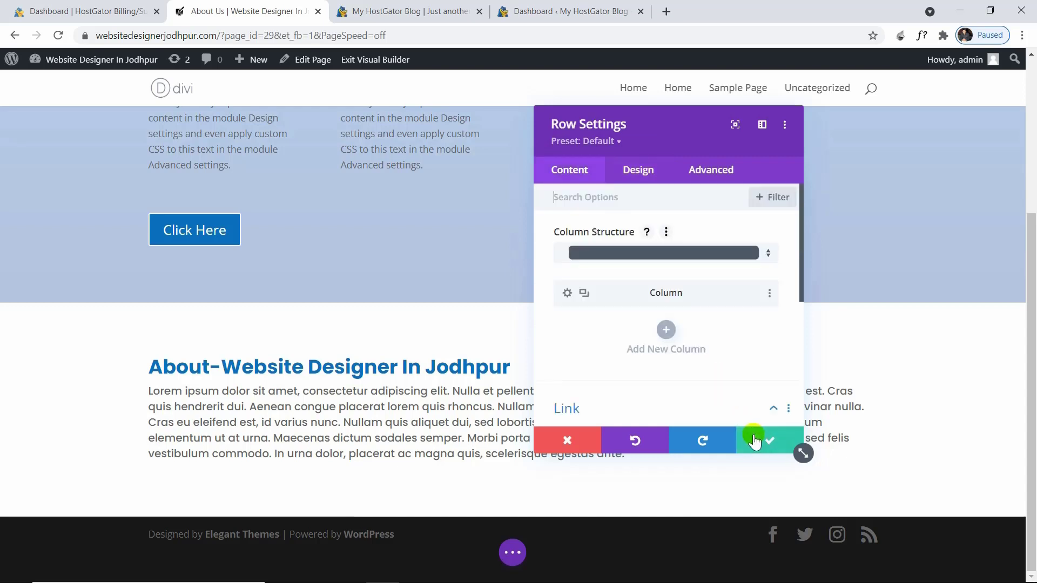
Step: Save and close the row settings of the About section, and expand the builder's page controls
{"action": "left_click", "coordinate": [756, 437]}
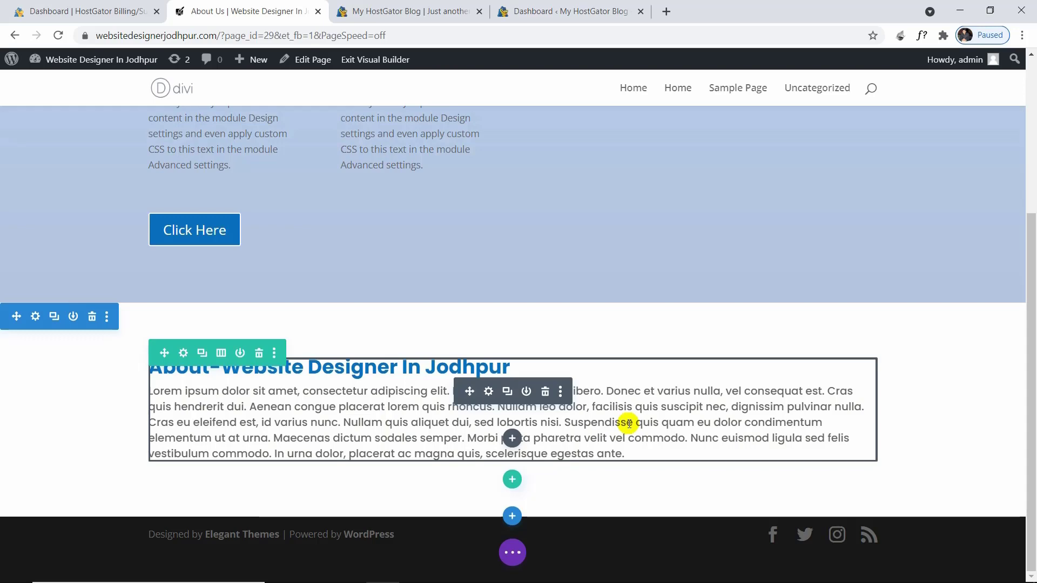
{"action": "scroll", "coordinate": [628, 424], "scroll_direction": "up", "scroll_amount": 5}
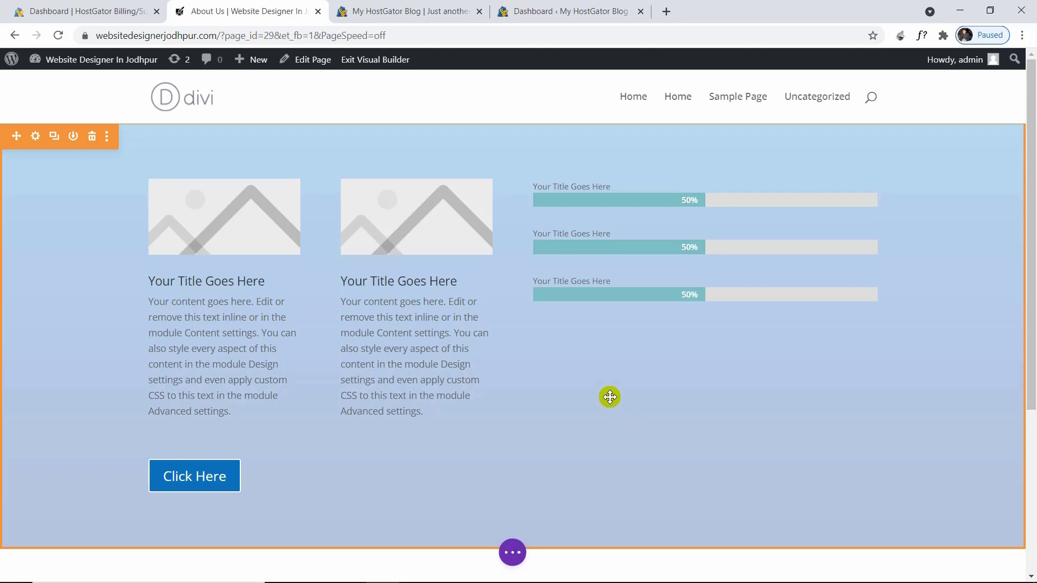
{"action": "mouse_move", "coordinate": [231, 225]}
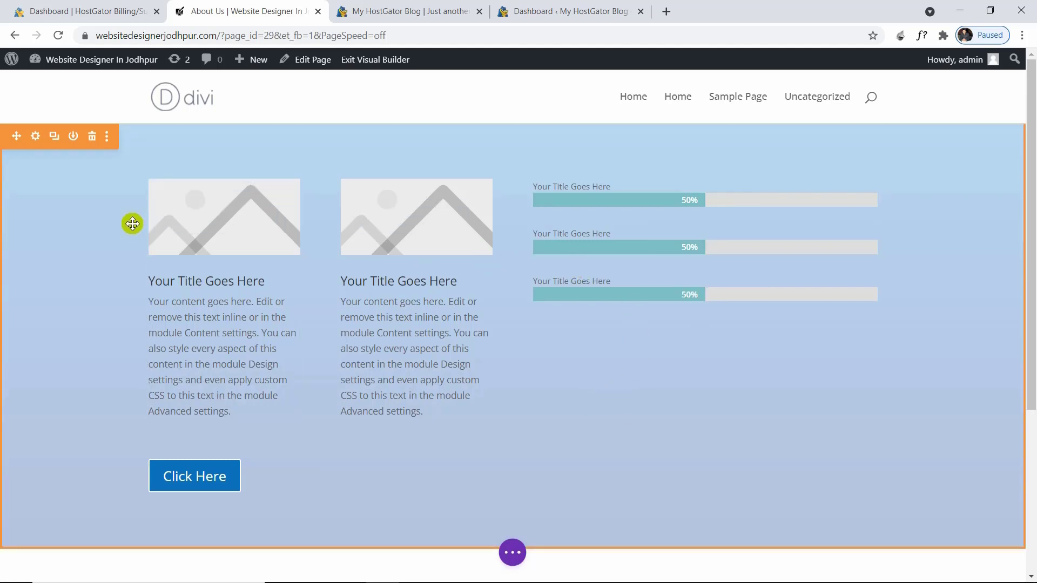
{"action": "left_click", "coordinate": [512, 552]}
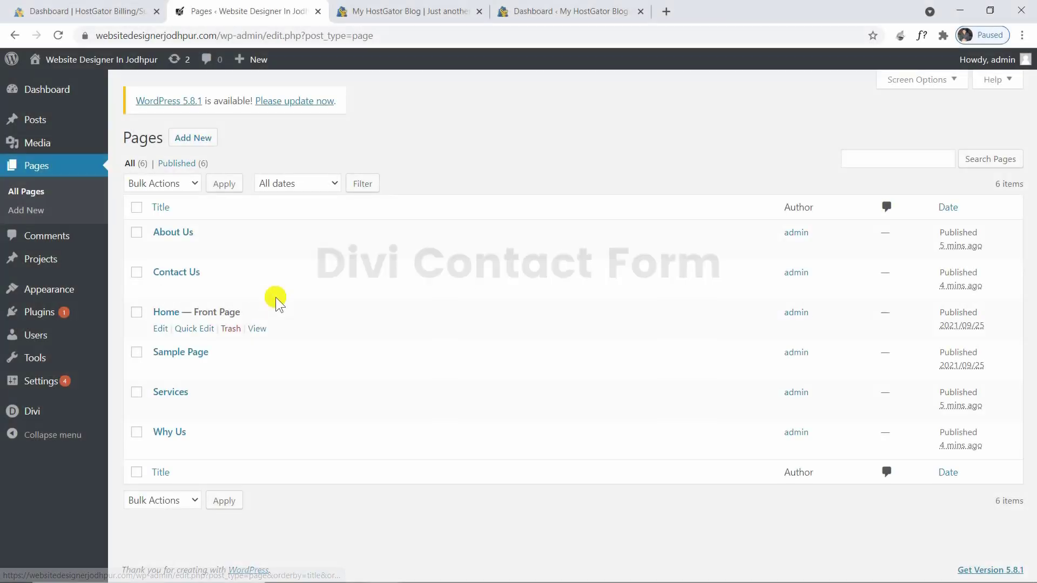
Step: Open the Contact Us page for editing in the visual builder and go to its Get In Touch form
{"action": "mouse_move", "coordinate": [268, 286]}
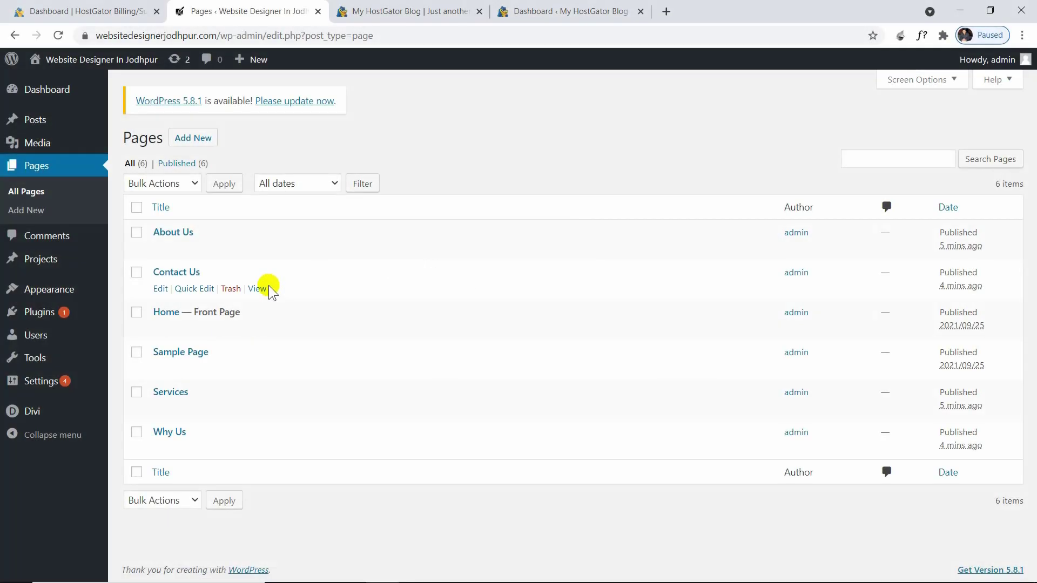
{"action": "left_click", "coordinate": [161, 289]}
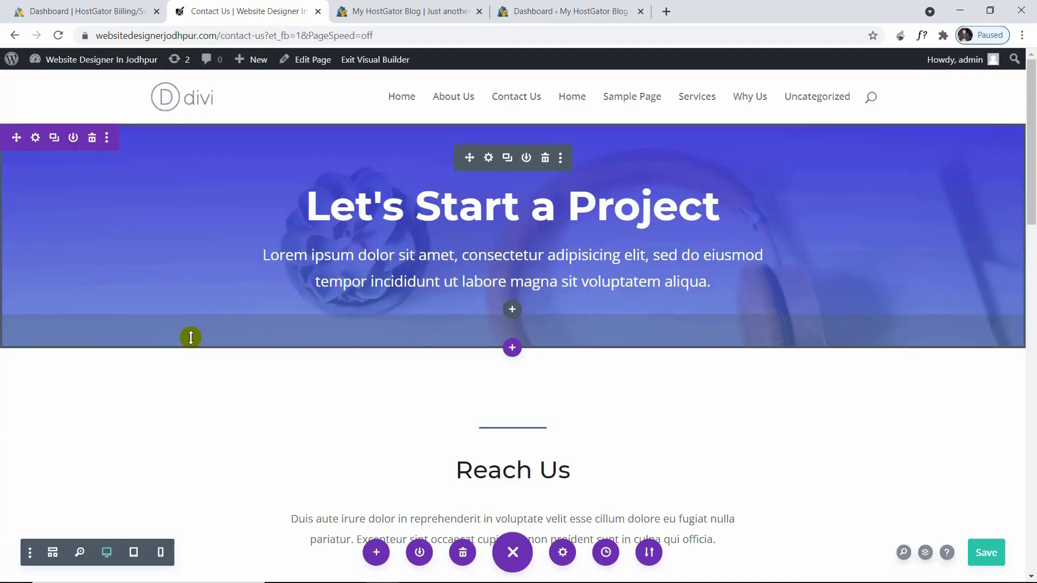
{"action": "scroll", "coordinate": [677, 300], "scroll_direction": "down", "scroll_amount": 5}
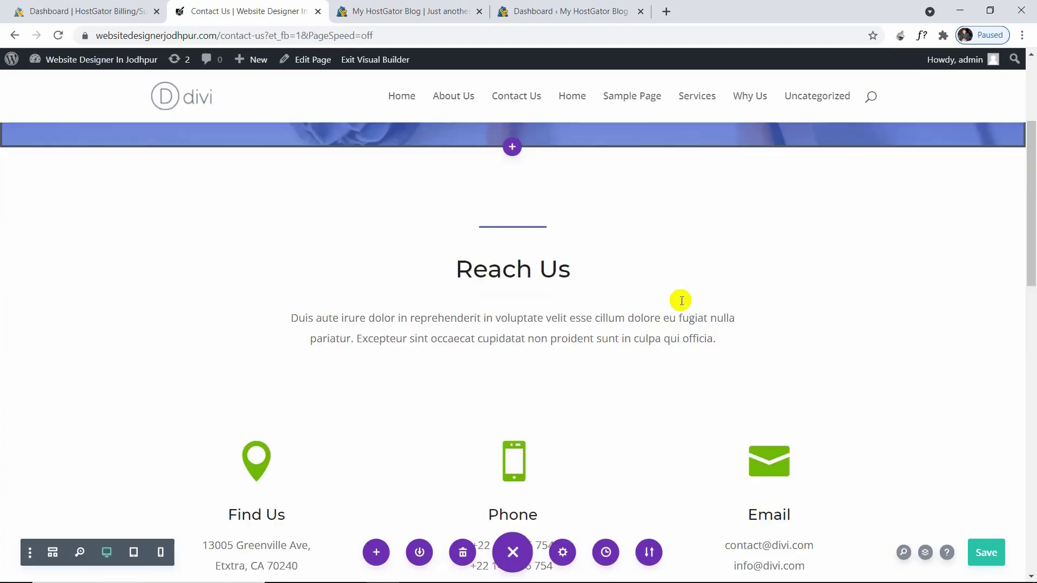
{"action": "scroll", "coordinate": [677, 300], "scroll_direction": "down", "scroll_amount": 6}
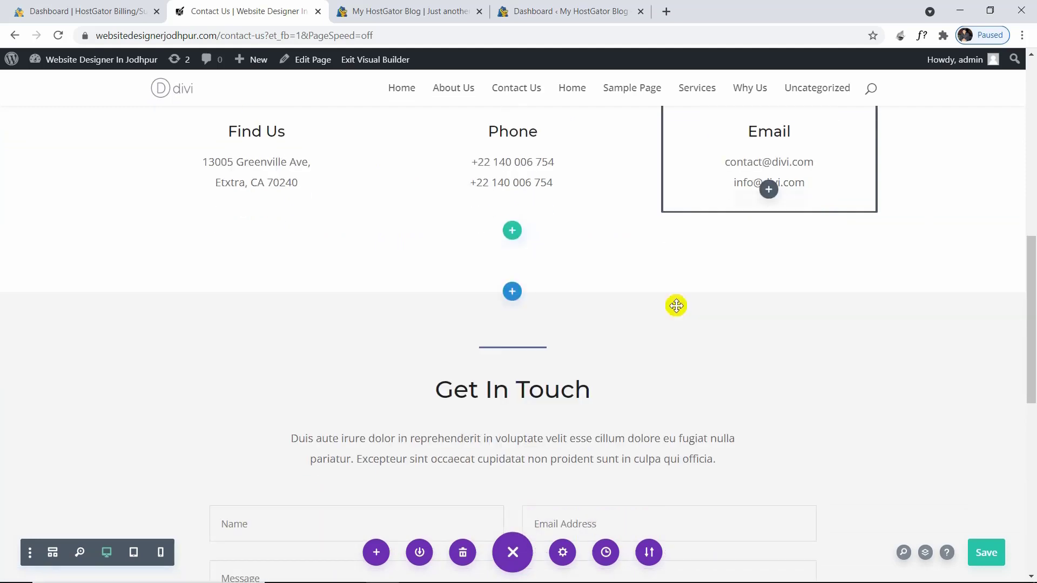
{"action": "scroll", "coordinate": [681, 309], "scroll_direction": "down", "scroll_amount": 3}
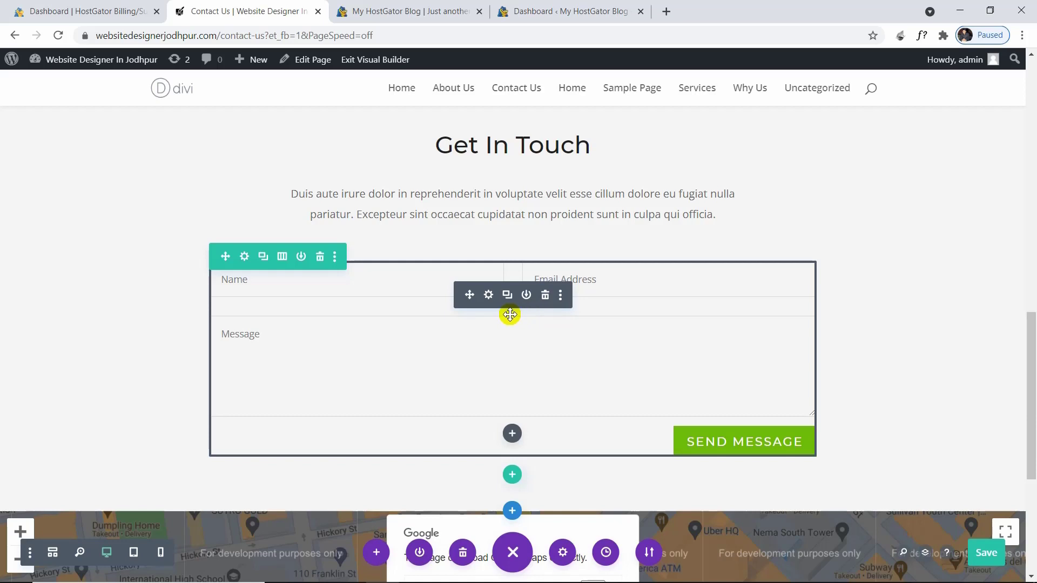
Step: Search the modules for "con" below the Get In Touch form, and close the module list without inserting anything
{"action": "left_click", "coordinate": [511, 433]}
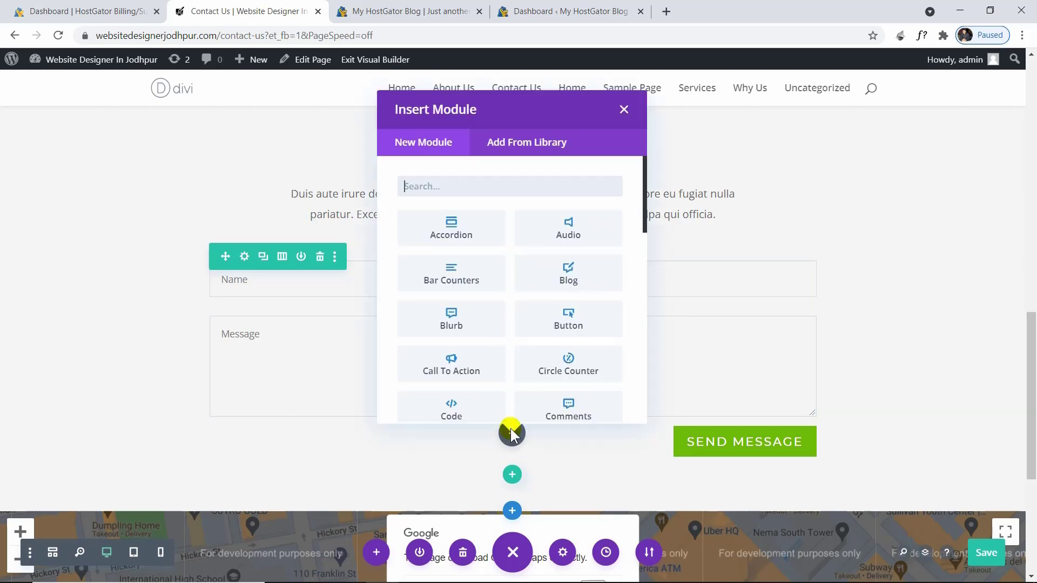
{"action": "type", "text": "con"}
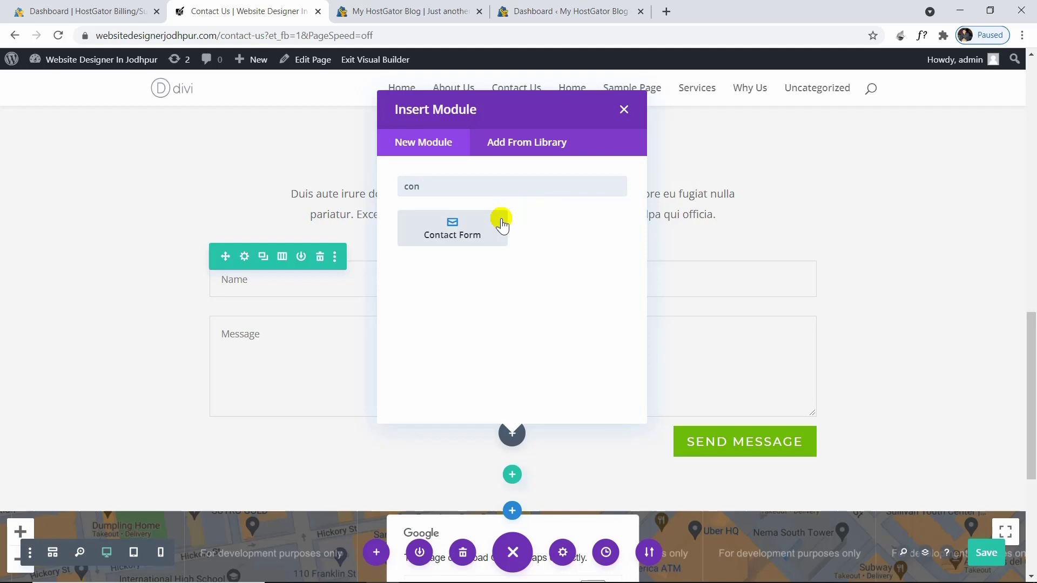
{"action": "left_click", "coordinate": [624, 109]}
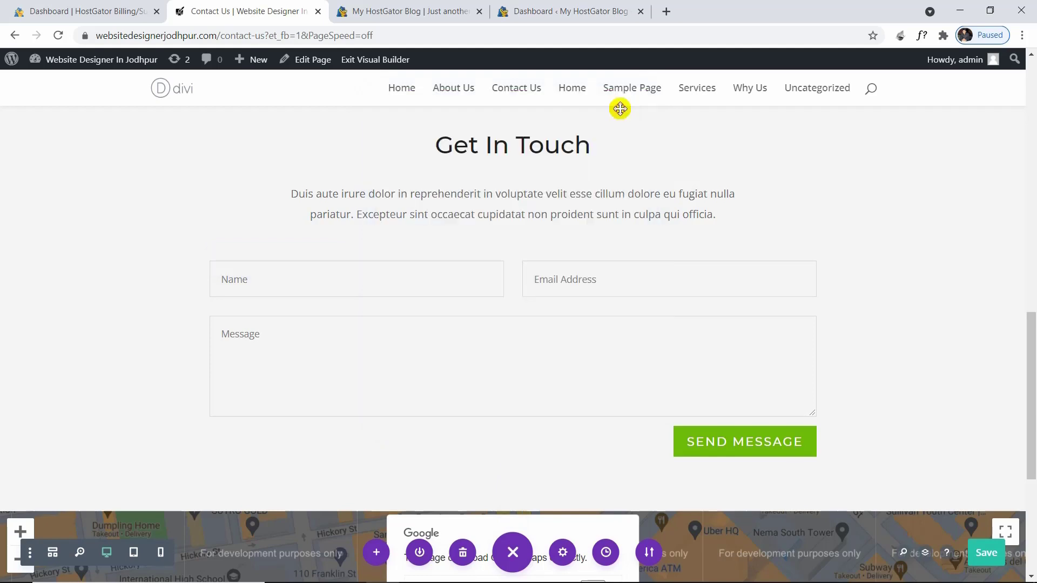
Step: Open the settings of the Get In Touch contact form and examine its fields, title and success message options
{"action": "mouse_move", "coordinate": [509, 301]}
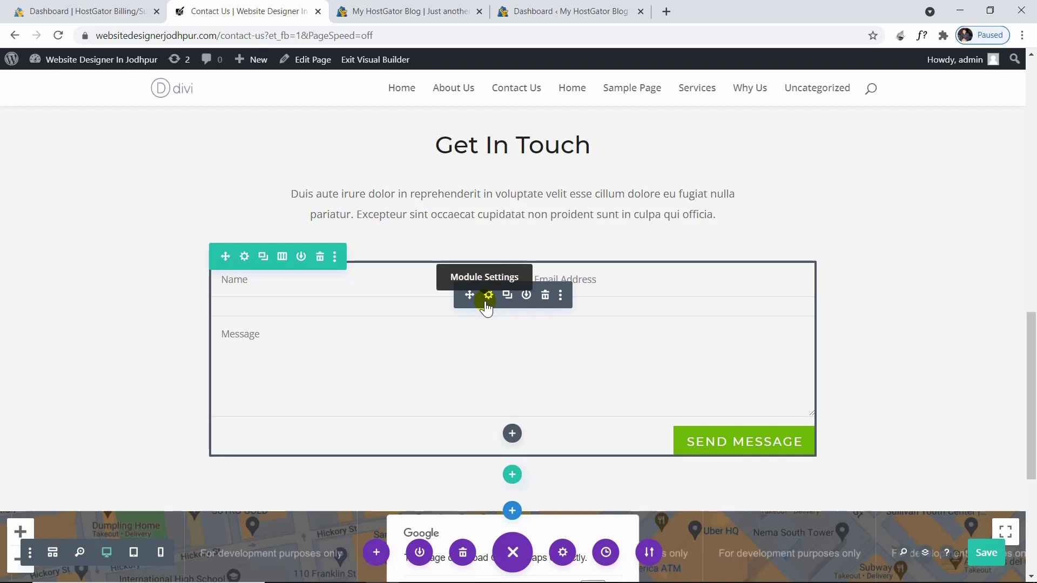
{"action": "left_click", "coordinate": [488, 297]}
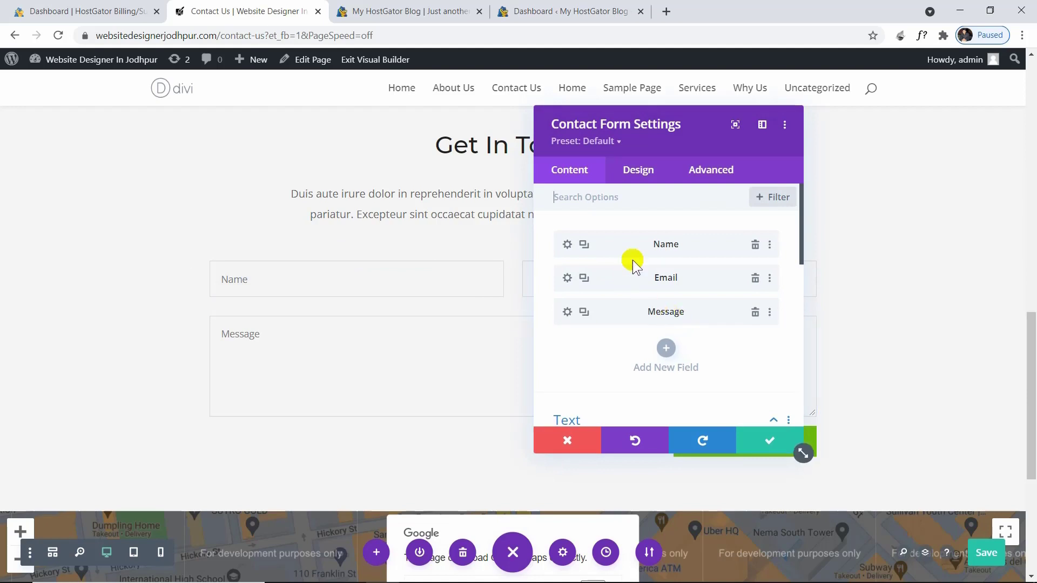
{"action": "left_click_drag", "start_coordinate": [658, 148], "coordinate": [724, 135]}
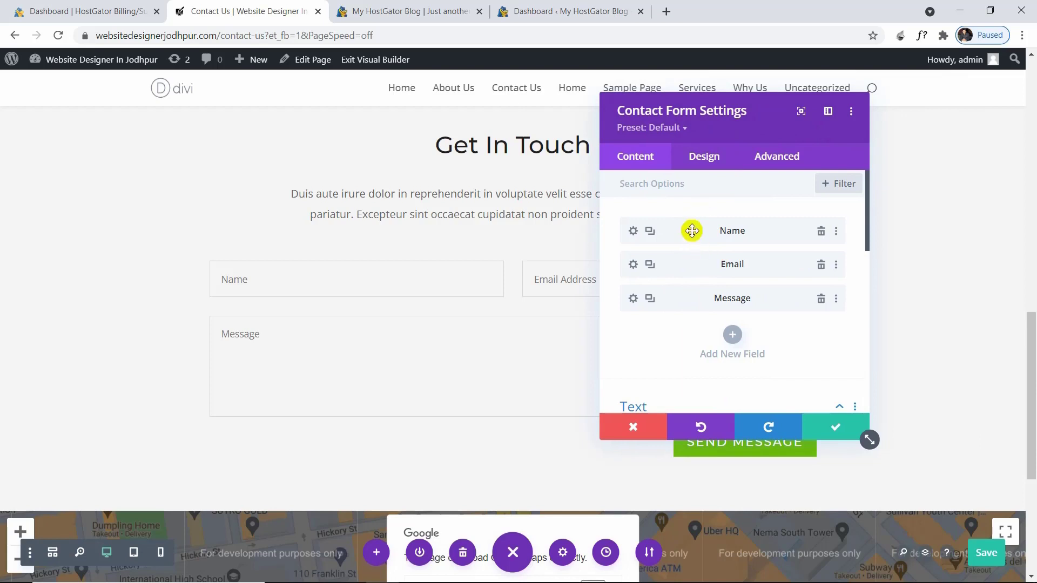
{"action": "scroll", "coordinate": [700, 238], "scroll_direction": "down", "scroll_amount": 5}
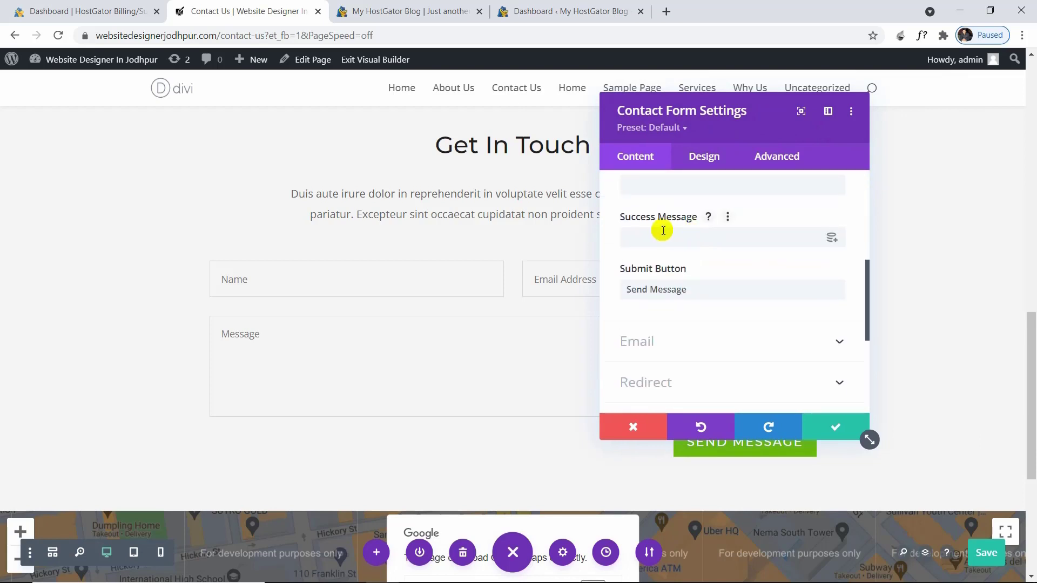
{"action": "scroll", "coordinate": [664, 229], "scroll_direction": "up", "scroll_amount": 2}
{"action": "left_click", "coordinate": [646, 247]}
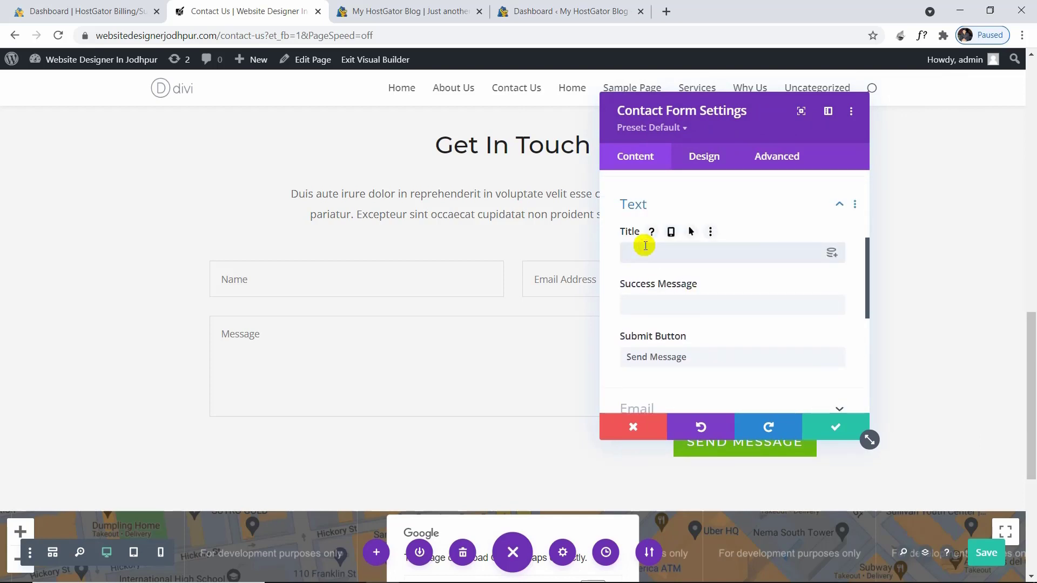
{"action": "left_click", "coordinate": [653, 295]}
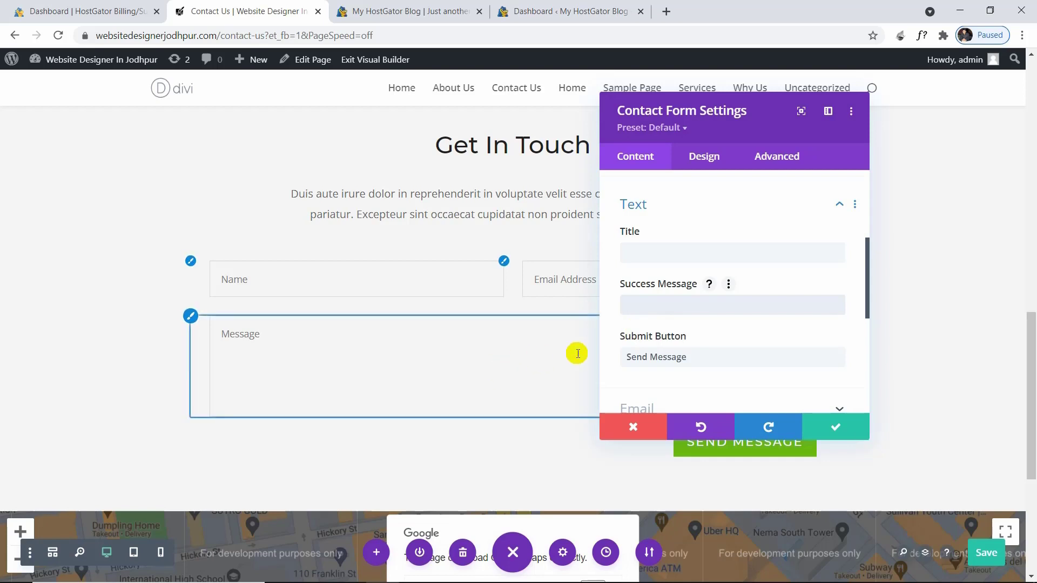
Step: Examine the contact form's email address and message pattern options, reading the help on the field ID format
{"action": "scroll", "coordinate": [684, 313], "scroll_direction": "down", "scroll_amount": 4}
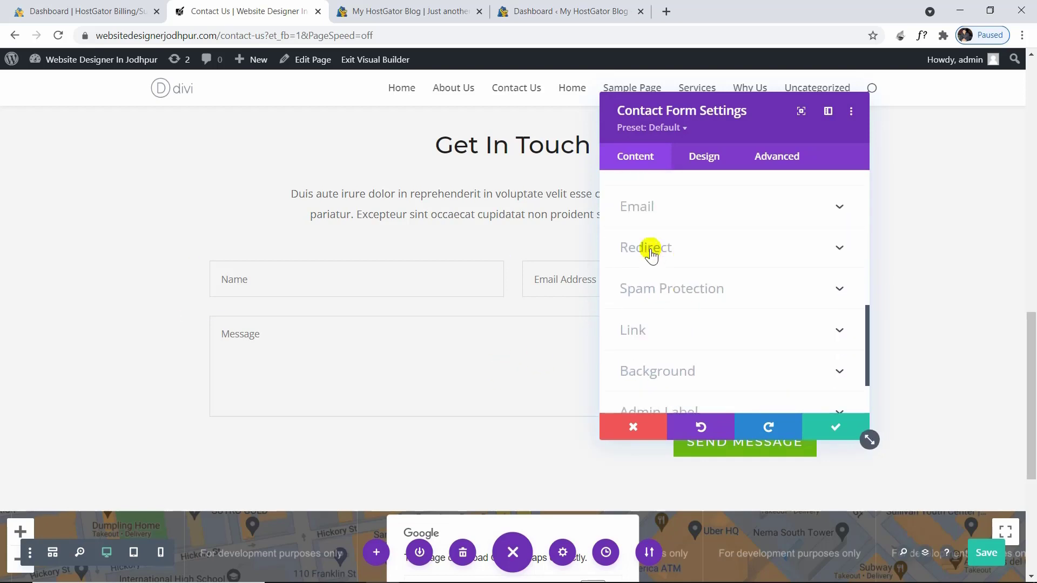
{"action": "left_click", "coordinate": [638, 207]}
{"action": "left_click", "coordinate": [648, 240]}
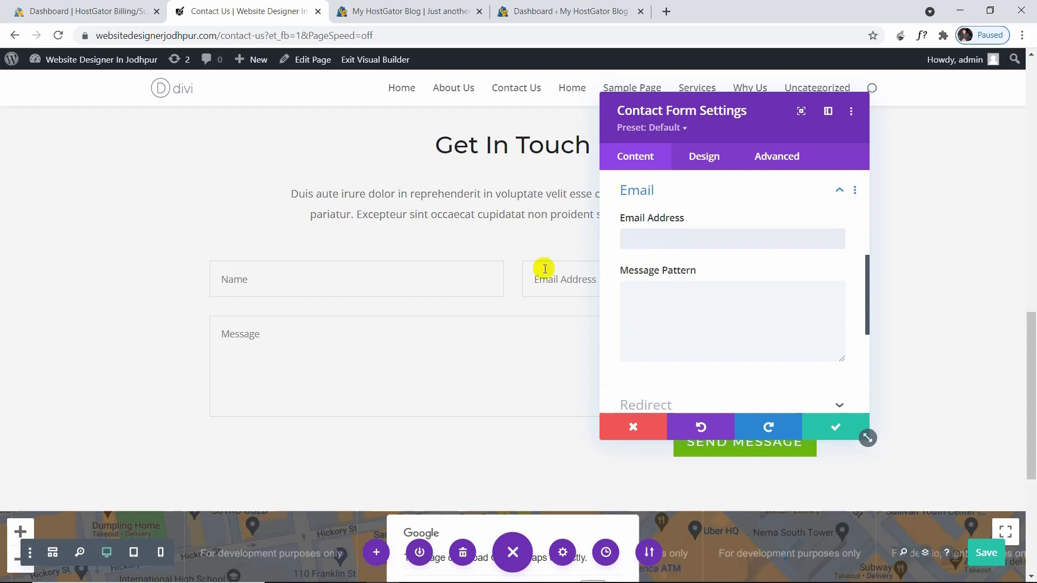
{"action": "left_click", "coordinate": [648, 301]}
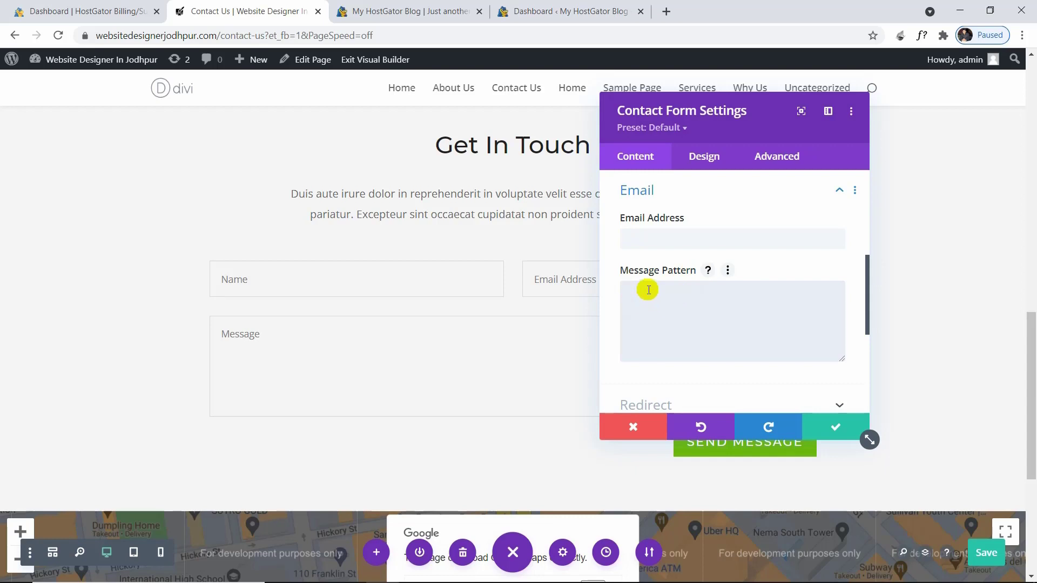
{"action": "left_click", "coordinate": [706, 270]}
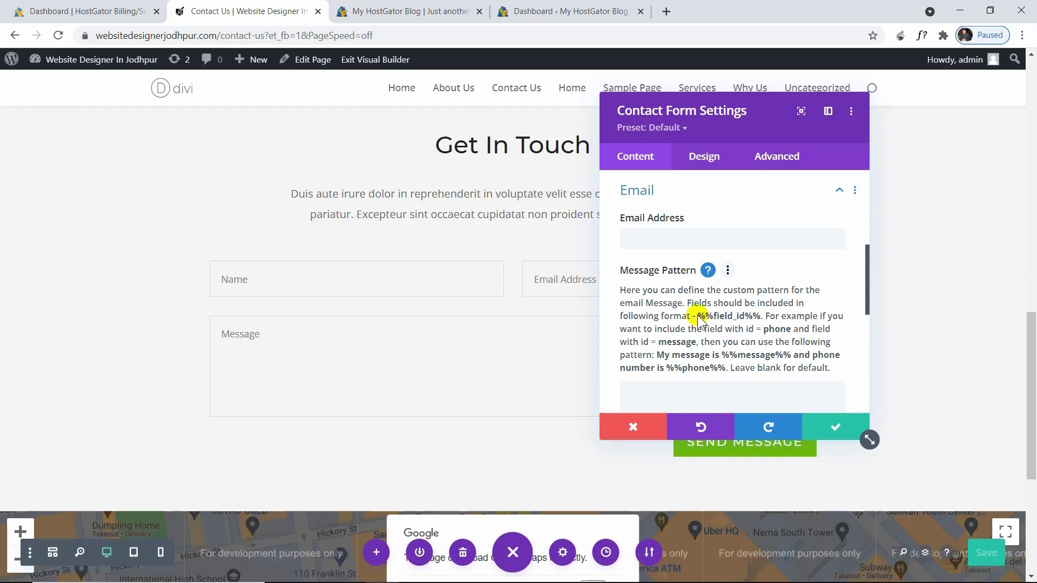
{"action": "left_click_drag", "start_coordinate": [698, 317], "coordinate": [761, 323]}
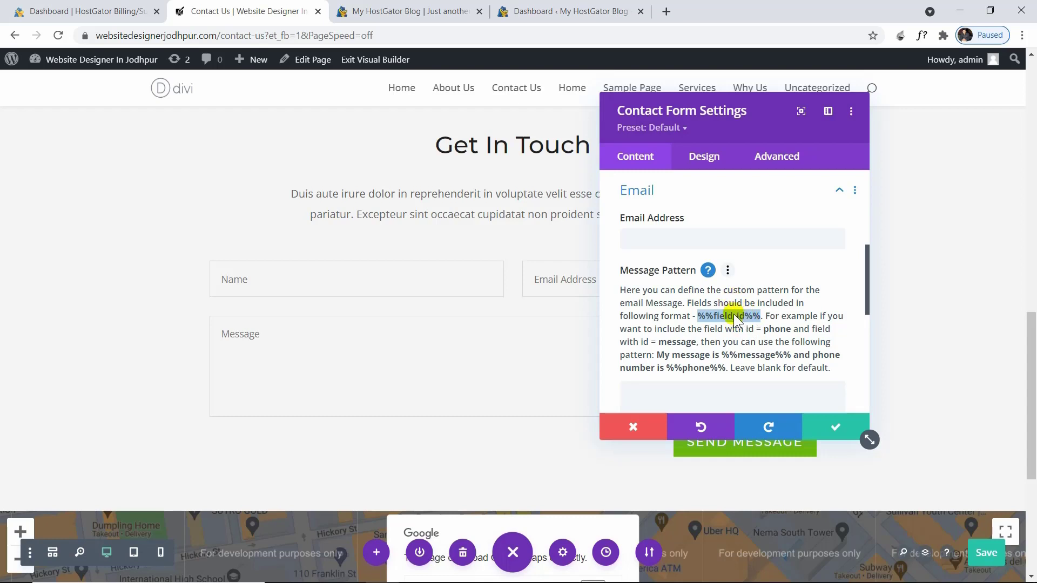
Step: Try enabling a redirect URL for the contact form, and switch it off again
{"action": "scroll", "coordinate": [719, 320], "scroll_direction": "down", "scroll_amount": 3}
{"action": "left_click", "coordinate": [697, 295]}
{"action": "scroll", "coordinate": [696, 294], "scroll_direction": "down", "scroll_amount": 1}
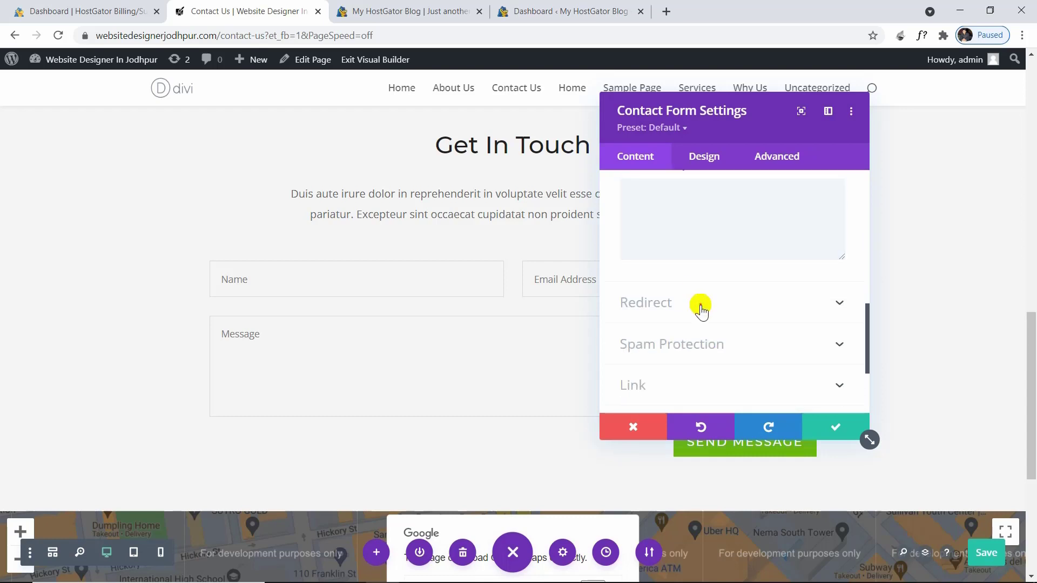
{"action": "left_click", "coordinate": [699, 302]}
{"action": "left_click", "coordinate": [643, 241]}
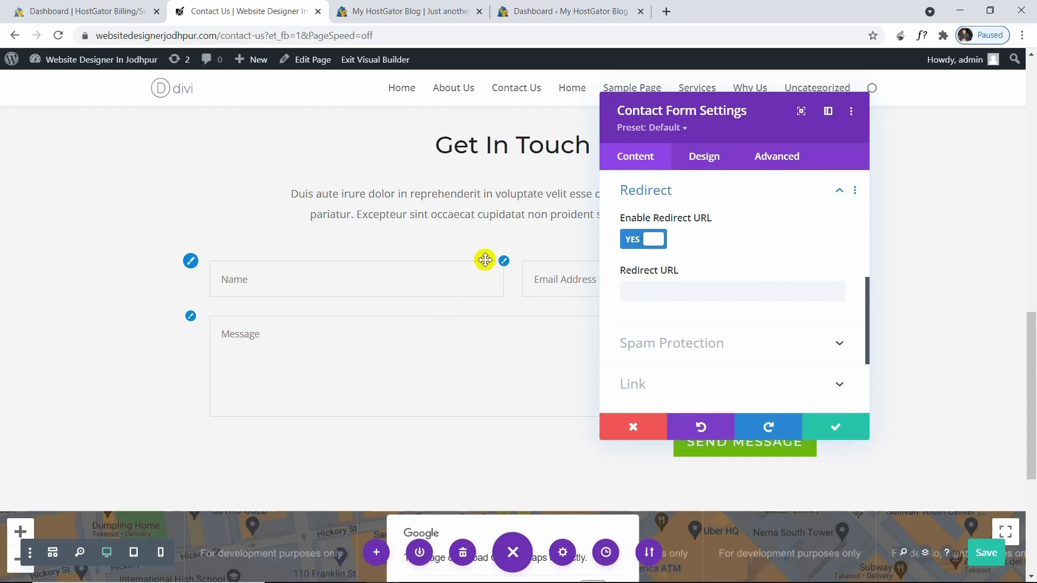
{"action": "left_click", "coordinate": [653, 239]}
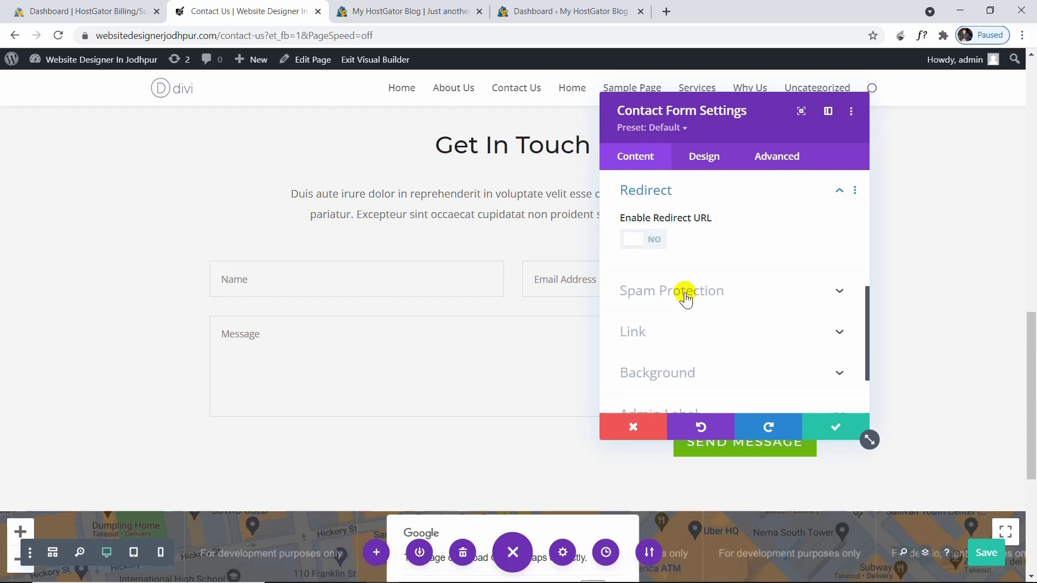
Step: Try the basic captcha in the contact form's spam protection, and switch it off again
{"action": "left_click", "coordinate": [684, 294]}
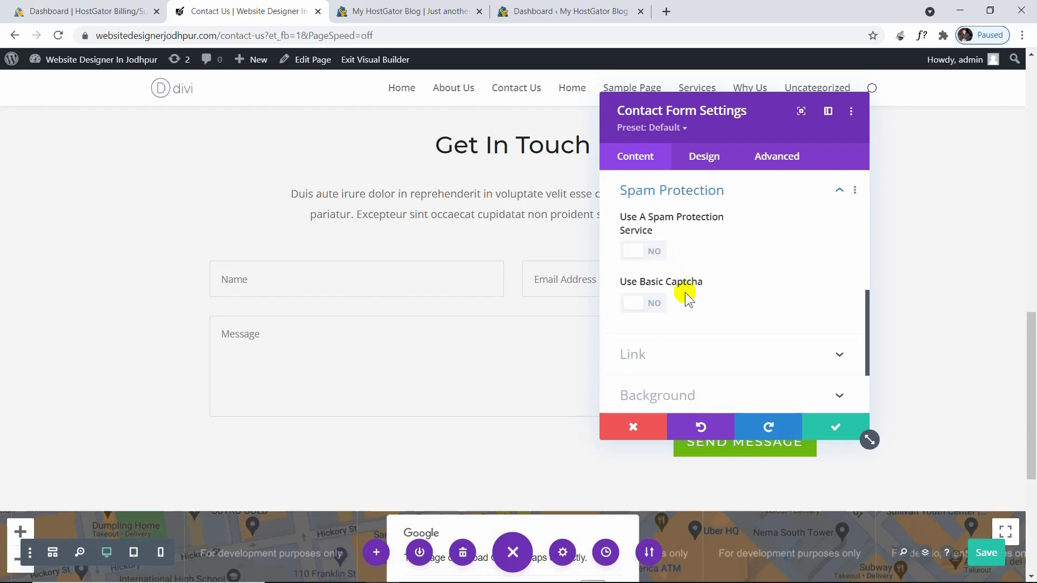
{"action": "left_click", "coordinate": [661, 301]}
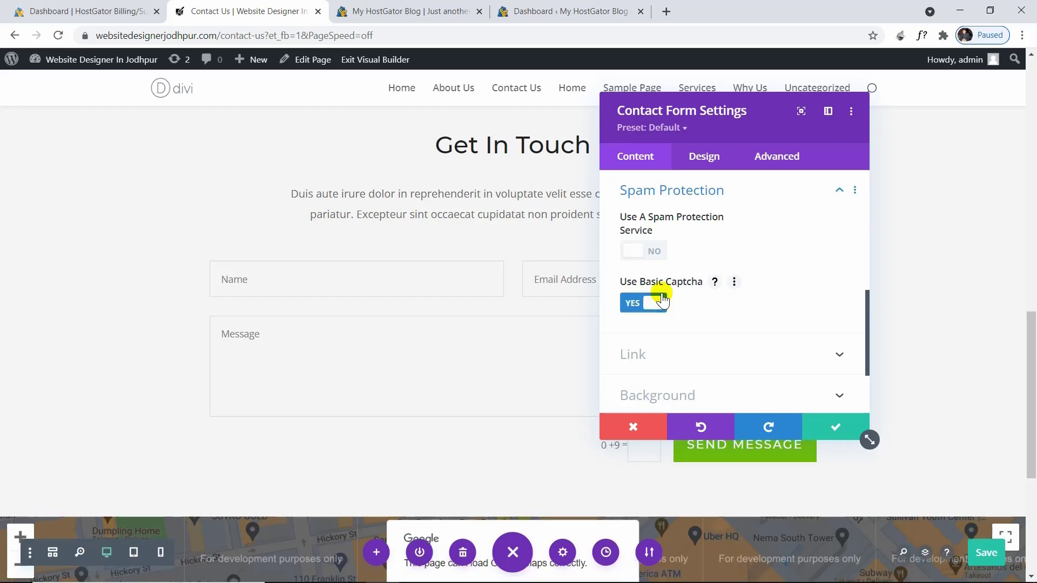
{"action": "left_click_drag", "start_coordinate": [722, 112], "coordinate": [417, 89]}
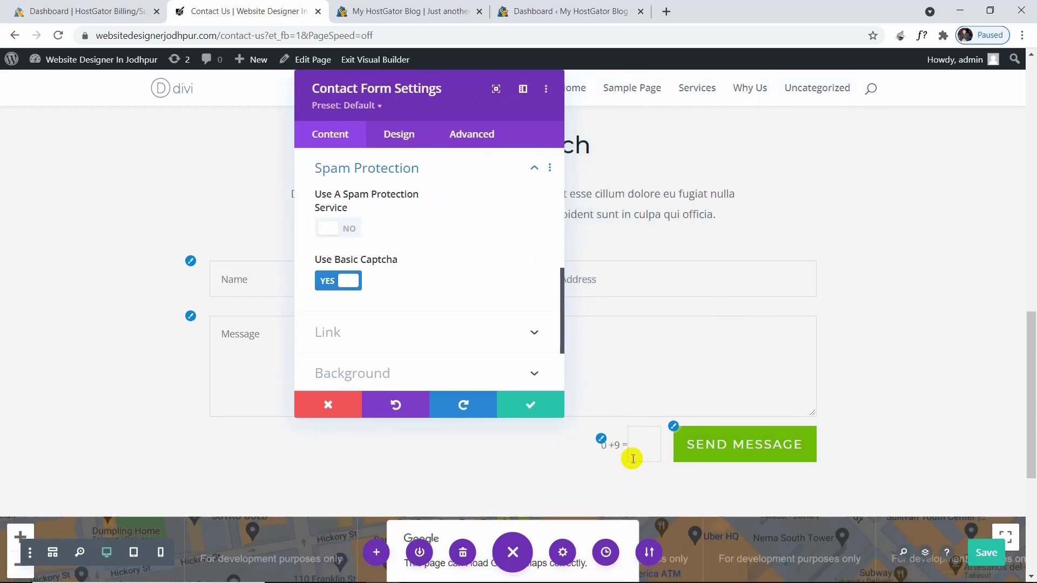
{"action": "scroll", "coordinate": [448, 286], "scroll_direction": "down", "scroll_amount": 1}
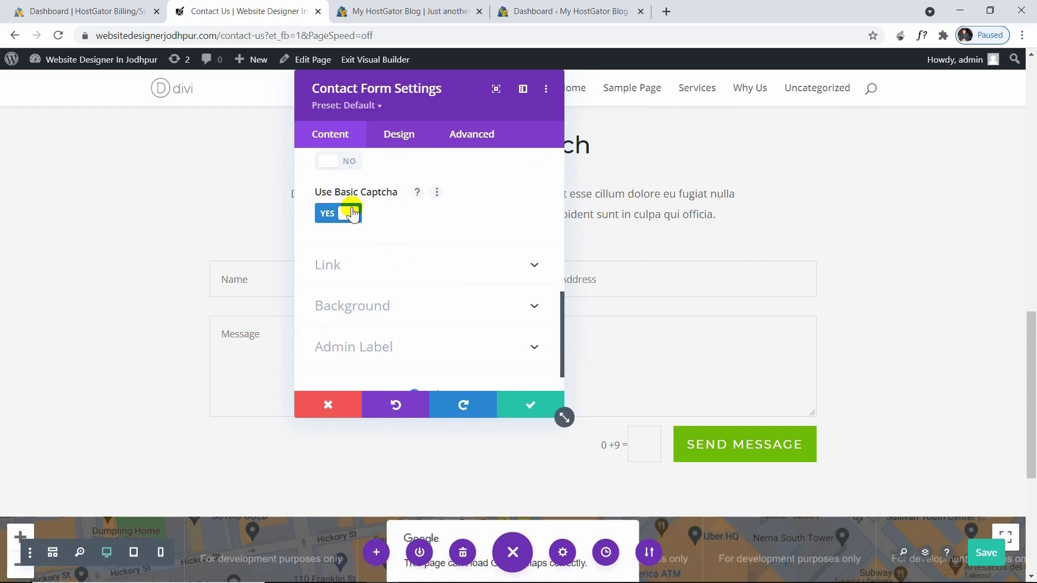
{"action": "left_click", "coordinate": [351, 214]}
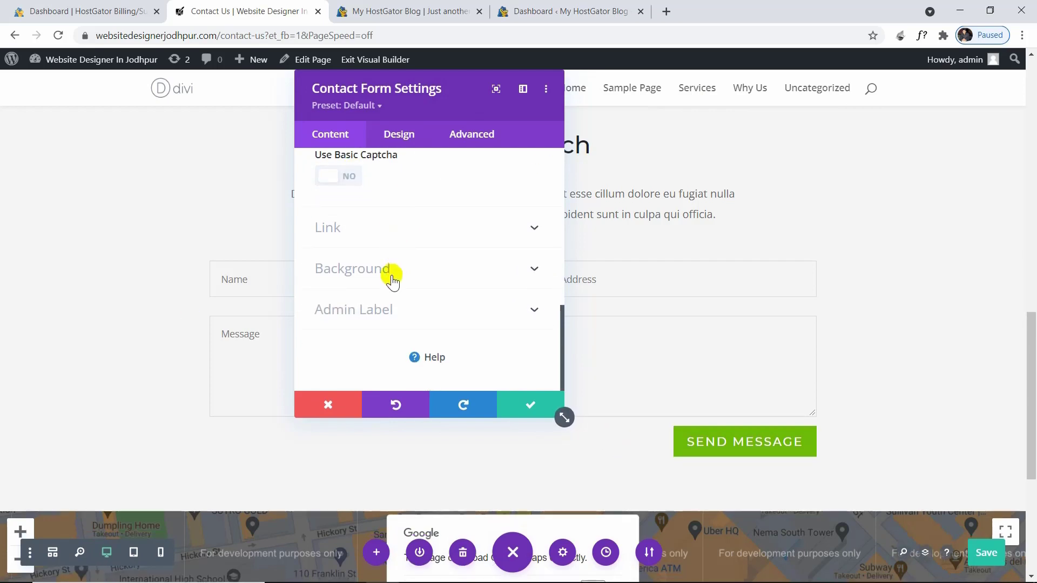
Step: Look through the contact form's design option groups, and return to its content settings with the form uncovered
{"action": "left_click", "coordinate": [384, 142]}
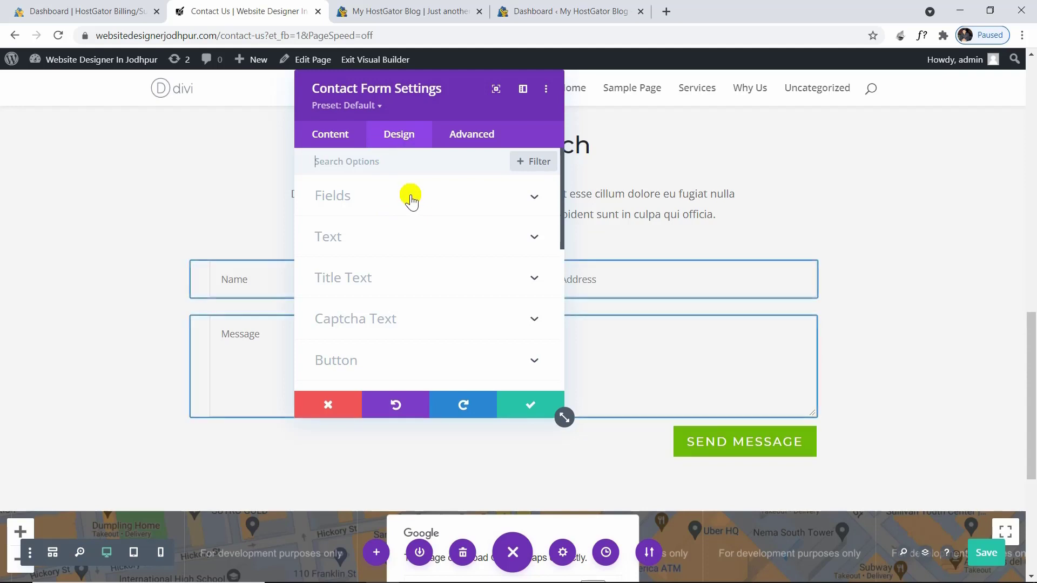
{"action": "scroll", "coordinate": [384, 327], "scroll_direction": "down", "scroll_amount": 2}
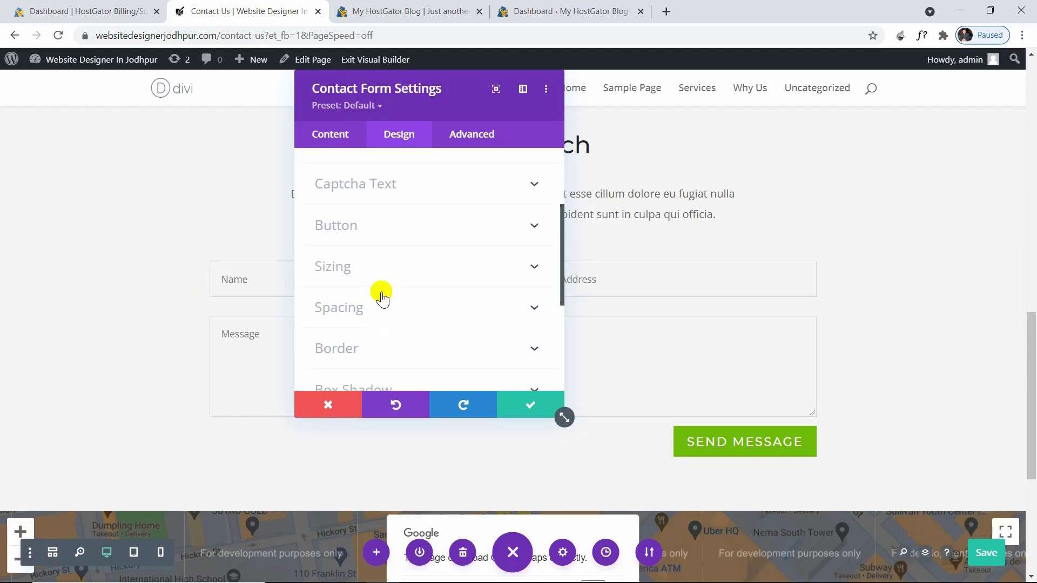
{"action": "scroll", "coordinate": [378, 292], "scroll_direction": "up", "scroll_amount": 3}
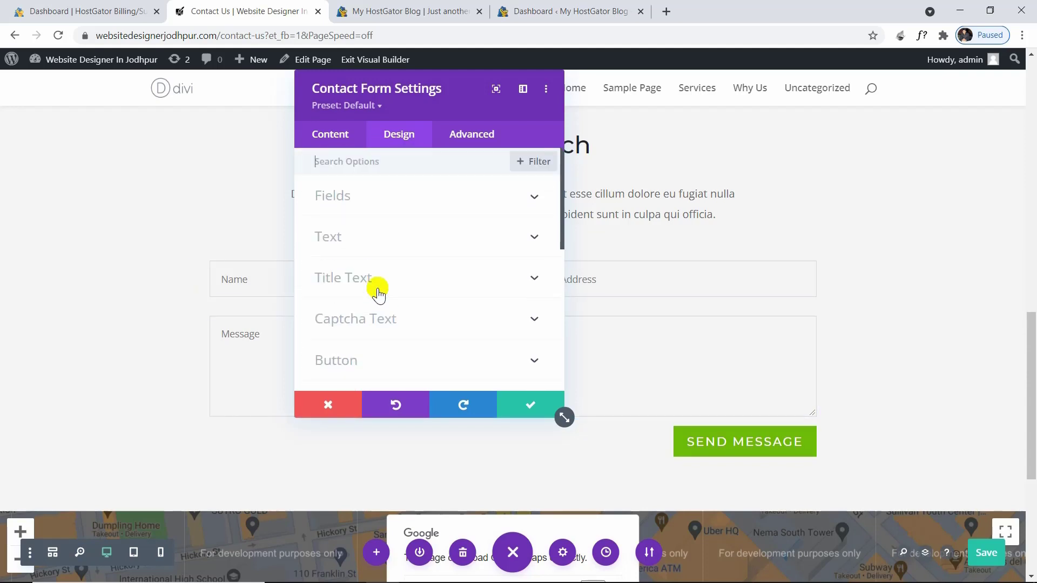
{"action": "left_click", "coordinate": [324, 137]}
{"action": "left_click_drag", "start_coordinate": [424, 117], "coordinate": [751, 152]}
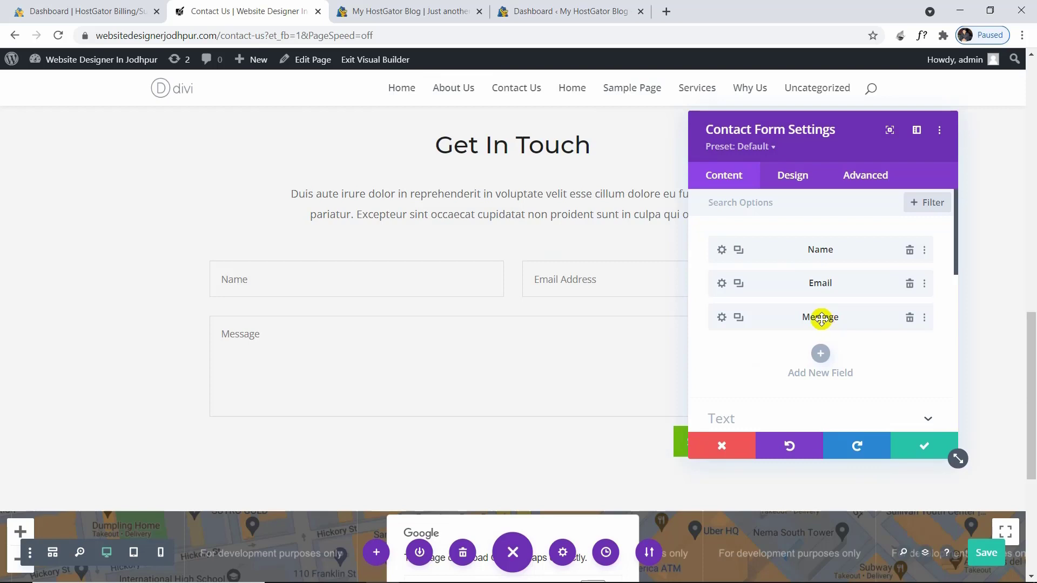
Step: Add a new field to the contact form with the field ID Phone and the title "Phone No."
{"action": "left_click", "coordinate": [819, 356]}
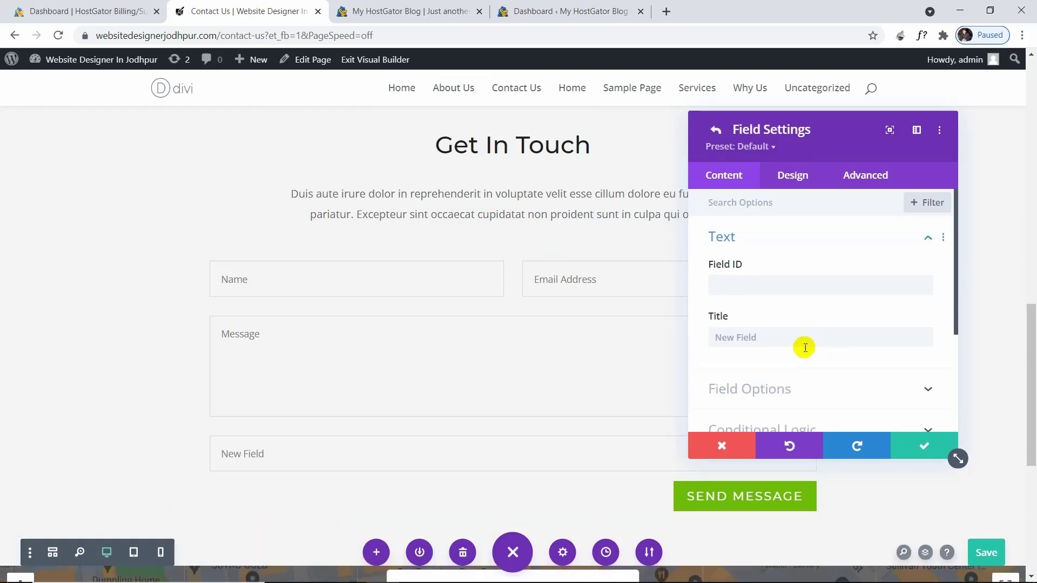
{"action": "left_click", "coordinate": [771, 282]}
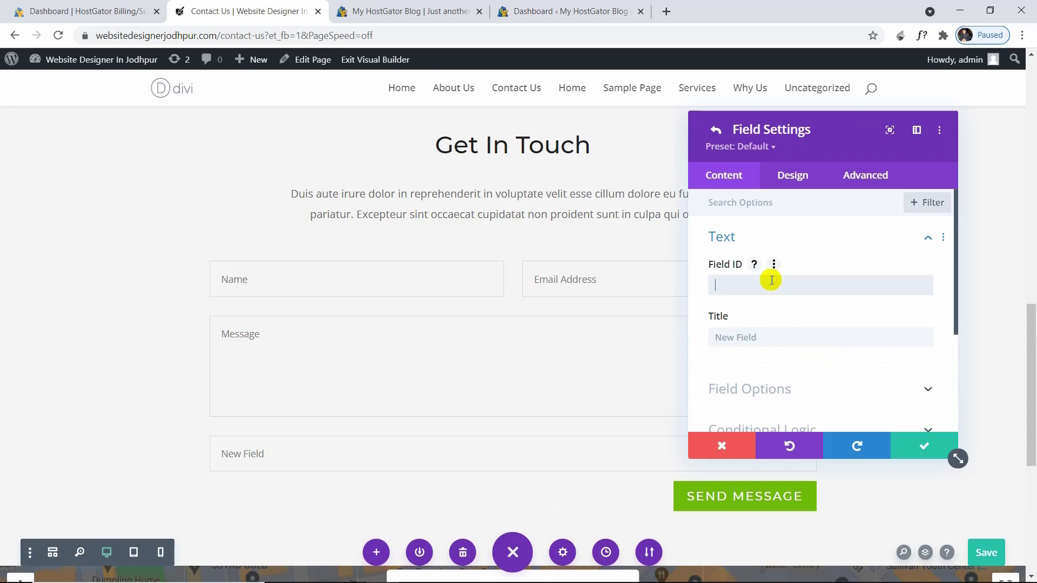
{"action": "type", "text": "P"}
{"action": "type", "text": "P"}
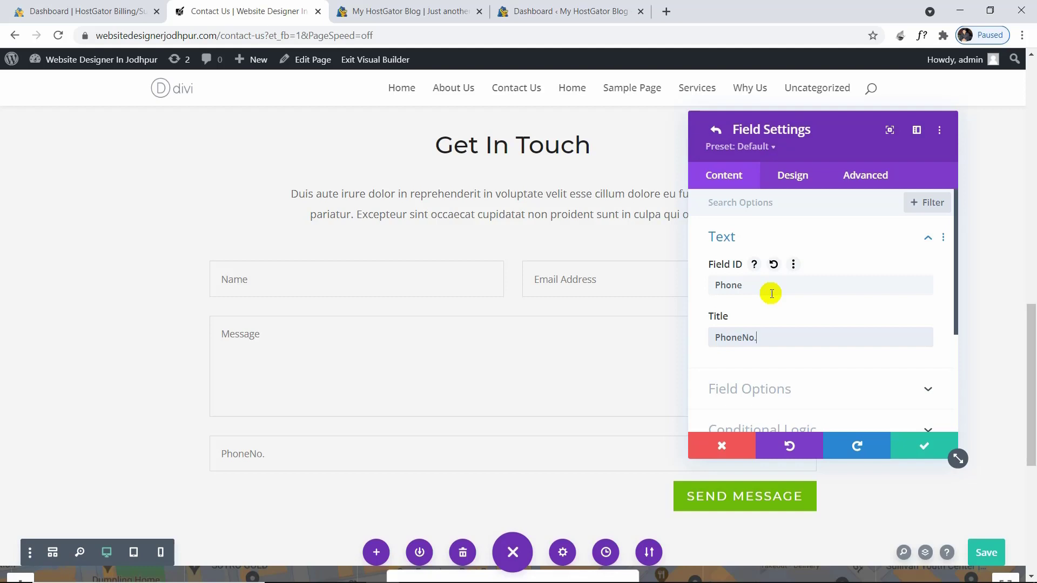
{"action": "left_click", "coordinate": [743, 337]}
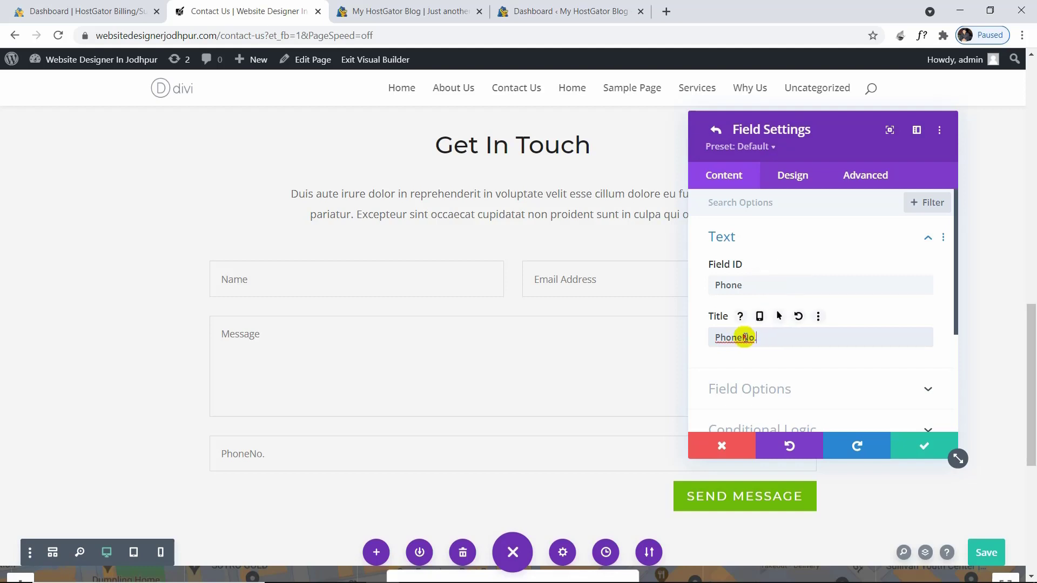
{"action": "left_click", "coordinate": [814, 338]}
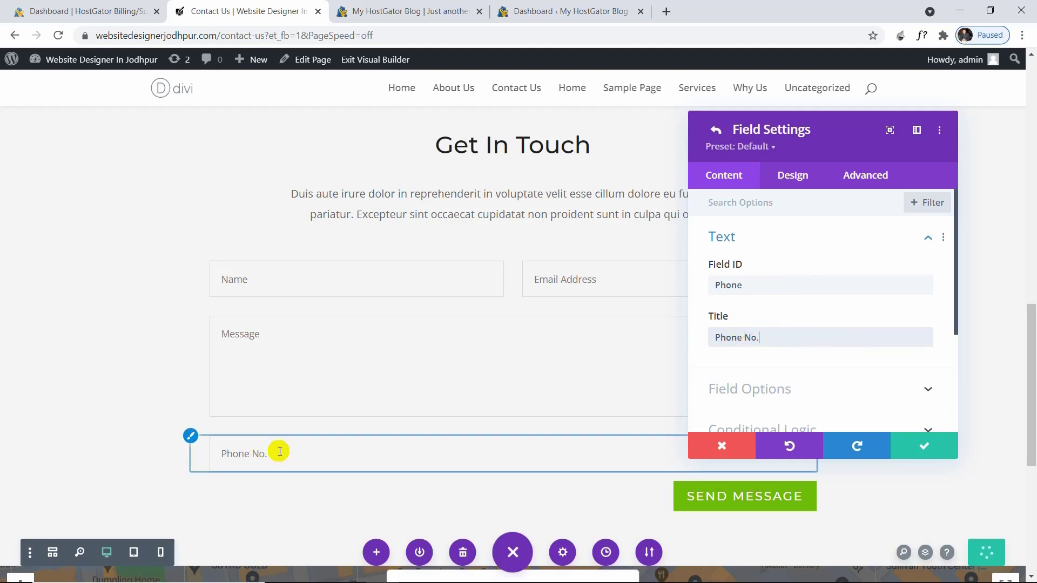
{"action": "left_click", "coordinate": [737, 289]}
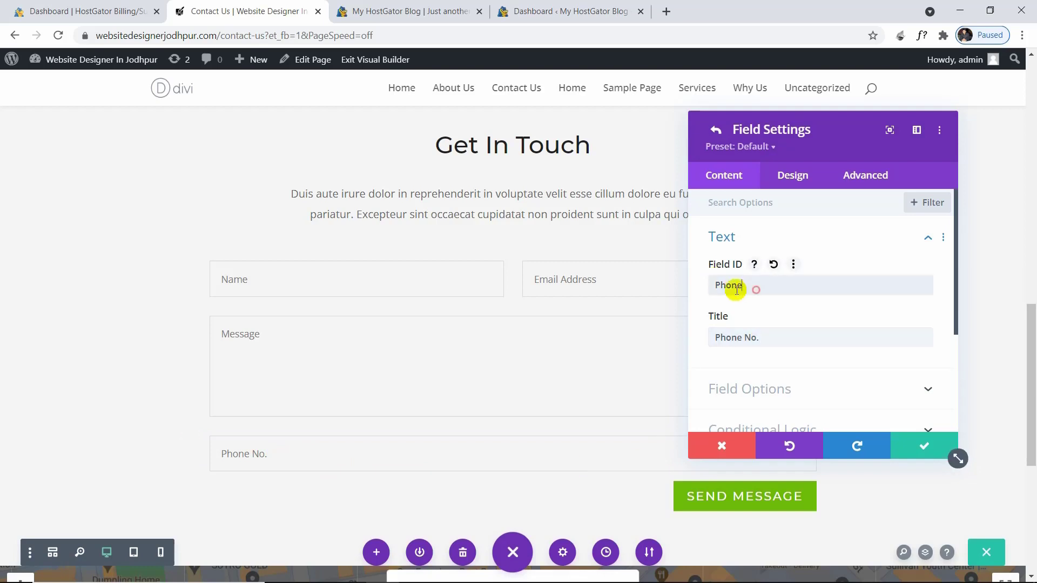
{"action": "left_click_drag", "start_coordinate": [737, 289], "coordinate": [711, 264]}
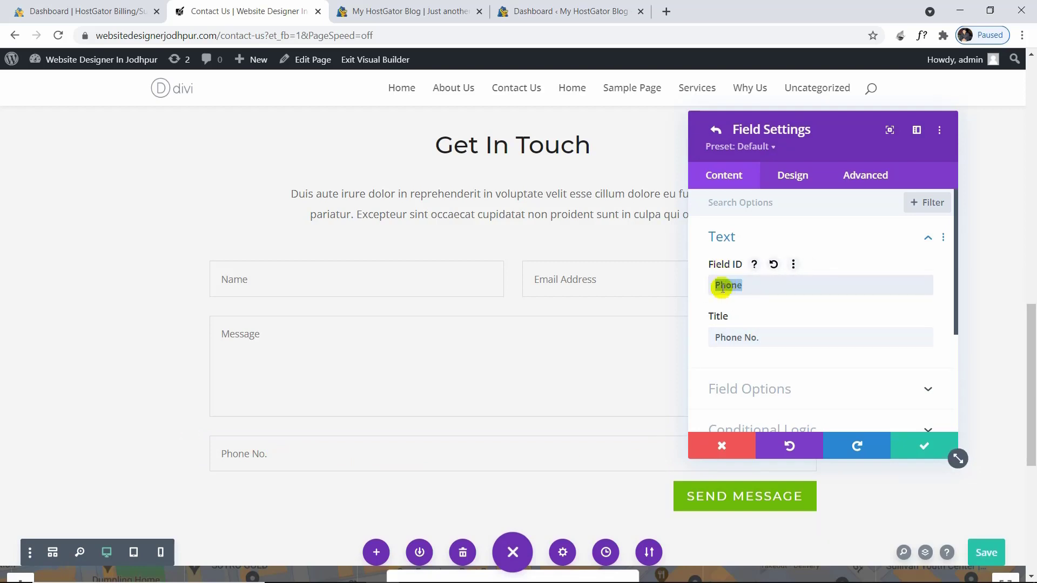
Step: Try the Email Field and Textarea types for the phone field and view the result in the form
{"action": "left_click", "coordinate": [755, 381]}
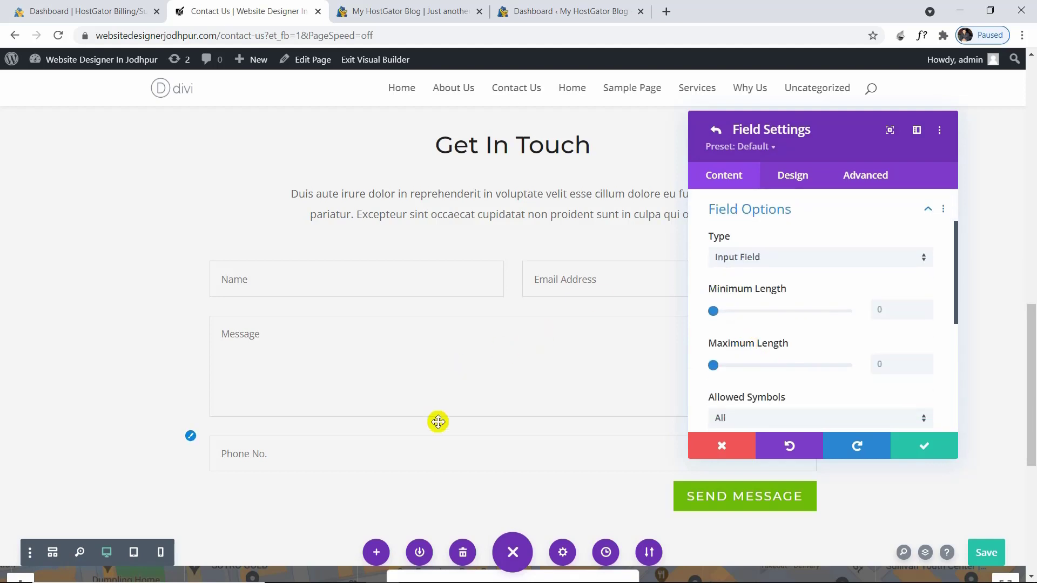
{"action": "left_click", "coordinate": [789, 260]}
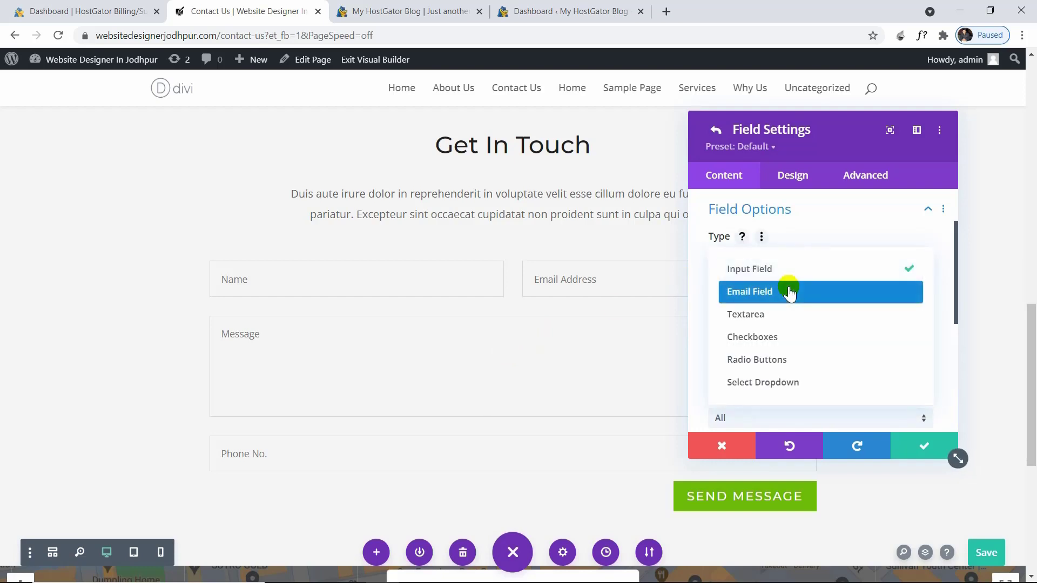
{"action": "left_click", "coordinate": [790, 292]}
{"action": "left_click", "coordinate": [790, 257]}
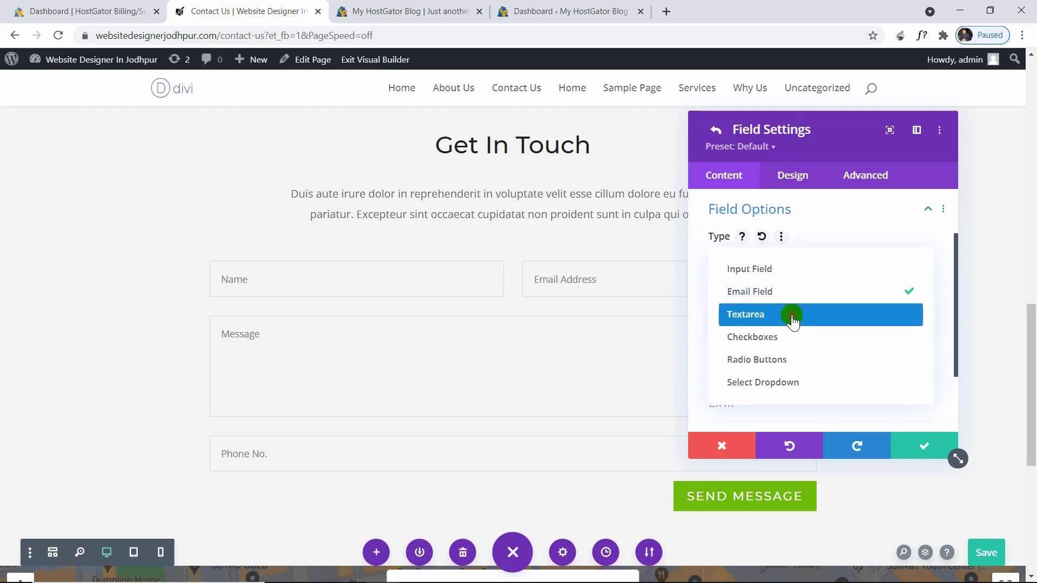
{"action": "left_click", "coordinate": [790, 318]}
{"action": "scroll", "coordinate": [255, 268], "scroll_direction": "down", "scroll_amount": 4}
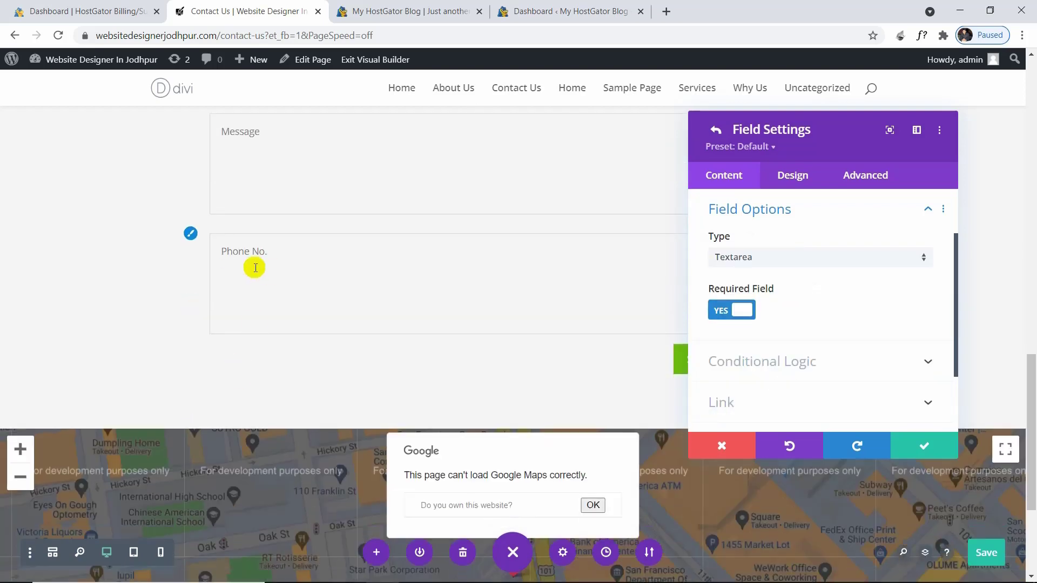
Step: Try the Checkboxes type for the phone field, adding a second option named Email
{"action": "left_click", "coordinate": [799, 258]}
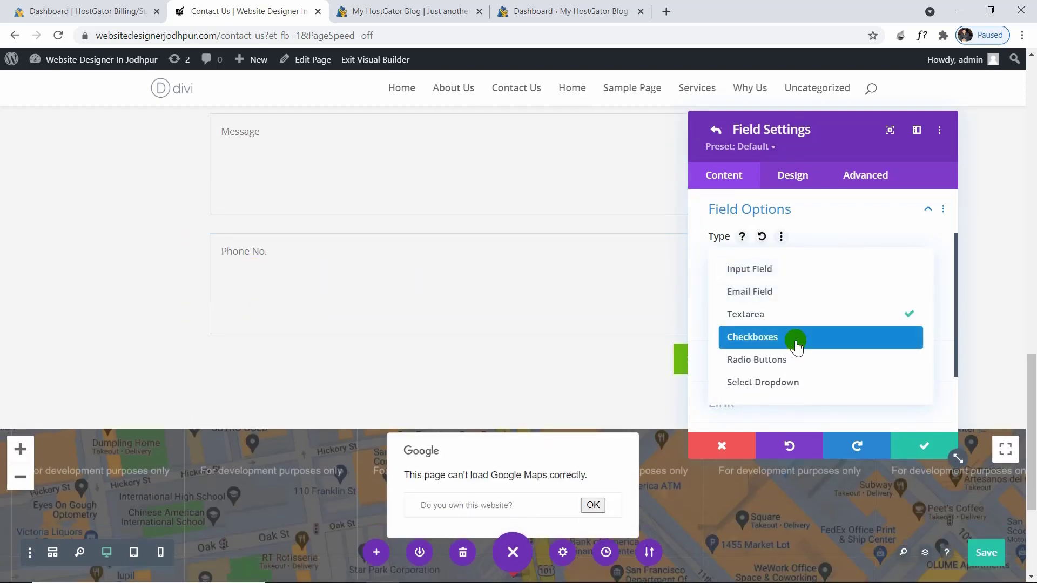
{"action": "left_click", "coordinate": [796, 341]}
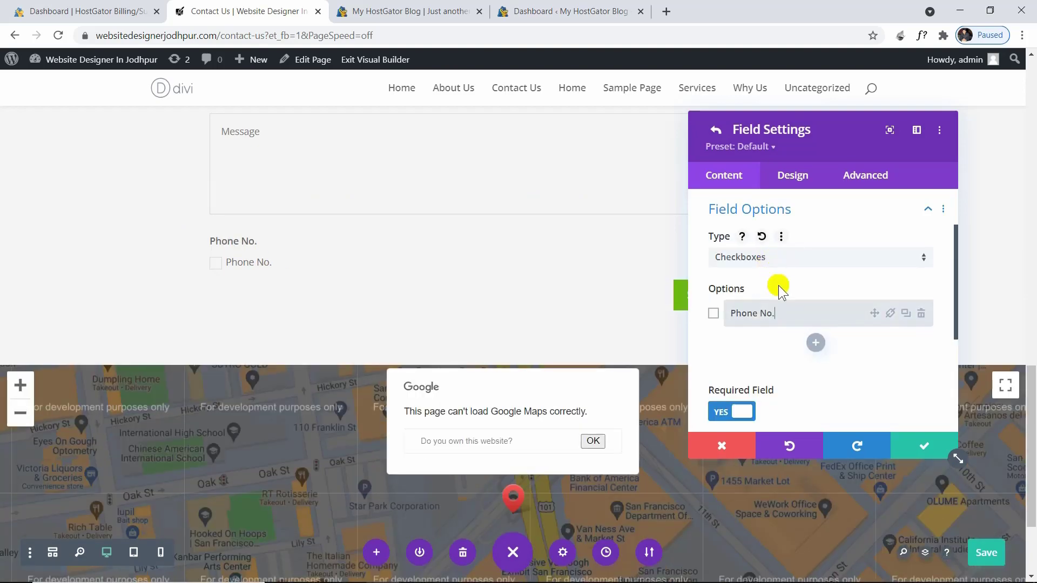
{"action": "left_click", "coordinate": [815, 342]}
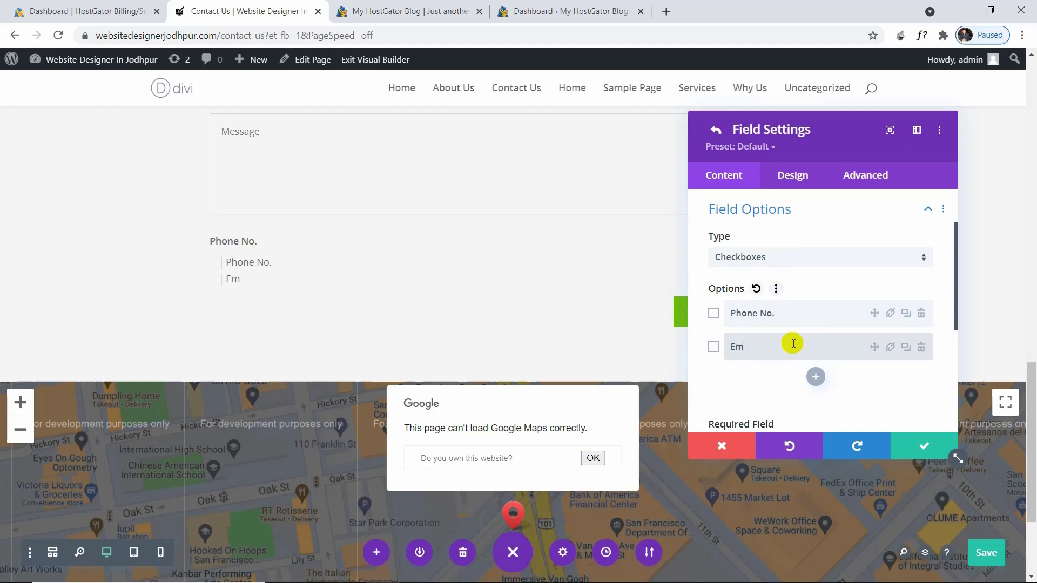
{"action": "type", "text": "Email"}
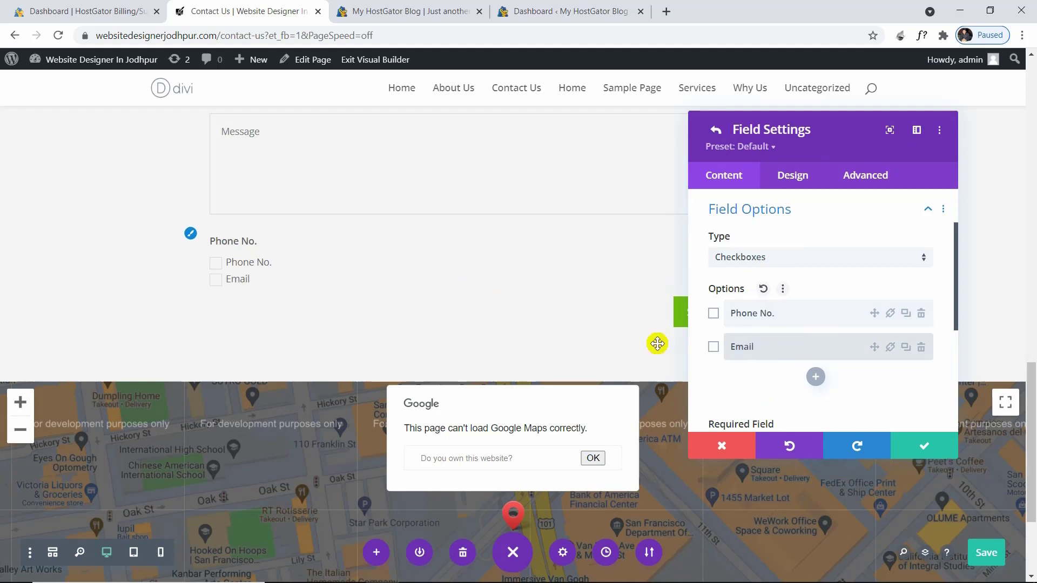
Step: Try the Radio Buttons type for the phone field, naming the choice "option 1" and duplicating it twice
{"action": "left_click", "coordinate": [754, 257]}
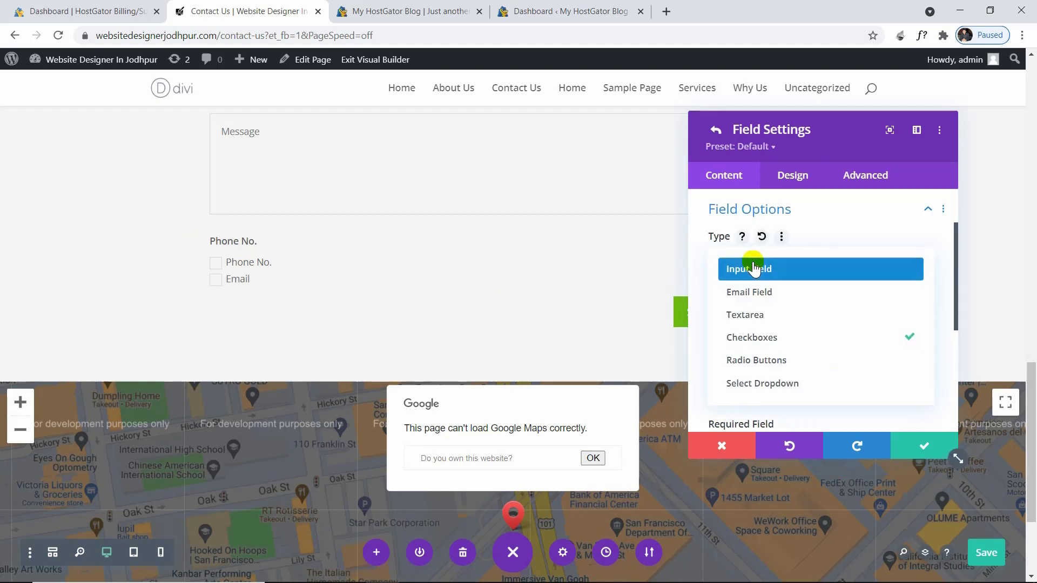
{"action": "left_click", "coordinate": [769, 361]}
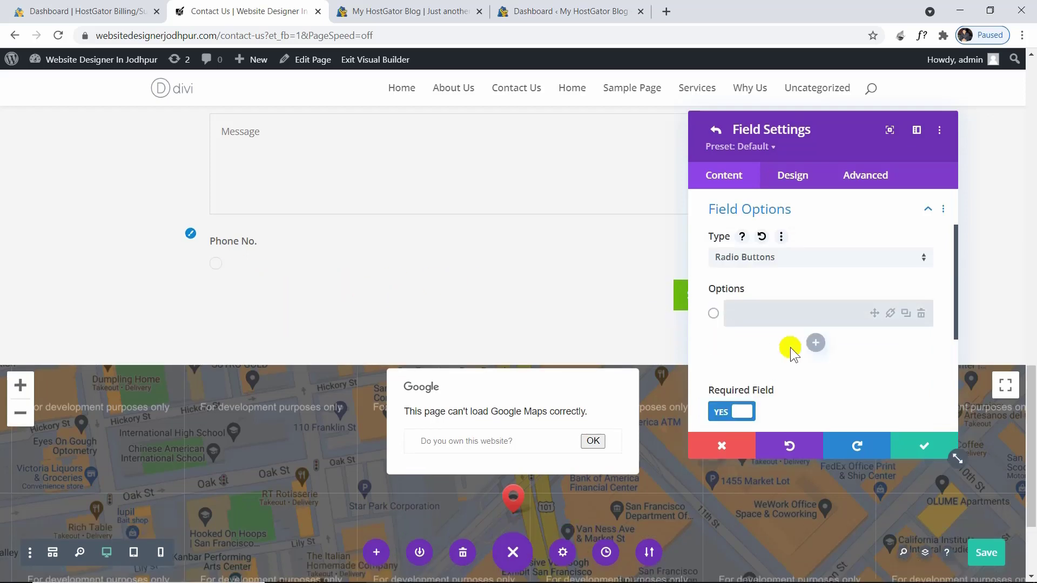
{"action": "type", "text": "1"}
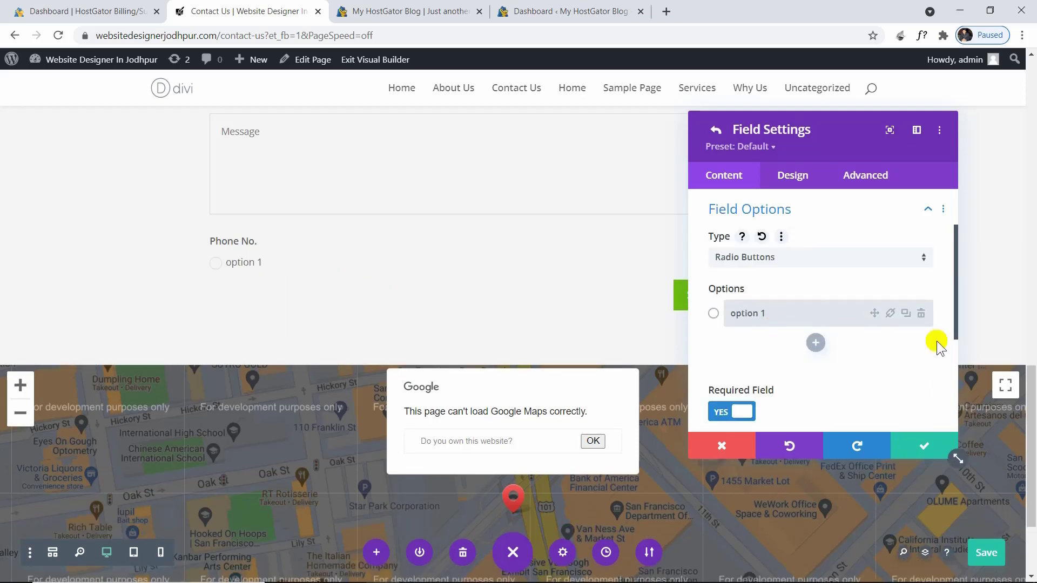
{"action": "left_click", "coordinate": [905, 313]}
{"action": "left_click", "coordinate": [906, 314]}
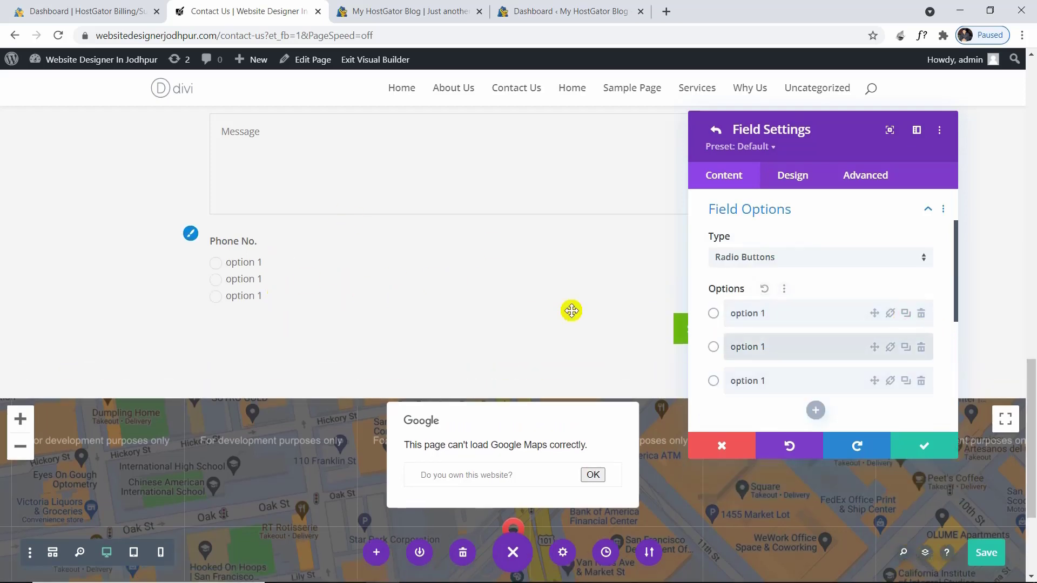
Step: Try the Select Dropdown type with options AA and BB, and set the phone field's type back to Input Field
{"action": "left_click", "coordinate": [900, 259]}
{"action": "left_click", "coordinate": [853, 383]}
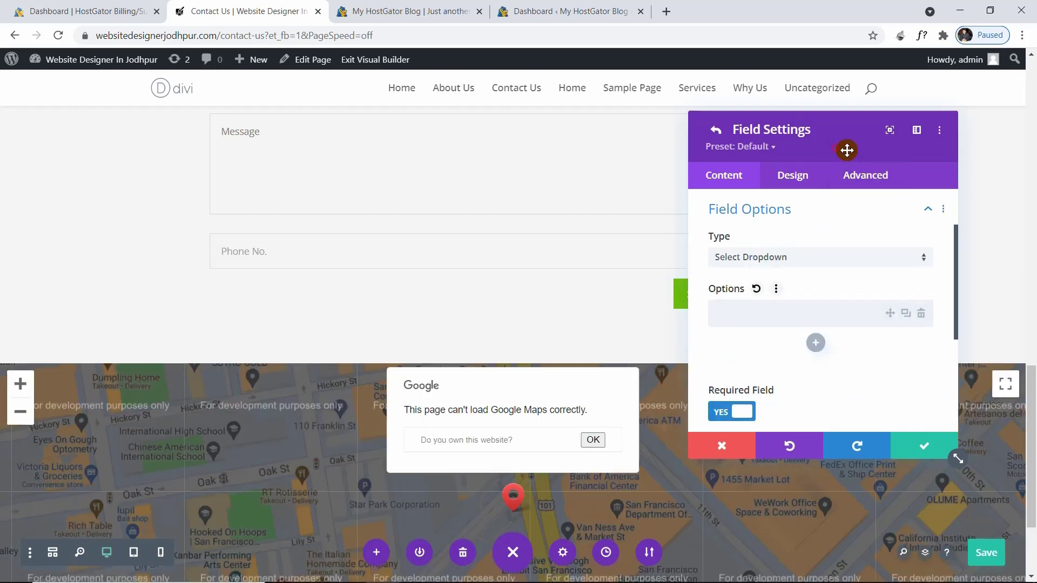
{"action": "mouse_move", "coordinate": [847, 148]}
{"action": "left_mouse_down"}
{"action": "mouse_move", "coordinate": [1025, 143]}
{"action": "mouse_move", "coordinate": [967, 139]}
{"action": "mouse_move", "coordinate": [984, 143]}
{"action": "left_mouse_up"}
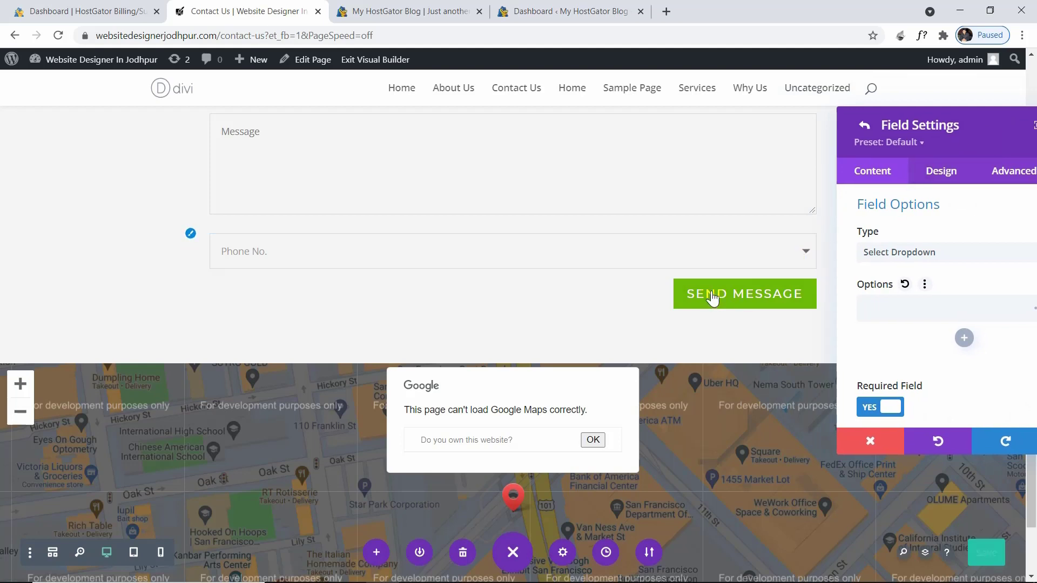
{"action": "left_click", "coordinate": [885, 306]}
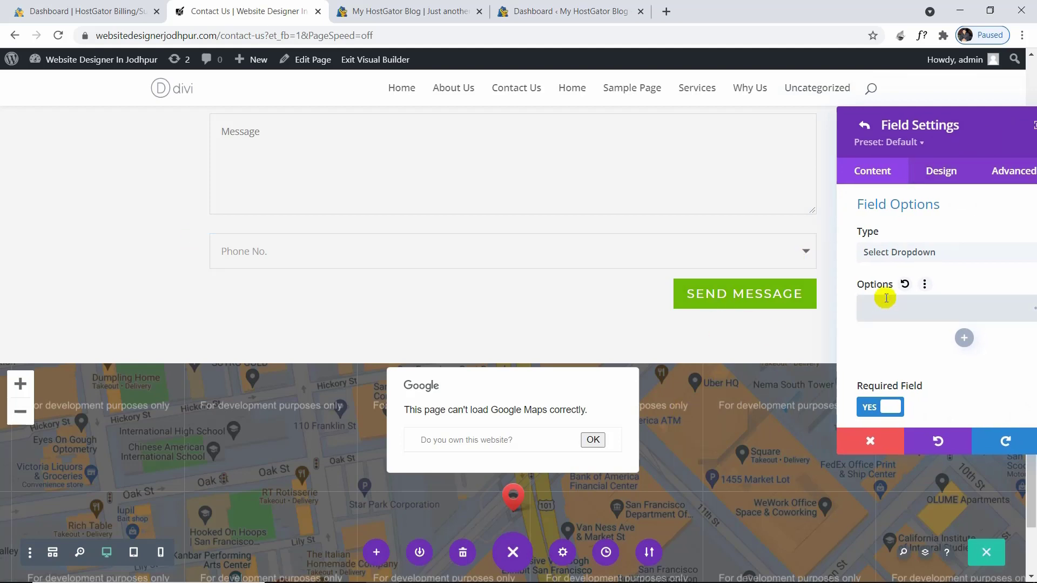
{"action": "type", "text": "AA"}
{"action": "left_click", "coordinate": [959, 334]}
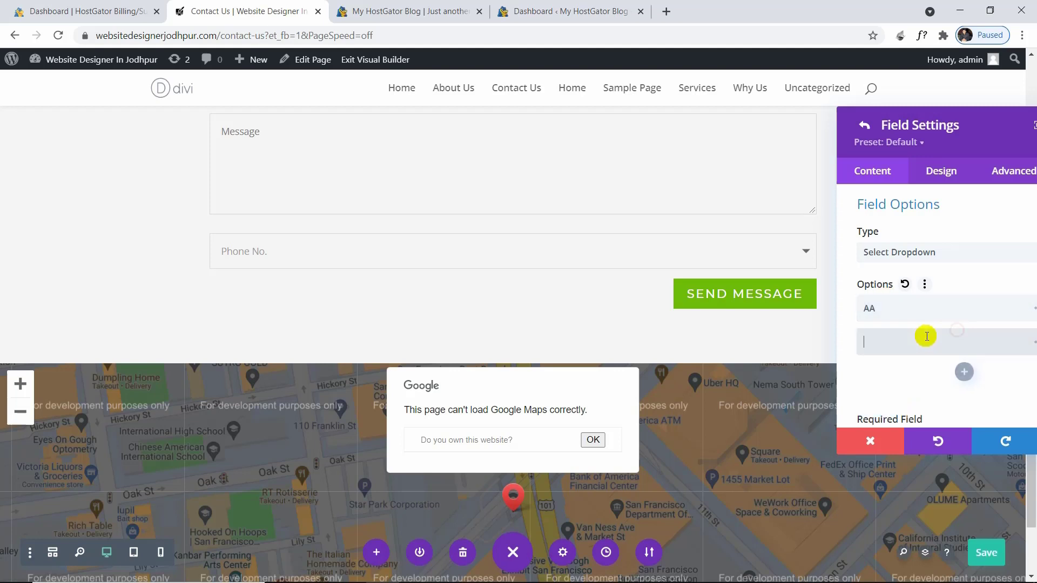
{"action": "type", "text": "BB"}
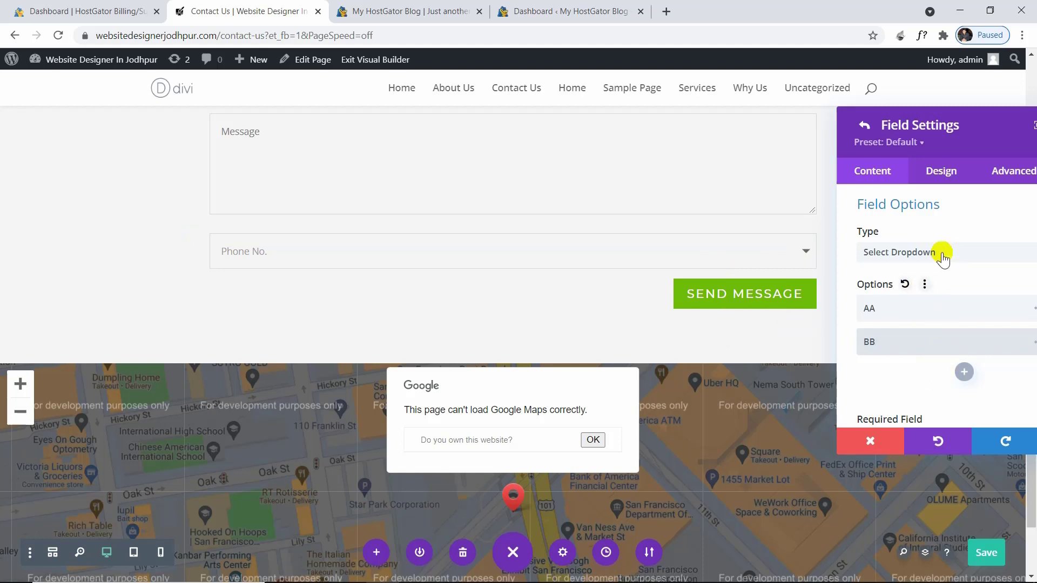
{"action": "left_click_drag", "start_coordinate": [918, 142], "coordinate": [775, 128]}
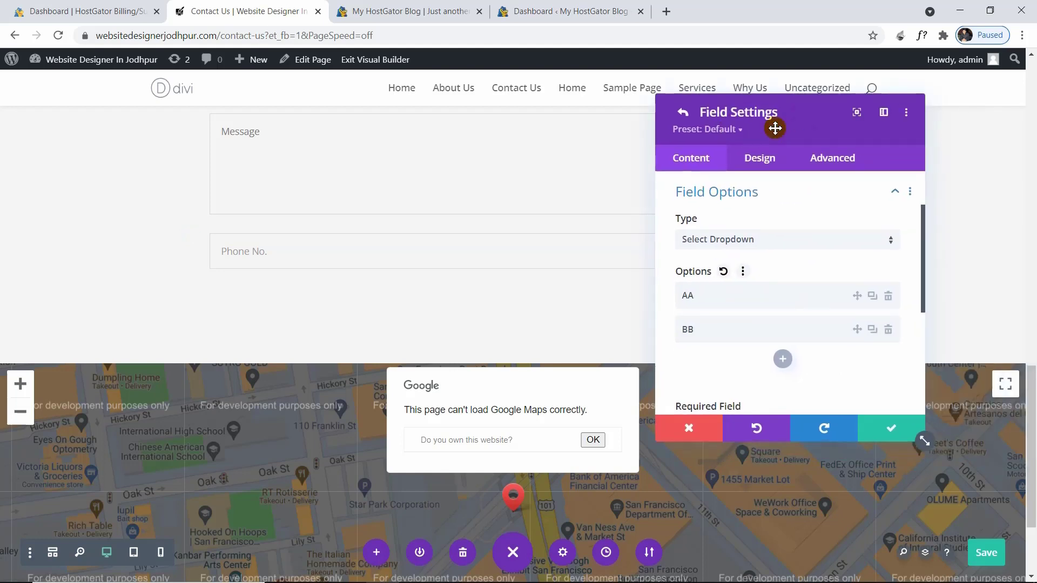
{"action": "left_click", "coordinate": [768, 238]}
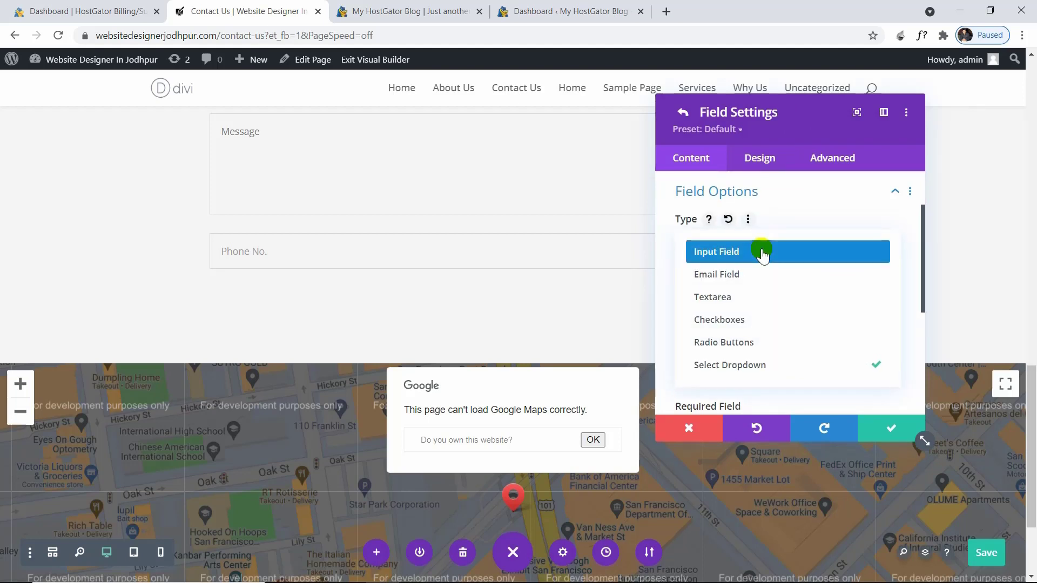
{"action": "left_click", "coordinate": [762, 257]}
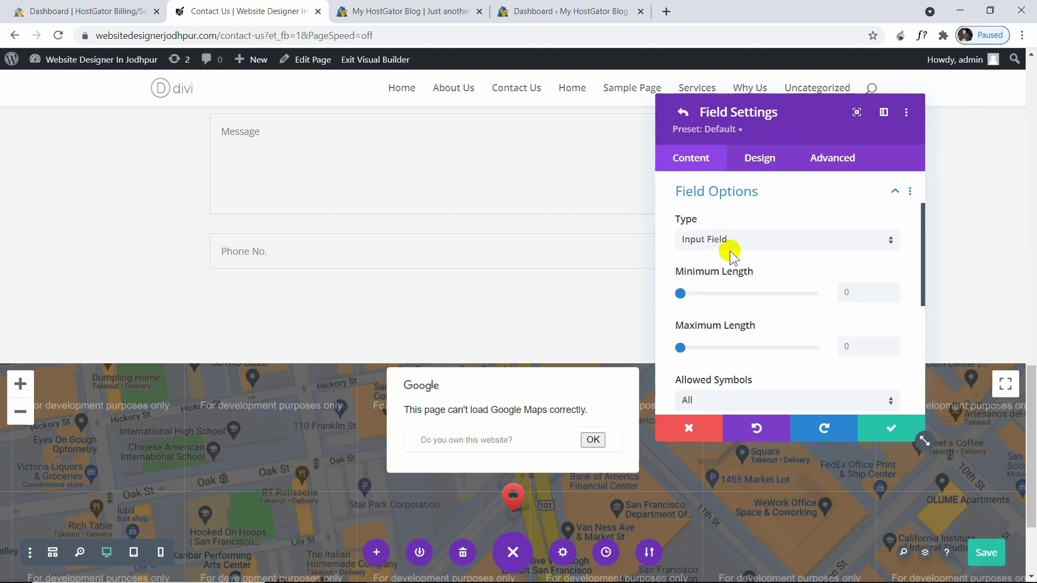
Step: Examine the phone field's length limits, allowed symbols choices and required setting
{"action": "scroll", "coordinate": [734, 280], "scroll_direction": "down", "scroll_amount": 1}
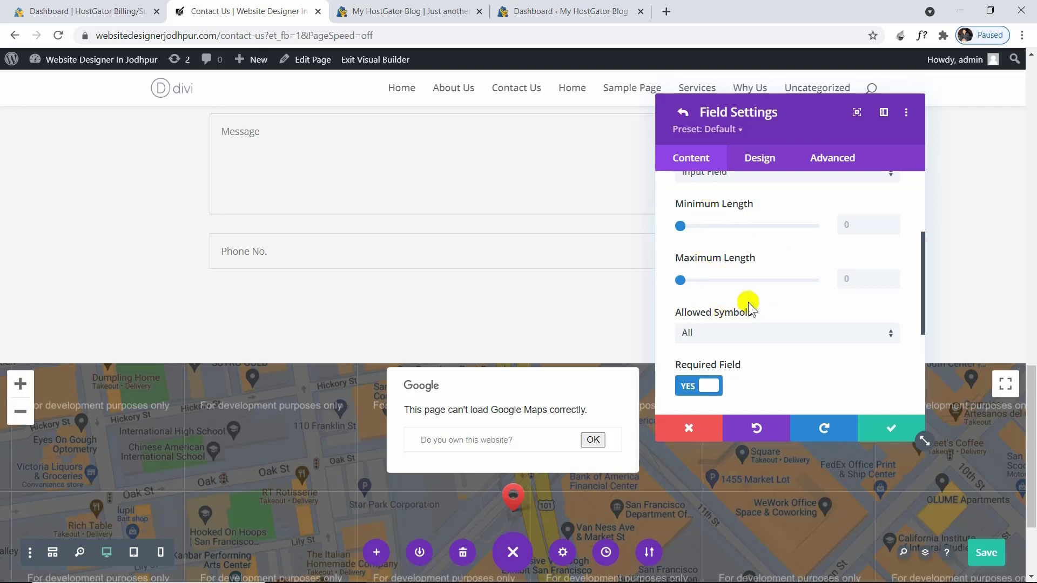
{"action": "scroll", "coordinate": [736, 372], "scroll_direction": "down", "scroll_amount": 1}
{"action": "left_click", "coordinate": [714, 268]}
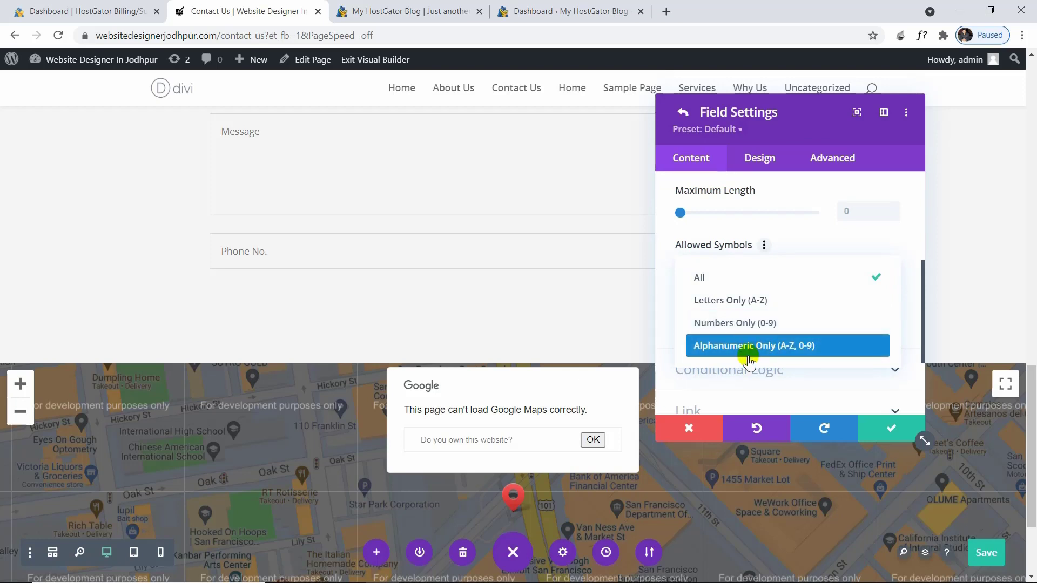
{"action": "left_click", "coordinate": [678, 254]}
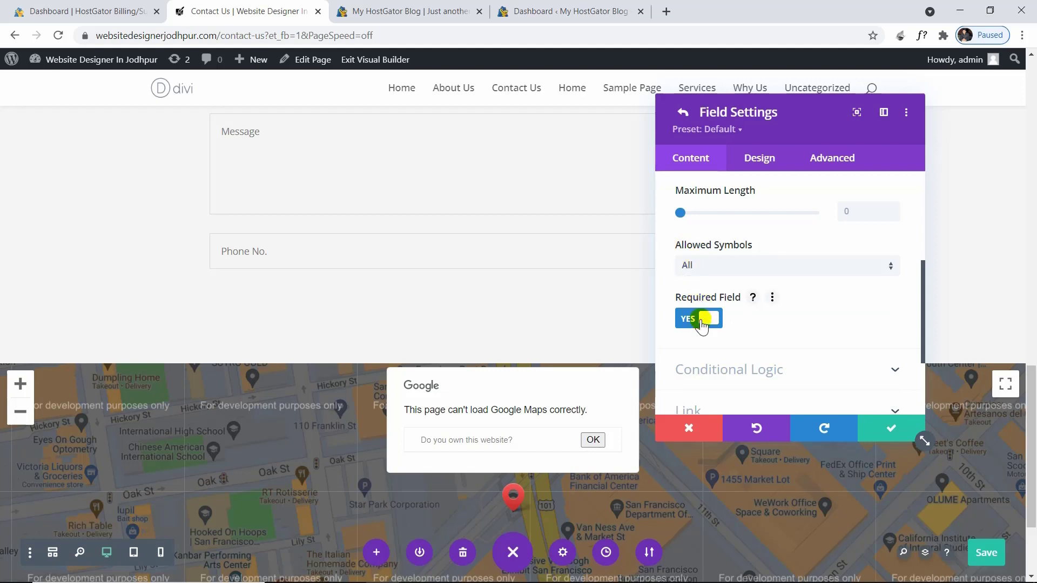
Step: Enable conditional logic for the phone field, review its relation and rules, and collapse the options
{"action": "scroll", "coordinate": [705, 331], "scroll_direction": "down", "scroll_amount": 2}
{"action": "left_click", "coordinate": [748, 308]}
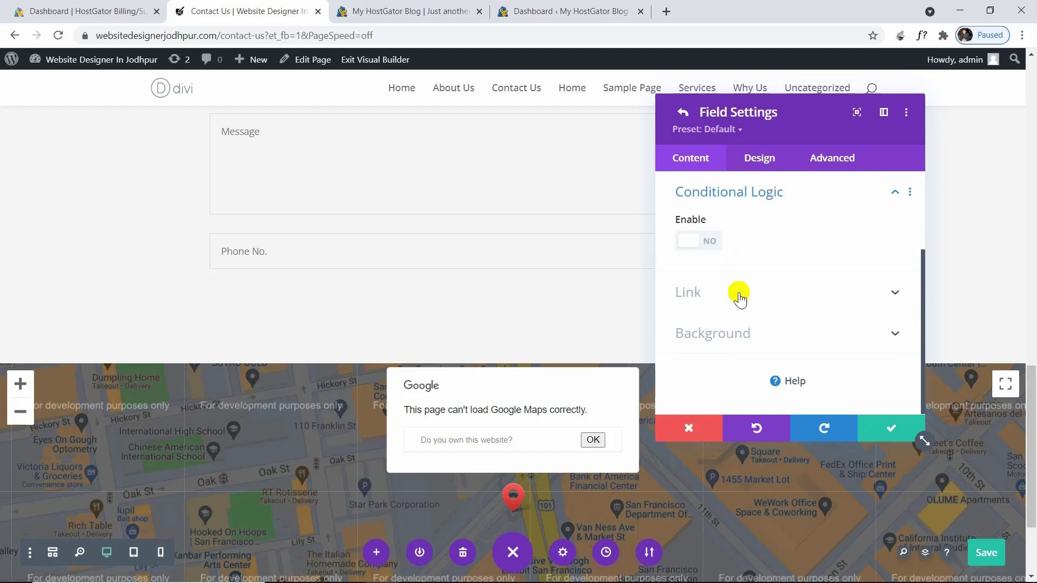
{"action": "left_click", "coordinate": [702, 241]}
{"action": "scroll", "coordinate": [709, 264], "scroll_direction": "down", "scroll_amount": 1}
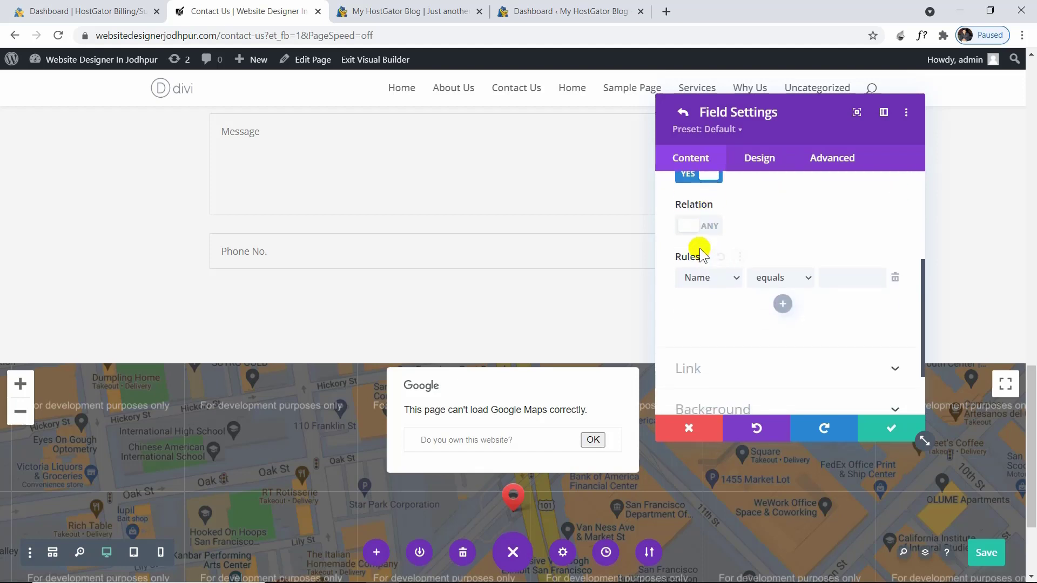
{"action": "scroll", "coordinate": [713, 237], "scroll_direction": "up", "scroll_amount": 2}
{"action": "left_click", "coordinate": [727, 212]}
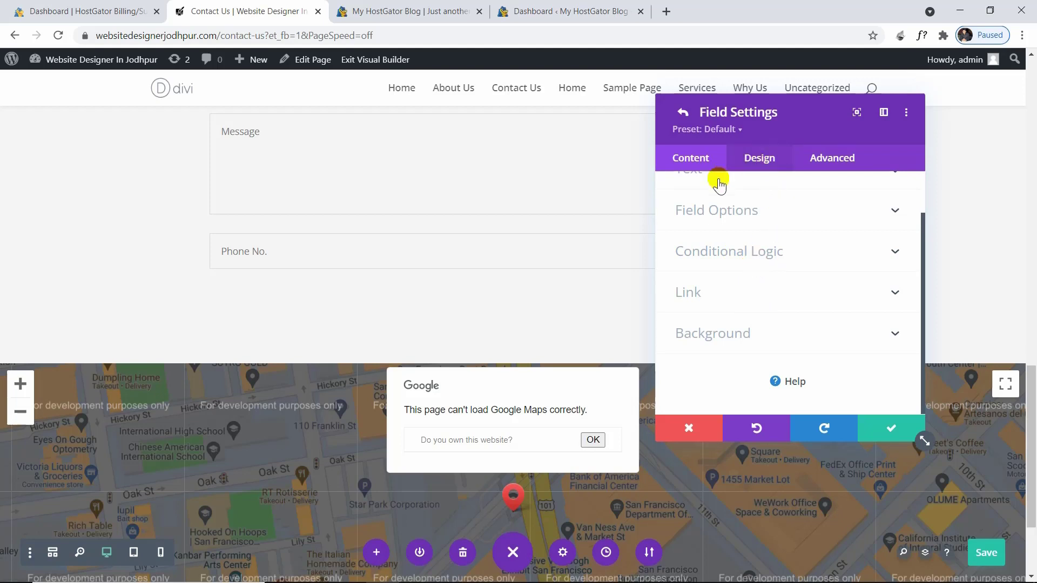
Step: Examine the contact form's advanced CSS ID and class settings and its custom CSS fields
{"action": "left_click", "coordinate": [815, 165]}
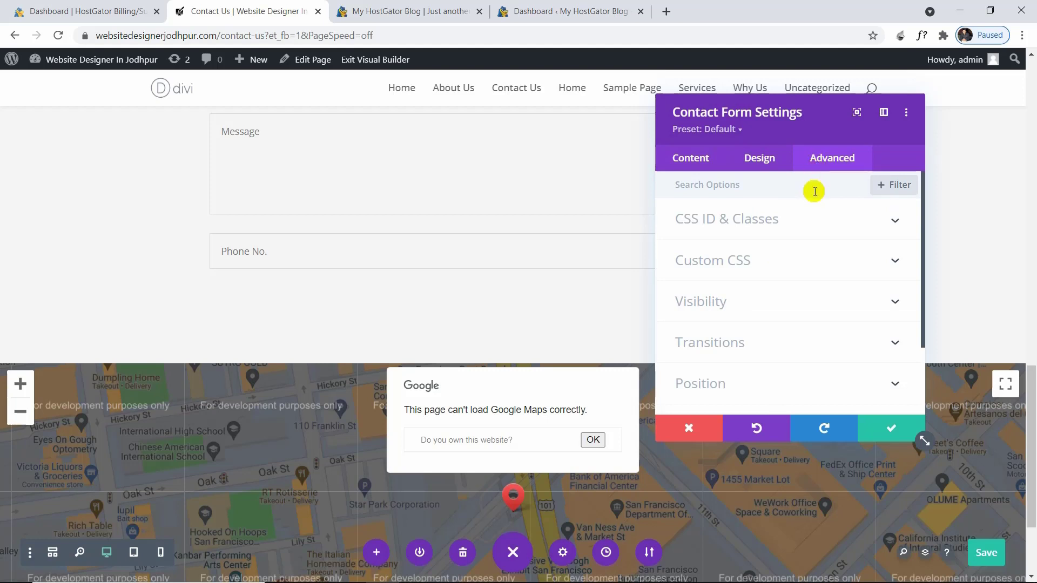
{"action": "left_click", "coordinate": [763, 238]}
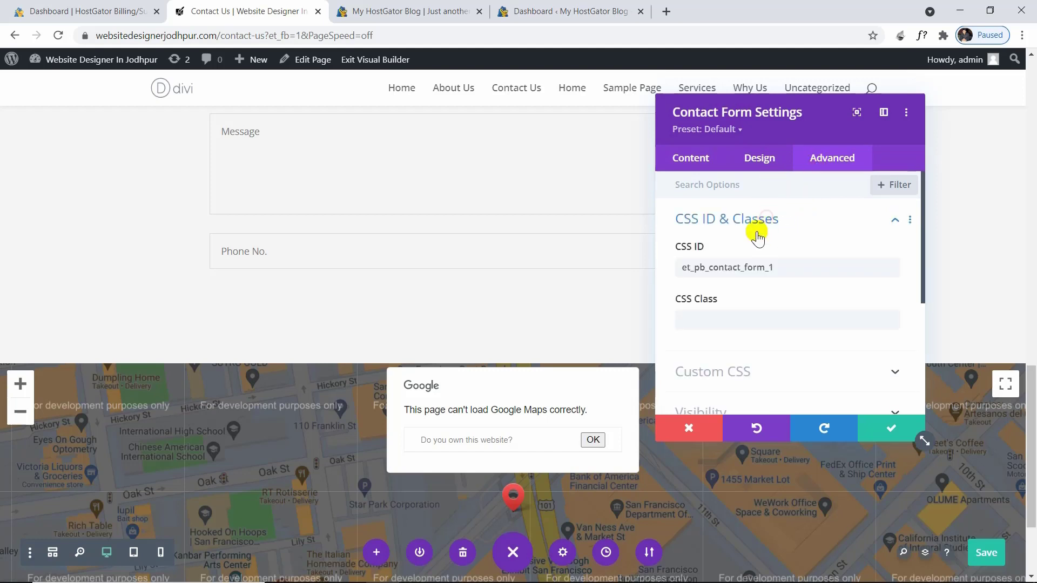
{"action": "left_click_drag", "start_coordinate": [790, 271], "coordinate": [651, 271]}
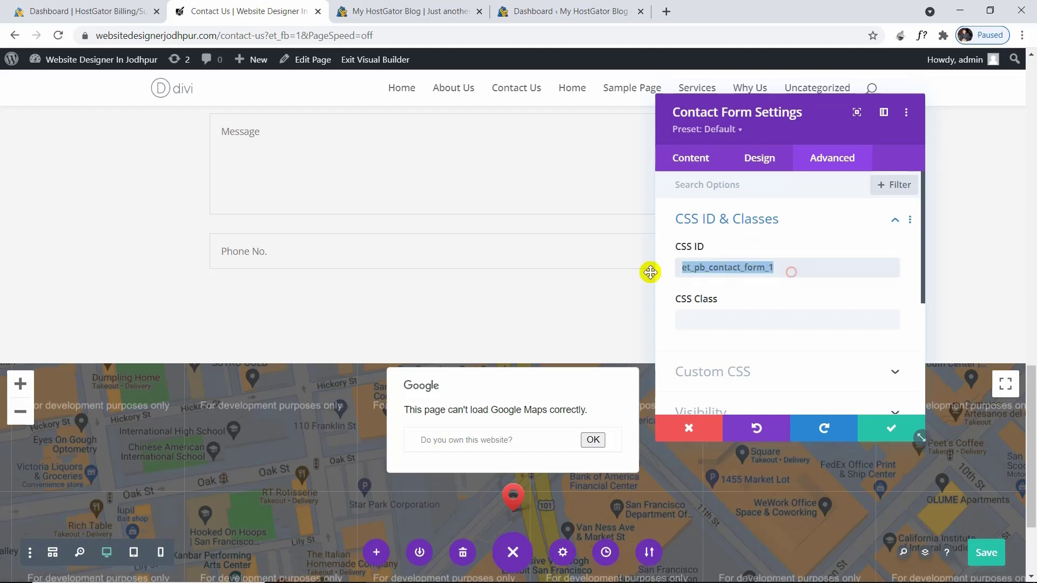
{"action": "left_click", "coordinate": [694, 316]}
{"action": "left_click", "coordinate": [710, 219]}
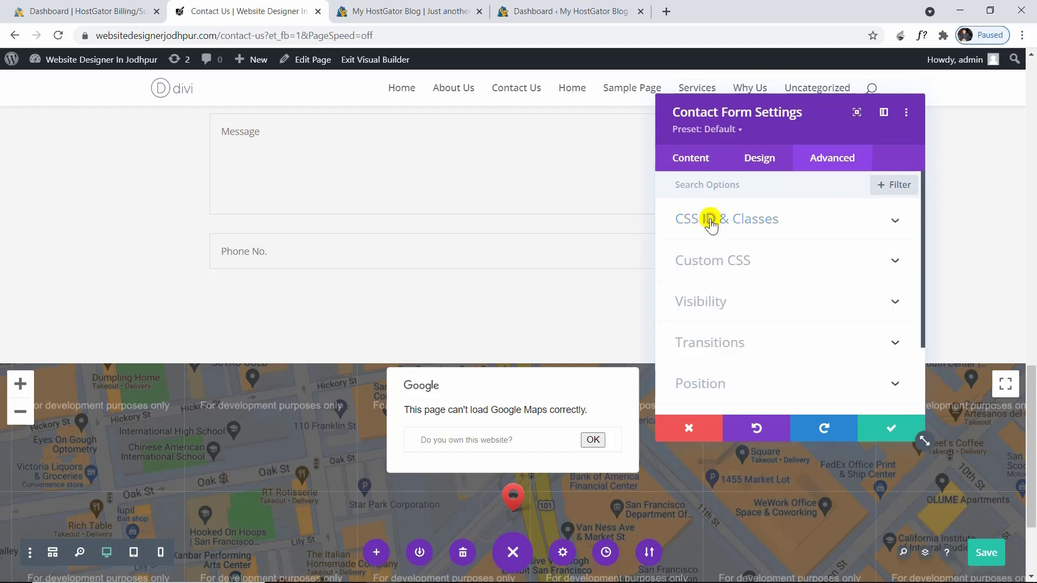
{"action": "left_click", "coordinate": [695, 275]}
{"action": "scroll", "coordinate": [697, 264], "scroll_direction": "down", "scroll_amount": 5}
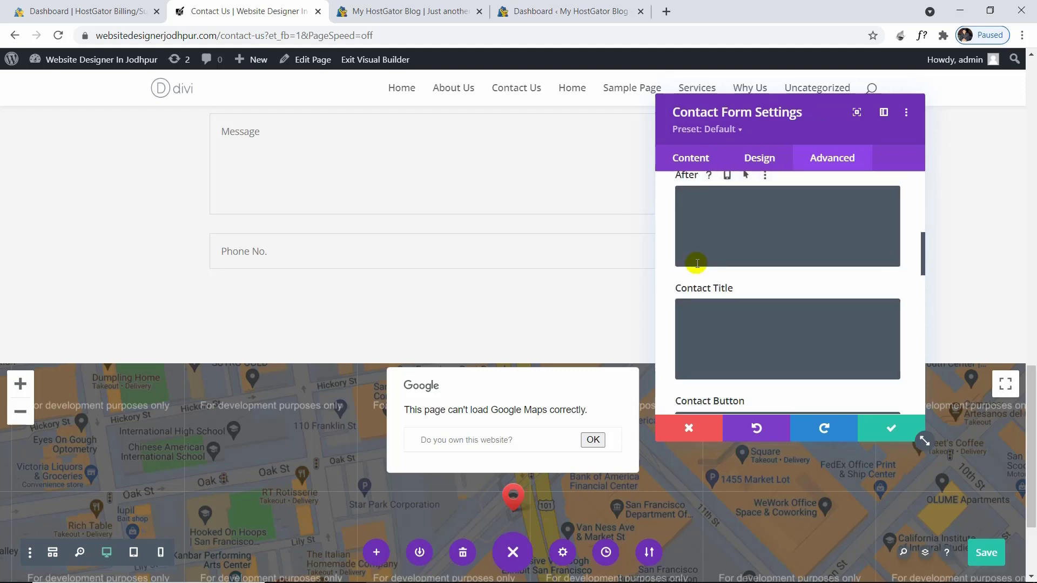
{"action": "scroll", "coordinate": [697, 264], "scroll_direction": "down", "scroll_amount": 8}
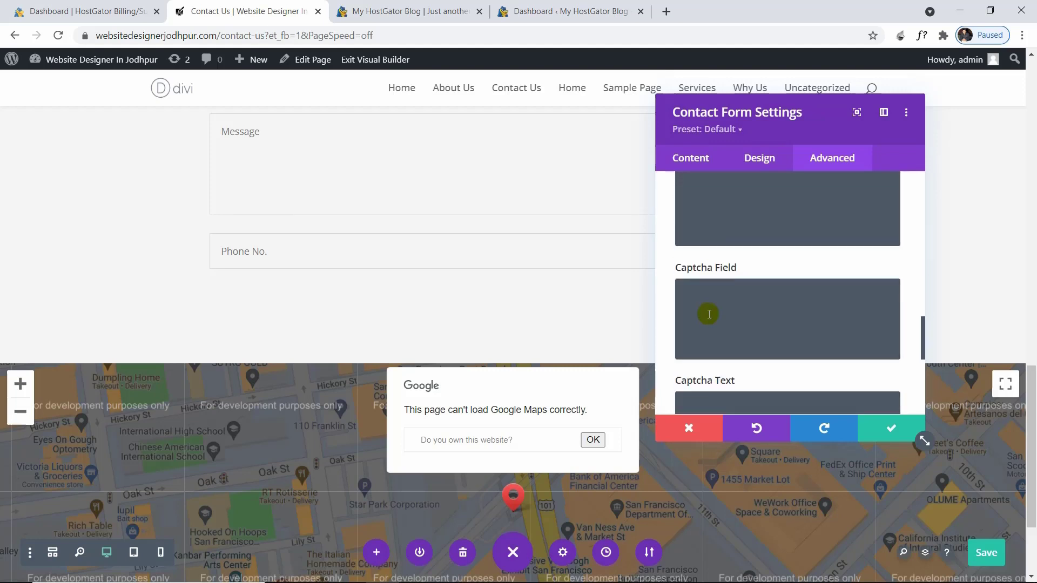
{"action": "scroll", "coordinate": [709, 314], "scroll_direction": "down", "scroll_amount": 2}
{"action": "scroll", "coordinate": [712, 308], "scroll_direction": "up", "scroll_amount": 10}
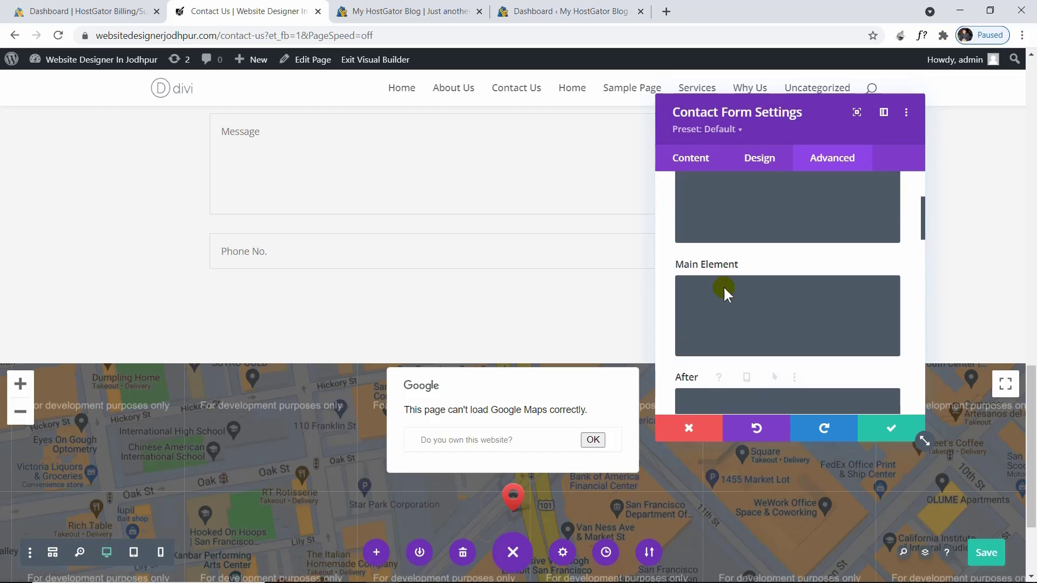
{"action": "scroll", "coordinate": [723, 289], "scroll_direction": "up", "scroll_amount": 3}
{"action": "left_click", "coordinate": [725, 269]}
{"action": "scroll", "coordinate": [722, 265], "scroll_direction": "down", "scroll_amount": 1}
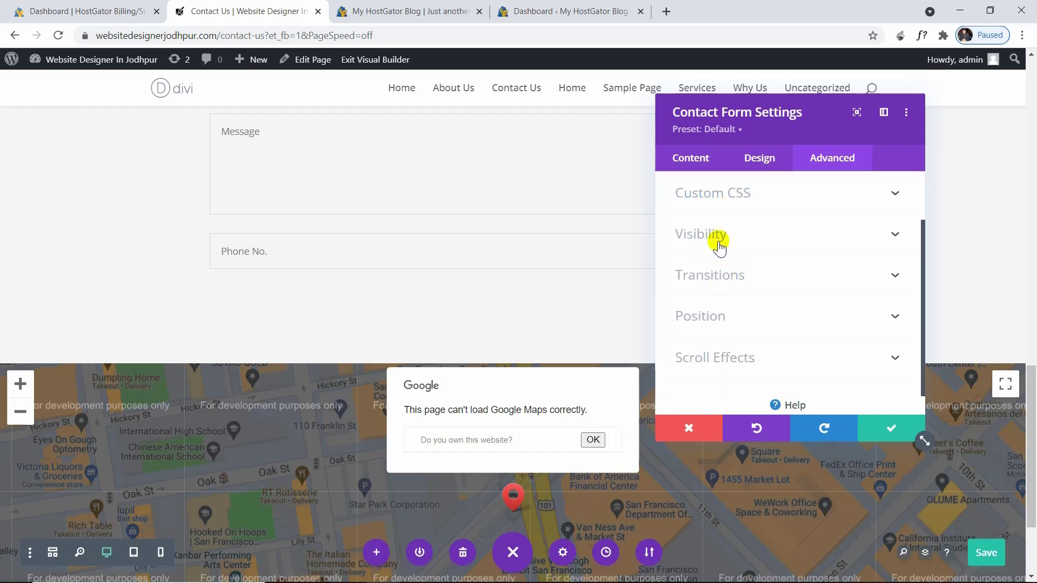
Step: Try disabling the contact form on Desktop in its visibility settings, and clear that option again
{"action": "left_click", "coordinate": [719, 243]}
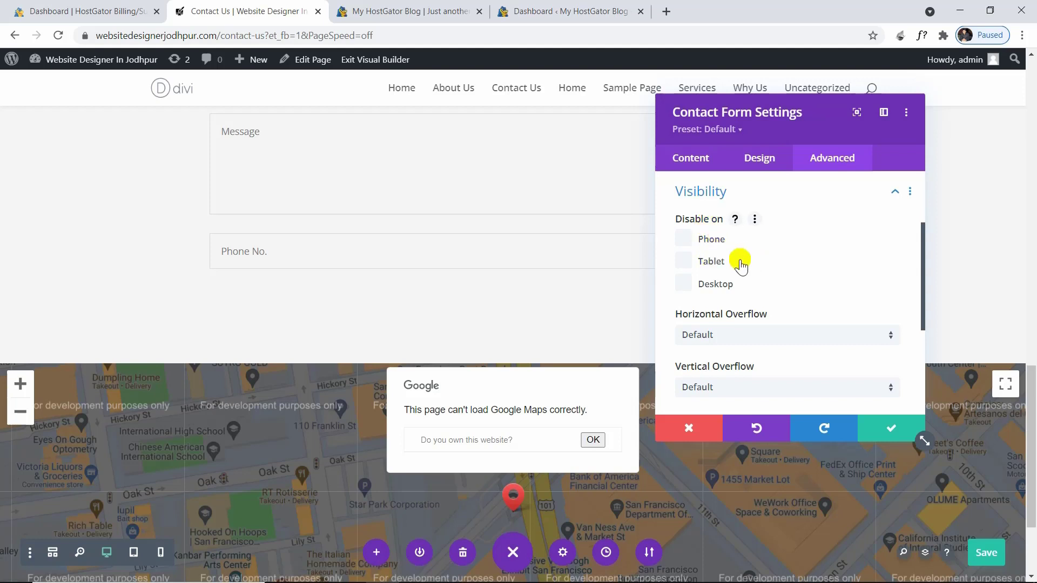
{"action": "left_click", "coordinate": [684, 283]}
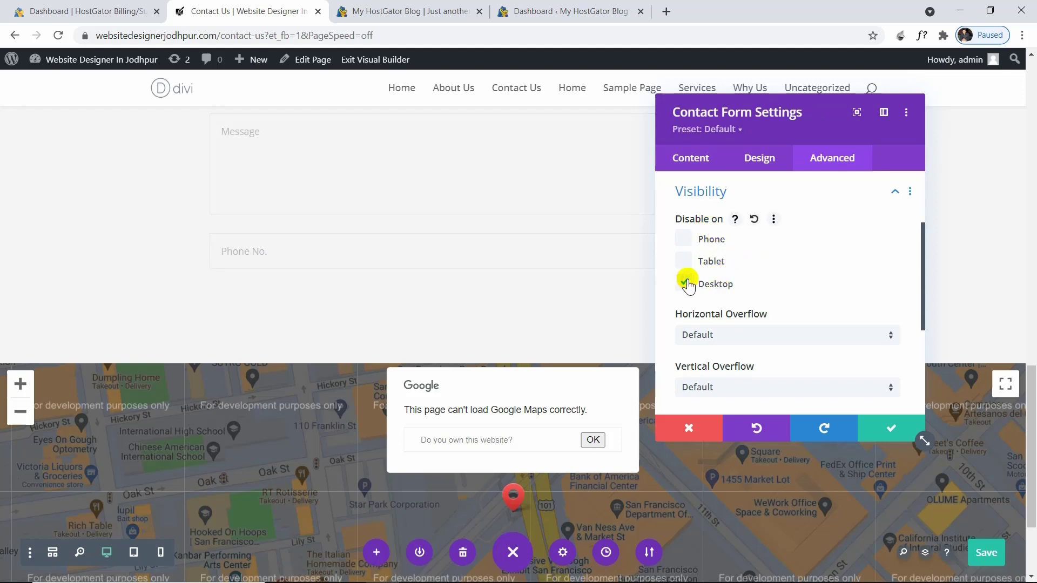
{"action": "left_click", "coordinate": [685, 283]}
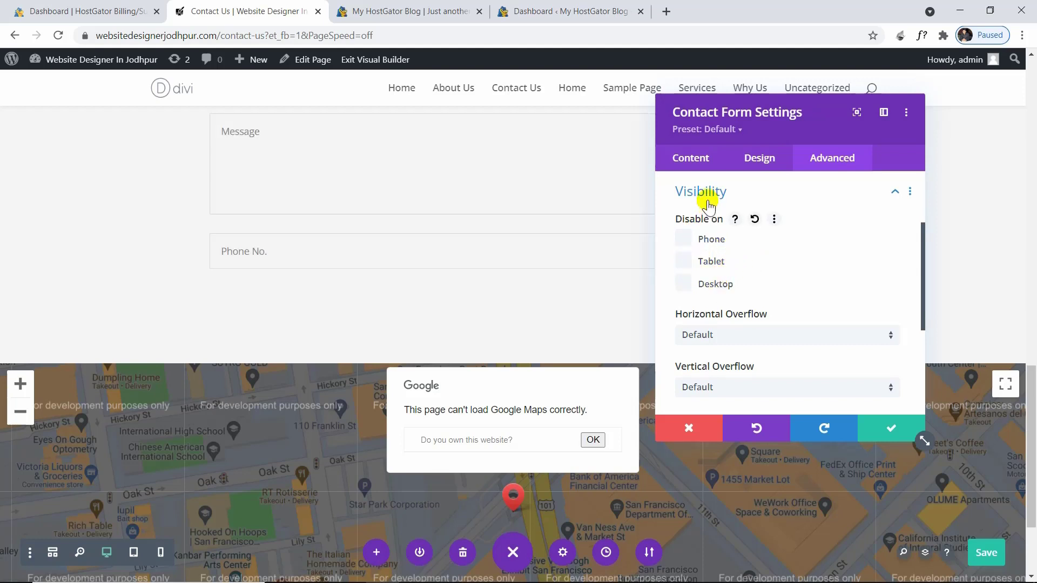
Step: Review the contact form's transition, position and scroll effect settings, and accept the form's settings
{"action": "scroll", "coordinate": [711, 263], "scroll_direction": "down", "scroll_amount": 4}
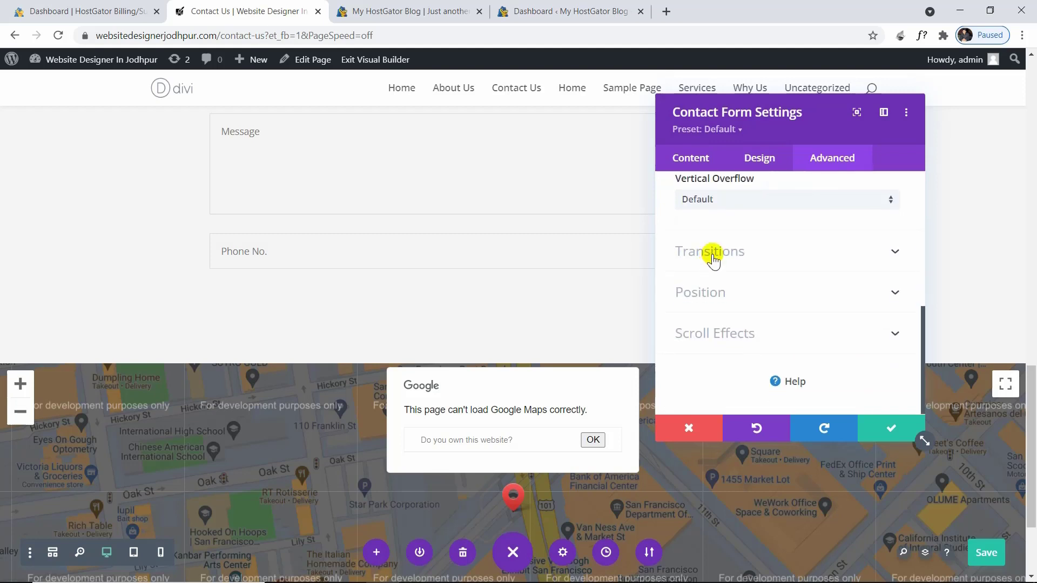
{"action": "left_click", "coordinate": [713, 259]}
{"action": "scroll", "coordinate": [729, 270], "scroll_direction": "down", "scroll_amount": 2}
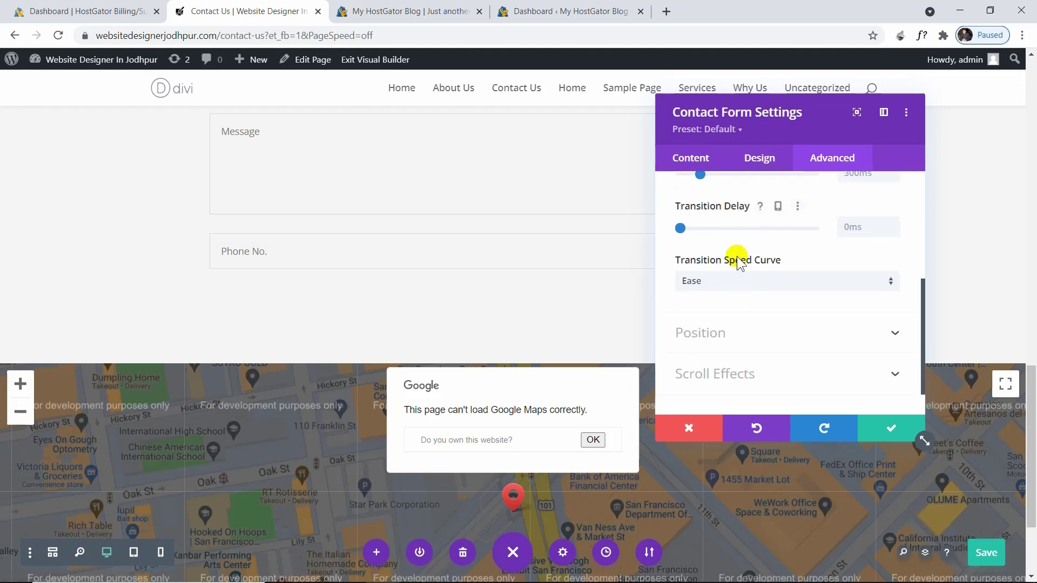
{"action": "scroll", "coordinate": [726, 305], "scroll_direction": "down", "scroll_amount": 1}
{"action": "left_click", "coordinate": [724, 299]}
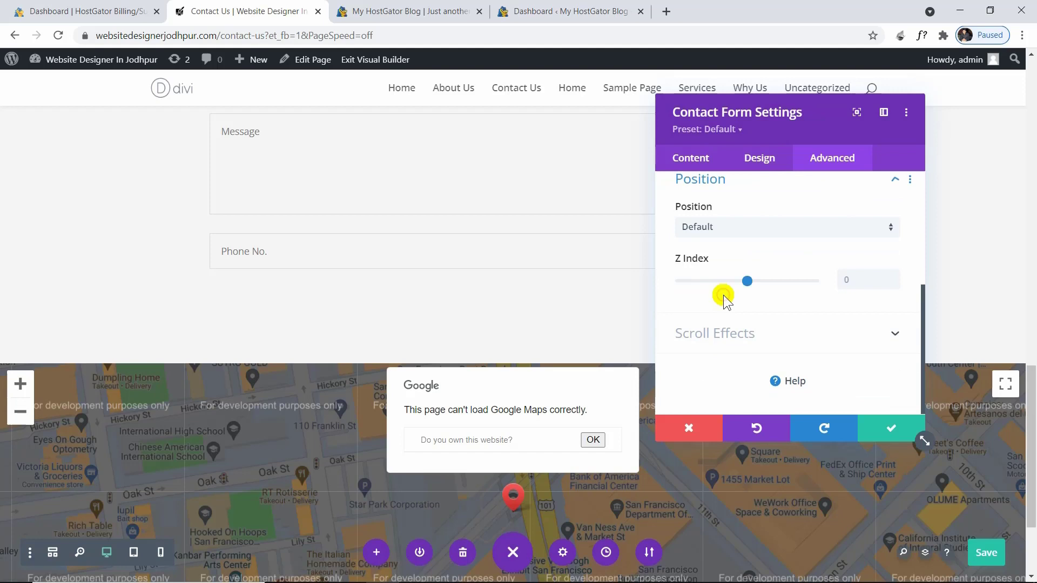
{"action": "scroll", "coordinate": [724, 298], "scroll_direction": "up", "scroll_amount": 1}
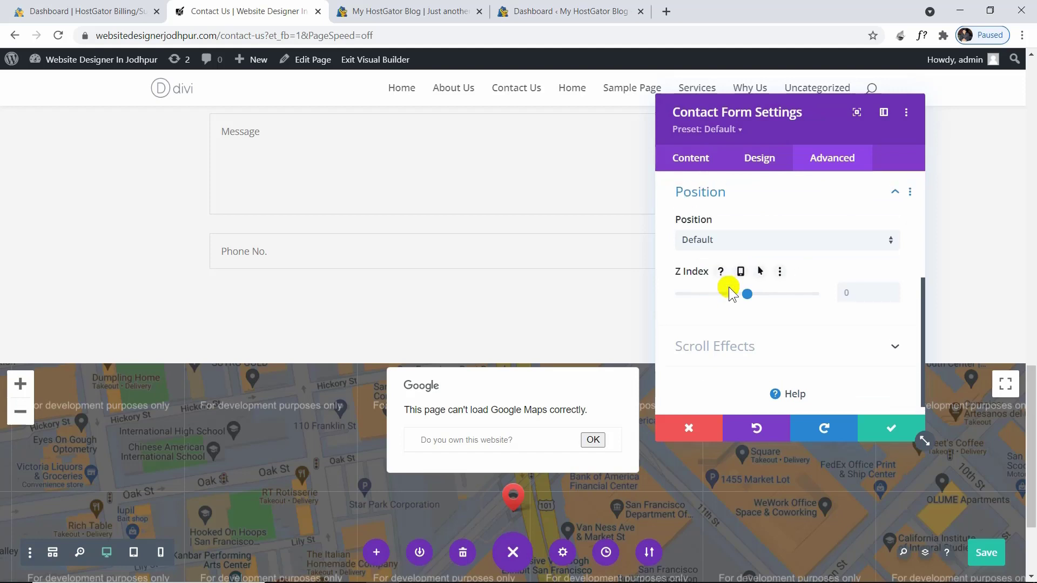
{"action": "left_click", "coordinate": [726, 346]}
{"action": "scroll", "coordinate": [731, 306], "scroll_direction": "down", "scroll_amount": 3}
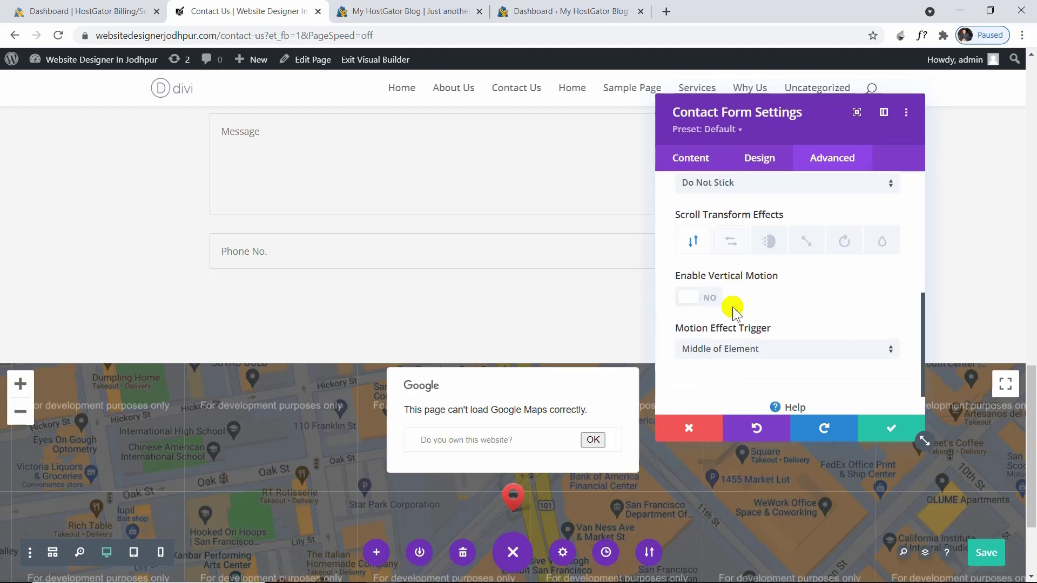
{"action": "left_click", "coordinate": [888, 427]}
Step: Enter the recipient's email address in the Get In Touch form's email settings and accept them
{"action": "scroll", "coordinate": [637, 331], "scroll_direction": "up", "scroll_amount": 3}
{"action": "mouse_move", "coordinate": [530, 324]}
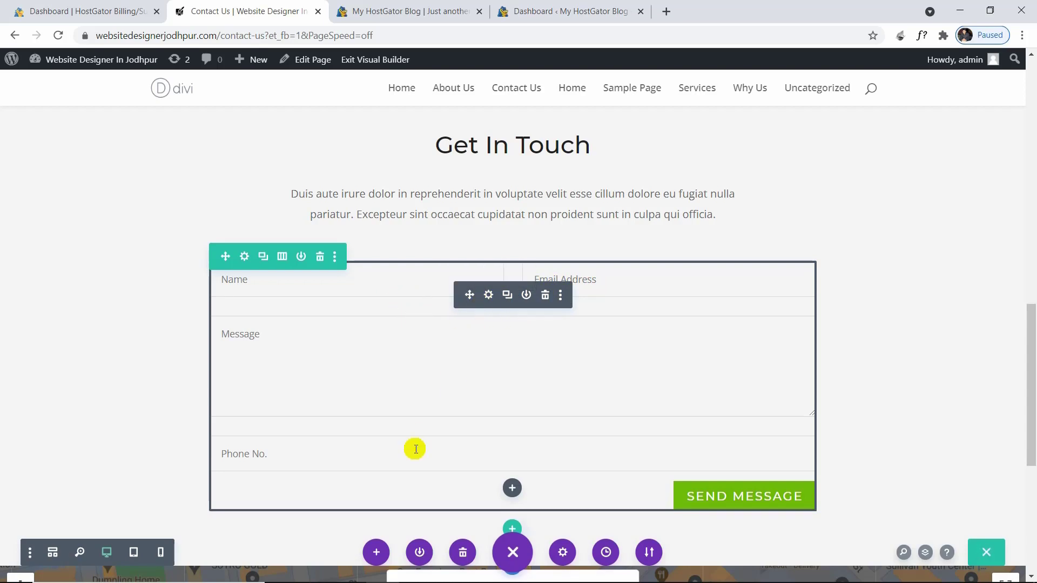
{"action": "left_click", "coordinate": [488, 295]}
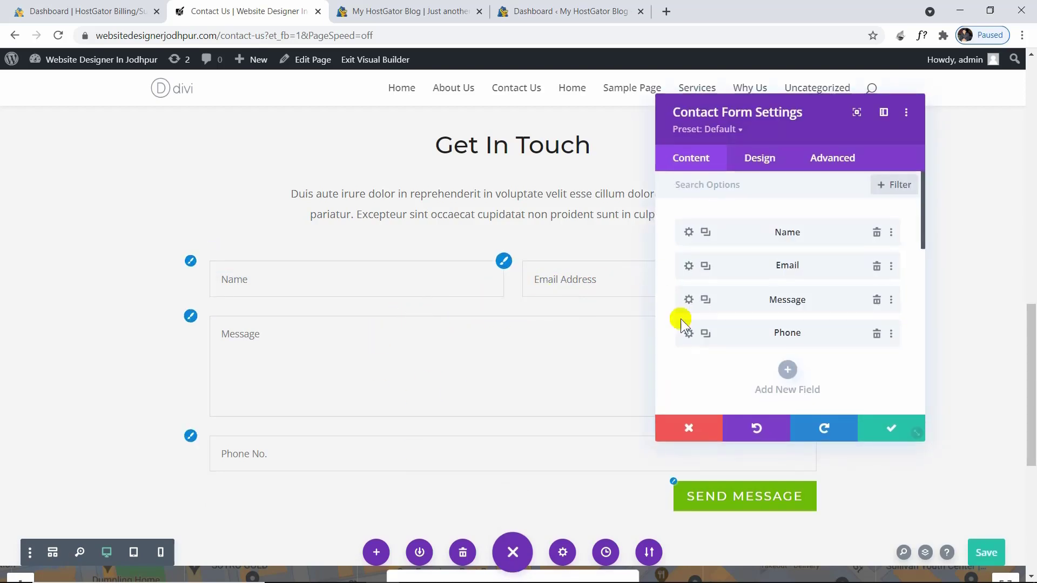
{"action": "scroll", "coordinate": [706, 324], "scroll_direction": "down", "scroll_amount": 5}
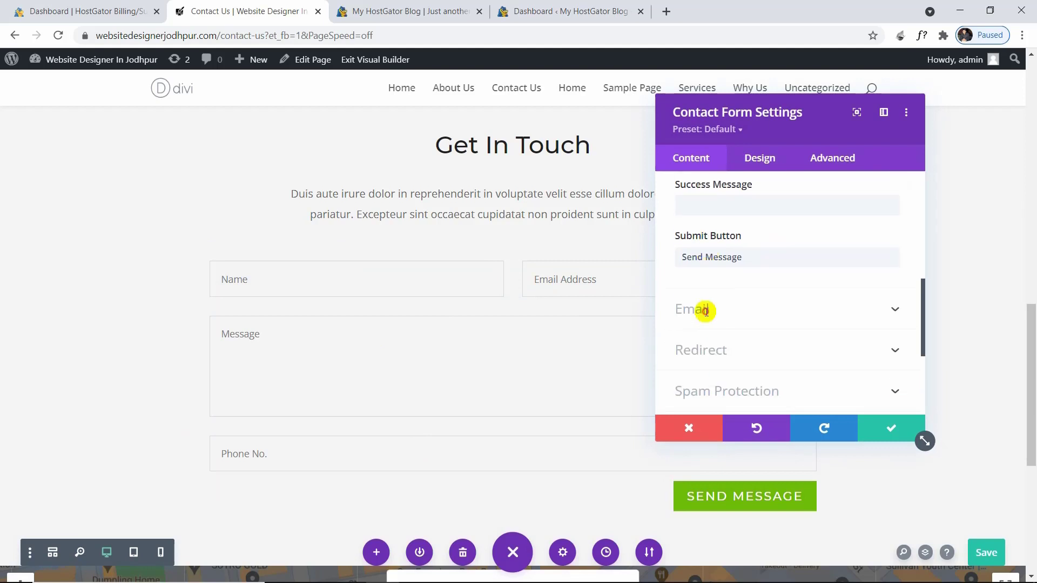
{"action": "left_click", "coordinate": [702, 309]}
{"action": "left_click", "coordinate": [718, 238]}
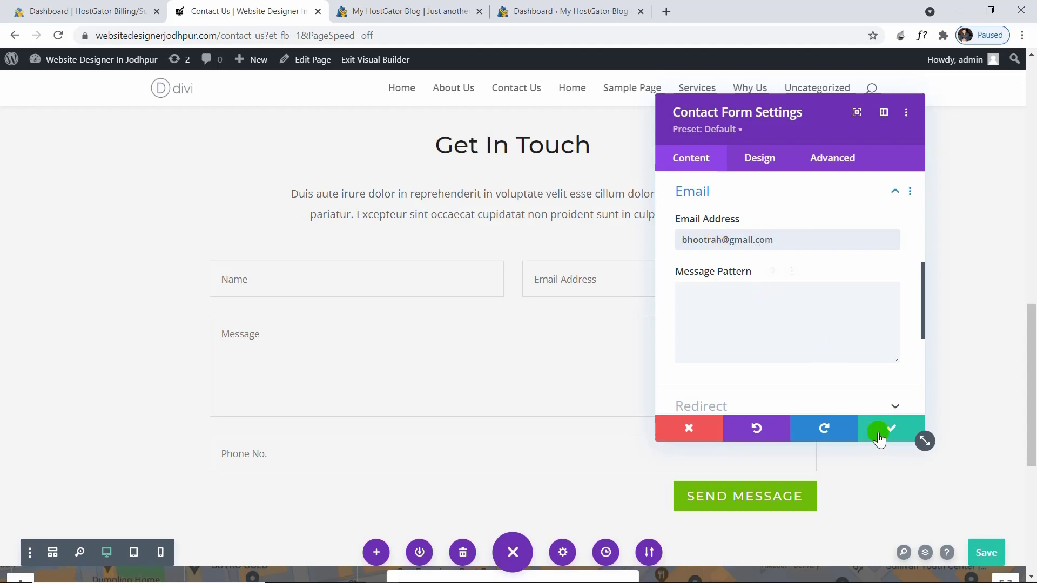
{"action": "left_click", "coordinate": [885, 430]}
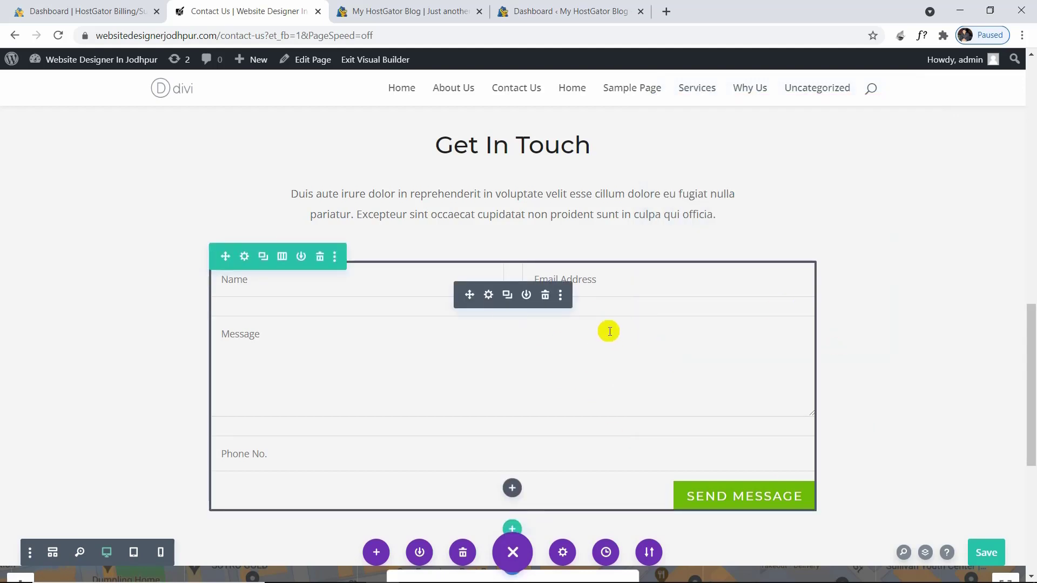
Step: Exit the Visual Builder on the Contact Us page and open the site's WordPress dashboard
{"action": "scroll", "coordinate": [509, 303], "scroll_direction": "down", "scroll_amount": 3}
{"action": "scroll", "coordinate": [510, 308], "scroll_direction": "up", "scroll_amount": 12}
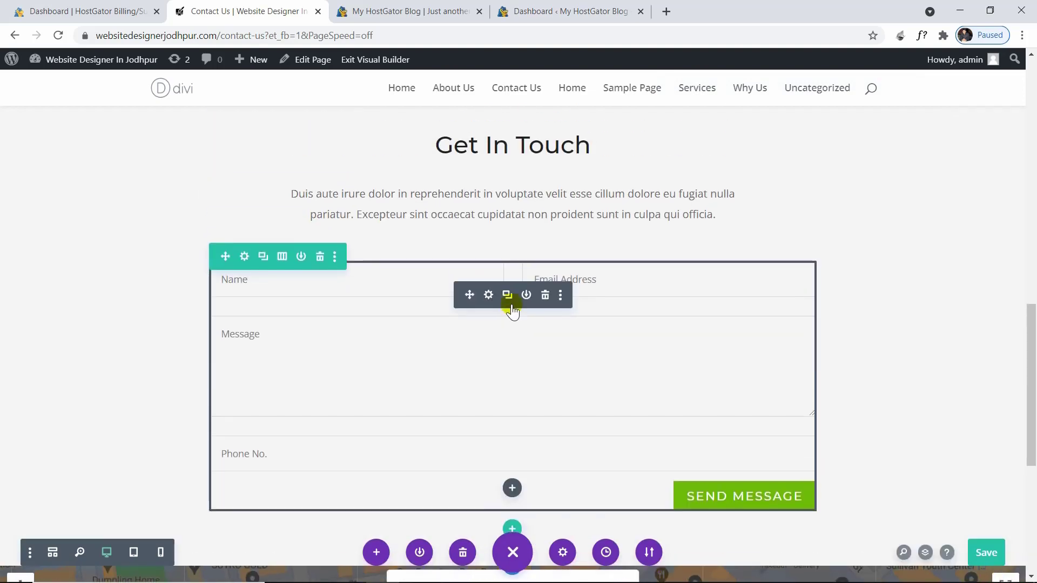
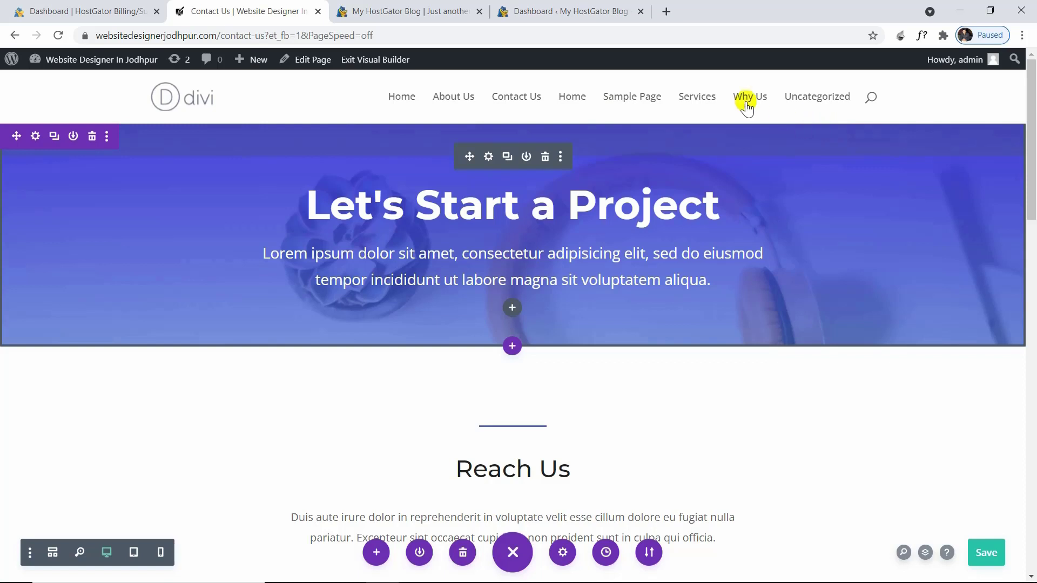
{"action": "left_click", "coordinate": [380, 61]}
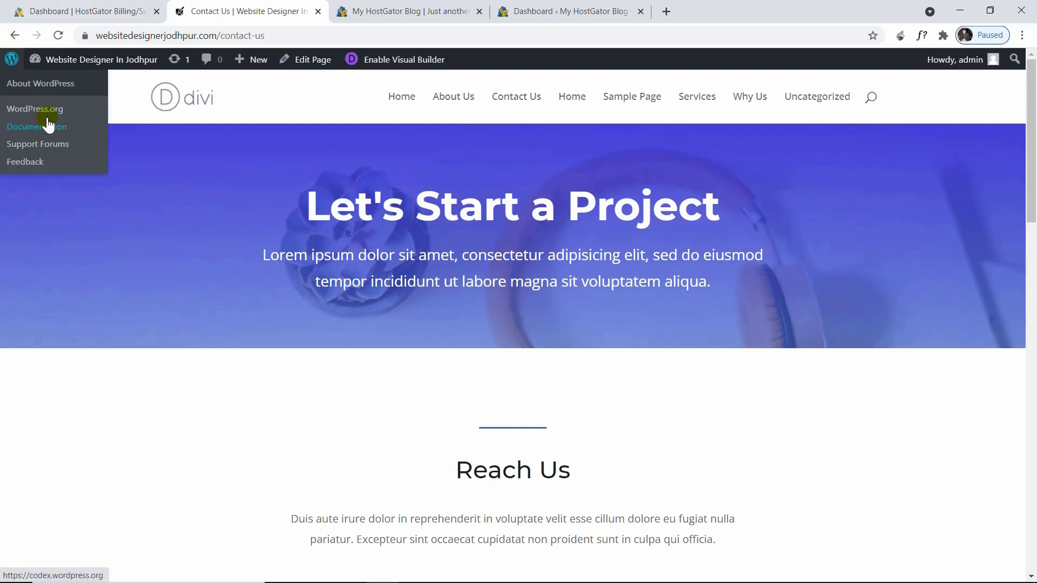
{"action": "left_click", "coordinate": [64, 85]}
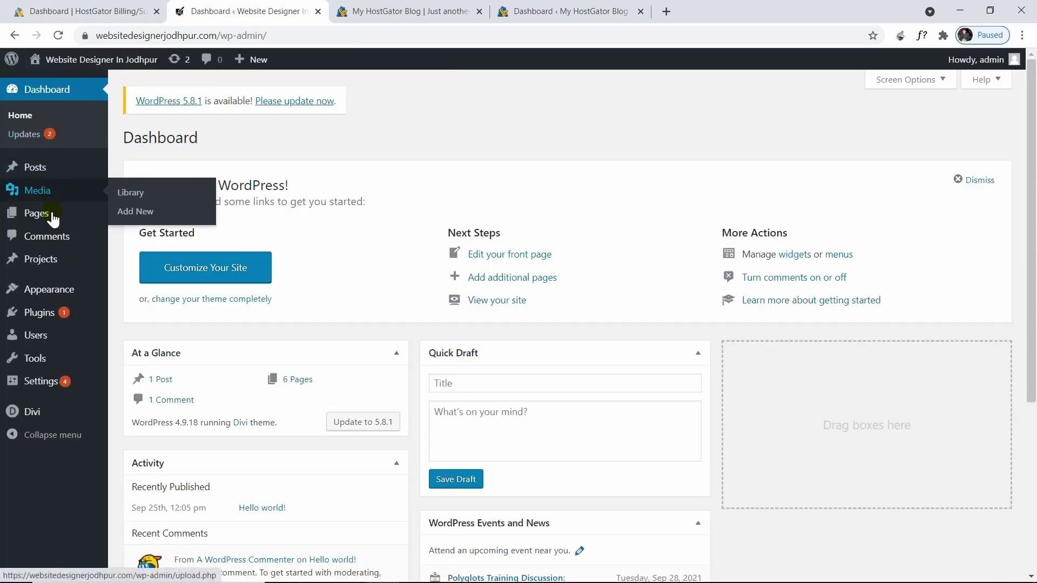
Step: Create a navigation menu named "New menu" in the site's appearance settings
{"action": "mouse_move", "coordinate": [54, 289]}
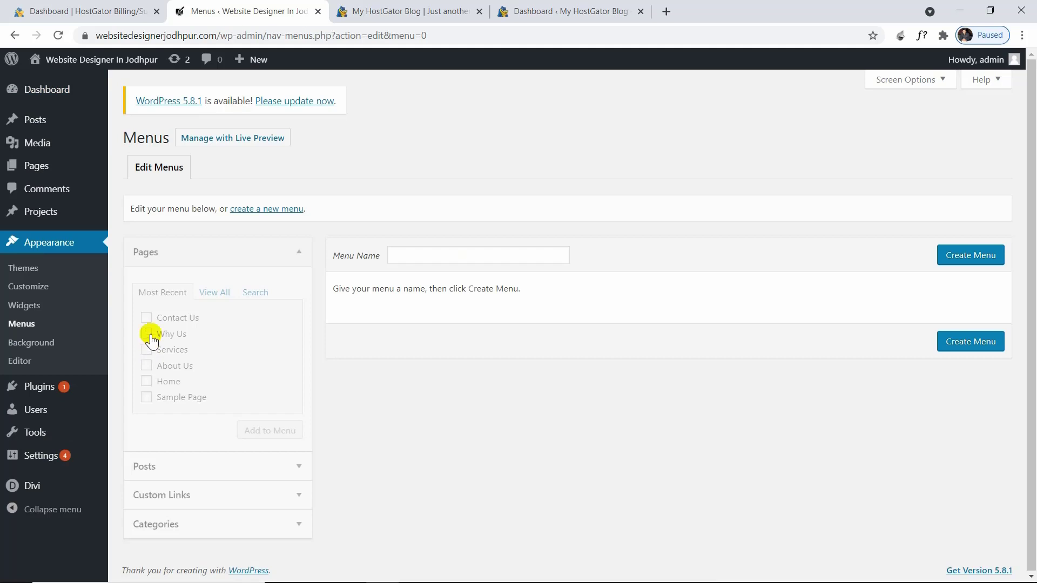
{"action": "left_click", "coordinate": [427, 259]}
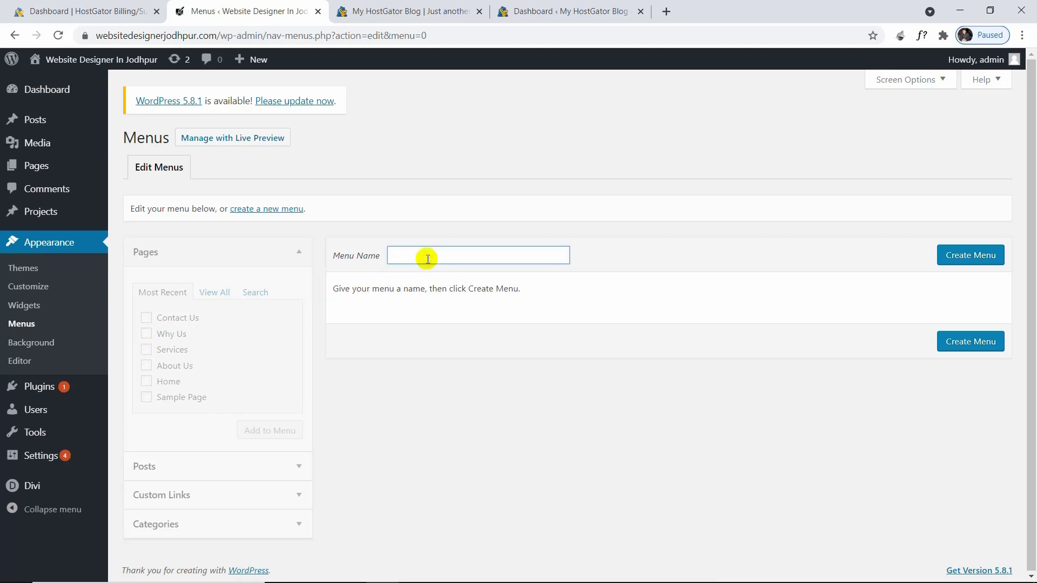
{"action": "type", "text": "New menu"}
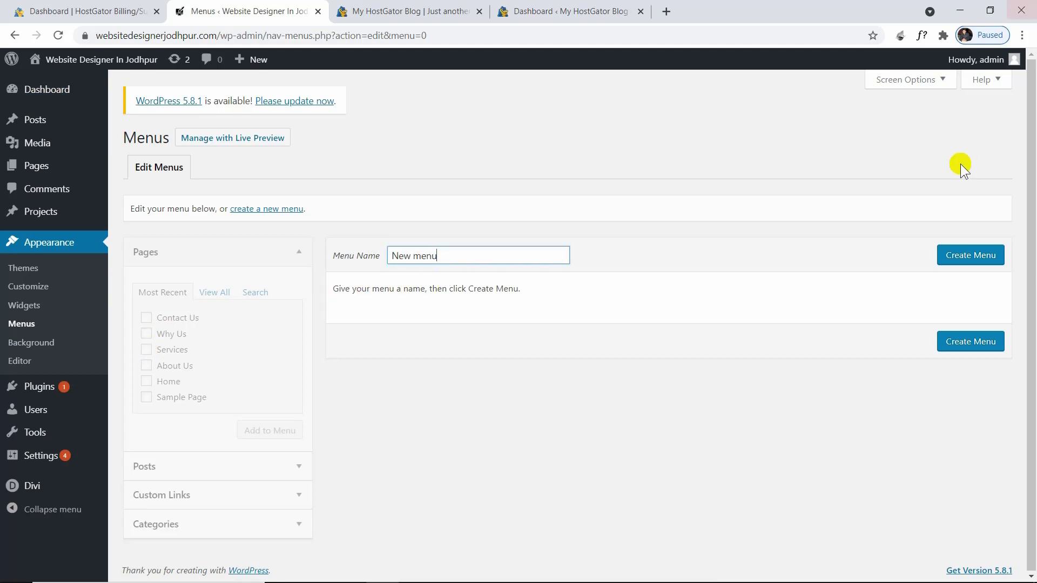
{"action": "left_click", "coordinate": [984, 256]}
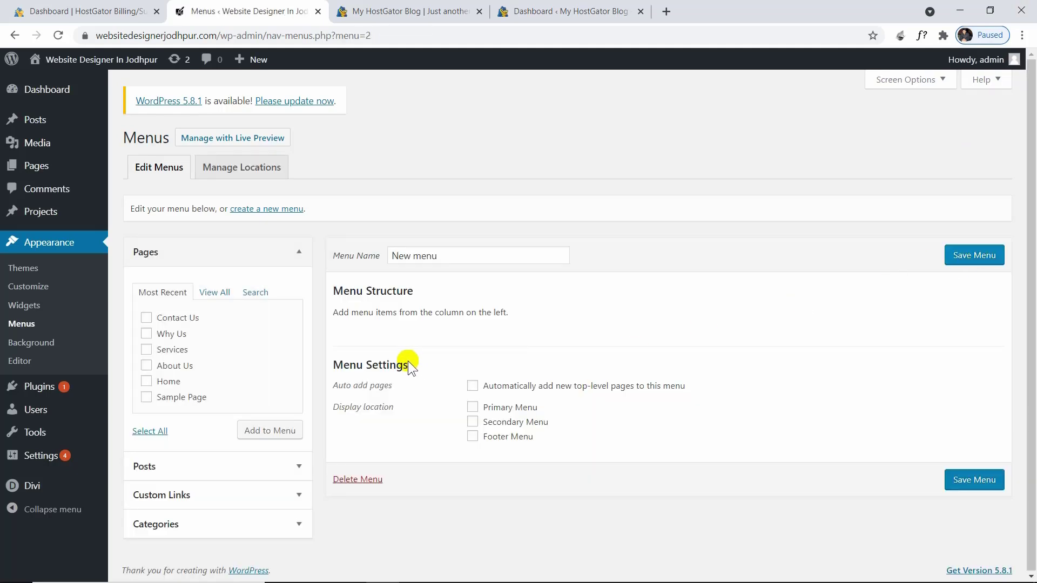
Step: Add the first-listed Home, About Us, Contact Us, Services and Why Us pages to the menu, and place Contact Us after Why Us
{"action": "left_click", "coordinate": [212, 296]}
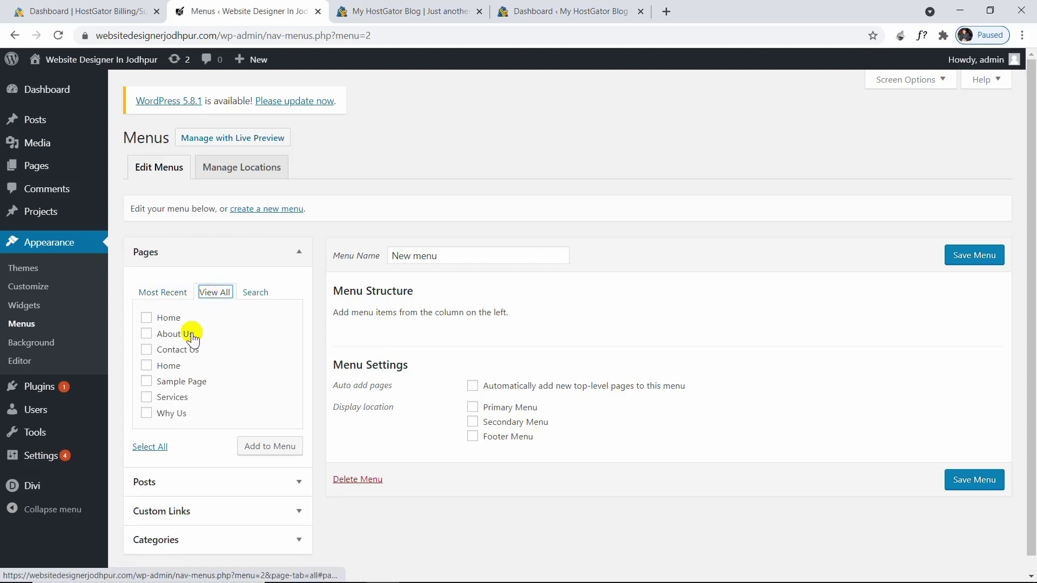
{"action": "left_click", "coordinate": [147, 320]}
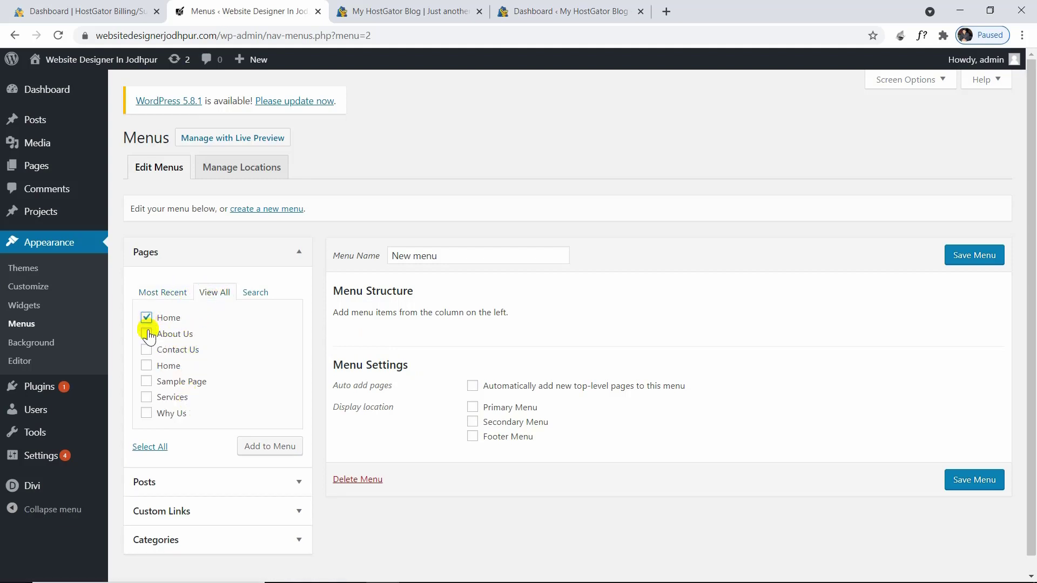
{"action": "left_click", "coordinate": [146, 333]}
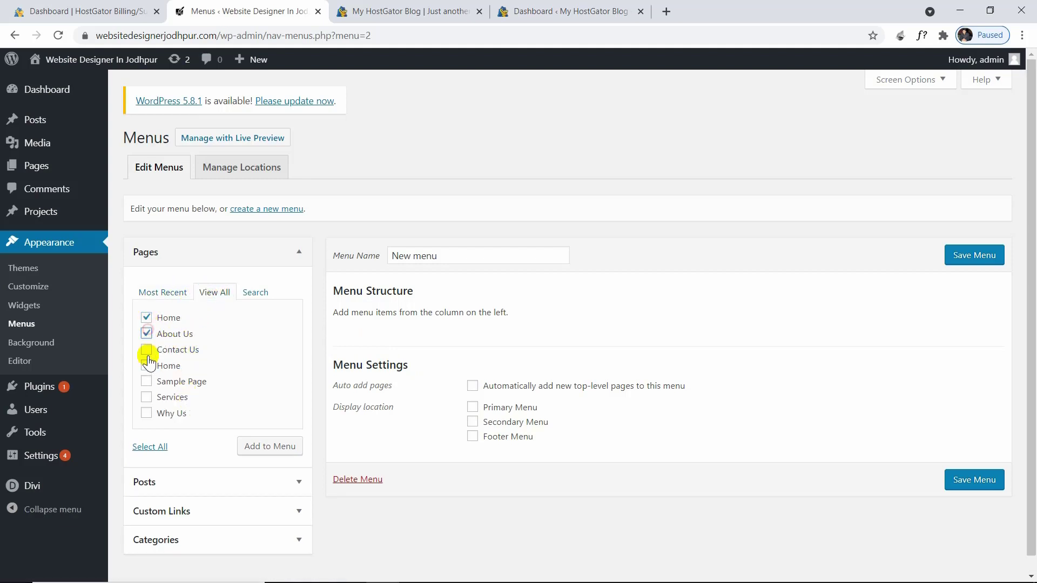
{"action": "left_click", "coordinate": [146, 398]}
{"action": "left_click", "coordinate": [147, 413]}
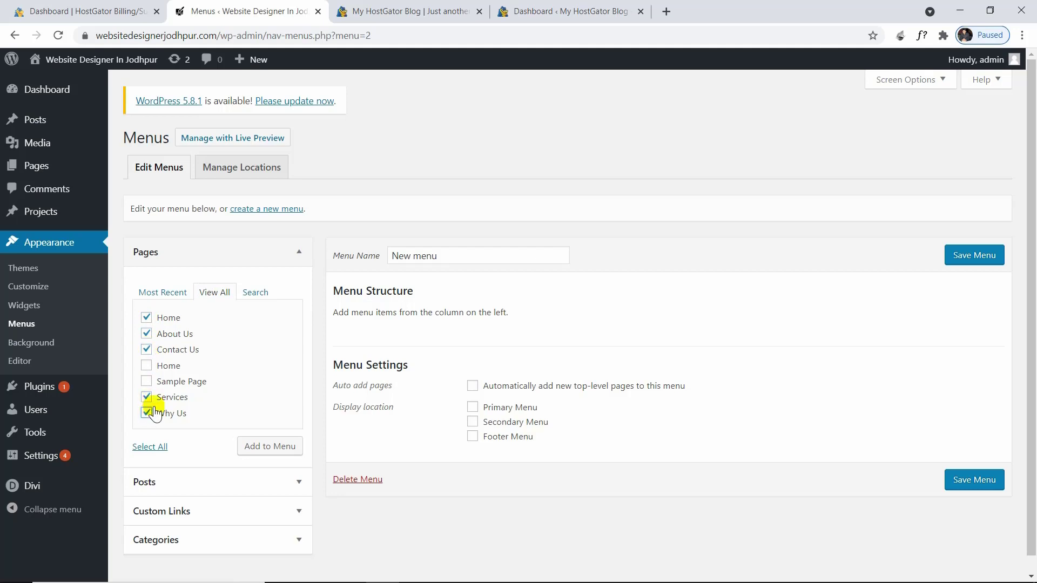
{"action": "left_click", "coordinate": [264, 445]}
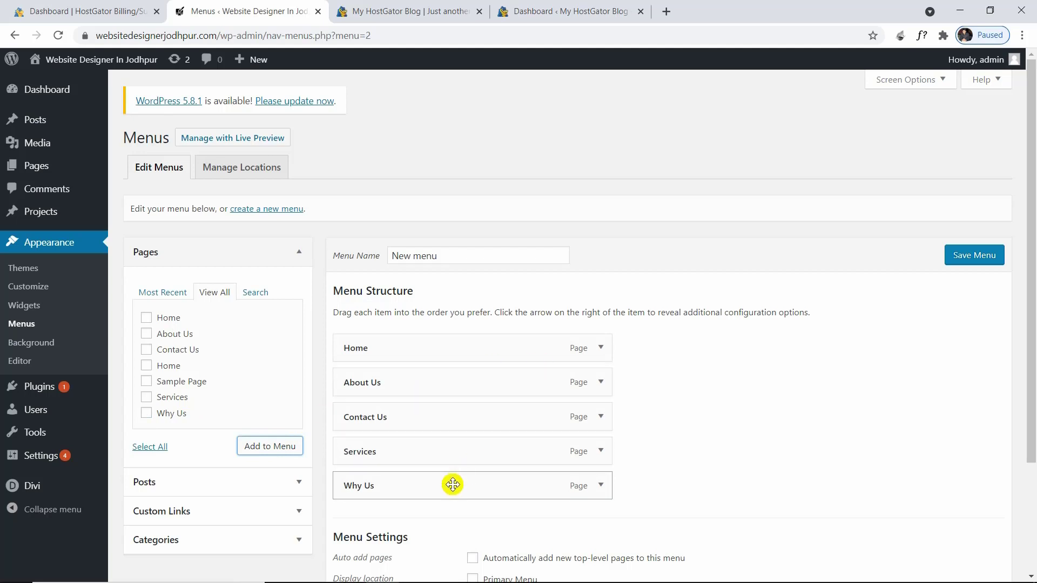
{"action": "left_click_drag", "start_coordinate": [405, 419], "coordinate": [404, 485]}
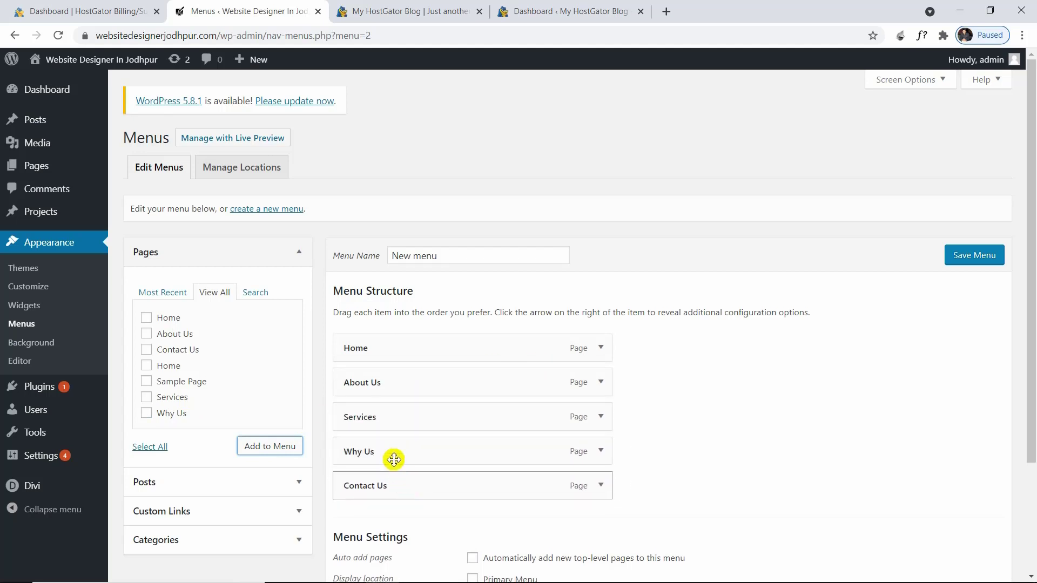
Step: Place Services directly after Home in the menu, assign the menu to the Primary Menu location, and save it
{"action": "left_click_drag", "start_coordinate": [380, 417], "coordinate": [377, 388]}
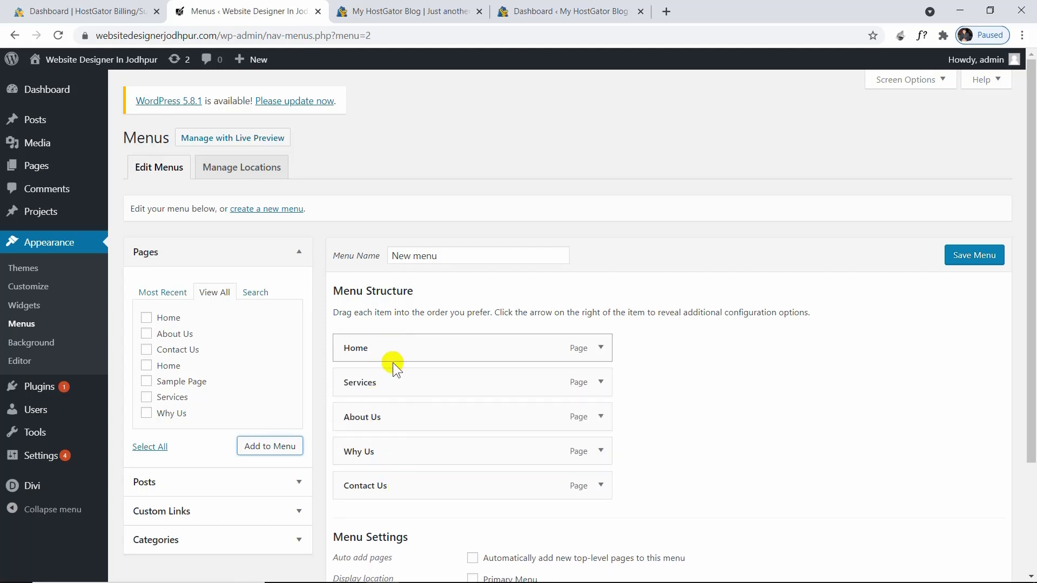
{"action": "scroll", "coordinate": [412, 456], "scroll_direction": "down", "scroll_amount": 3}
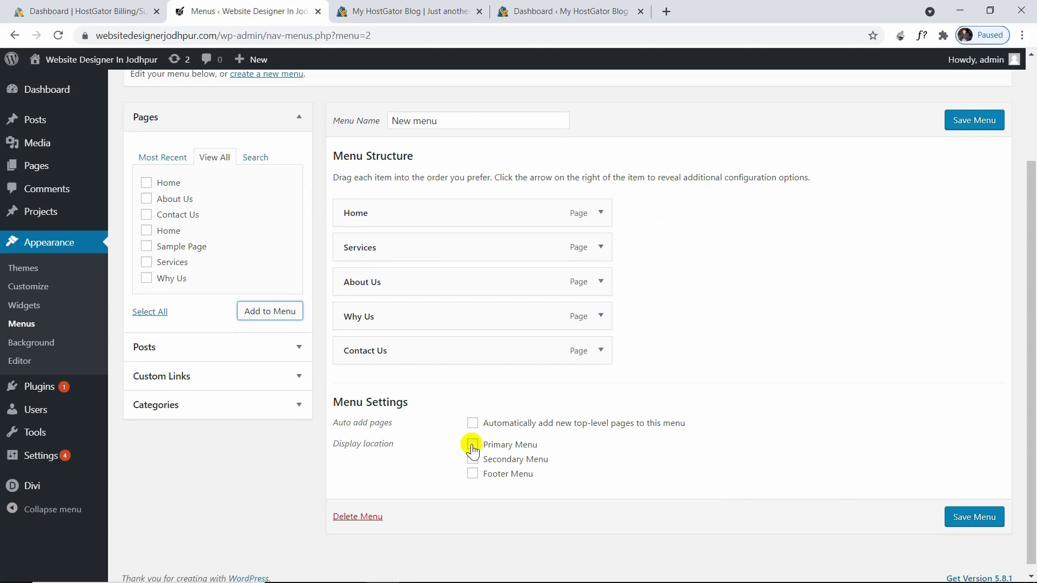
{"action": "left_click", "coordinate": [473, 445]}
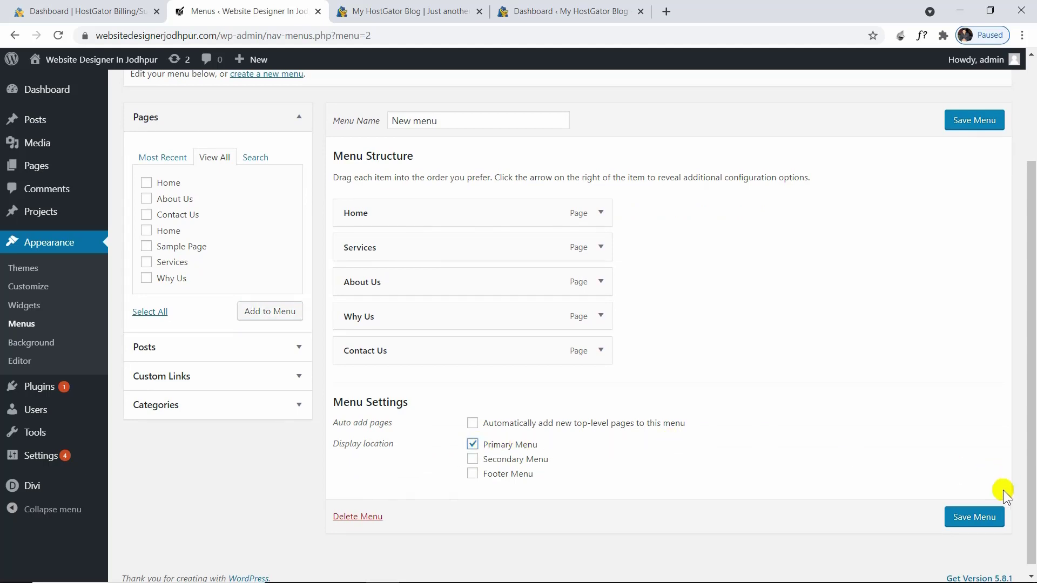
{"action": "left_click", "coordinate": [990, 517]}
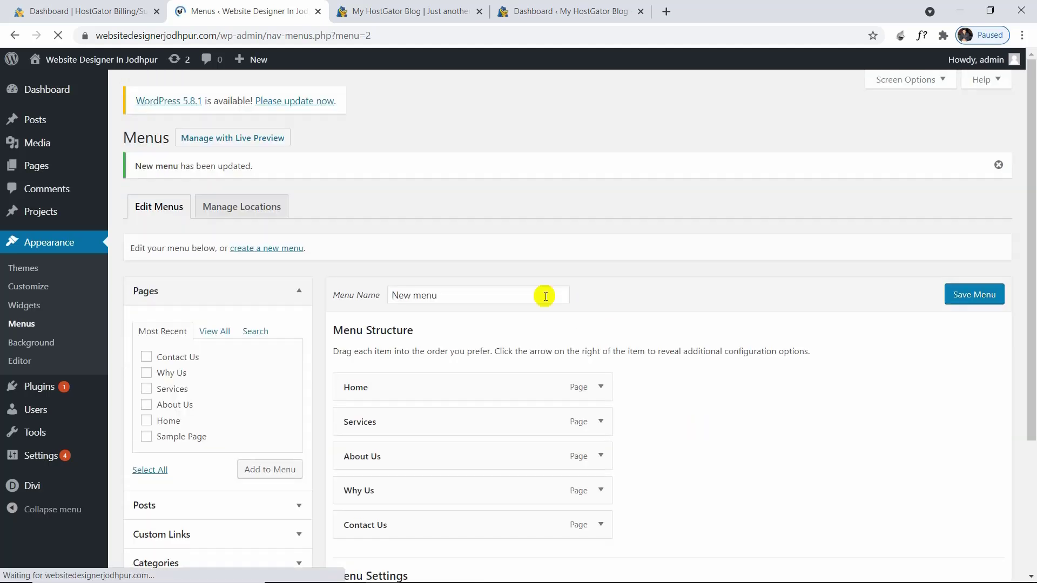
Step: Set logo.png from the media library as the site logo in Divi's Theme Options and save the changes
{"action": "mouse_move", "coordinate": [108, 84]}
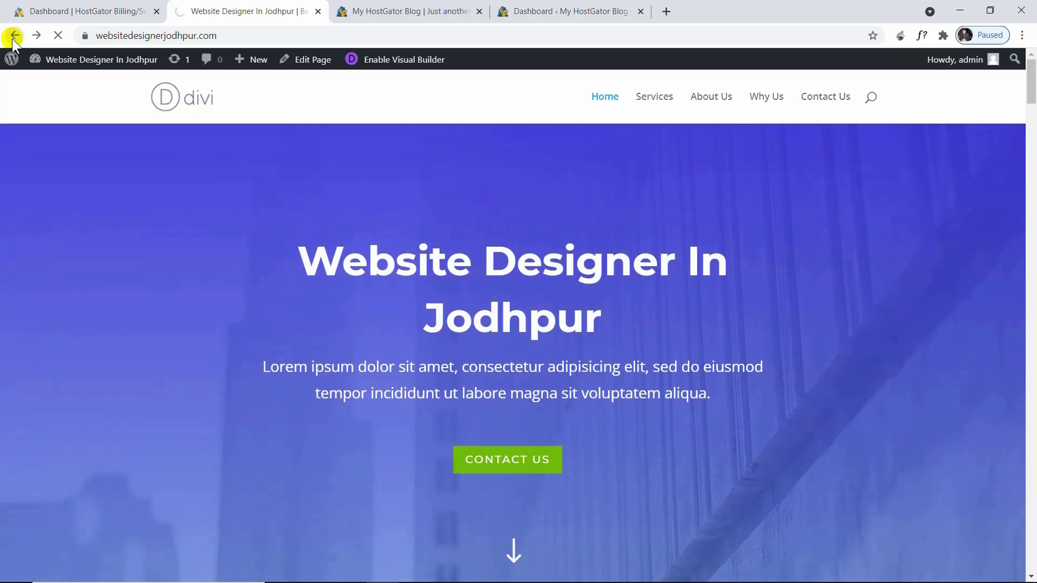
{"action": "left_click", "coordinate": [13, 35]}
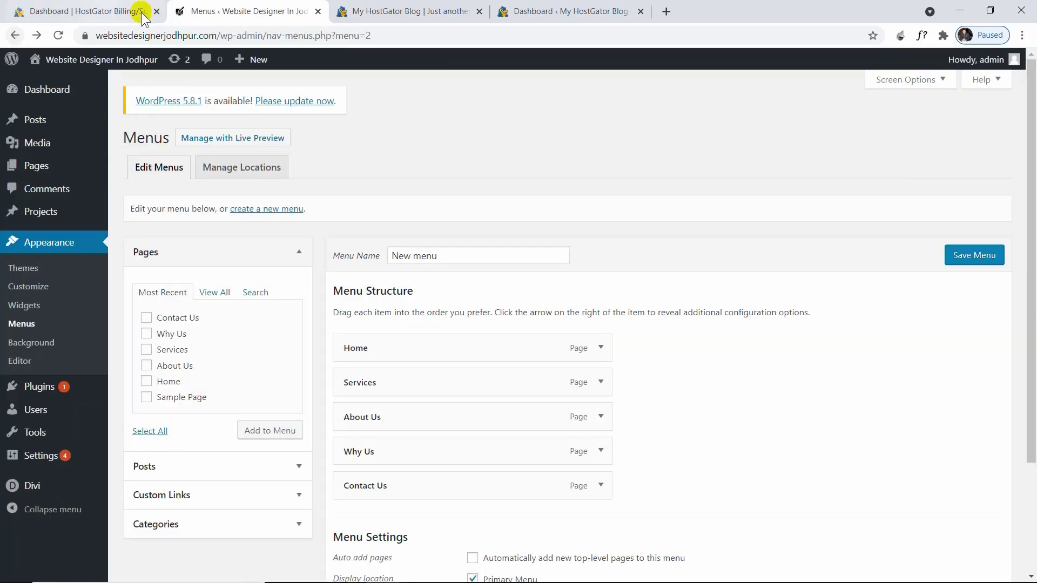
{"action": "mouse_move", "coordinate": [69, 493]}
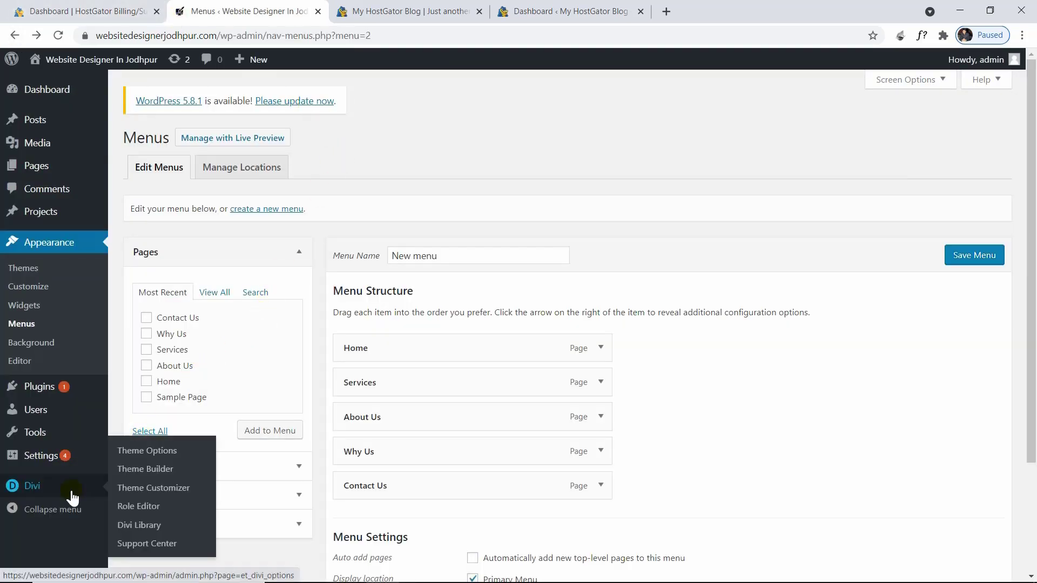
{"action": "left_click", "coordinate": [148, 454]}
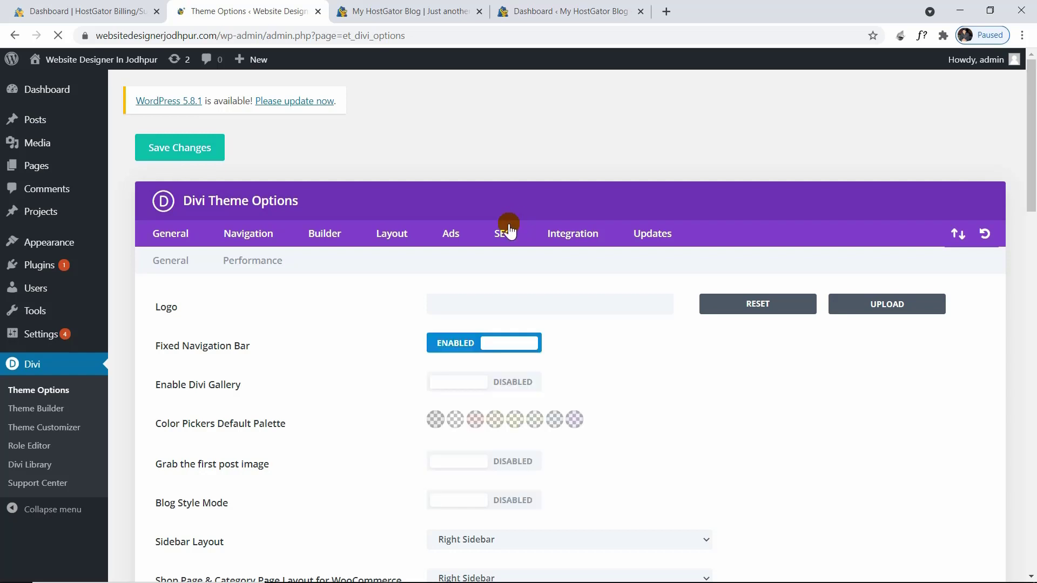
{"action": "scroll", "coordinate": [407, 294], "scroll_direction": "down", "scroll_amount": 1}
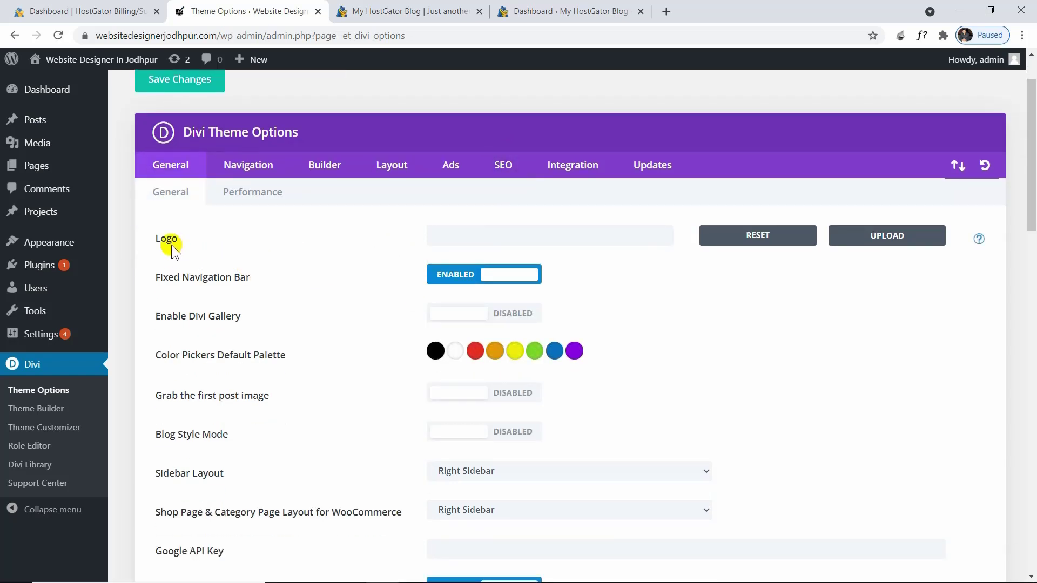
{"action": "left_click", "coordinate": [896, 240]}
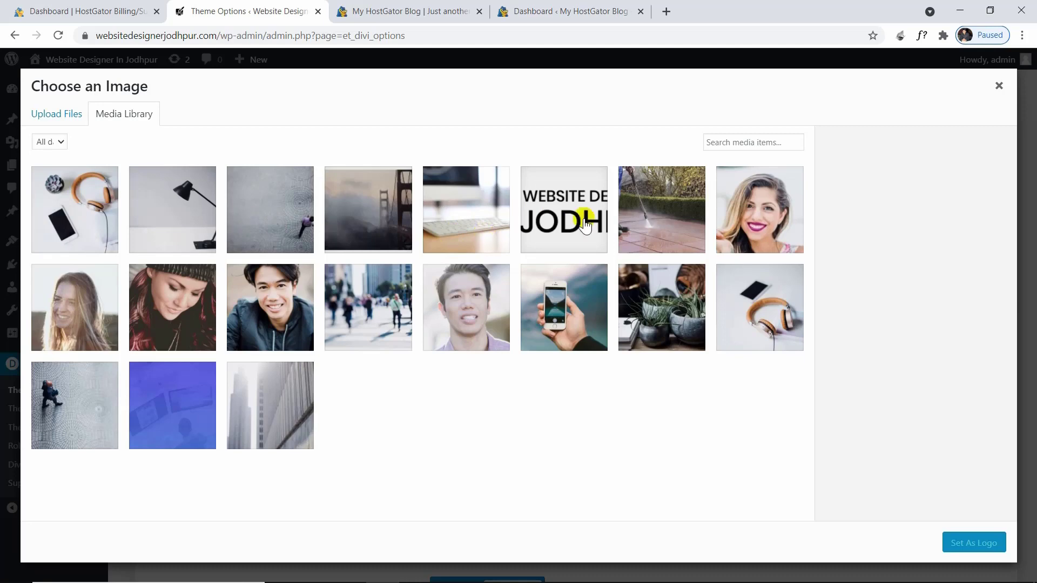
{"action": "left_click", "coordinate": [558, 209]}
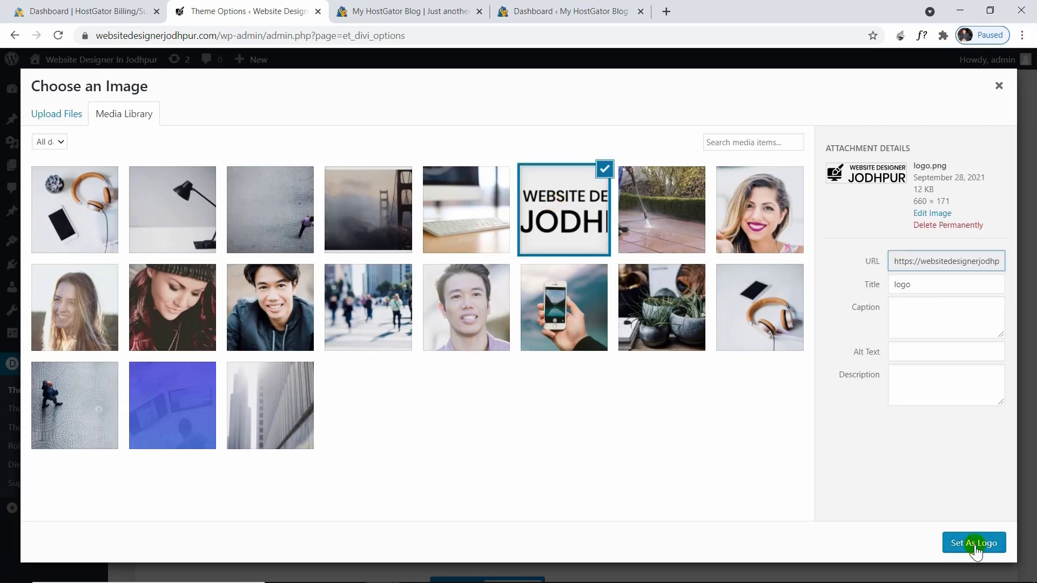
{"action": "left_click", "coordinate": [976, 545]}
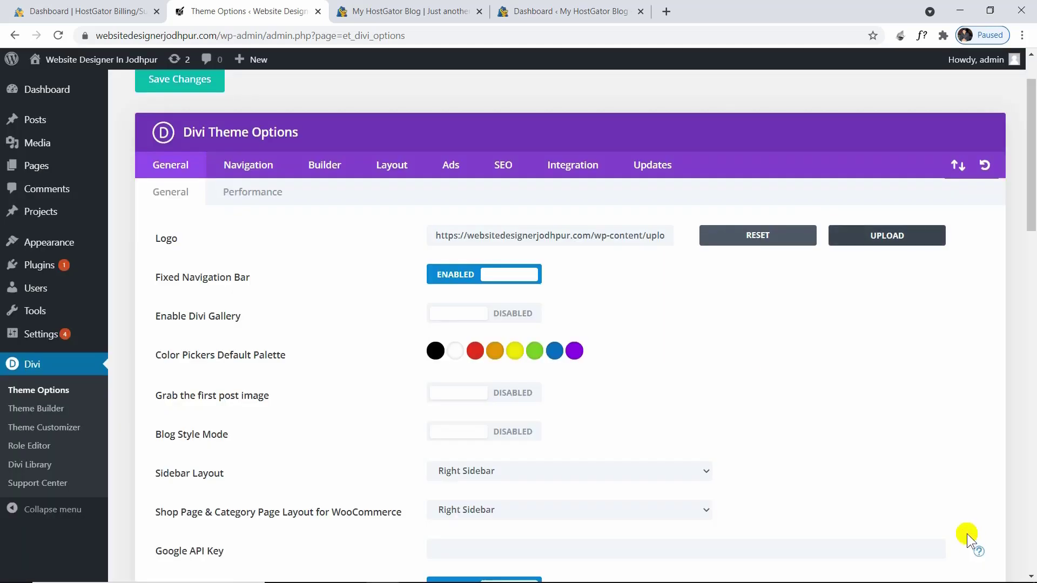
{"action": "left_click", "coordinate": [187, 86]}
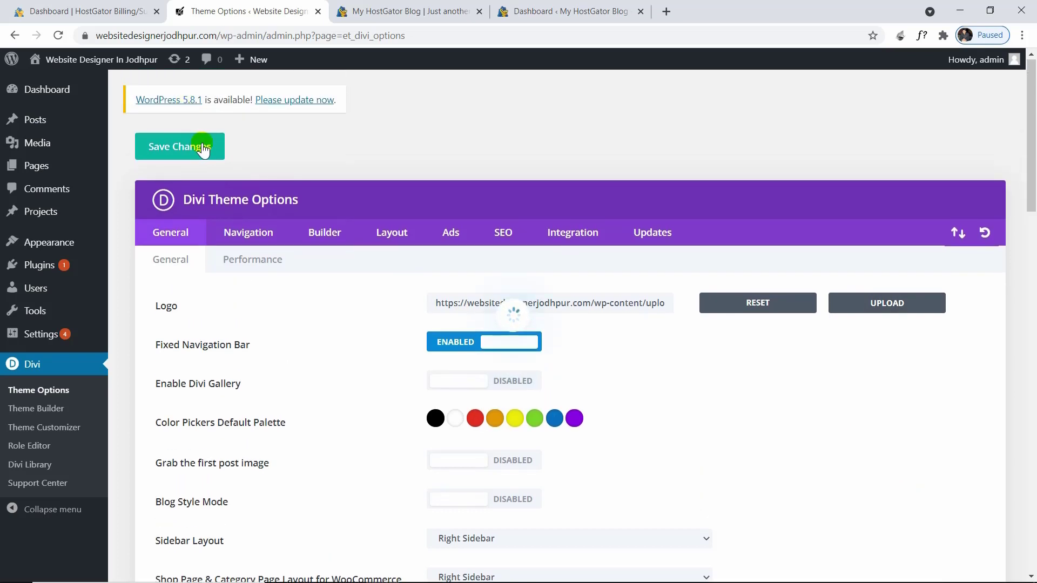
Step: Reload the live site in its other browser tab to check the header logo, and return to Theme Options
{"action": "left_click", "coordinate": [397, 11]}
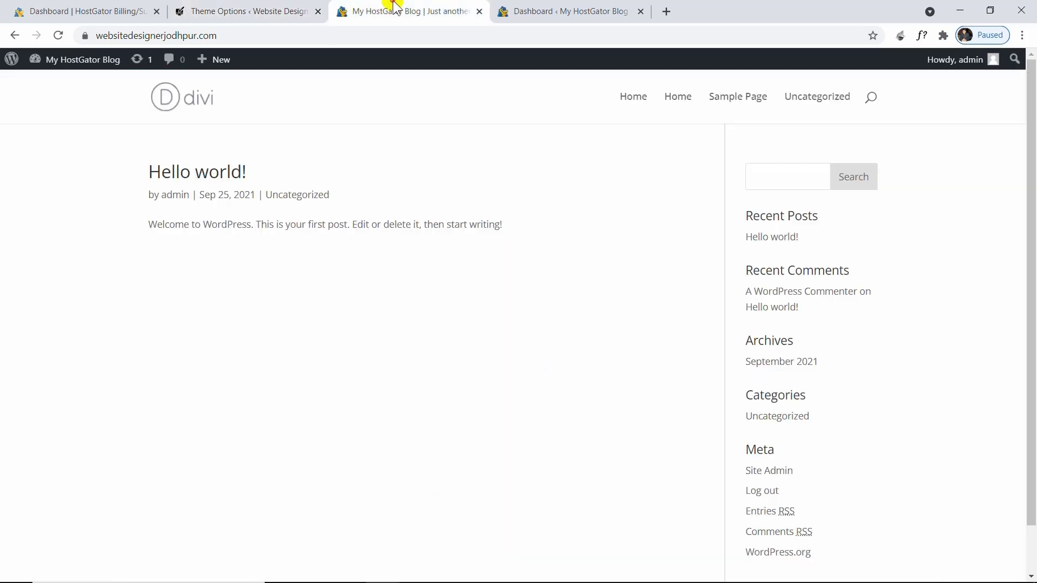
{"action": "left_click", "coordinate": [59, 36]}
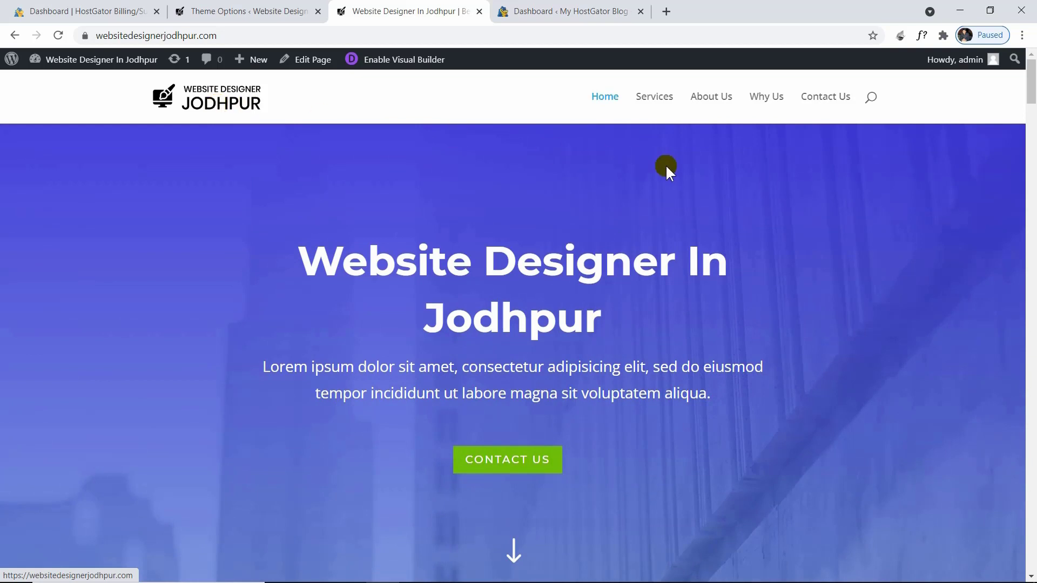
{"action": "left_click", "coordinate": [281, 11]}
Step: Review the General theme options, from the logo and social icon settings to the Custom CSS field
{"action": "scroll", "coordinate": [456, 250], "scroll_direction": "down", "scroll_amount": 2}
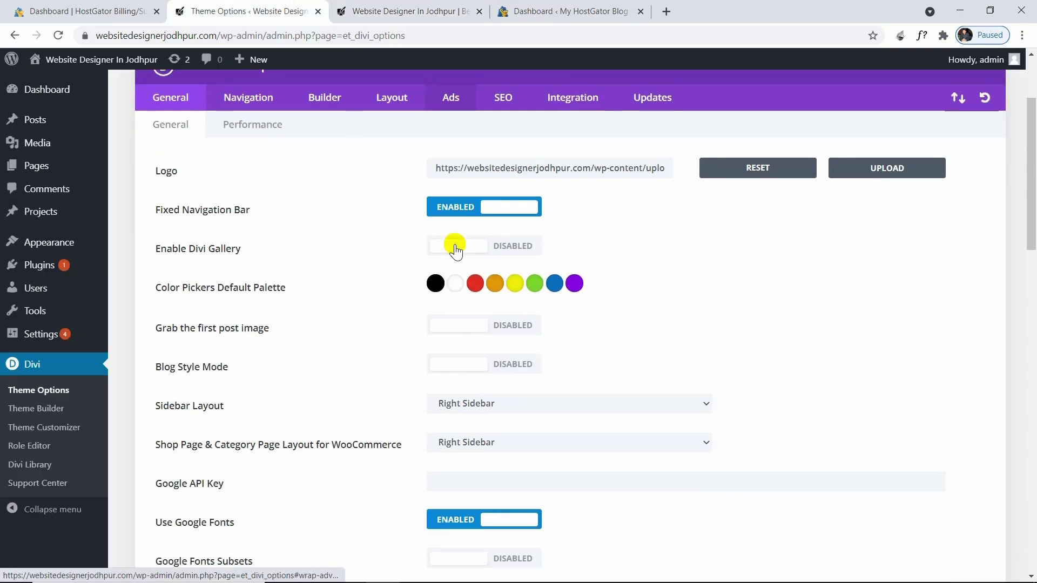
{"action": "scroll", "coordinate": [451, 270], "scroll_direction": "down", "scroll_amount": 3}
{"action": "scroll", "coordinate": [432, 265], "scroll_direction": "down", "scroll_amount": 3}
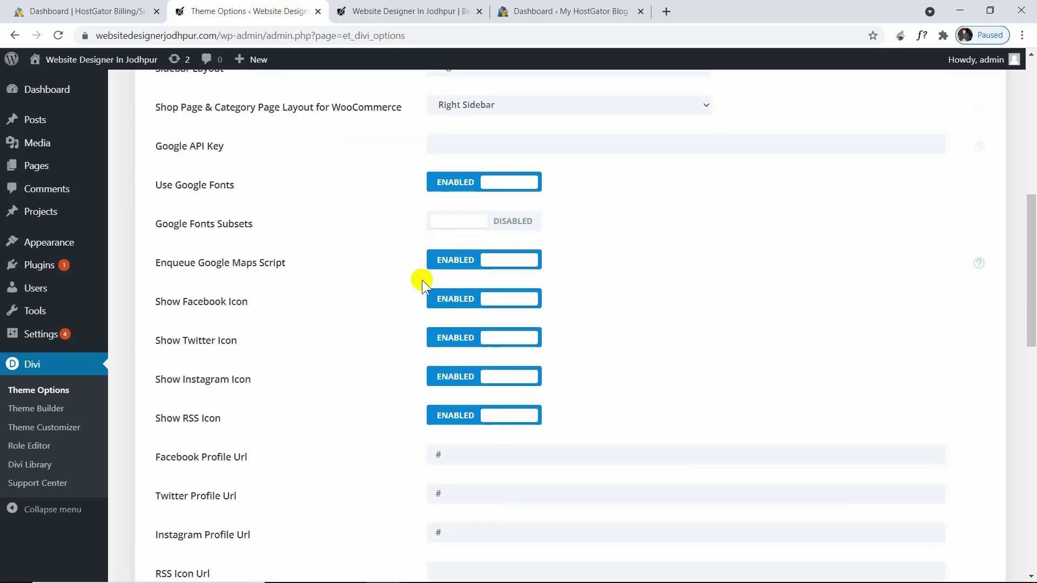
{"action": "scroll", "coordinate": [458, 213], "scroll_direction": "down", "scroll_amount": 2}
{"action": "scroll", "coordinate": [439, 216], "scroll_direction": "down", "scroll_amount": 7}
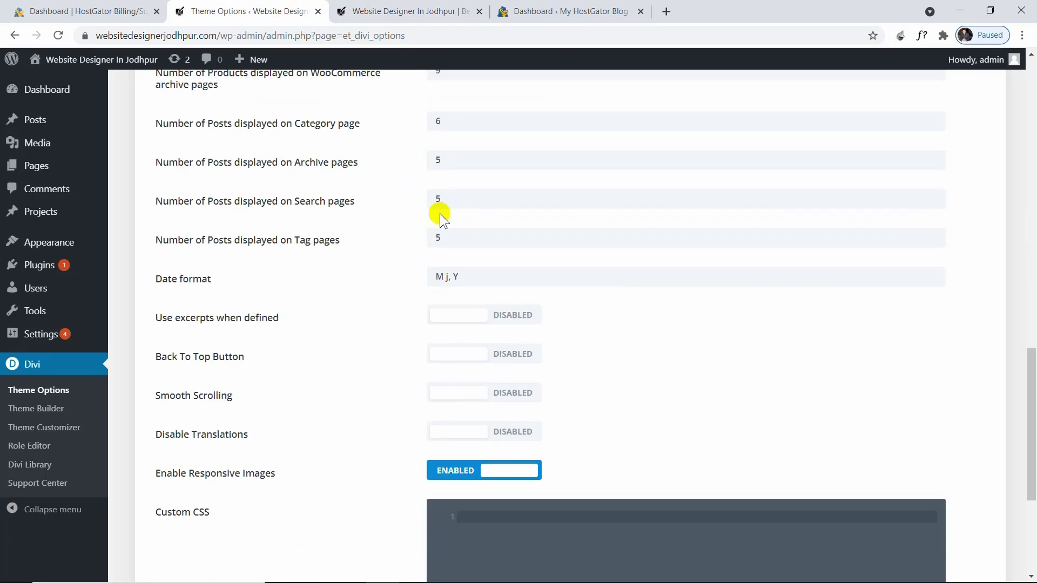
{"action": "scroll", "coordinate": [440, 216], "scroll_direction": "up", "scroll_amount": 6}
{"action": "scroll", "coordinate": [439, 213], "scroll_direction": "up", "scroll_amount": 8}
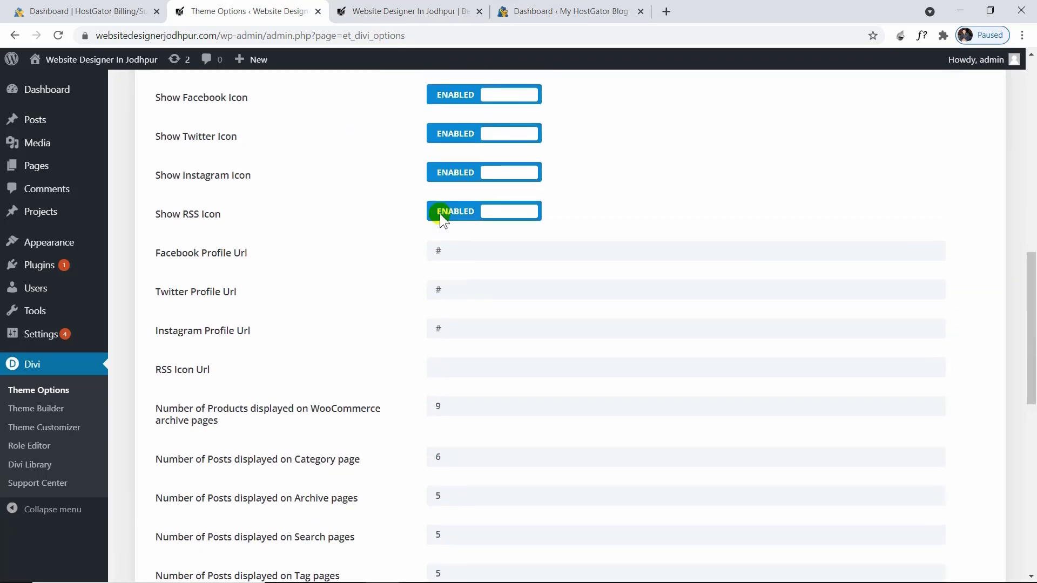
{"action": "scroll", "coordinate": [476, 183], "scroll_direction": "up", "scroll_amount": 1}
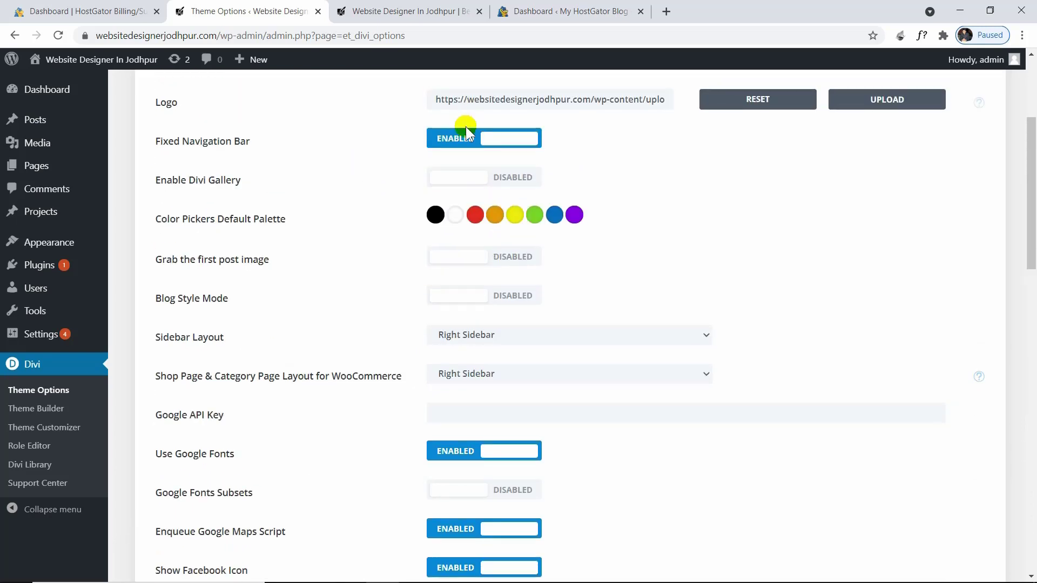
{"action": "scroll", "coordinate": [465, 162], "scroll_direction": "down", "scroll_amount": 8}
{"action": "scroll", "coordinate": [472, 191], "scroll_direction": "down", "scroll_amount": 3}
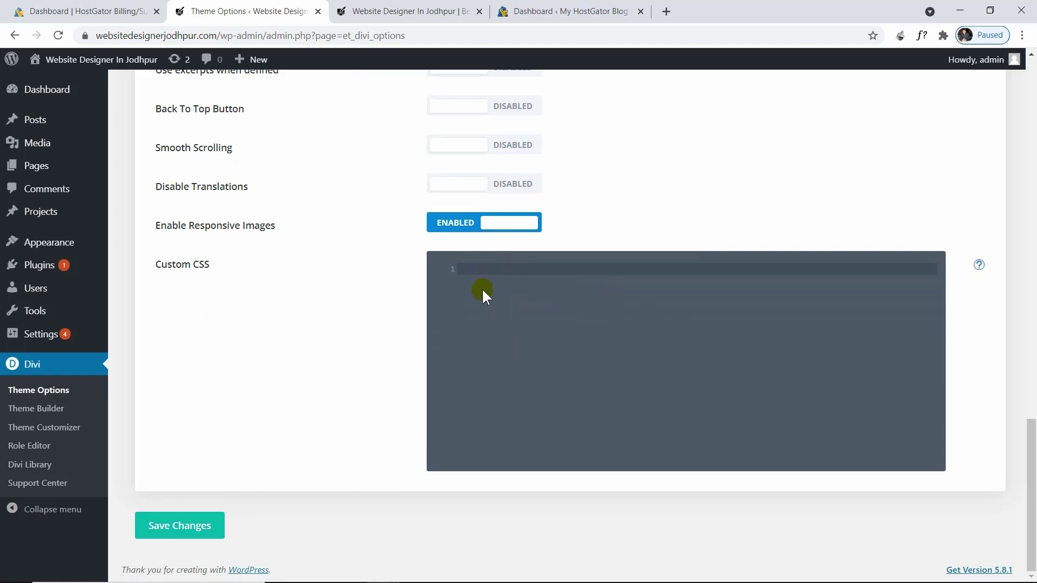
{"action": "scroll", "coordinate": [481, 285], "scroll_direction": "up", "scroll_amount": 20}
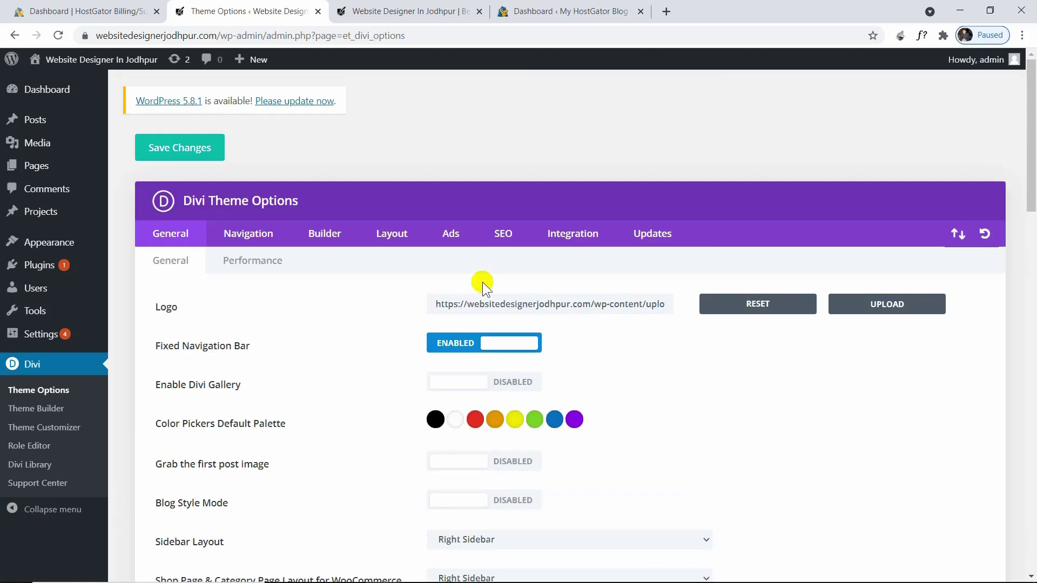
Step: Look through the Performance, Navigation, Builder, Layout, Ads, Integration and SEO settings in the theme options
{"action": "left_click", "coordinate": [241, 262]}
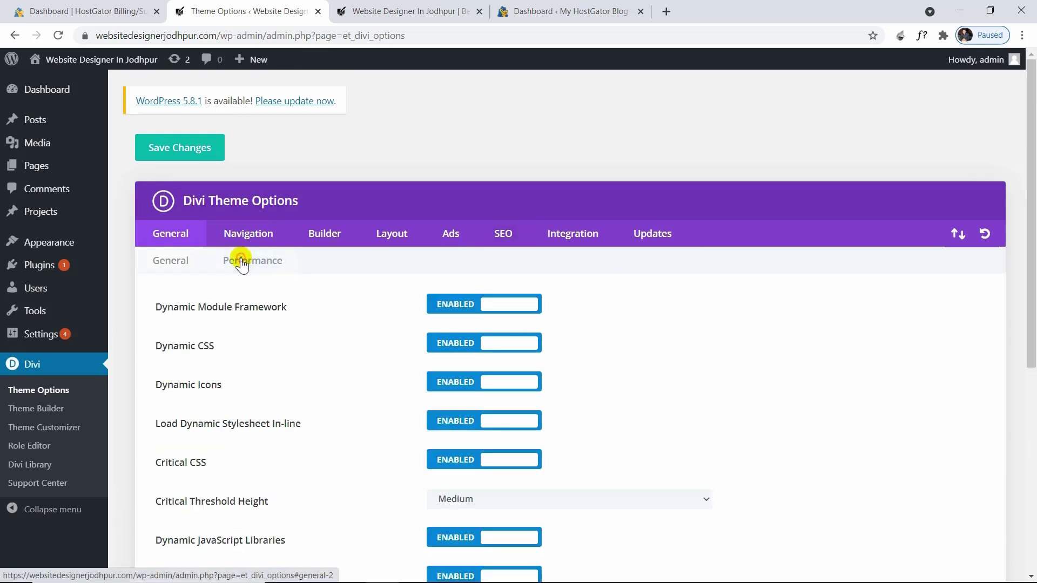
{"action": "scroll", "coordinate": [394, 285], "scroll_direction": "down", "scroll_amount": 6}
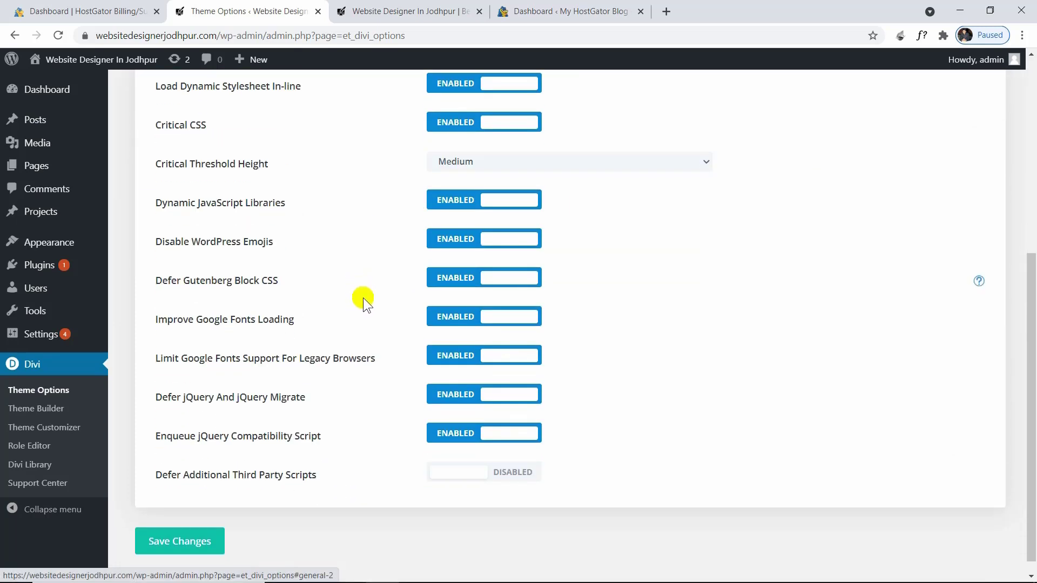
{"action": "scroll", "coordinate": [363, 297], "scroll_direction": "up", "scroll_amount": 5}
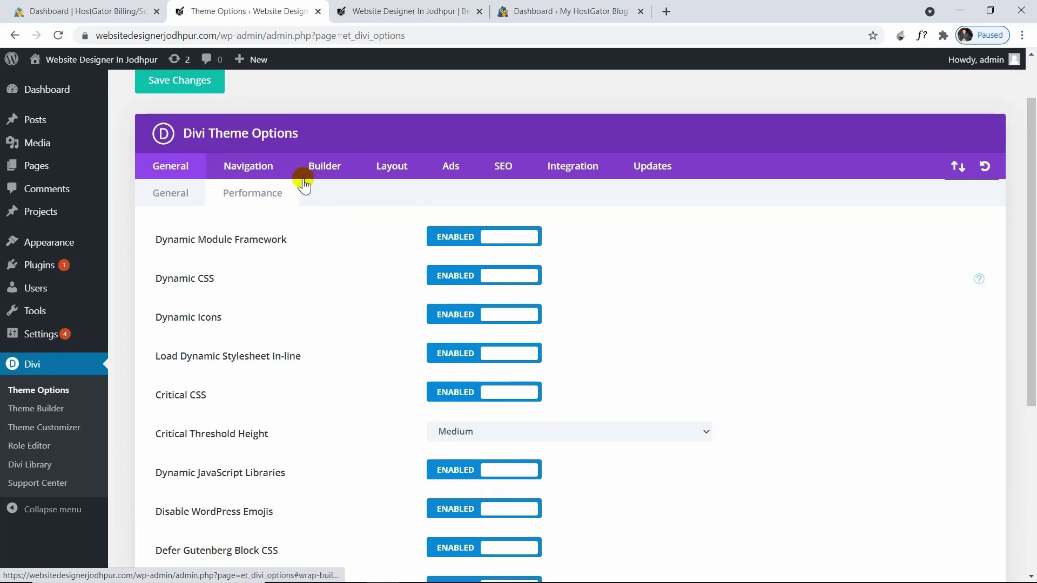
{"action": "left_click", "coordinate": [273, 171]}
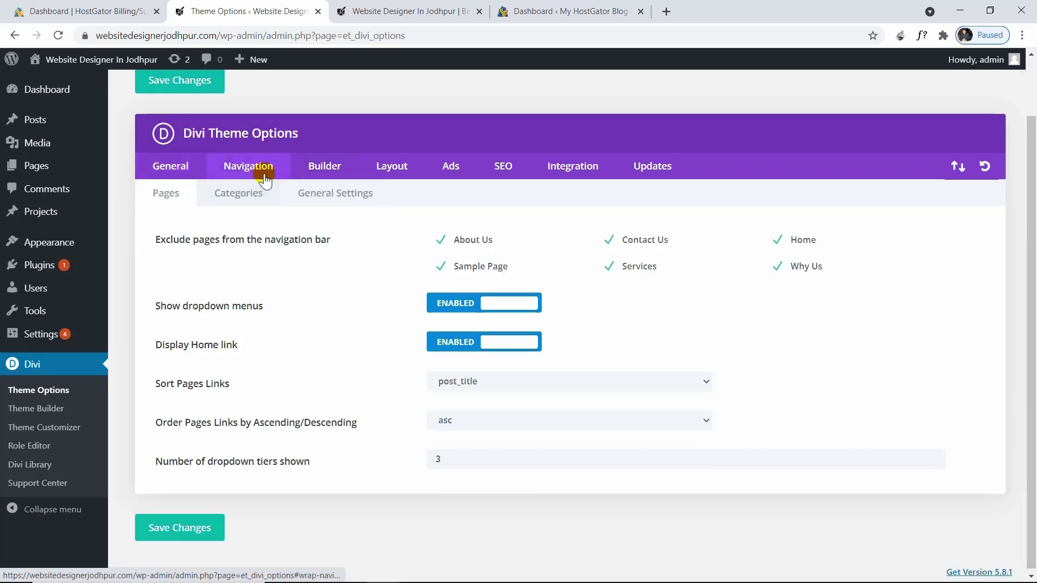
{"action": "left_click", "coordinate": [325, 170]}
{"action": "left_click", "coordinate": [393, 239]}
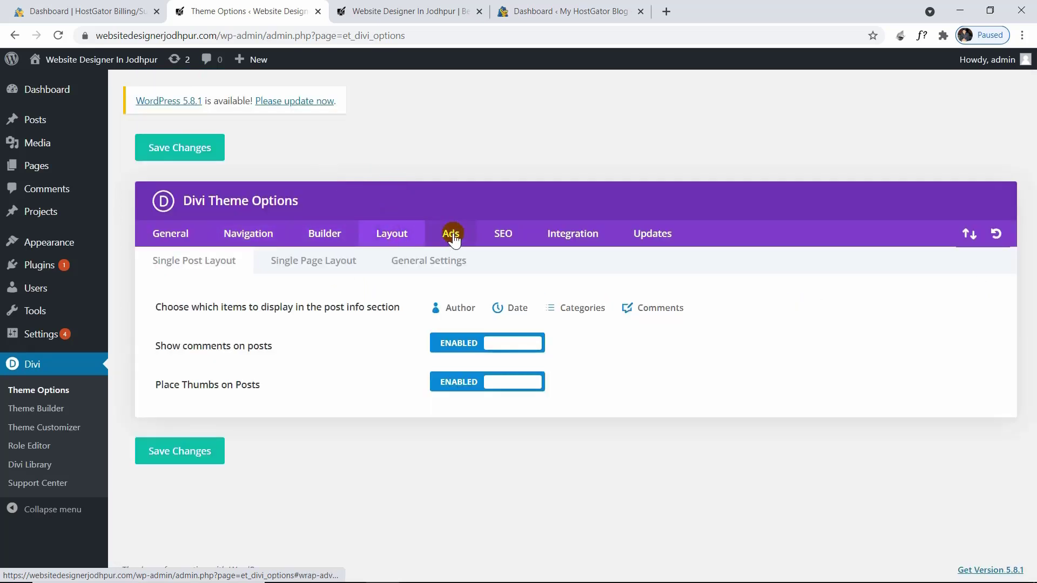
{"action": "left_click", "coordinate": [451, 235]}
{"action": "left_click", "coordinate": [500, 235]}
{"action": "left_click", "coordinate": [556, 235]}
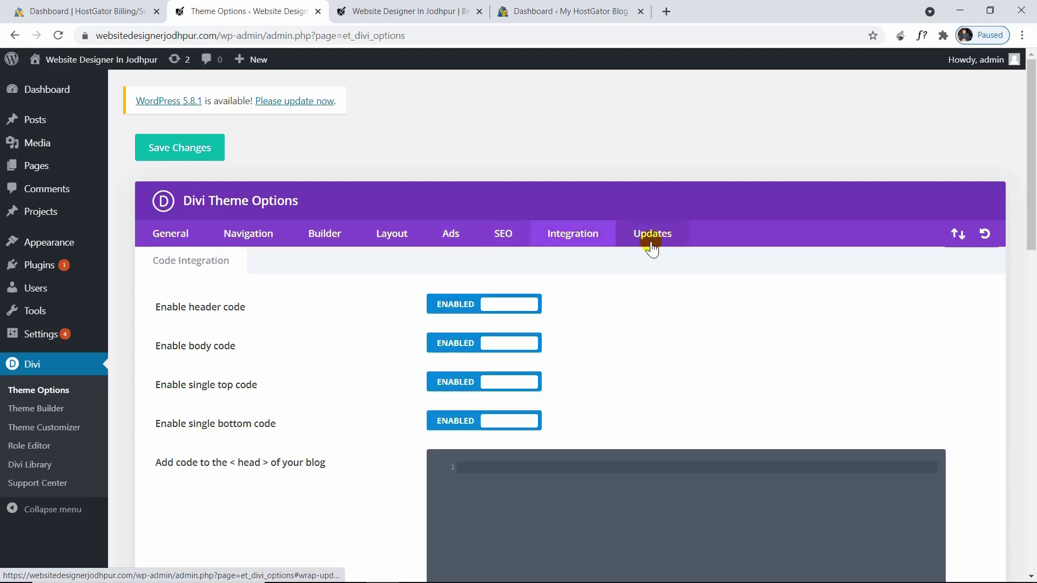
{"action": "left_click", "coordinate": [499, 234]}
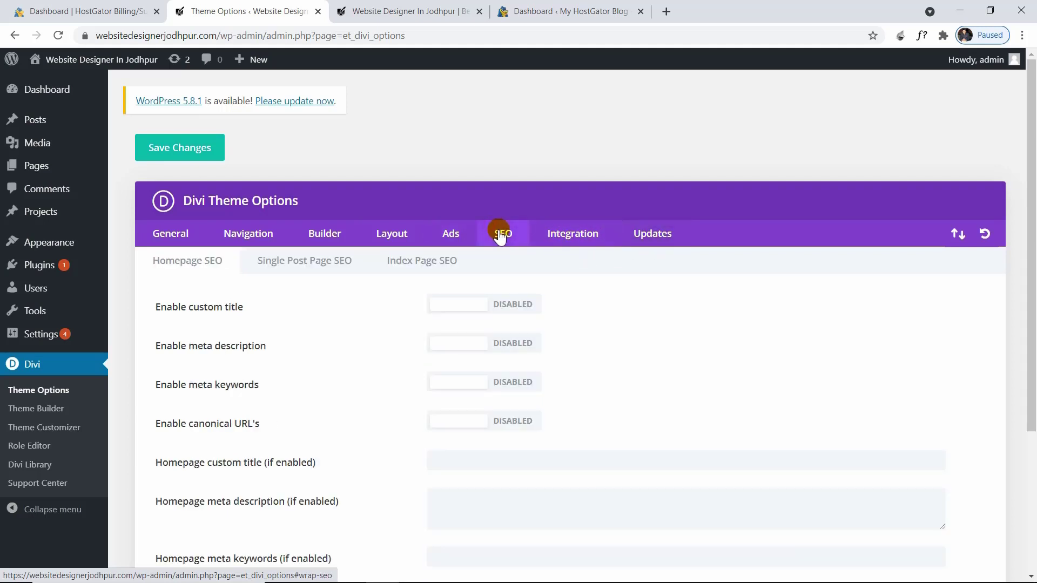
Step: Examine the code integration fields for the head, body and posts, and the theme's update settings
{"action": "left_click", "coordinate": [561, 234]}
{"action": "scroll", "coordinate": [557, 257], "scroll_direction": "down", "scroll_amount": 2}
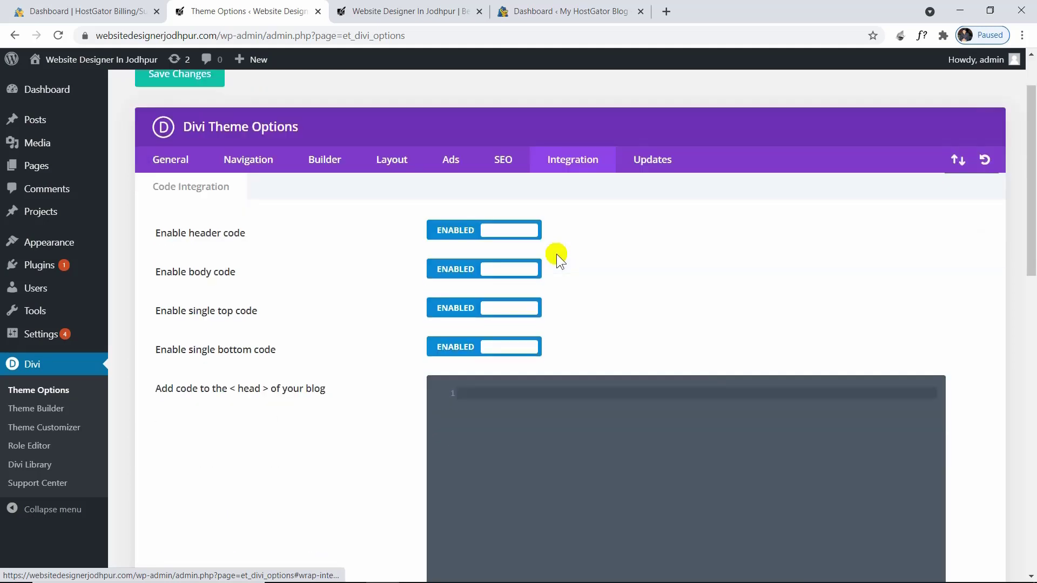
{"action": "scroll", "coordinate": [556, 258], "scroll_direction": "down", "scroll_amount": 5}
{"action": "scroll", "coordinate": [490, 162], "scroll_direction": "down", "scroll_amount": 4}
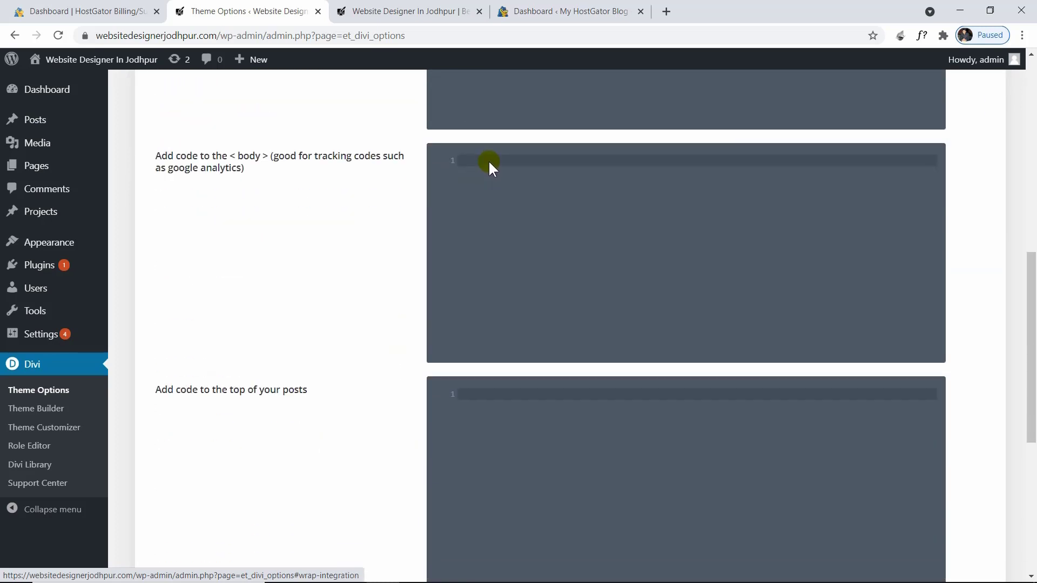
{"action": "scroll", "coordinate": [490, 164], "scroll_direction": "up", "scroll_amount": 9}
{"action": "scroll", "coordinate": [493, 171], "scroll_direction": "up", "scroll_amount": 2}
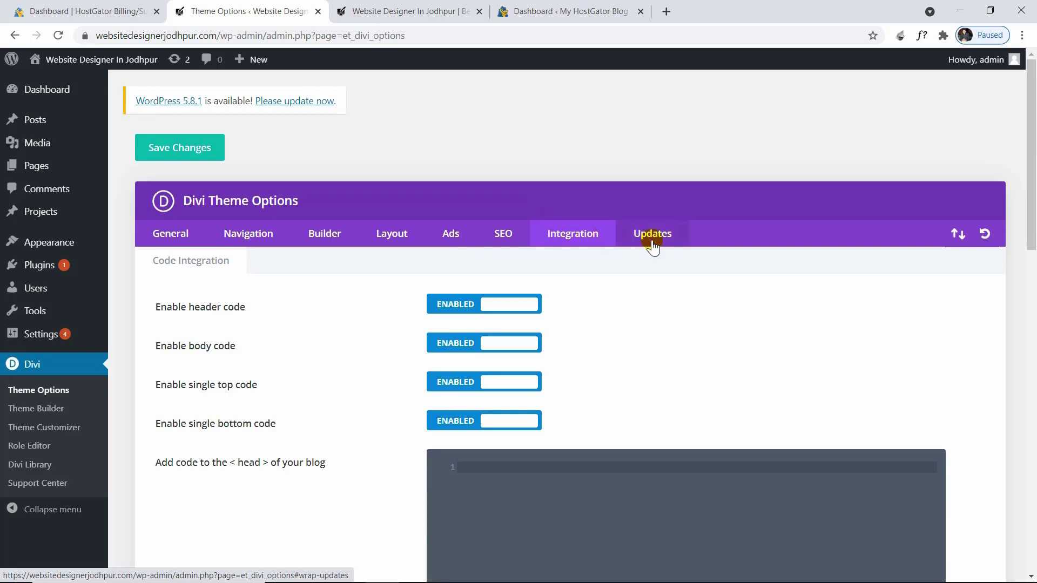
{"action": "left_click", "coordinate": [650, 241]}
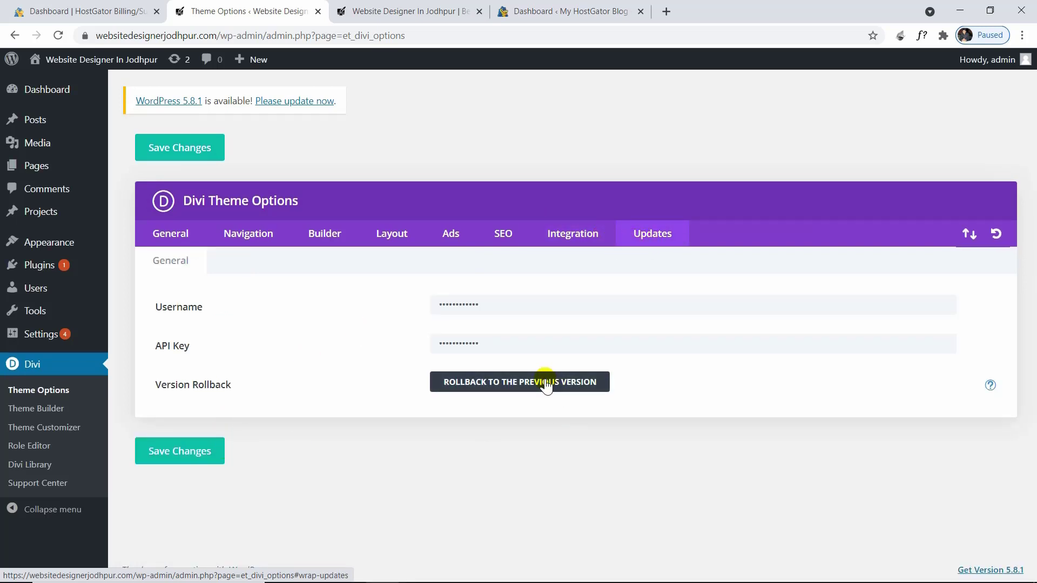
Step: Enable the Single Post 468x60 banner in the theme's advertisement options
{"action": "left_click", "coordinate": [439, 239]}
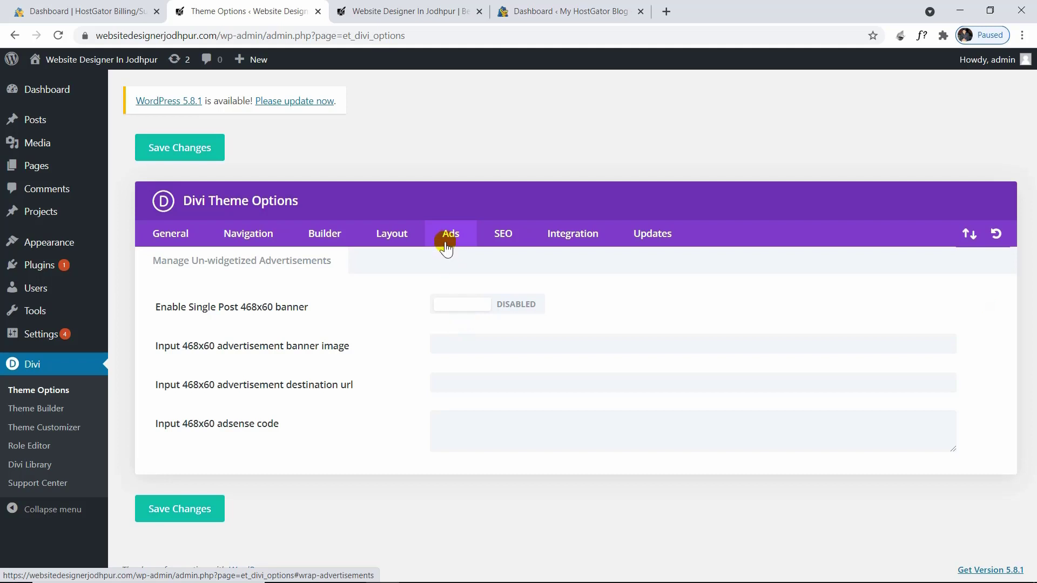
{"action": "left_click", "coordinate": [512, 311]}
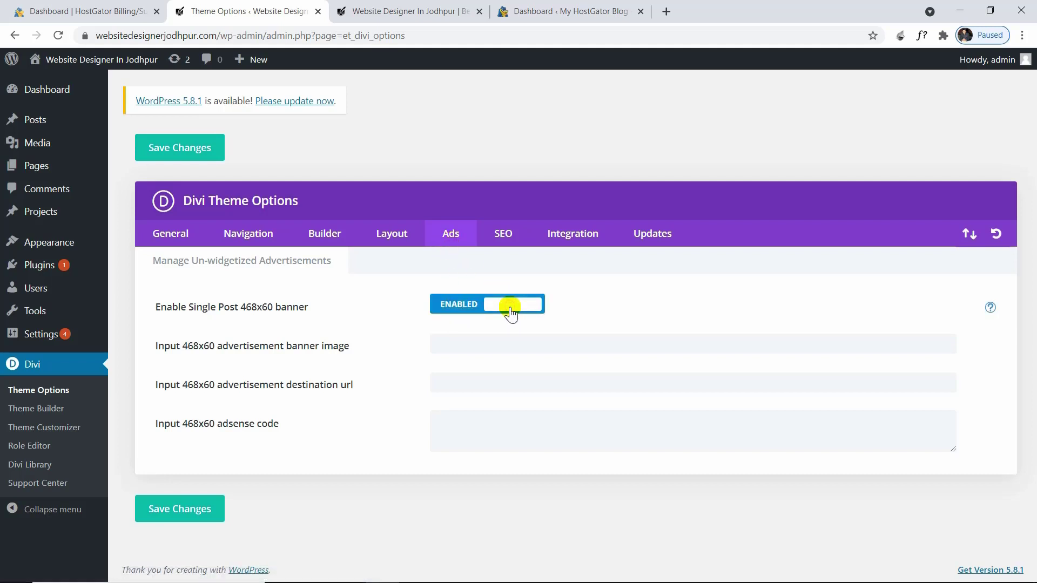
Step: Disable the Single Post 468x60 banner and look through the theme's post, page and general layout settings
{"action": "left_click", "coordinate": [477, 303]}
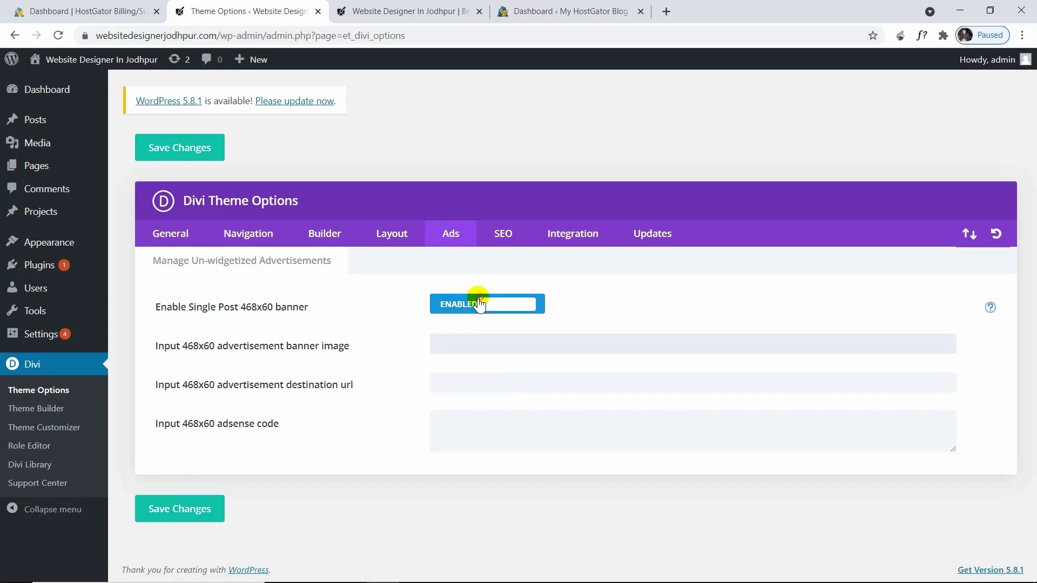
{"action": "left_click", "coordinate": [405, 234]}
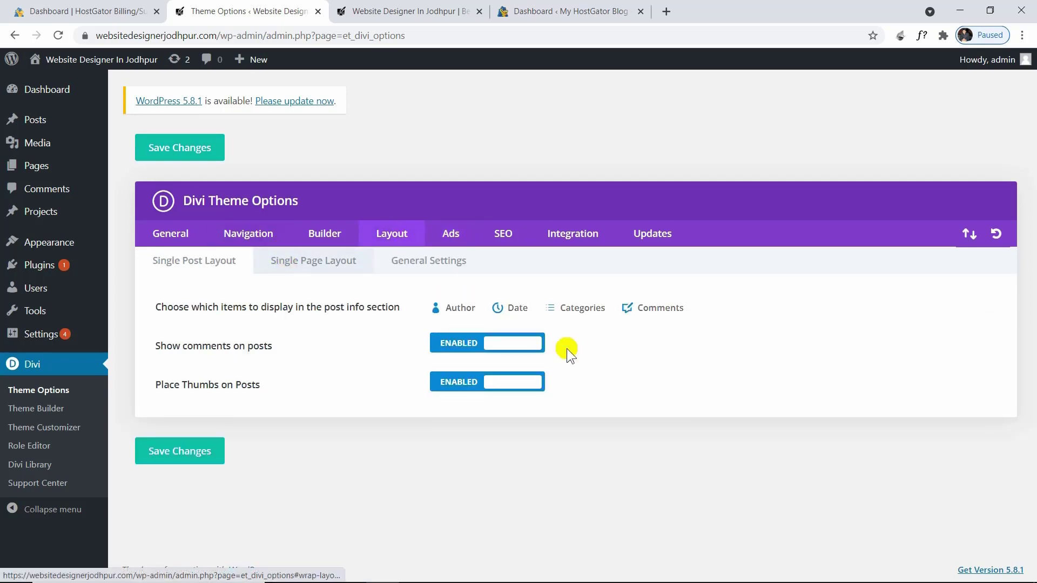
{"action": "left_click", "coordinate": [343, 262]}
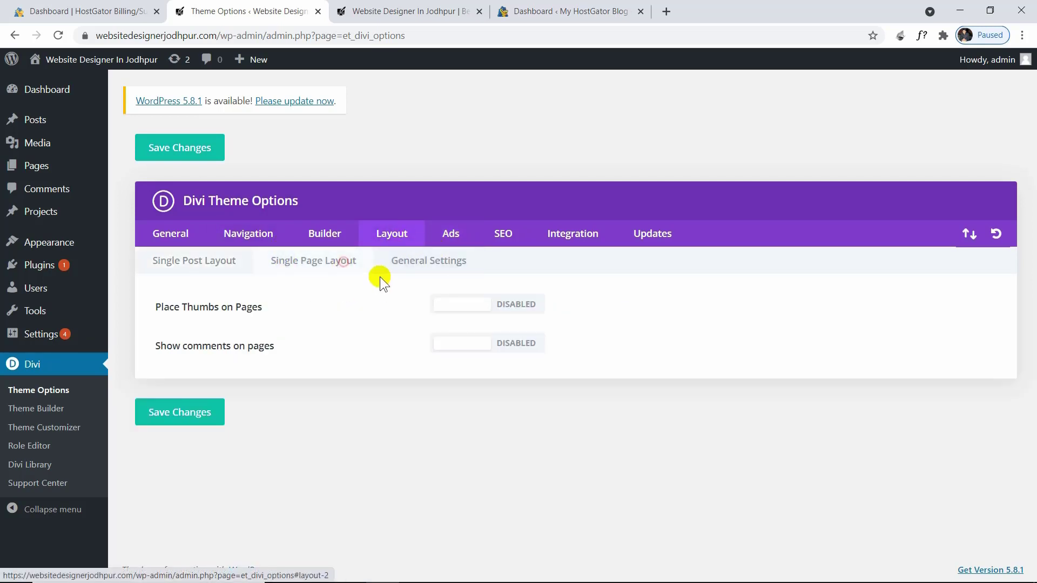
{"action": "left_click", "coordinate": [398, 266]}
{"action": "left_click", "coordinate": [221, 261]}
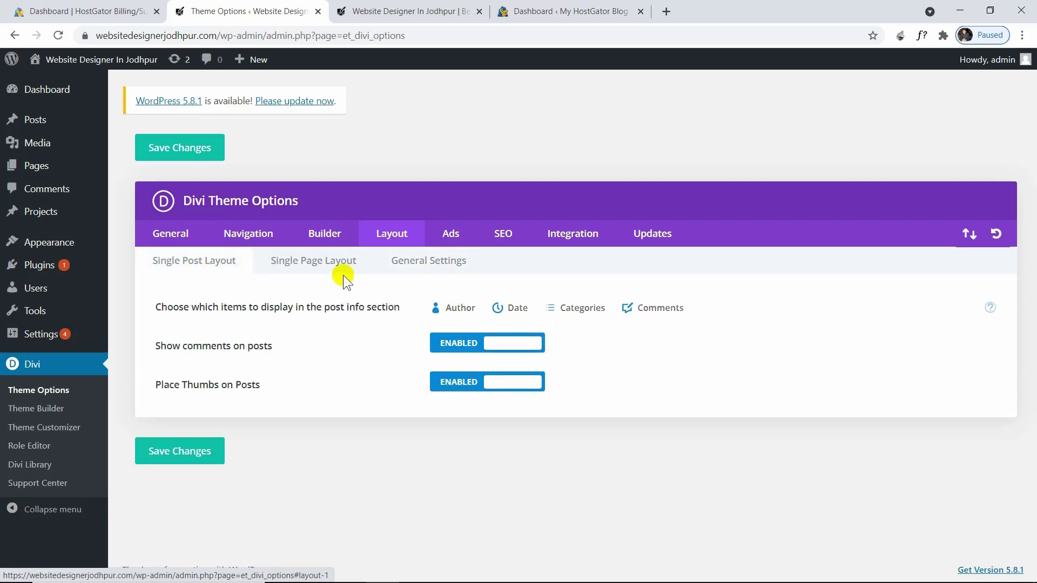
Step: Disable Static CSS File Generation in the advanced Builder options and save the theme options
{"action": "left_click", "coordinate": [314, 233]}
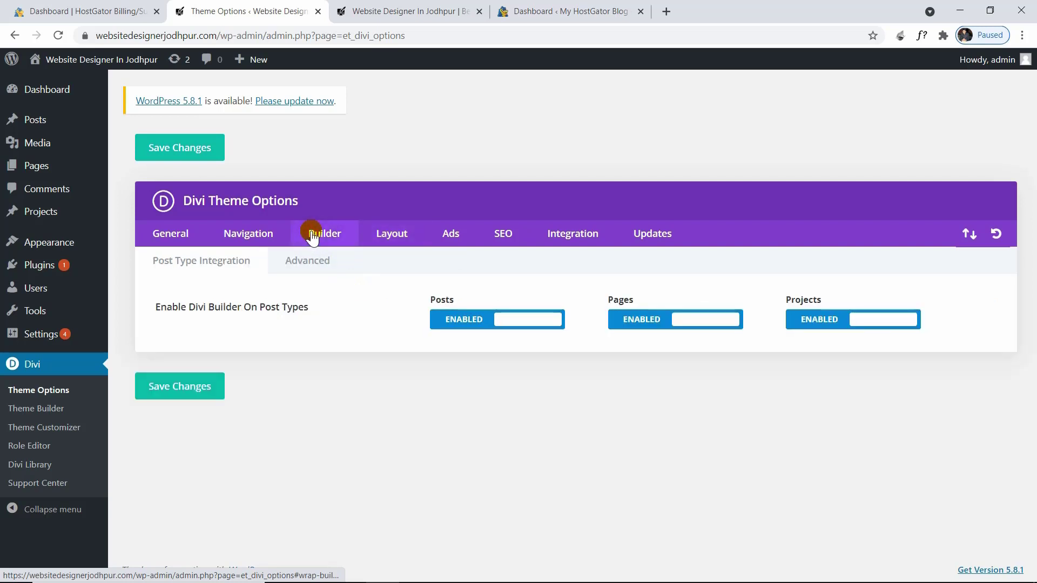
{"action": "left_click", "coordinate": [307, 260]}
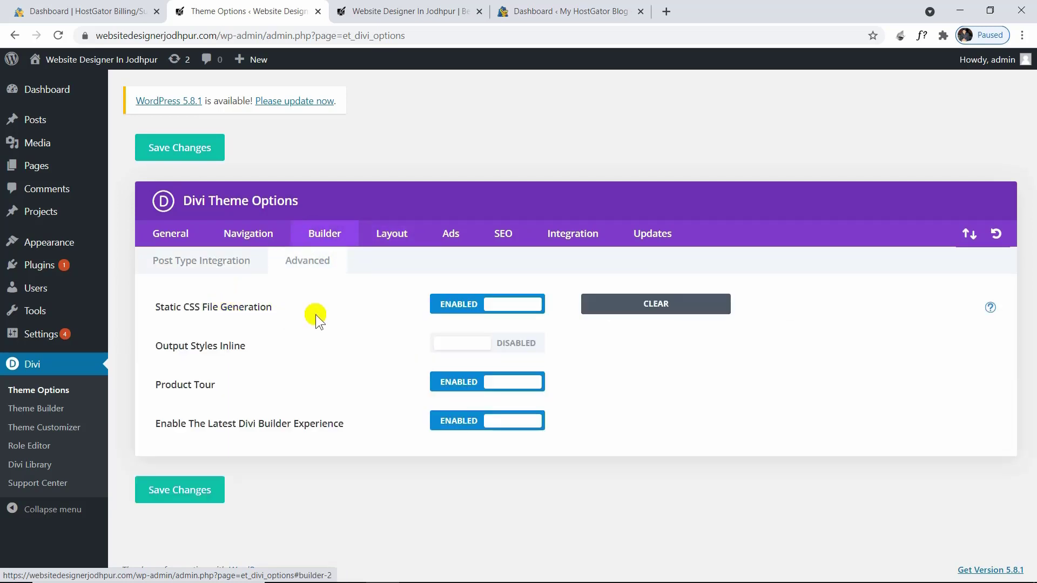
{"action": "left_click", "coordinate": [504, 304]}
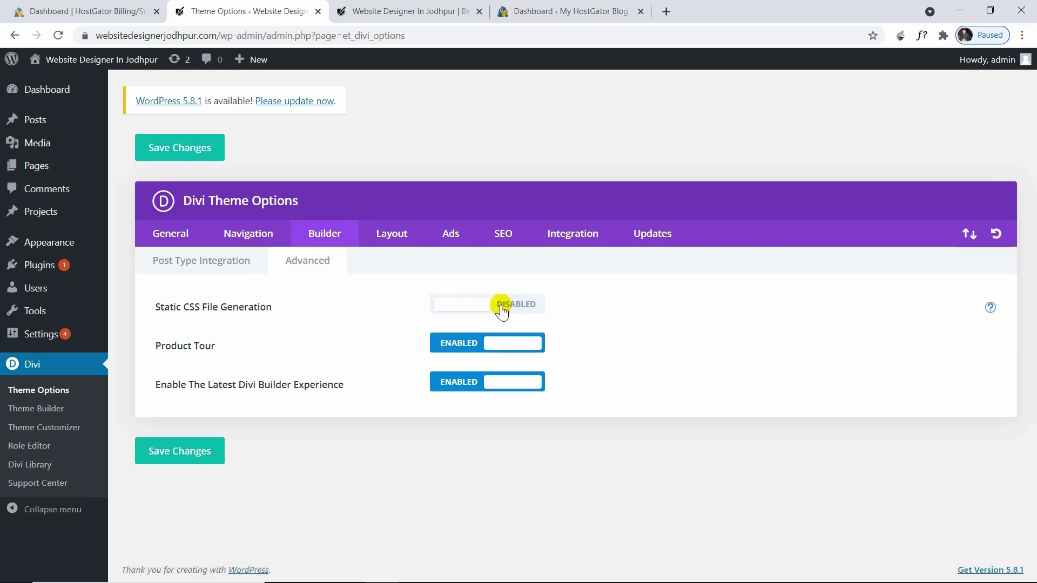
{"action": "left_click", "coordinate": [211, 452]}
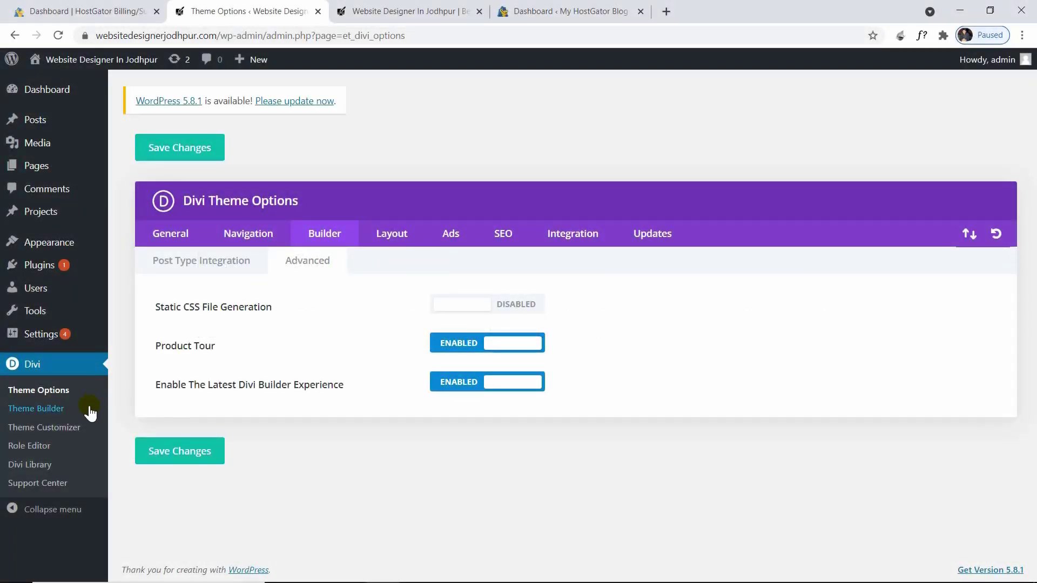
Step: Open the Theme Builder and examine the live website's current header, page sections and footer
{"action": "left_click", "coordinate": [68, 412]}
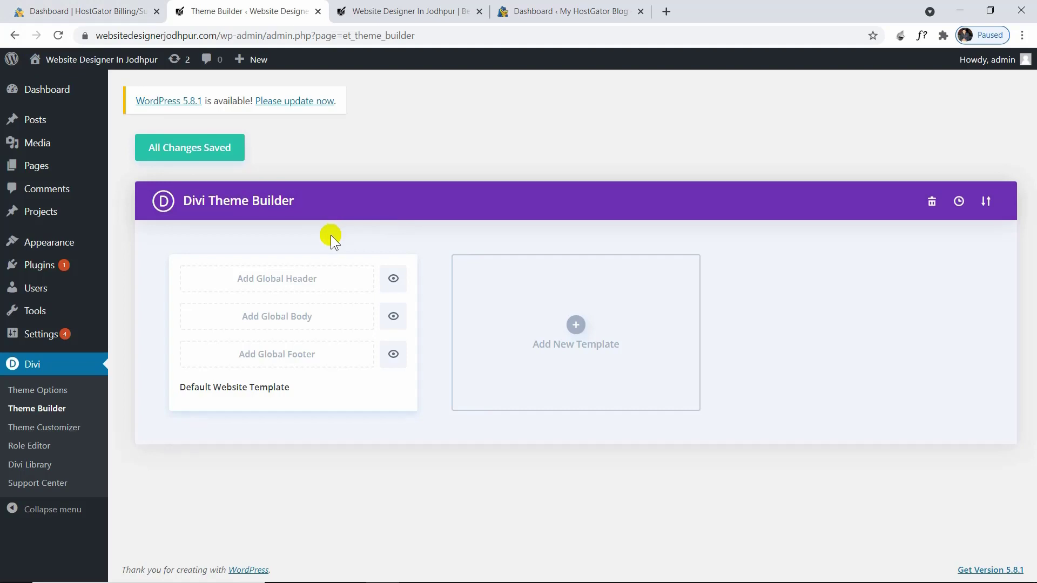
{"action": "left_click", "coordinate": [410, 10]}
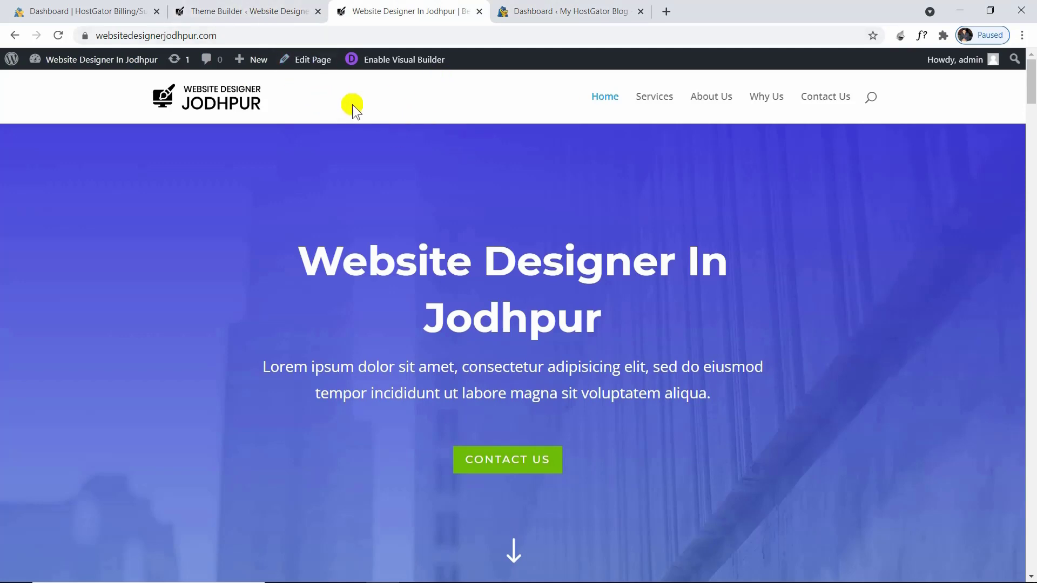
{"action": "scroll", "coordinate": [375, 181], "scroll_direction": "down", "scroll_amount": 15}
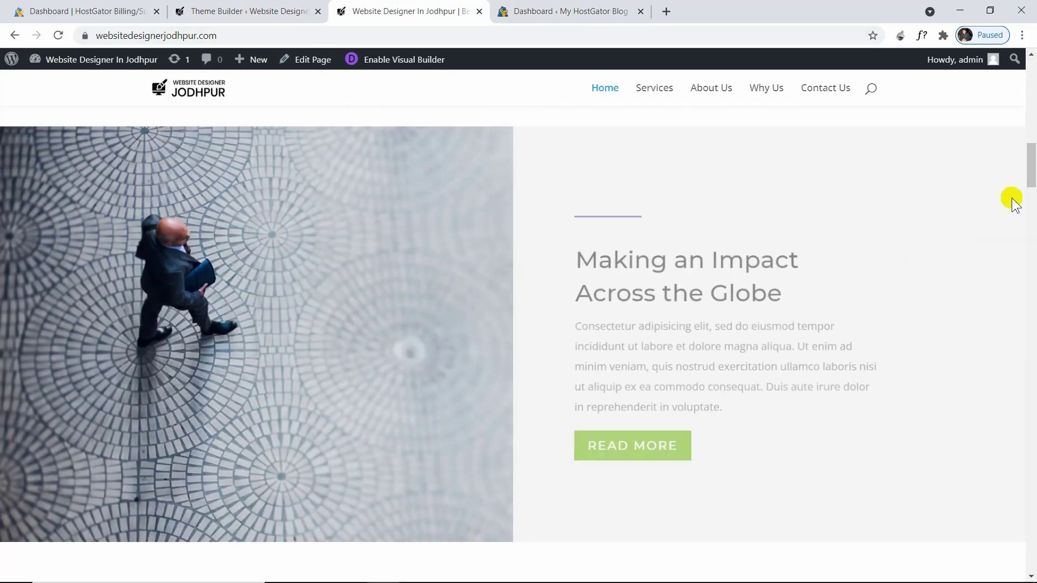
{"action": "left_click_drag", "start_coordinate": [1030, 156], "coordinate": [1026, 565]}
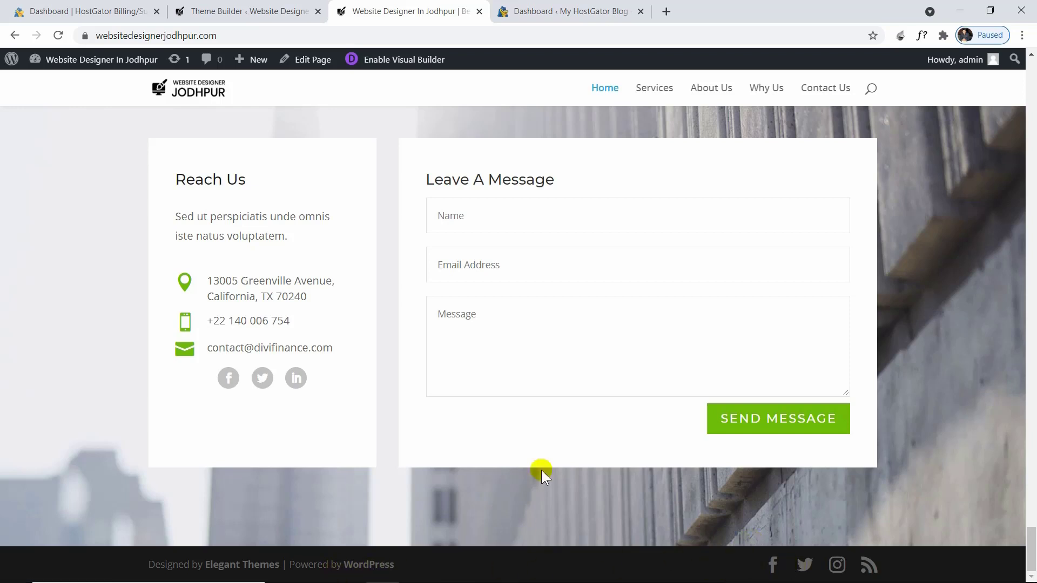
{"action": "left_click", "coordinate": [222, 8]}
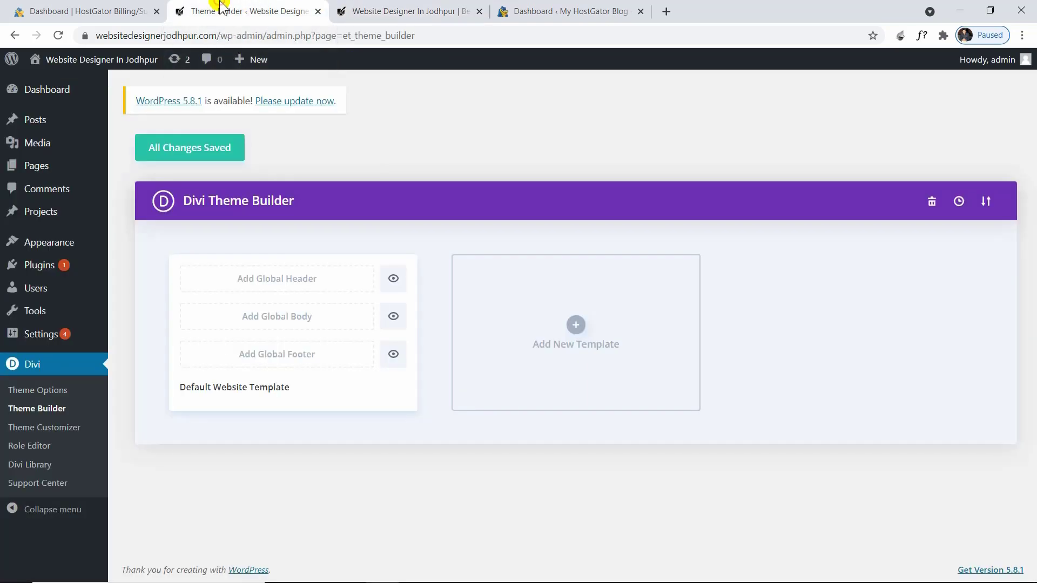
Step: Start a global header layout from scratch and insert a Menu module in its first row
{"action": "left_click", "coordinate": [291, 279]}
{"action": "left_click", "coordinate": [249, 287]}
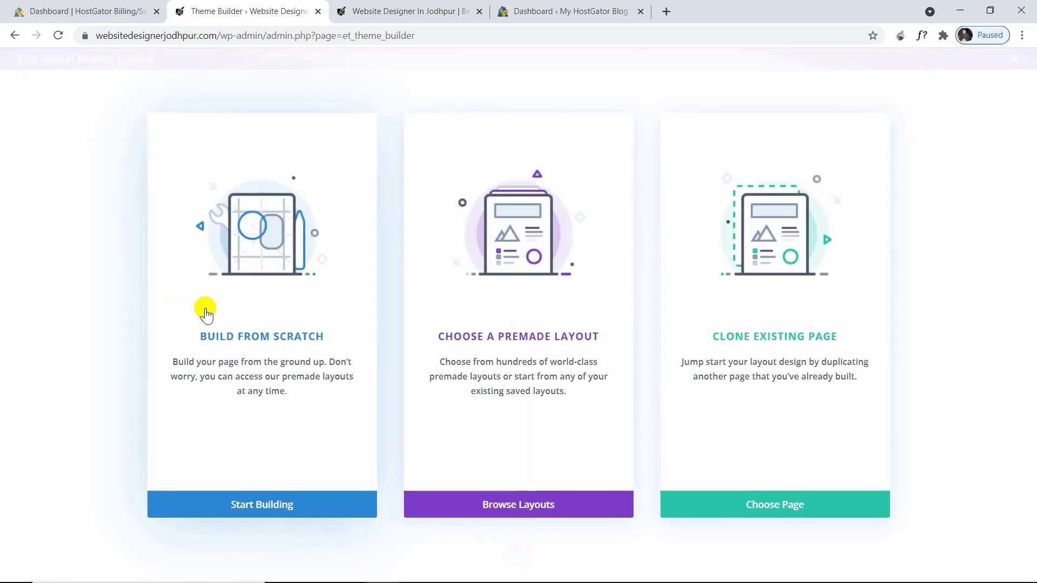
{"action": "left_click", "coordinate": [234, 318]}
{"action": "left_click", "coordinate": [459, 208]}
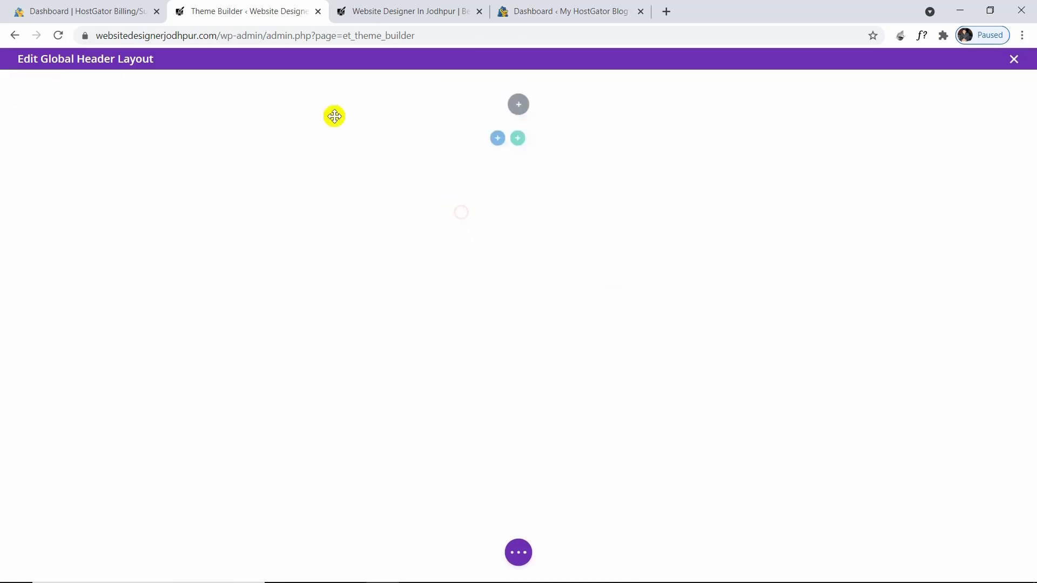
{"action": "type", "text": "men"}
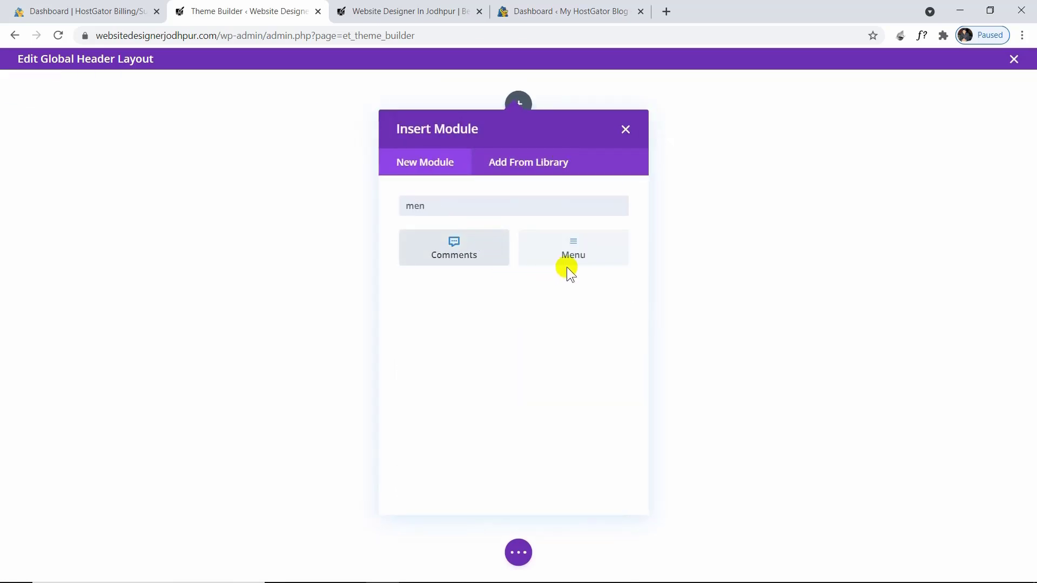
{"action": "left_click", "coordinate": [596, 254]}
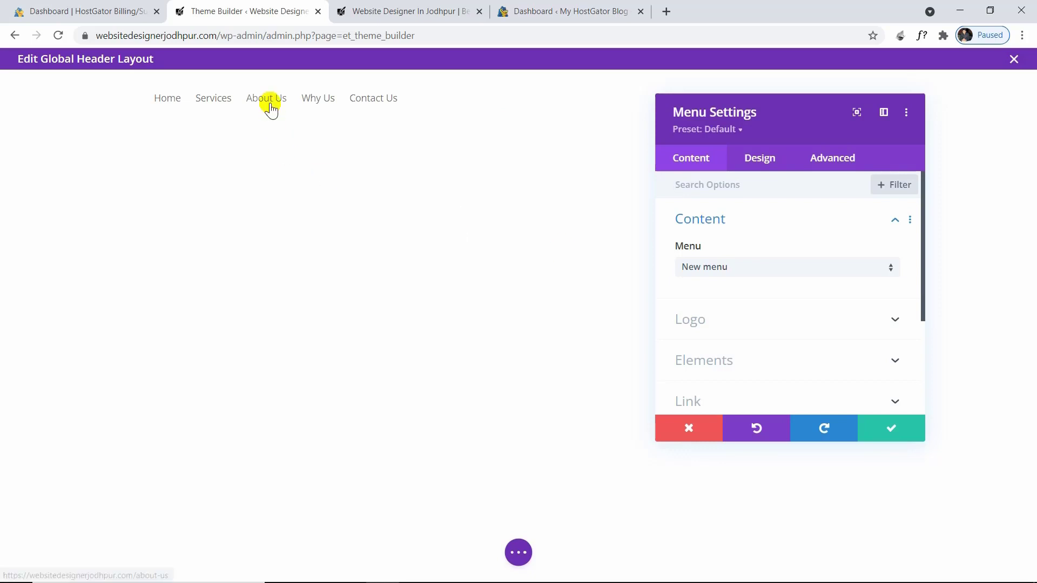
Step: Set logo.png from the media library as the header menu's logo
{"action": "left_click", "coordinate": [740, 319]}
{"action": "left_click", "coordinate": [778, 278]}
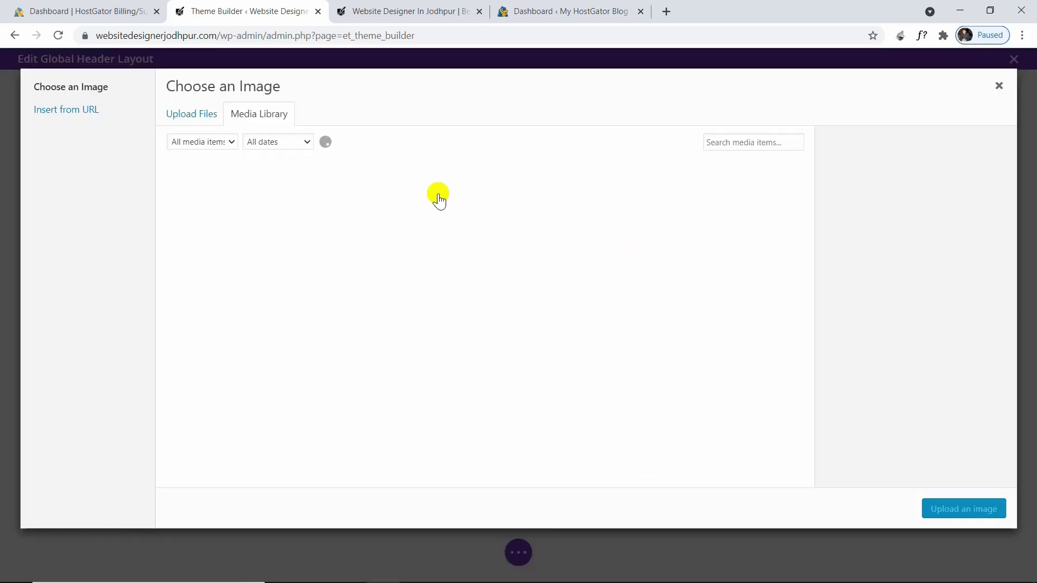
{"action": "left_click", "coordinate": [722, 227]}
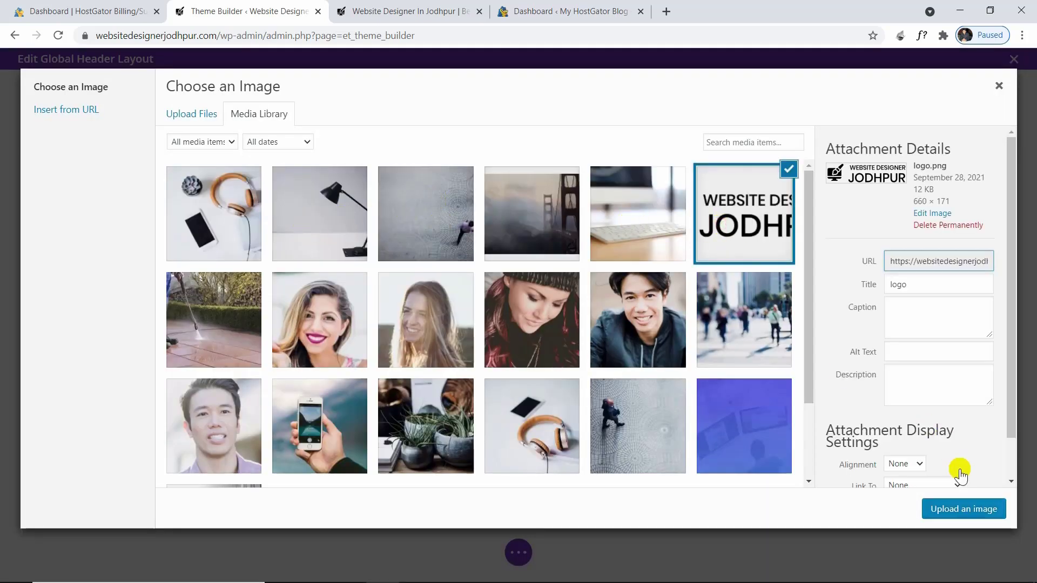
{"action": "left_click", "coordinate": [972, 507]}
Step: Try out the shopping cart and search icons in the header menu's elements
{"action": "scroll", "coordinate": [772, 339], "scroll_direction": "down", "scroll_amount": 3}
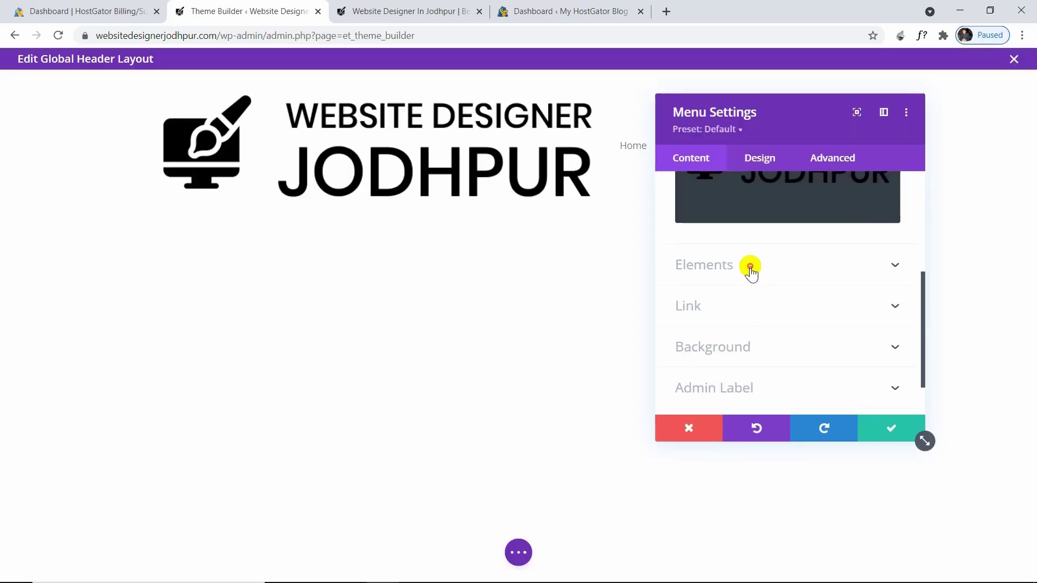
{"action": "left_click", "coordinate": [750, 266]}
{"action": "left_click_drag", "start_coordinate": [789, 127], "coordinate": [362, 72]}
{"action": "left_click", "coordinate": [285, 216]}
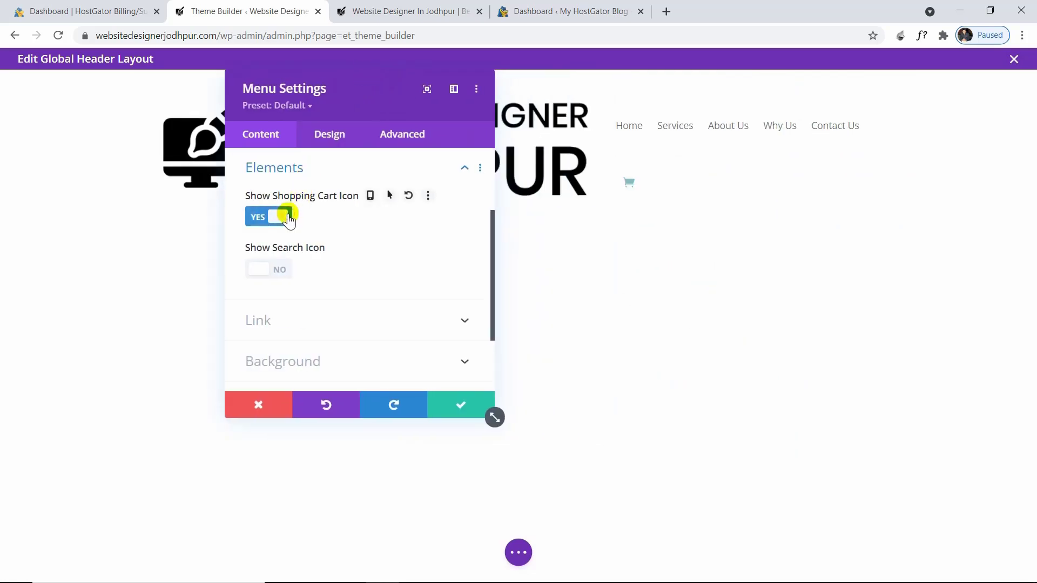
{"action": "left_click", "coordinate": [281, 269]}
{"action": "left_click", "coordinate": [282, 270]}
{"action": "left_click", "coordinate": [279, 216]}
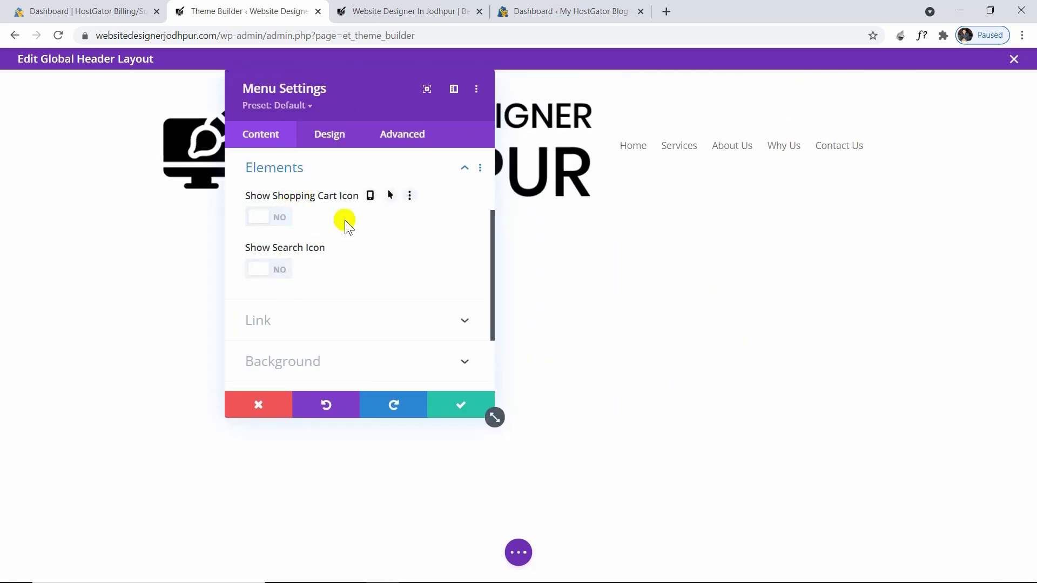
{"action": "scroll", "coordinate": [330, 227], "scroll_direction": "up", "scroll_amount": 2}
{"action": "left_click", "coordinate": [327, 229]}
Step: Set the header menu logo's maximum height to 50px in the menu's sizing settings
{"action": "left_click_drag", "start_coordinate": [365, 110], "coordinate": [611, 238]}
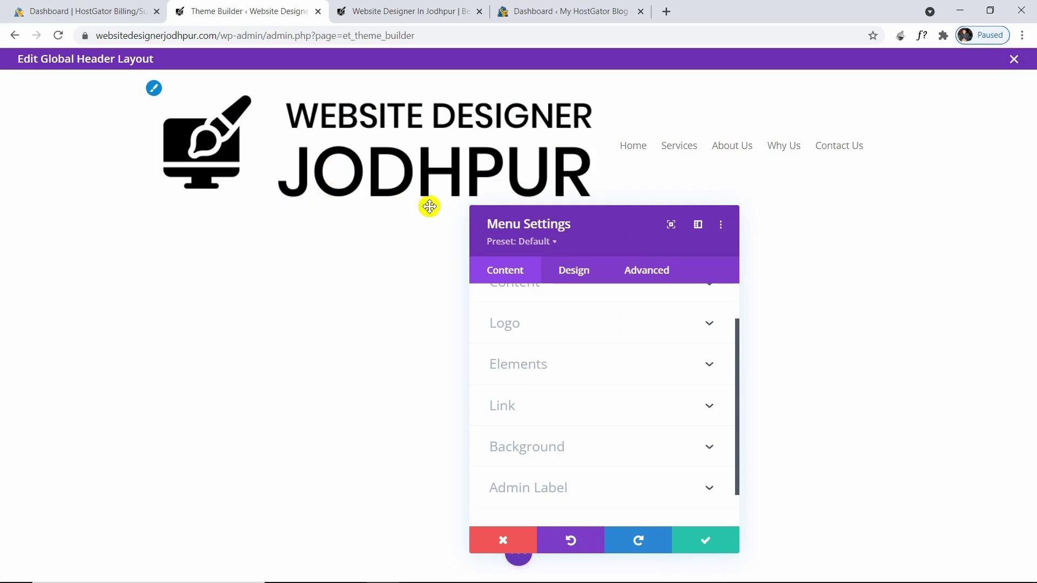
{"action": "left_click", "coordinate": [575, 272]}
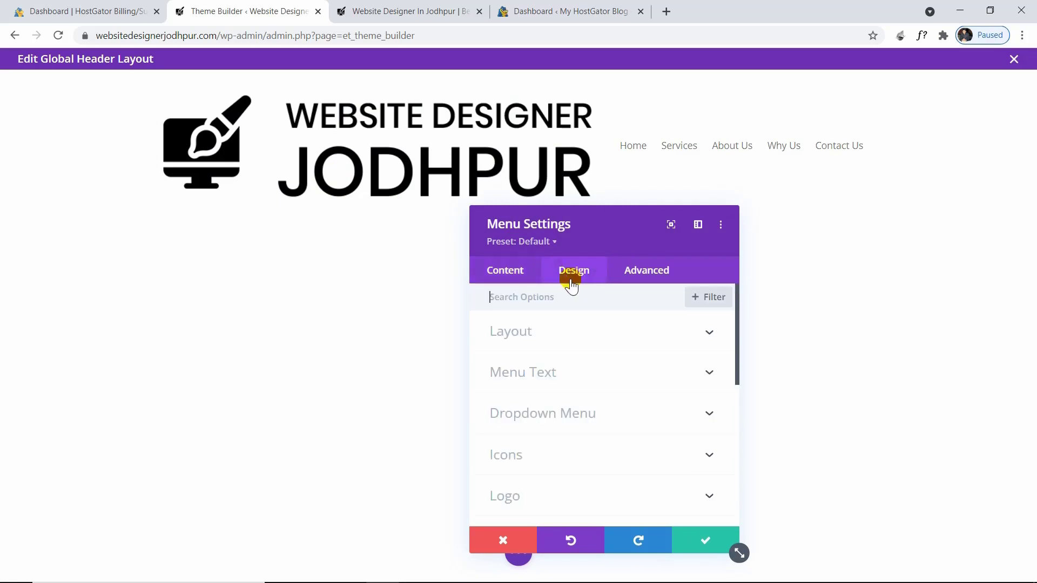
{"action": "scroll", "coordinate": [536, 405], "scroll_direction": "down", "scroll_amount": 3}
{"action": "left_click", "coordinate": [543, 398]}
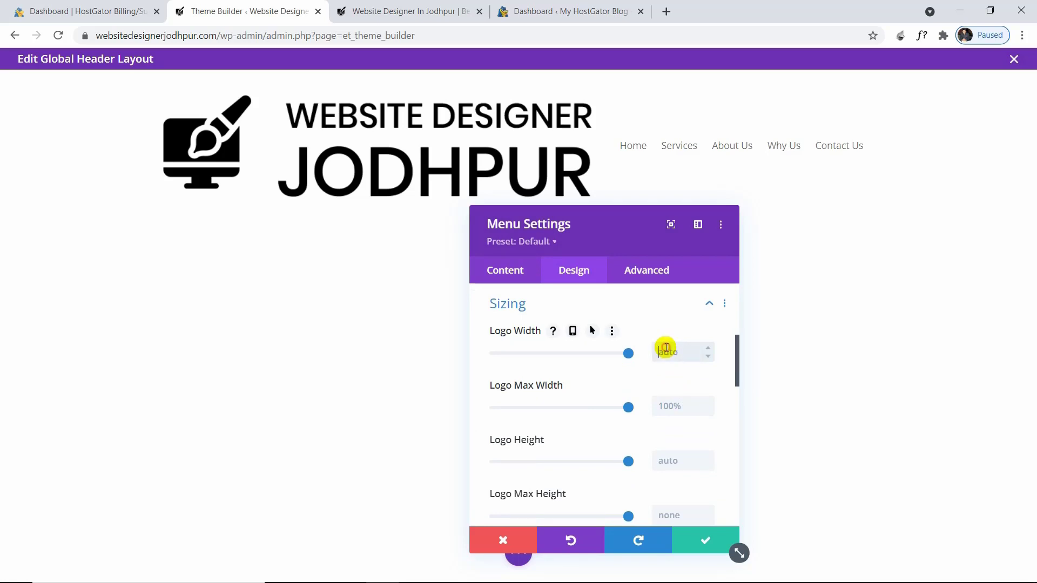
{"action": "scroll", "coordinate": [648, 499], "scroll_direction": "down", "scroll_amount": 2}
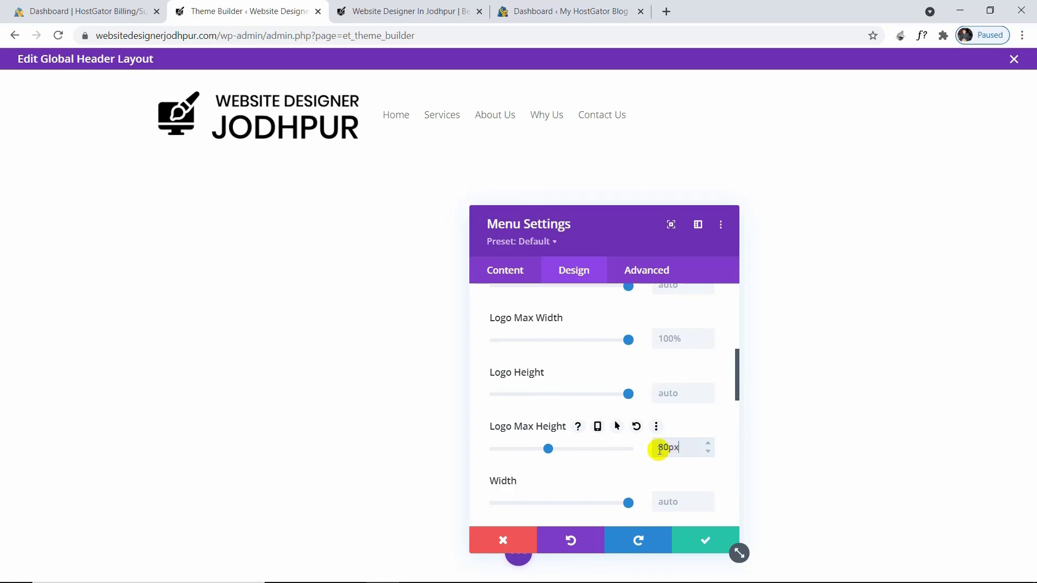
{"action": "type", "text": "5"}
{"action": "scroll", "coordinate": [610, 408], "scroll_direction": "up", "scroll_amount": 1}
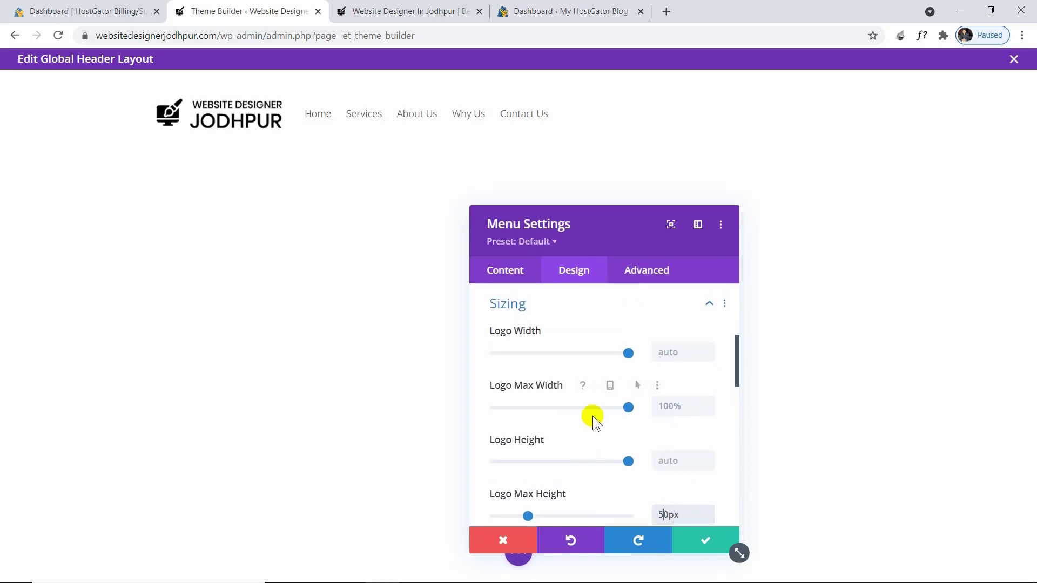
{"action": "scroll", "coordinate": [542, 343], "scroll_direction": "down", "scroll_amount": 3}
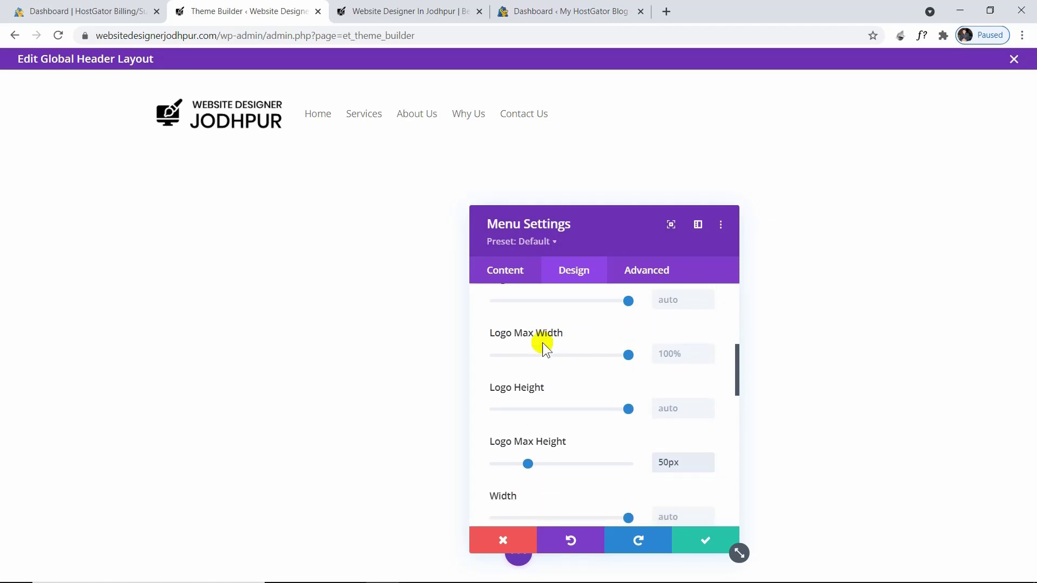
{"action": "scroll", "coordinate": [540, 358], "scroll_direction": "up", "scroll_amount": 3}
{"action": "left_click", "coordinate": [532, 311]}
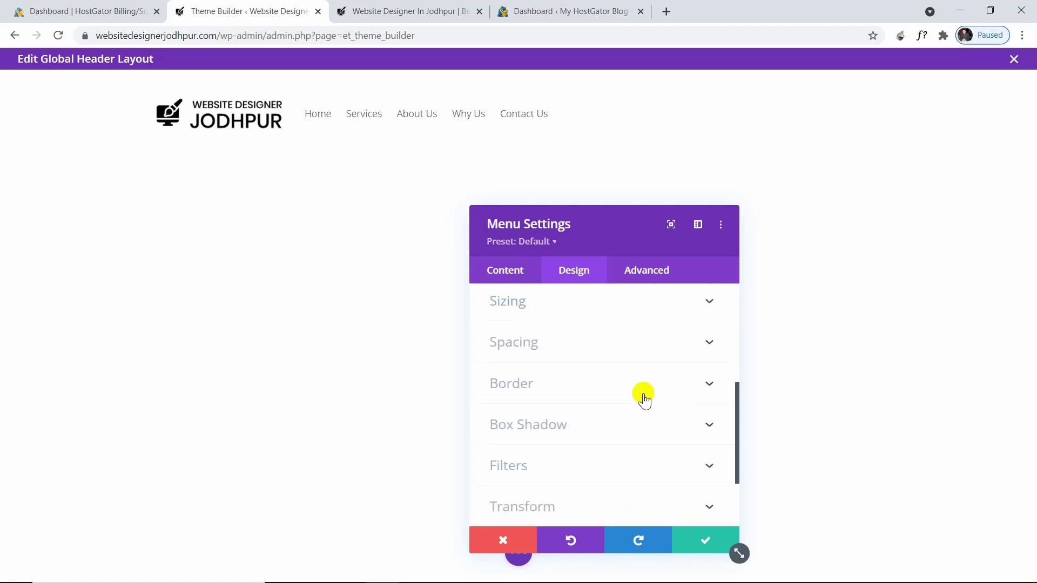
Step: Set the header menu's active link color to black (#000000) and its menu font to Poppins
{"action": "scroll", "coordinate": [546, 379], "scroll_direction": "up", "scroll_amount": 4}
{"action": "scroll", "coordinate": [548, 352], "scroll_direction": "up", "scroll_amount": 1}
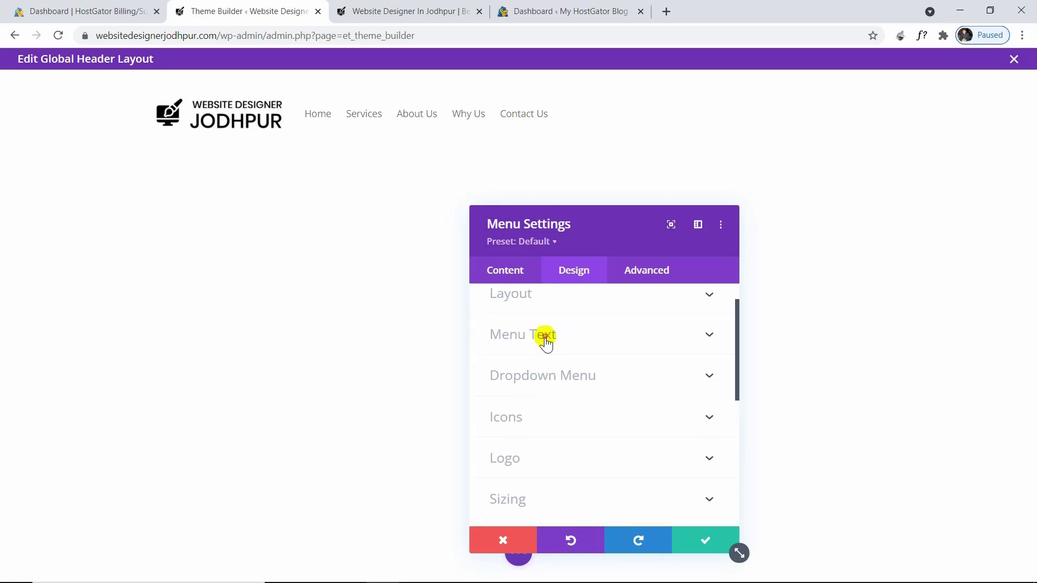
{"action": "left_click", "coordinate": [546, 340]}
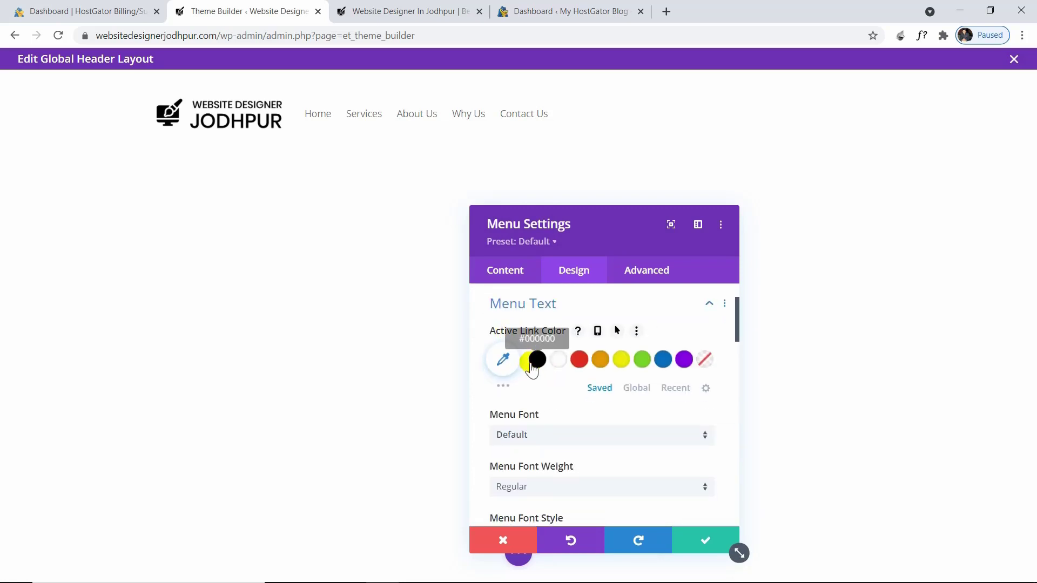
{"action": "left_click", "coordinate": [534, 361]}
{"action": "scroll", "coordinate": [563, 406], "scroll_direction": "down", "scroll_amount": 1}
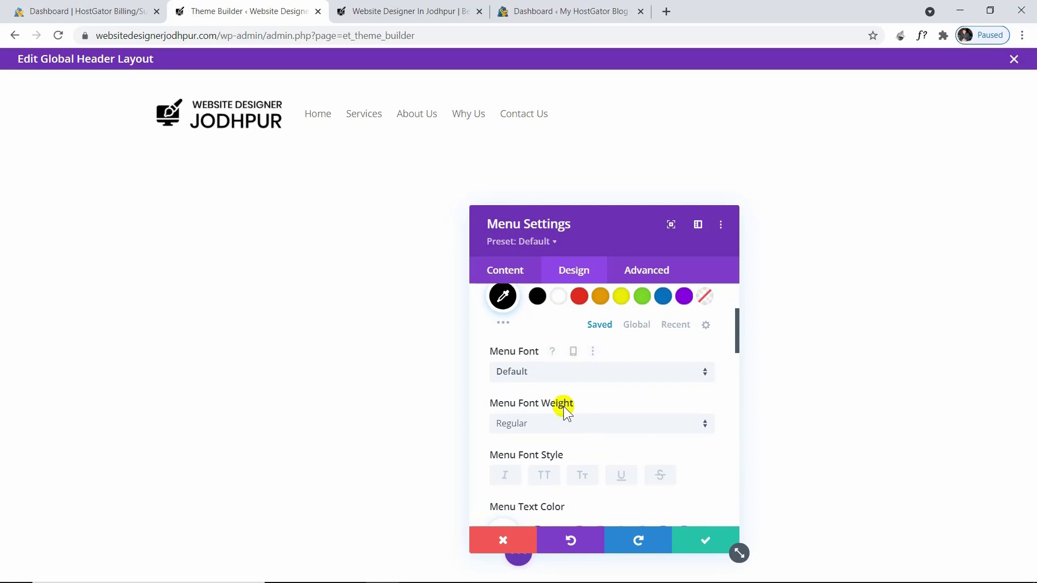
{"action": "left_click", "coordinate": [561, 369]}
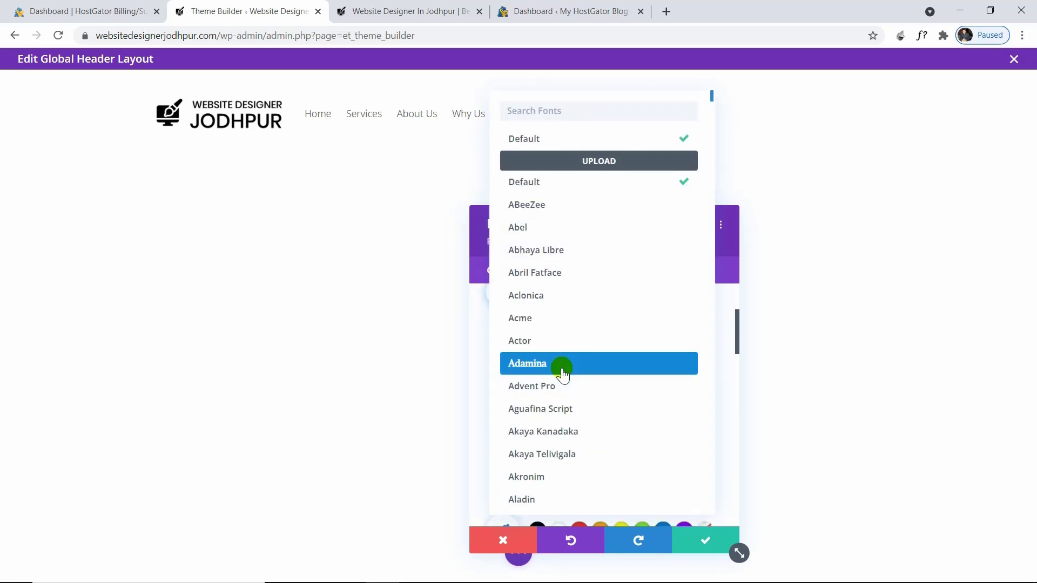
{"action": "type", "text": "pop"}
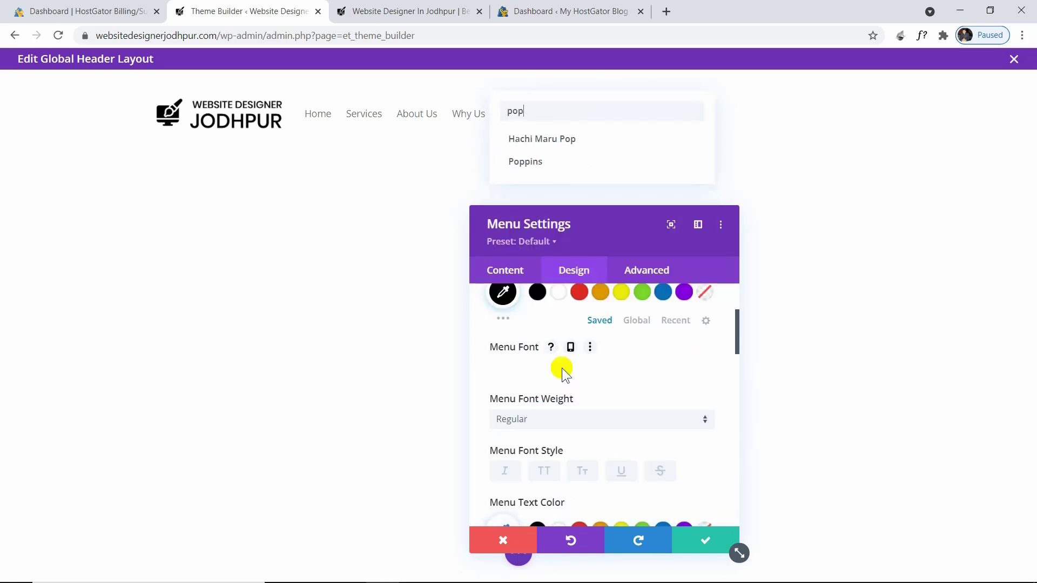
{"action": "left_click", "coordinate": [539, 167]}
{"action": "scroll", "coordinate": [557, 432], "scroll_direction": "down", "scroll_amount": 2}
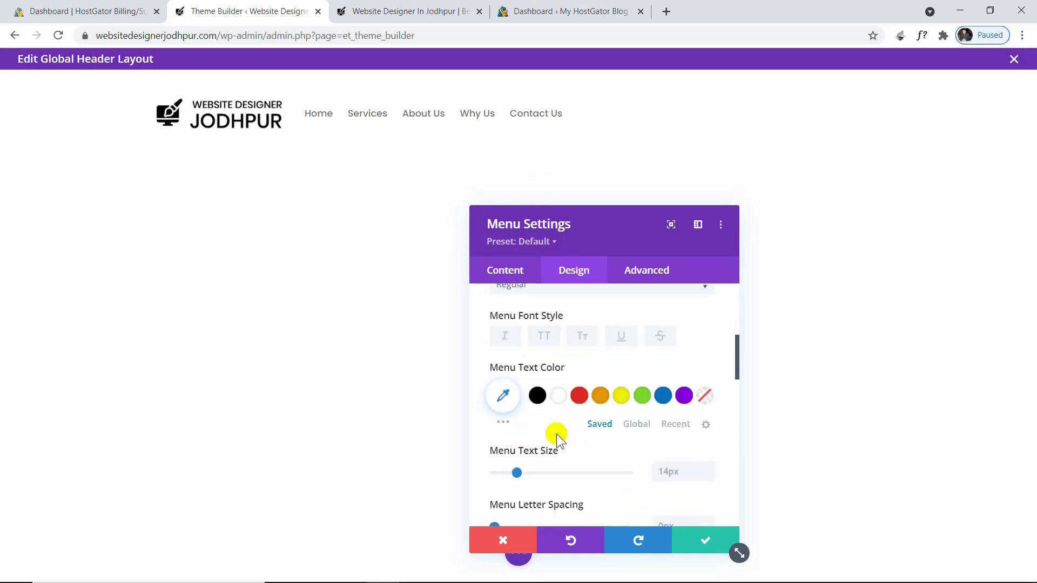
Step: Set the header menu's text color to black (#000000) and increase the menu text size slightly
{"action": "left_click", "coordinate": [665, 401]}
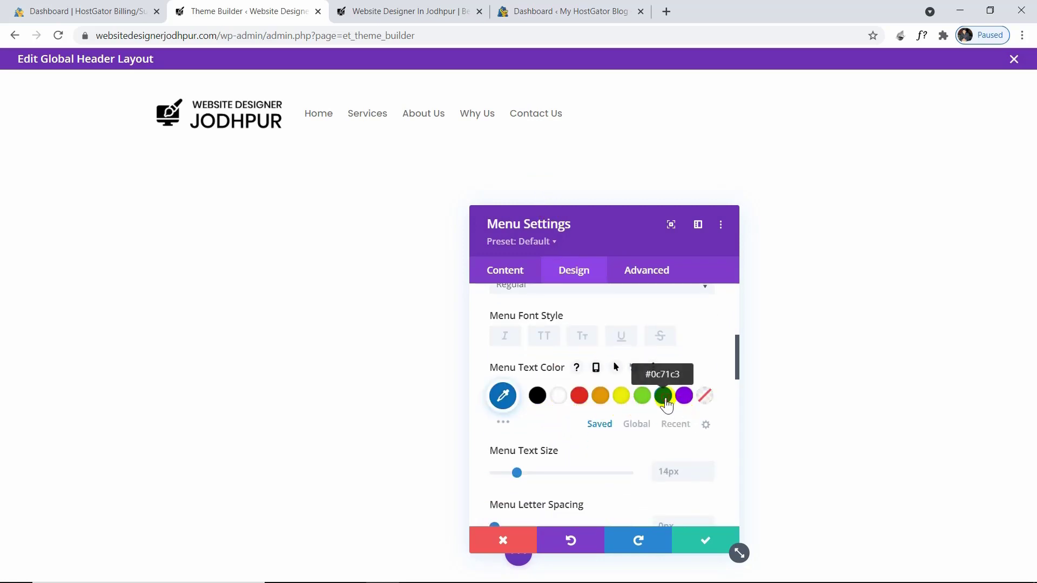
{"action": "left_click", "coordinate": [537, 396]}
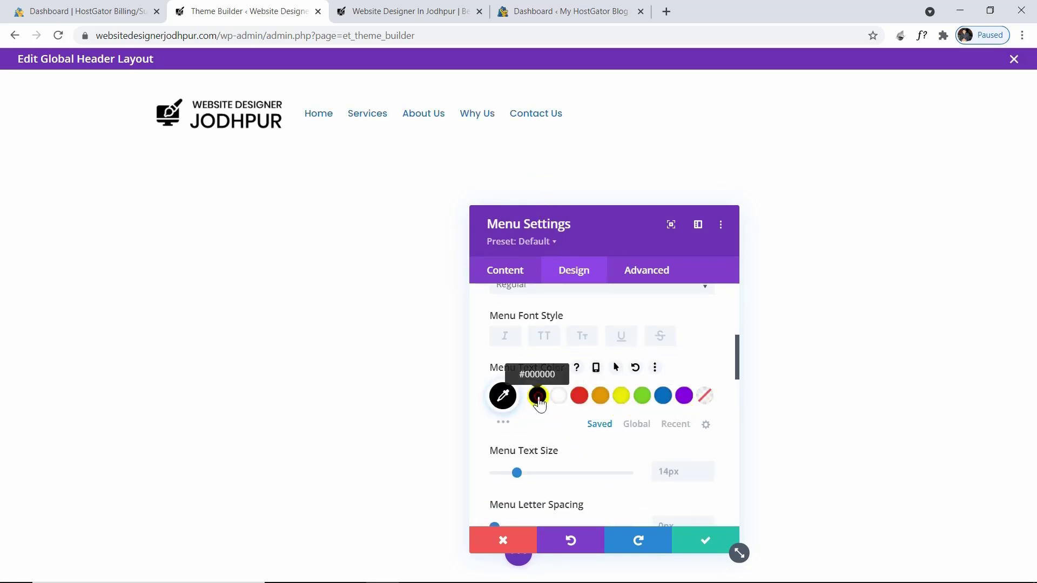
{"action": "scroll", "coordinate": [641, 417], "scroll_direction": "down", "scroll_amount": 1}
{"action": "left_click", "coordinate": [705, 400]}
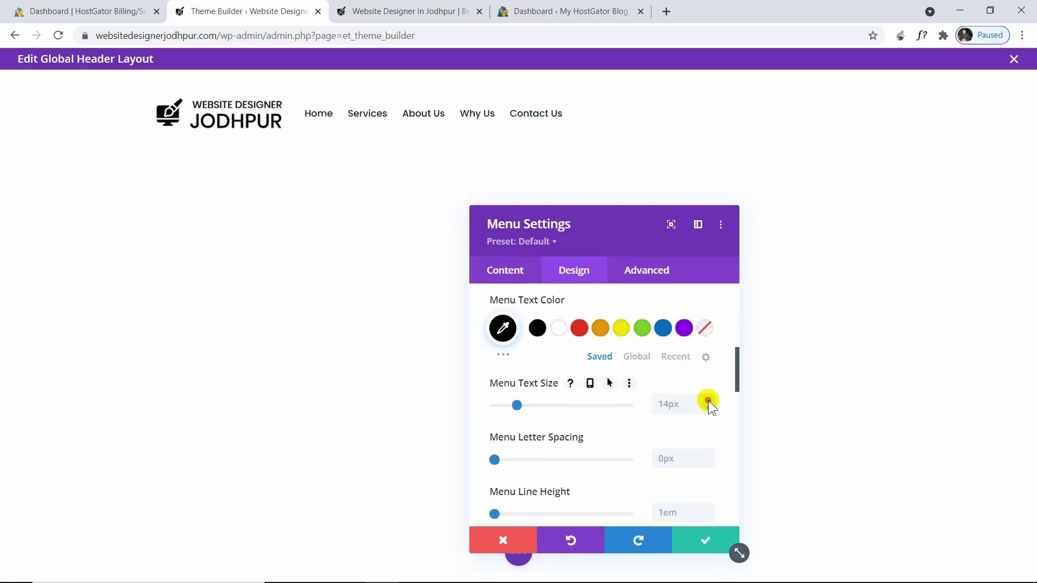
{"action": "key", "text": "Up"}
{"action": "key", "text": "Up"}
Step: Right-align the header menu's text, make the links all uppercase, and save the menu settings
{"action": "scroll", "coordinate": [614, 430], "scroll_direction": "down", "scroll_amount": 5}
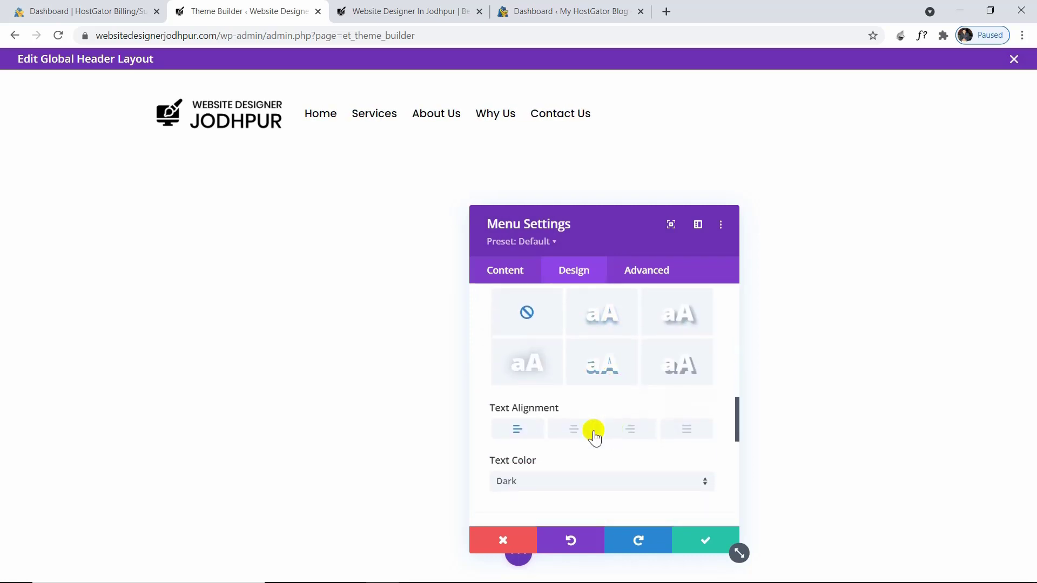
{"action": "left_click", "coordinate": [630, 431]}
{"action": "scroll", "coordinate": [622, 428], "scroll_direction": "up", "scroll_amount": 3}
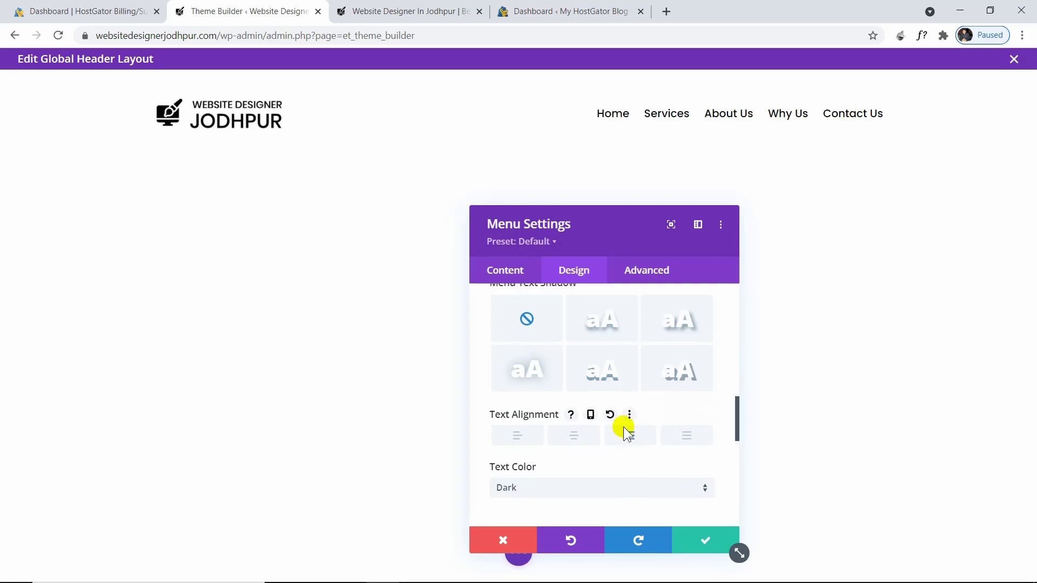
{"action": "scroll", "coordinate": [623, 427], "scroll_direction": "up", "scroll_amount": 5}
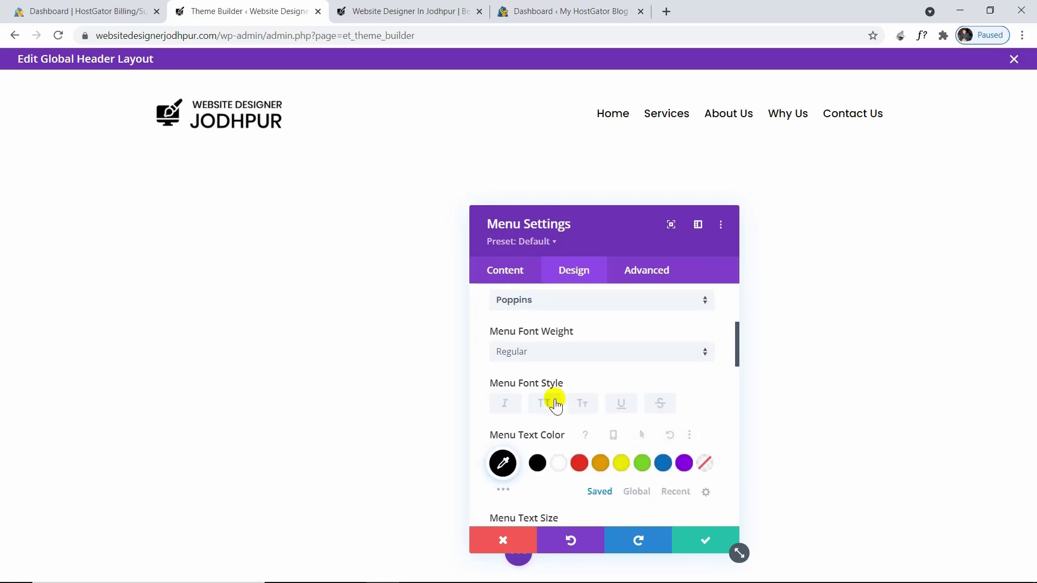
{"action": "left_click", "coordinate": [548, 404]}
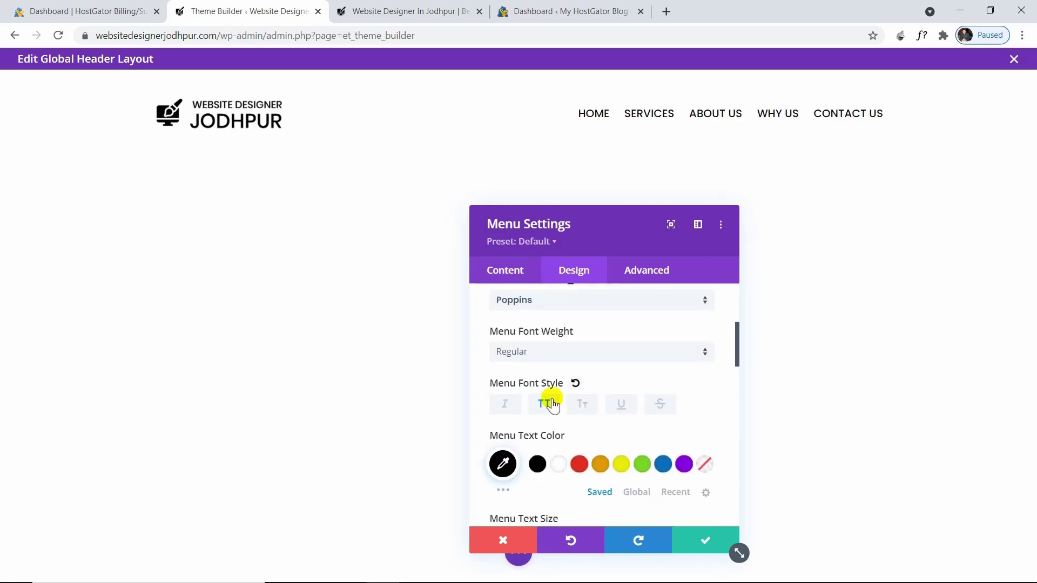
{"action": "left_click", "coordinate": [686, 543]}
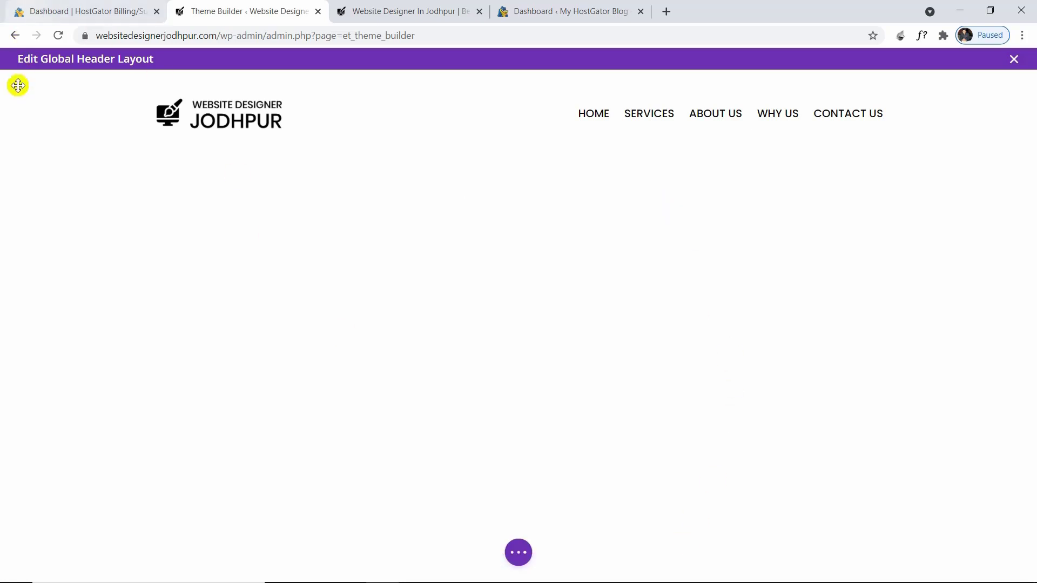
Step: Give the header section the preset box shadow that falls along its bottom edge, and save the section settings
{"action": "left_click", "coordinate": [34, 84]}
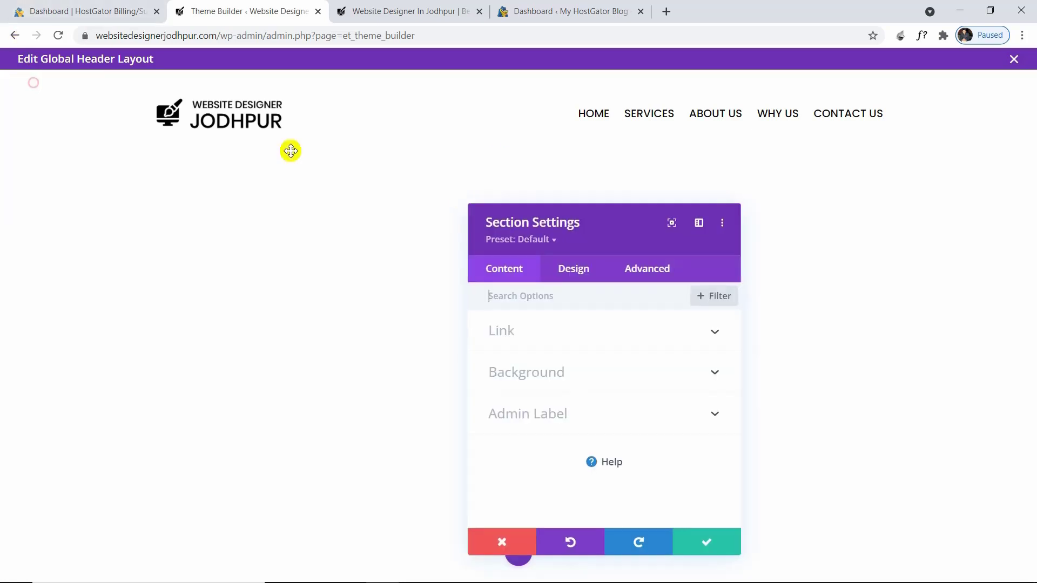
{"action": "left_click", "coordinate": [586, 282]}
{"action": "scroll", "coordinate": [520, 475], "scroll_direction": "down", "scroll_amount": 2}
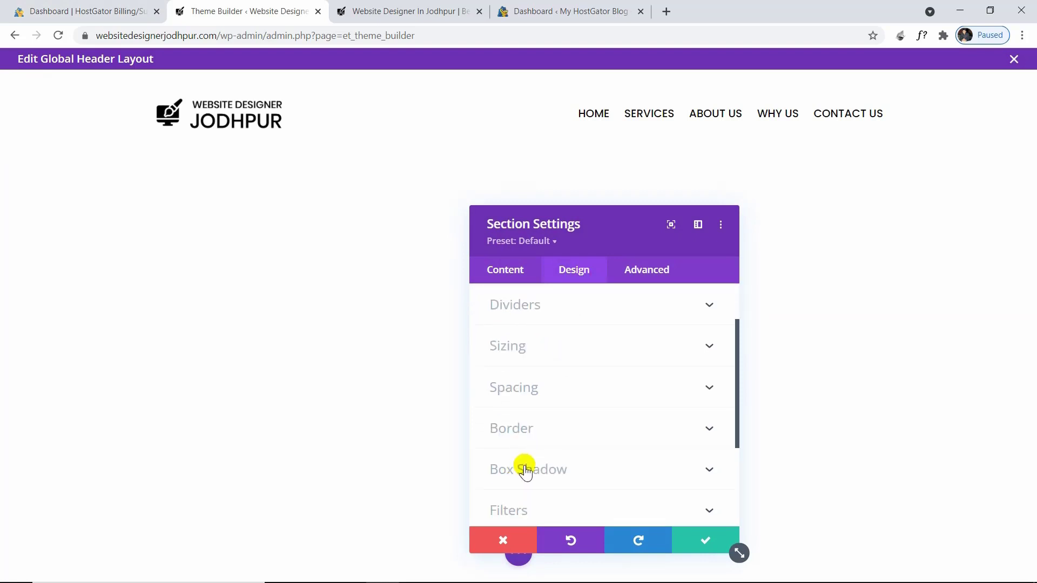
{"action": "left_click", "coordinate": [525, 470]}
{"action": "left_click", "coordinate": [698, 362]}
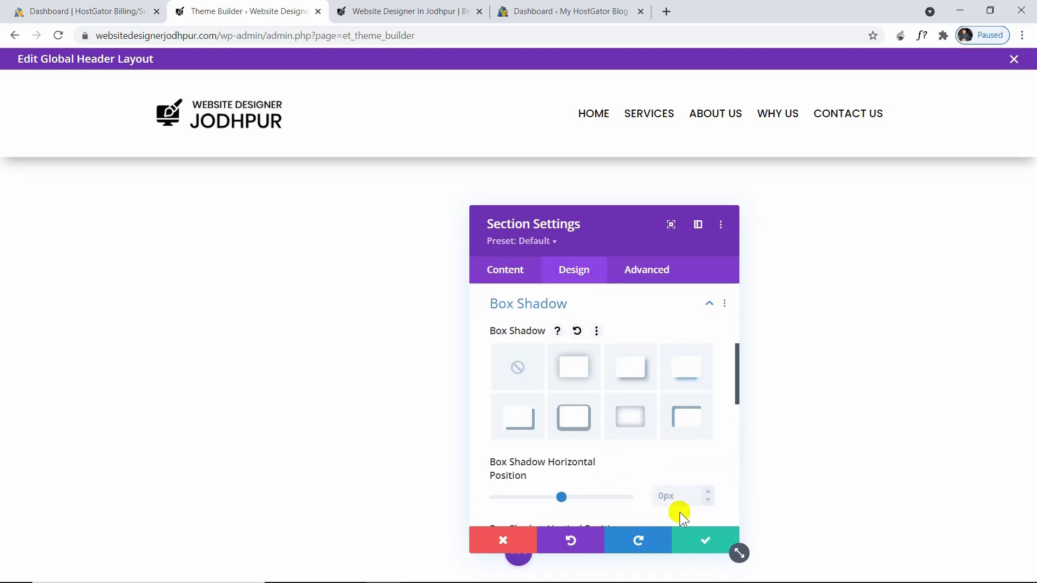
{"action": "left_click", "coordinate": [688, 541]}
Step: Change the header row to a two-thirds and one-third column layout and insert a Button module in the empty column
{"action": "mouse_move", "coordinate": [243, 102]}
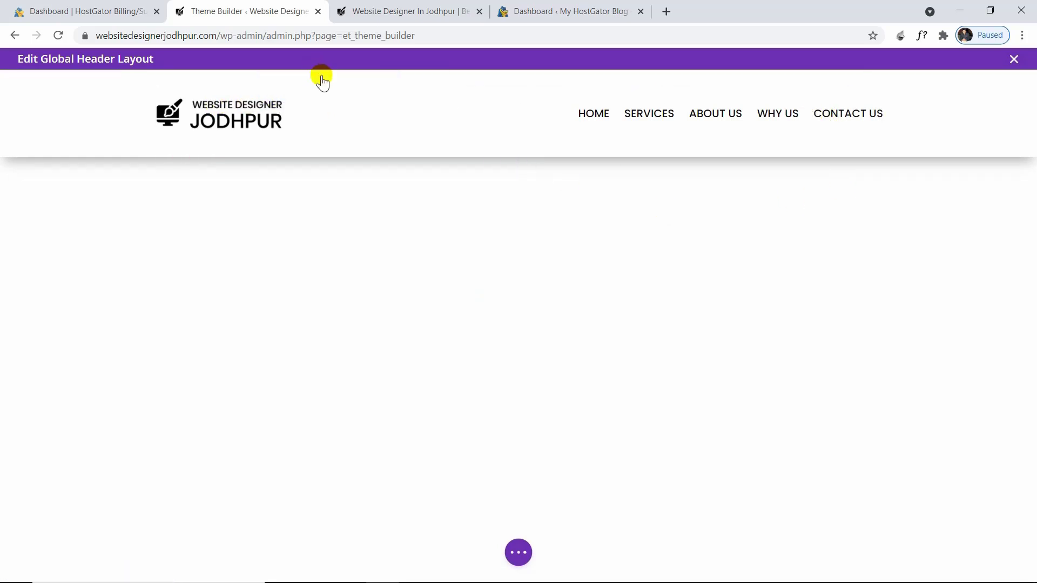
{"action": "left_click", "coordinate": [333, 86]}
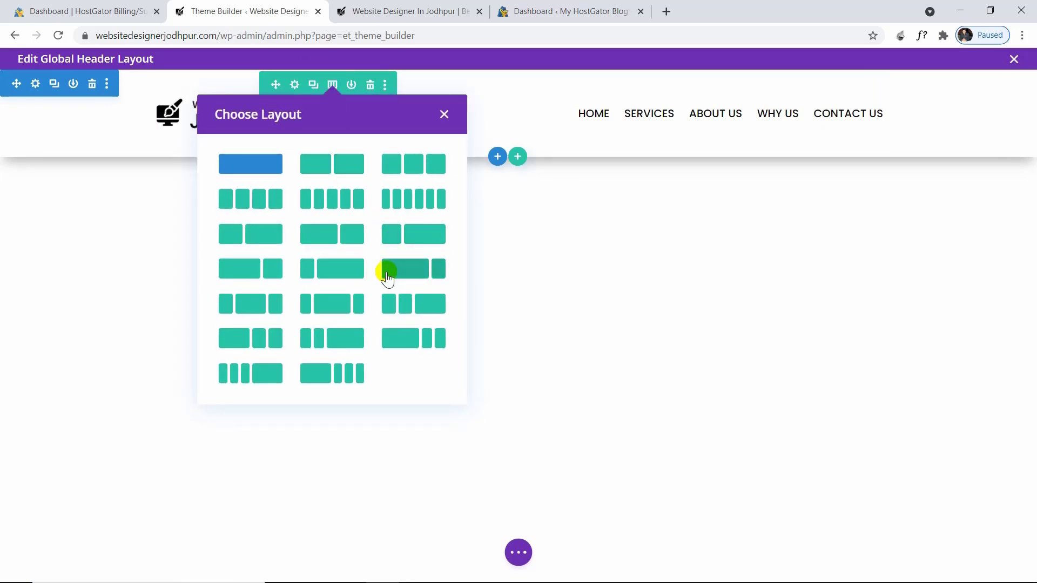
{"action": "left_click", "coordinate": [275, 265]}
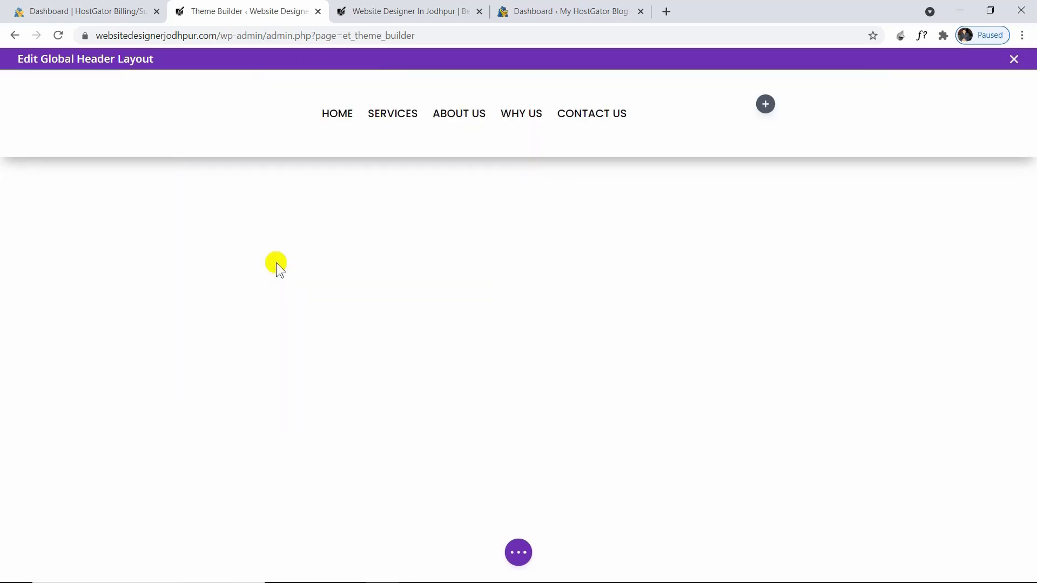
{"action": "left_click", "coordinate": [766, 105]}
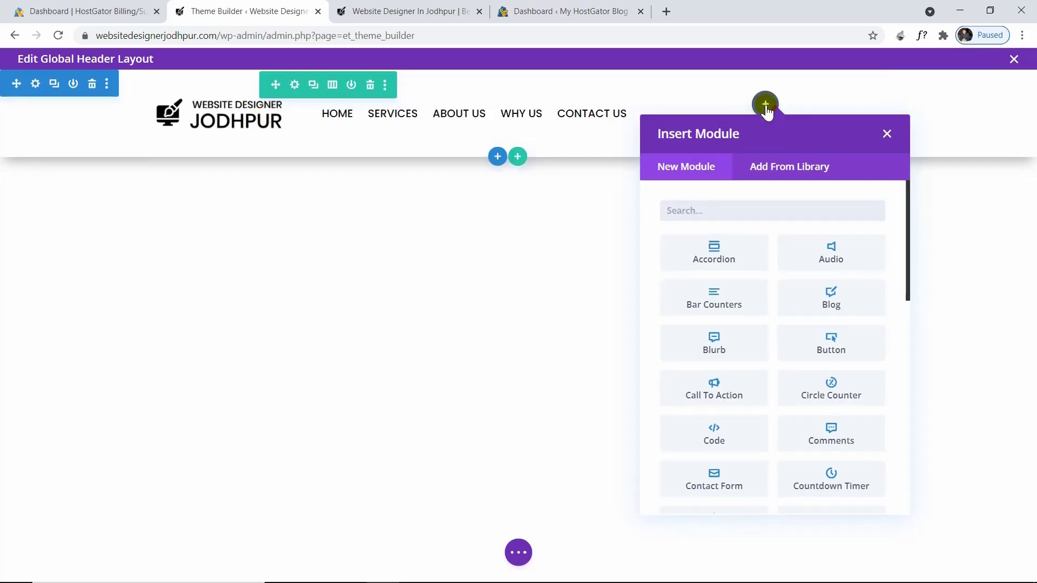
{"action": "type", "text": "butt"}
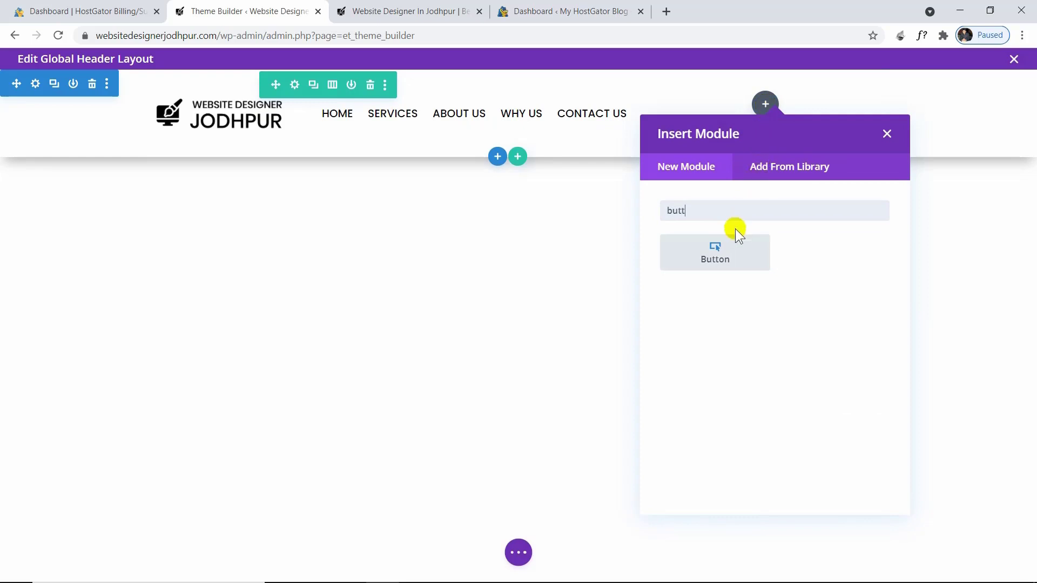
{"action": "left_click", "coordinate": [732, 245]}
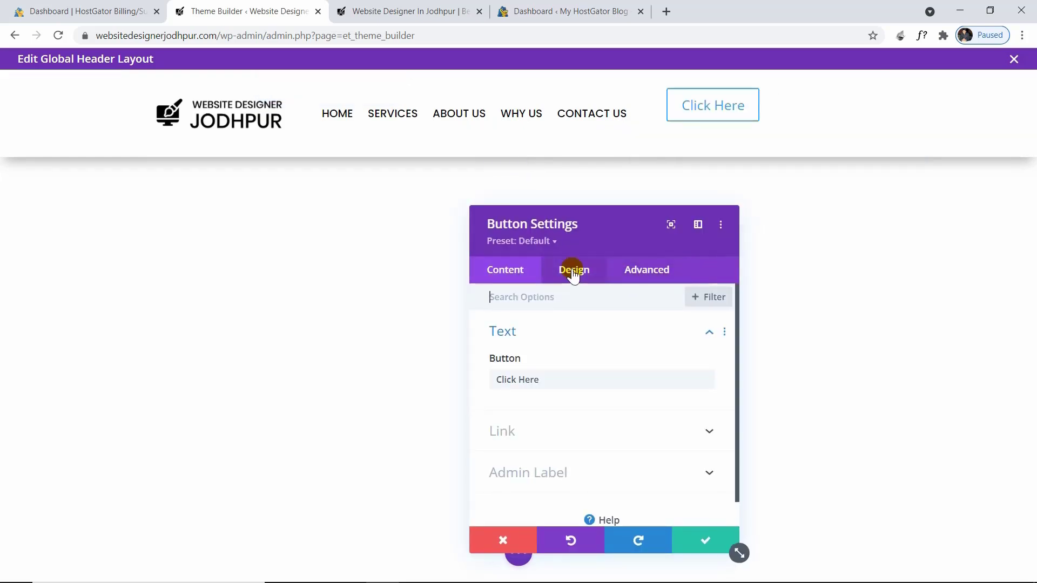
Step: Center the header button within its column through its design alignment settings
{"action": "left_click", "coordinate": [573, 281]}
{"action": "left_click", "coordinate": [574, 331]}
{"action": "left_click", "coordinate": [592, 375]}
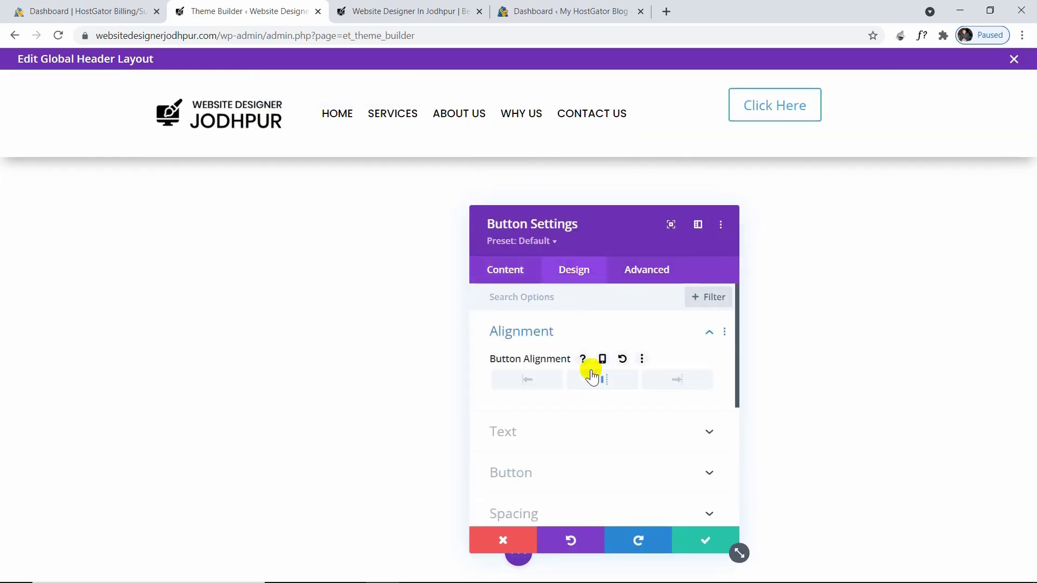
Step: Enable custom styles for the header button and give it a blue background with white text
{"action": "left_click", "coordinate": [531, 473]}
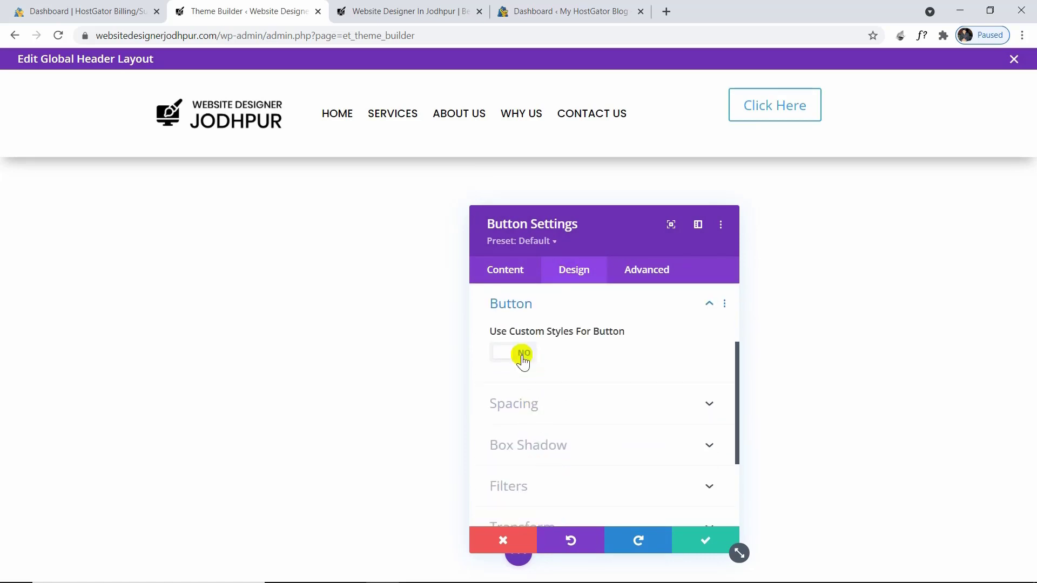
{"action": "left_click", "coordinate": [543, 371]}
{"action": "scroll", "coordinate": [543, 371], "scroll_direction": "down", "scroll_amount": 3}
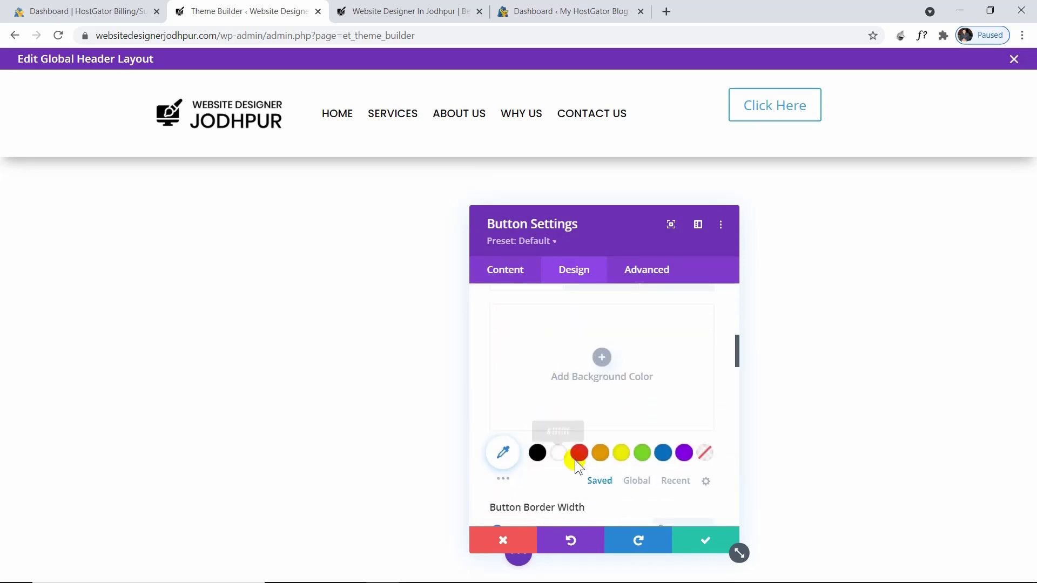
{"action": "left_click", "coordinate": [663, 452]}
{"action": "scroll", "coordinate": [594, 410], "scroll_direction": "up", "scroll_amount": 3}
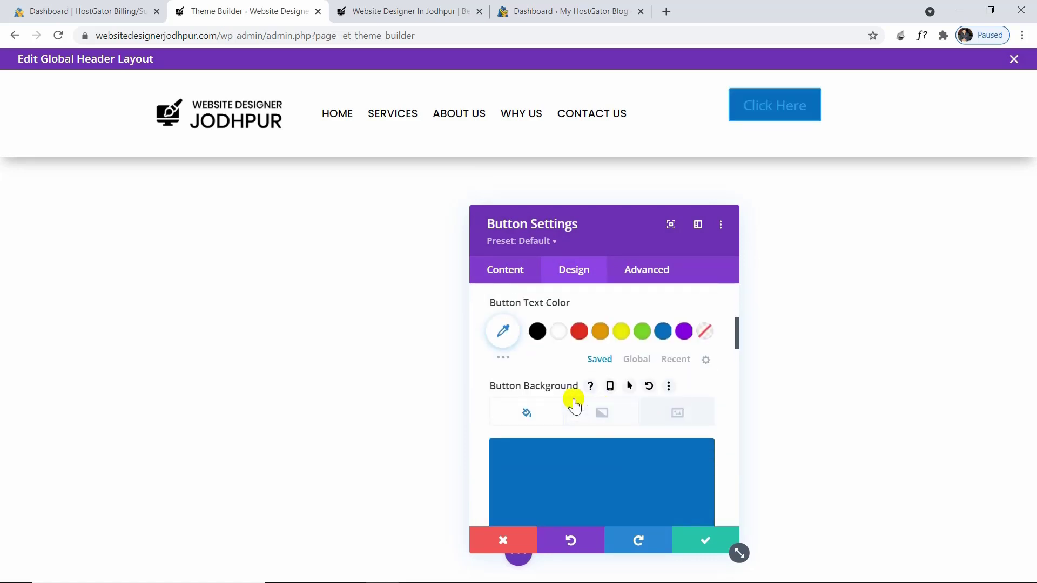
{"action": "left_click", "coordinate": [558, 333]}
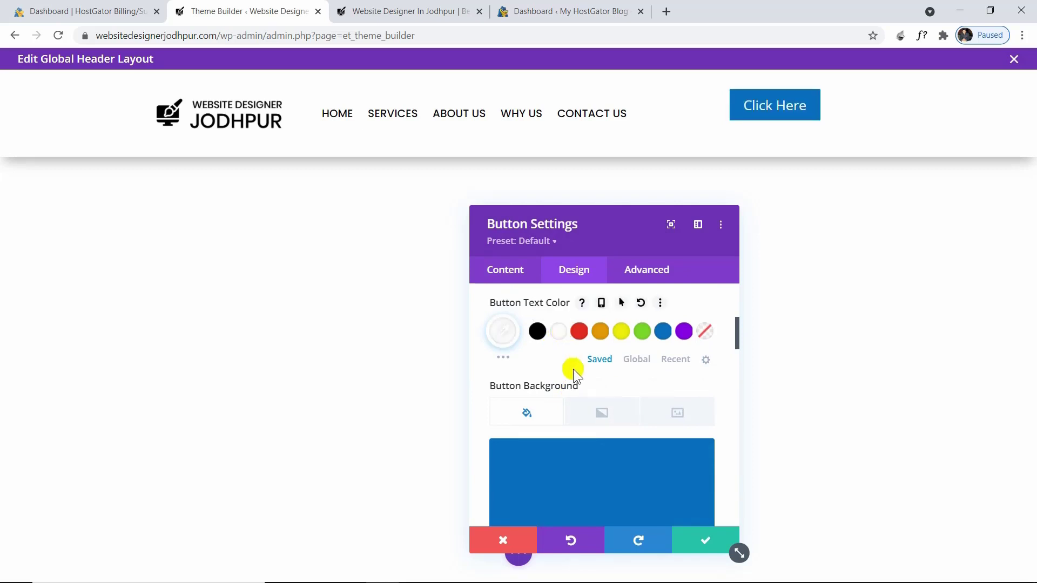
Step: Set the header button's border radius to 30px
{"action": "scroll", "coordinate": [572, 372], "scroll_direction": "down", "scroll_amount": 1}
{"action": "scroll", "coordinate": [572, 377], "scroll_direction": "down", "scroll_amount": 5}
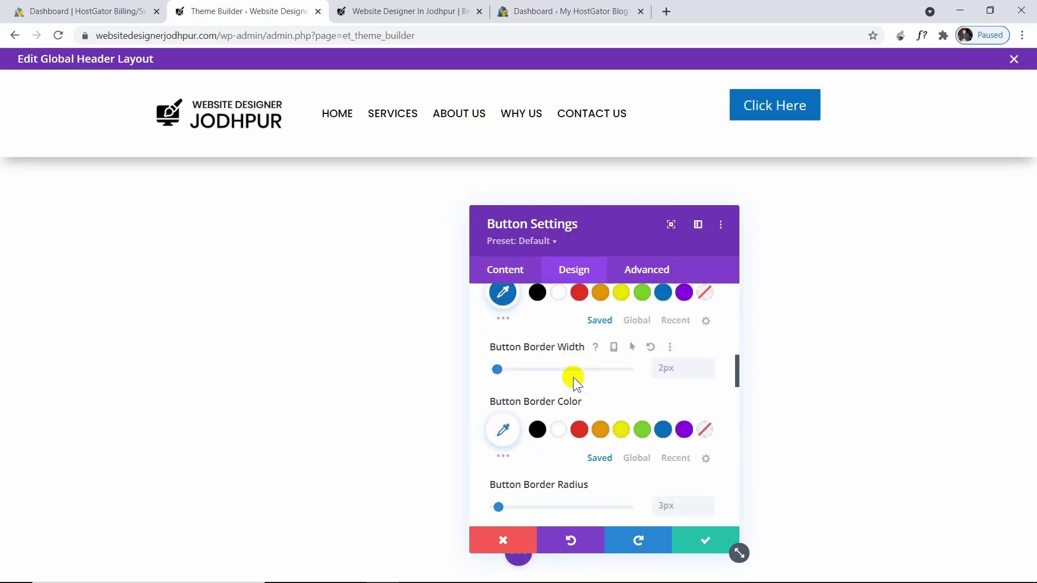
{"action": "scroll", "coordinate": [573, 377], "scroll_direction": "down", "scroll_amount": 1}
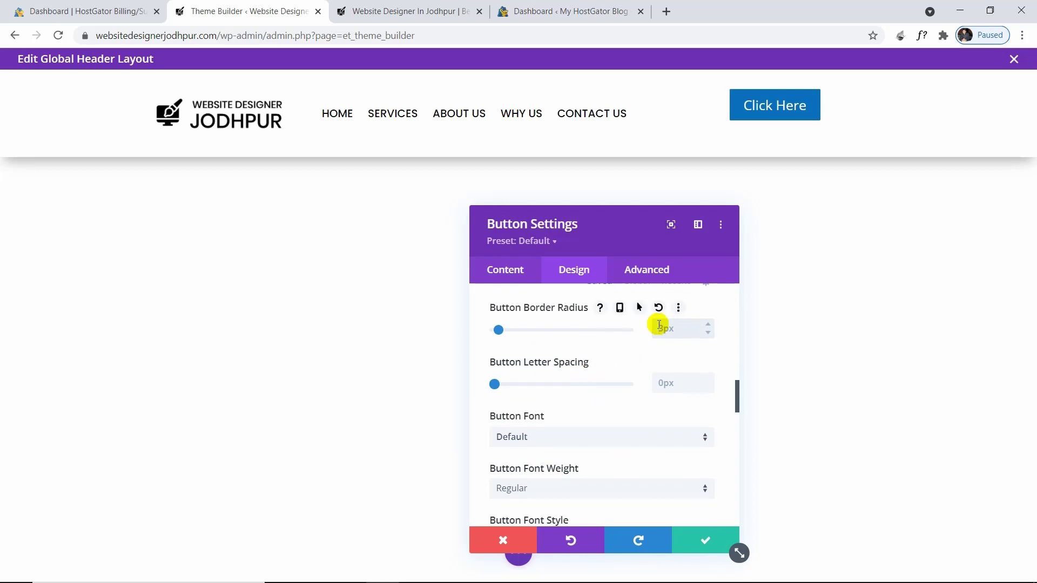
{"action": "left_click", "coordinate": [659, 327]}
{"action": "type", "text": "30px"}
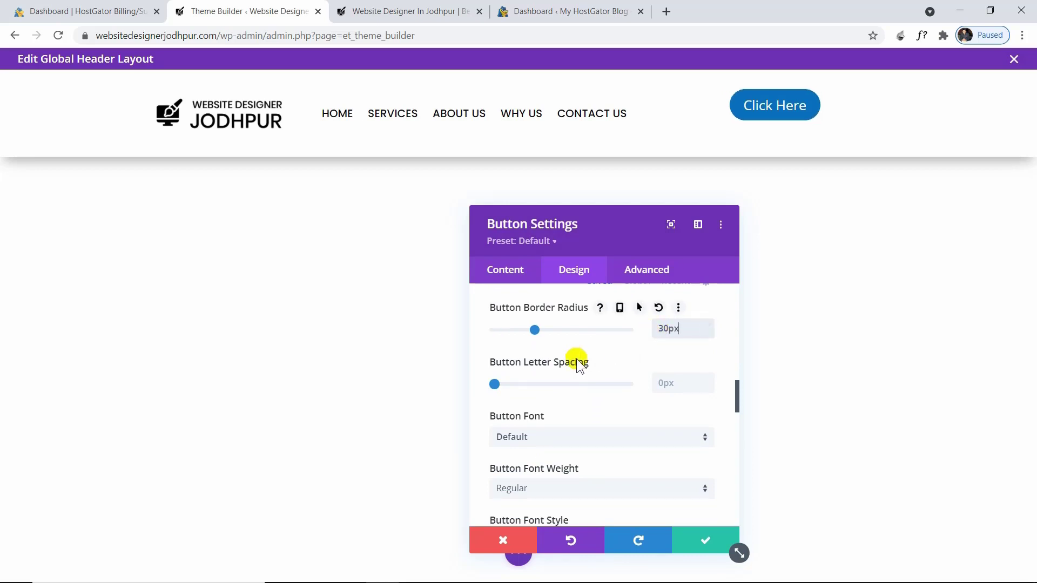
Step: Review the header button's font, icon and spacing options, and save the button settings
{"action": "scroll", "coordinate": [576, 362], "scroll_direction": "down", "scroll_amount": 3}
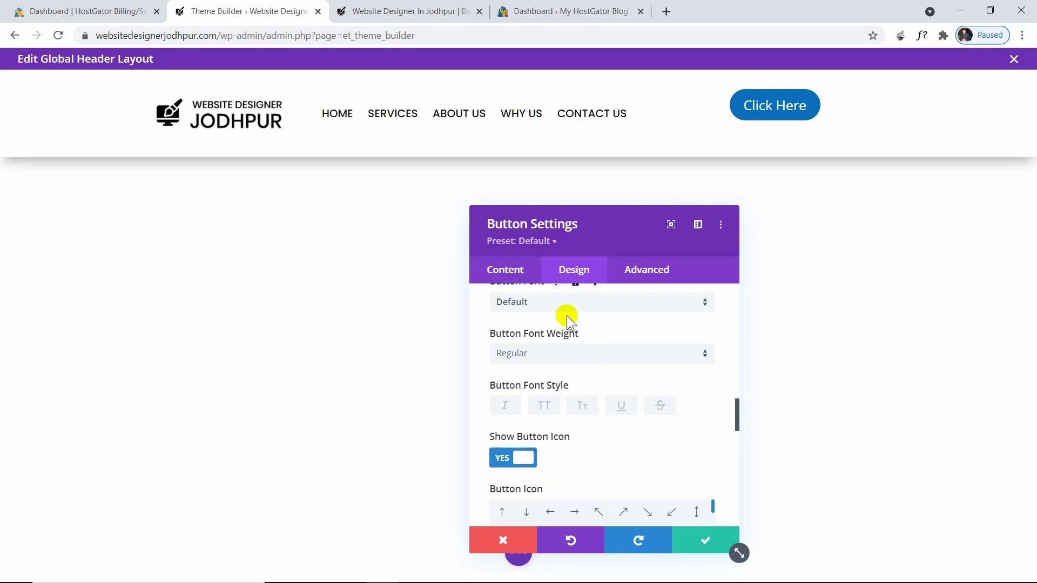
{"action": "scroll", "coordinate": [588, 364], "scroll_direction": "down", "scroll_amount": 3}
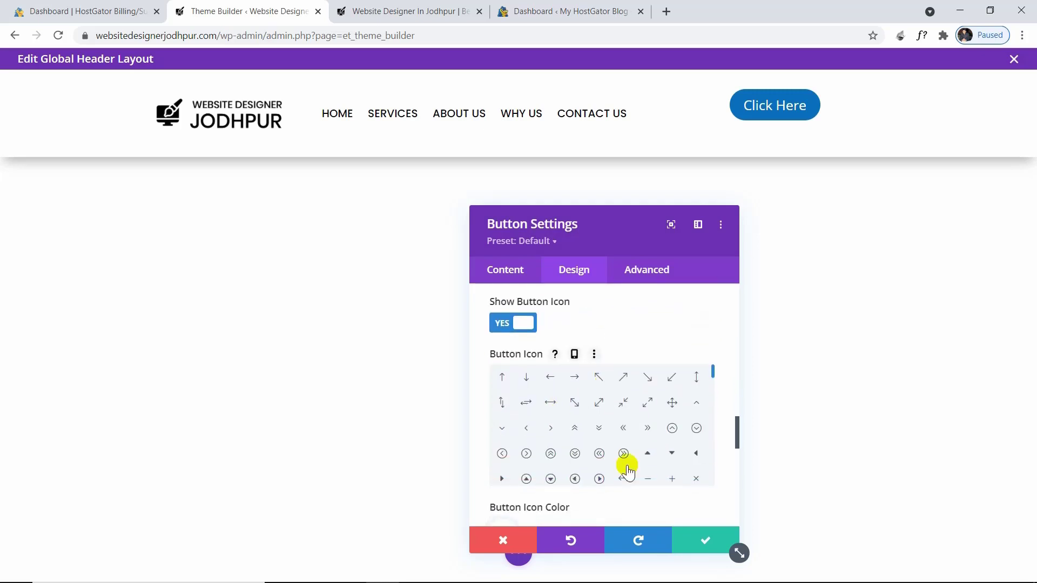
{"action": "scroll", "coordinate": [627, 471], "scroll_direction": "down", "scroll_amount": 5}
{"action": "scroll", "coordinate": [550, 406], "scroll_direction": "up", "scroll_amount": 10}
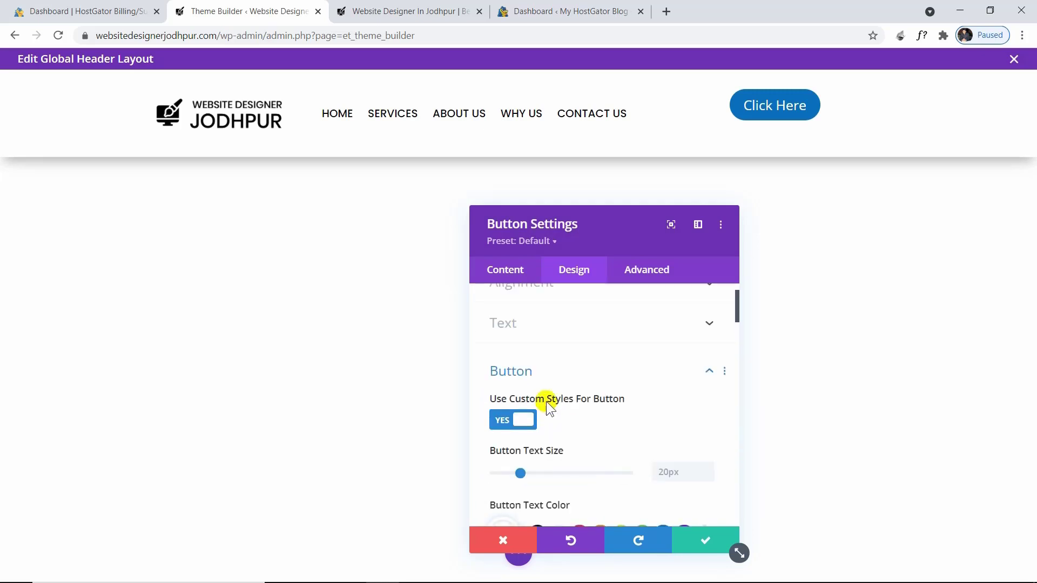
{"action": "left_click", "coordinate": [550, 371]}
{"action": "scroll", "coordinate": [549, 456], "scroll_direction": "down", "scroll_amount": 4}
{"action": "scroll", "coordinate": [529, 361], "scroll_direction": "up", "scroll_amount": 2}
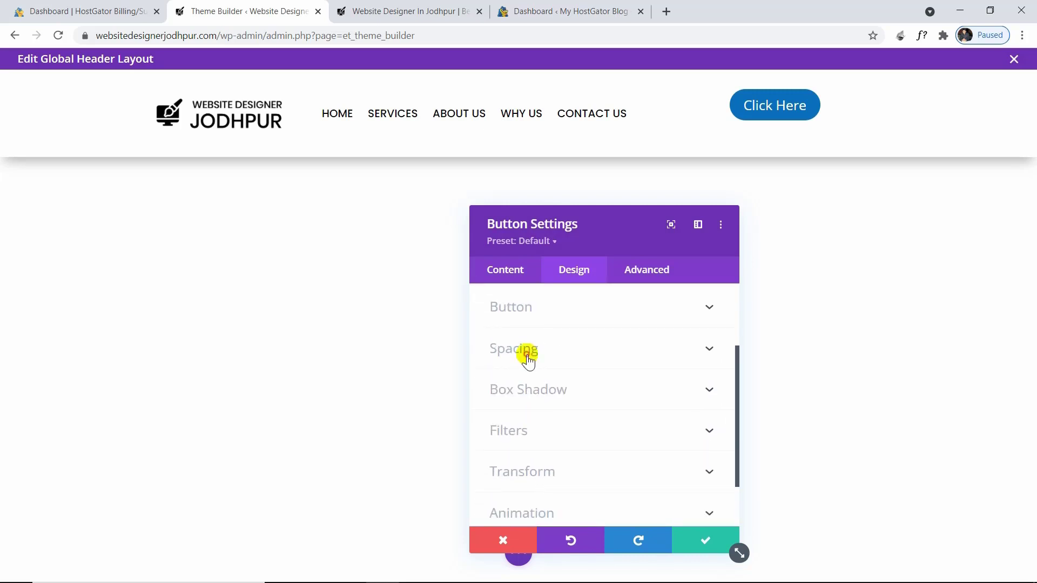
{"action": "left_click", "coordinate": [528, 362]}
{"action": "left_click", "coordinate": [706, 540]}
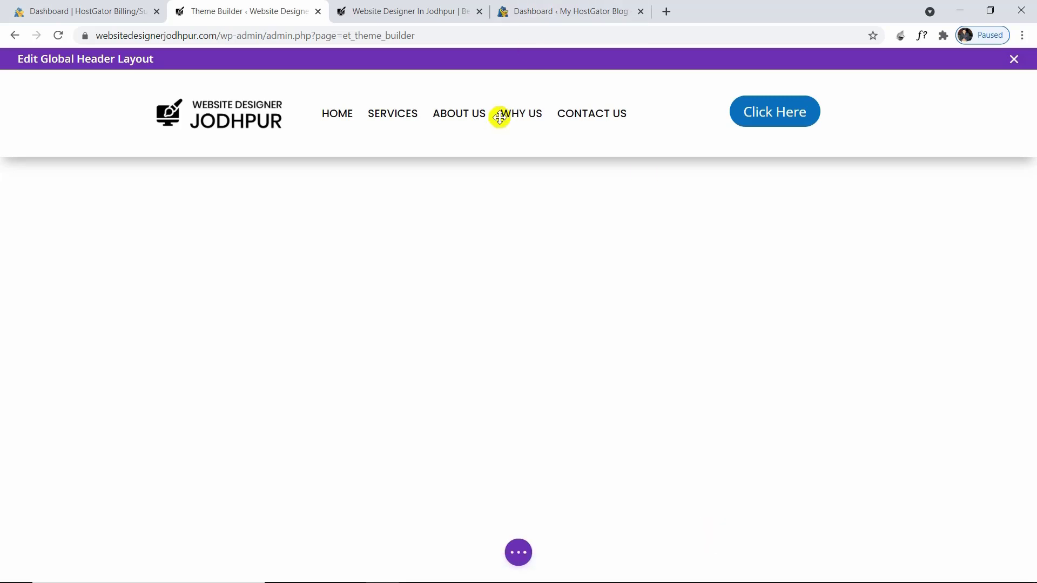
Step: Save the global header layout, close its editor, and save the Theme Builder changes
{"action": "left_click", "coordinate": [516, 555]}
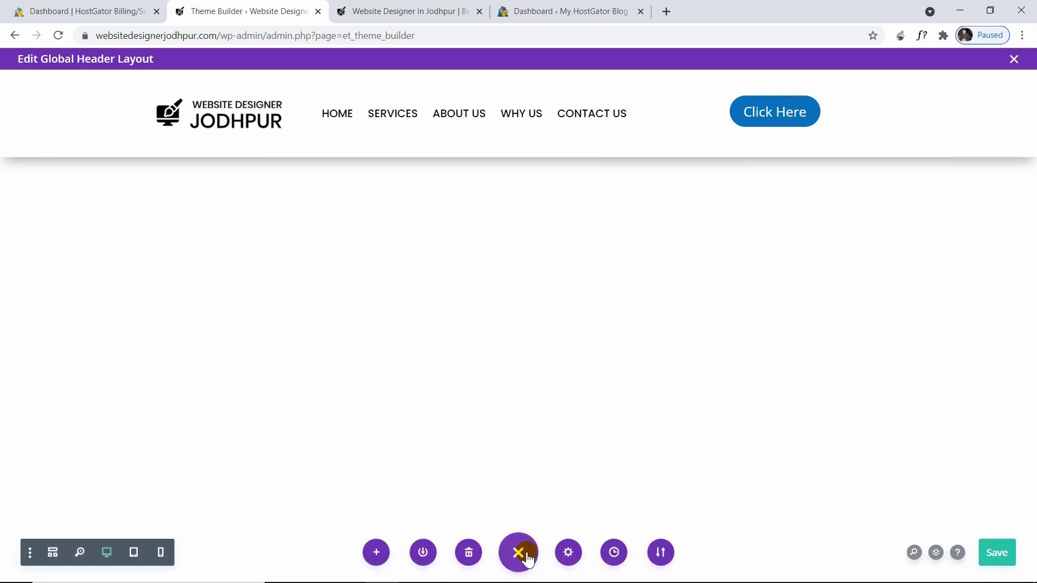
{"action": "left_click", "coordinate": [997, 552]}
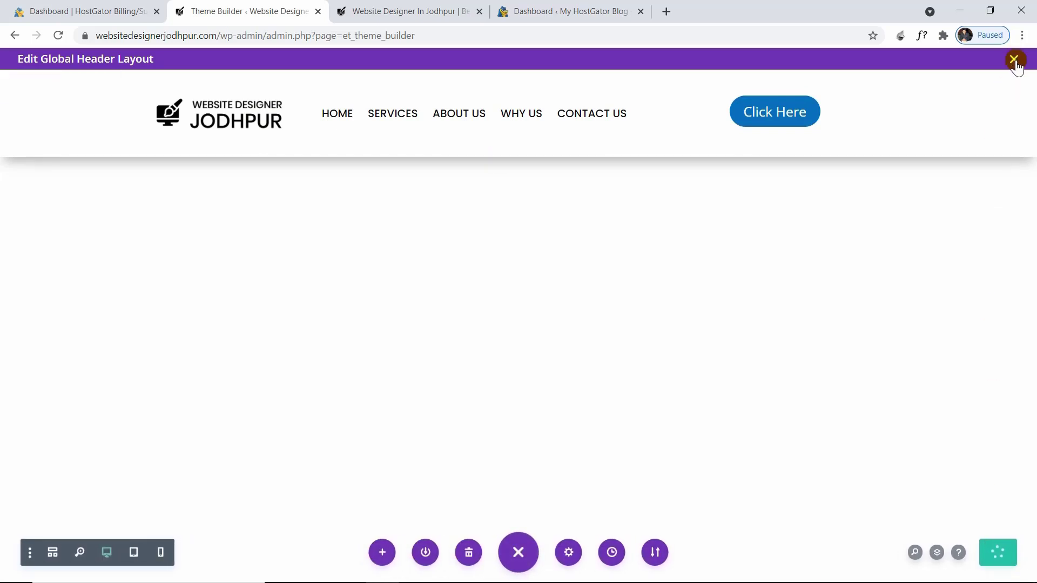
{"action": "left_click", "coordinate": [1014, 59]}
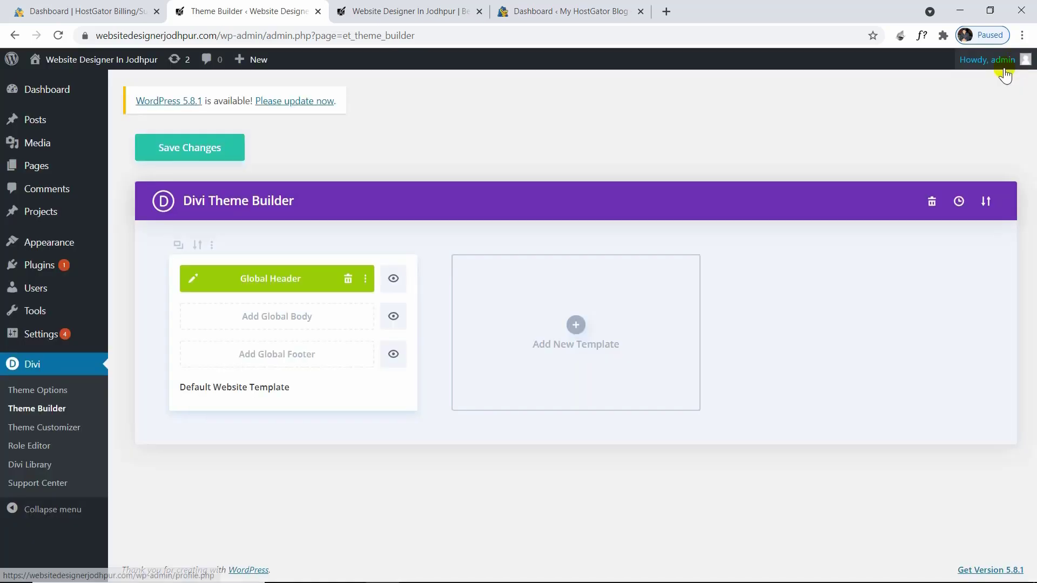
{"action": "left_click", "coordinate": [213, 151]}
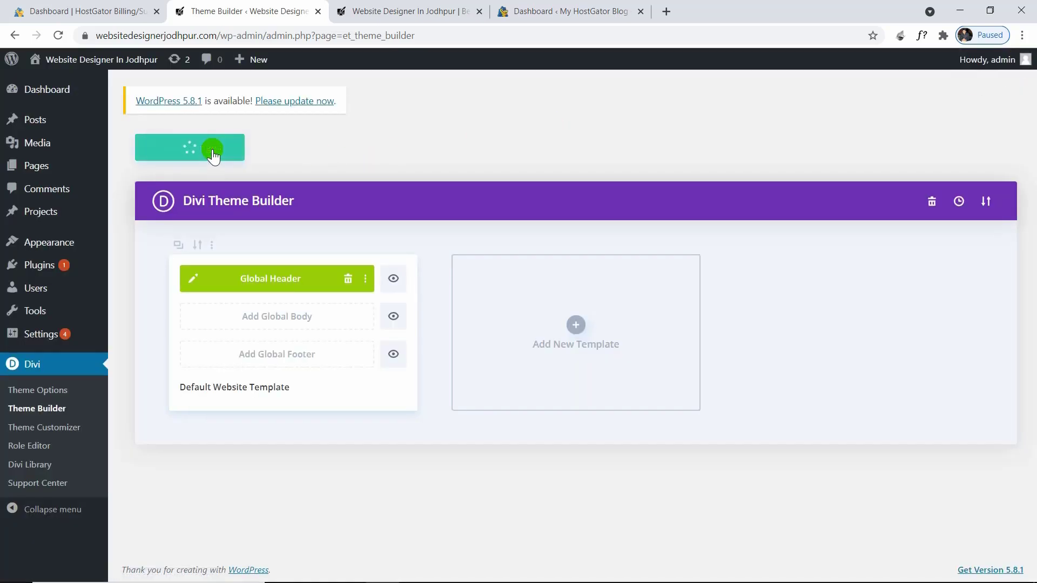
Step: Open the live site in a new tab to check the header, closing the old site tab and the My HostGator Blog dashboard tab
{"action": "mouse_move", "coordinate": [103, 61]}
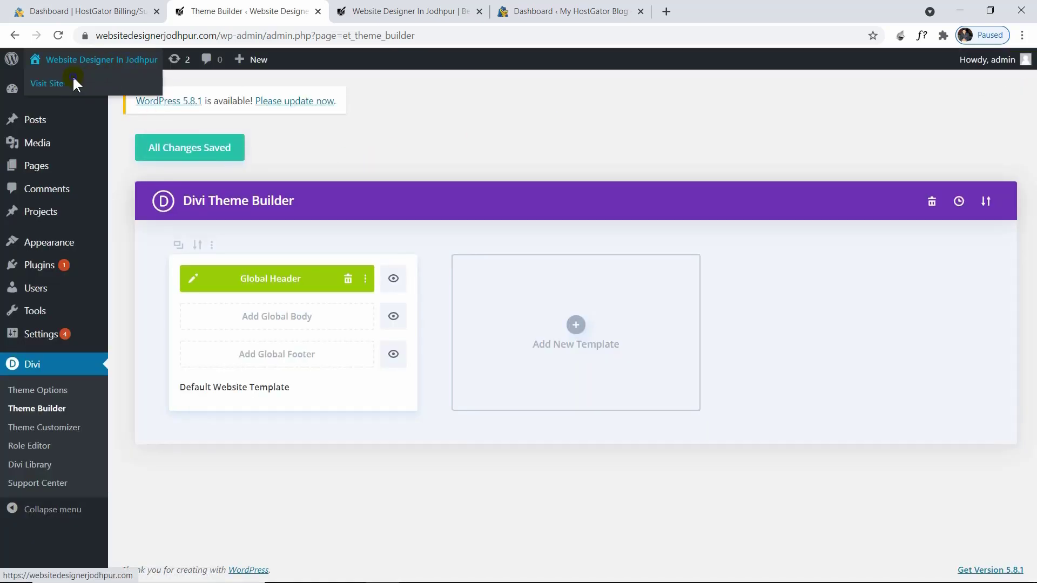
{"action": "middle_click", "coordinate": [94, 93]}
{"action": "left_click", "coordinate": [424, 8]}
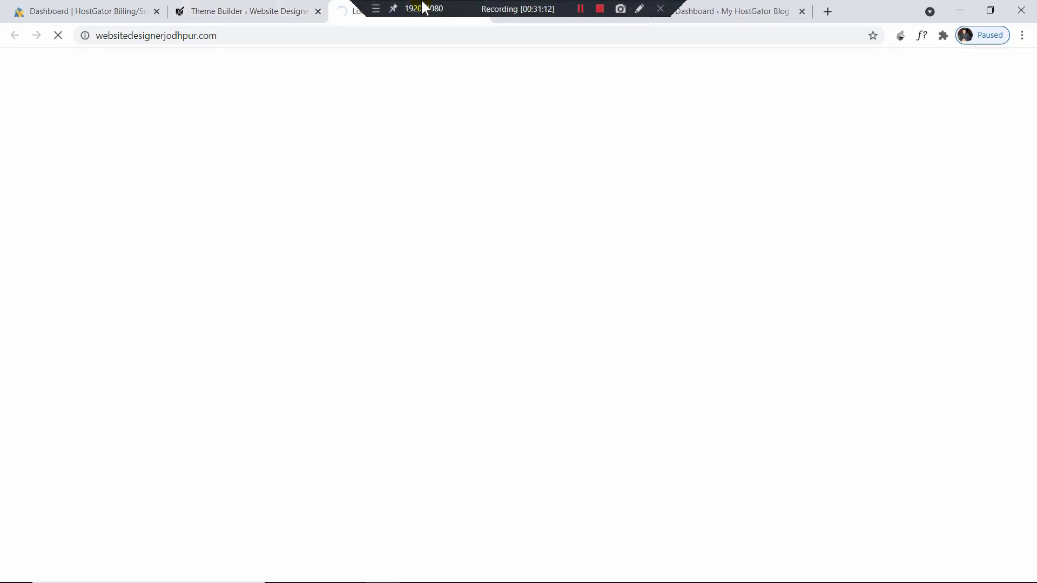
{"action": "left_click", "coordinate": [641, 12]}
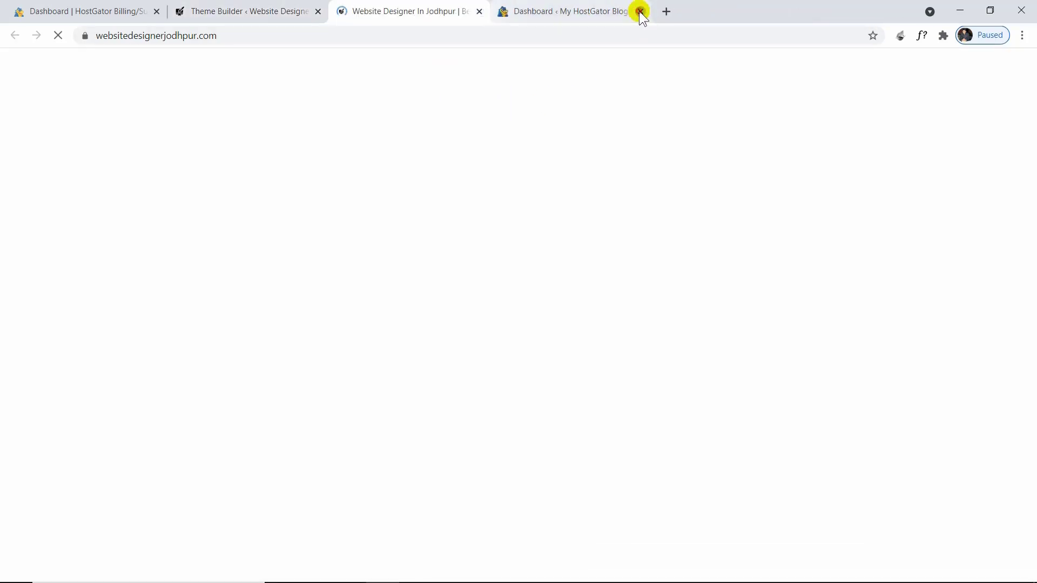
{"action": "left_click", "coordinate": [640, 12]}
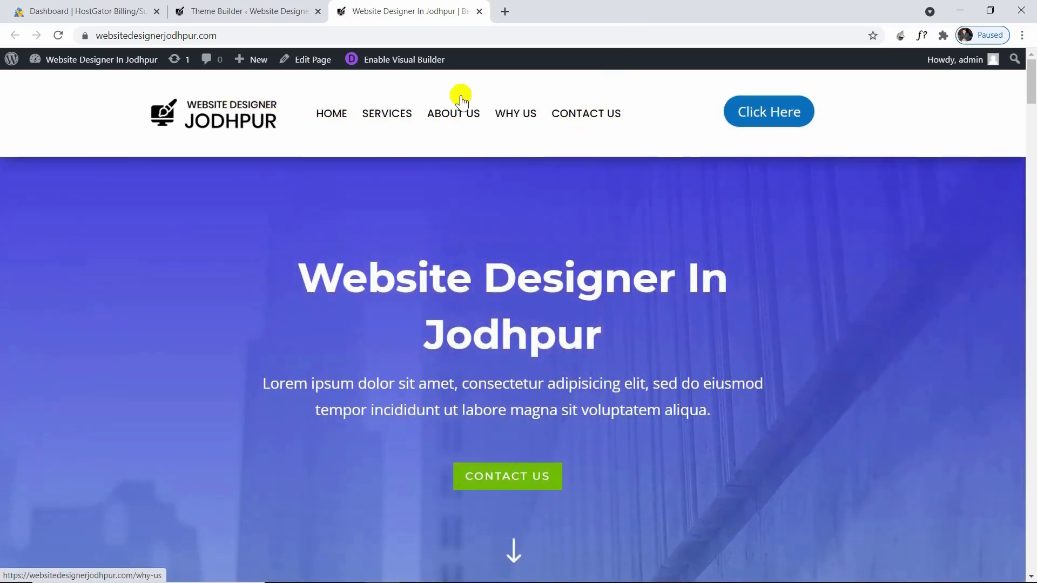
Step: Start a global footer built from scratch in the Theme Builder, viewing the live page's existing footer while the editor loads
{"action": "left_click", "coordinate": [253, 11]}
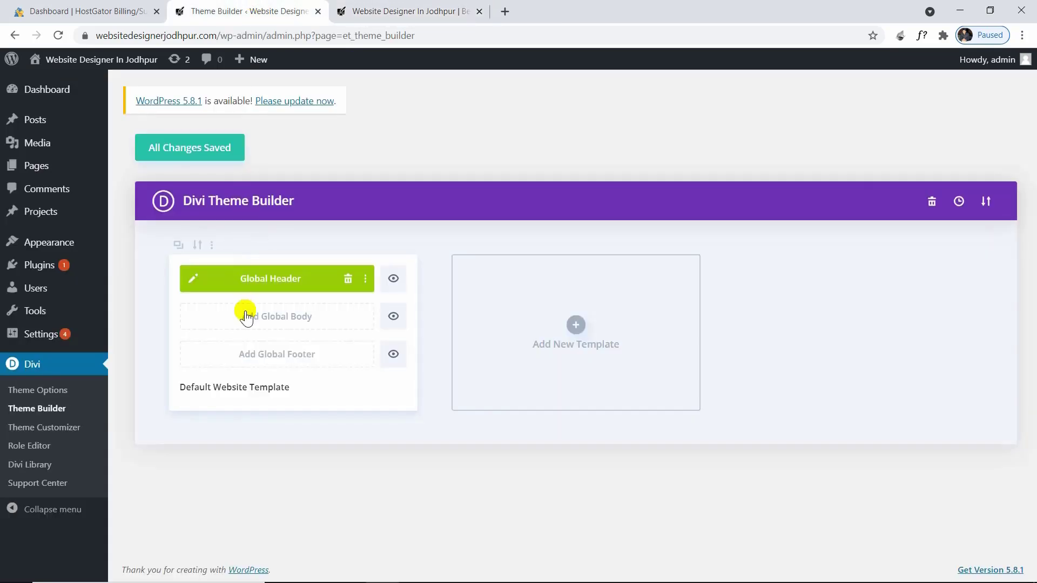
{"action": "left_click", "coordinate": [272, 352]}
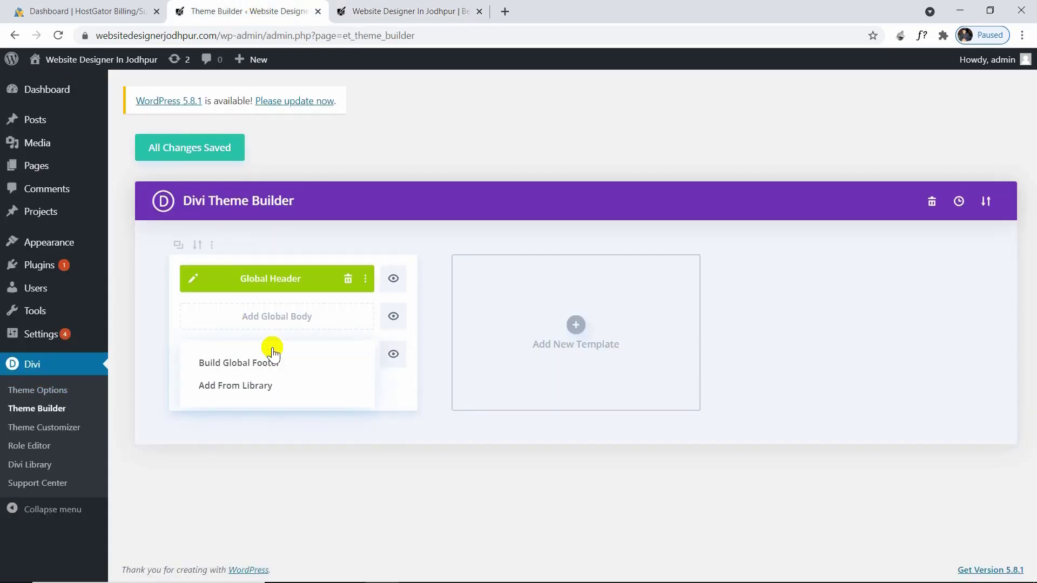
{"action": "left_click", "coordinate": [267, 362]}
{"action": "left_click", "coordinate": [432, 9]}
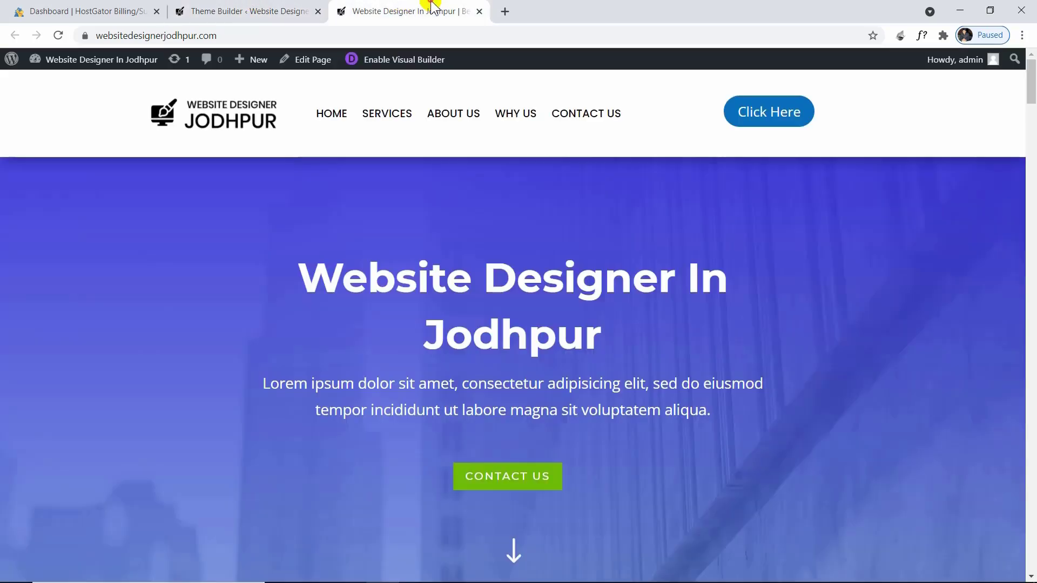
{"action": "left_click_drag", "start_coordinate": [1030, 81], "coordinate": [1030, 576]}
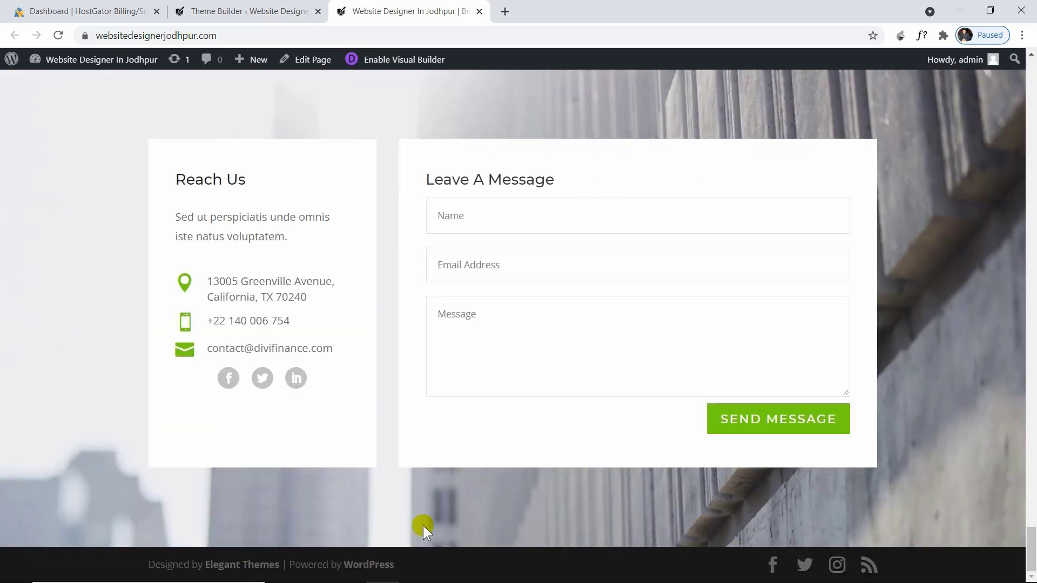
{"action": "left_click", "coordinate": [240, 6]}
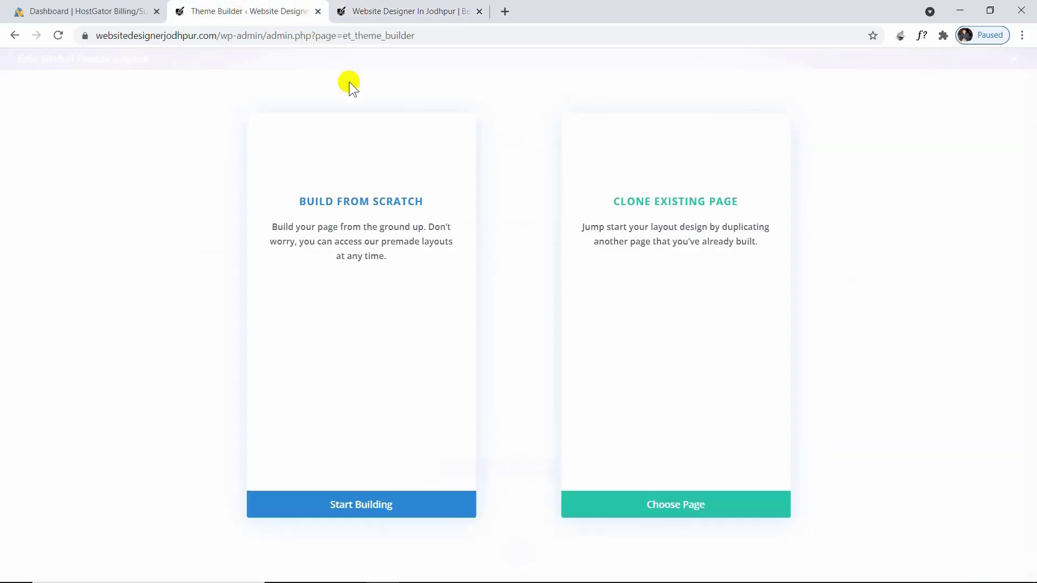
{"action": "left_click", "coordinate": [267, 250]}
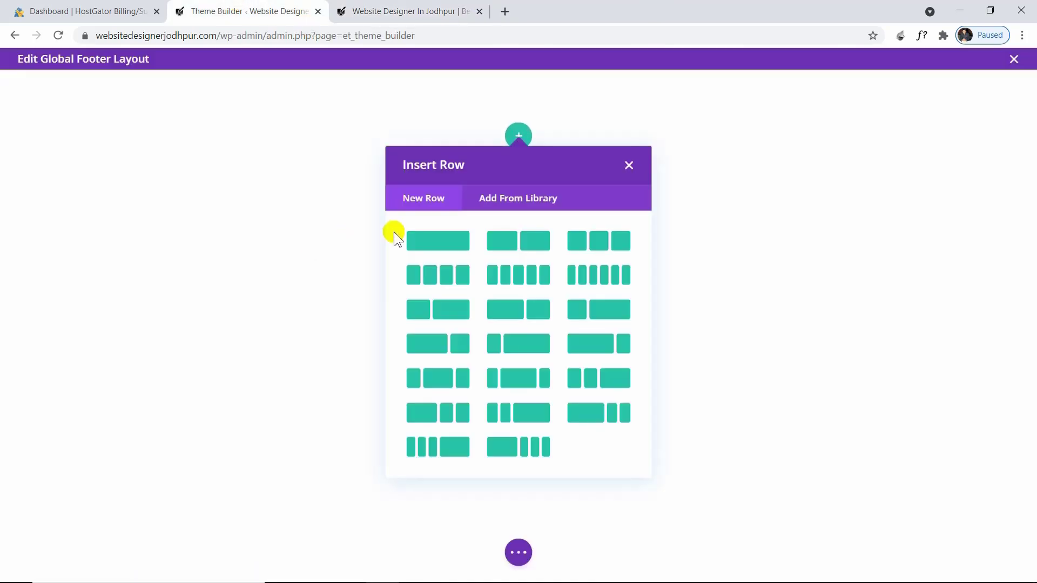
Step: Insert a single-column row in the footer with a Text module reading "Copyright 2021"
{"action": "left_click", "coordinate": [428, 237]}
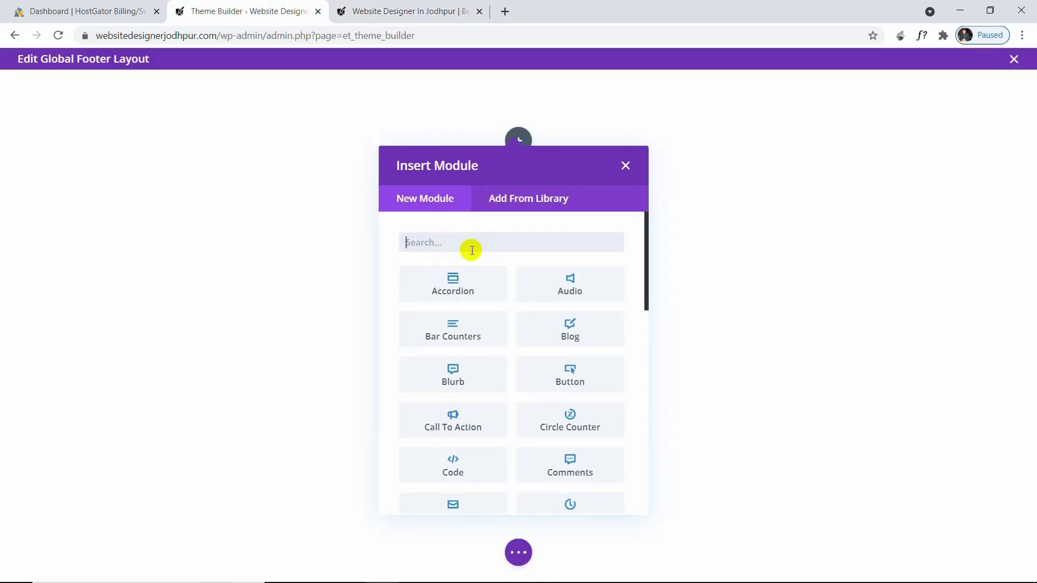
{"action": "type", "text": "tex"}
{"action": "left_click", "coordinate": [464, 279]}
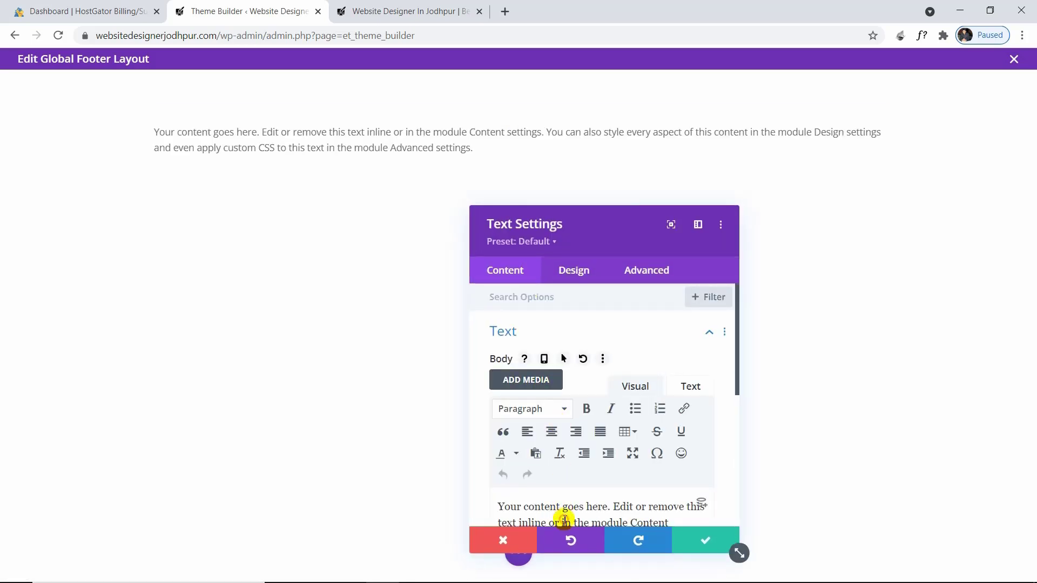
{"action": "key", "text": "ctrl+a"}
{"action": "type", "text": "Copyright"}
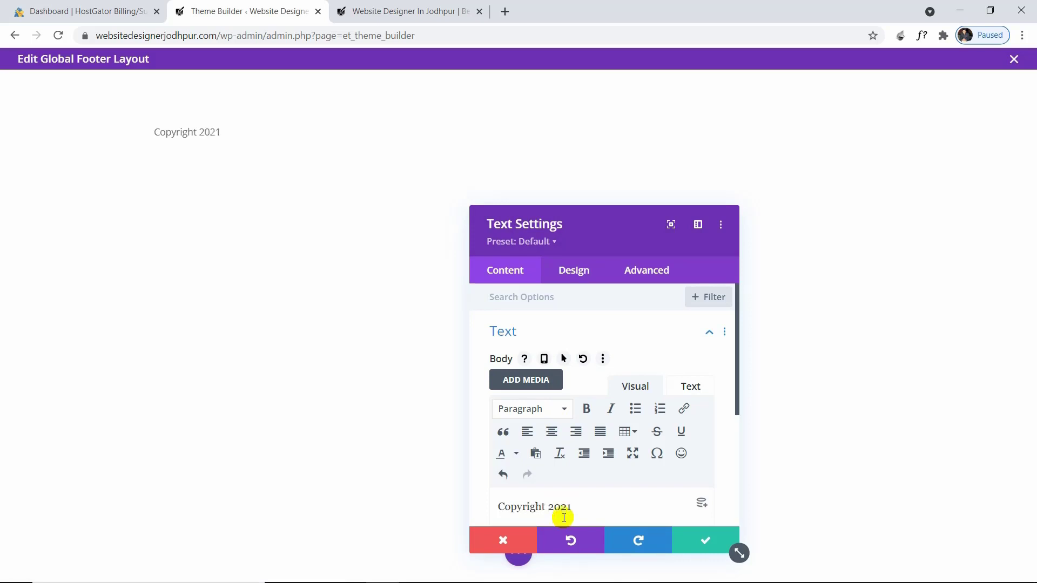
Step: Center-align the footer's copyright text in its design settings
{"action": "left_click", "coordinate": [528, 334]}
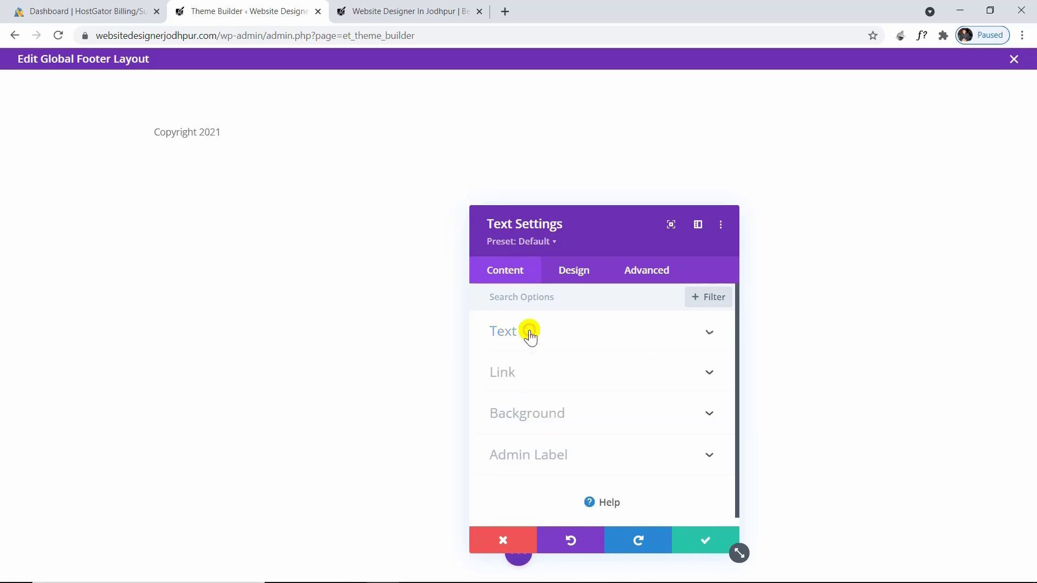
{"action": "left_click", "coordinate": [567, 276]}
{"action": "left_click", "coordinate": [567, 331]}
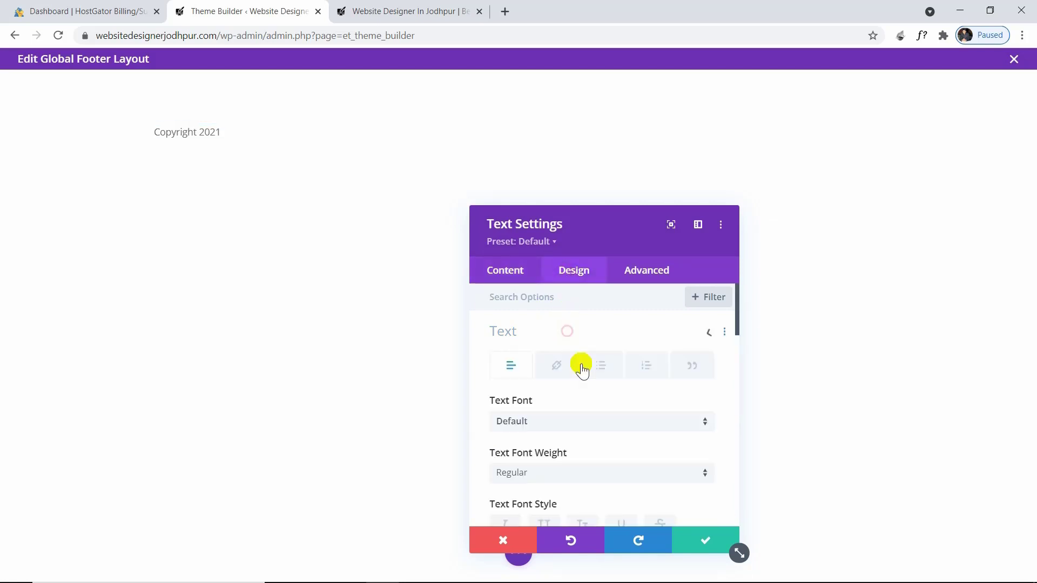
{"action": "scroll", "coordinate": [582, 371], "scroll_direction": "down", "scroll_amount": 4}
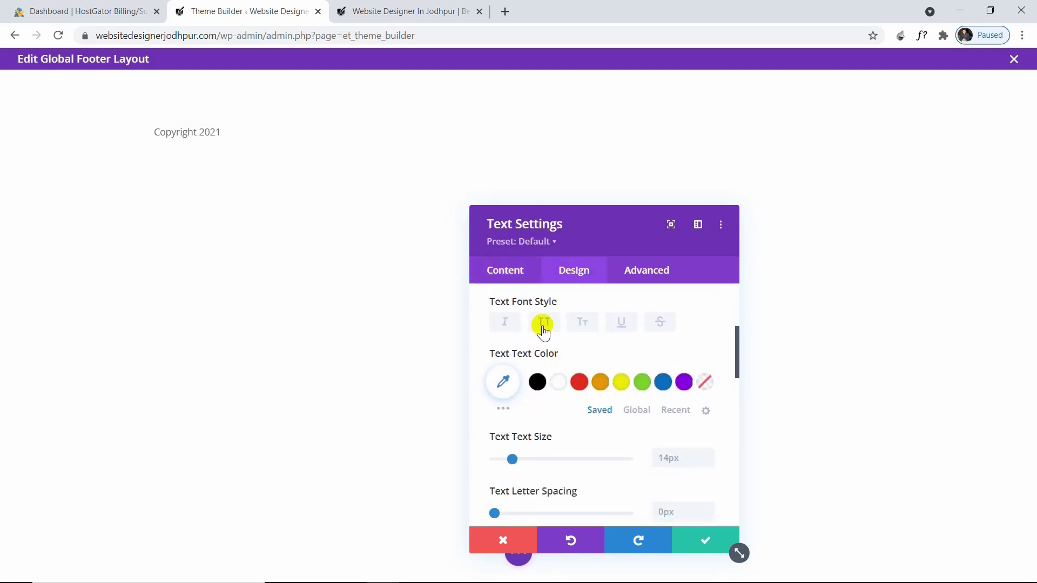
{"action": "scroll", "coordinate": [564, 453], "scroll_direction": "down", "scroll_amount": 3}
{"action": "scroll", "coordinate": [559, 456], "scroll_direction": "down", "scroll_amount": 3}
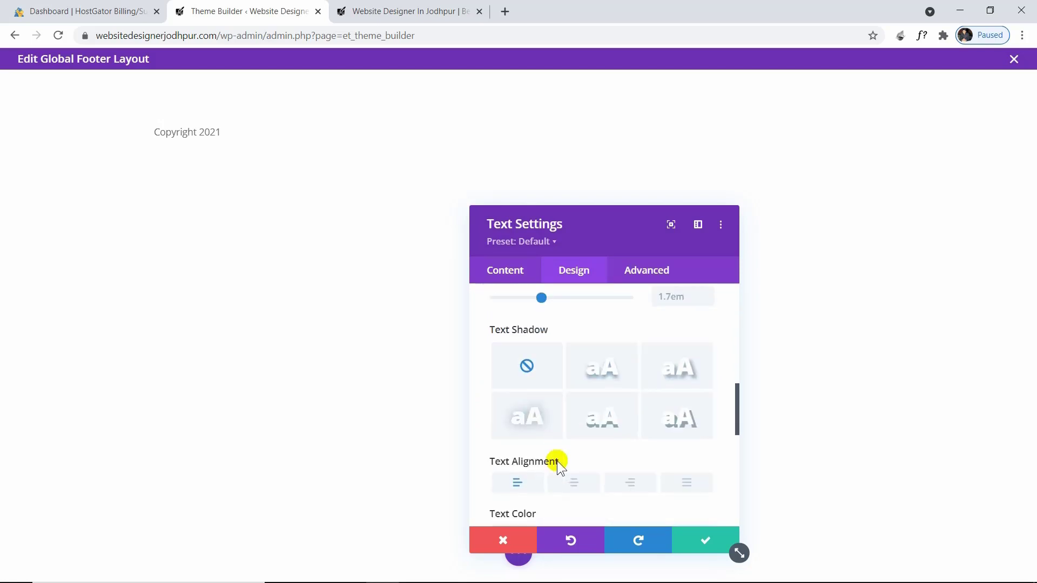
{"action": "left_click", "coordinate": [573, 482]}
Step: Set the copyright text size to 16px and its color to white (#ffffff), and save the text settings
{"action": "scroll", "coordinate": [655, 412], "scroll_direction": "up", "scroll_amount": 3}
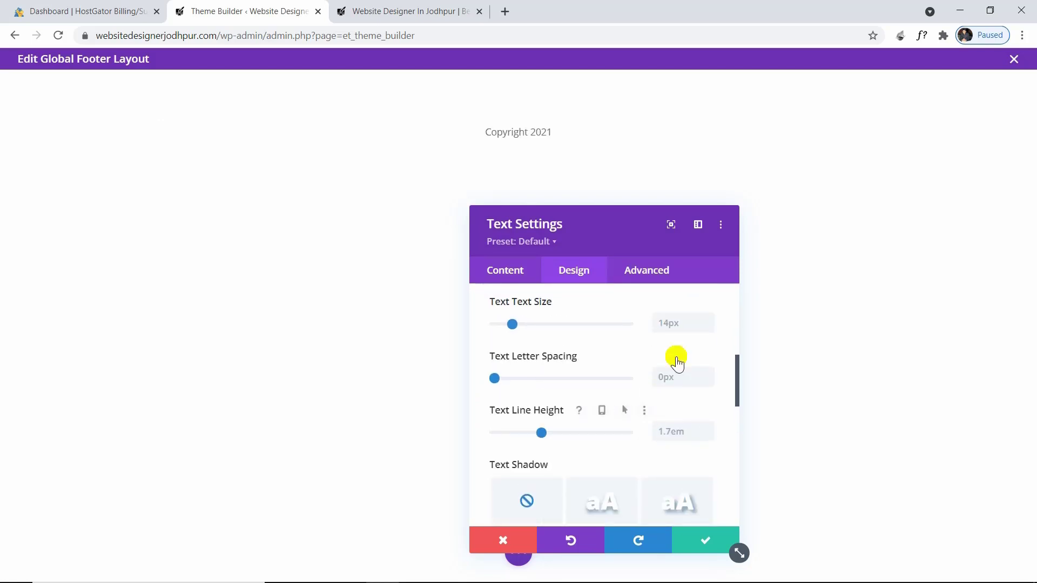
{"action": "scroll", "coordinate": [677, 364], "scroll_direction": "up", "scroll_amount": 1}
{"action": "left_click", "coordinate": [709, 387]}
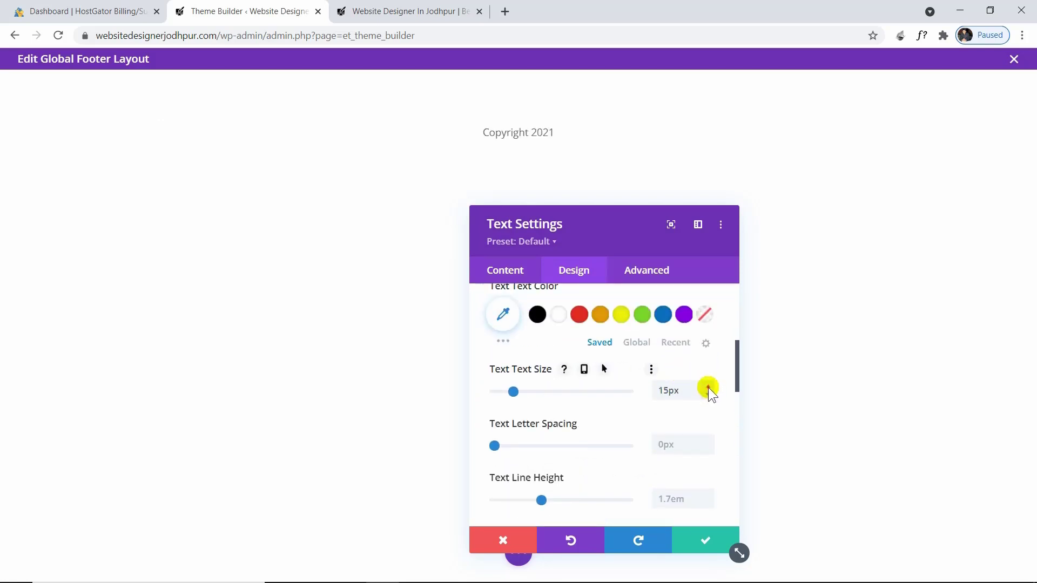
{"action": "left_click", "coordinate": [709, 386]}
{"action": "scroll", "coordinate": [640, 410], "scroll_direction": "up", "scroll_amount": 1}
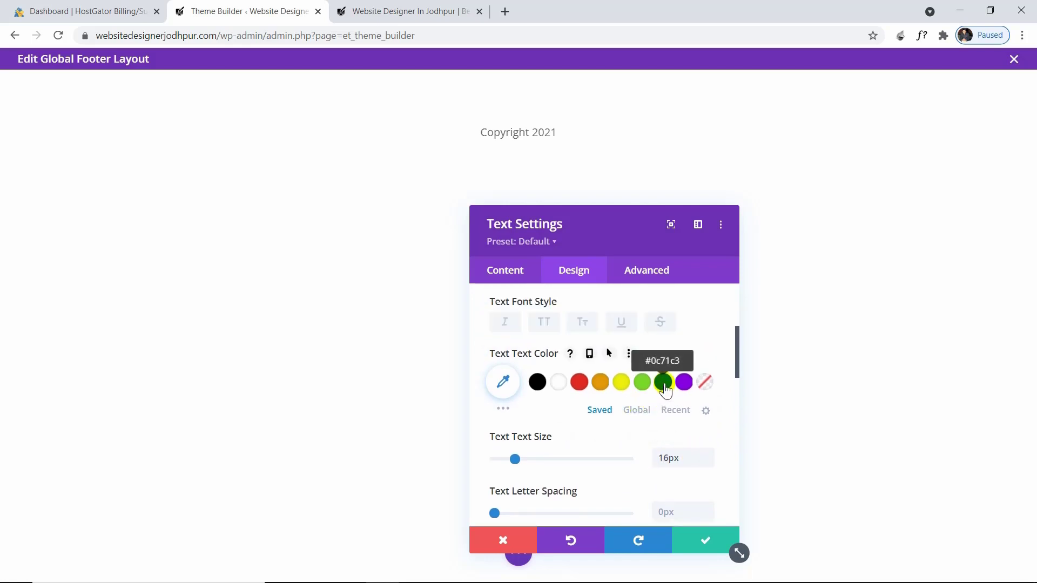
{"action": "left_click", "coordinate": [557, 382]}
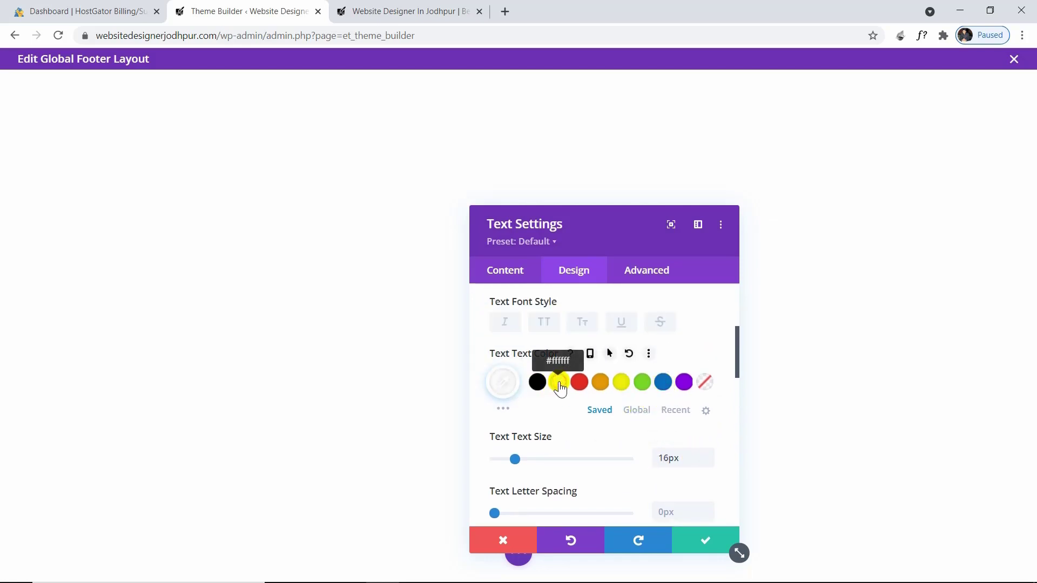
{"action": "left_click", "coordinate": [706, 538]}
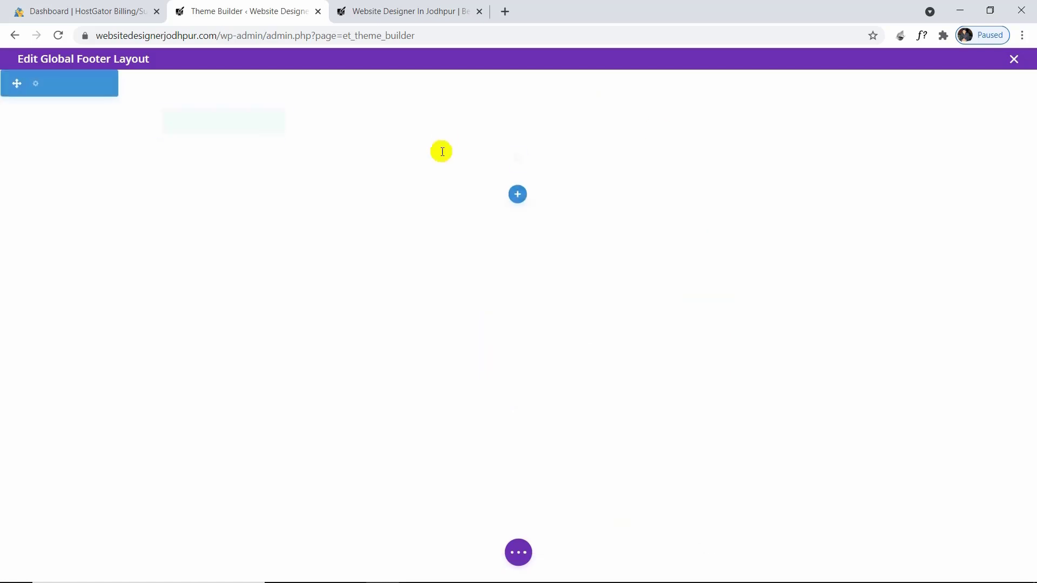
Step: Give the footer section a blue background (#0c71c3)
{"action": "left_click", "coordinate": [31, 88]}
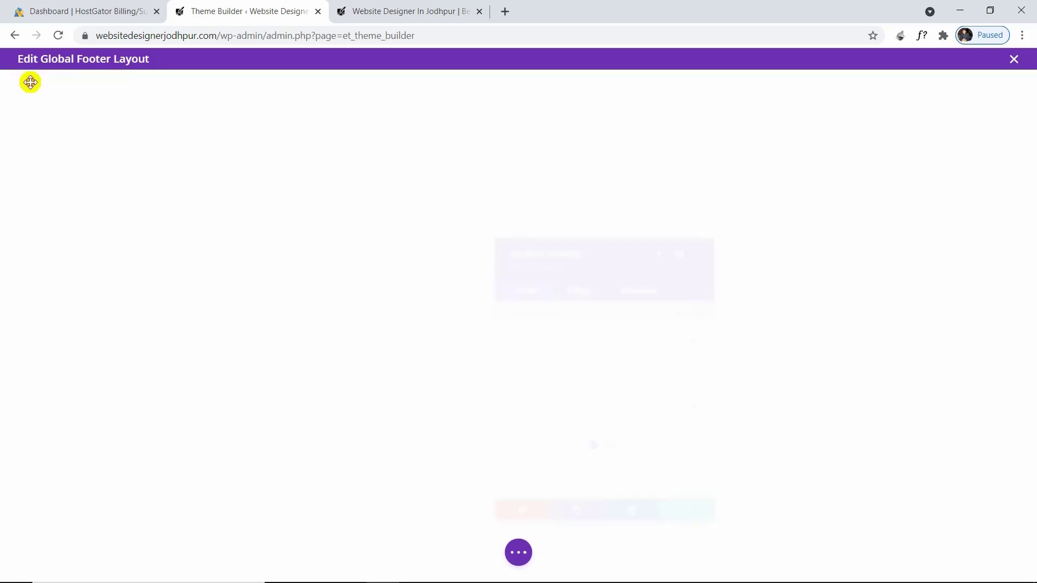
{"action": "left_click", "coordinate": [542, 372]}
{"action": "scroll", "coordinate": [590, 398], "scroll_direction": "down", "scroll_amount": 4}
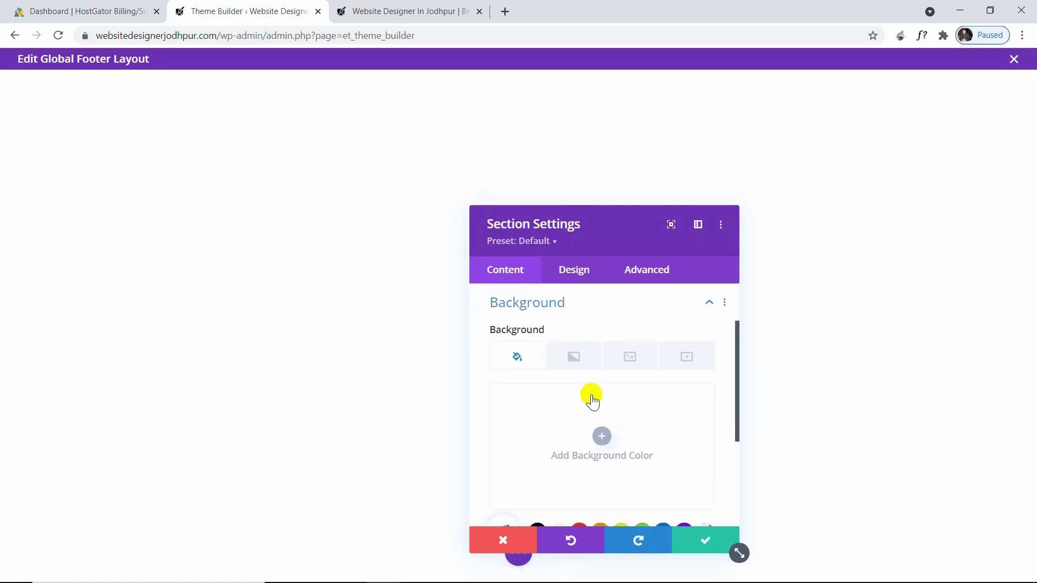
{"action": "left_click", "coordinate": [663, 400]}
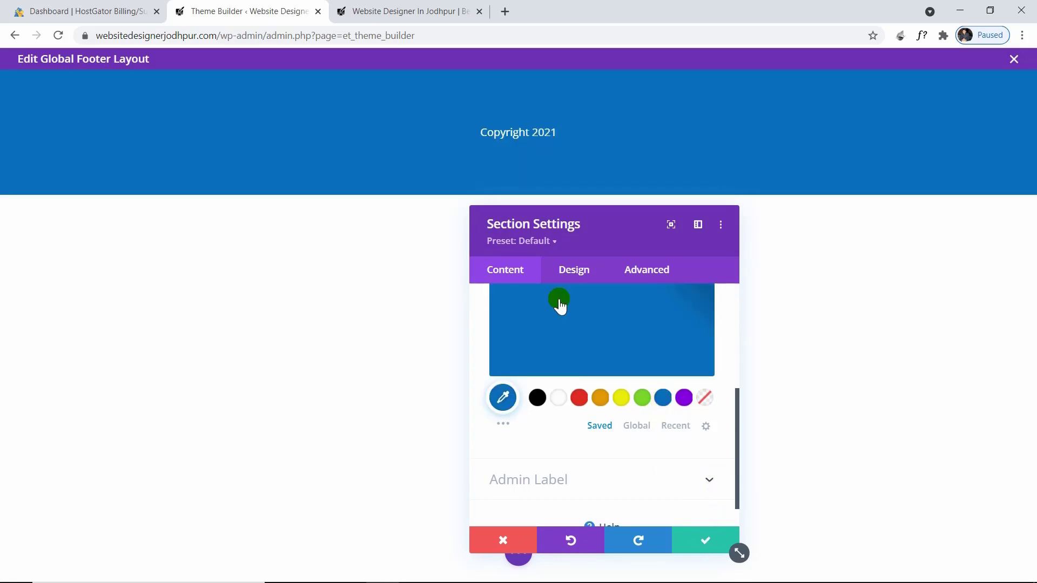
Step: Set the footer section's linked top and bottom padding to 0px and save the section settings
{"action": "left_click", "coordinate": [562, 273]}
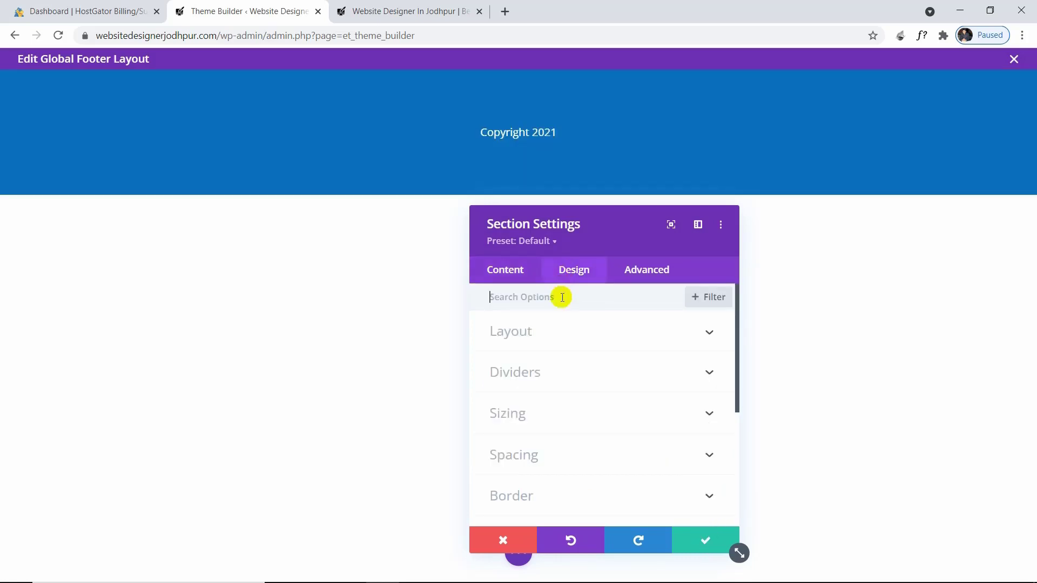
{"action": "left_click", "coordinate": [549, 455]}
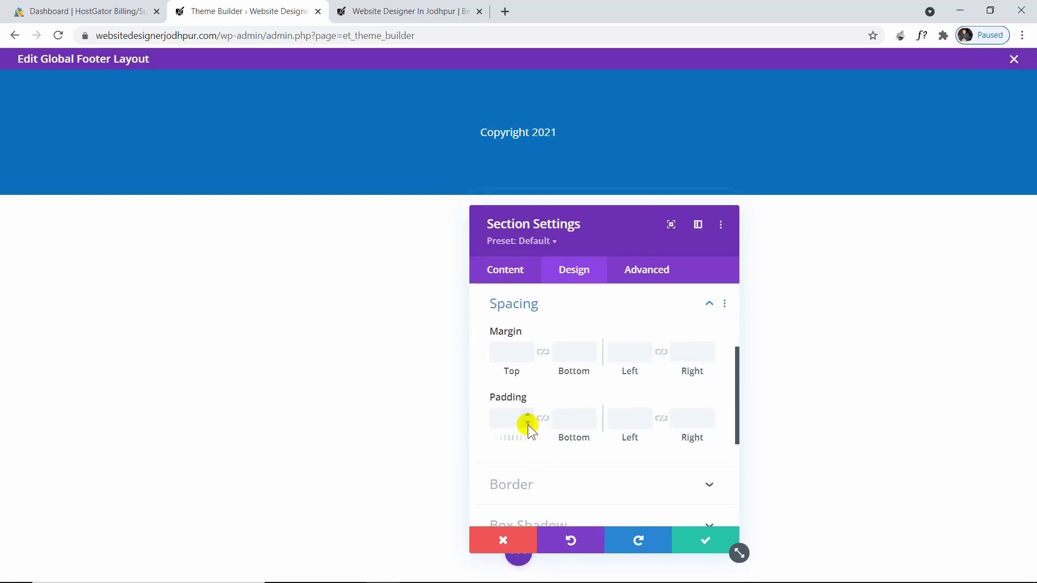
{"action": "left_click_drag", "start_coordinate": [527, 424], "coordinate": [546, 419]}
{"action": "left_click", "coordinate": [542, 419]}
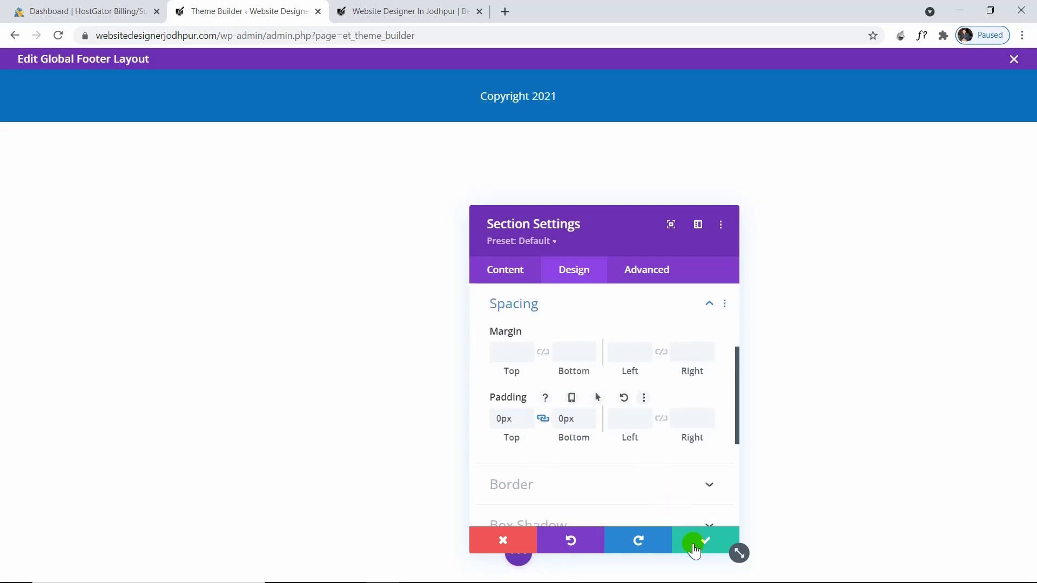
{"action": "left_click", "coordinate": [695, 542]}
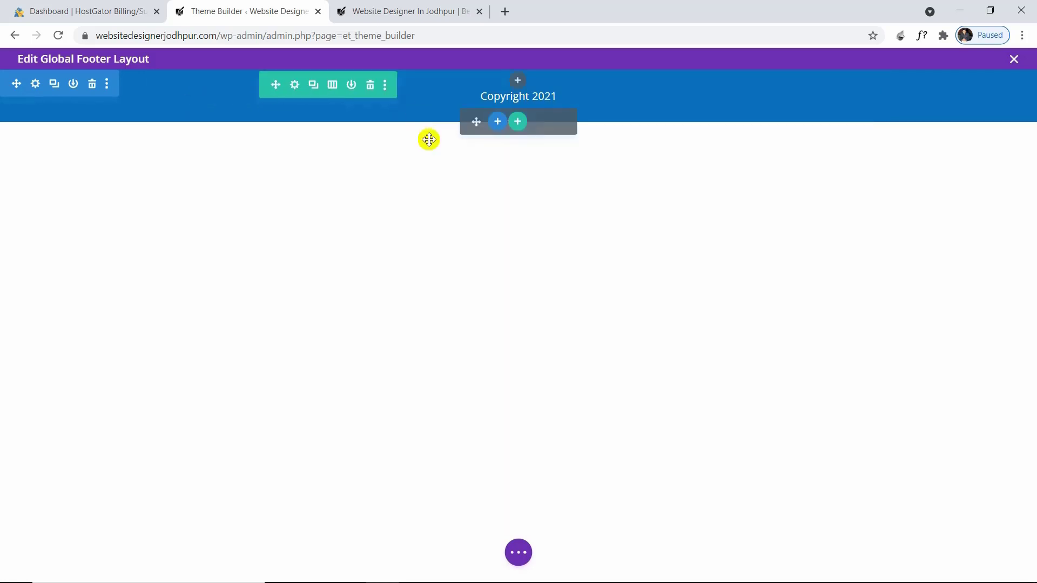
Step: Save the global footer layout, close its editor, and save the Theme Builder changes
{"action": "left_click", "coordinate": [518, 550]}
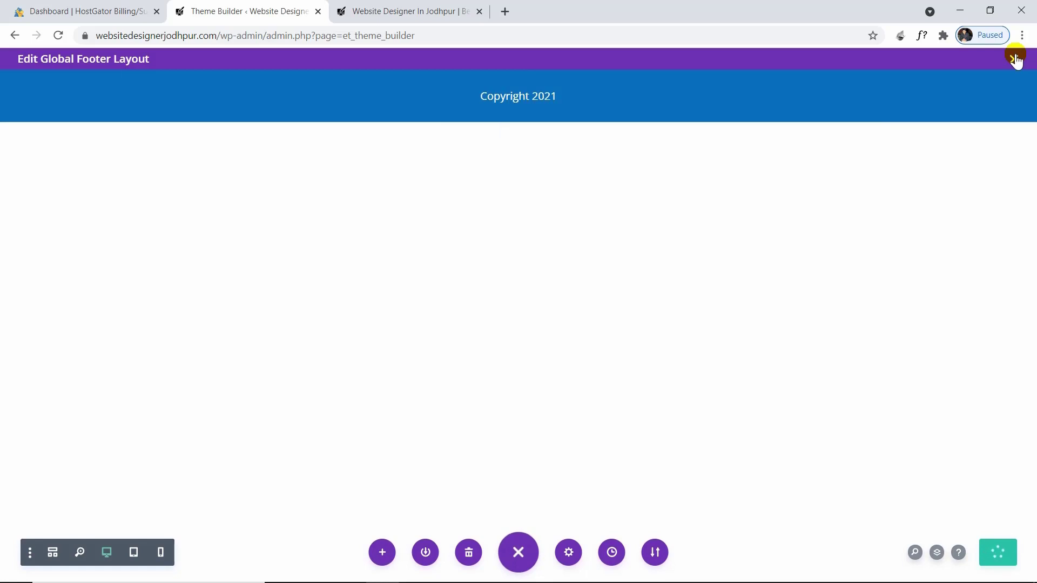
{"action": "left_click", "coordinate": [1016, 59]}
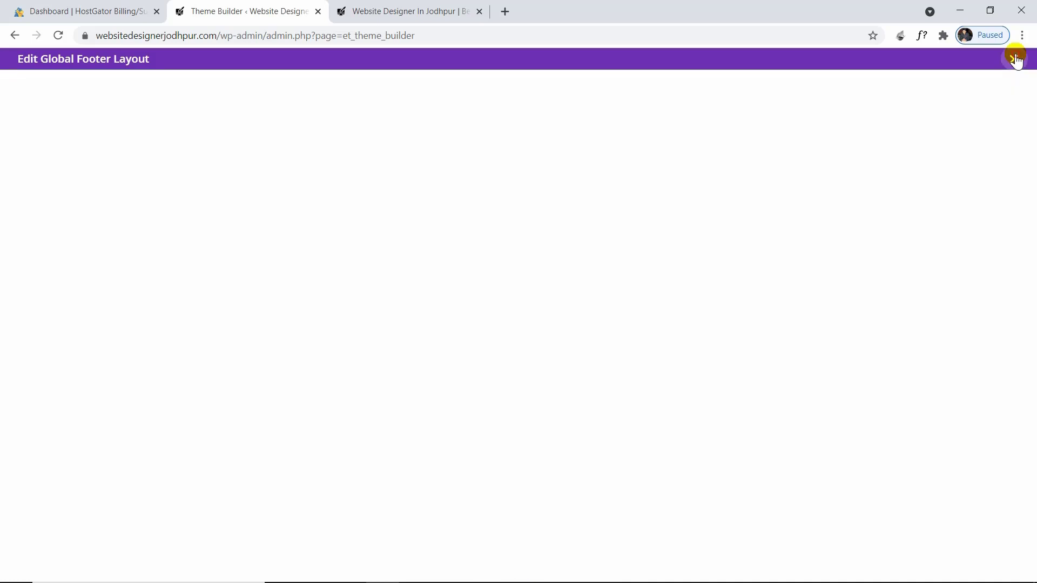
{"action": "left_click", "coordinate": [222, 157]}
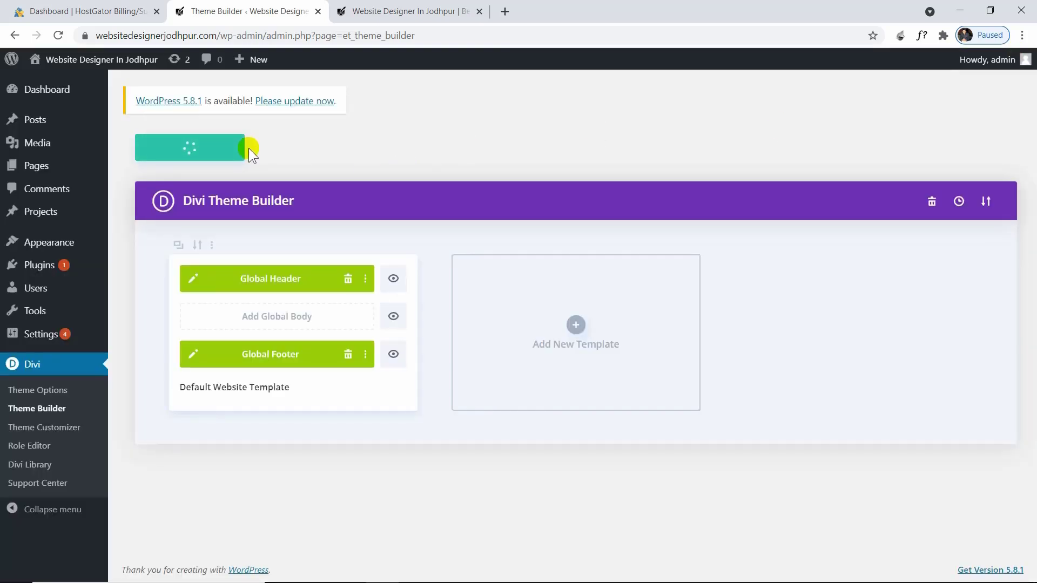
Step: Reload the live site and check the new footer and the rest of the page up to the header
{"action": "left_click", "coordinate": [338, 7]}
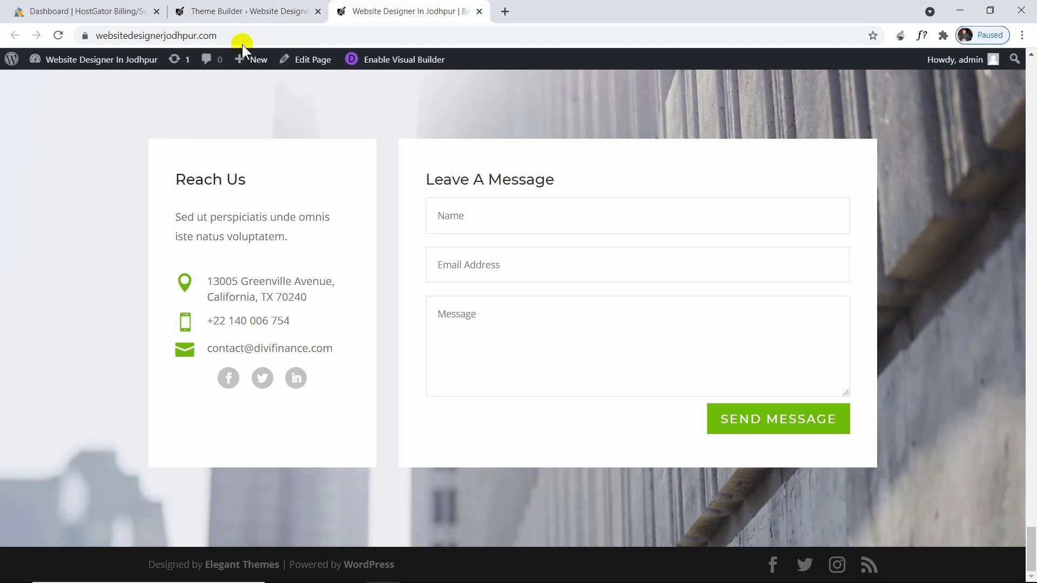
{"action": "left_click", "coordinate": [60, 35]}
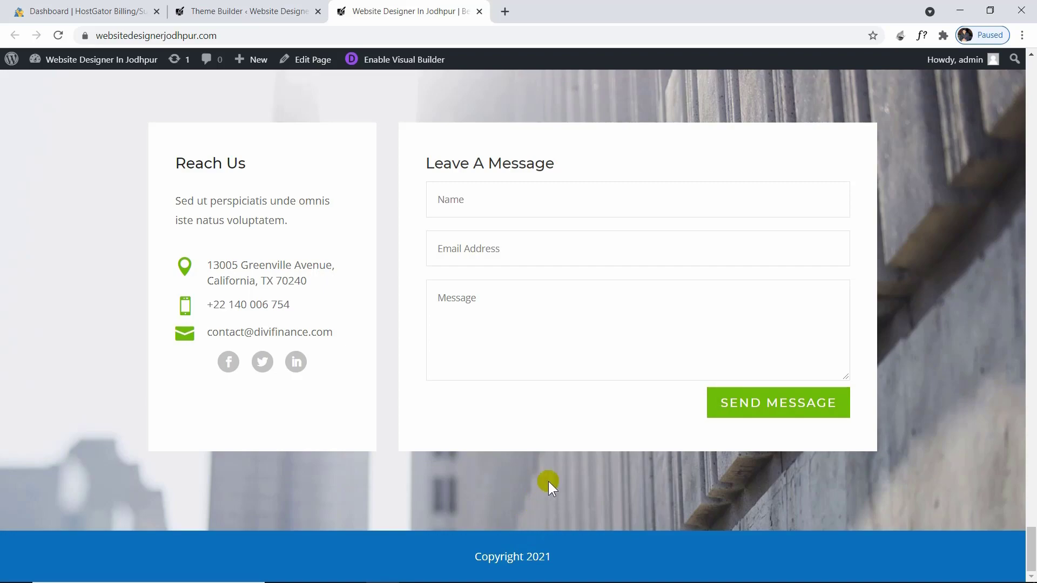
{"action": "scroll", "coordinate": [548, 481], "scroll_direction": "up", "scroll_amount": 20}
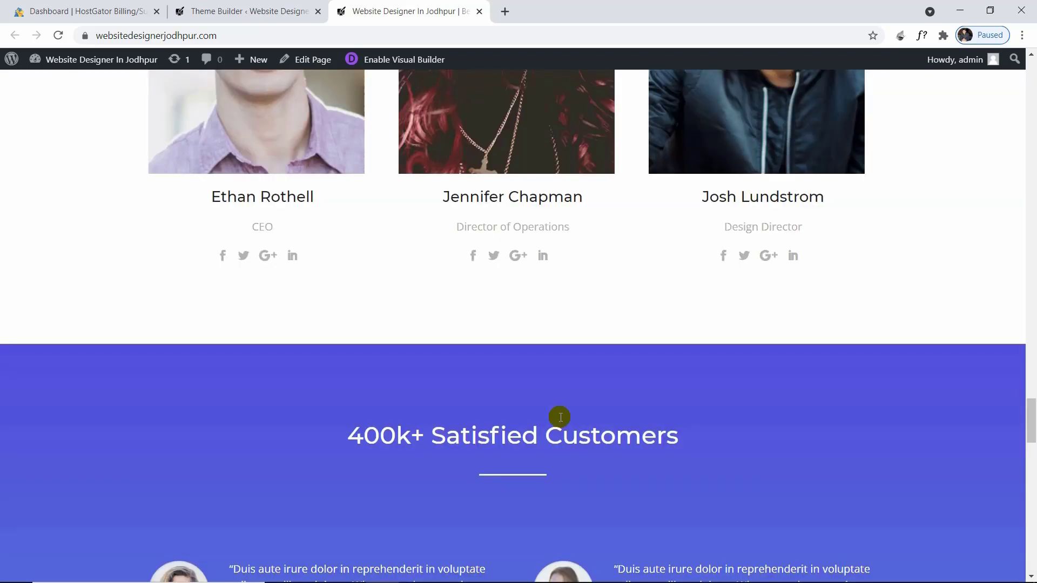
{"action": "scroll", "coordinate": [559, 417], "scroll_direction": "up", "scroll_amount": 20}
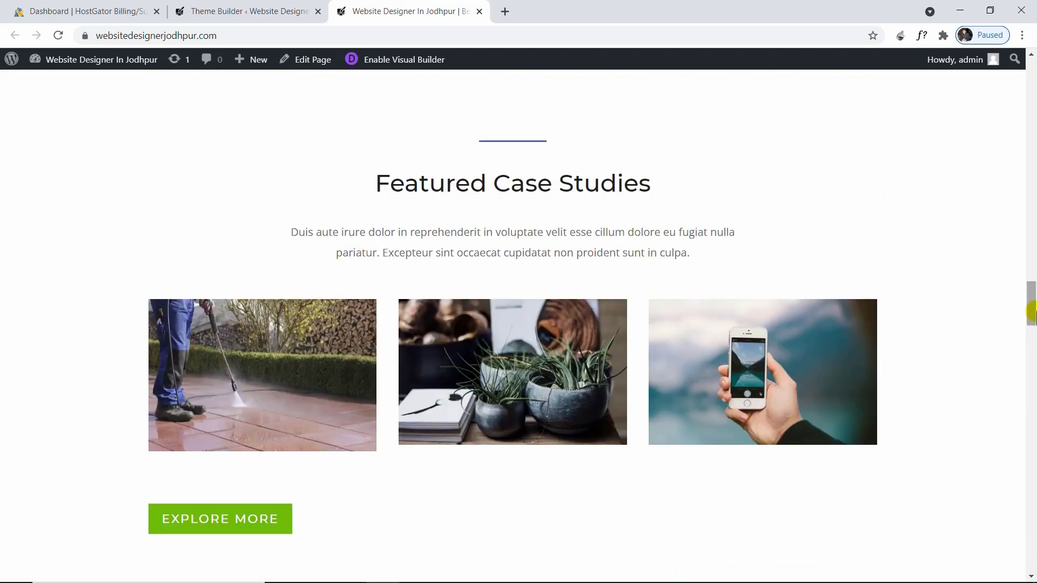
{"action": "left_click_drag", "start_coordinate": [1031, 312], "coordinate": [1031, 54]}
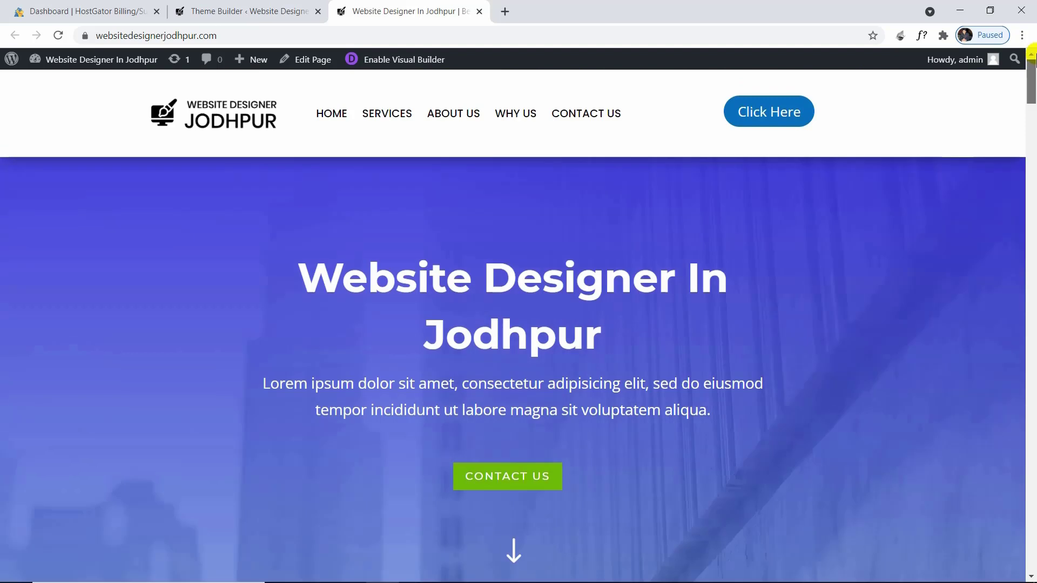